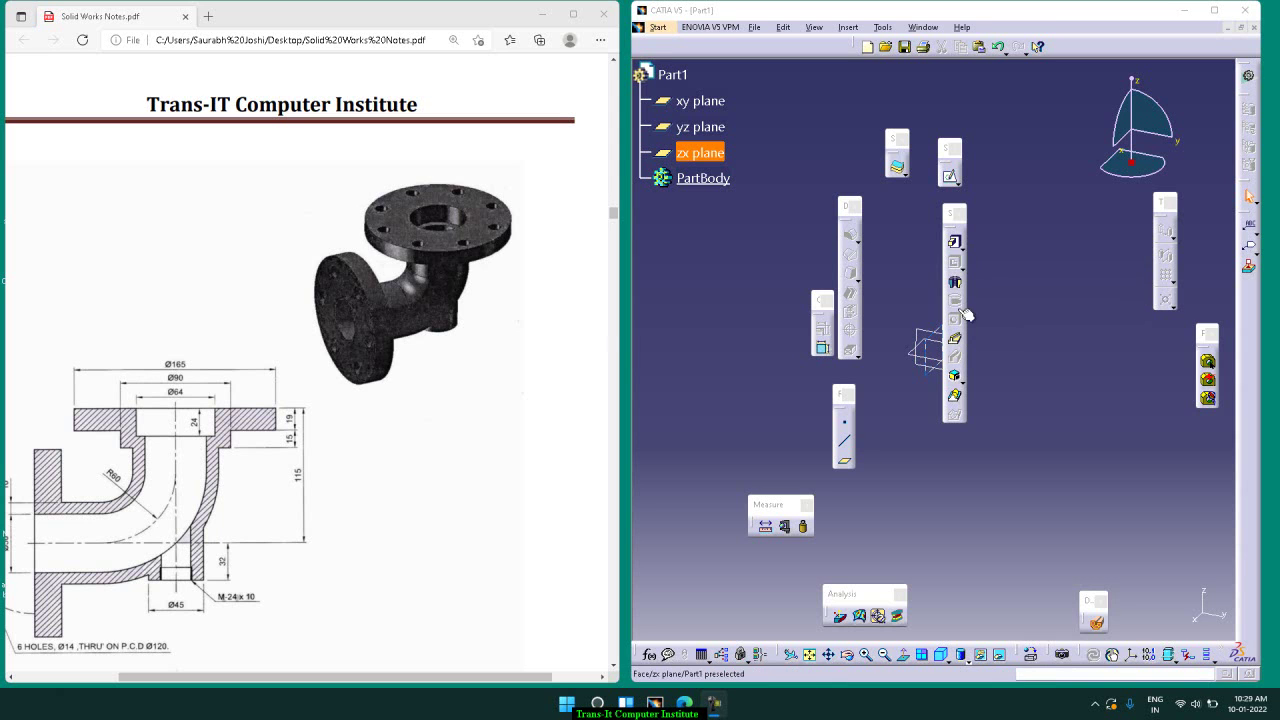
{"action": "left_click", "coordinate": [970, 325]}
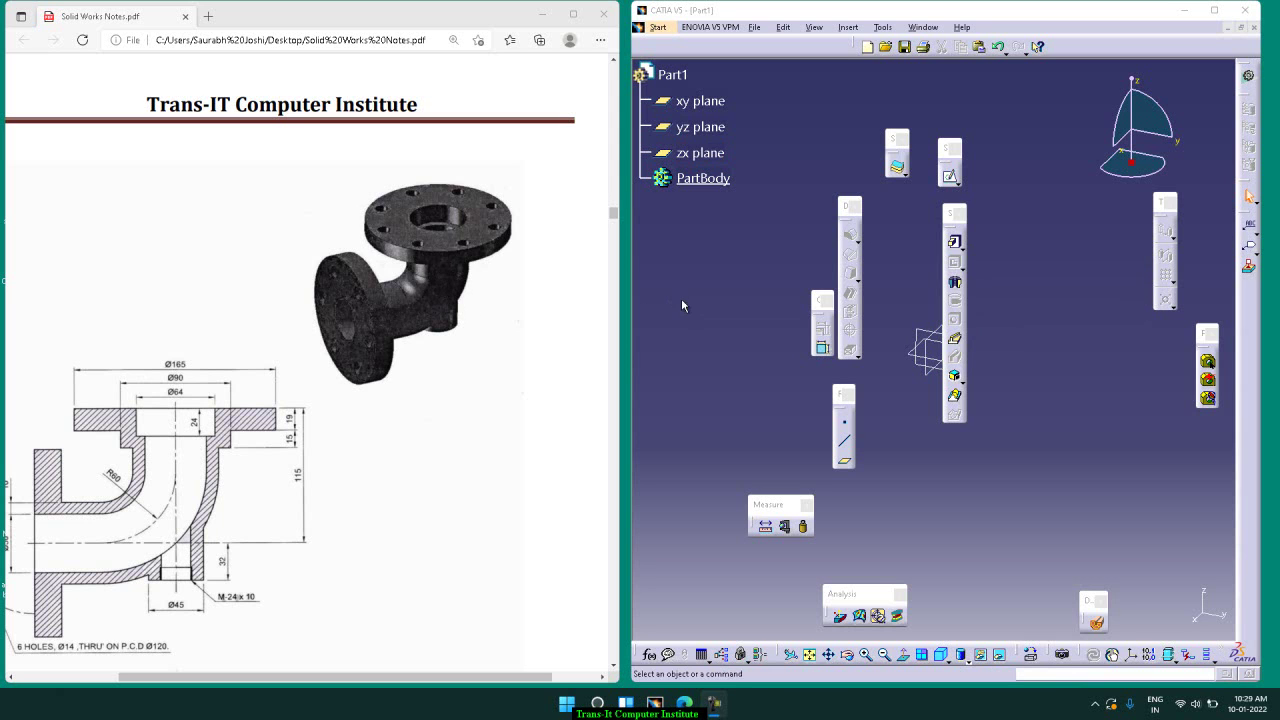
{"action": "left_click", "coordinate": [902, 267]}
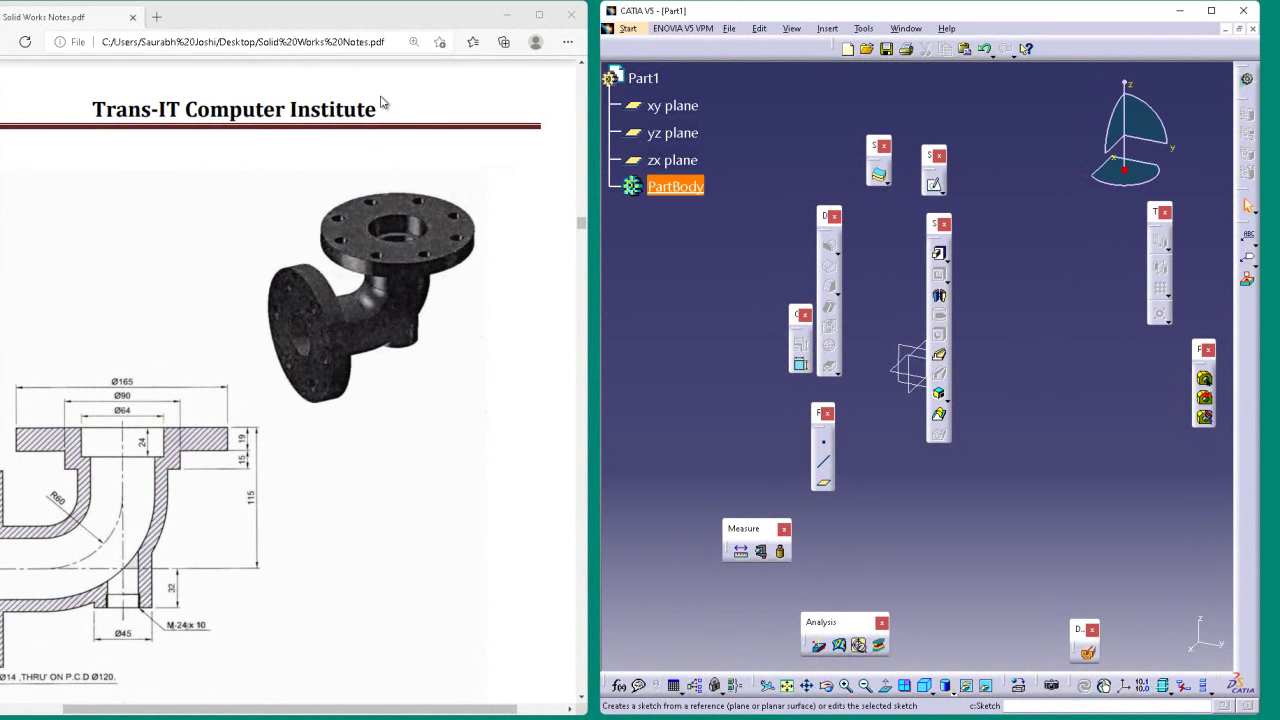
- Create a new part named Part2 with hybrid design enabled and open a sketch on its yz plane
{"action": "left_click", "coordinate": [627, 28]}
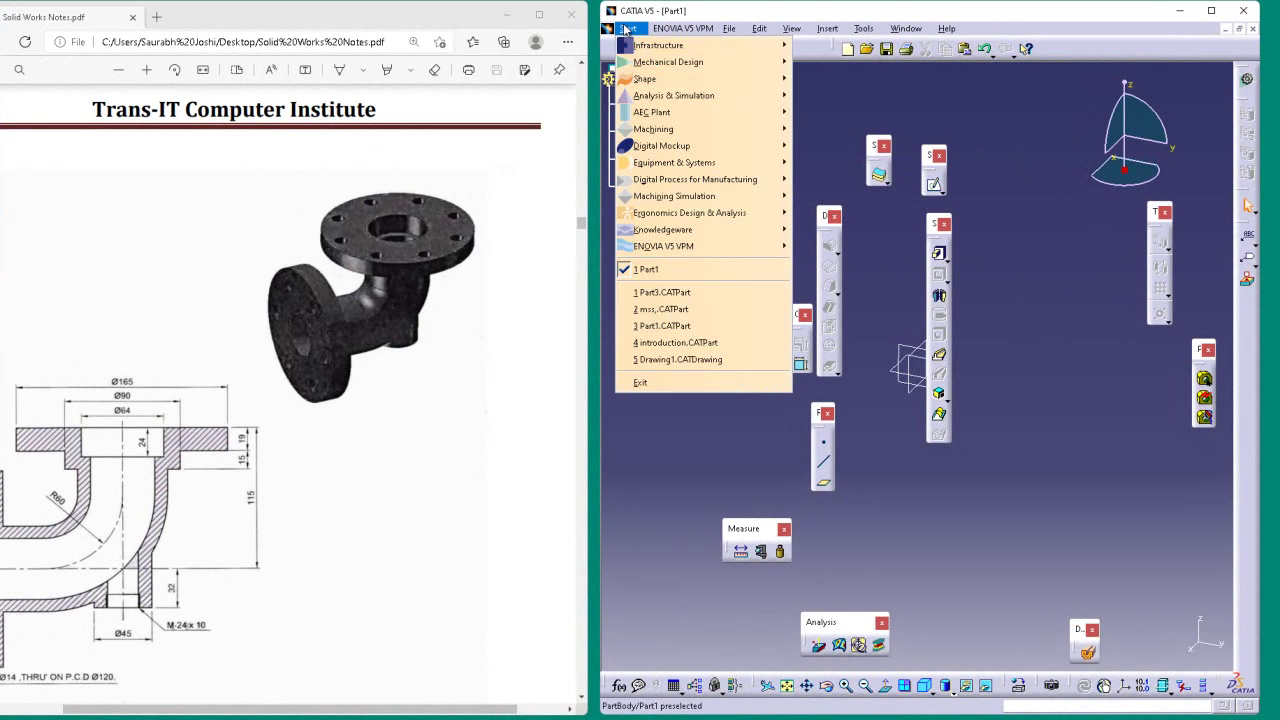
{"action": "mouse_move", "coordinate": [700, 62]}
{"action": "left_click", "coordinate": [857, 62]}
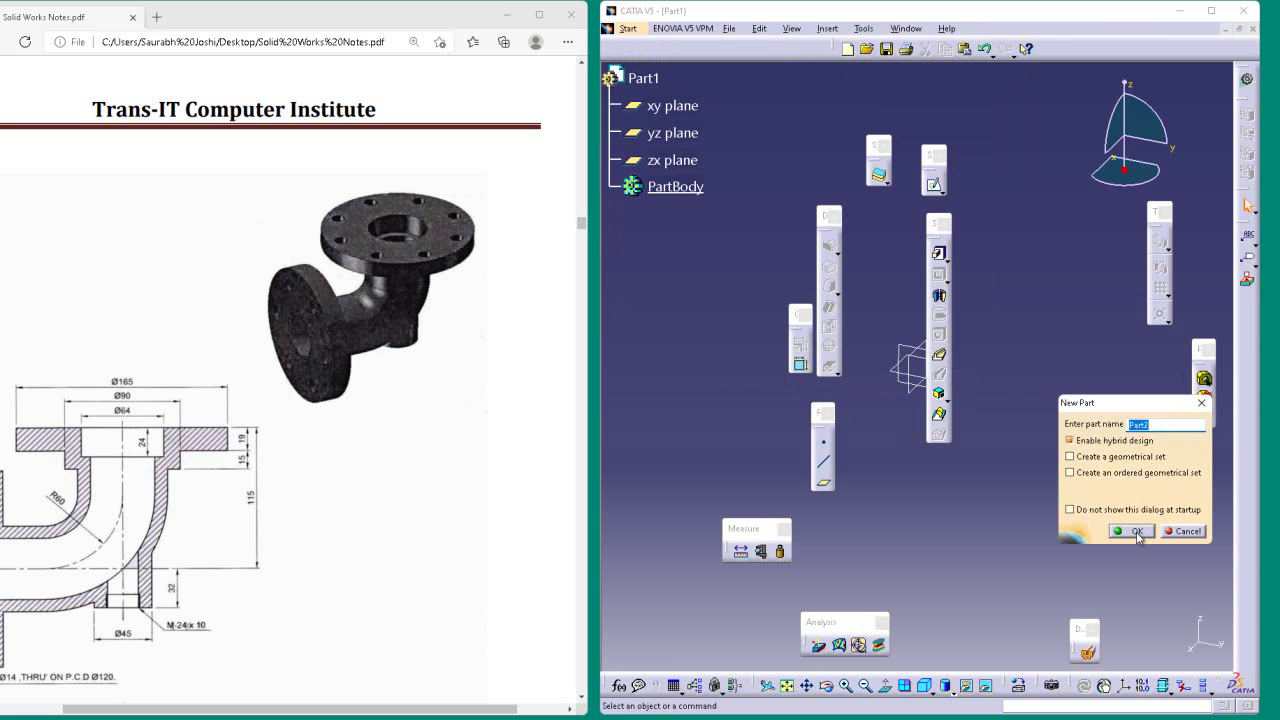
{"action": "left_click", "coordinate": [1131, 531]}
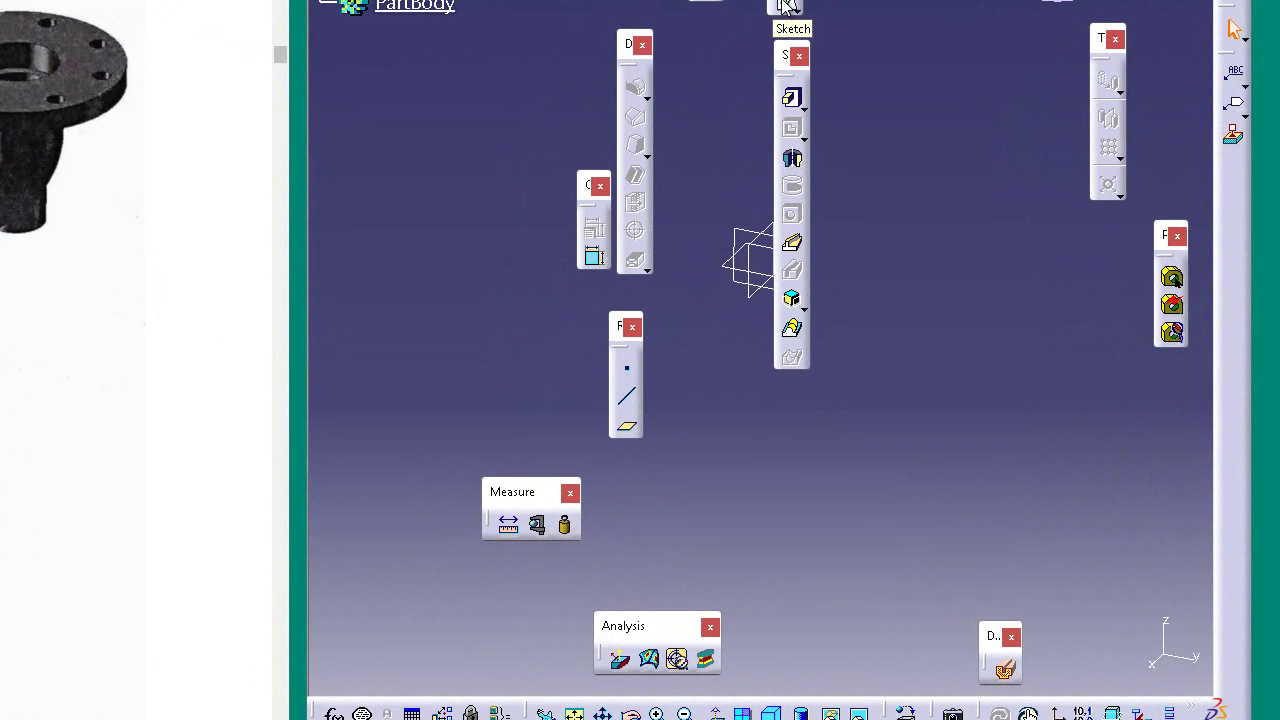
{"action": "left_click", "coordinate": [787, 7]}
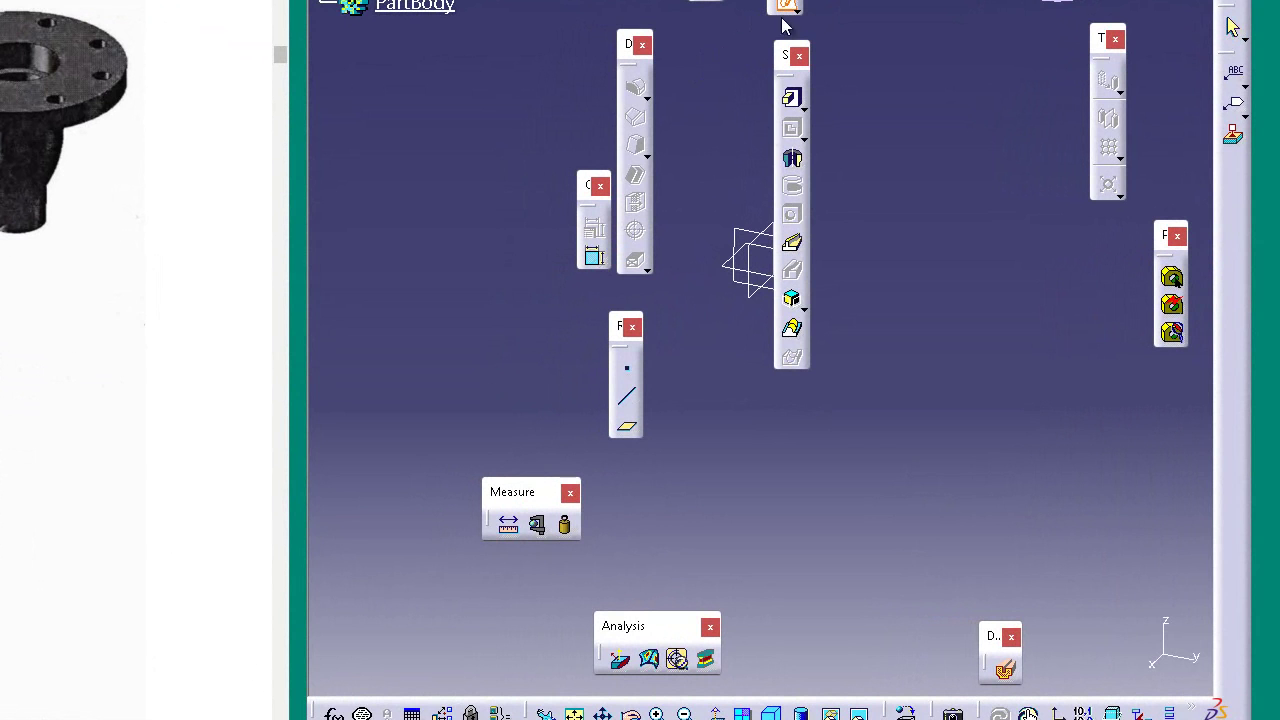
{"action": "left_click", "coordinate": [758, 234]}
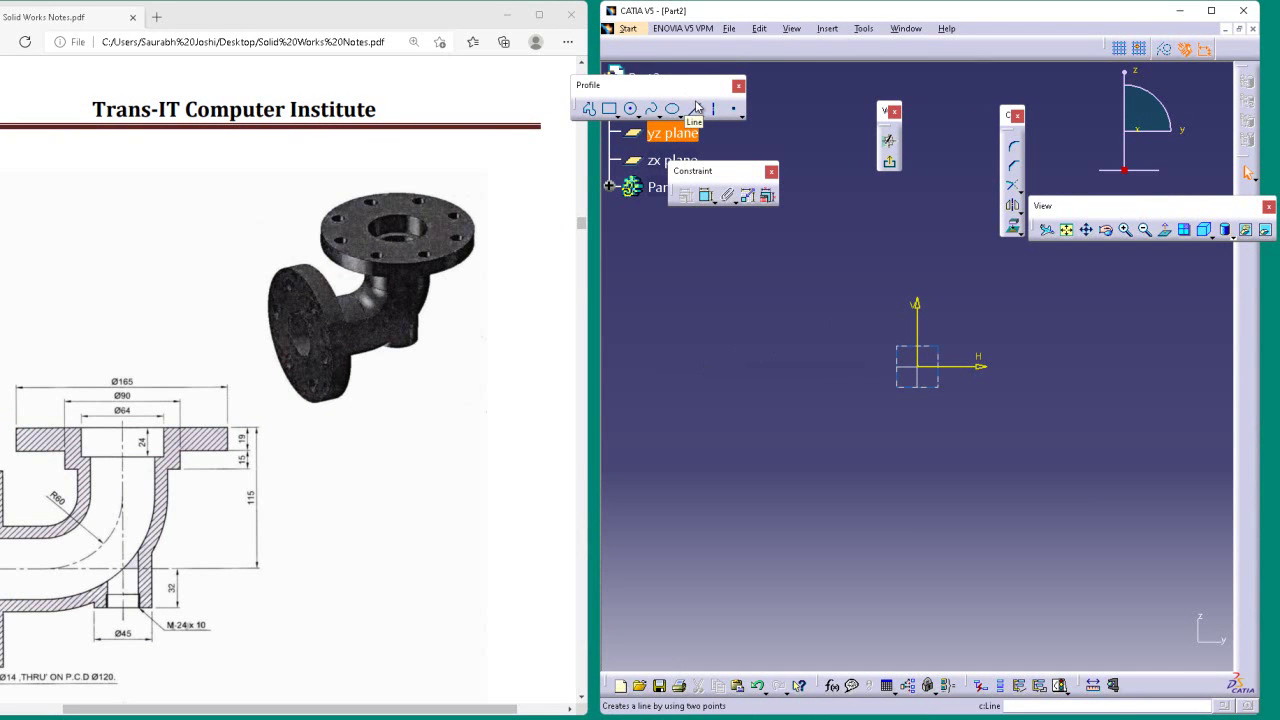
- Sketch a horizontal profile line 115 mm long from the origin along the positive H axis, taking the length from the PDF drawing
{"action": "left_click", "coordinate": [591, 112]}
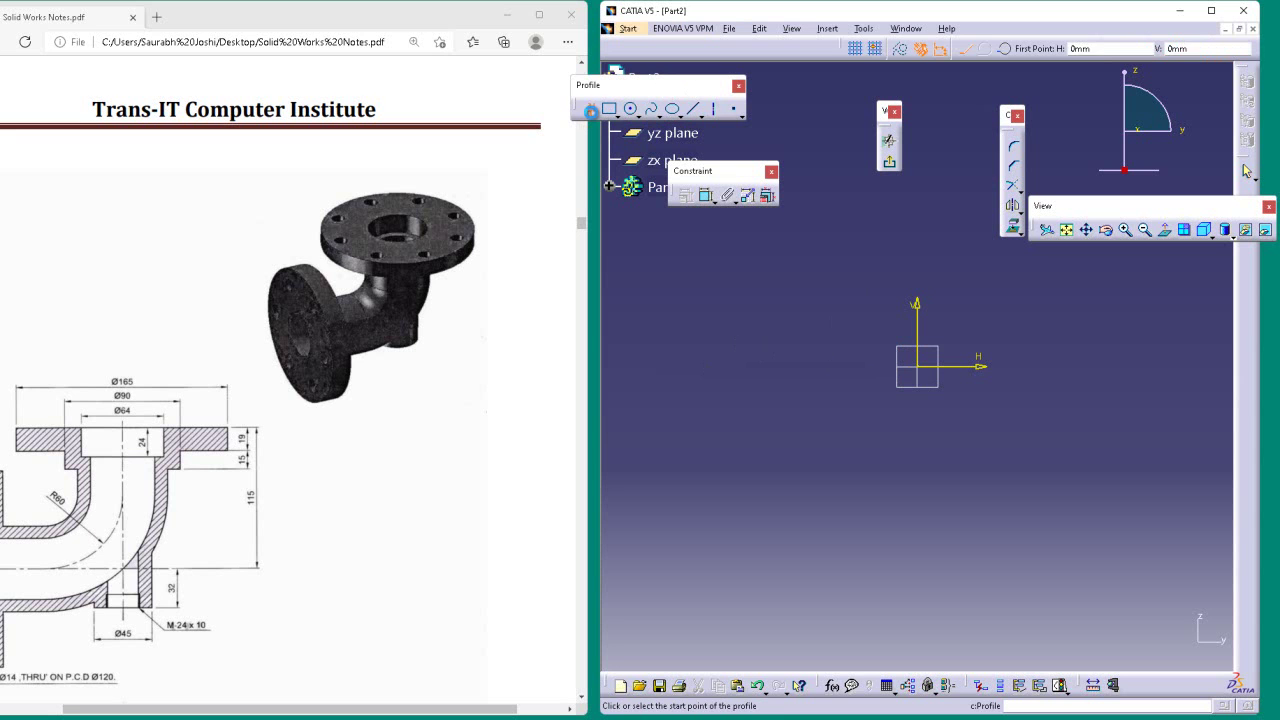
{"action": "left_click", "coordinate": [926, 371]}
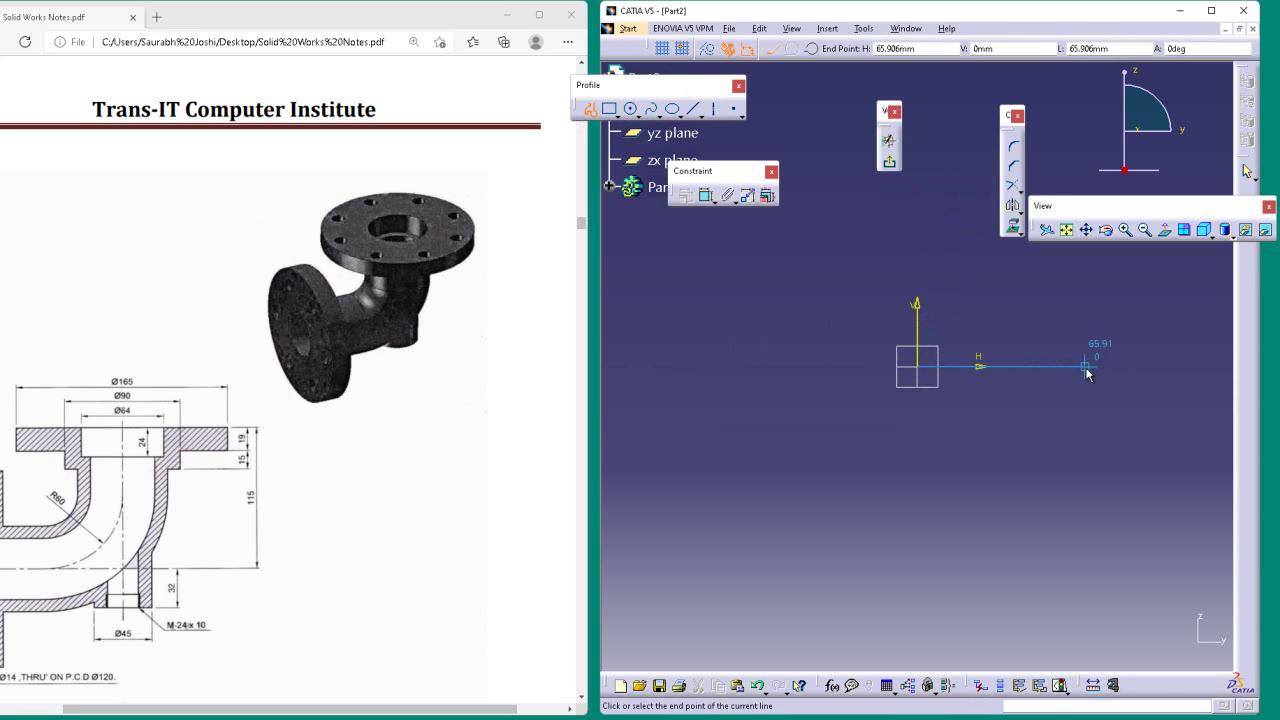
{"action": "key", "text": "Tab"}
{"action": "key", "text": "Tab"}
{"action": "key", "text": "Tab"}
{"action": "scroll", "coordinate": [340, 528], "scroll_direction": "down", "scroll_amount": 2}
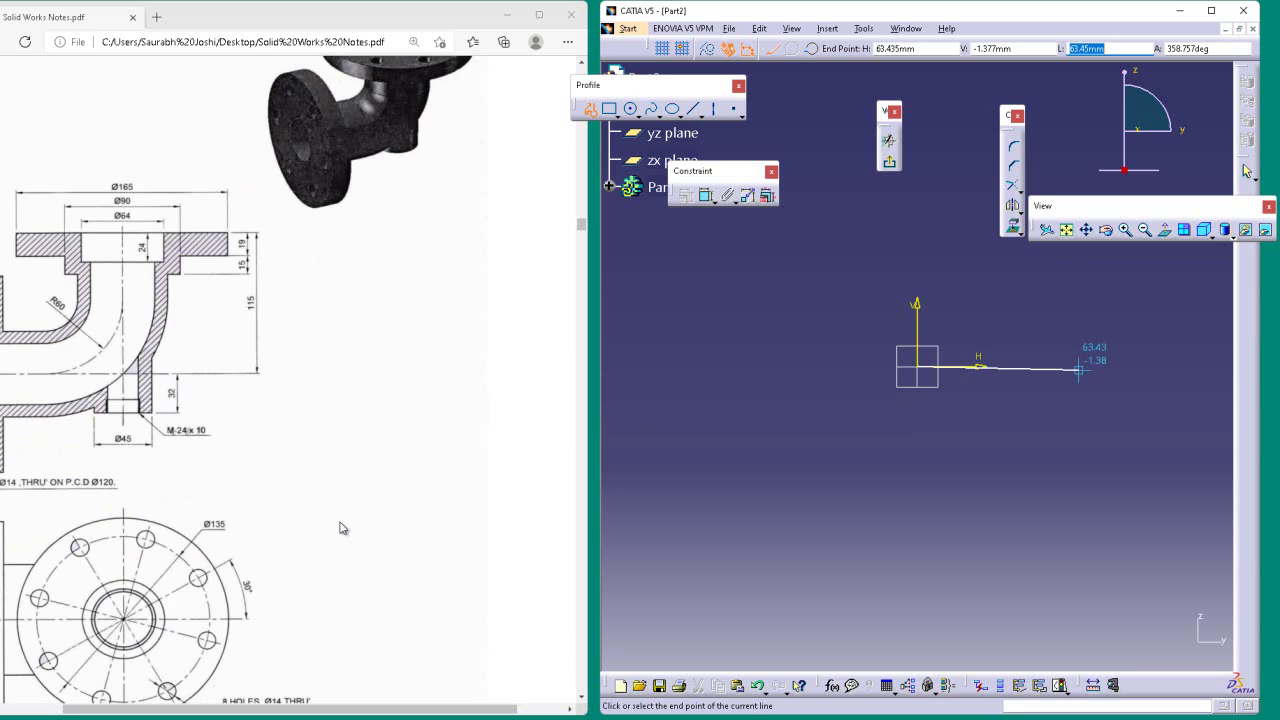
{"action": "scroll", "coordinate": [340, 528], "scroll_direction": "down", "scroll_amount": 3}
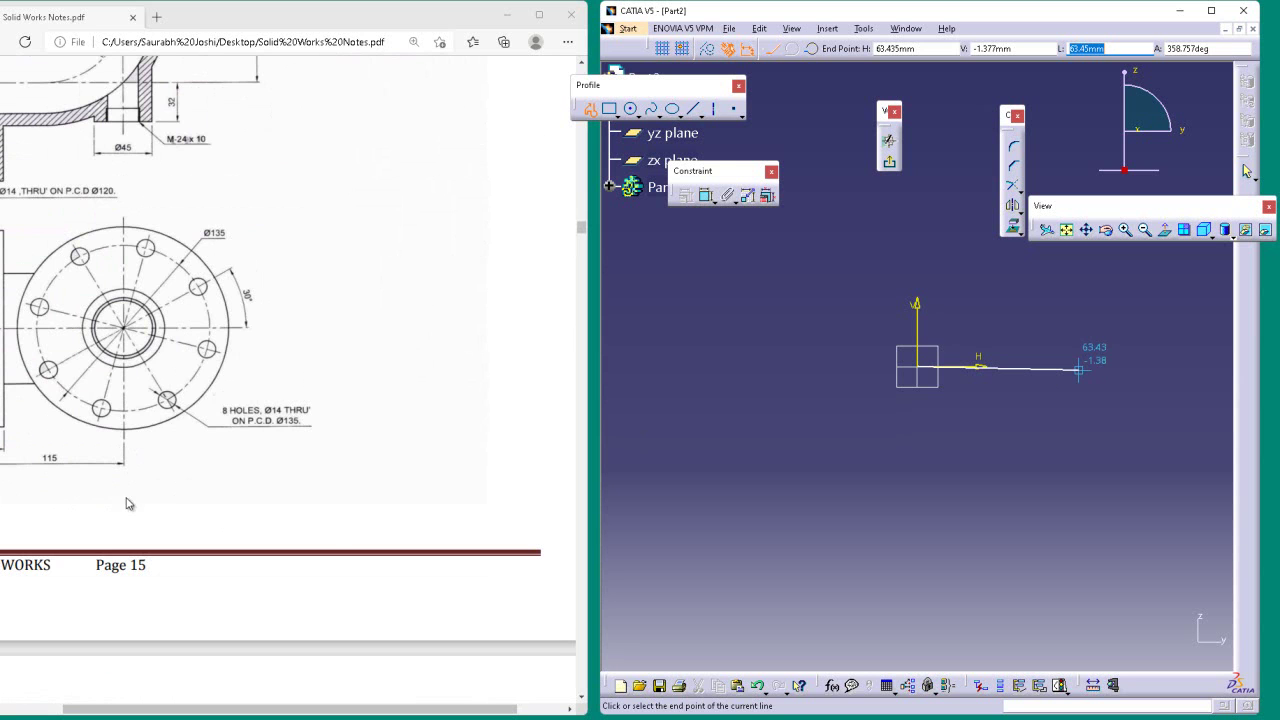
{"action": "scroll", "coordinate": [308, 456], "scroll_direction": "up", "scroll_amount": 2}
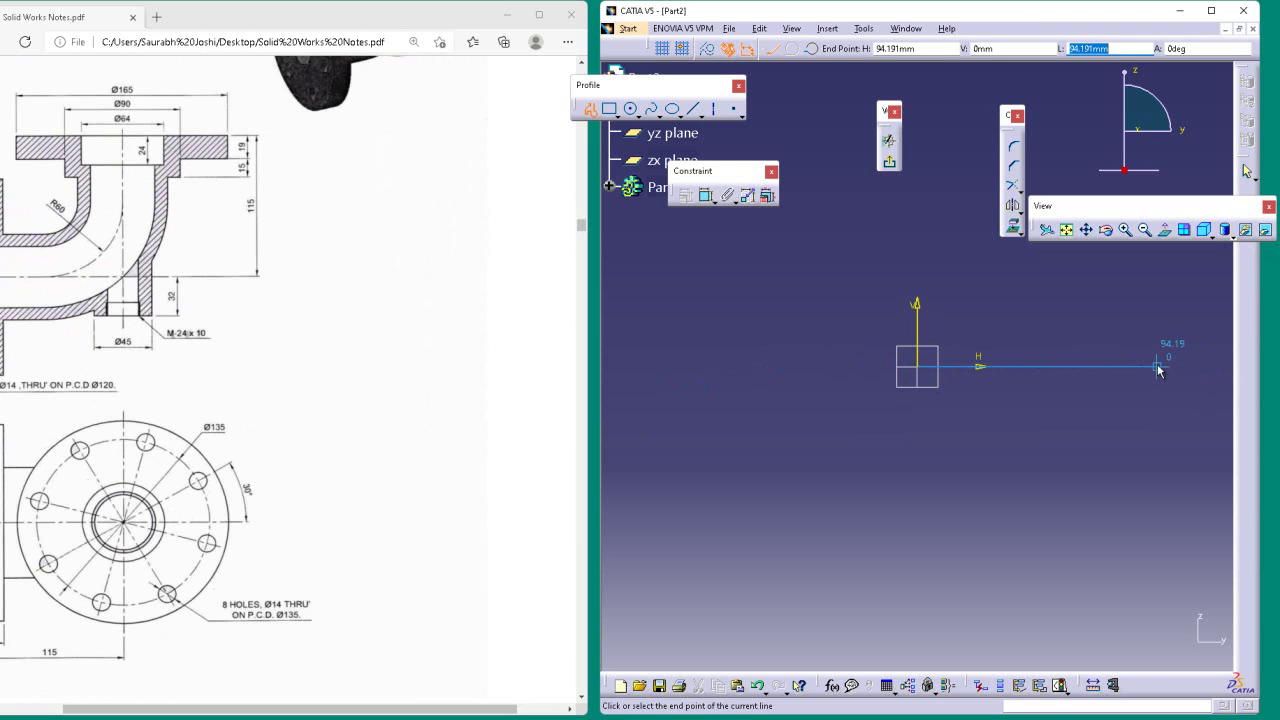
{"action": "key", "text": "Tab"}
{"action": "key", "text": "Tab"}
{"action": "key", "text": "Tab"}
{"action": "key", "text": "Tab"}
{"action": "key", "text": "Tab"}
{"action": "key", "text": "Tab"}
{"action": "type", "text": "1"}
{"action": "key", "text": "Return"}
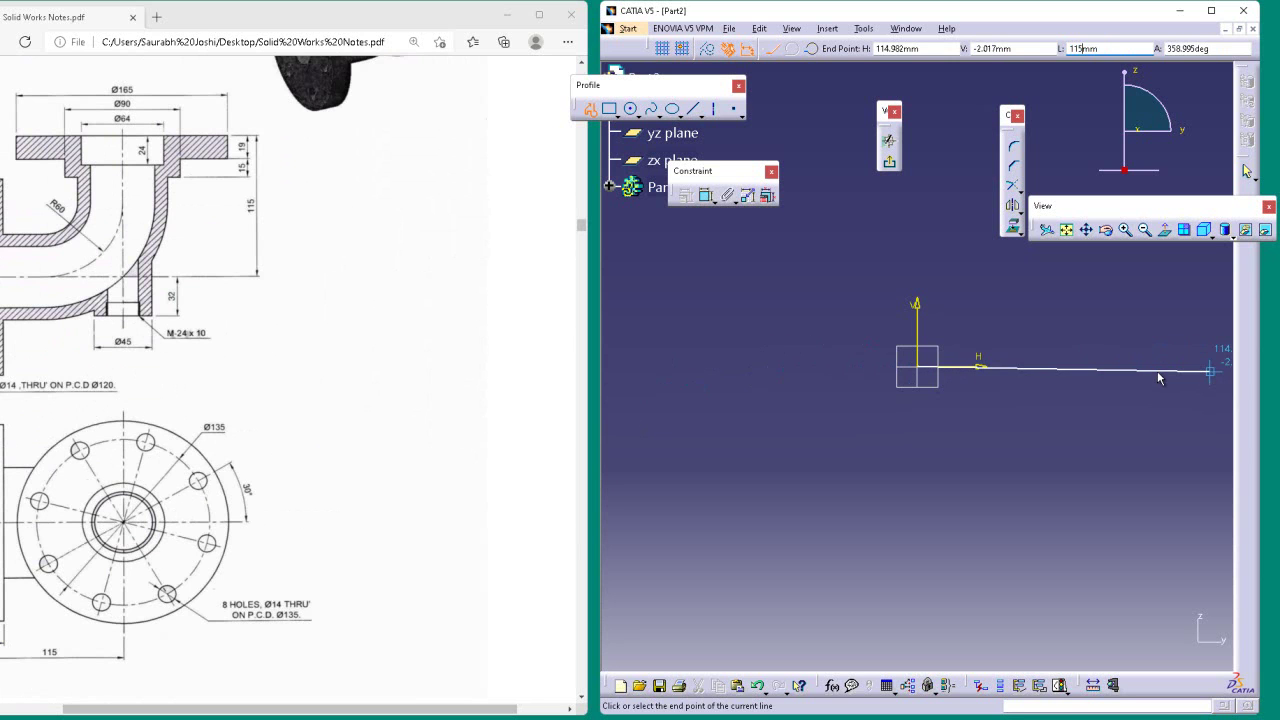
{"action": "left_click", "coordinate": [1158, 368]}
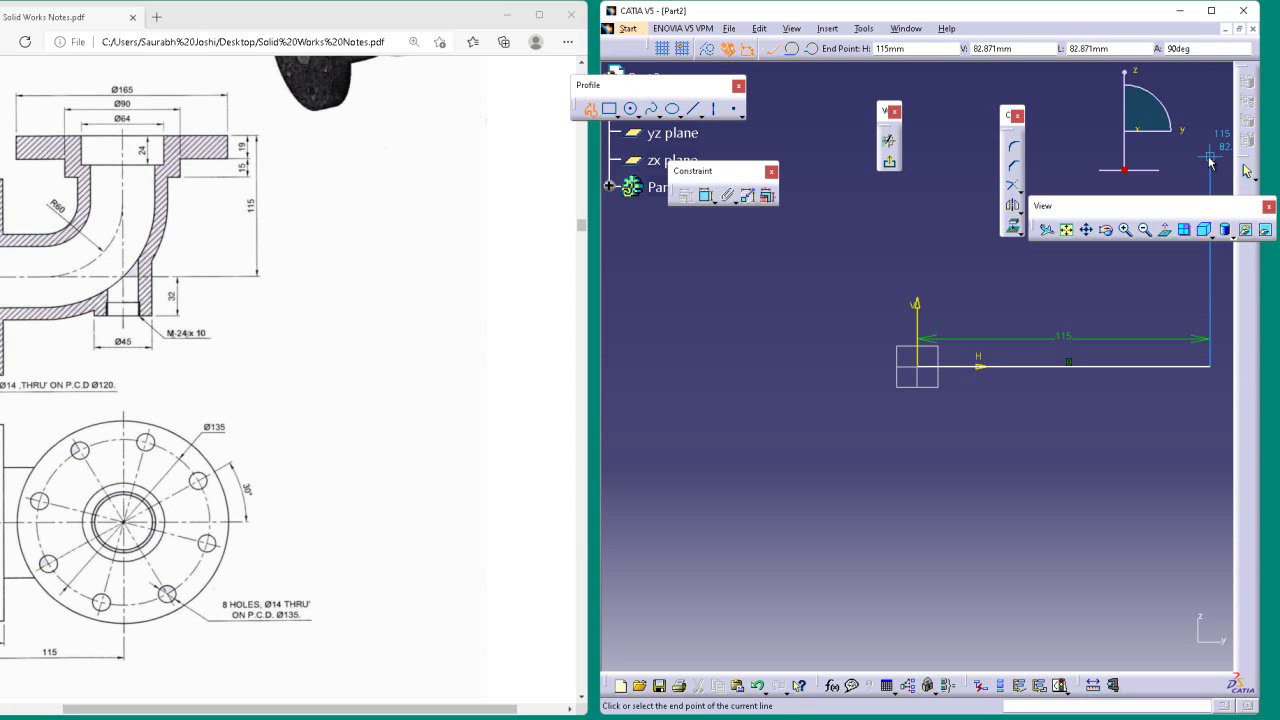
- Continue the profile with a vertical line 115 mm long going up from the horizontal line's end, and finish the profile there
{"action": "key", "text": "Tab"}
{"action": "key", "text": "Tab"}
{"action": "key", "text": "Tab"}
{"action": "type", "text": "115"}
{"action": "key", "text": "Return"}
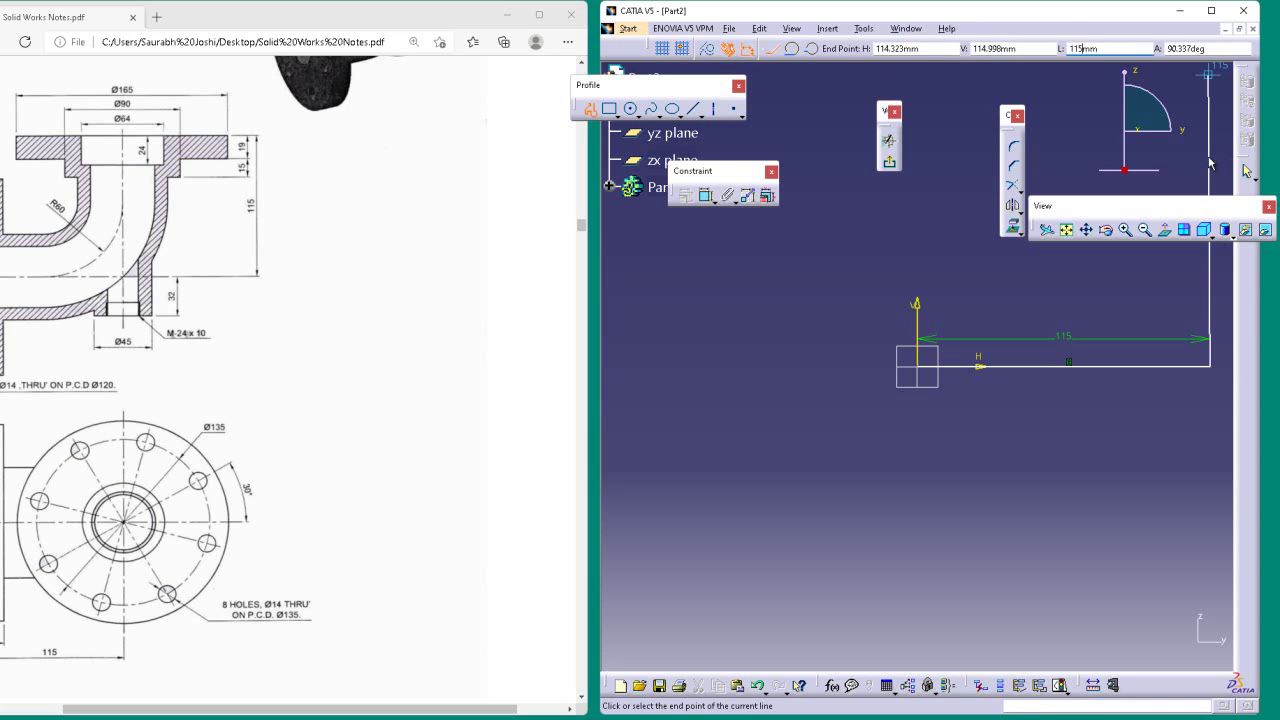
{"action": "left_click", "coordinate": [1209, 102]}
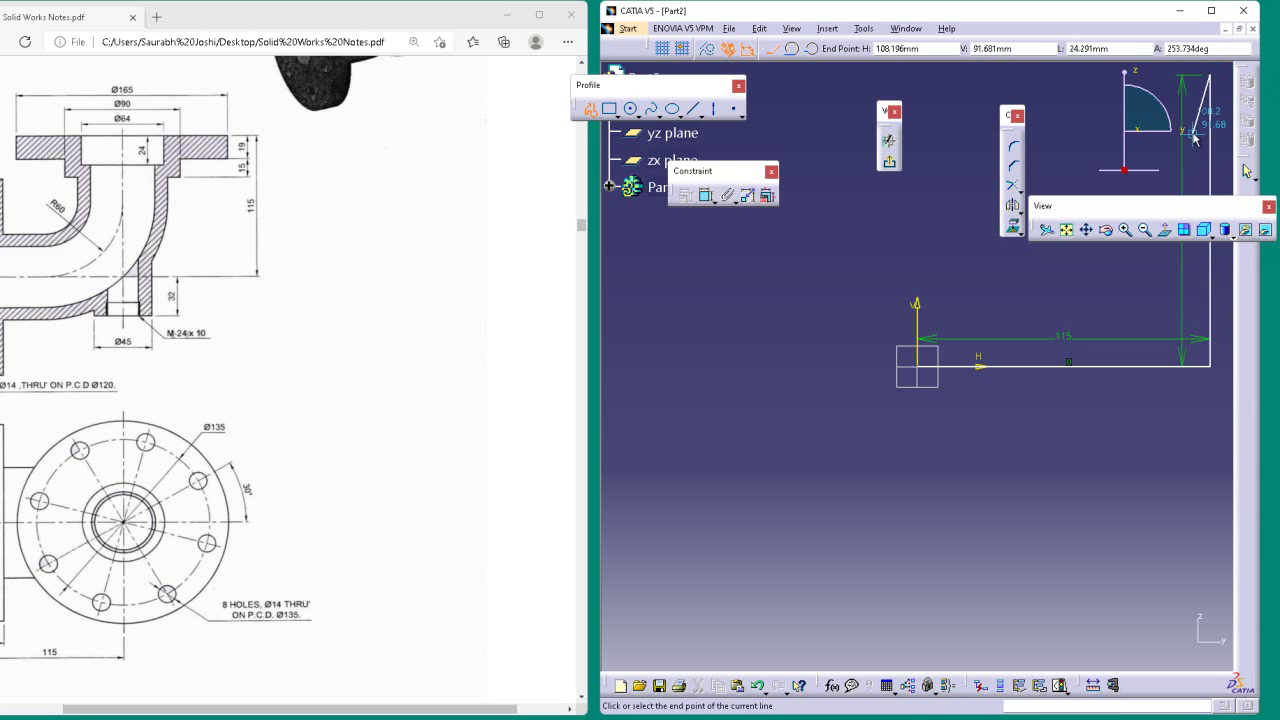
{"action": "key", "text": "Escape"}
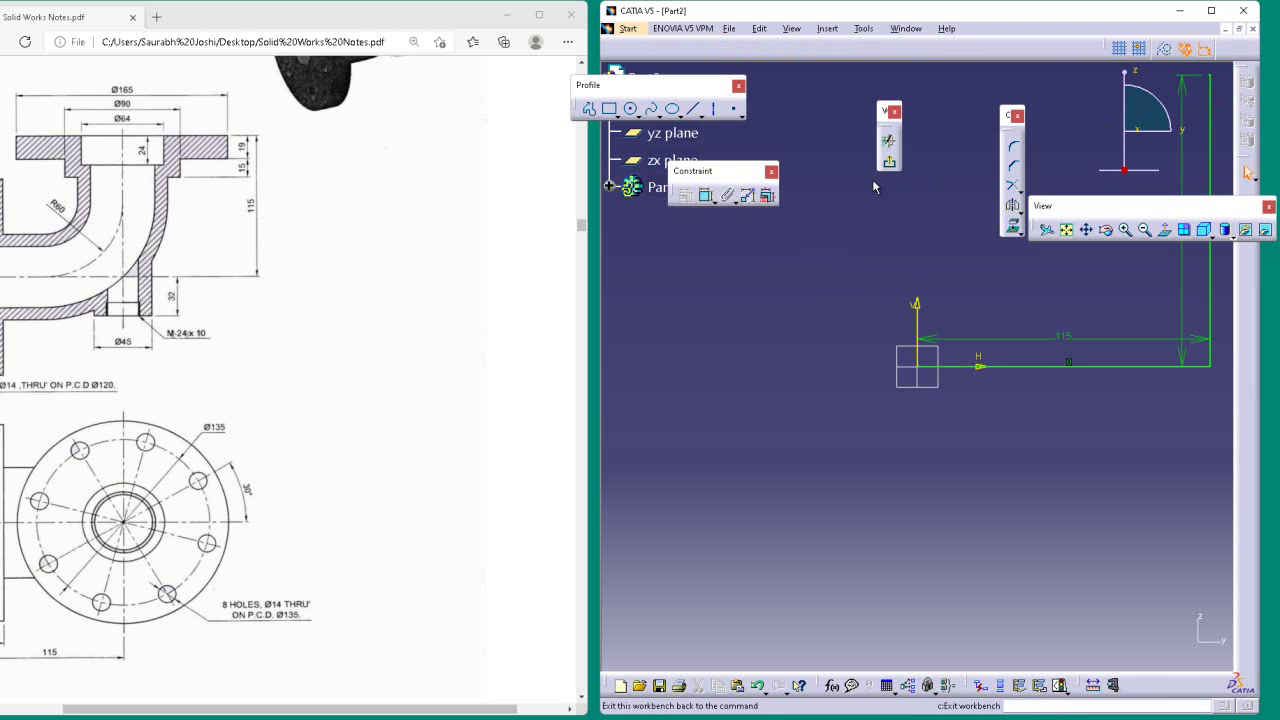
- Round the corner between the two lines with a radius of about 39 mm, converting both line lengths into distance constraints
{"action": "left_click", "coordinate": [1014, 148]}
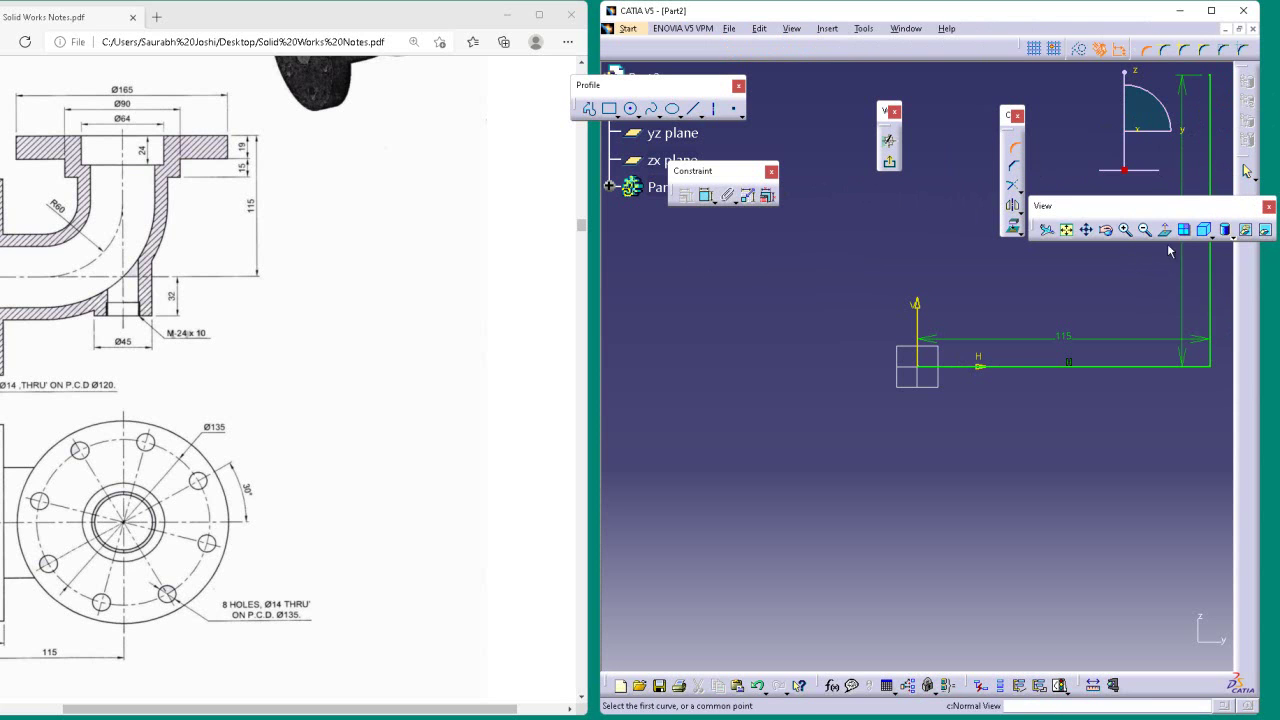
{"action": "left_click", "coordinate": [1203, 366]}
{"action": "left_click", "coordinate": [1209, 352]}
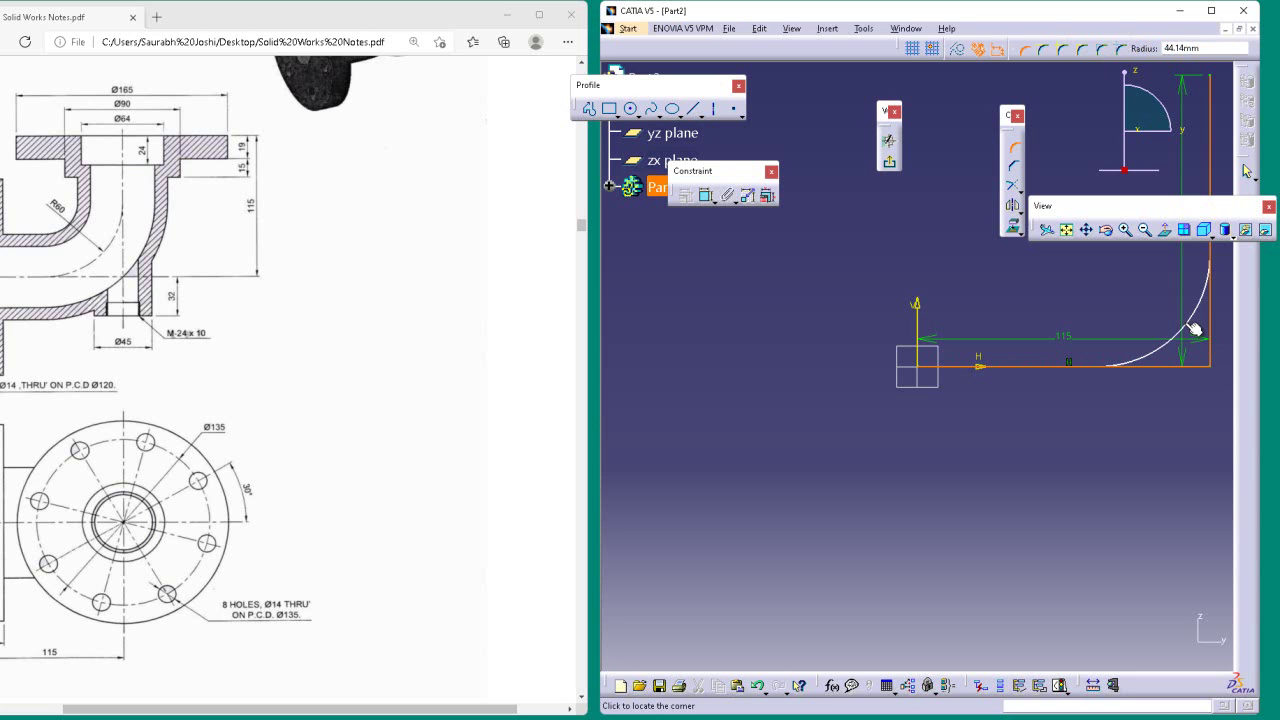
{"action": "left_click", "coordinate": [1192, 330]}
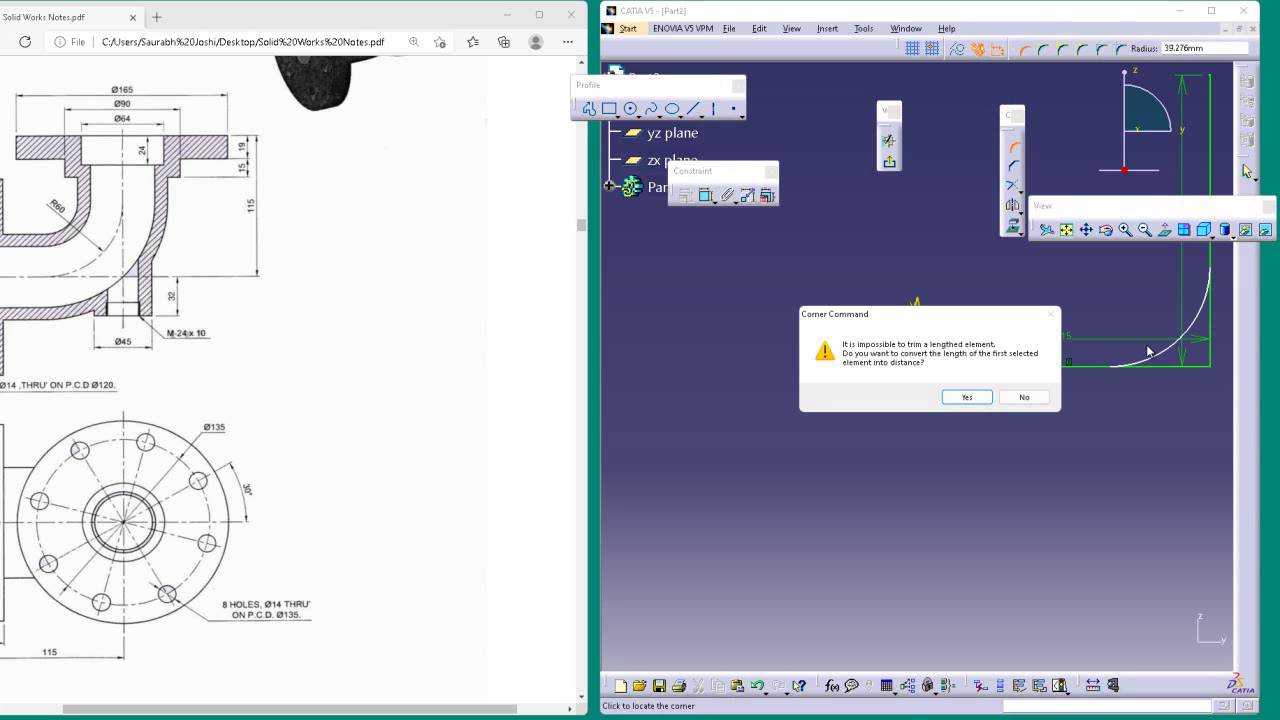
{"action": "left_click", "coordinate": [963, 397]}
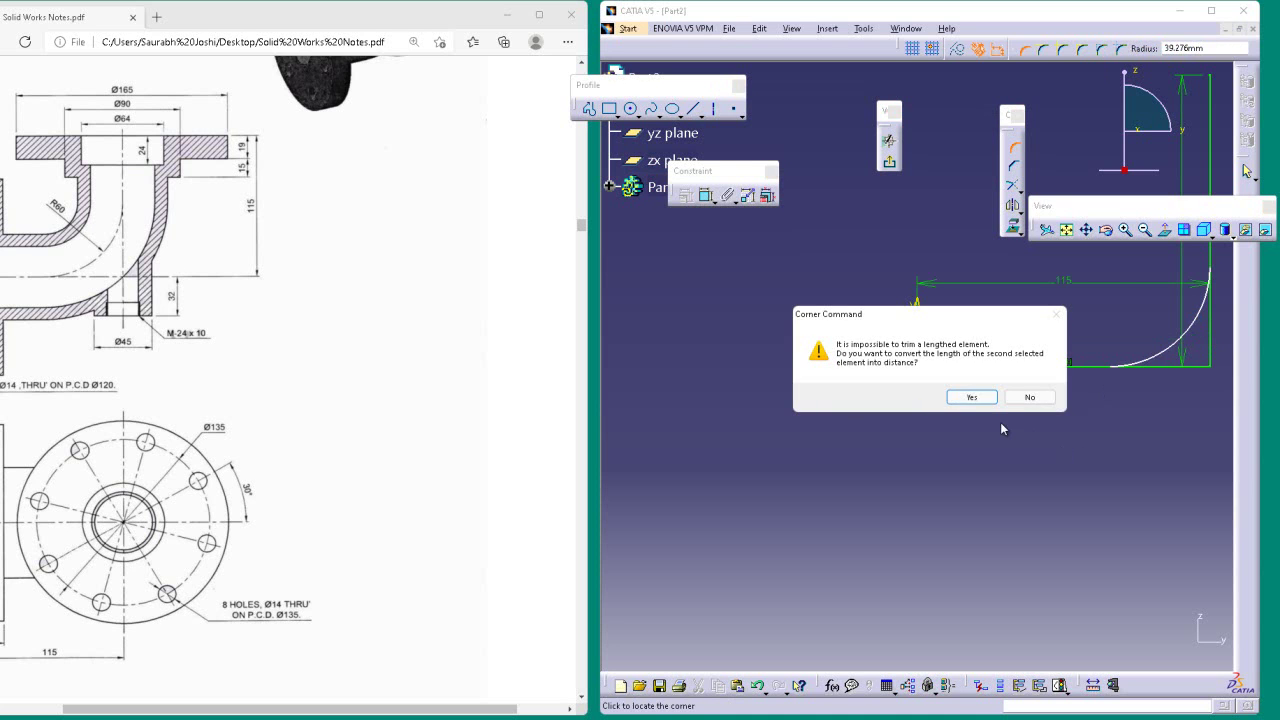
{"action": "left_click", "coordinate": [971, 397]}
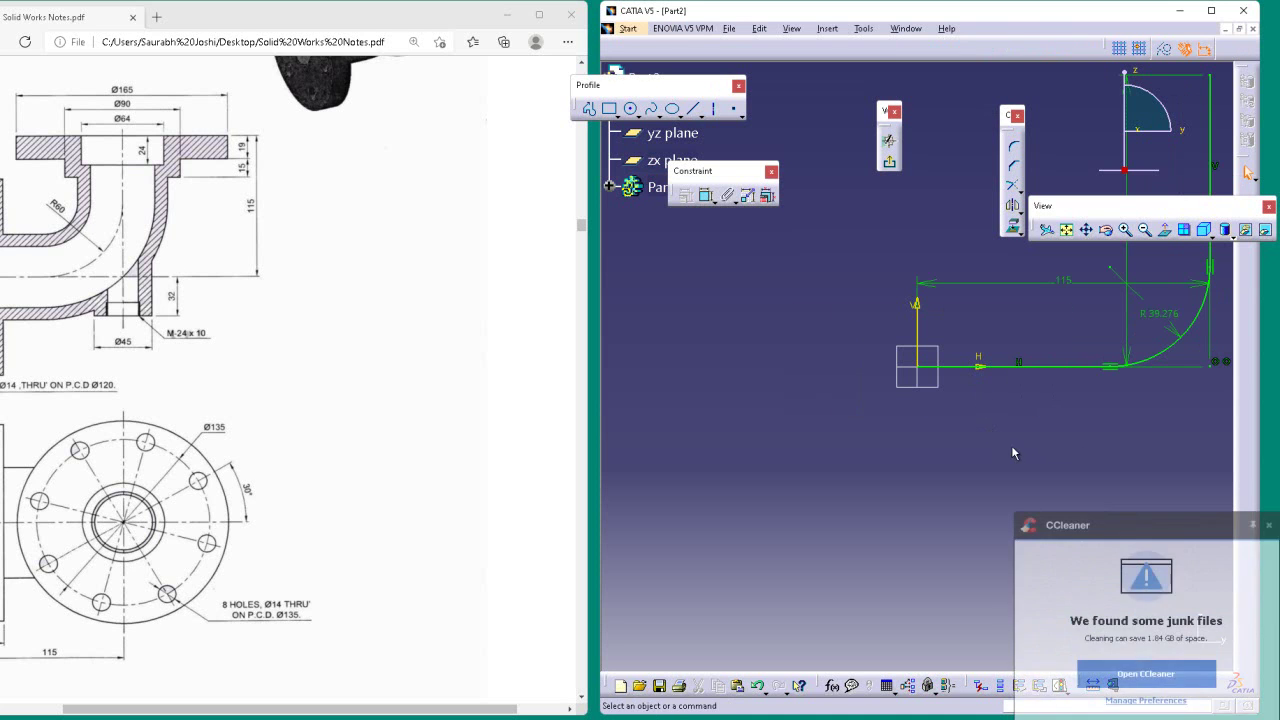
{"action": "left_click", "coordinate": [1269, 526]}
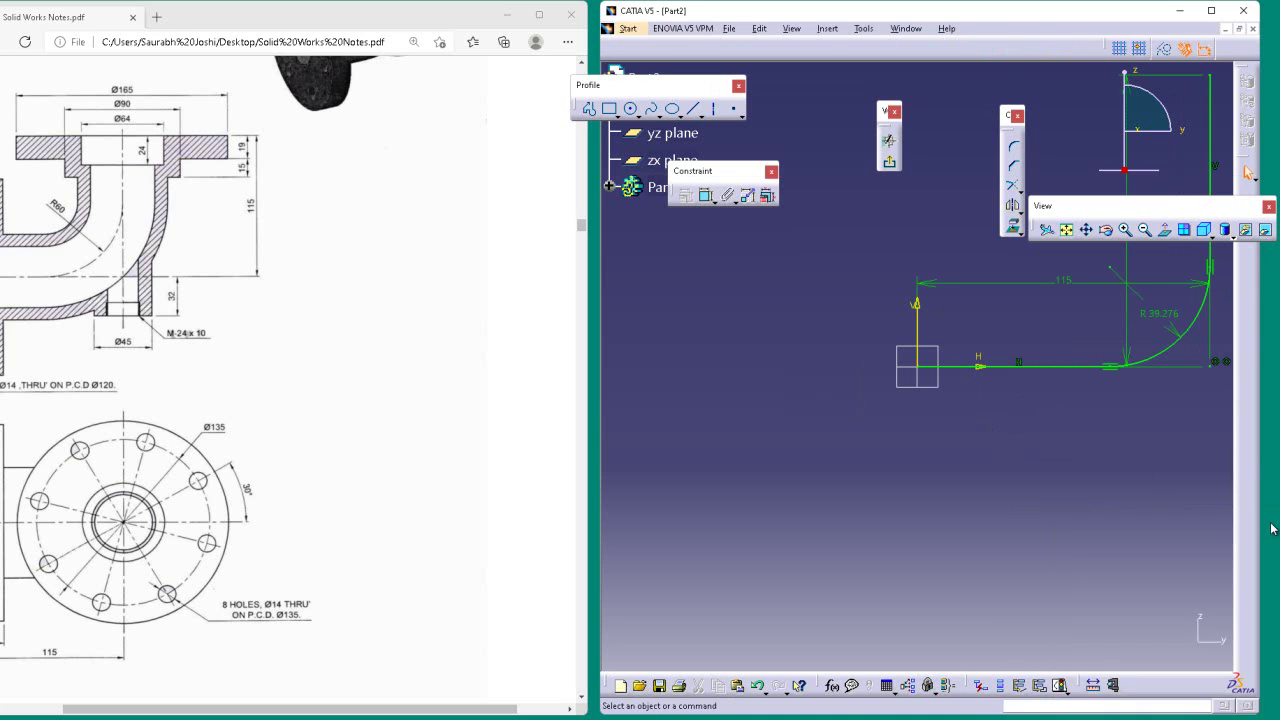
- Set the corner's radius constraint to 60 mm
{"action": "left_click", "coordinate": [1152, 310]}
{"action": "double_click", "coordinate": [1156, 313]}
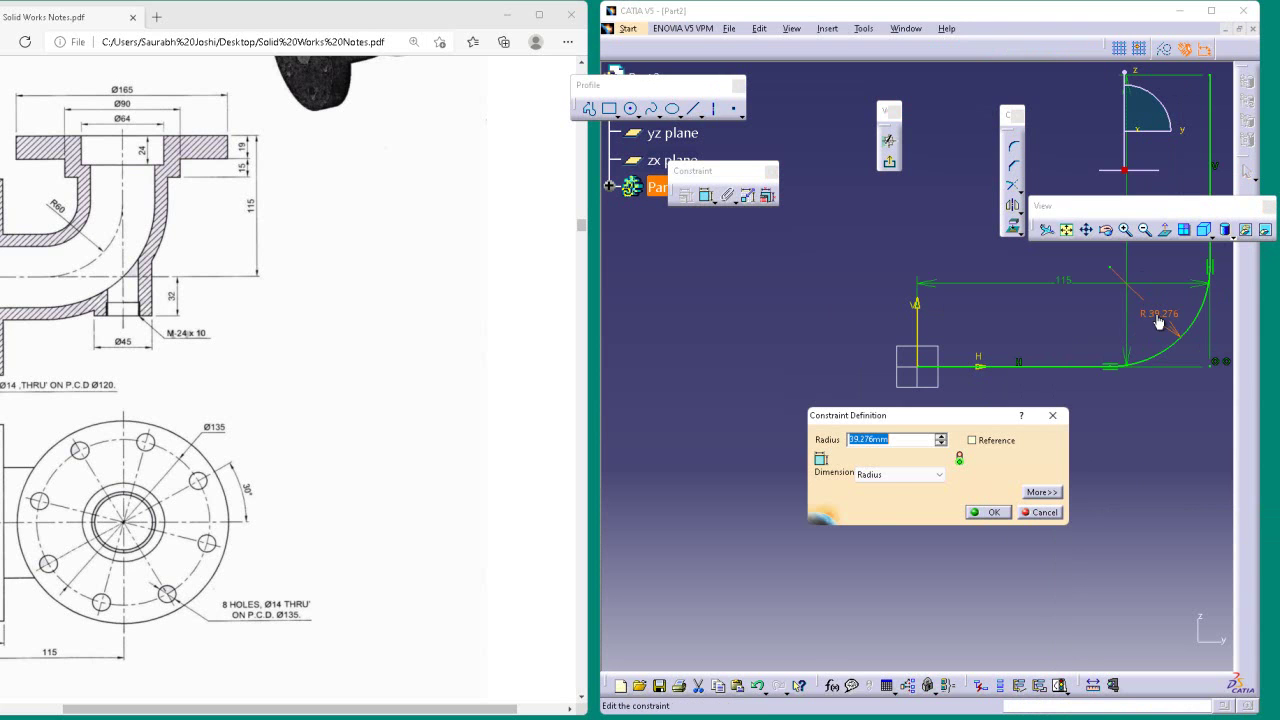
{"action": "type", "text": "60"}
{"action": "key", "text": "Return"}
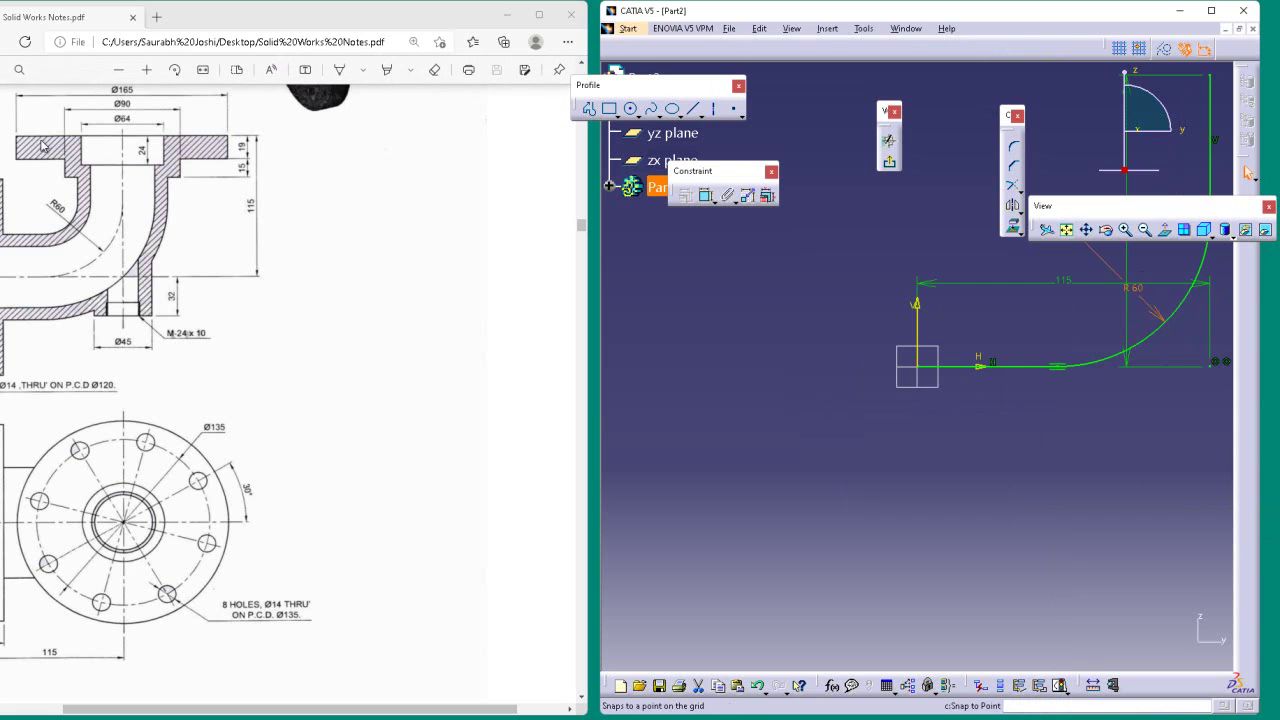
{"action": "left_click", "coordinate": [719, 393]}
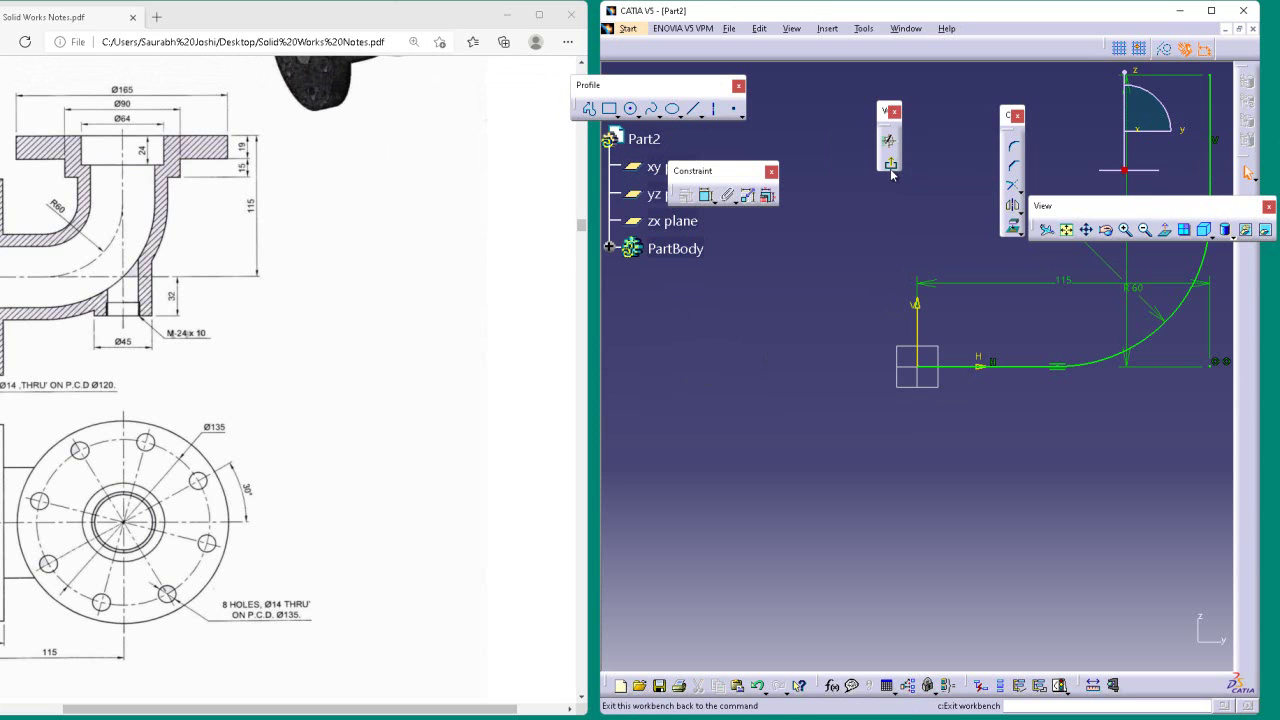
- Exit the sketch and move the floating sketch-based features toolbar clear of the reference planes at the origin
{"action": "left_click", "coordinate": [890, 165]}
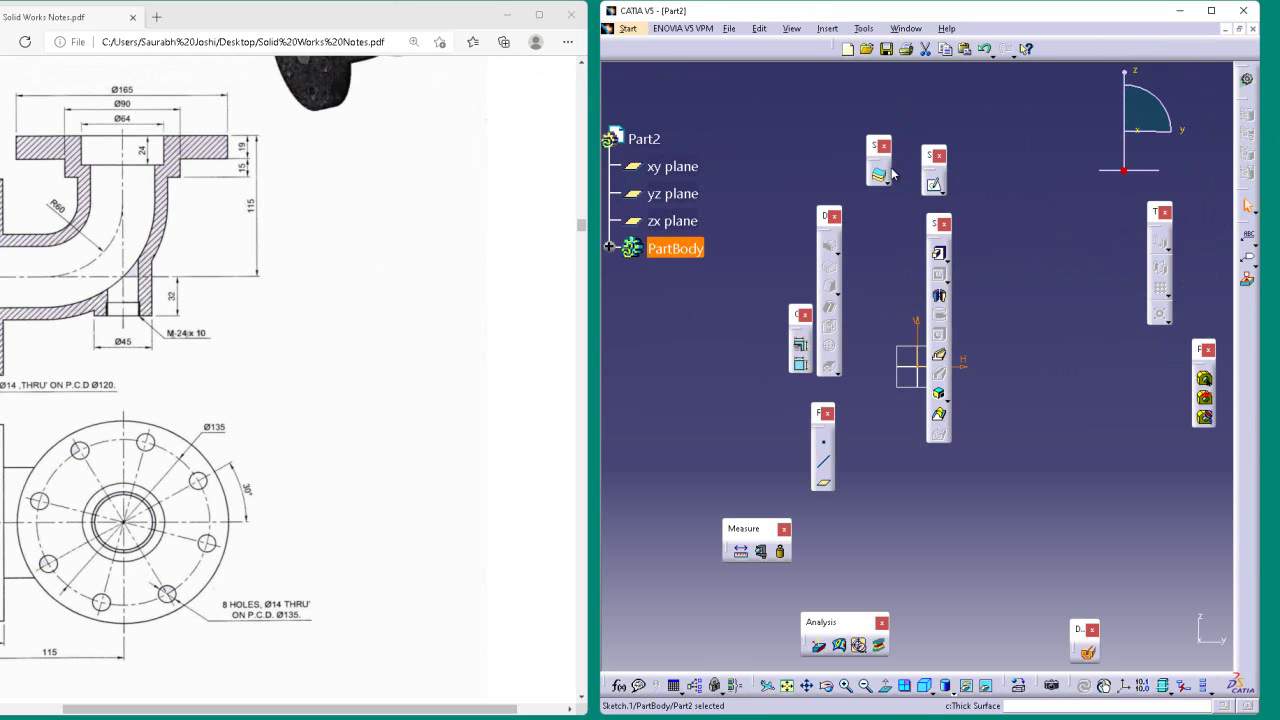
{"action": "left_click", "coordinate": [990, 192]}
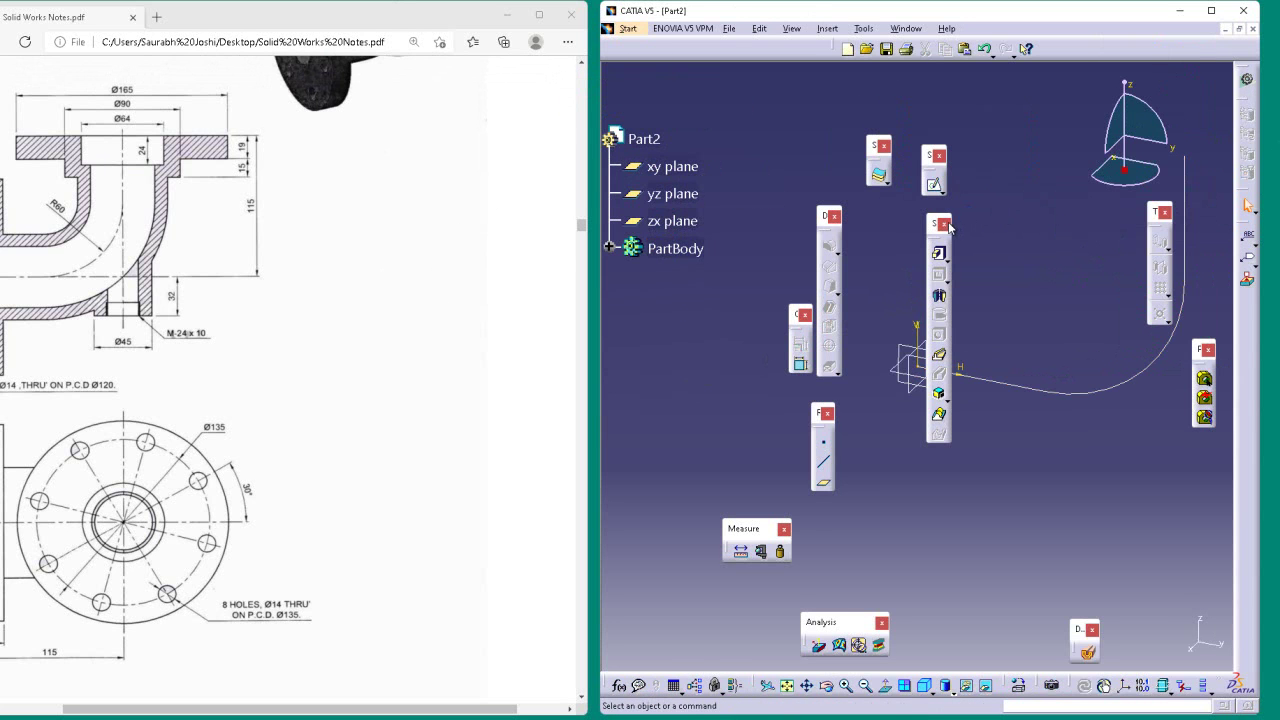
{"action": "left_click_drag", "start_coordinate": [930, 228], "coordinate": [890, 396]}
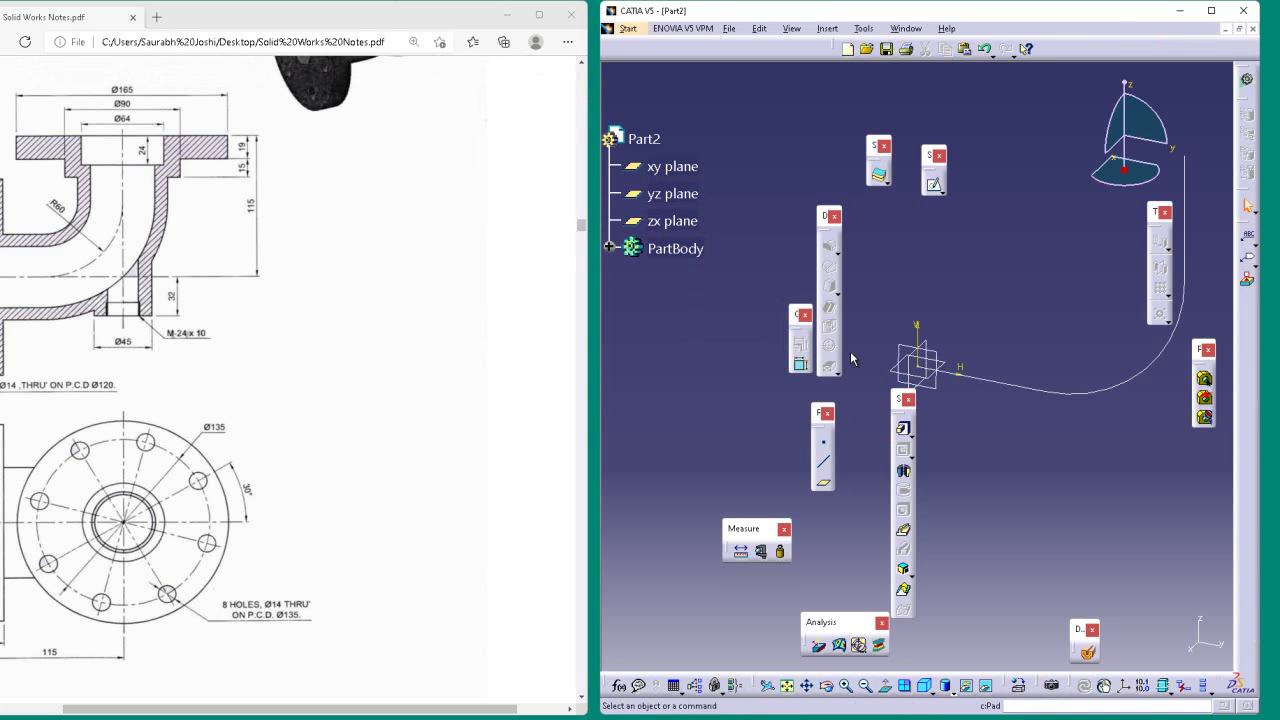
- Create a second sketch on the zx plane and open it for editing
{"action": "left_click", "coordinate": [933, 183]}
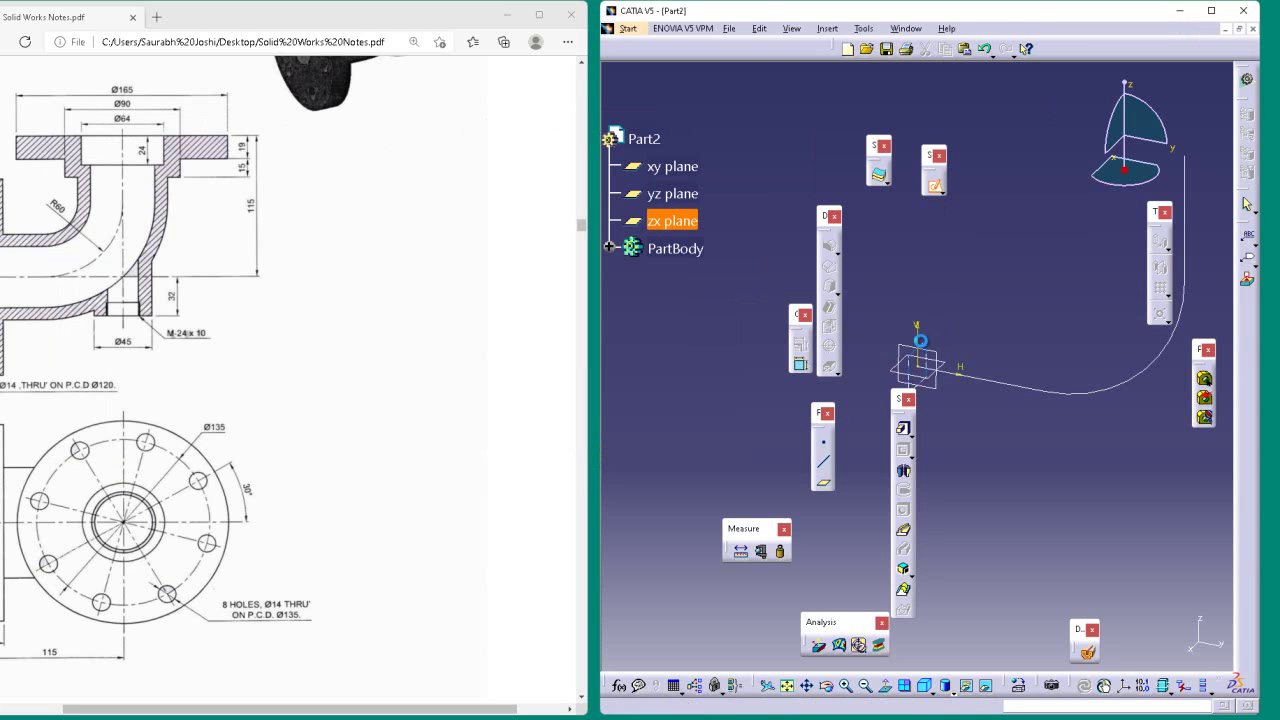
{"action": "left_click", "coordinate": [930, 347]}
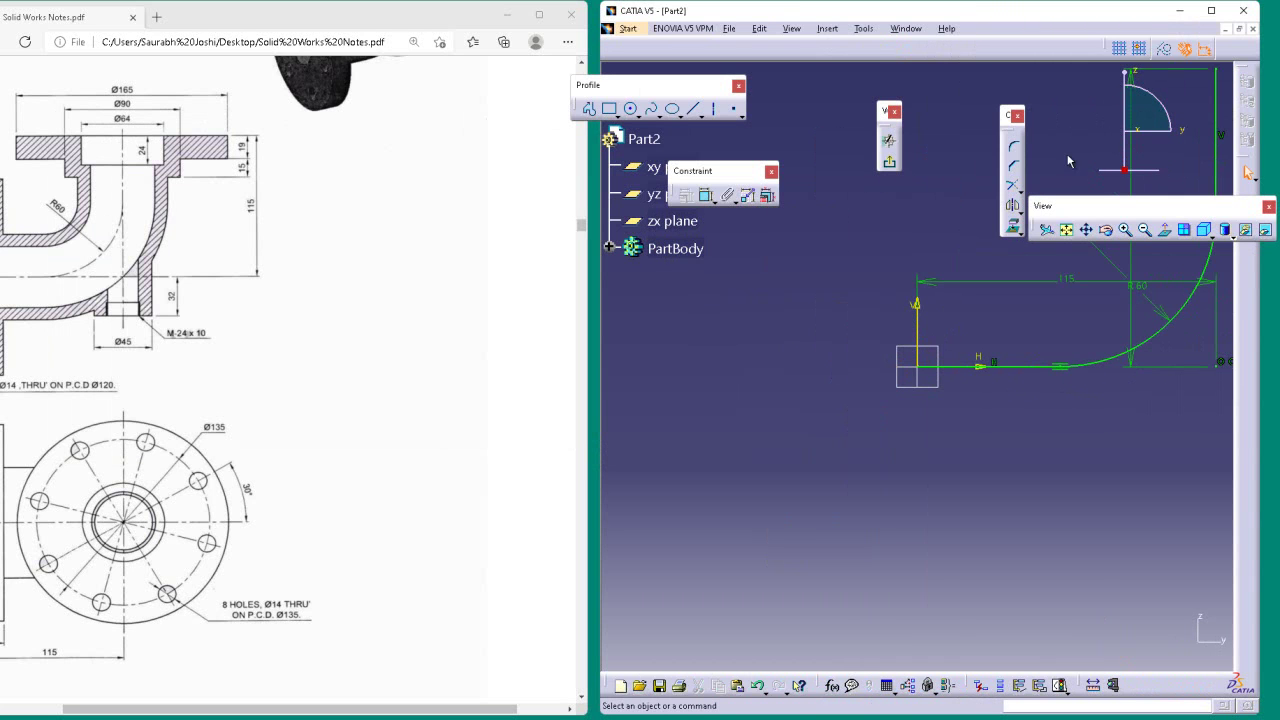
{"action": "left_click", "coordinate": [609, 247]}
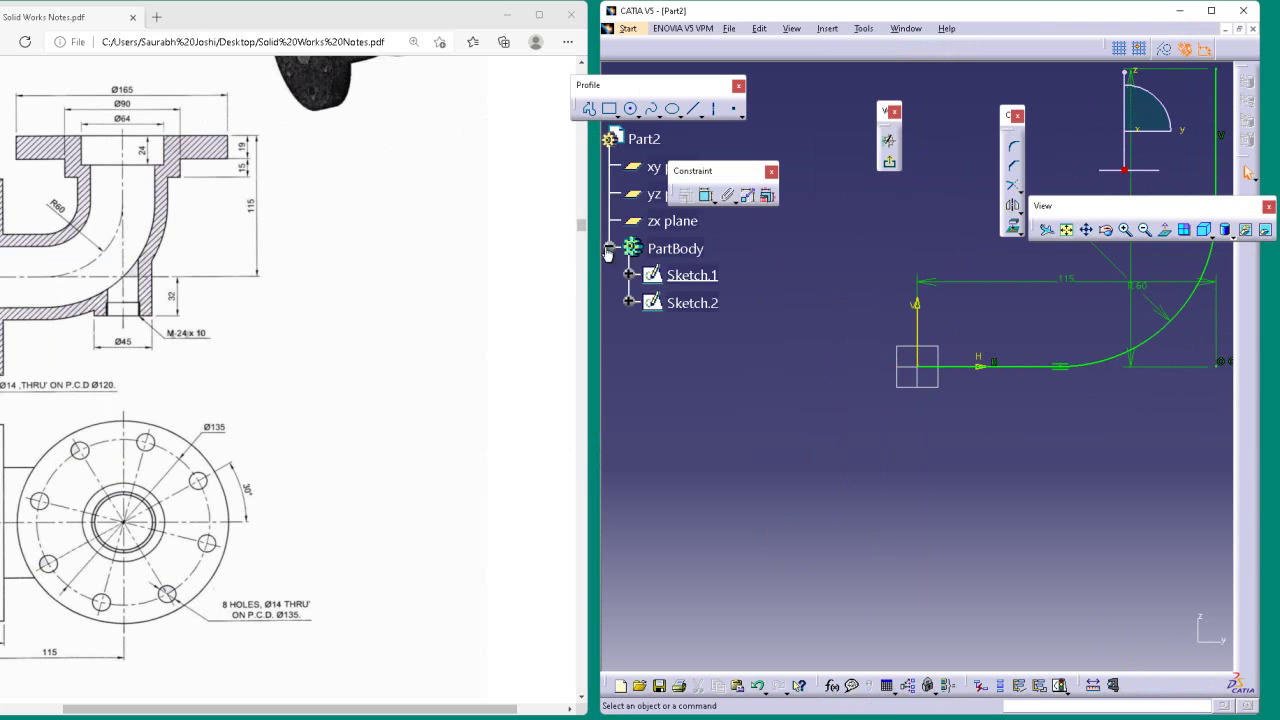
{"action": "double_click", "coordinate": [712, 305]}
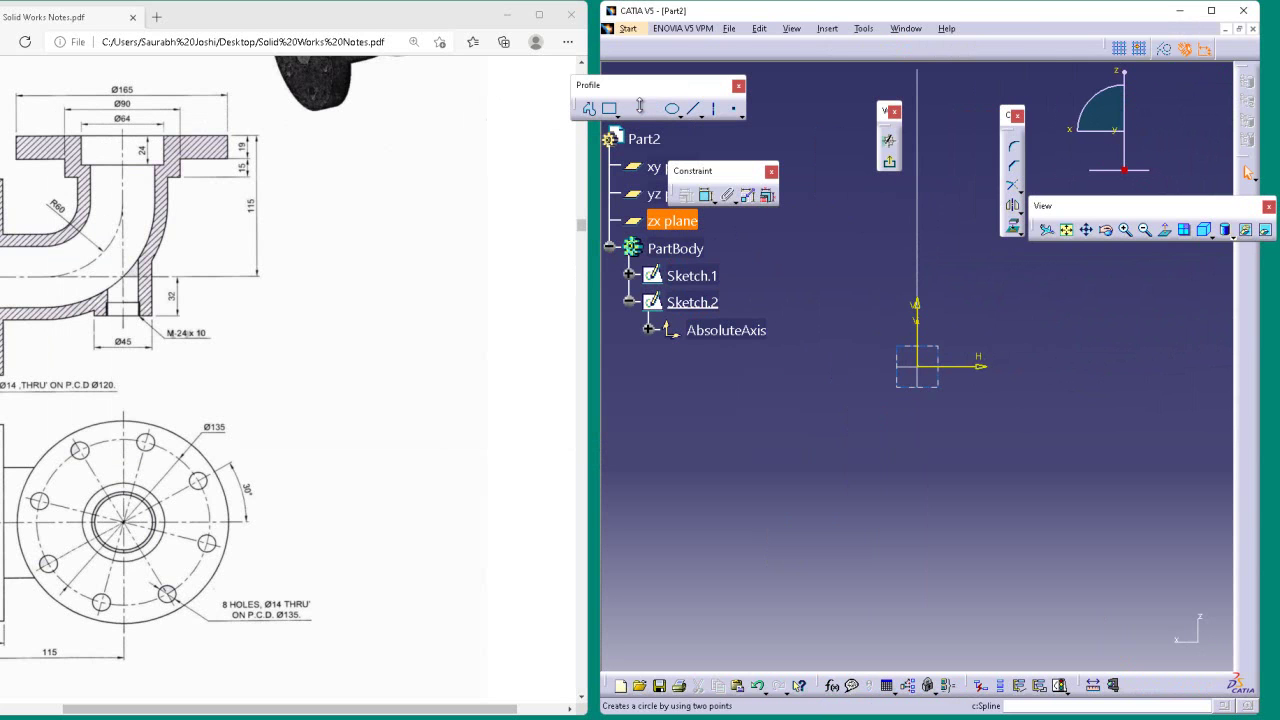
- Sketch two concentric circles on the horizontal axis, about 52 mm and 88 mm in diameter, centred about 13 mm from the origin
{"action": "left_click", "coordinate": [634, 110]}
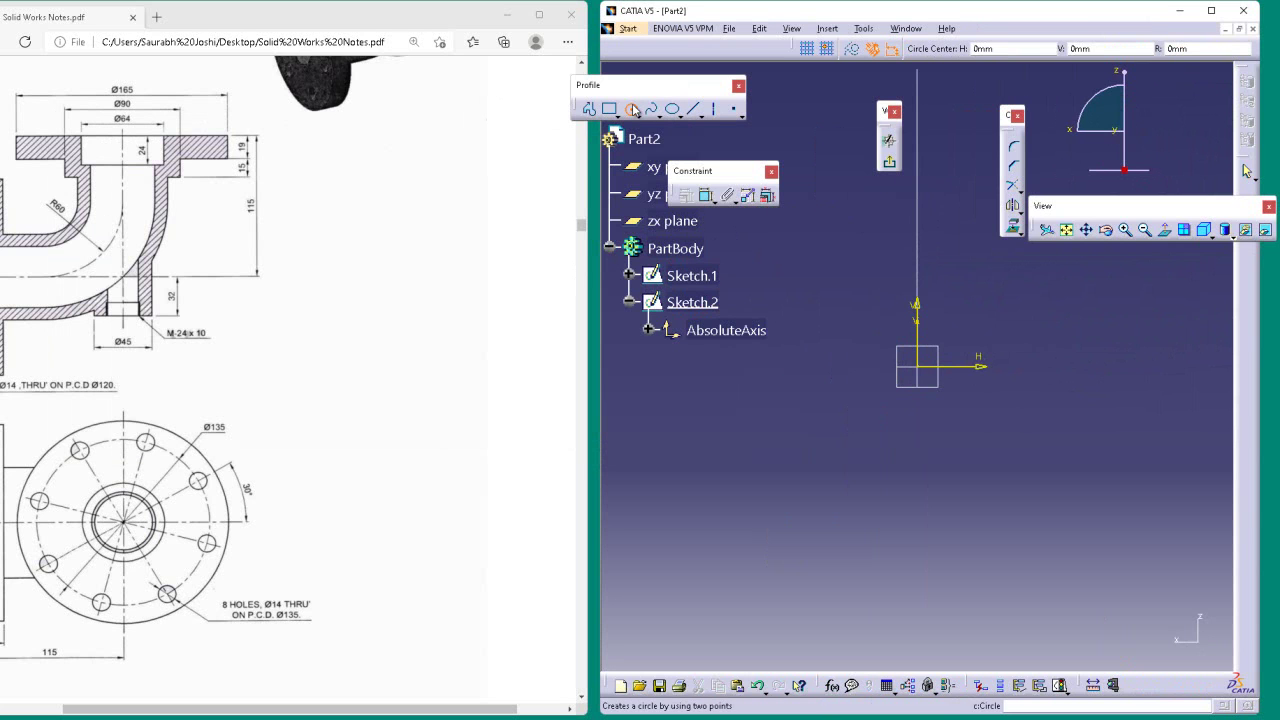
{"action": "left_click", "coordinate": [950, 366]}
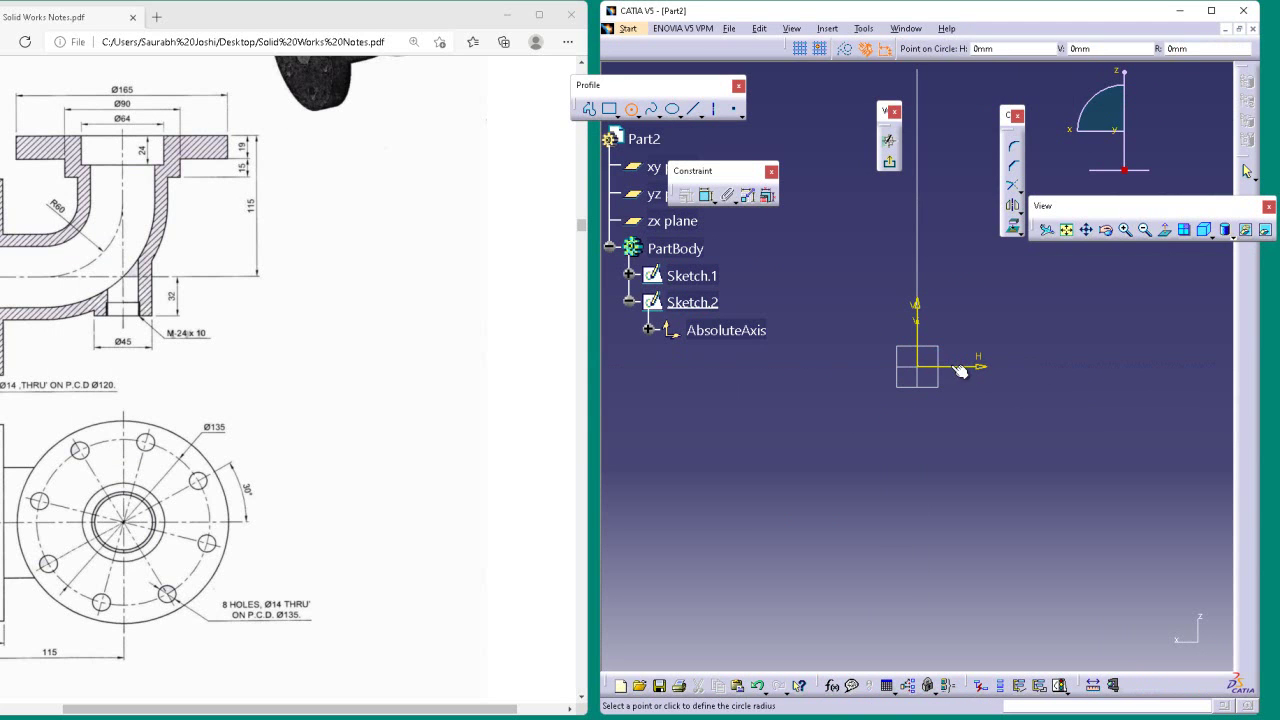
{"action": "left_click", "coordinate": [1015, 380]}
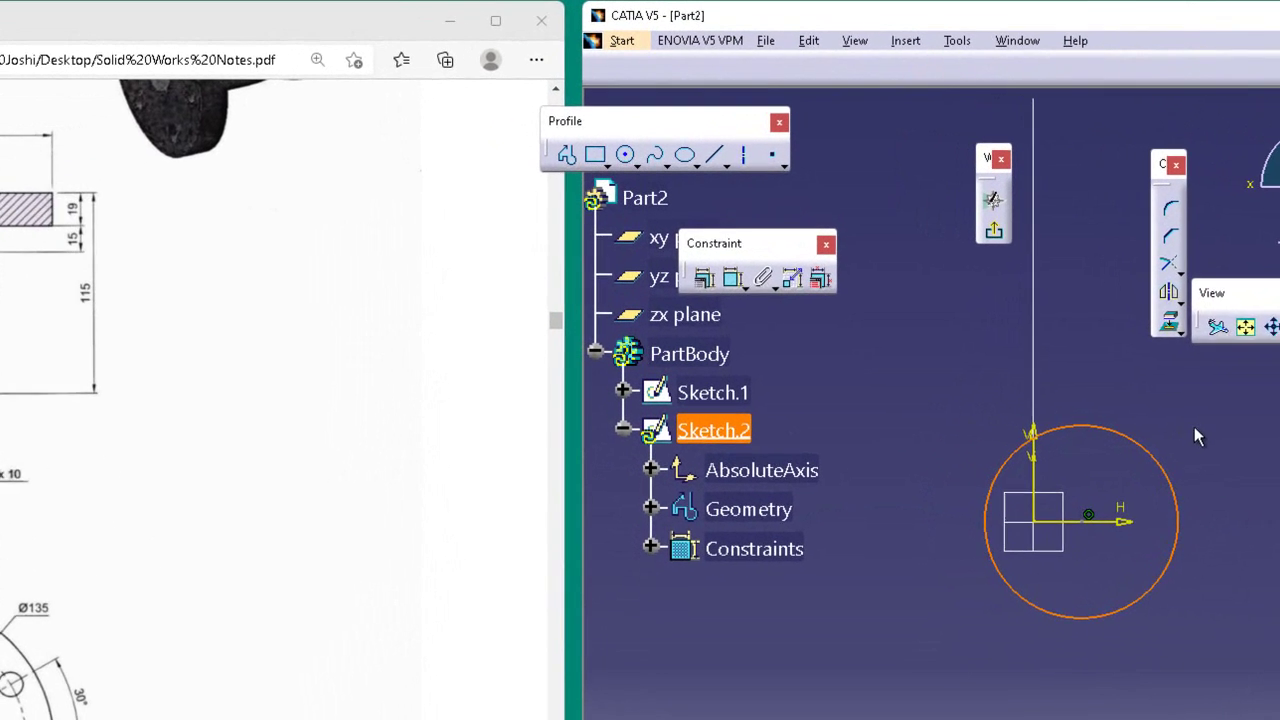
{"action": "left_click", "coordinate": [1194, 428]}
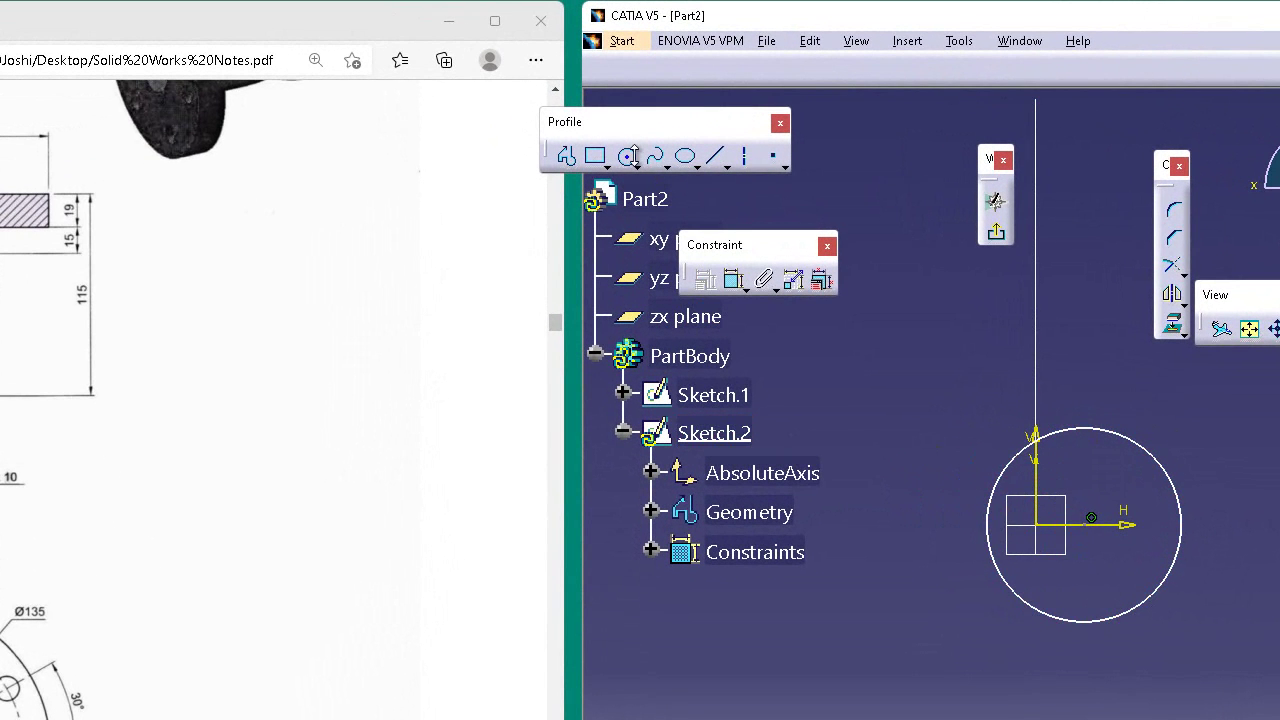
{"action": "left_click", "coordinate": [628, 156]}
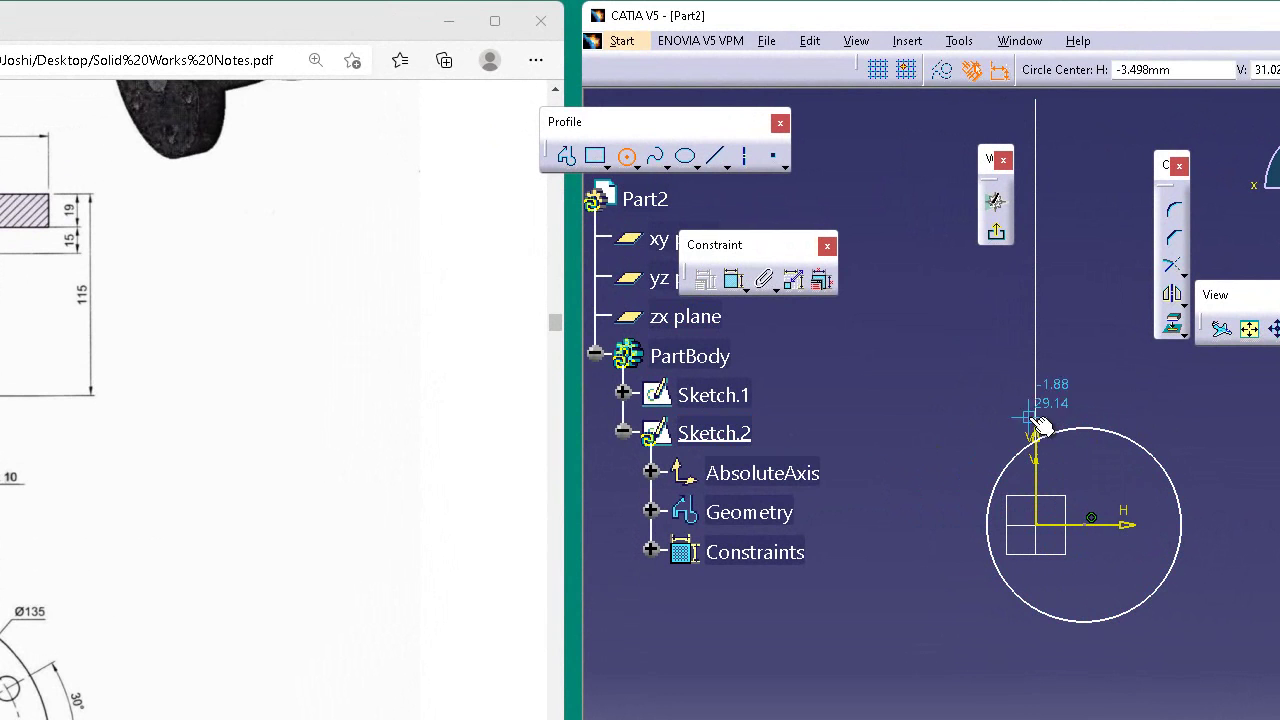
{"action": "left_click", "coordinate": [1097, 537]}
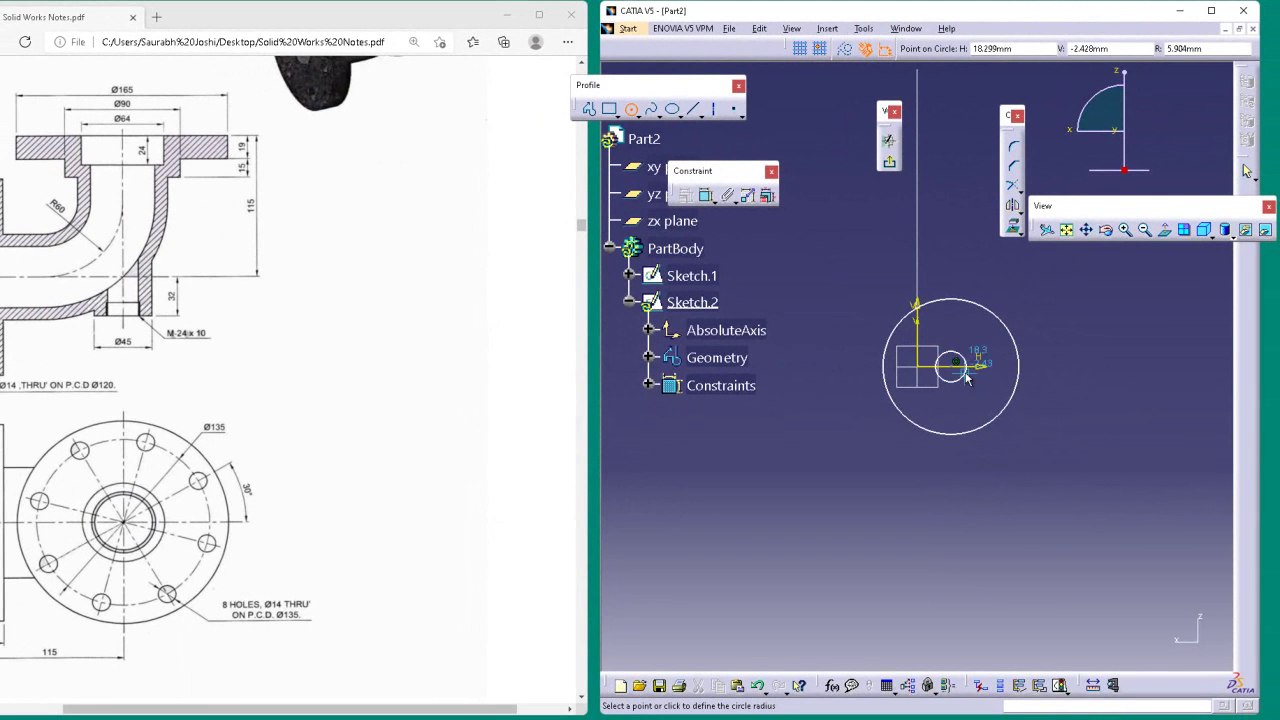
{"action": "left_click", "coordinate": [1058, 410]}
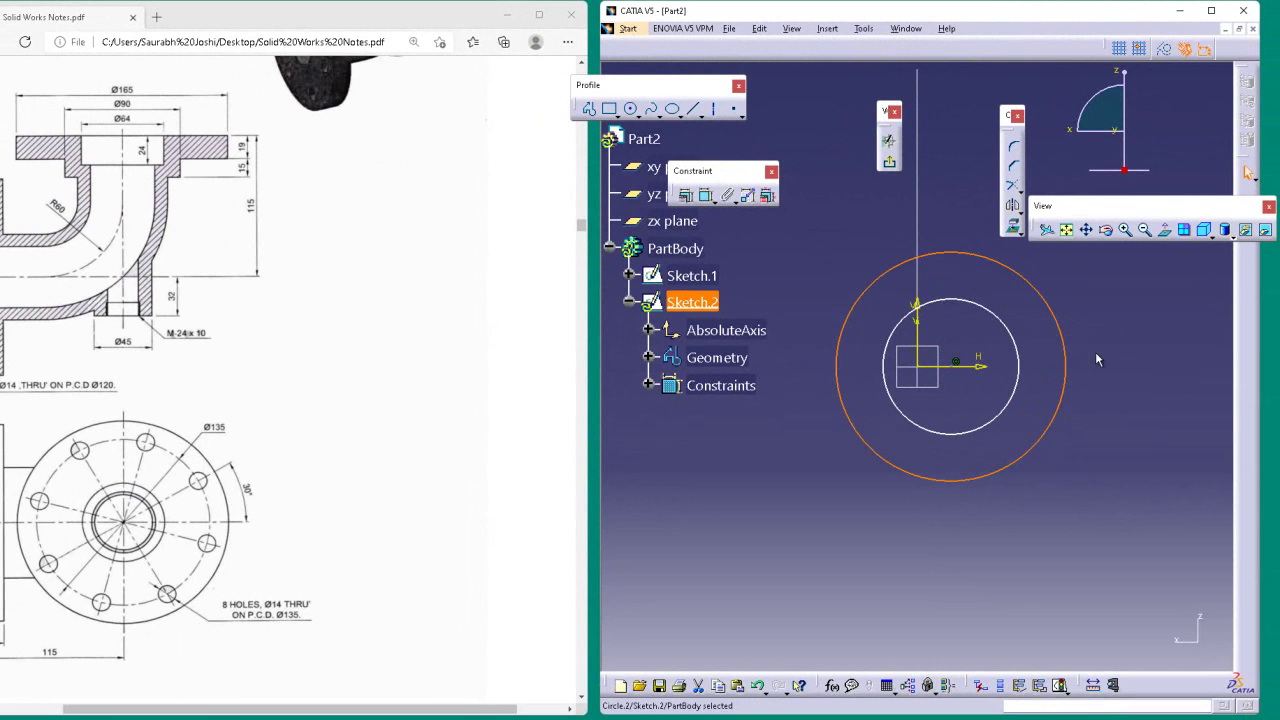
- Dimension the inner circle's diameter and set it to 50 mm
{"action": "left_click", "coordinate": [706, 197]}
{"action": "left_click", "coordinate": [972, 307]}
{"action": "left_click", "coordinate": [1094, 288]}
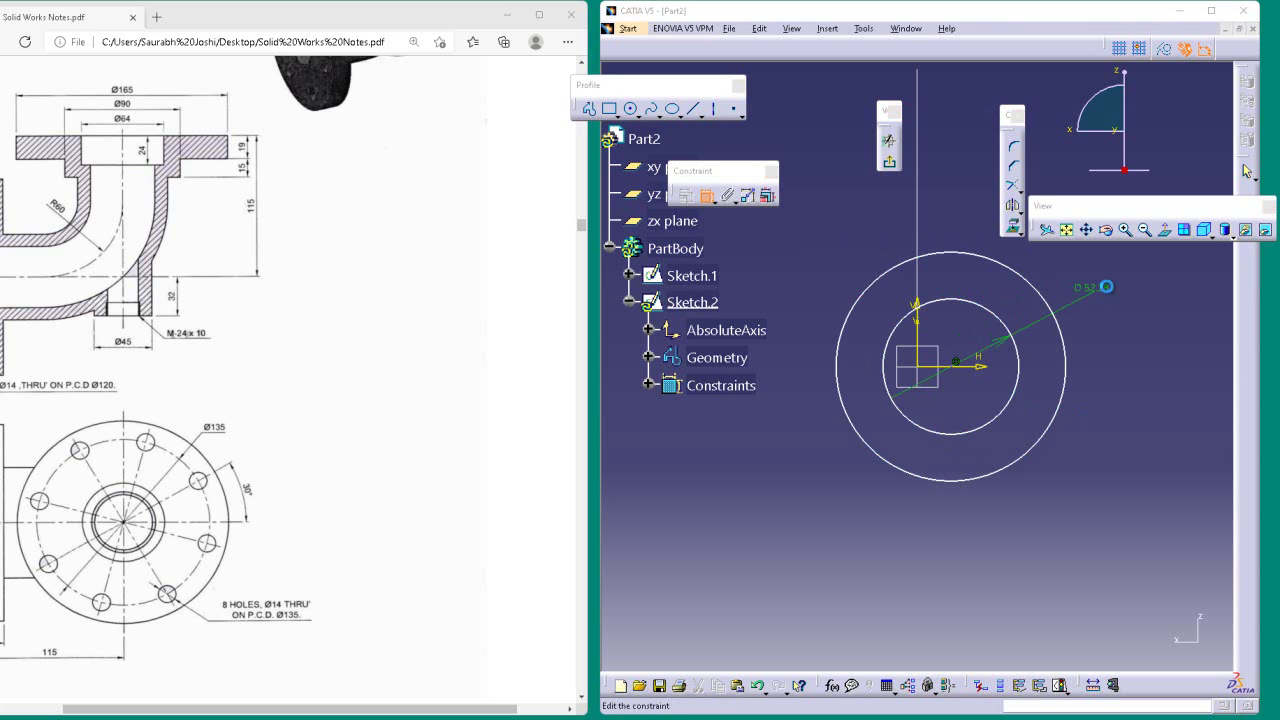
{"action": "double_click", "coordinate": [1104, 286]}
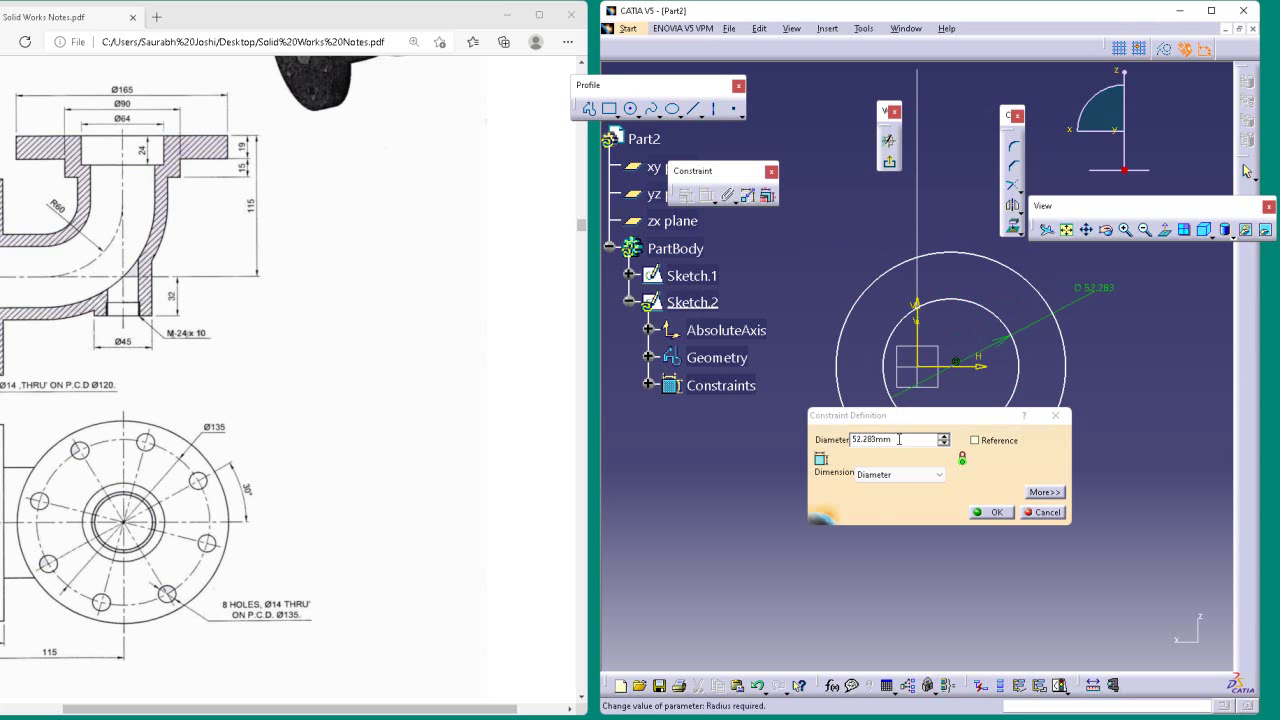
{"action": "left_click", "coordinate": [899, 439]}
{"action": "type", "text": "50"}
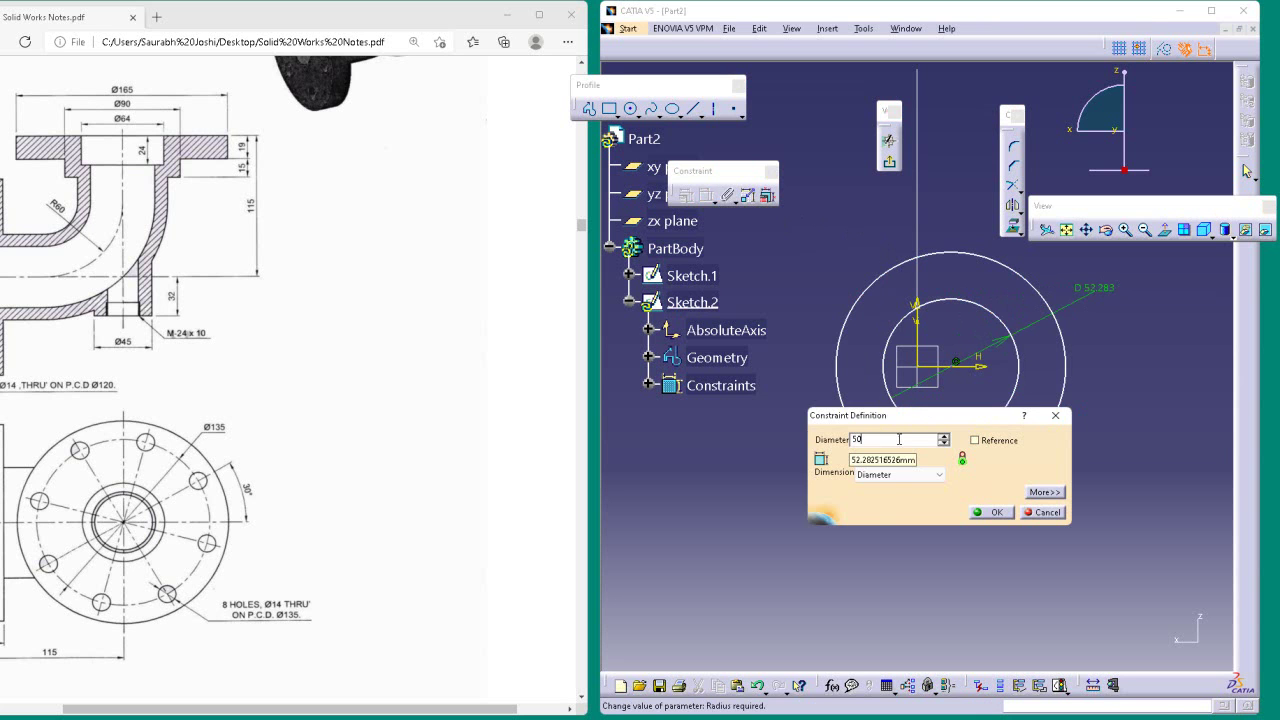
{"action": "key", "text": "Return"}
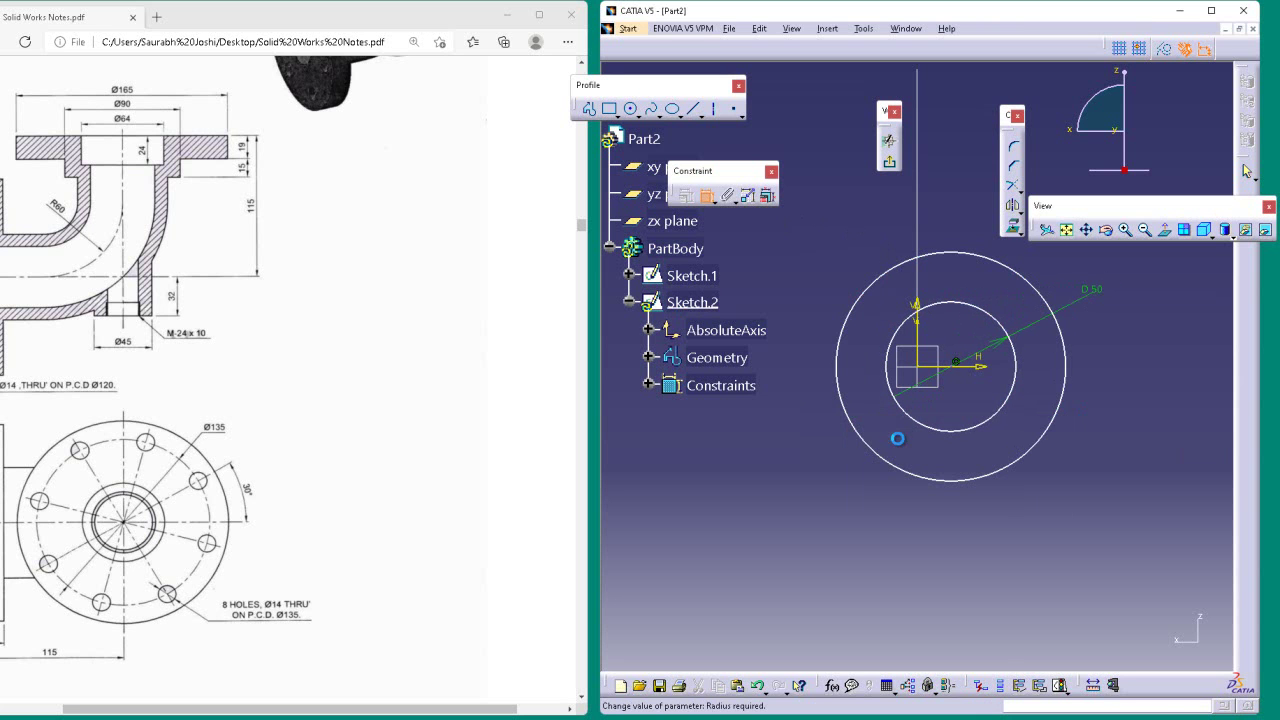
- Dimension the outer circle's diameter and set it to 70 mm
{"action": "left_click", "coordinate": [1067, 400]}
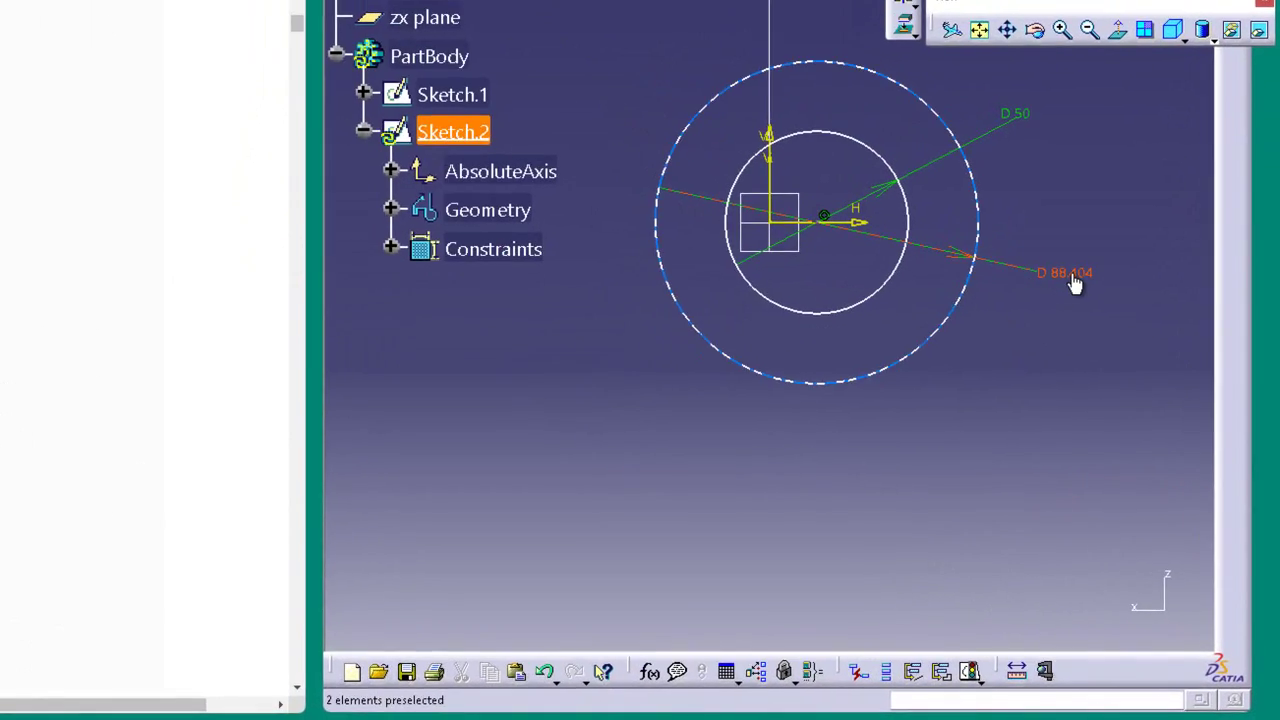
{"action": "double_click", "coordinate": [1119, 382]}
{"action": "type", "text": "70"}
{"action": "key", "text": "Return"}
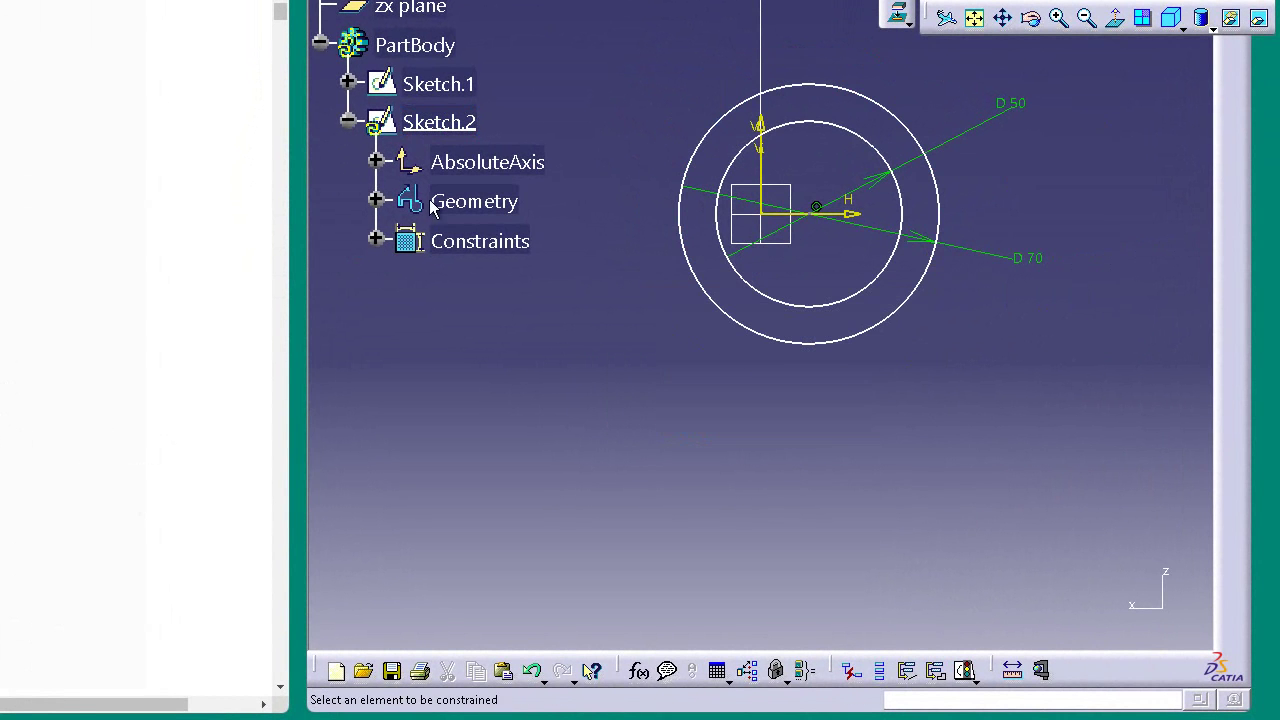
{"action": "left_click", "coordinate": [813, 212]}
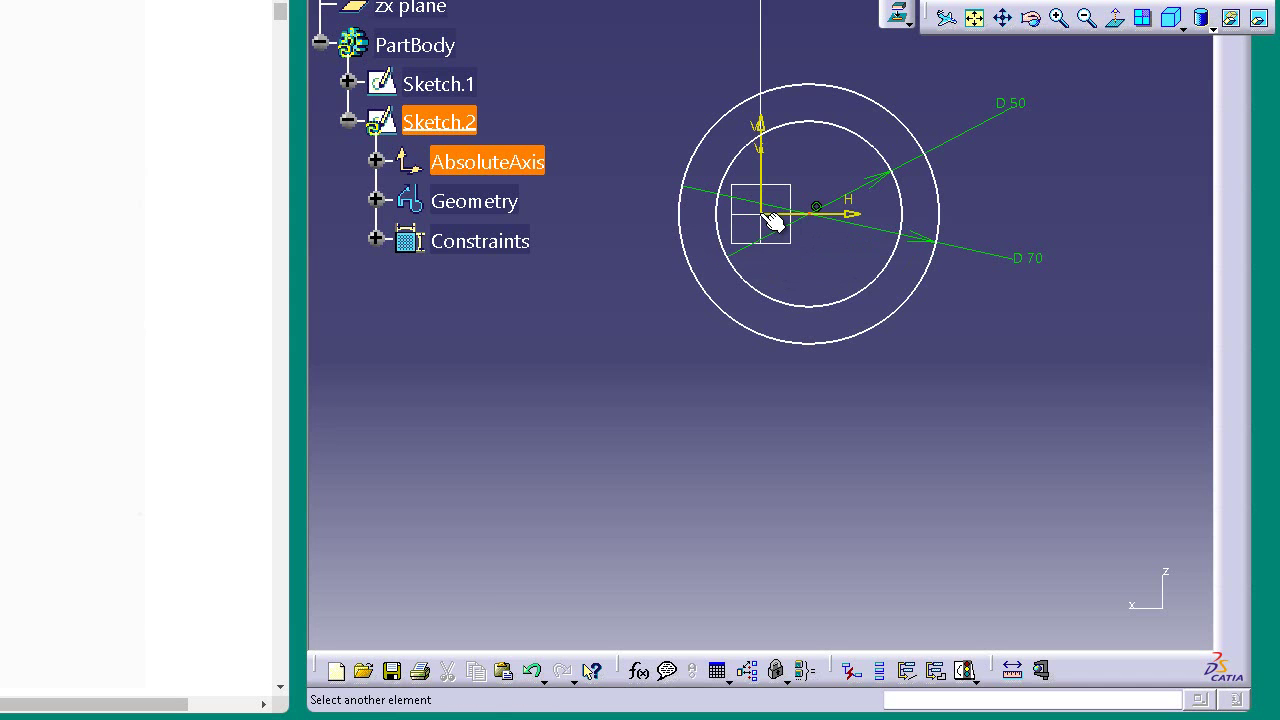
{"action": "left_click", "coordinate": [775, 216]}
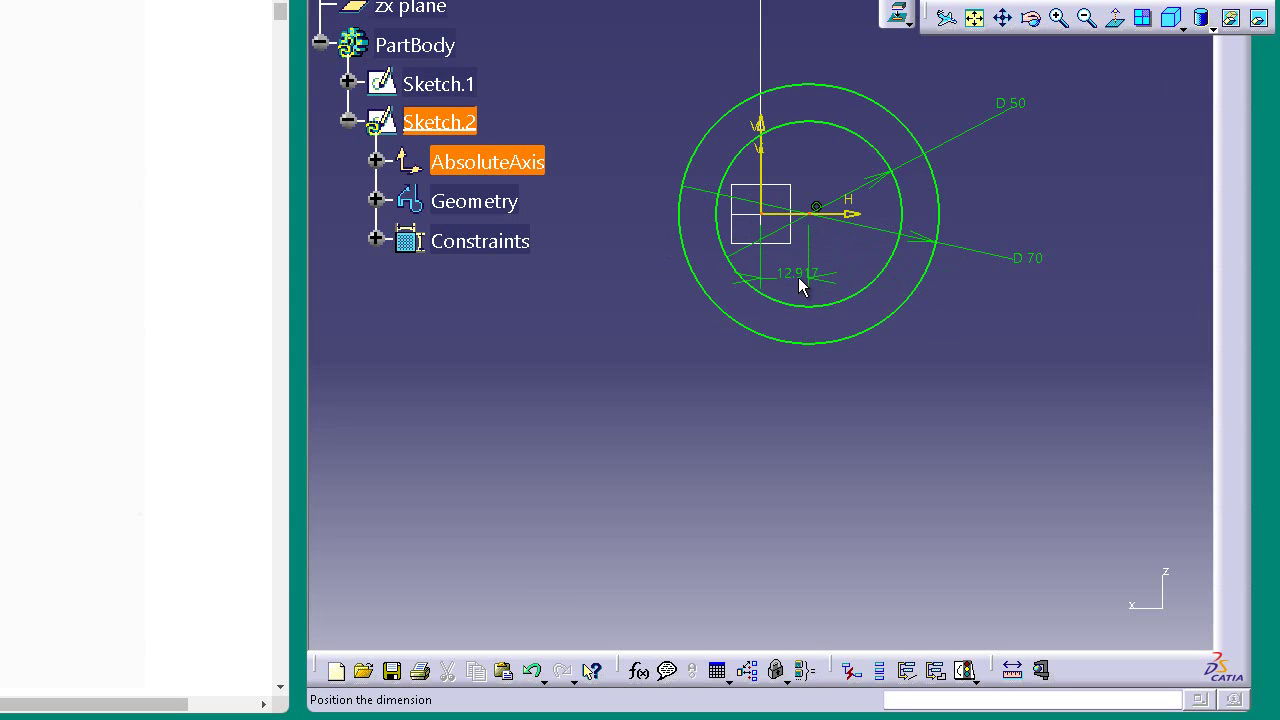
{"action": "key", "text": "Escape"}
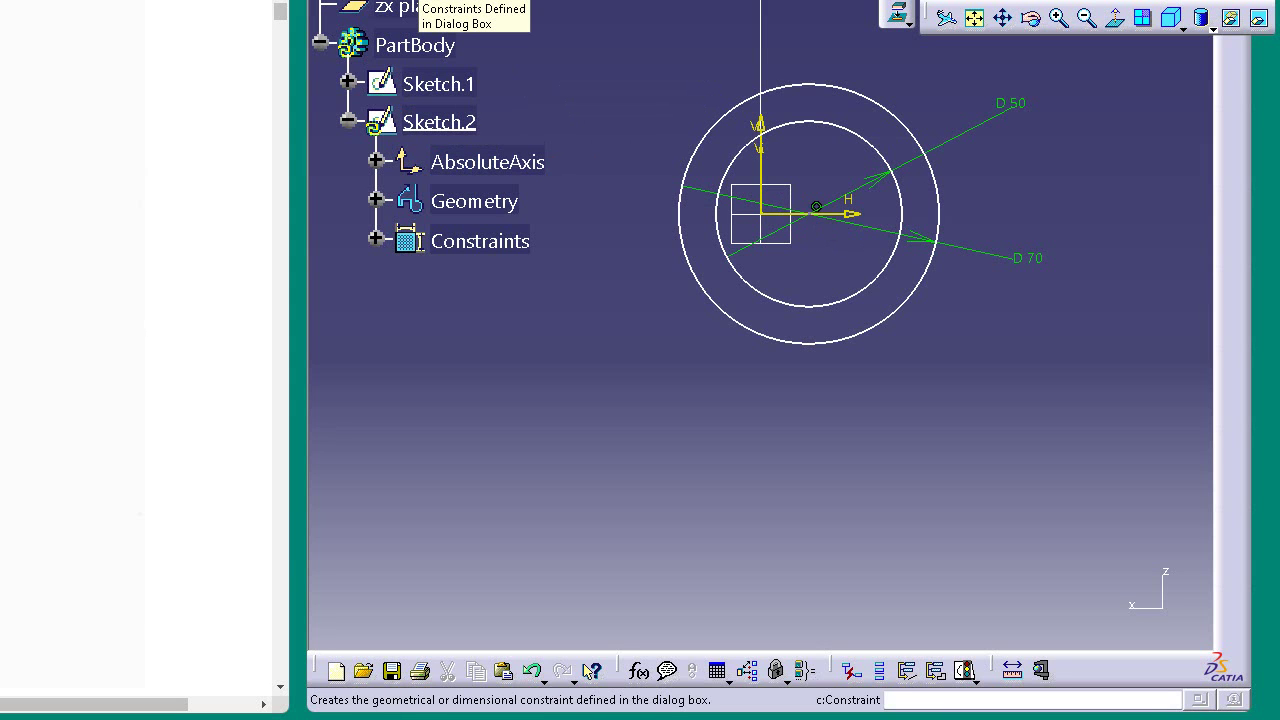
- Constrain the circles' common centre to the sketch origin with a Coincidence constraint
{"action": "left_click", "coordinate": [815, 218]}
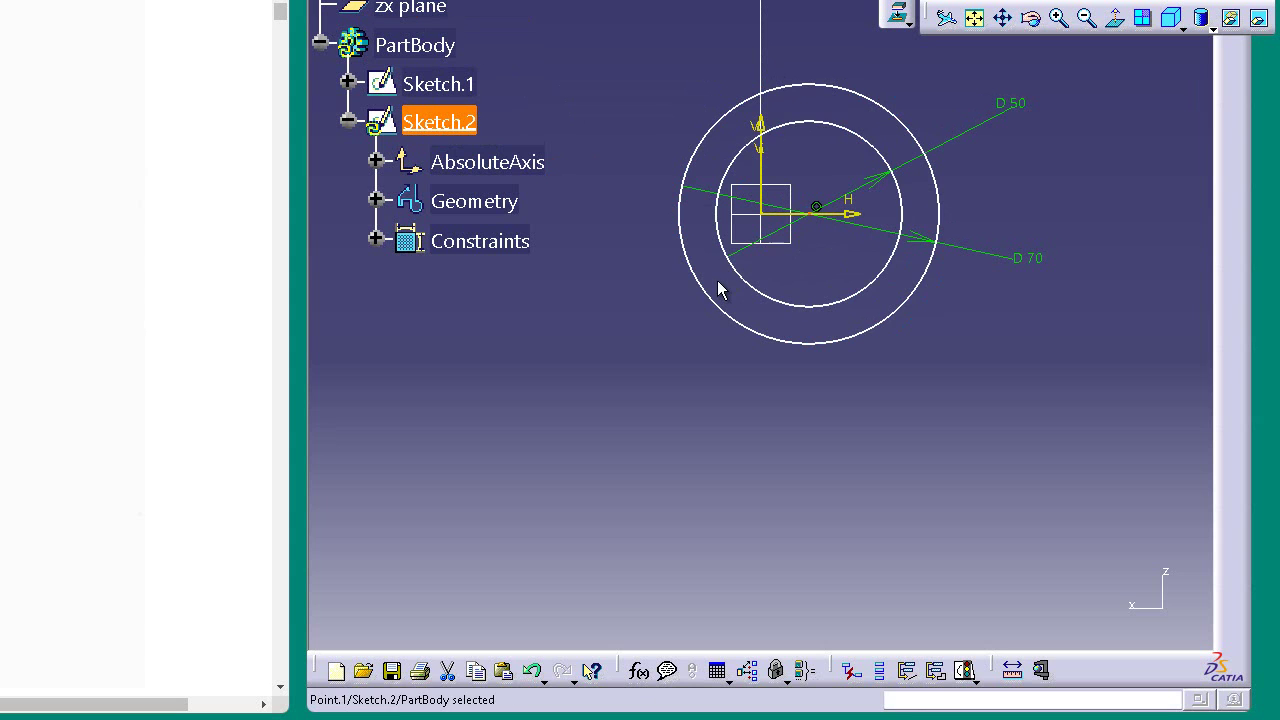
{"action": "left_click", "coordinate": [767, 212]}
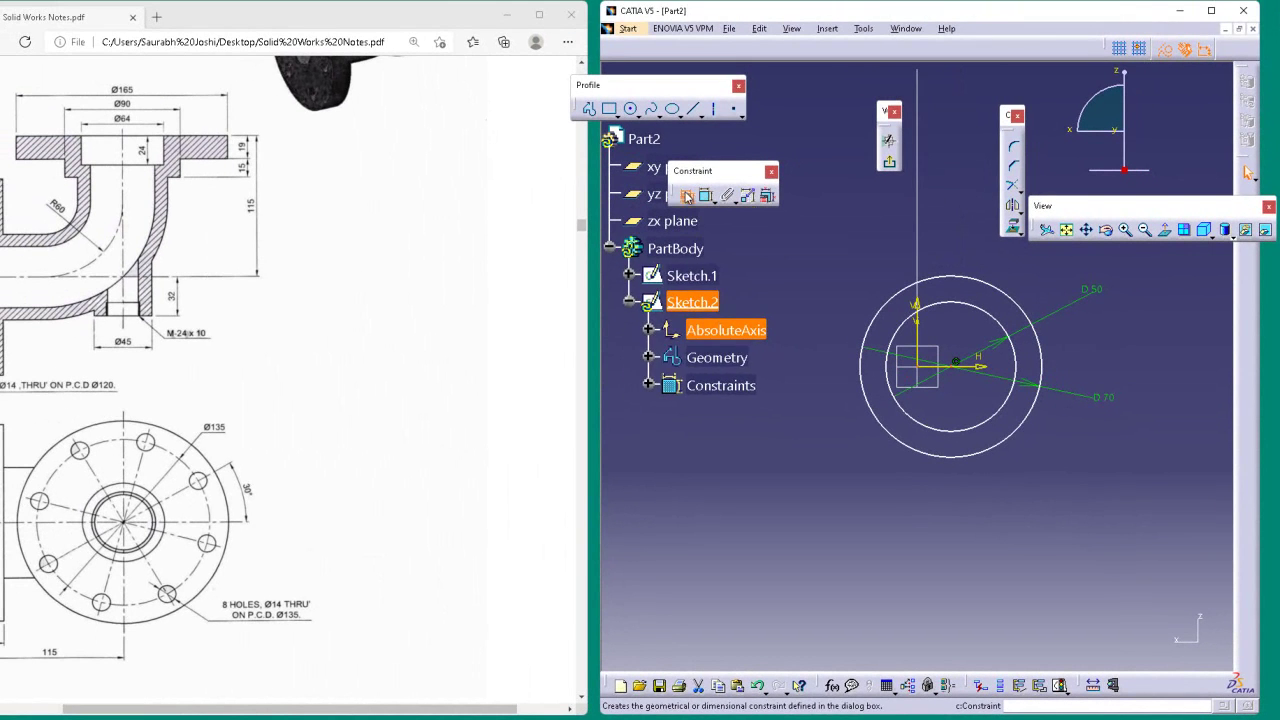
{"action": "left_click", "coordinate": [687, 197]}
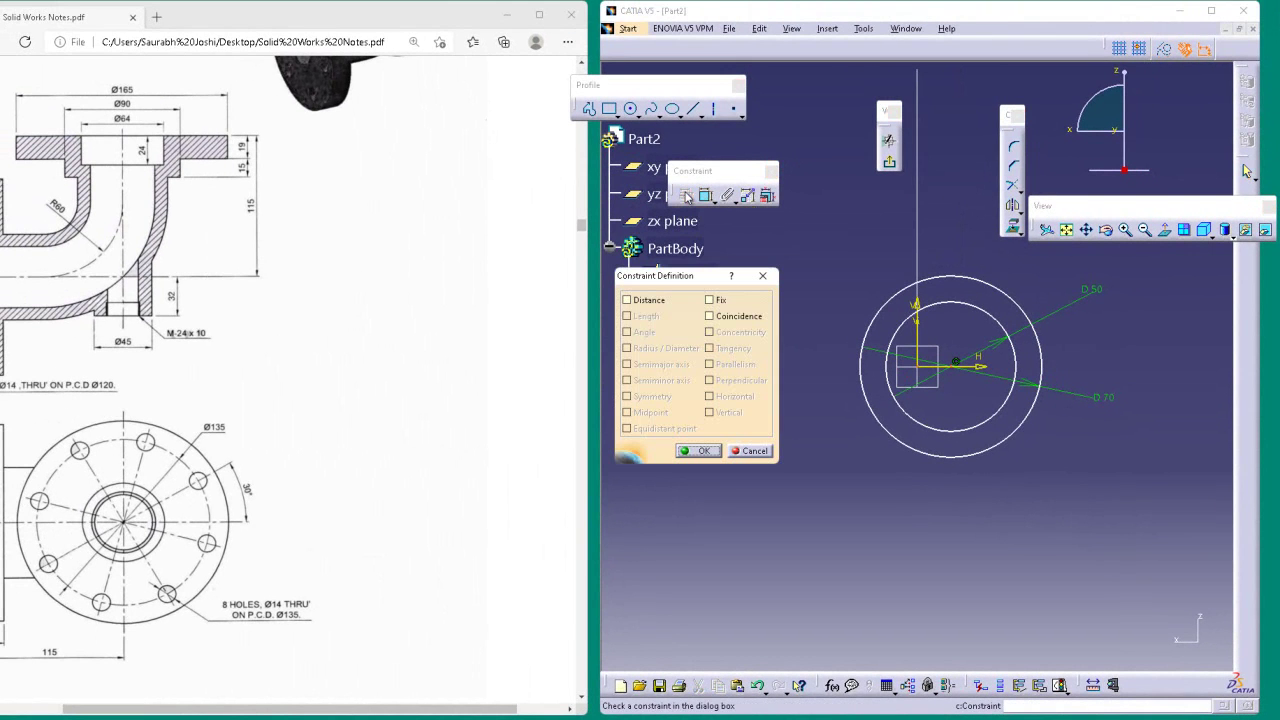
{"action": "left_click", "coordinate": [725, 318]}
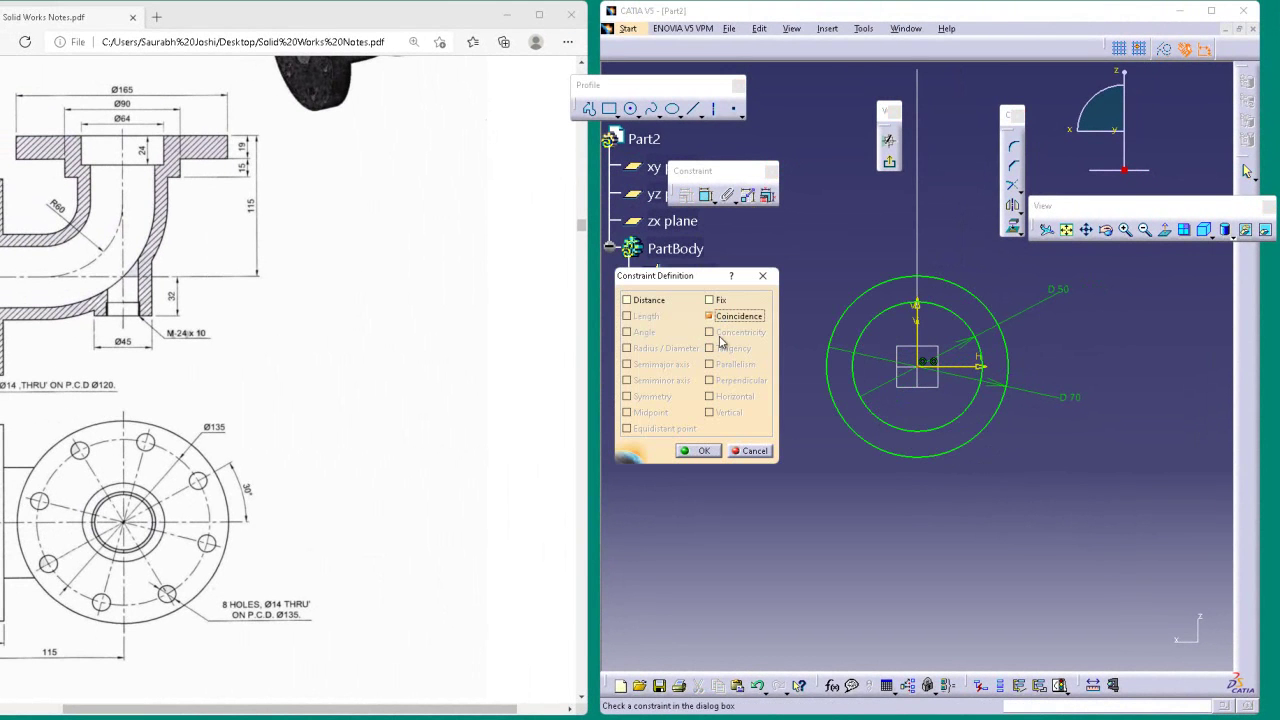
{"action": "left_click", "coordinate": [703, 452]}
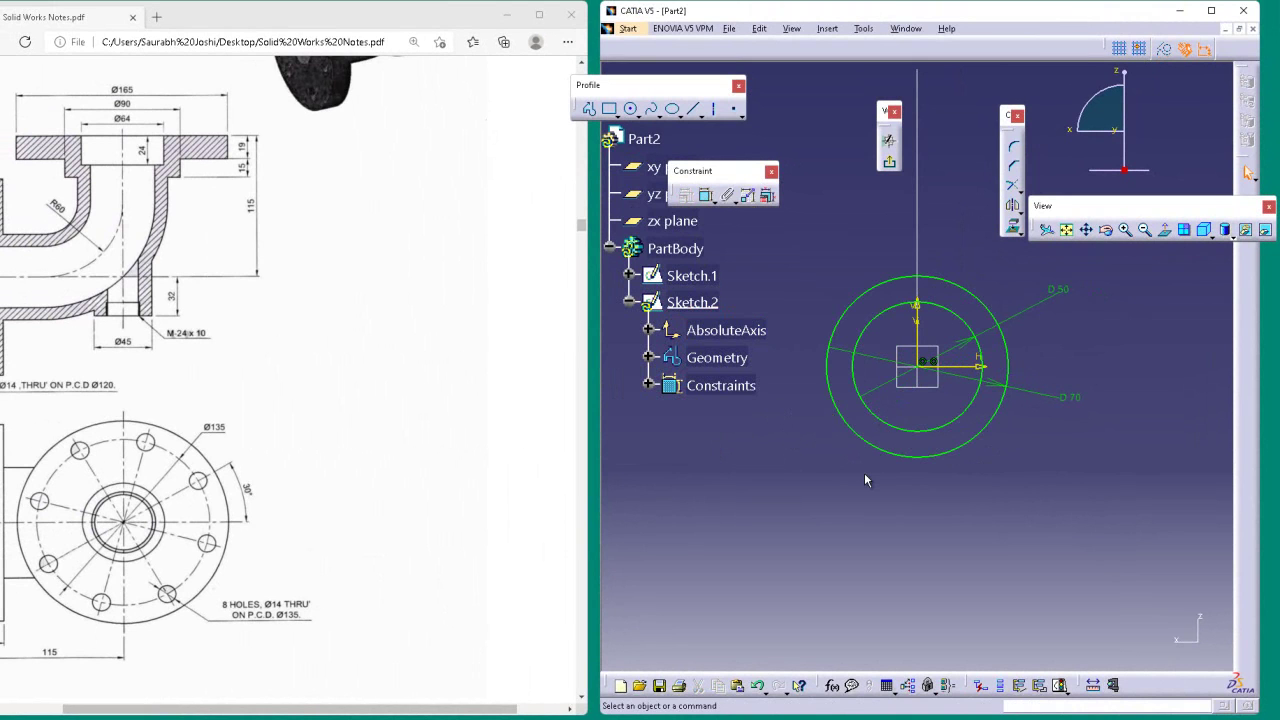
- Exit the pipe profile sketch and leave nothing selected
{"action": "left_click", "coordinate": [1108, 232]}
{"action": "mouse_move", "coordinate": [946, 256]}
{"action": "left_mouse_down"}
{"action": "mouse_move", "coordinate": [1014, 314]}
{"action": "mouse_move", "coordinate": [985, 434]}
{"action": "mouse_move", "coordinate": [1046, 391]}
{"action": "mouse_move", "coordinate": [1090, 420]}
{"action": "left_mouse_up"}
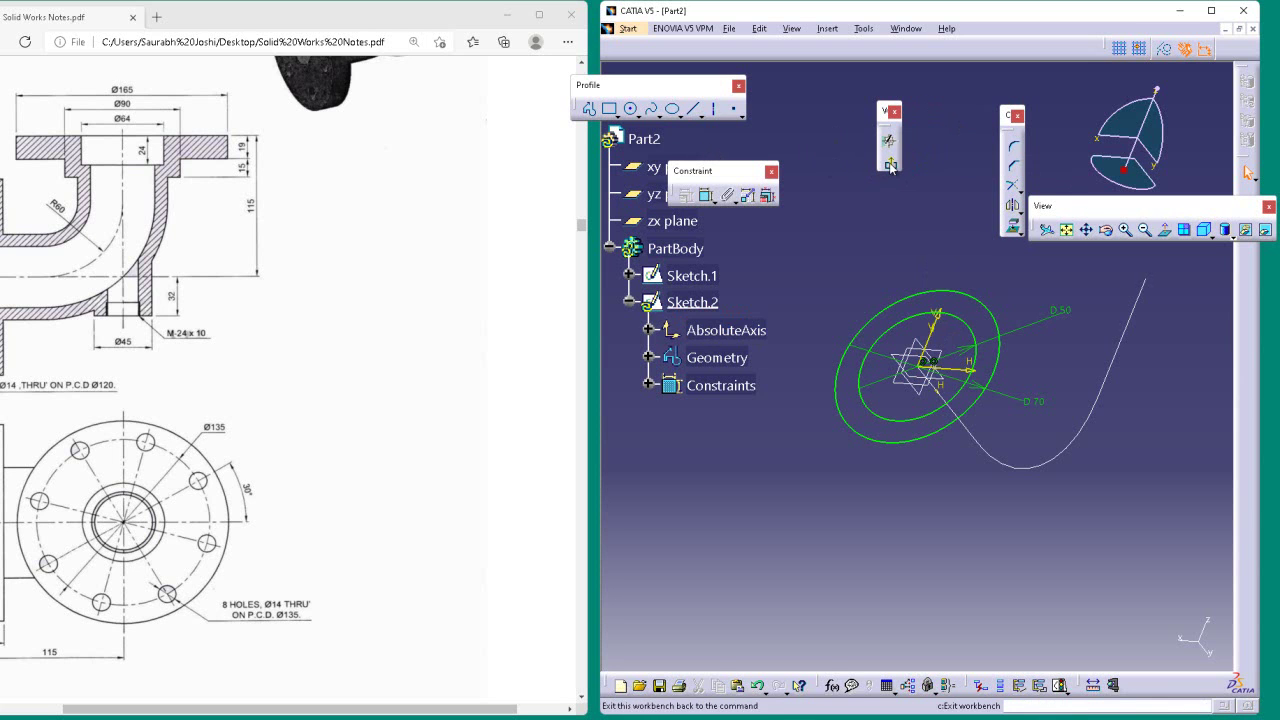
{"action": "left_click", "coordinate": [1013, 226]}
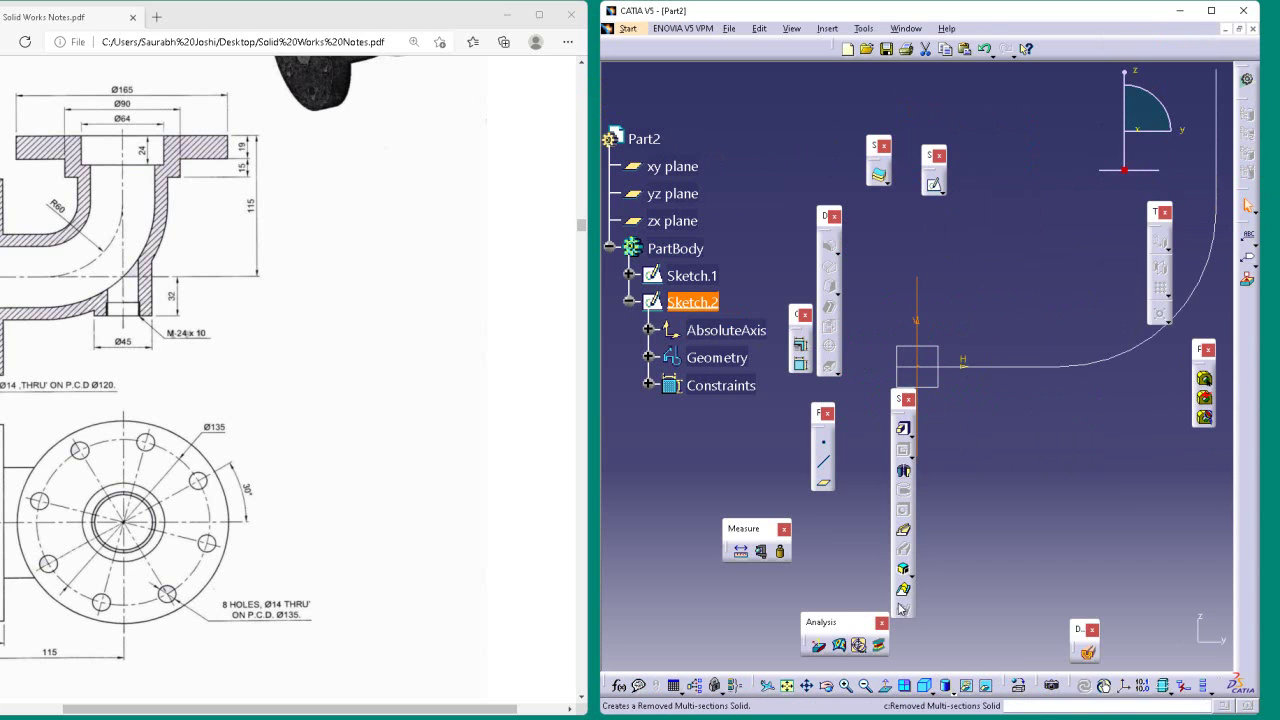
{"action": "left_click_drag", "start_coordinate": [1067, 468], "coordinate": [993, 495]}
{"action": "left_click", "coordinate": [1022, 323]}
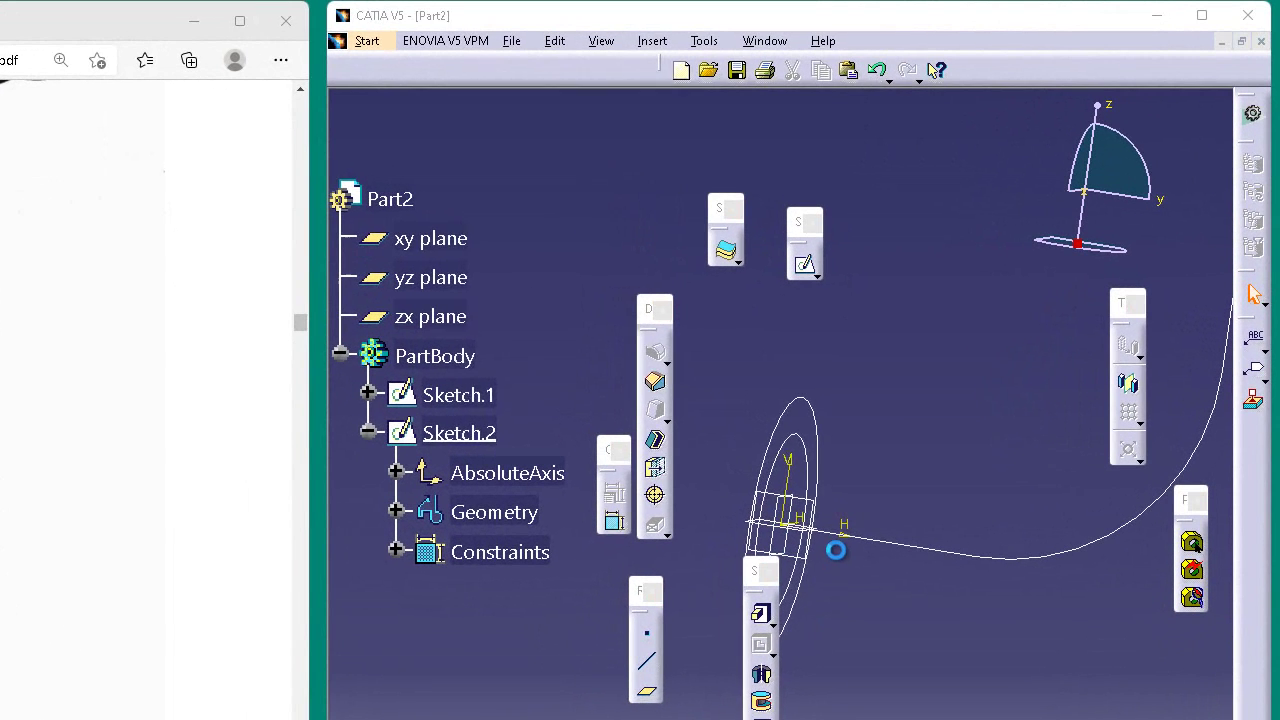
- Create a rib with the two-circle sketch as profile and the bend's centreline sketch as center curve, keeping Keep angle as profile control
{"action": "left_click", "coordinate": [903, 531]}
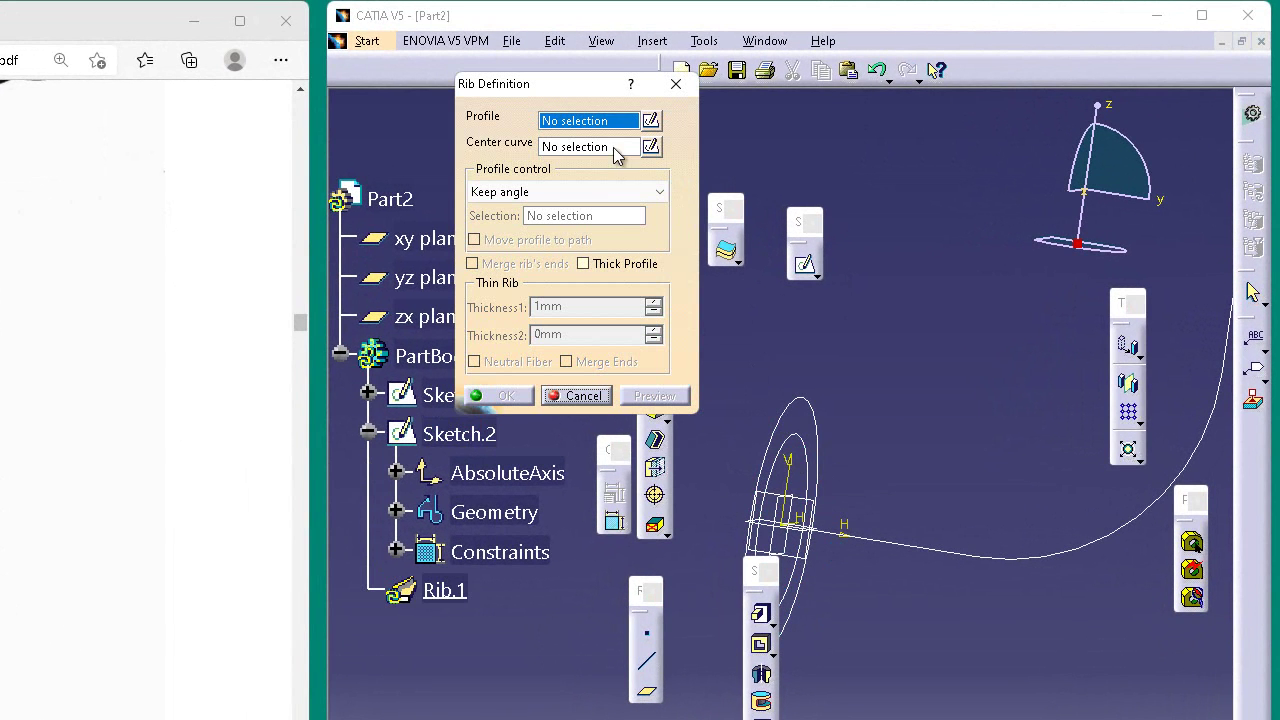
{"action": "left_click", "coordinate": [813, 484]}
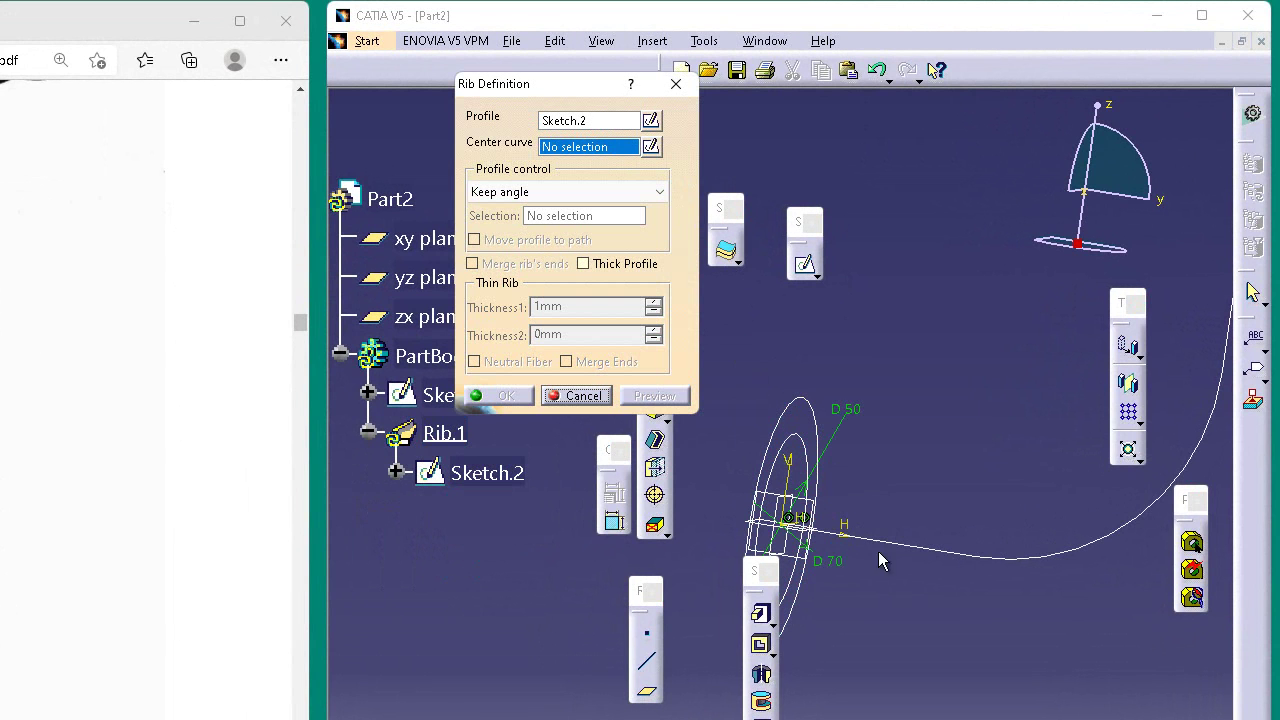
{"action": "left_click", "coordinate": [968, 556]}
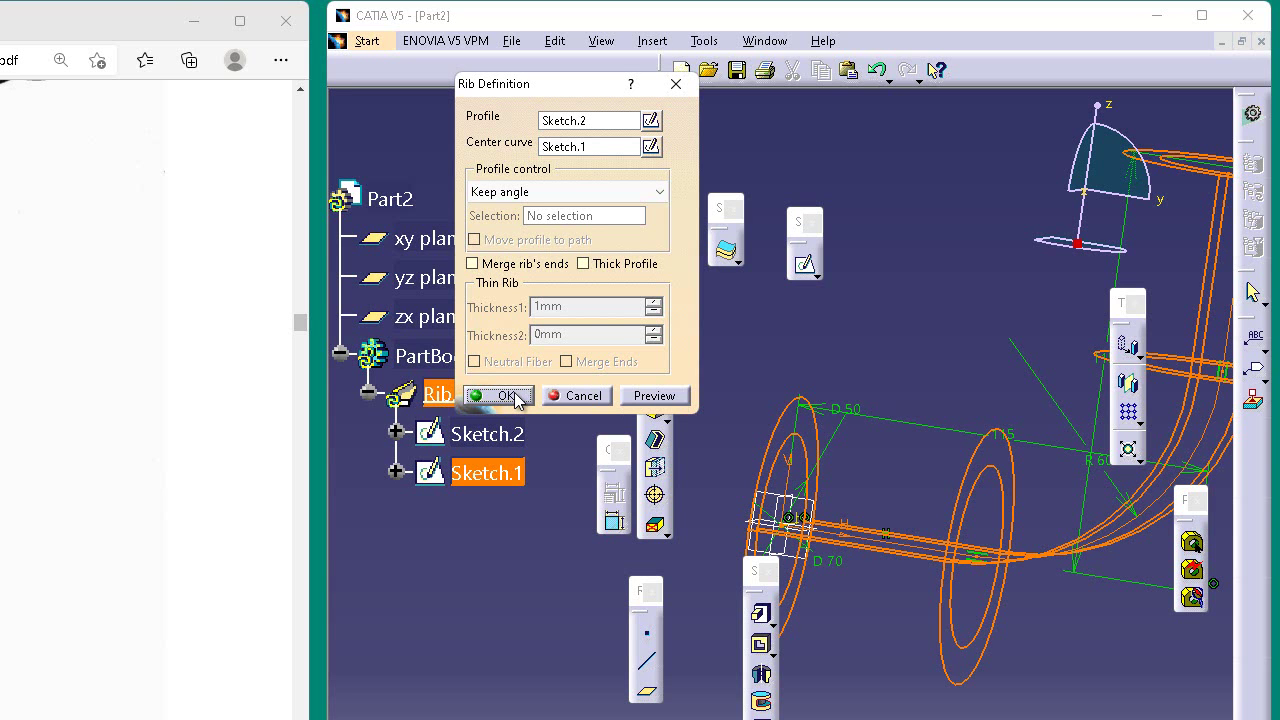
{"action": "left_click", "coordinate": [655, 192]}
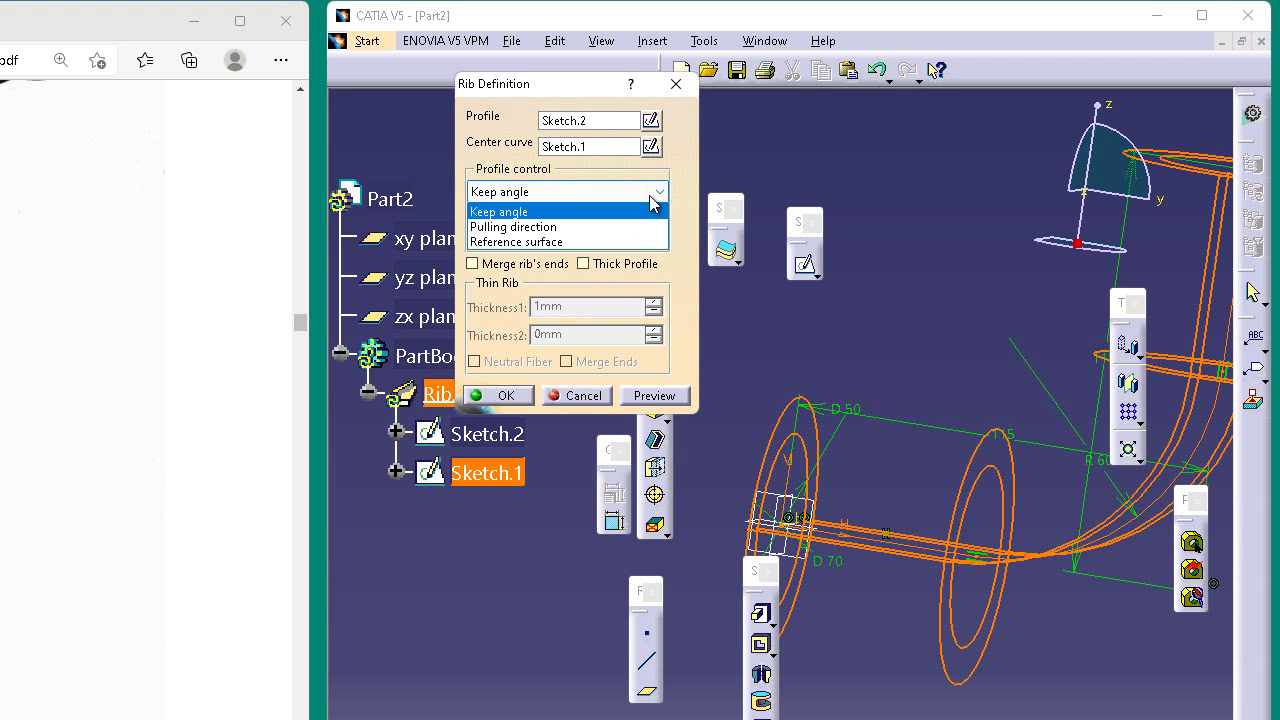
{"action": "left_click", "coordinate": [650, 211]}
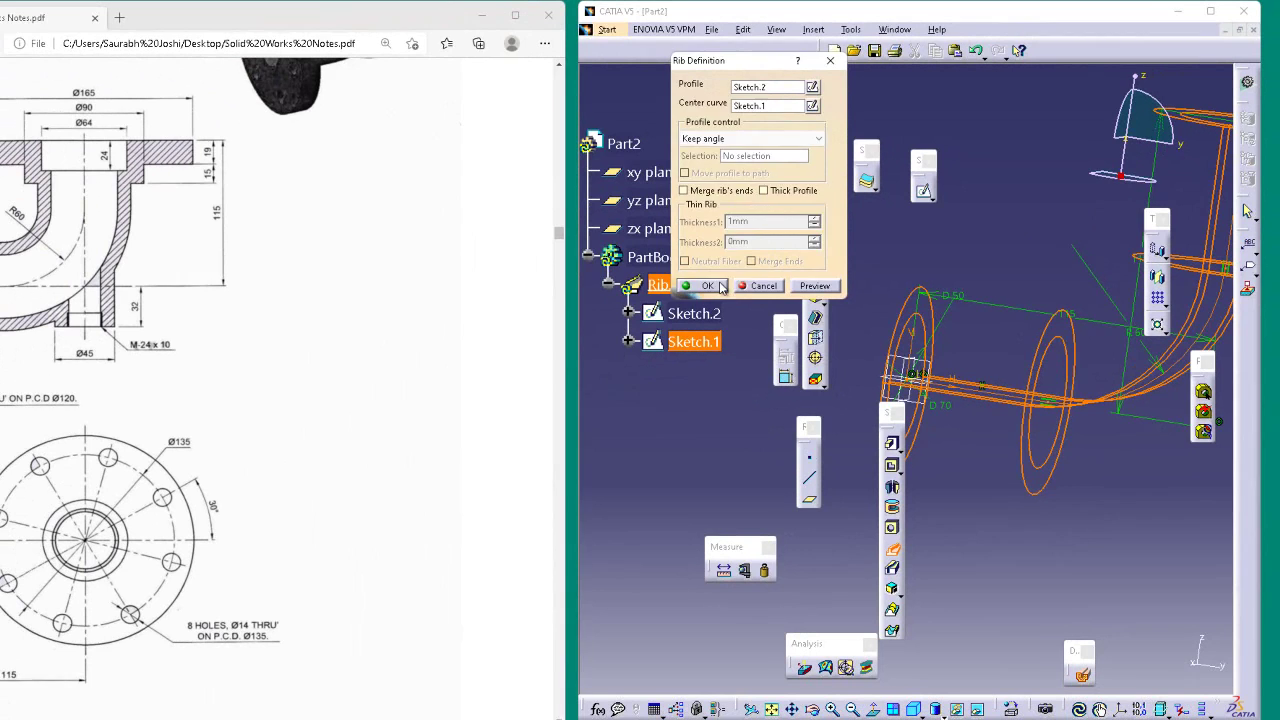
{"action": "left_click", "coordinate": [719, 285]}
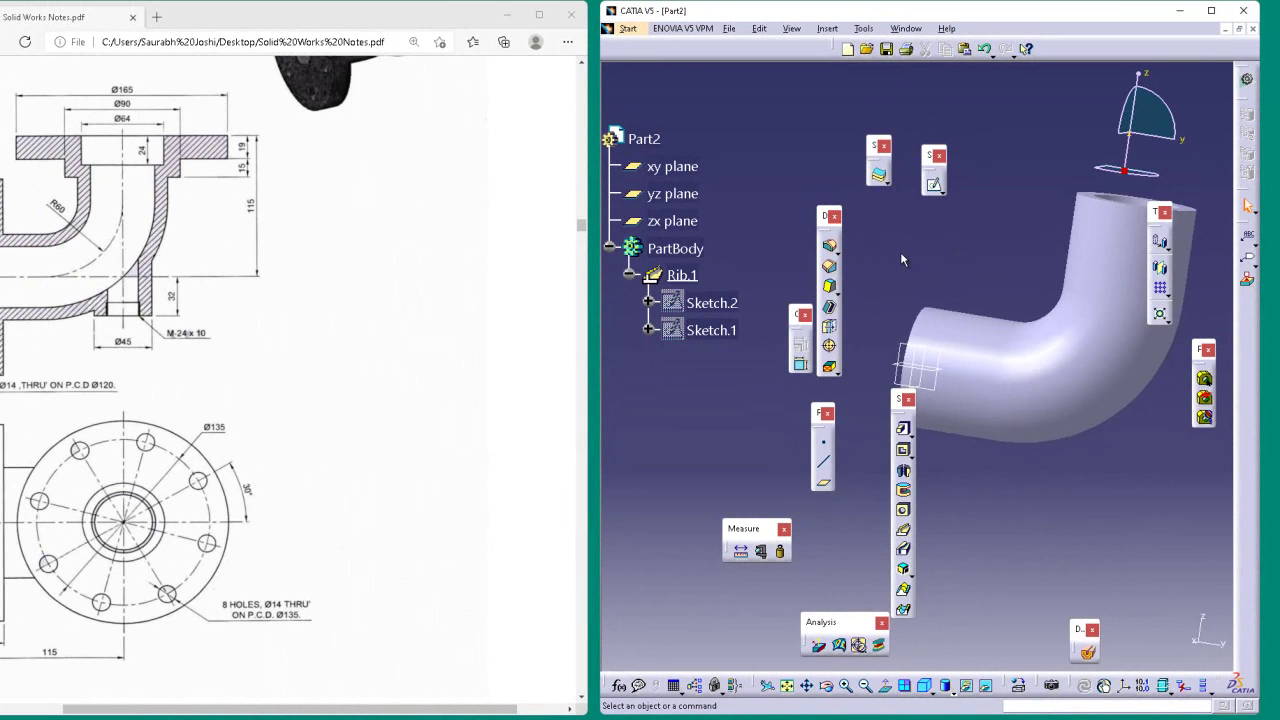
- Create a new document of type Part with the default settings
{"action": "key", "text": "ctrl+n"}
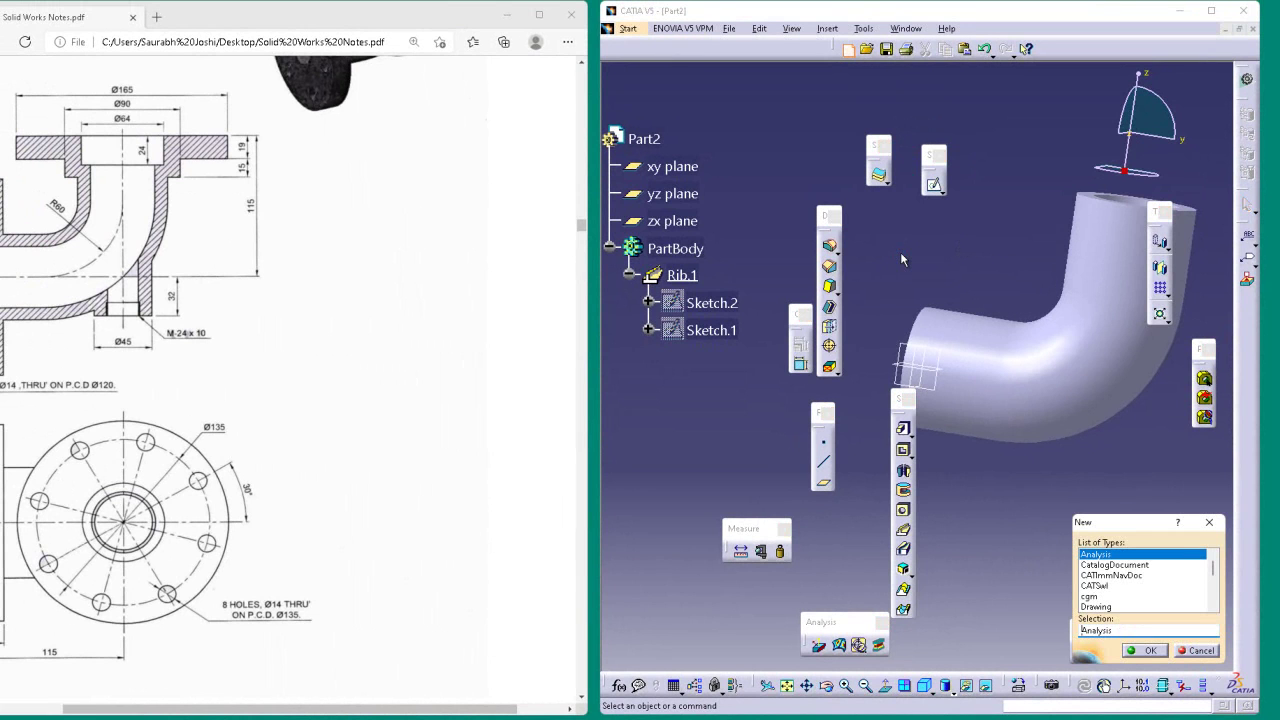
{"action": "type", "text": "Part"}
{"action": "key", "text": "Return"}
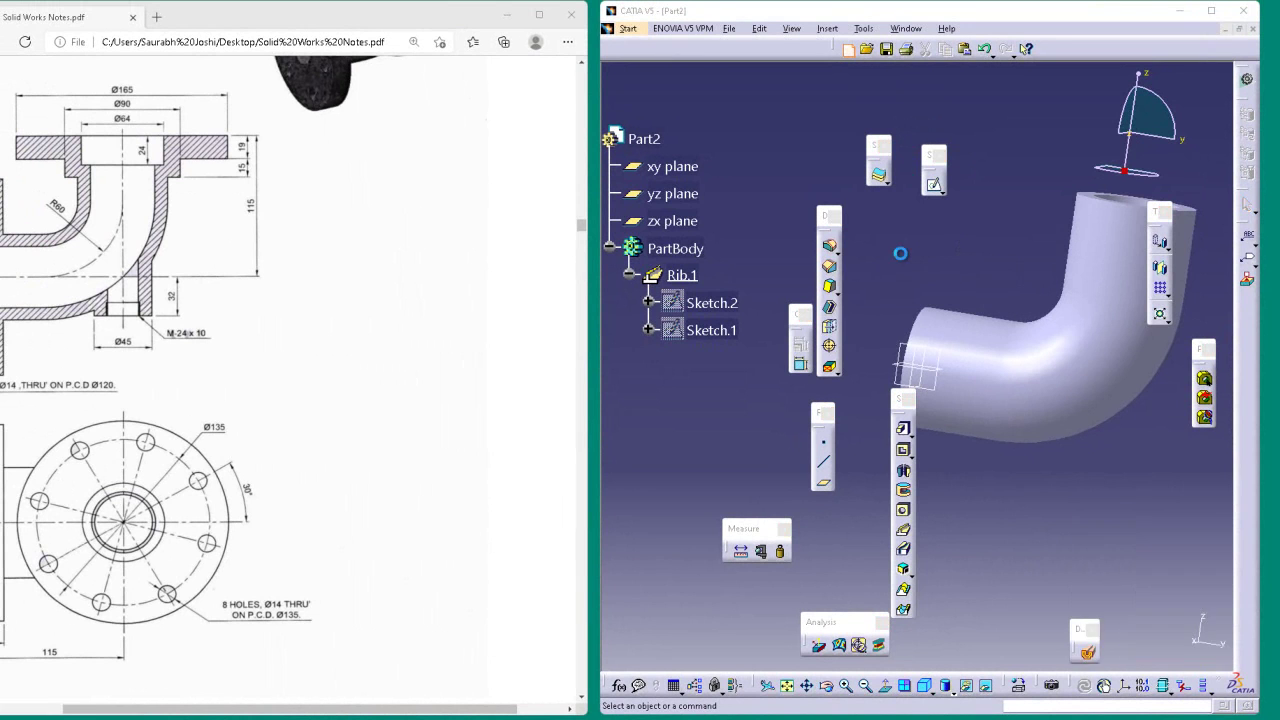
{"action": "key", "text": "Return"}
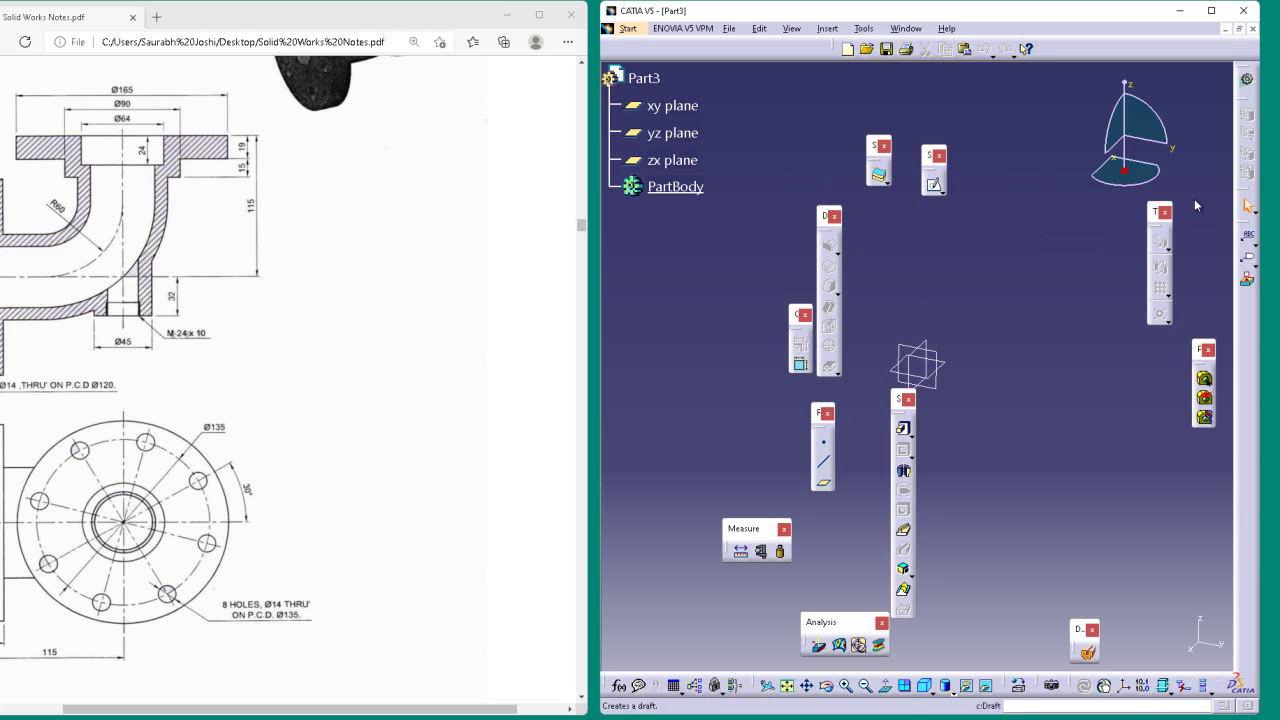
- Sketch a rectangle on the zx plane with its base on the horizontal axis, spanning both sides of the vertical axis, and exit the sketch
{"action": "left_click", "coordinate": [935, 186]}
{"action": "left_click", "coordinate": [931, 347]}
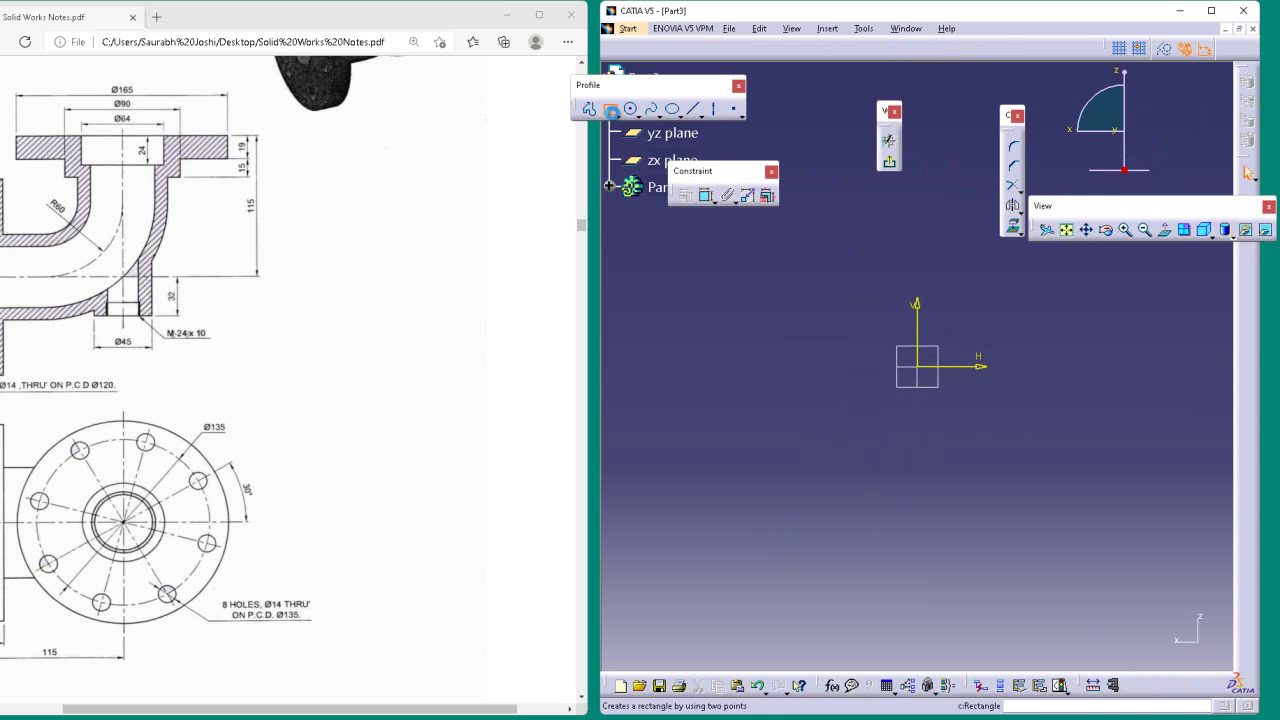
{"action": "left_click", "coordinate": [611, 110]}
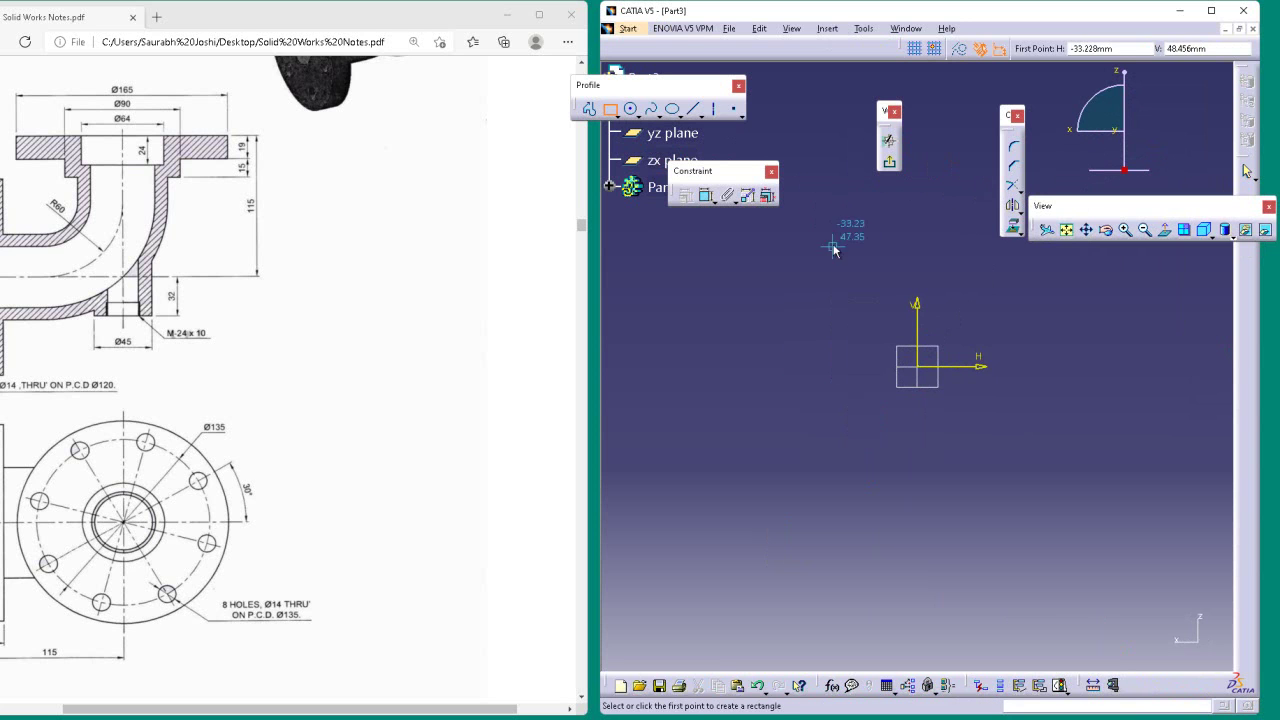
{"action": "left_click", "coordinate": [860, 373]}
{"action": "left_click", "coordinate": [980, 314]}
{"action": "left_click", "coordinate": [1080, 295]}
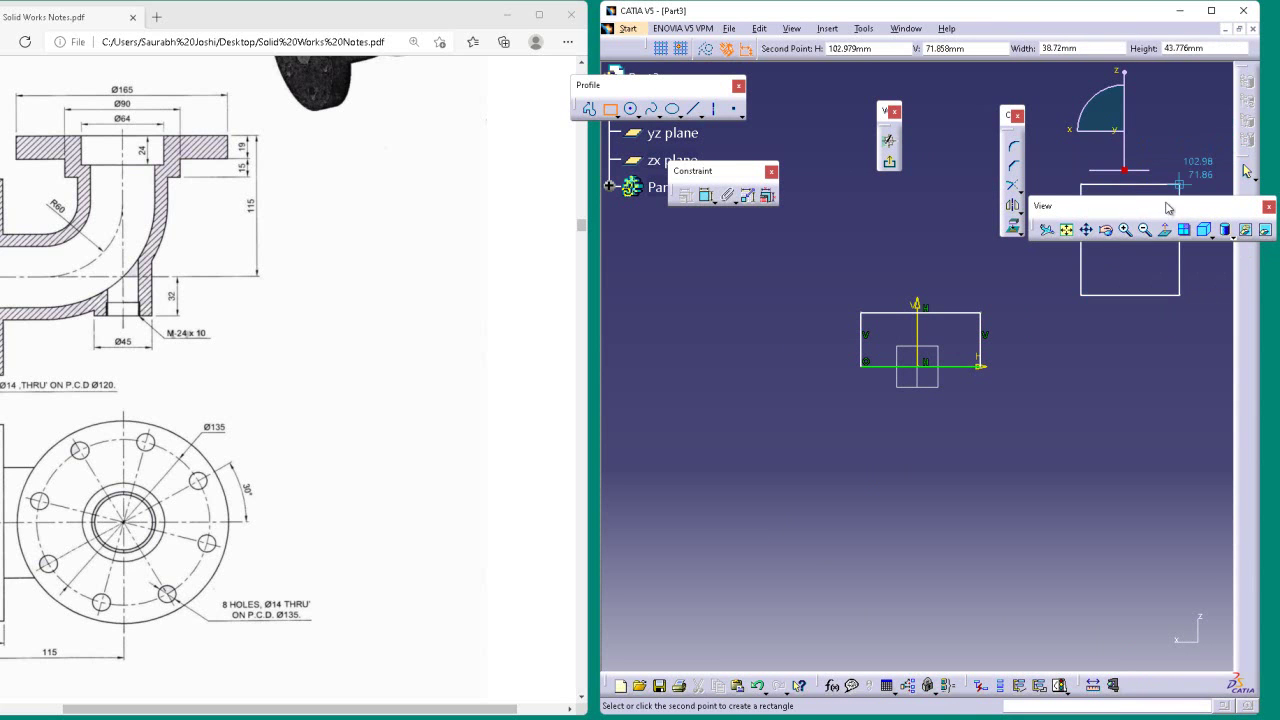
{"action": "key", "text": "Escape"}
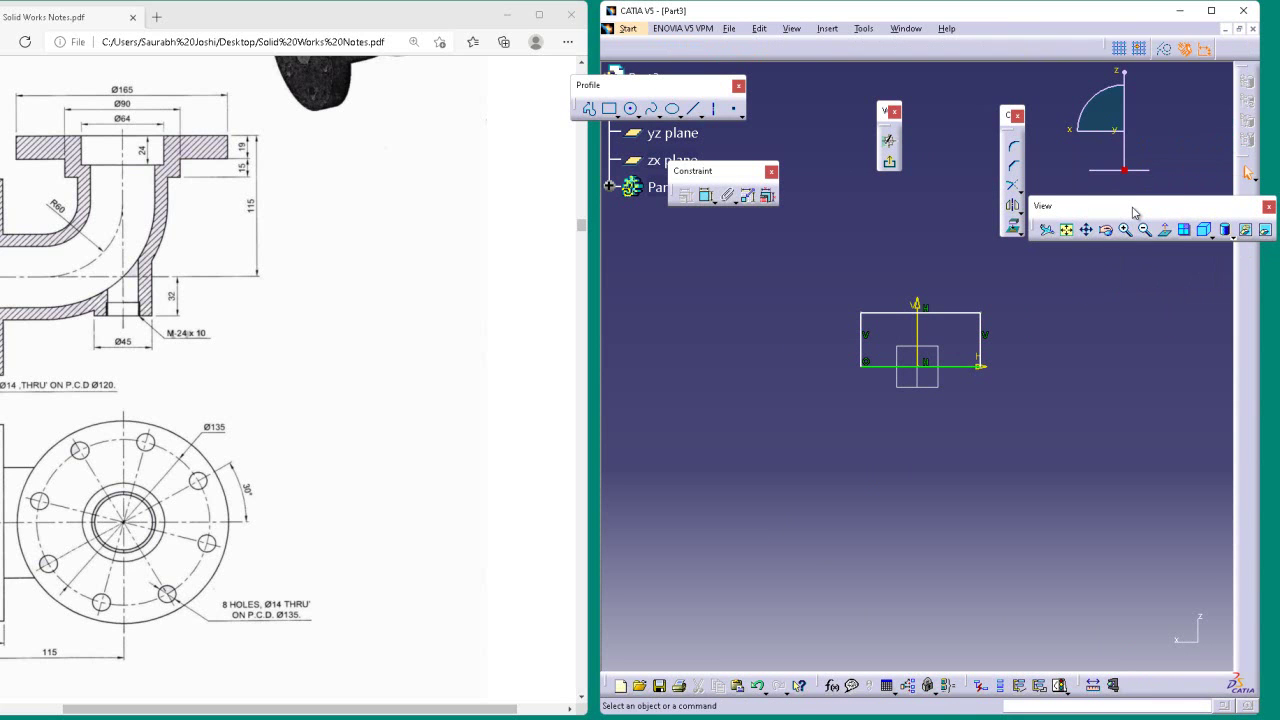
{"action": "left_click", "coordinate": [889, 162]}
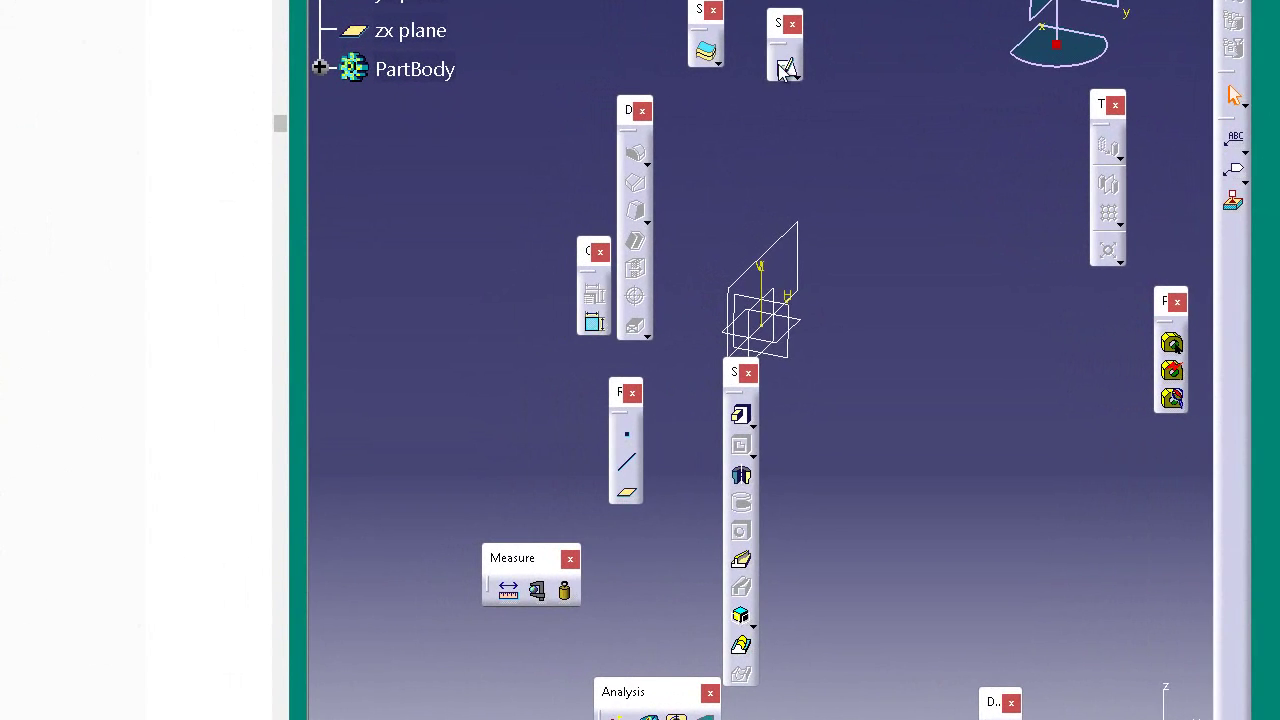
- Sketch a horizontal line about 96 mm long from the origin on the yz plane and exit the sketch
{"action": "left_click", "coordinate": [797, 313]}
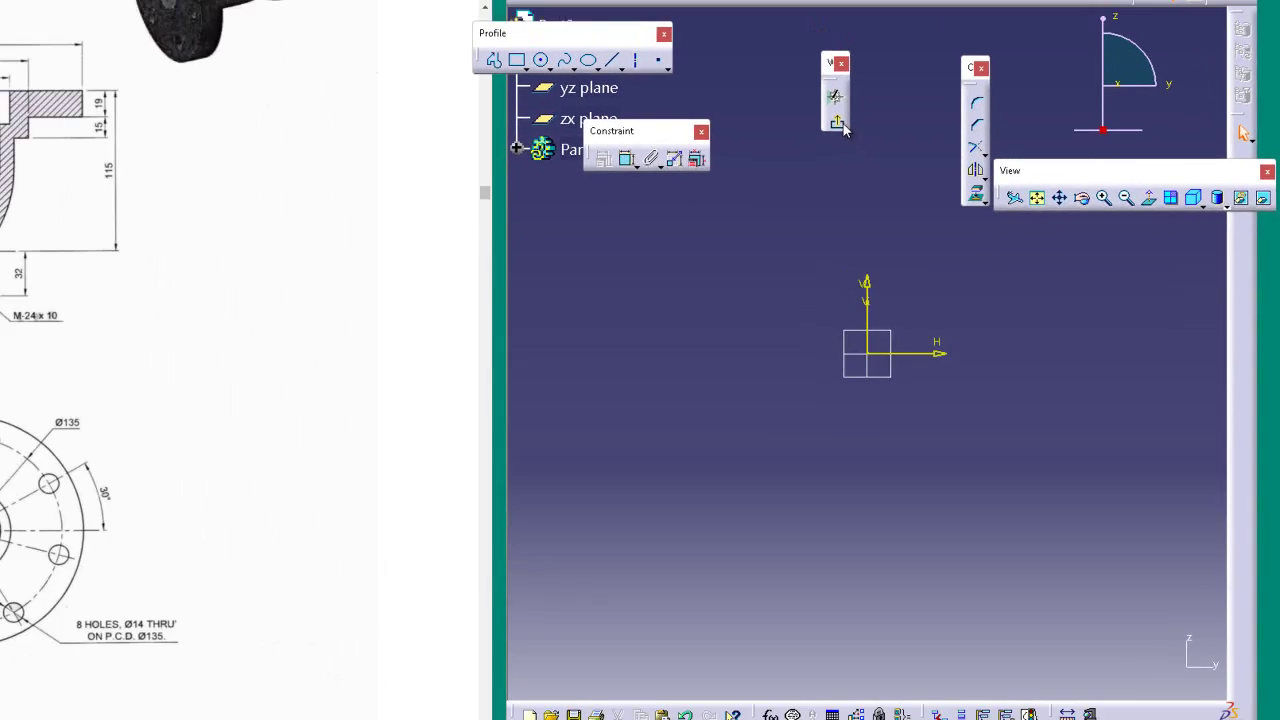
{"action": "left_click", "coordinate": [720, 33]}
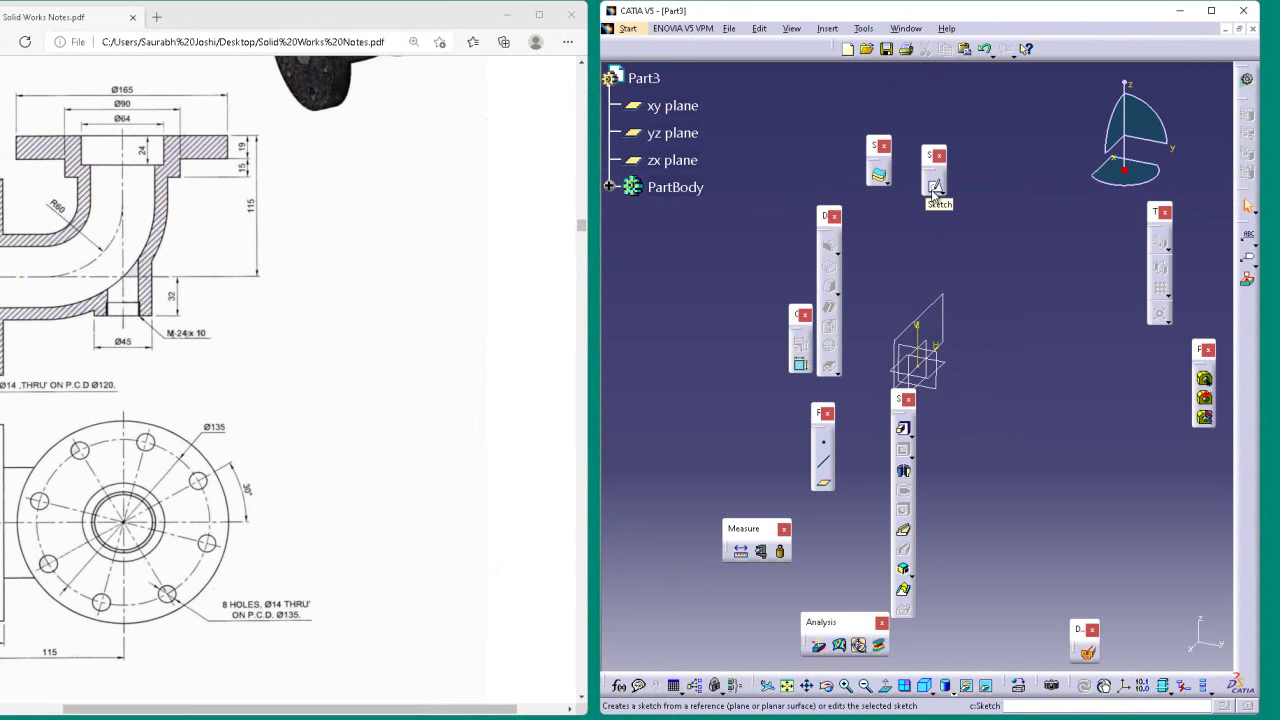
{"action": "left_click", "coordinate": [934, 187]}
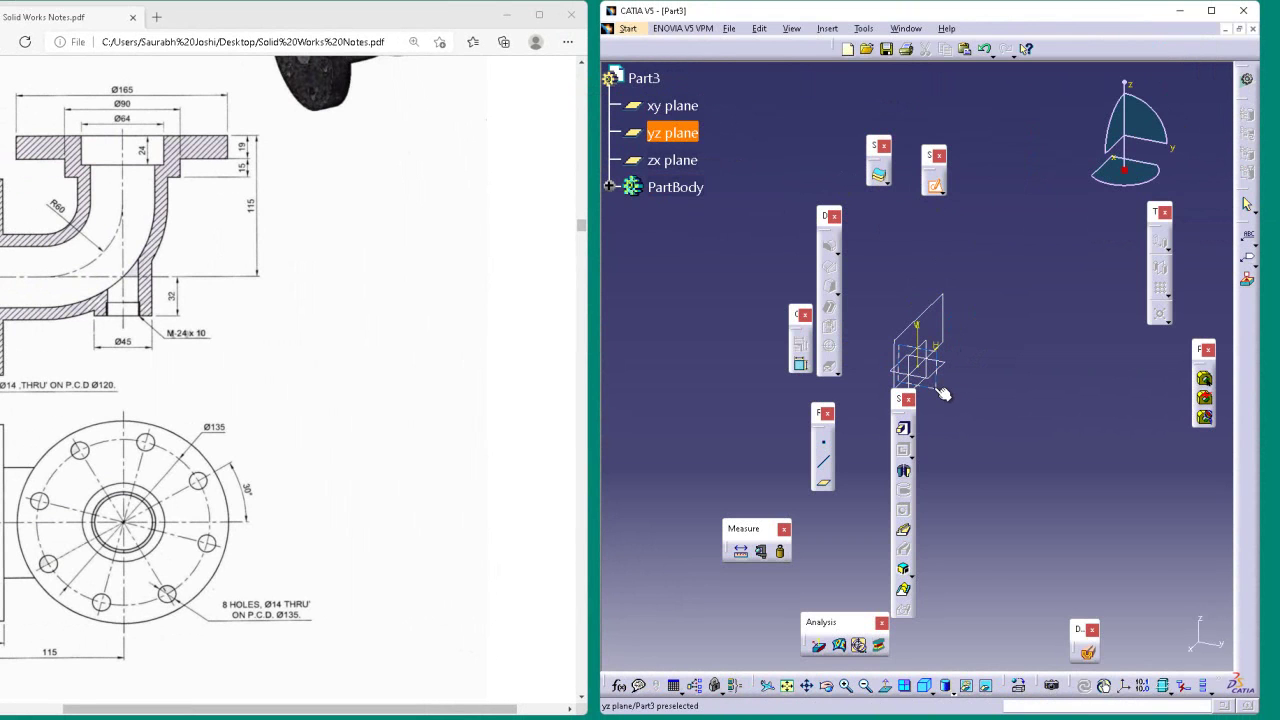
{"action": "left_click", "coordinate": [943, 391]}
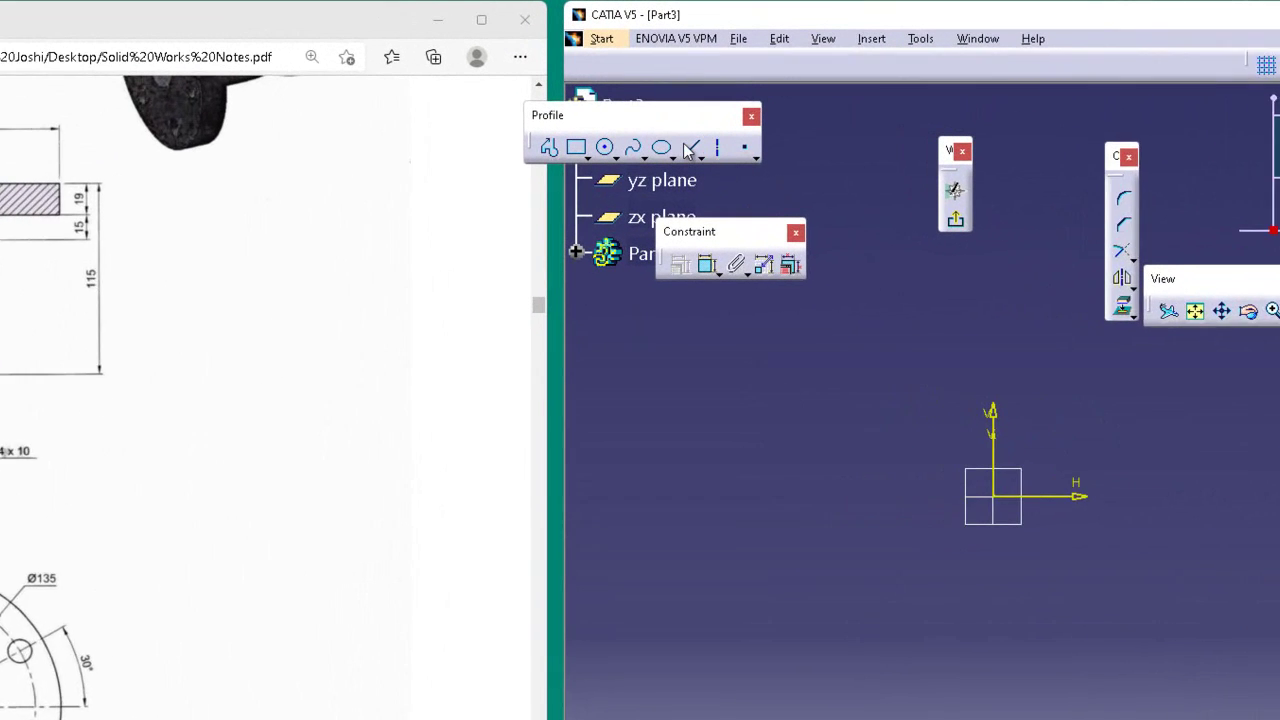
{"action": "left_click", "coordinate": [690, 148]}
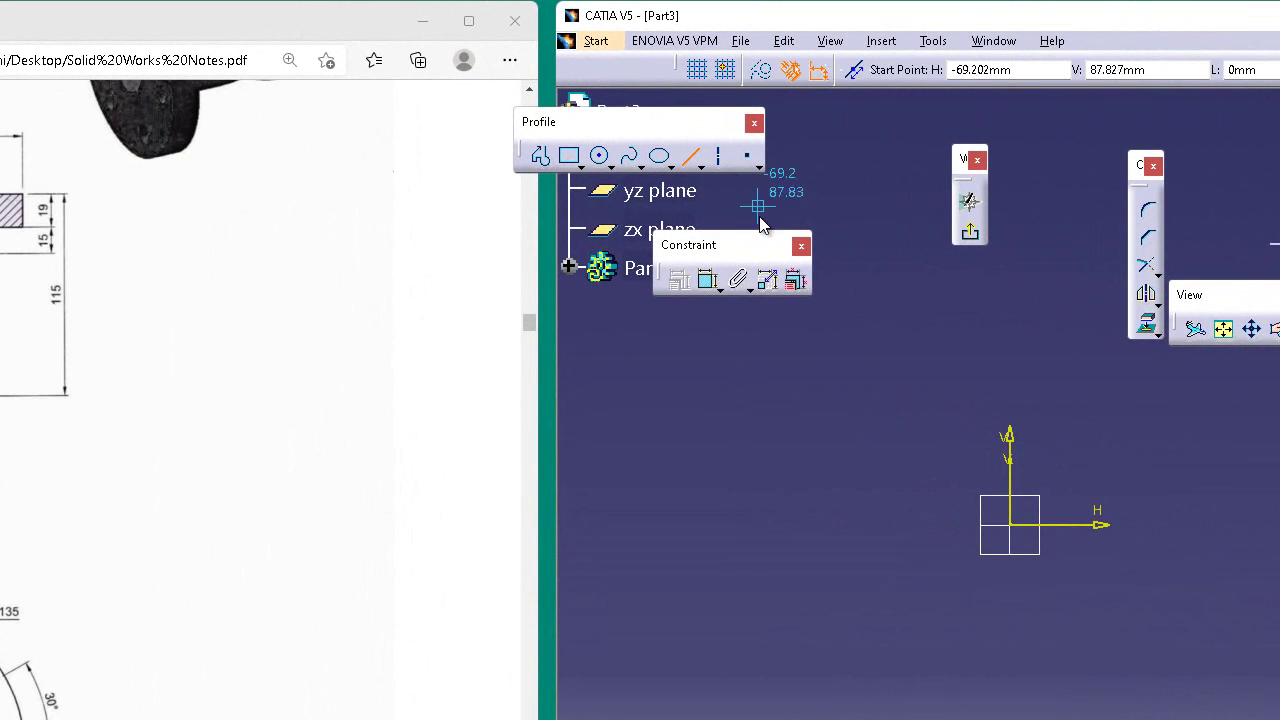
{"action": "left_click", "coordinate": [1008, 523]}
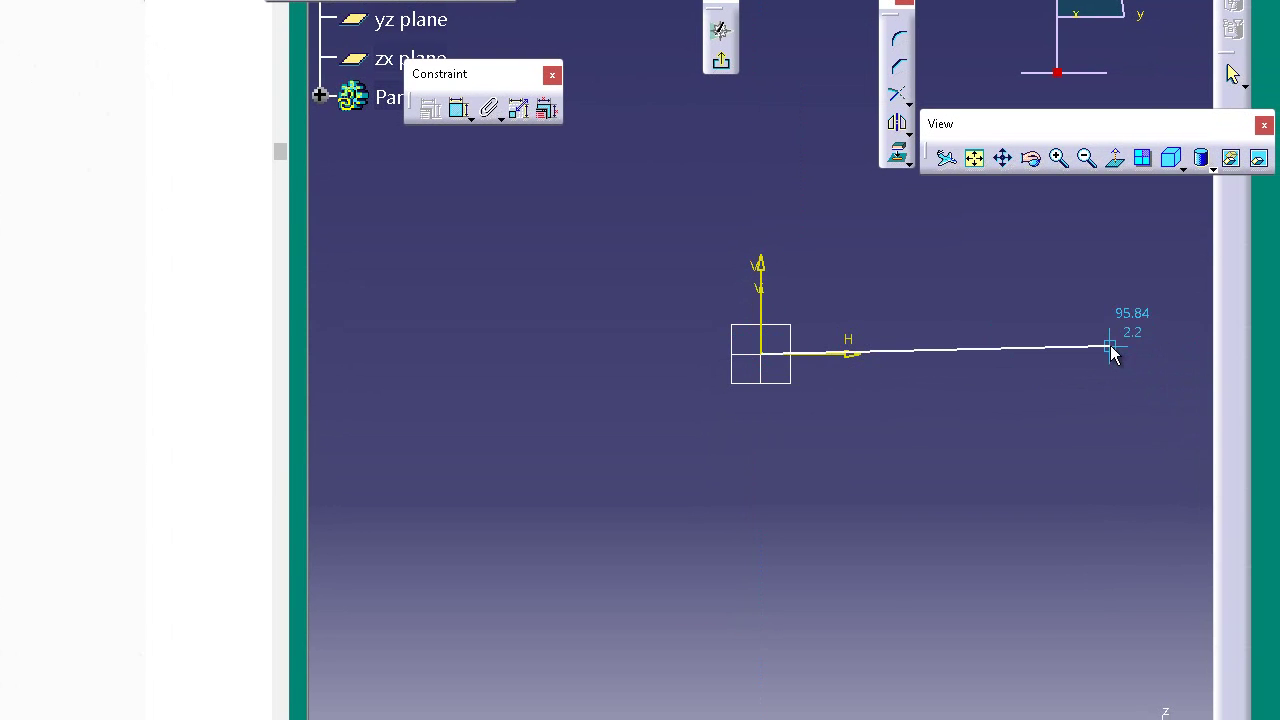
{"action": "left_click", "coordinate": [1108, 353]}
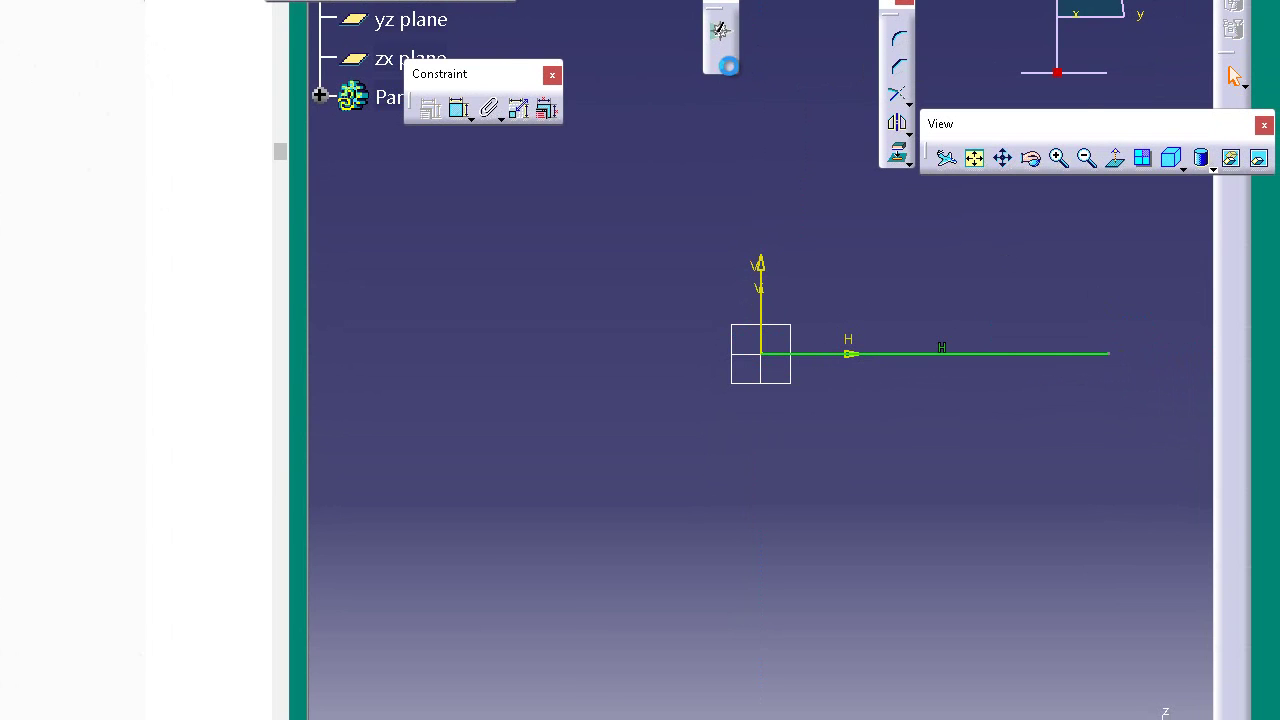
{"action": "left_click", "coordinate": [863, 150]}
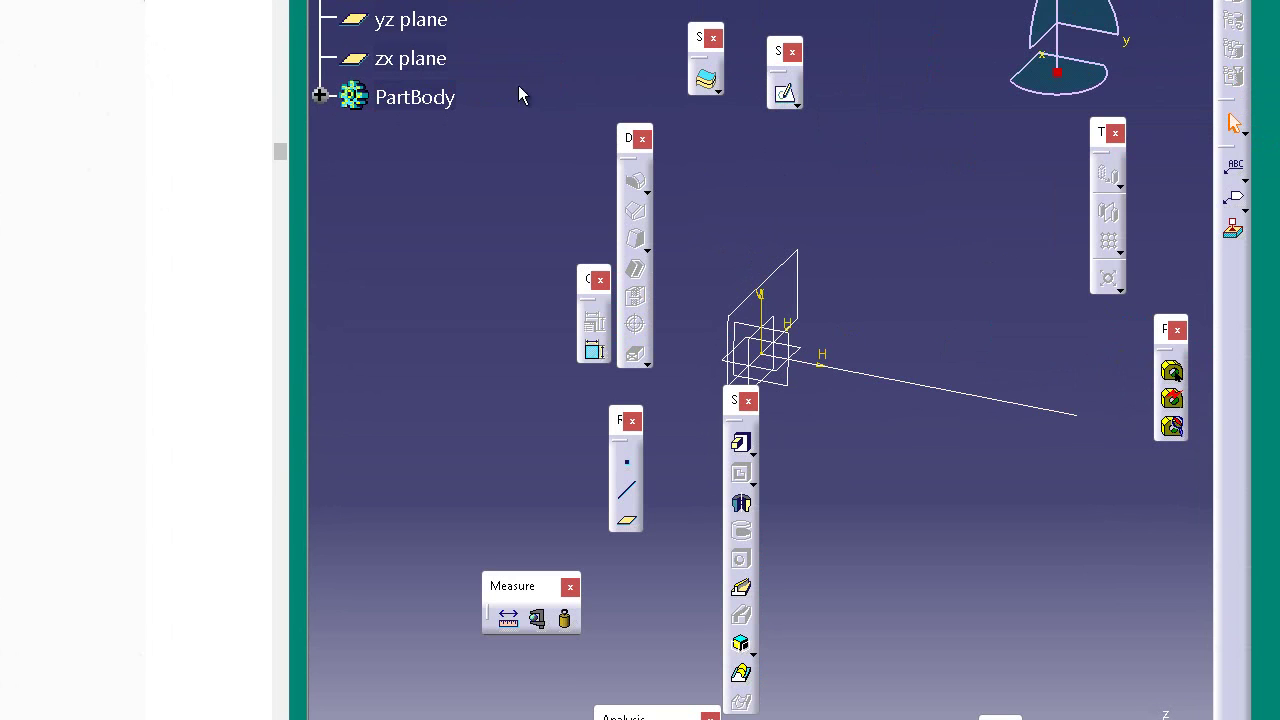
- Start another sketch on the yz plane and project a vertical edge of the rectangle onto it
{"action": "left_click", "coordinate": [785, 95]}
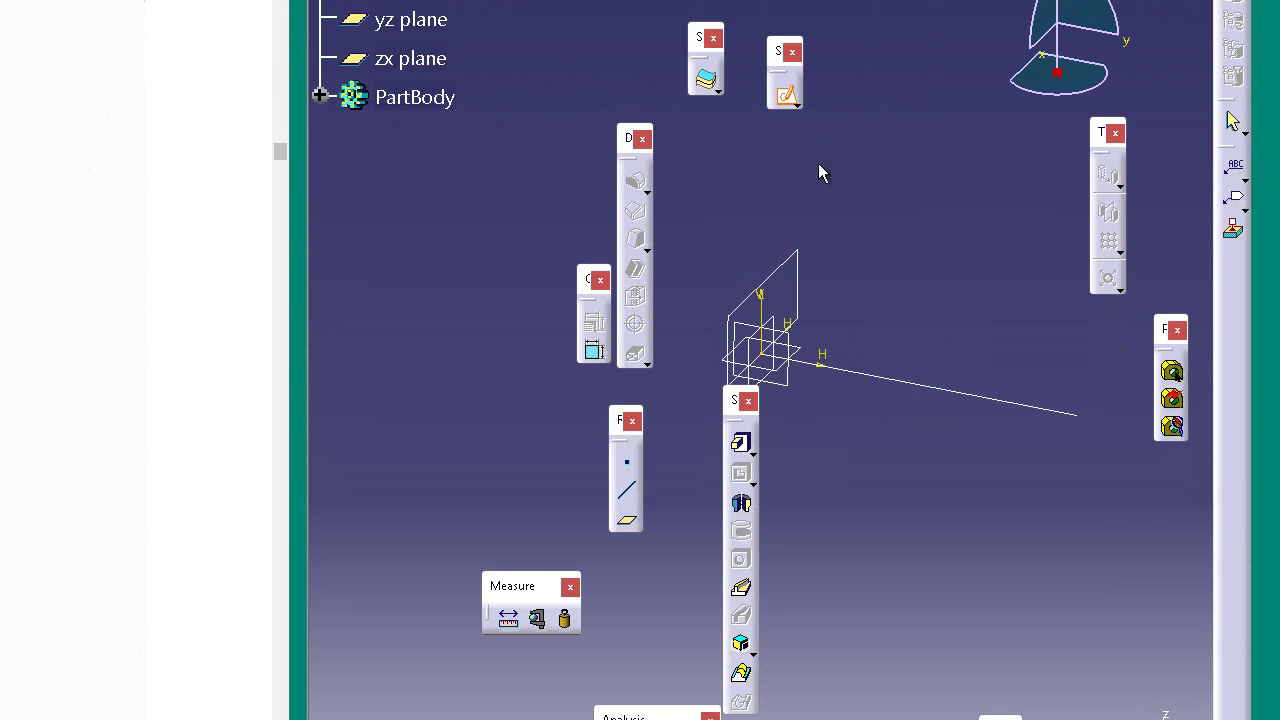
{"action": "left_click", "coordinate": [750, 326]}
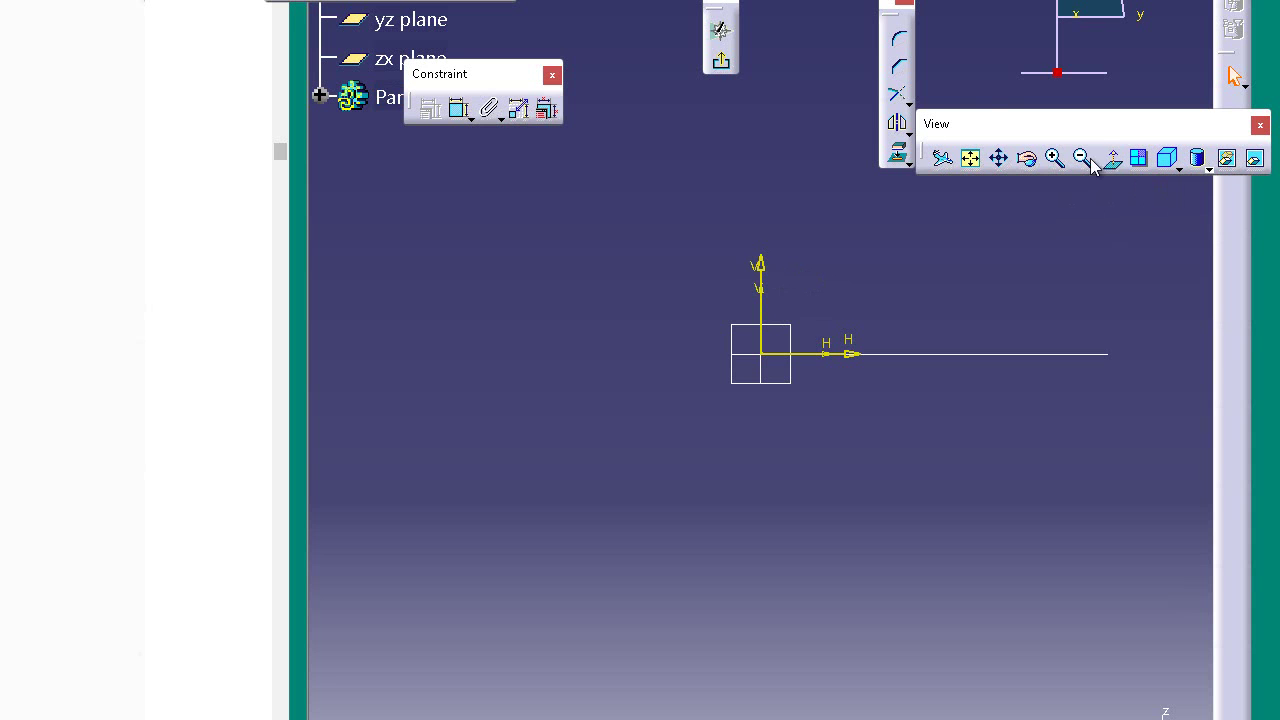
{"action": "left_click_drag", "start_coordinate": [991, 123], "coordinate": [1008, 72]}
{"action": "left_click", "coordinate": [900, 156]}
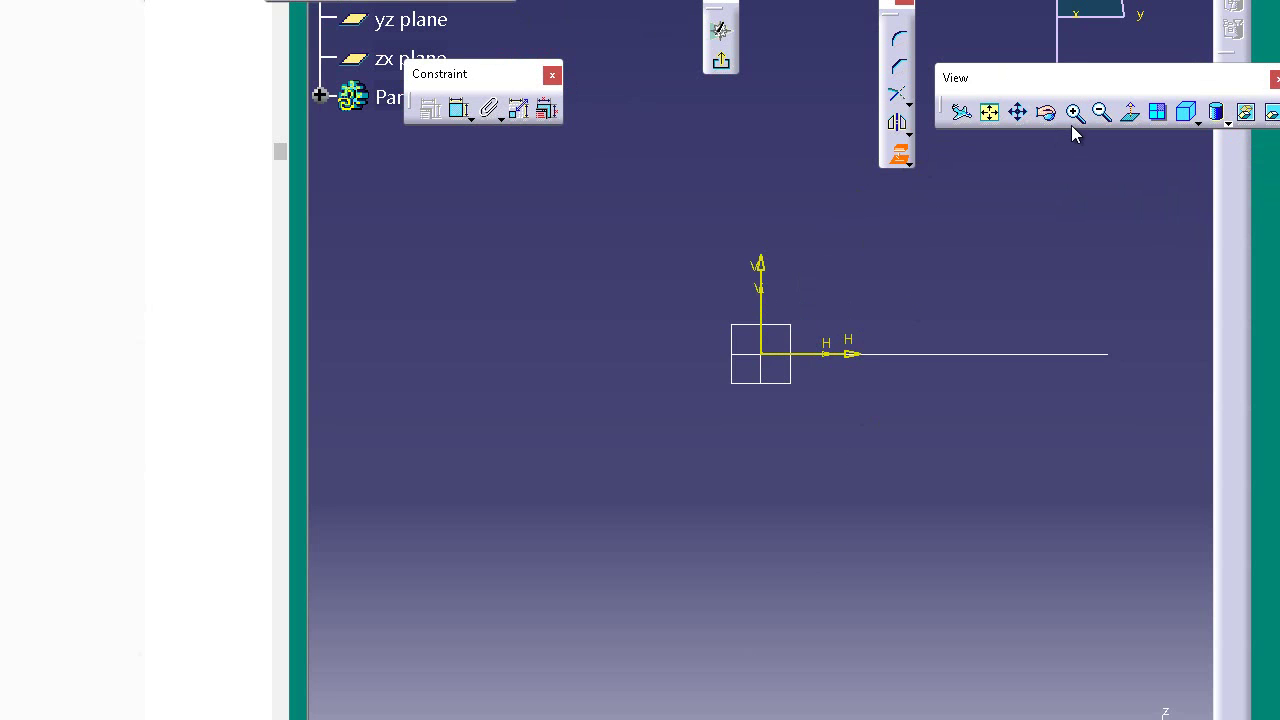
{"action": "left_click", "coordinate": [1046, 112]}
{"action": "left_click_drag", "start_coordinate": [990, 228], "coordinate": [911, 269]}
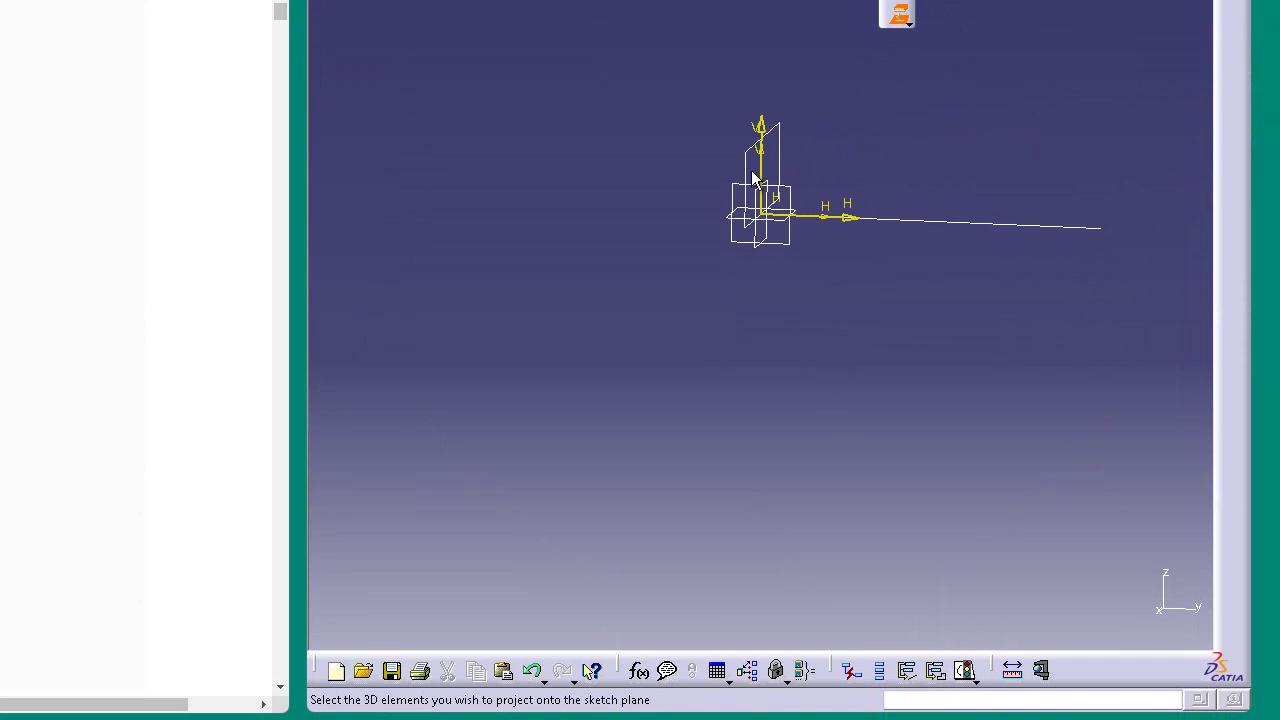
{"action": "left_click", "coordinate": [748, 170]}
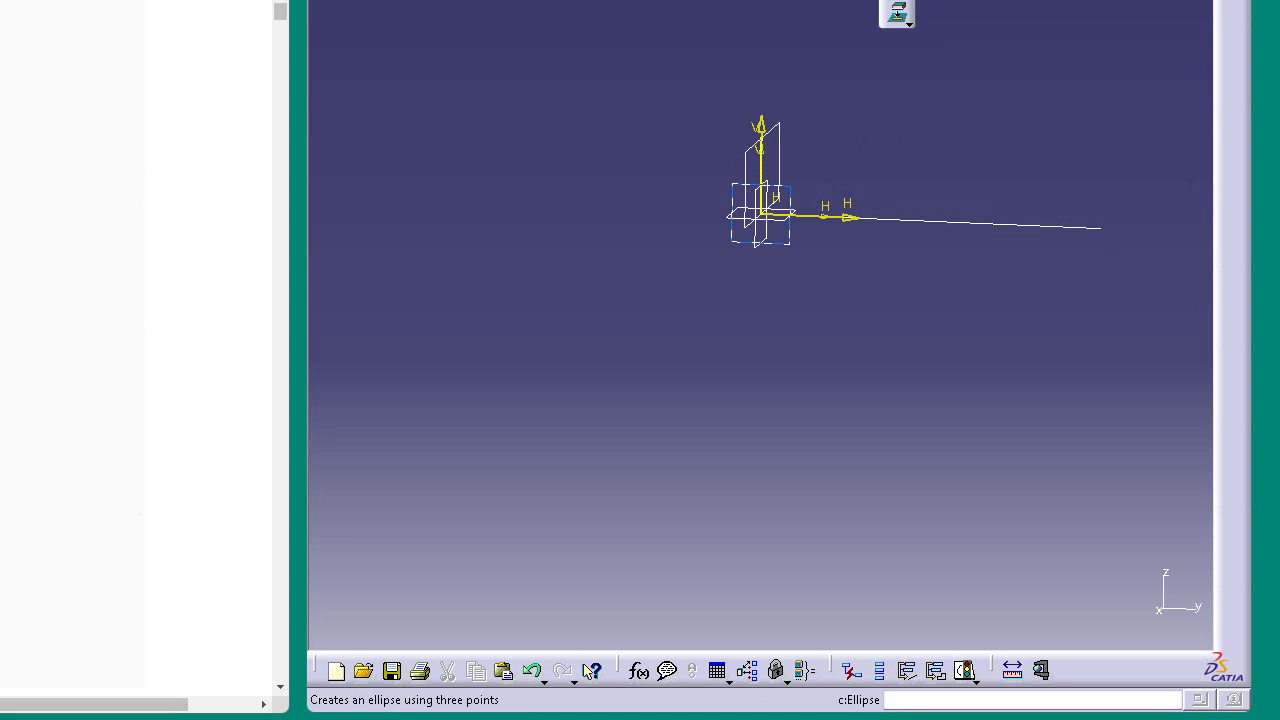
- Draw a wavy four-point spline from the upper end of the projected edge, ending about 103 mm along the horizontal axis
{"action": "left_click", "coordinate": [897, 12]}
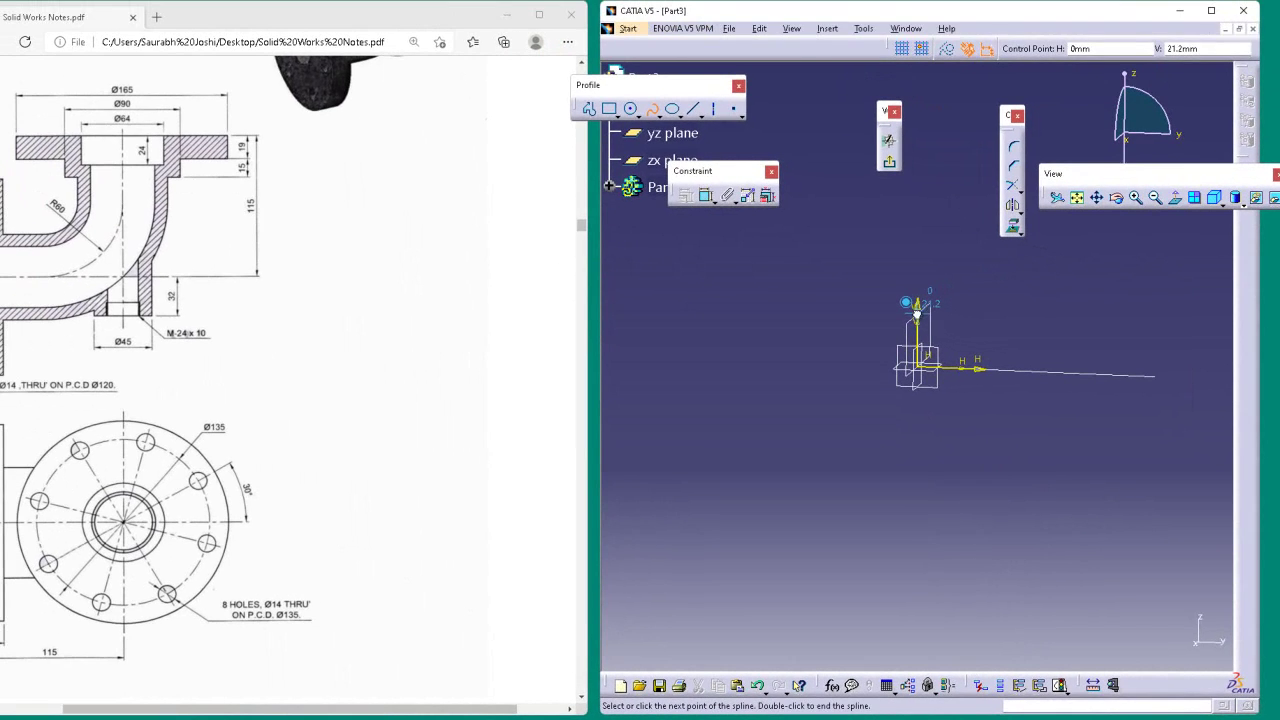
{"action": "left_click", "coordinate": [849, 236]}
{"action": "left_click", "coordinate": [943, 199]}
{"action": "left_click", "coordinate": [1103, 309]}
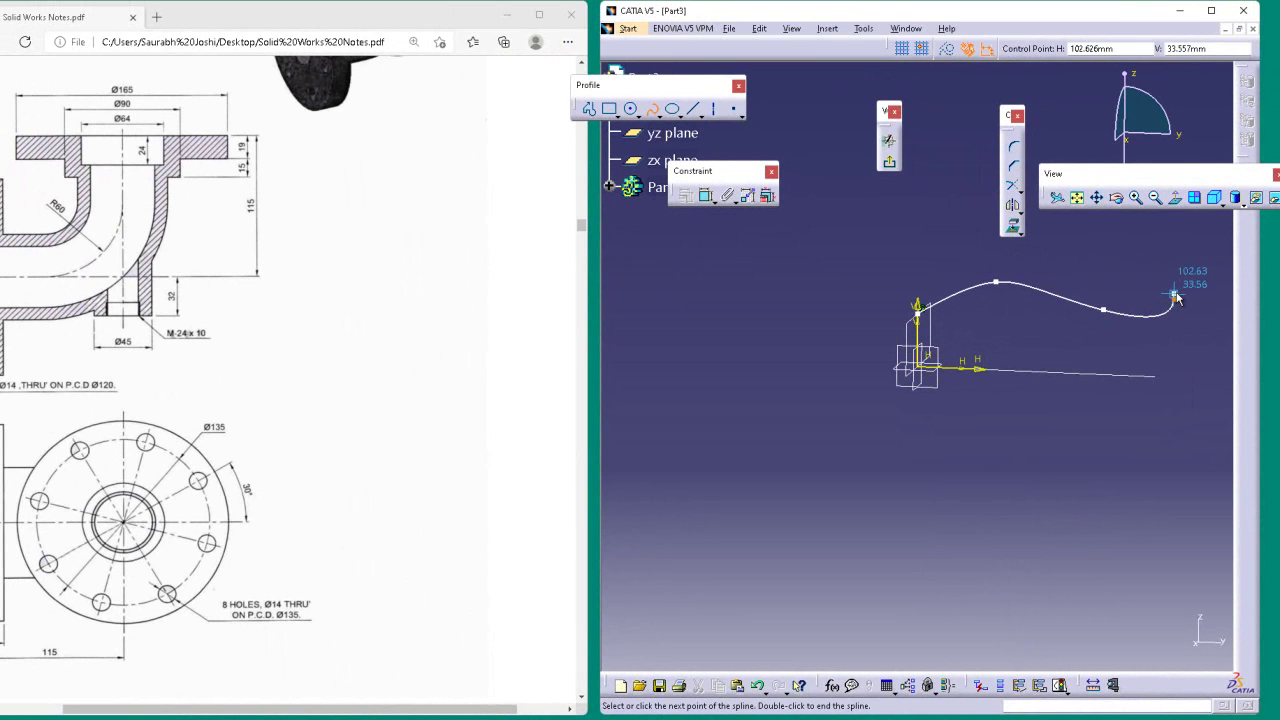
{"action": "double_click", "coordinate": [1176, 298]}
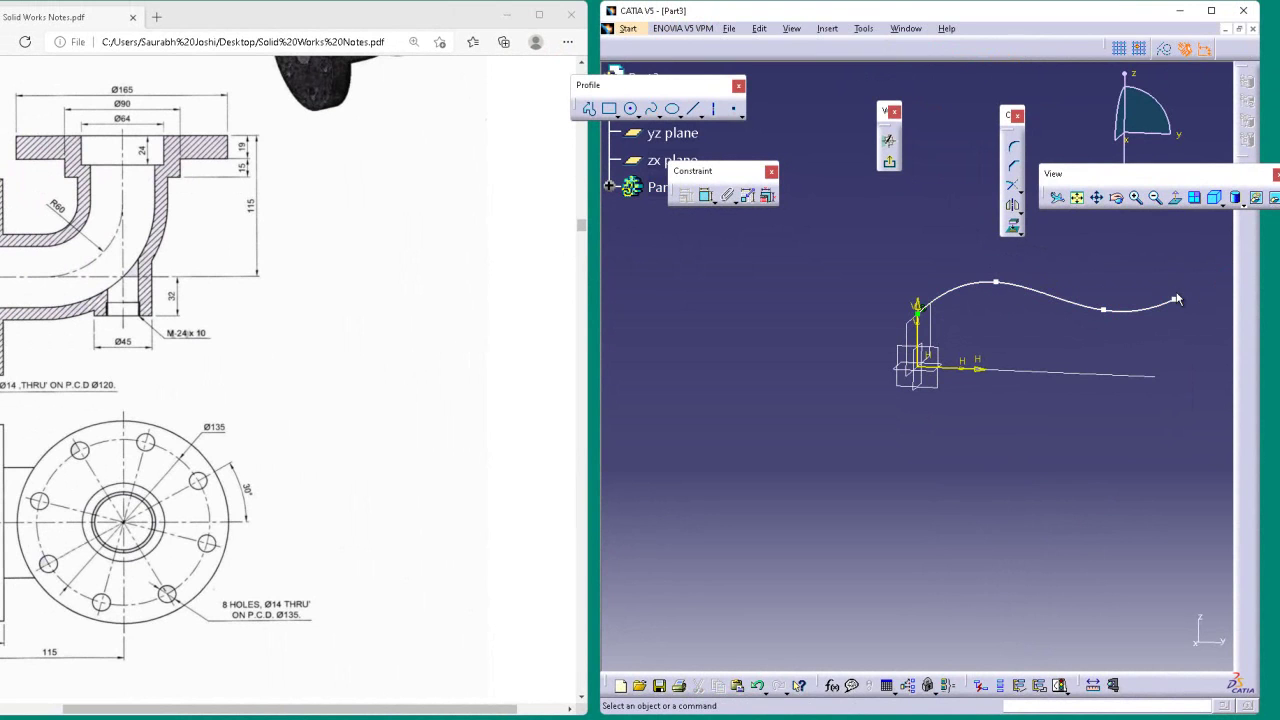
- Delete the projected edge from the spline sketch and exit the sketch
{"action": "left_click", "coordinate": [915, 341]}
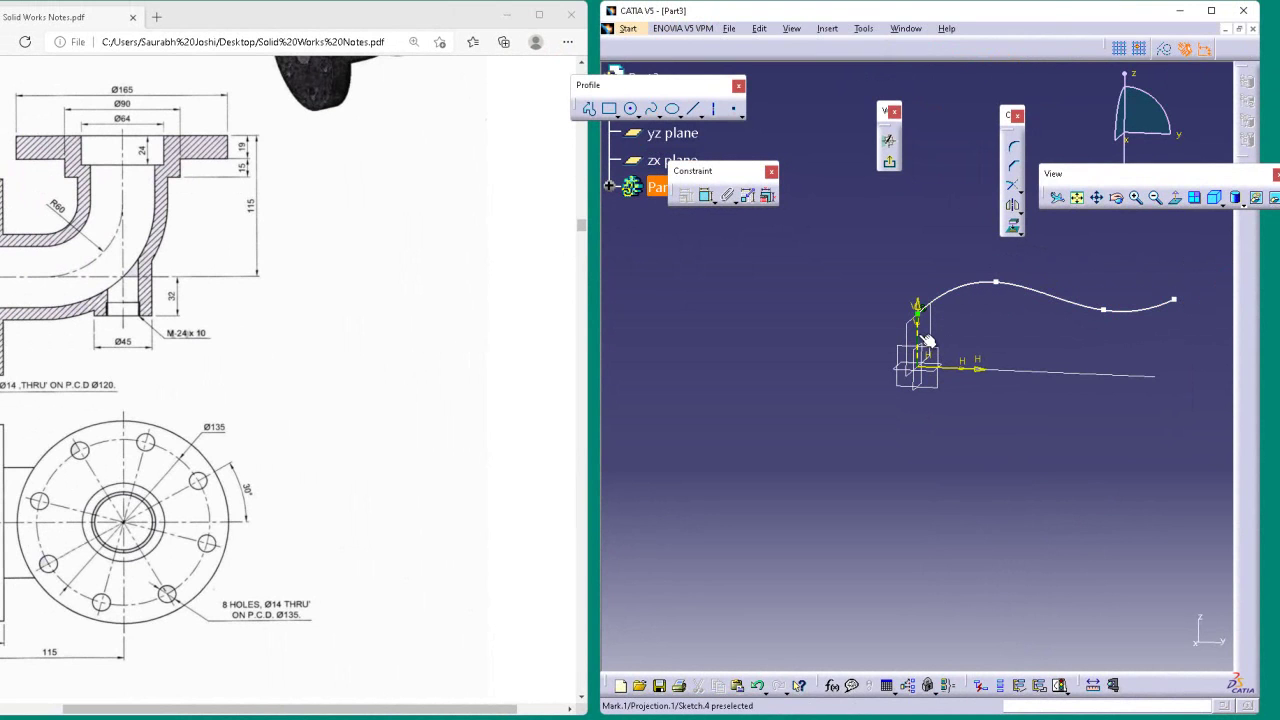
{"action": "left_click", "coordinate": [1071, 324]}
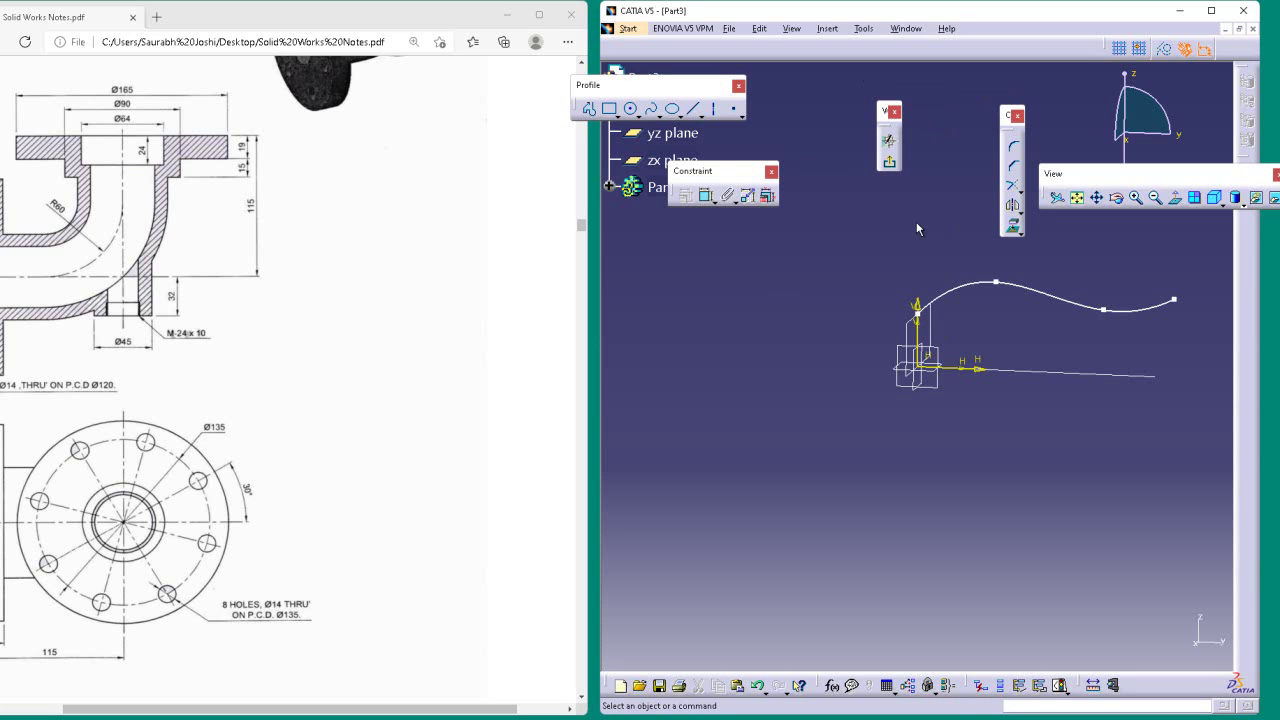
{"action": "left_click", "coordinate": [888, 161]}
{"action": "left_click", "coordinate": [1019, 196]}
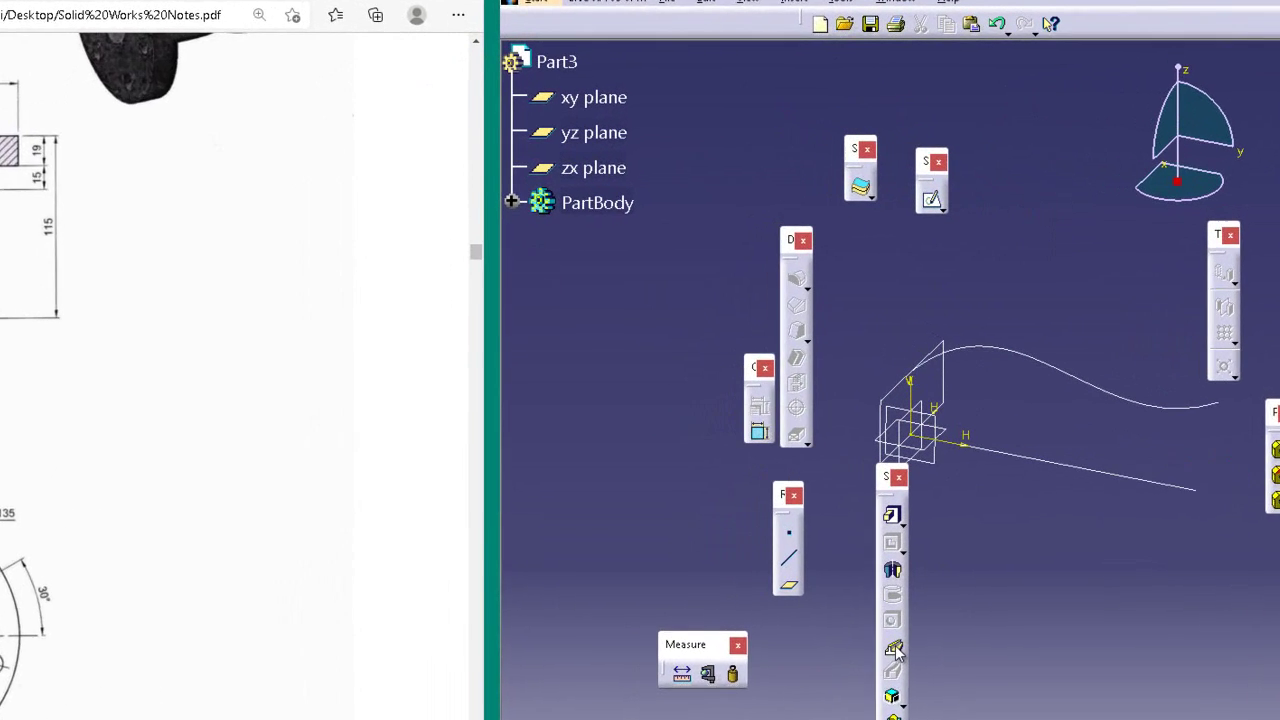
- Start a rib with the rectangle sketch as profile and the straight line sketch as center curve
{"action": "left_click", "coordinate": [903, 530]}
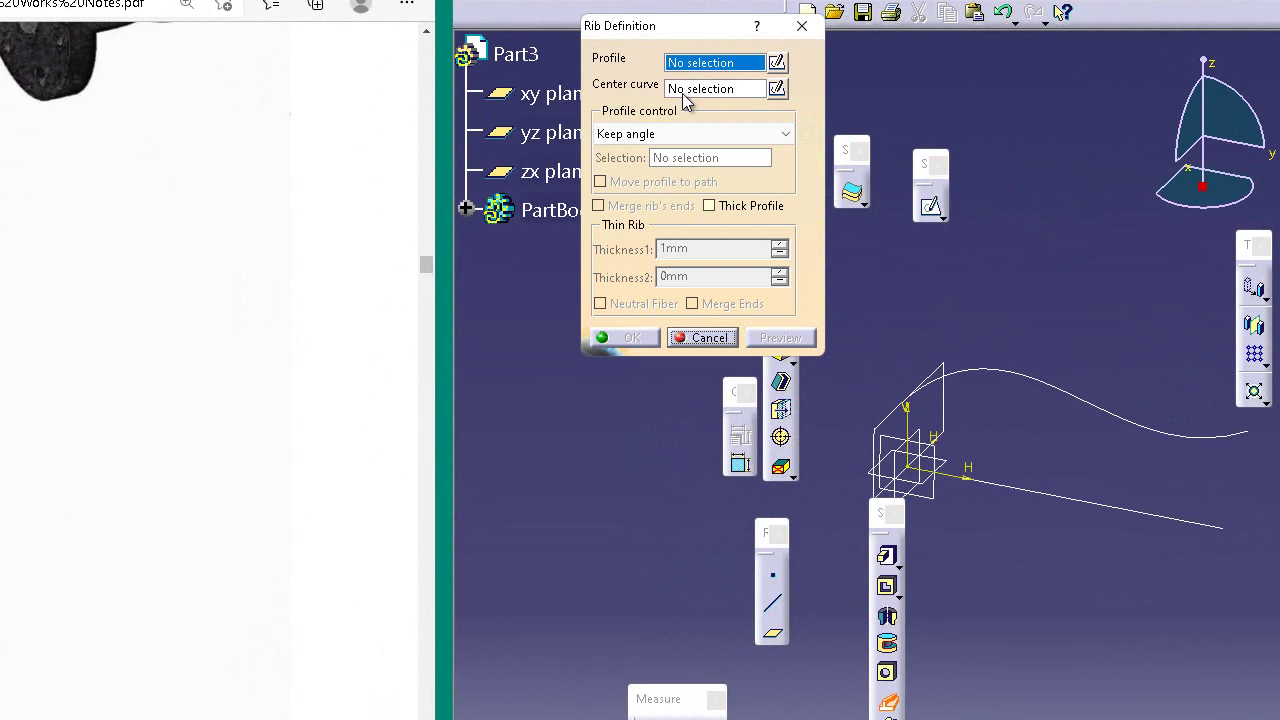
{"action": "left_click", "coordinate": [872, 436]}
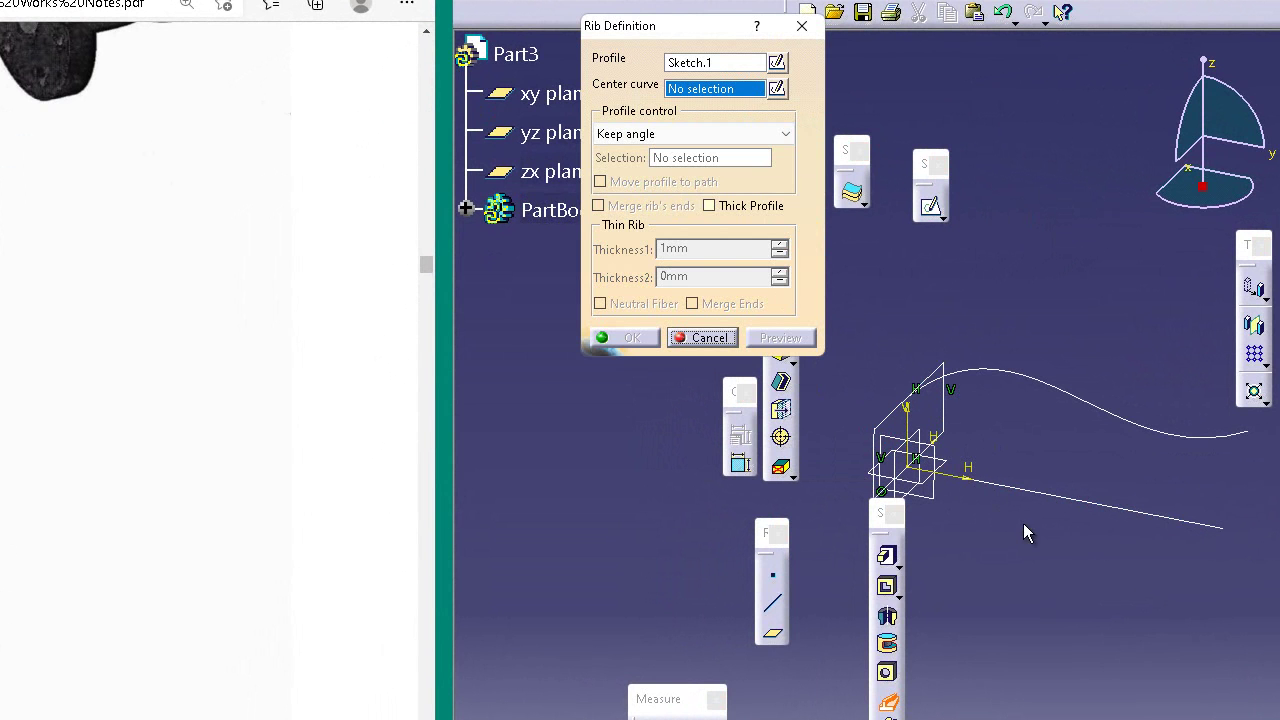
{"action": "left_click", "coordinate": [1049, 497]}
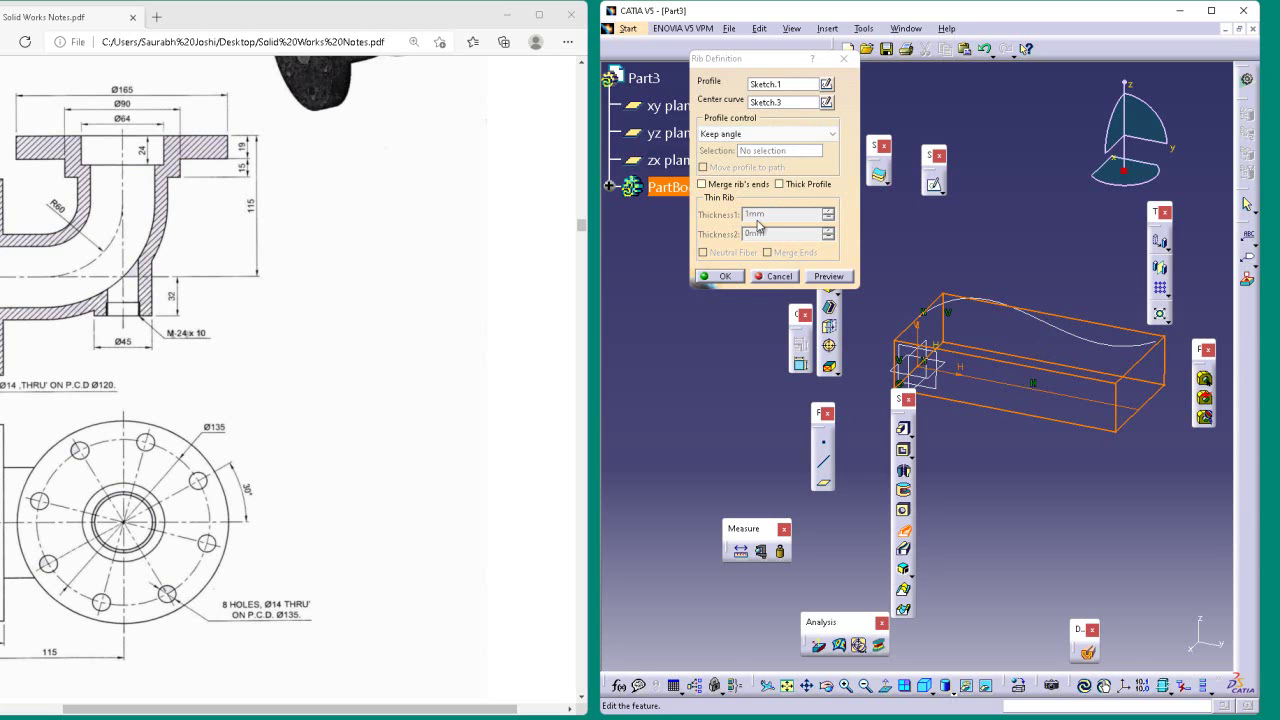
- Set the rib's profile control to Pulling direction and enable Move profile to path
{"action": "left_click", "coordinate": [765, 133]}
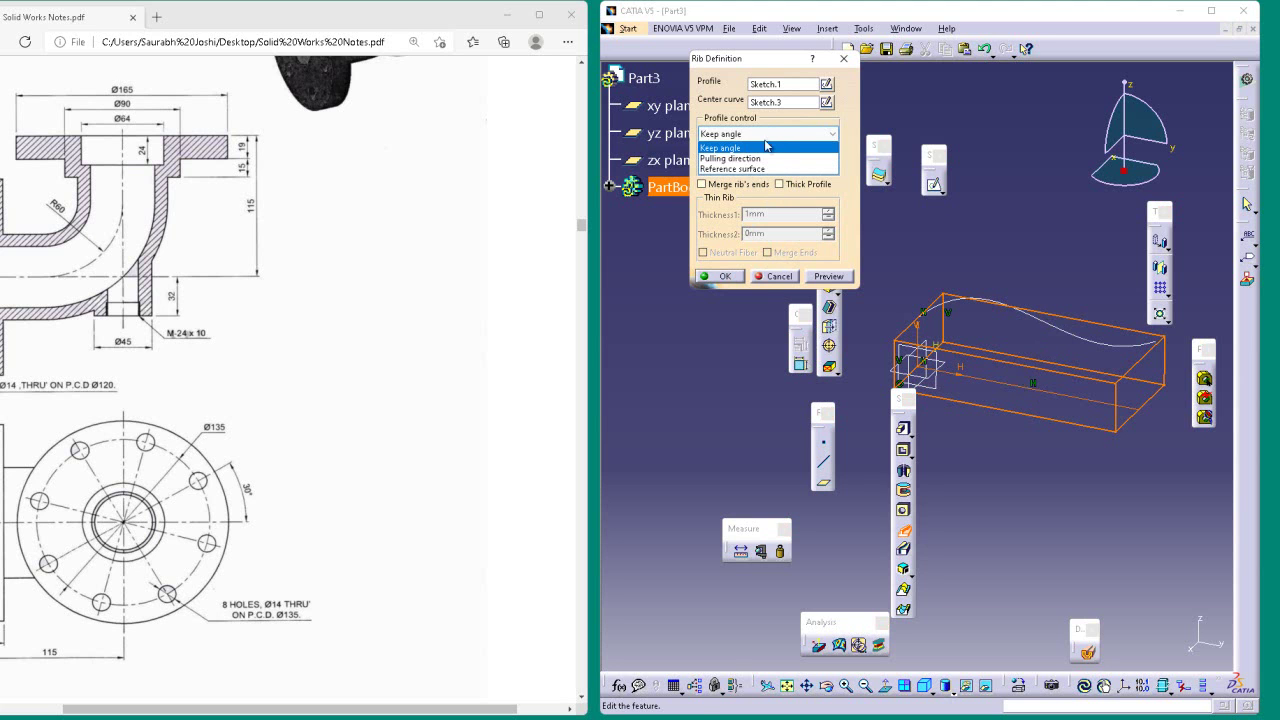
{"action": "left_click", "coordinate": [765, 158]}
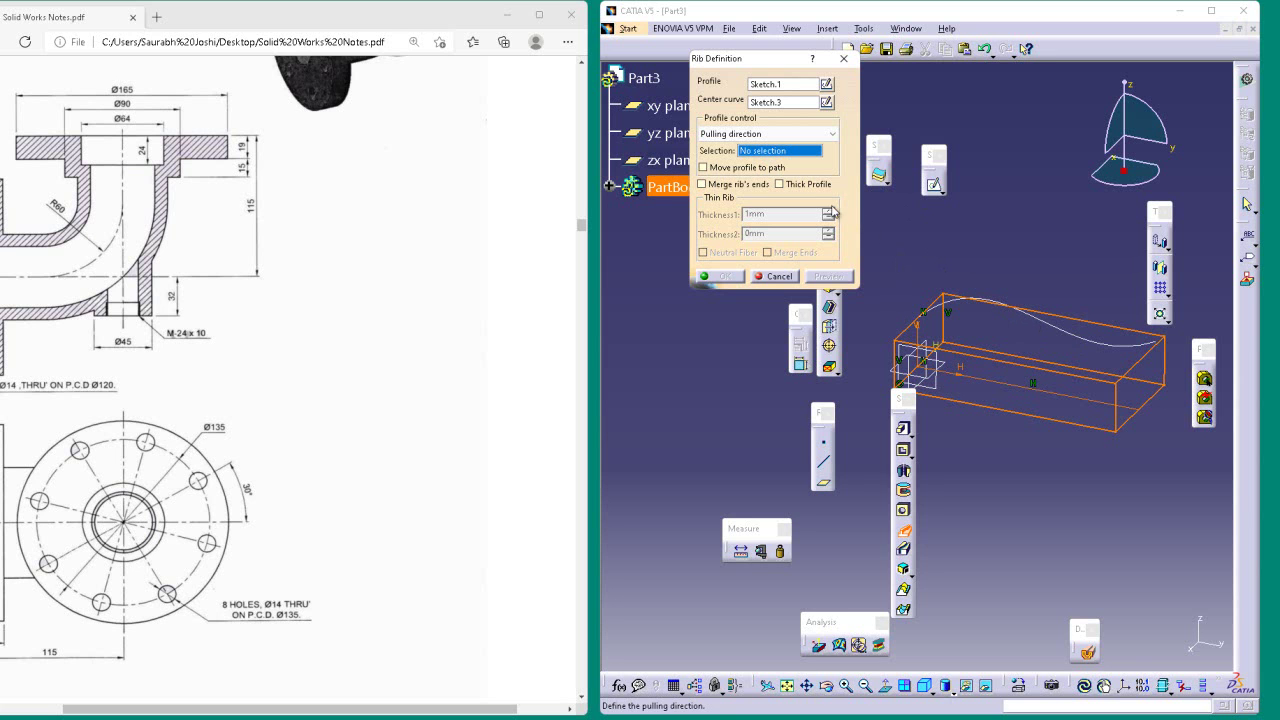
{"action": "left_click", "coordinate": [770, 167]}
{"action": "left_click", "coordinate": [760, 136]}
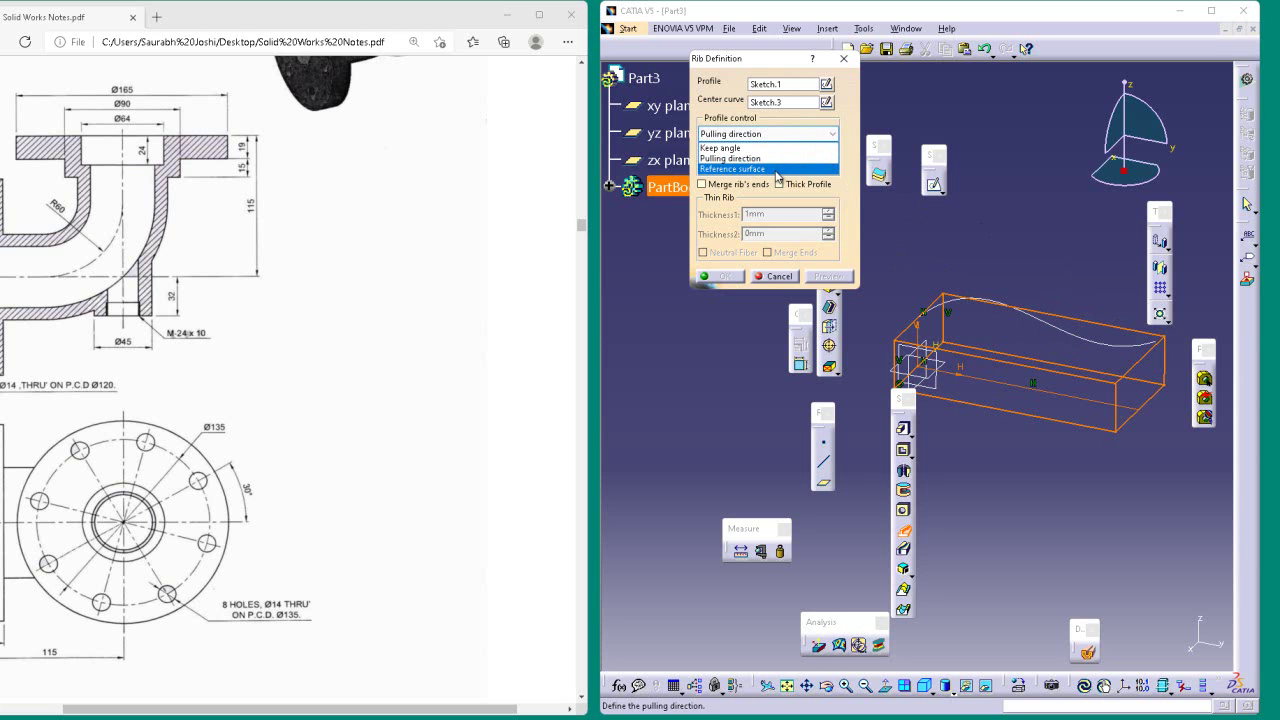
{"action": "left_click", "coordinate": [777, 158]}
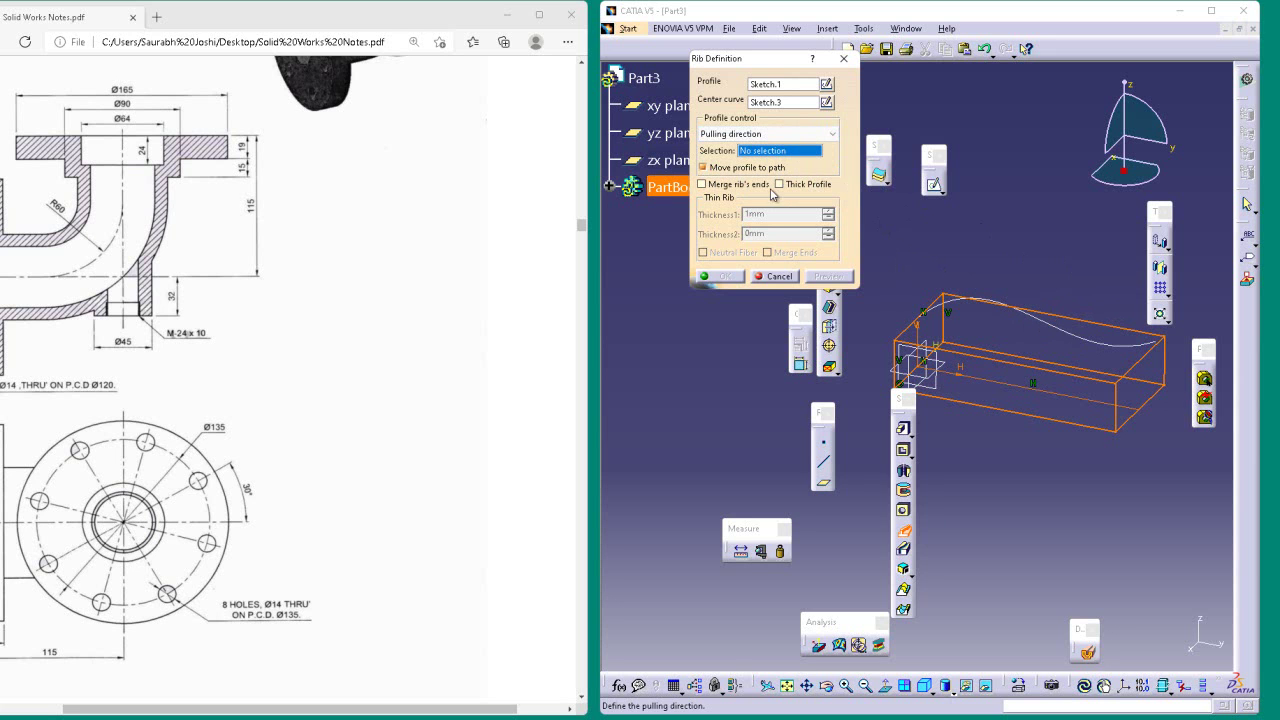
- Replace the rib's center curve with the spline sketch, keeping Pulling direction as profile control
{"action": "left_click", "coordinate": [783, 103]}
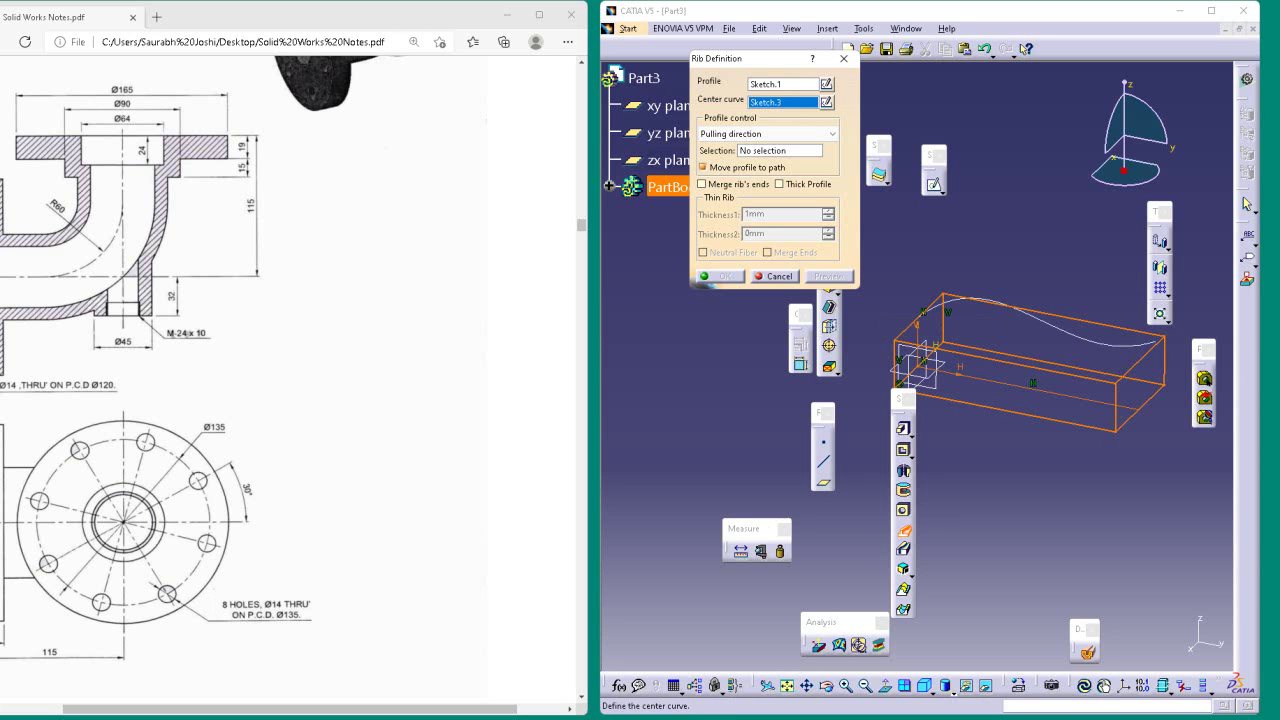
{"action": "left_click", "coordinate": [1089, 339]}
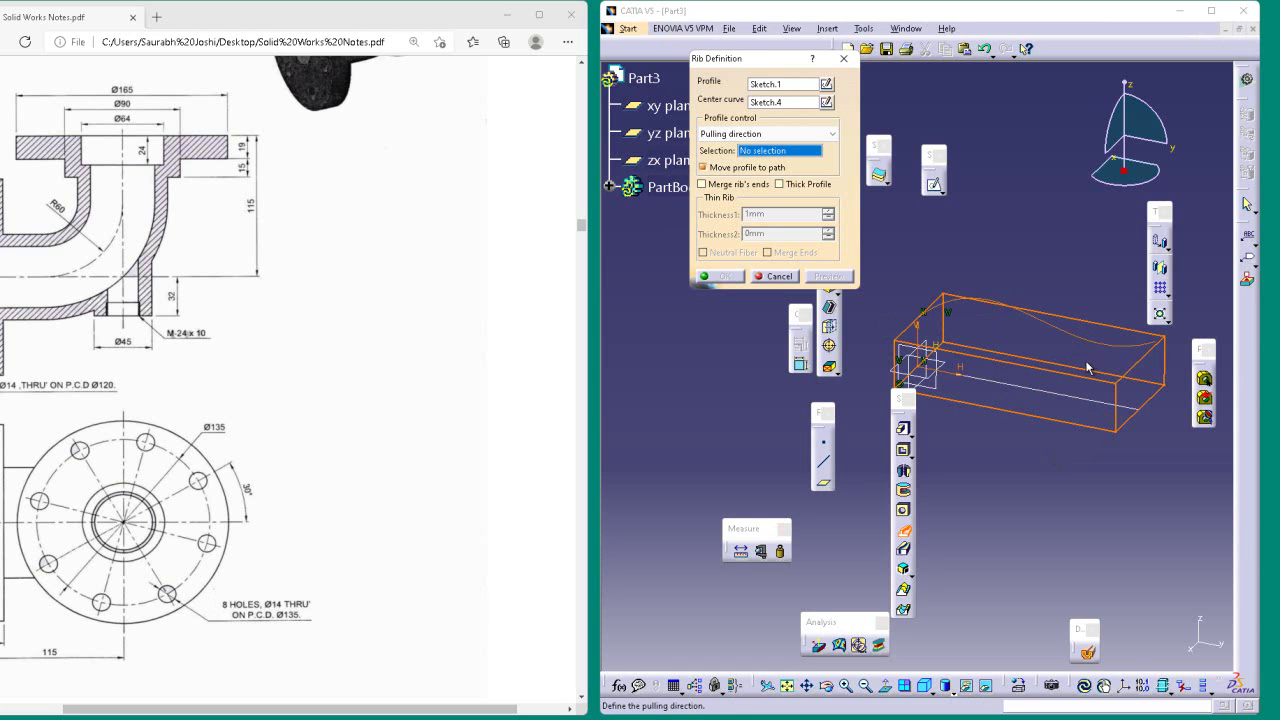
{"action": "left_click", "coordinate": [794, 137]}
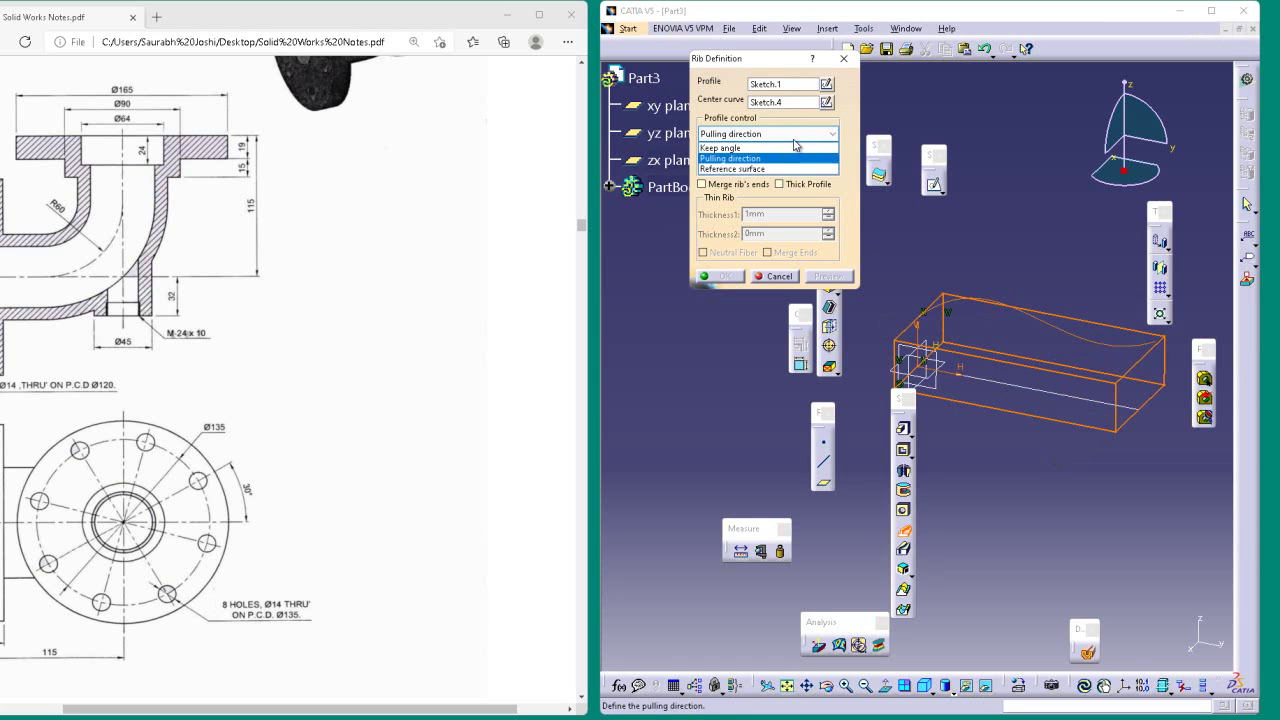
{"action": "left_click", "coordinate": [794, 146]}
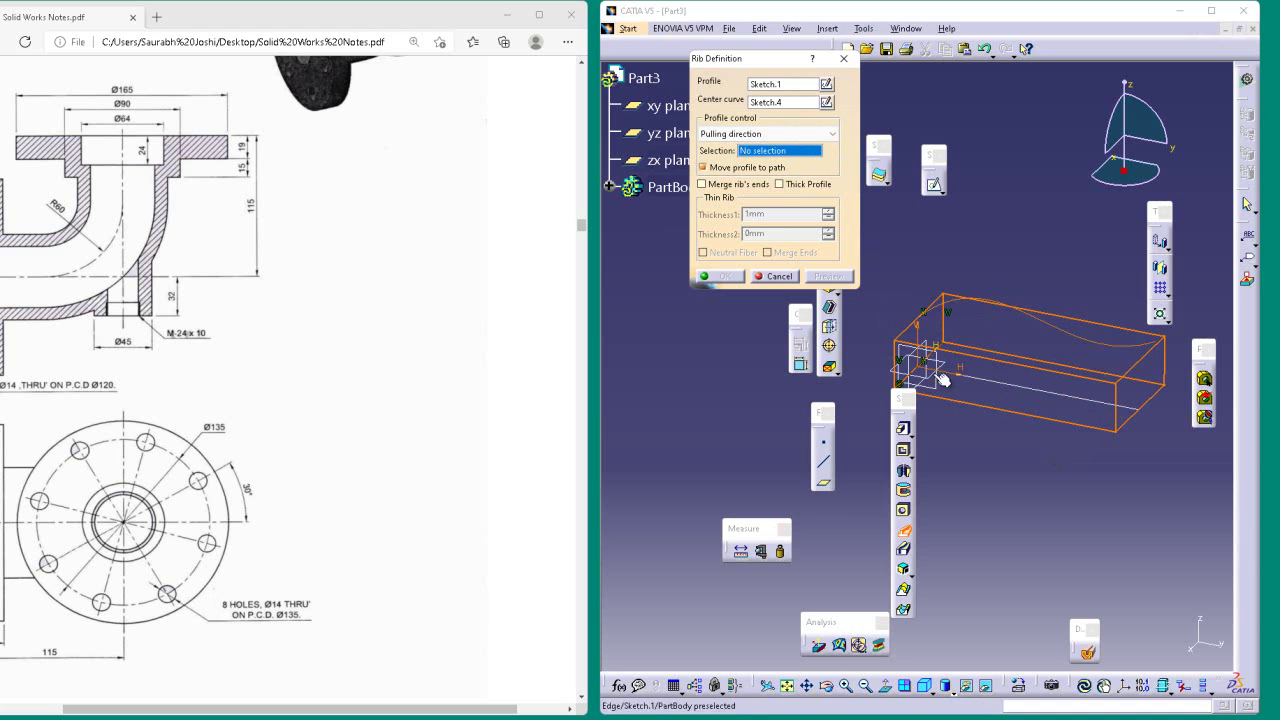
- Try the straight line as the rib's pulling direction, and replace the center curve with the straight line sketch
{"action": "left_click", "coordinate": [998, 387]}
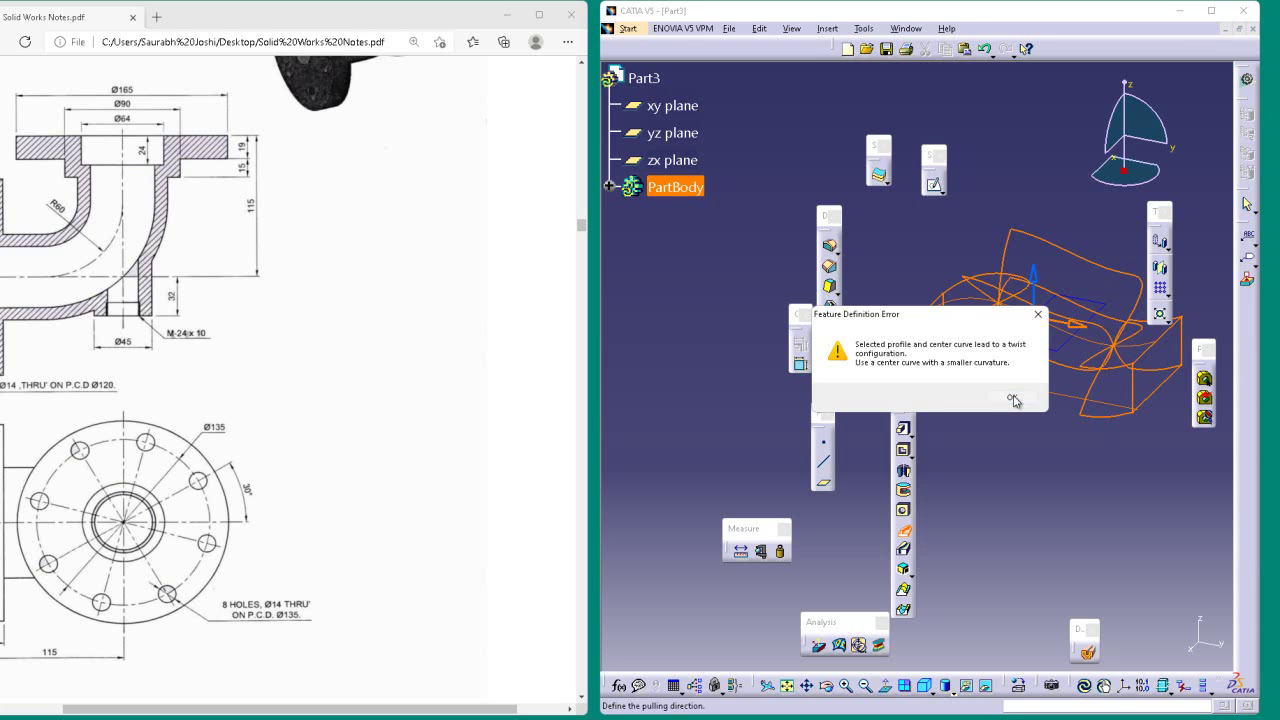
{"action": "left_click", "coordinate": [1012, 398]}
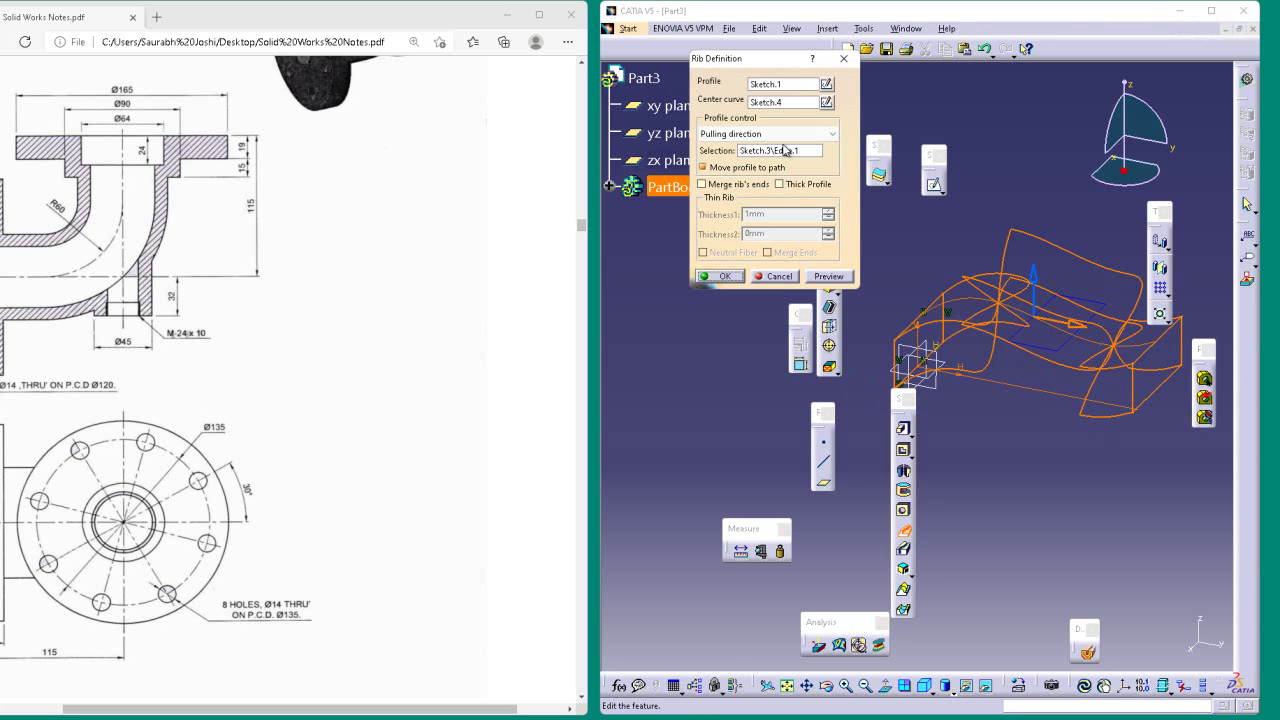
{"action": "left_click", "coordinate": [790, 102]}
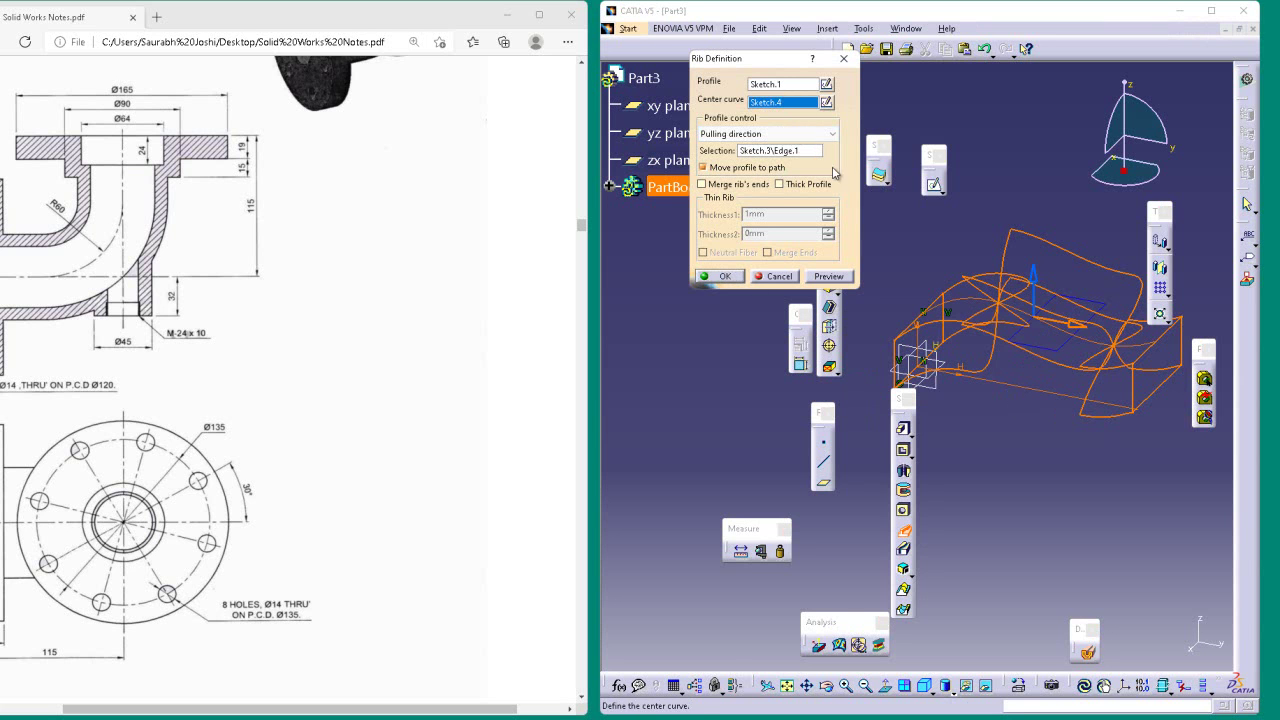
{"action": "left_click", "coordinate": [1025, 388]}
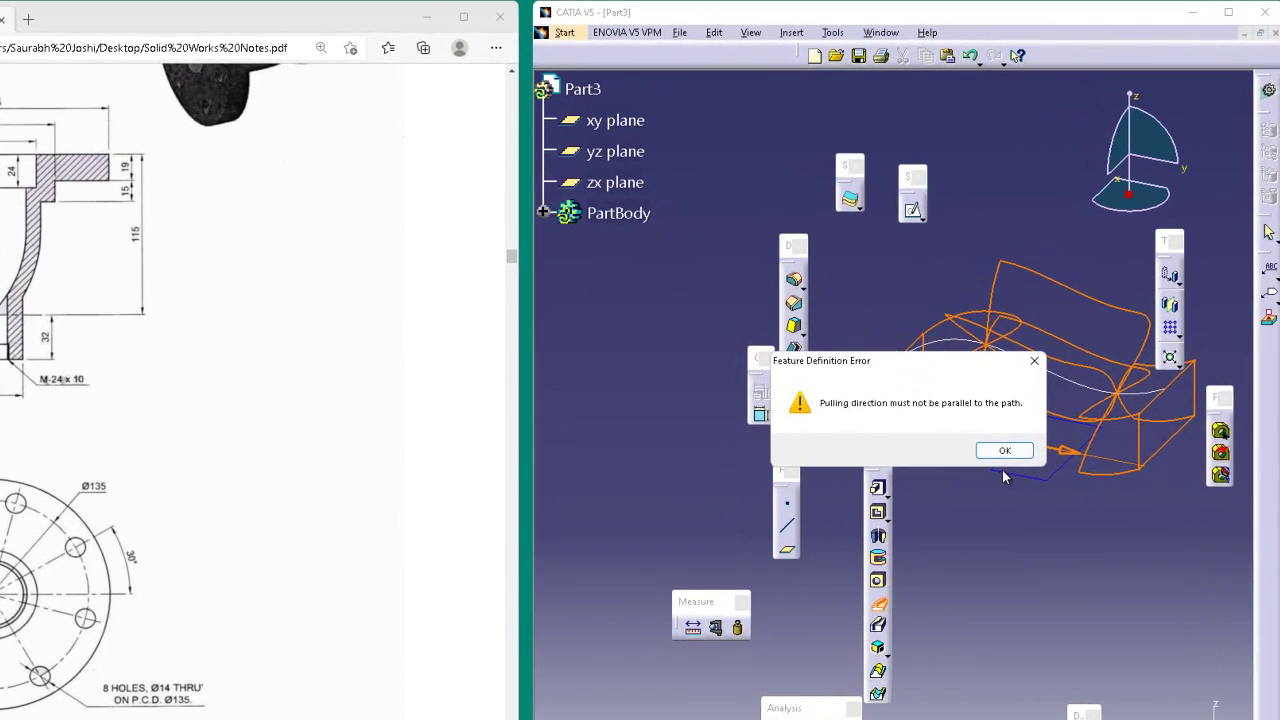
{"action": "left_click", "coordinate": [1017, 390]}
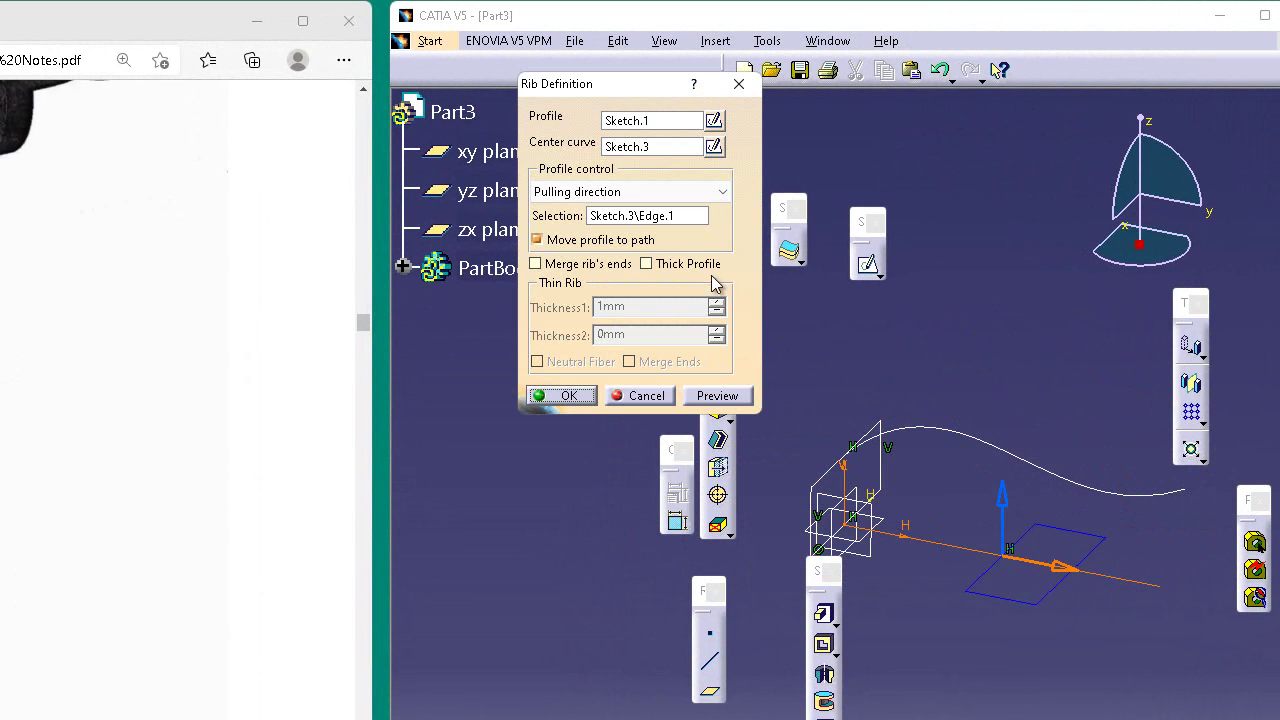
- Set the rib's profile control back to Keep angle
{"action": "right_click", "coordinate": [679, 220]}
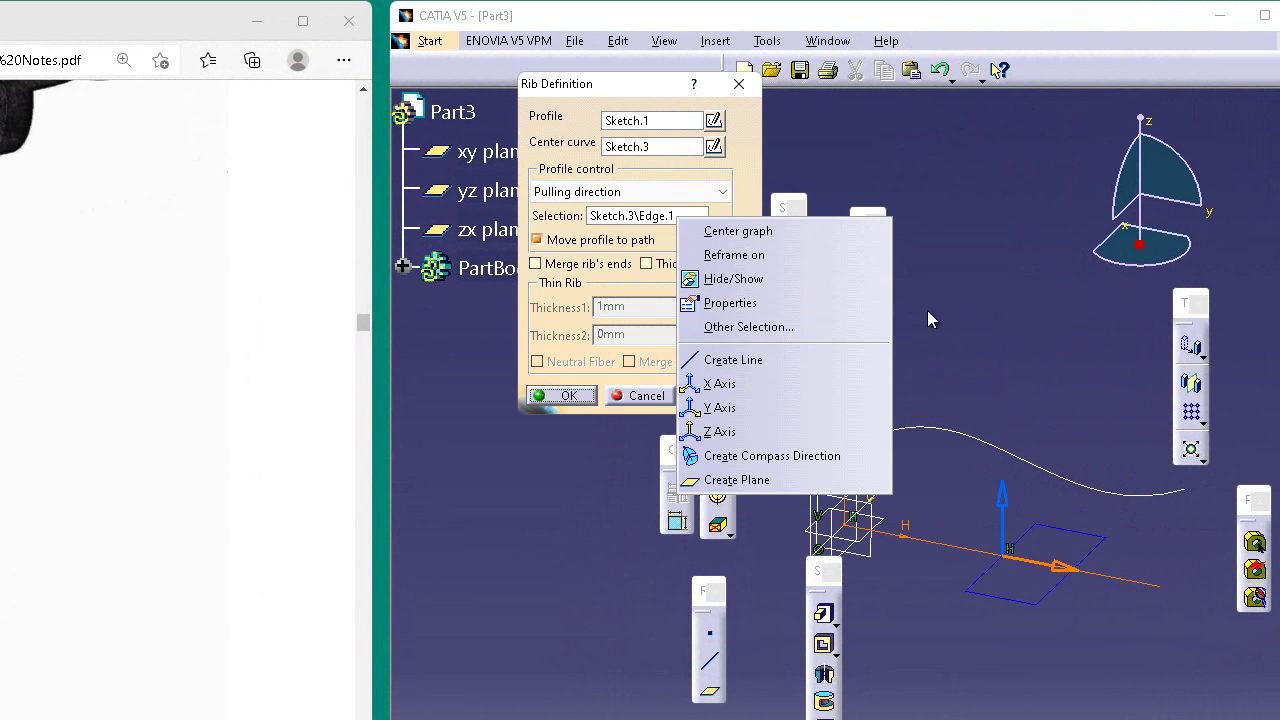
{"action": "left_click", "coordinate": [965, 299]}
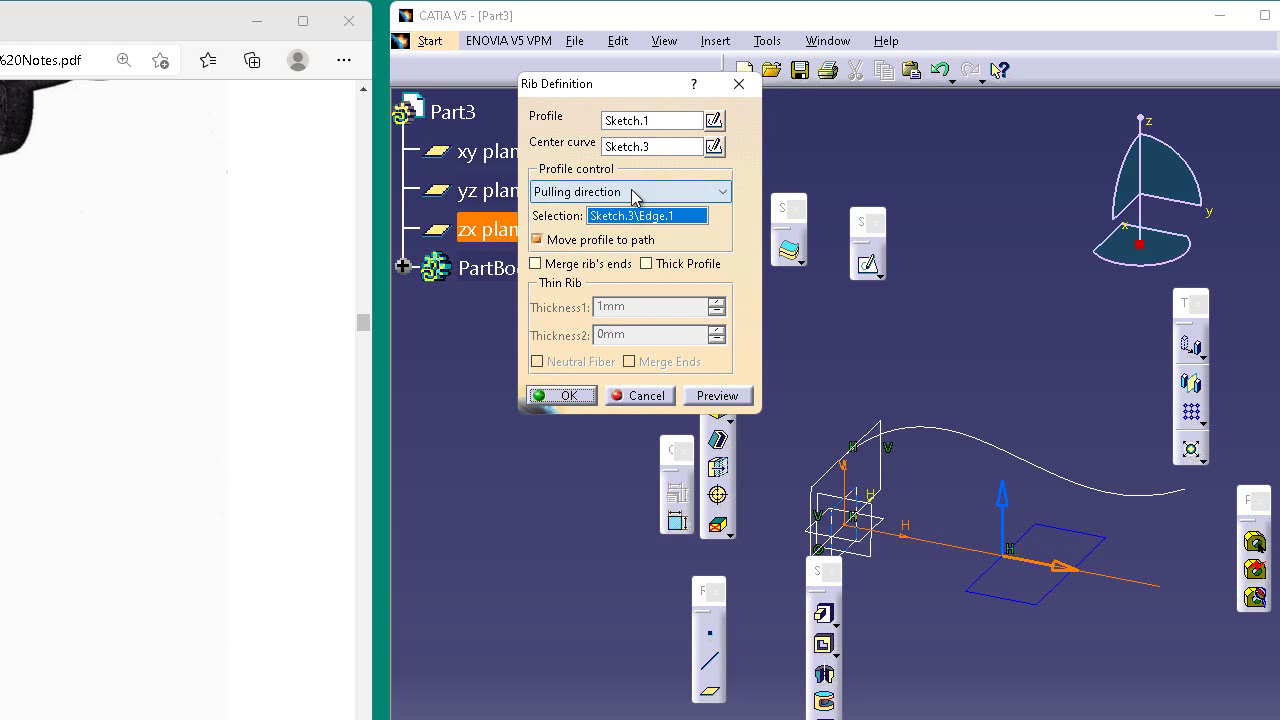
{"action": "left_click", "coordinate": [633, 195]}
{"action": "left_click", "coordinate": [630, 209]}
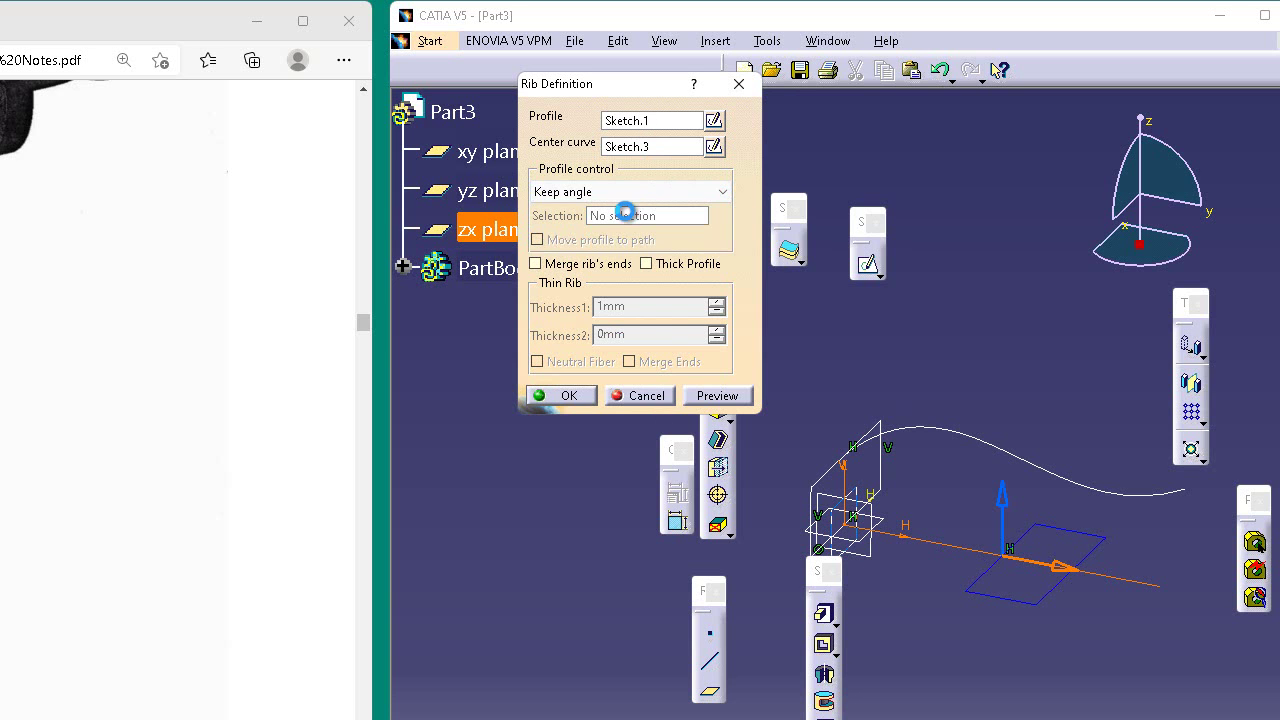
- Make the rib a thick profile with Thickness1 of 3 mm, preview it and create the rib
{"action": "left_click", "coordinate": [647, 264]}
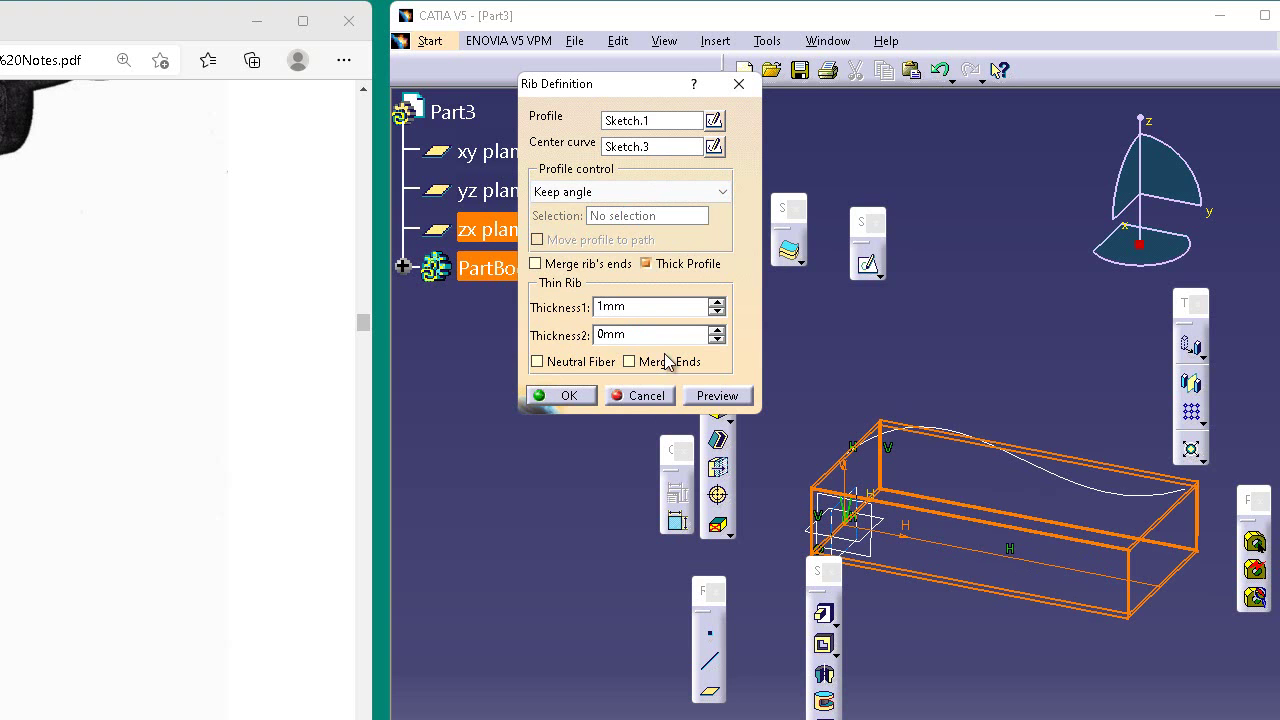
{"action": "left_click", "coordinate": [717, 302]}
{"action": "left_click", "coordinate": [717, 302]}
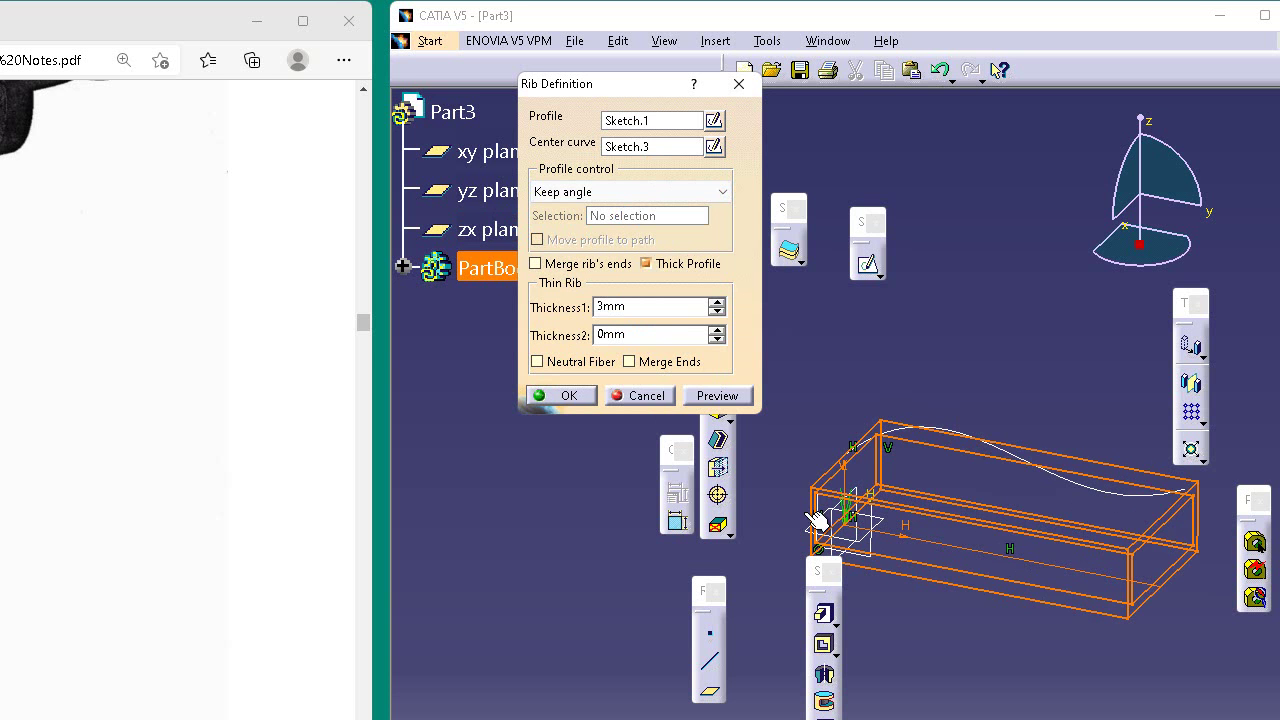
{"action": "left_click", "coordinate": [750, 396]}
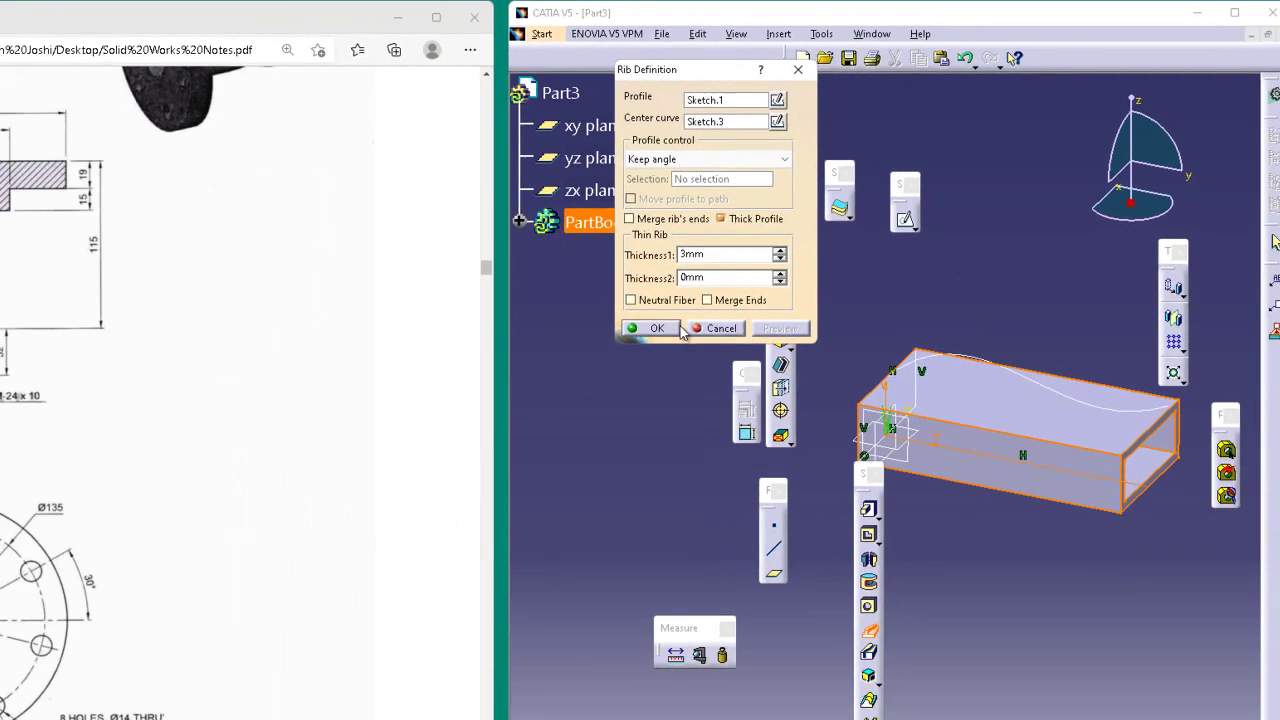
{"action": "left_click", "coordinate": [562, 395]}
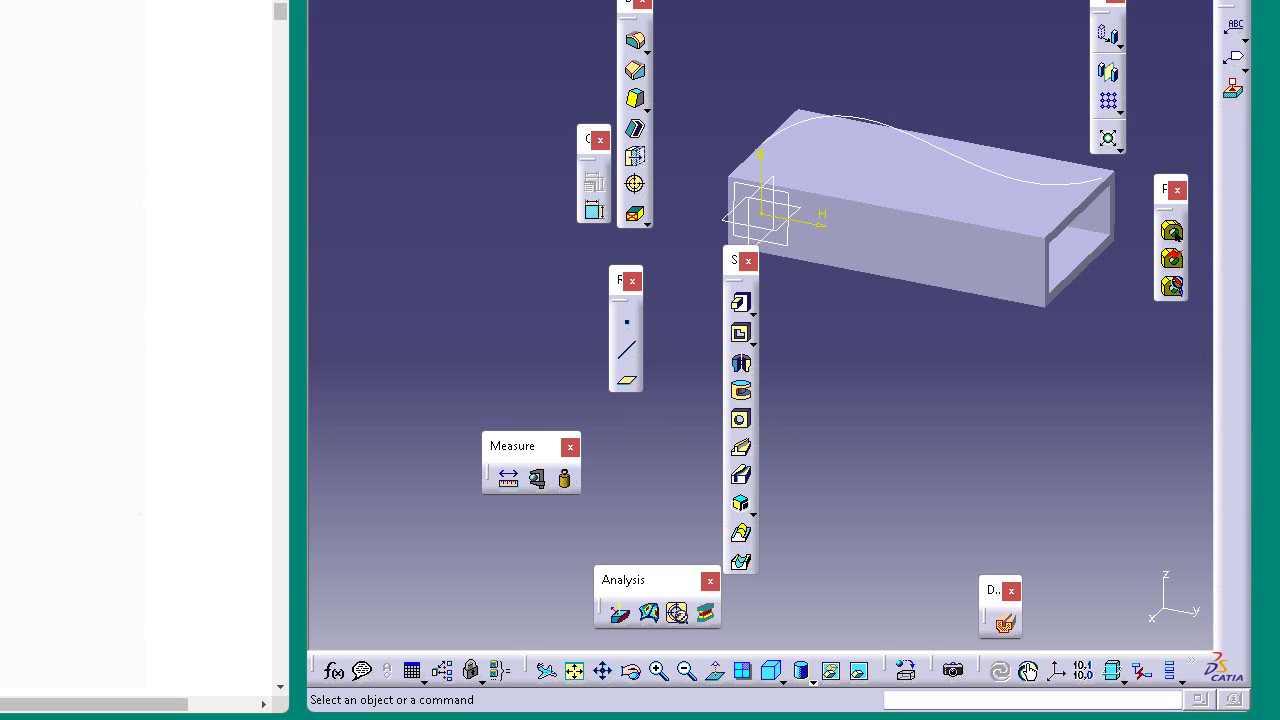
- Create a new document of type Part
{"action": "key", "text": "ctrl+n"}
{"action": "type", "text": "Part"}
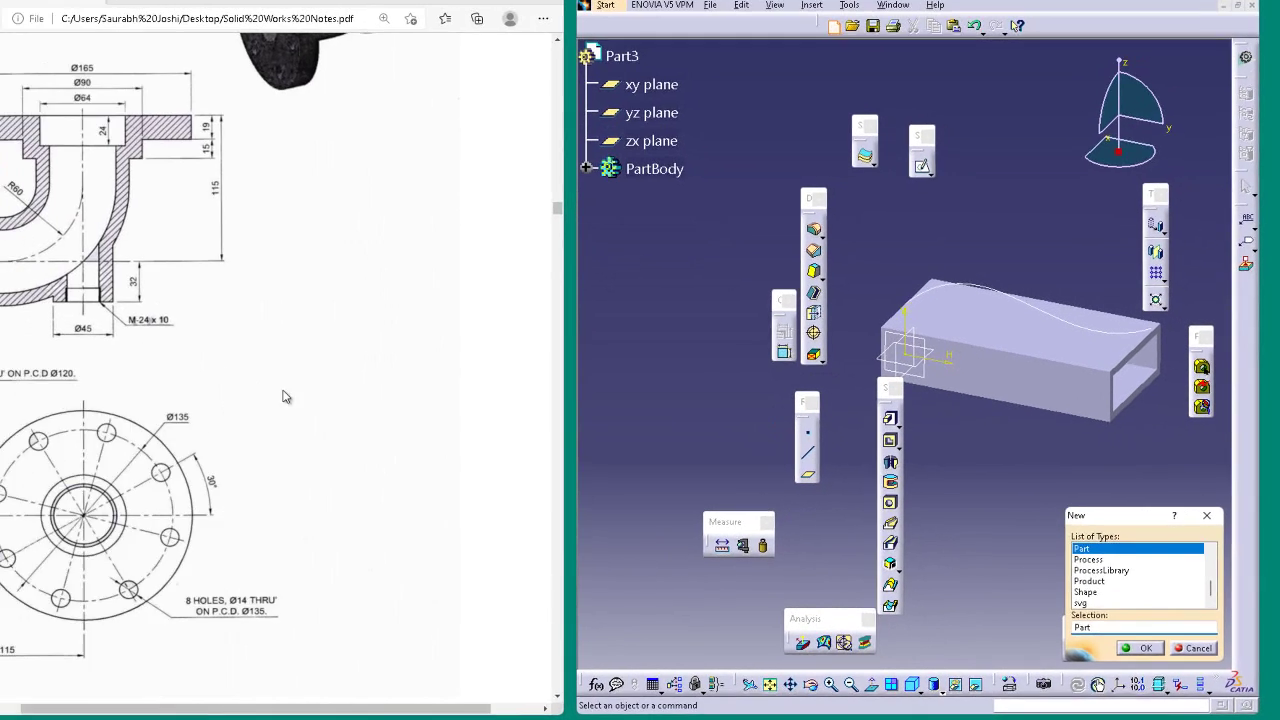
{"action": "key", "text": "Return"}
{"action": "key", "text": "Return"}
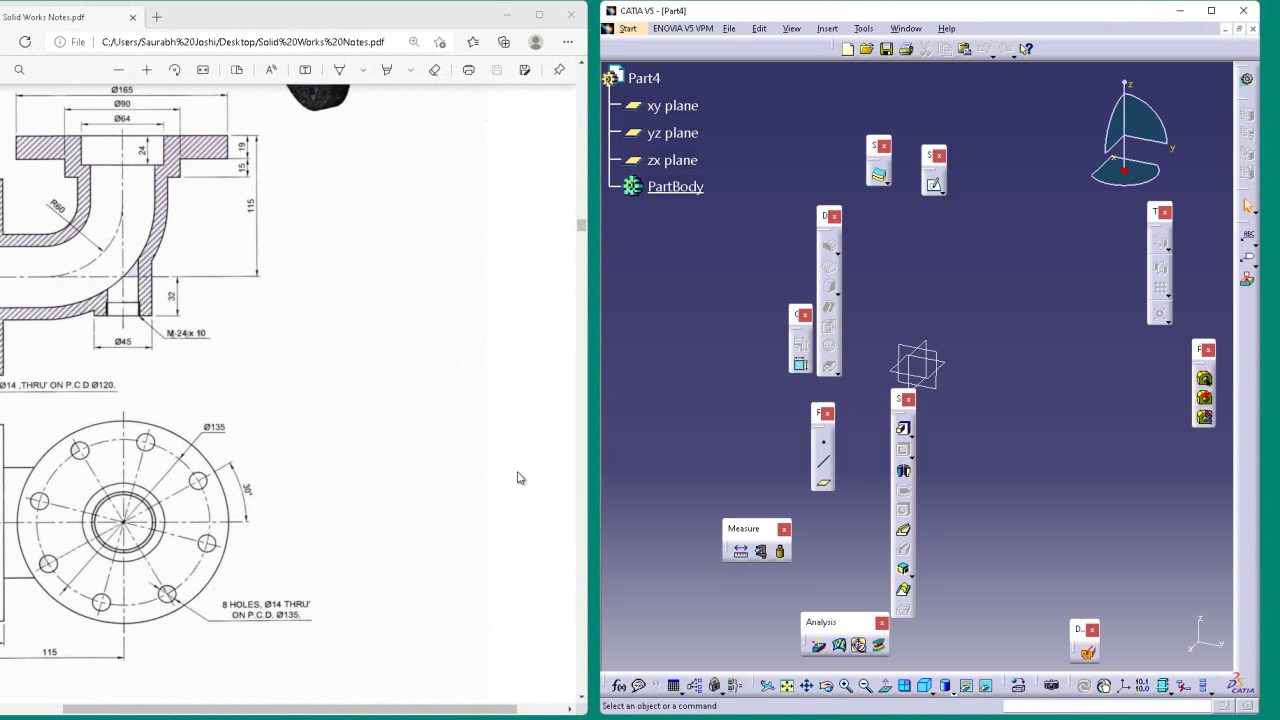
- Sketch a large rectangle enclosing the origin on the yz plane and exit the sketch
{"action": "left_click", "coordinate": [934, 184]}
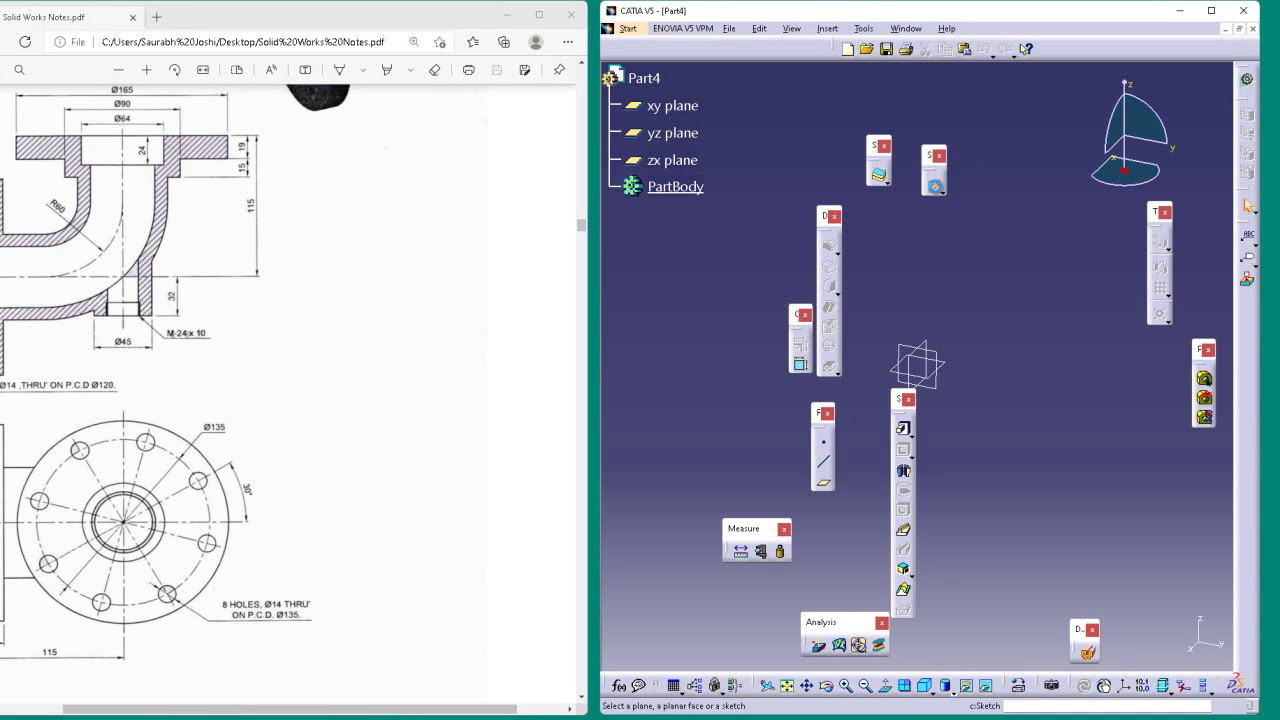
{"action": "left_click", "coordinate": [914, 355]}
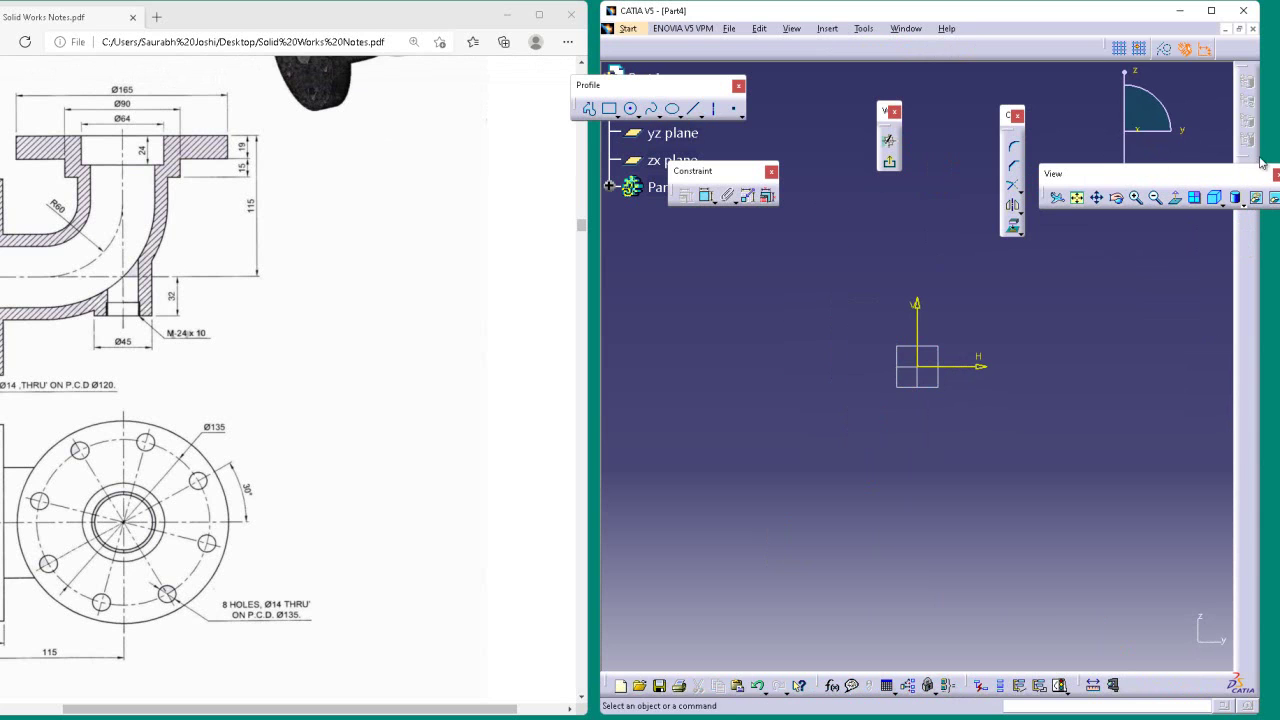
{"action": "left_click", "coordinate": [609, 108]}
{"action": "left_click", "coordinate": [751, 261]}
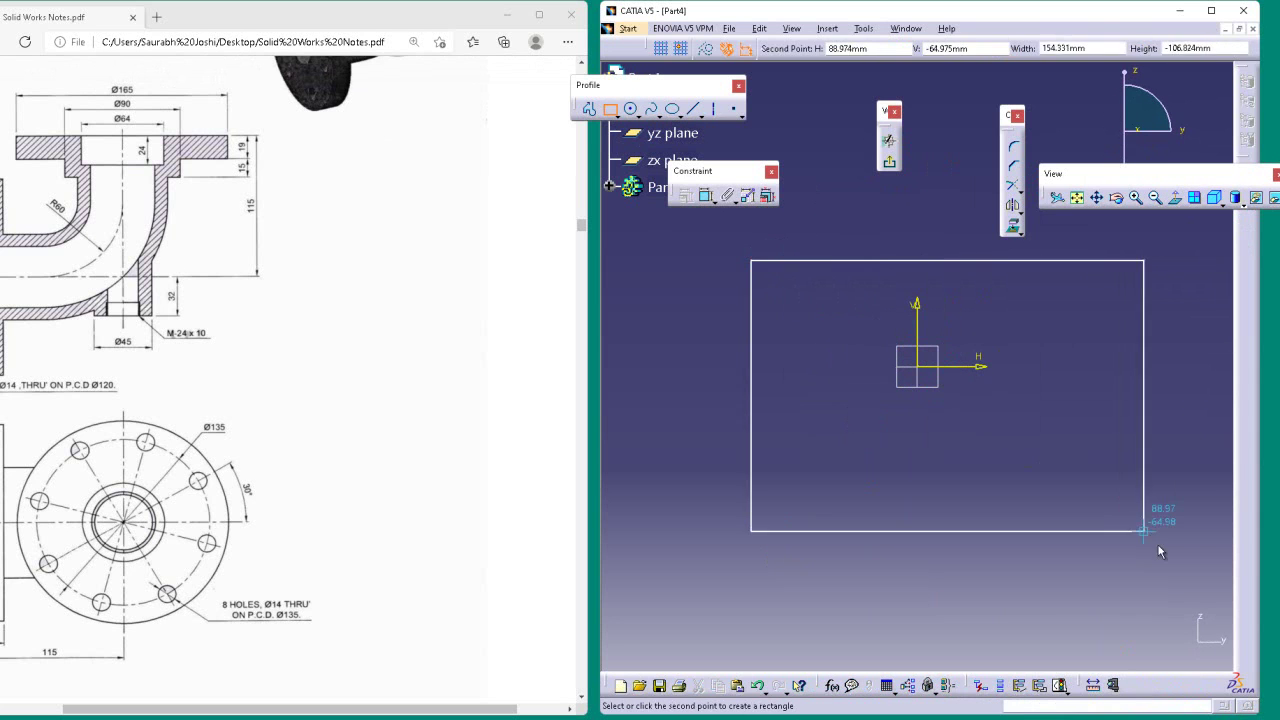
{"action": "left_click", "coordinate": [1169, 559]}
{"action": "left_click", "coordinate": [1071, 243]}
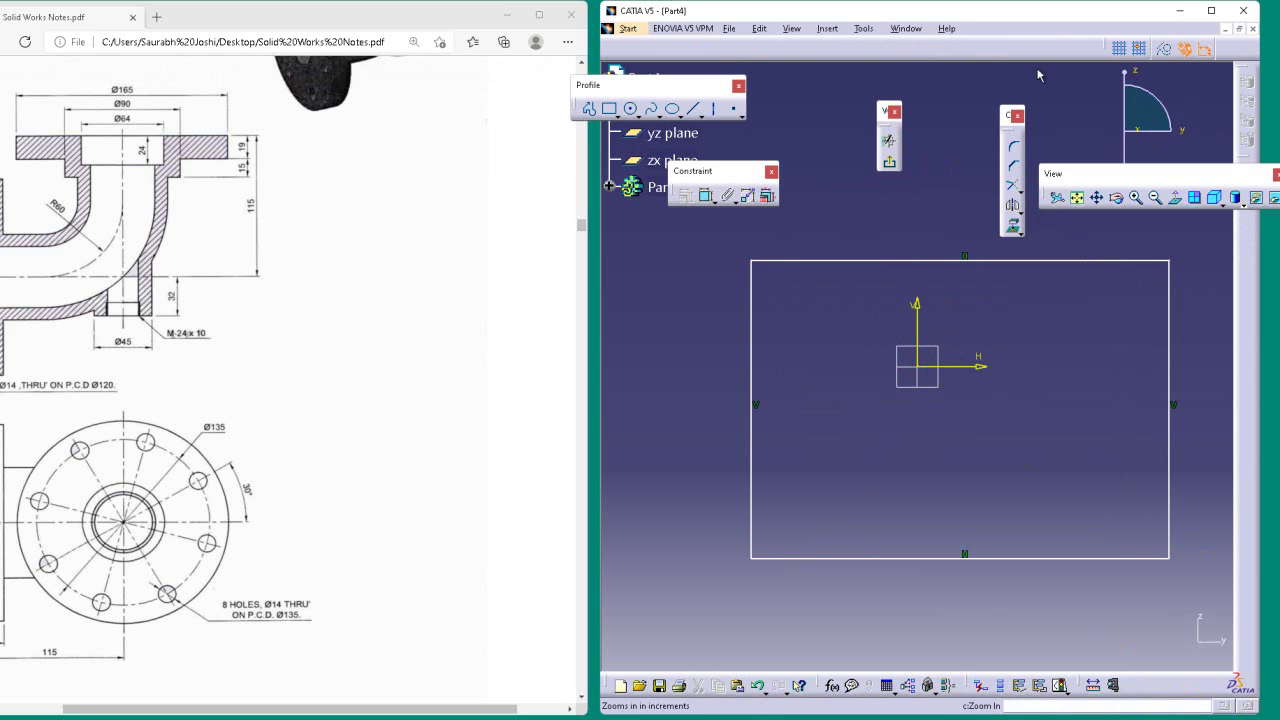
{"action": "left_click", "coordinate": [889, 162]}
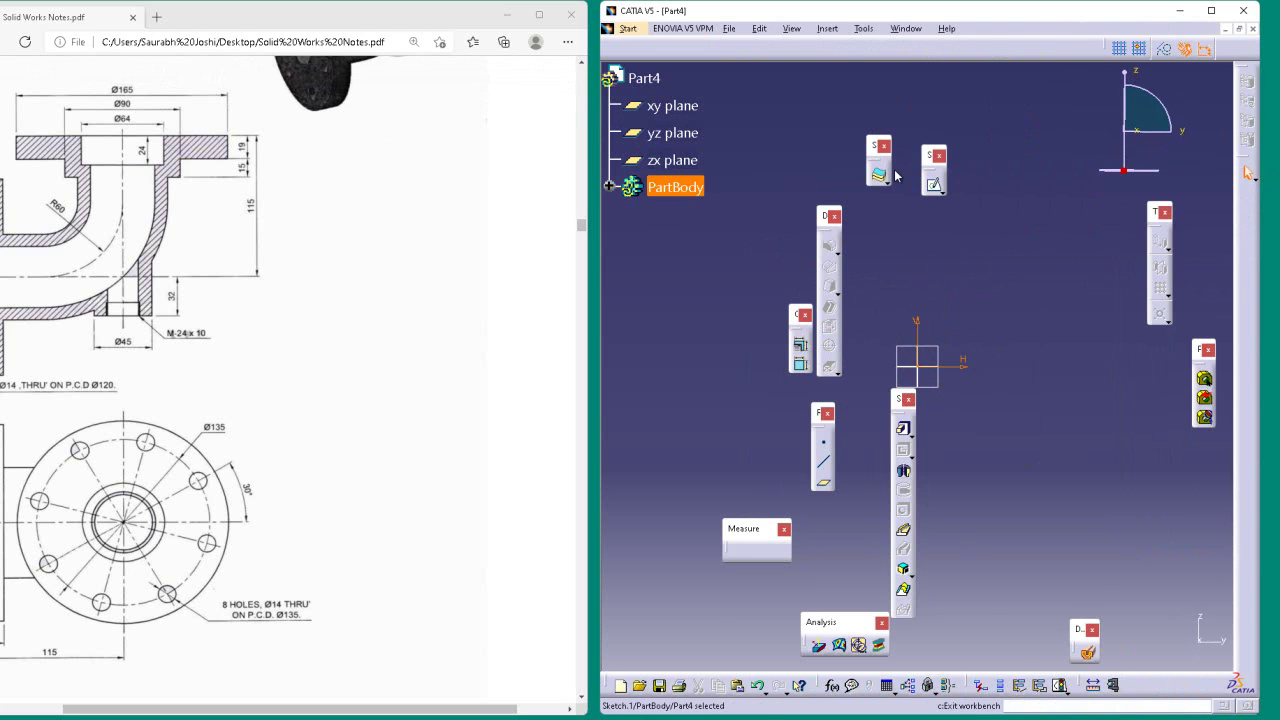
- Pad the rectangle sketch with mirrored extent and a length of about 50 mm
{"action": "left_click", "coordinate": [903, 428]}
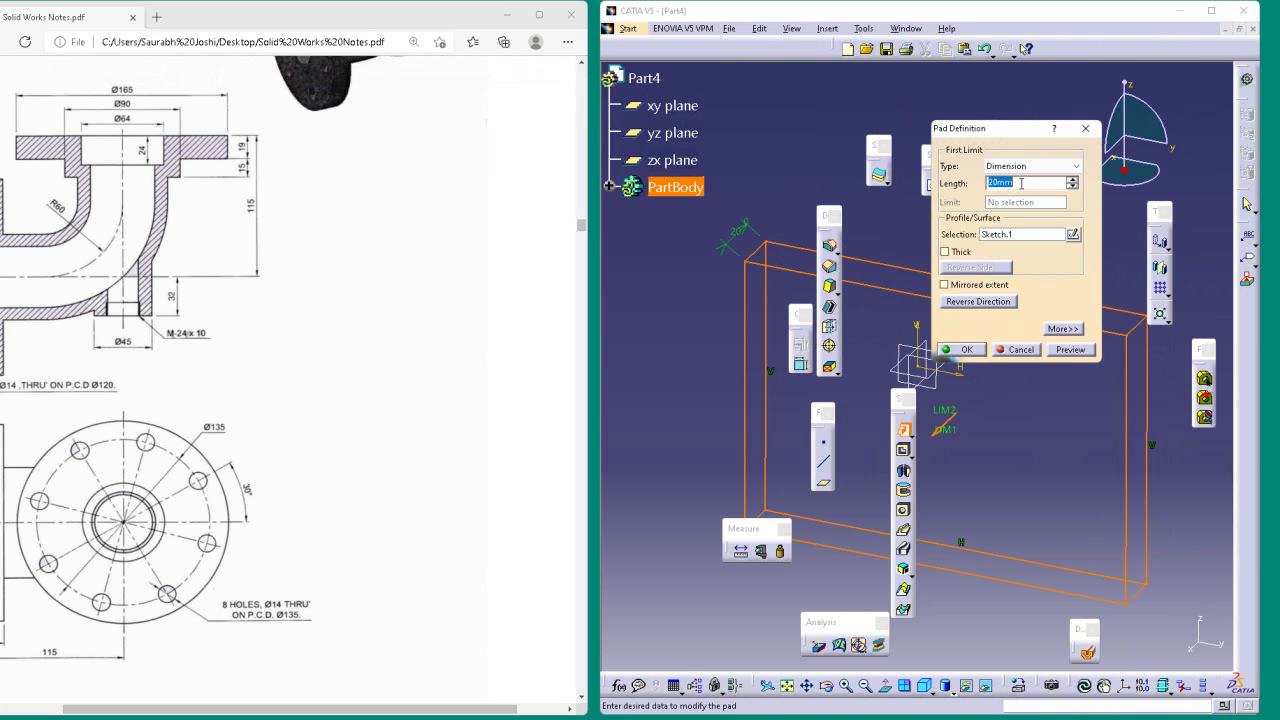
{"action": "left_click", "coordinate": [959, 287]}
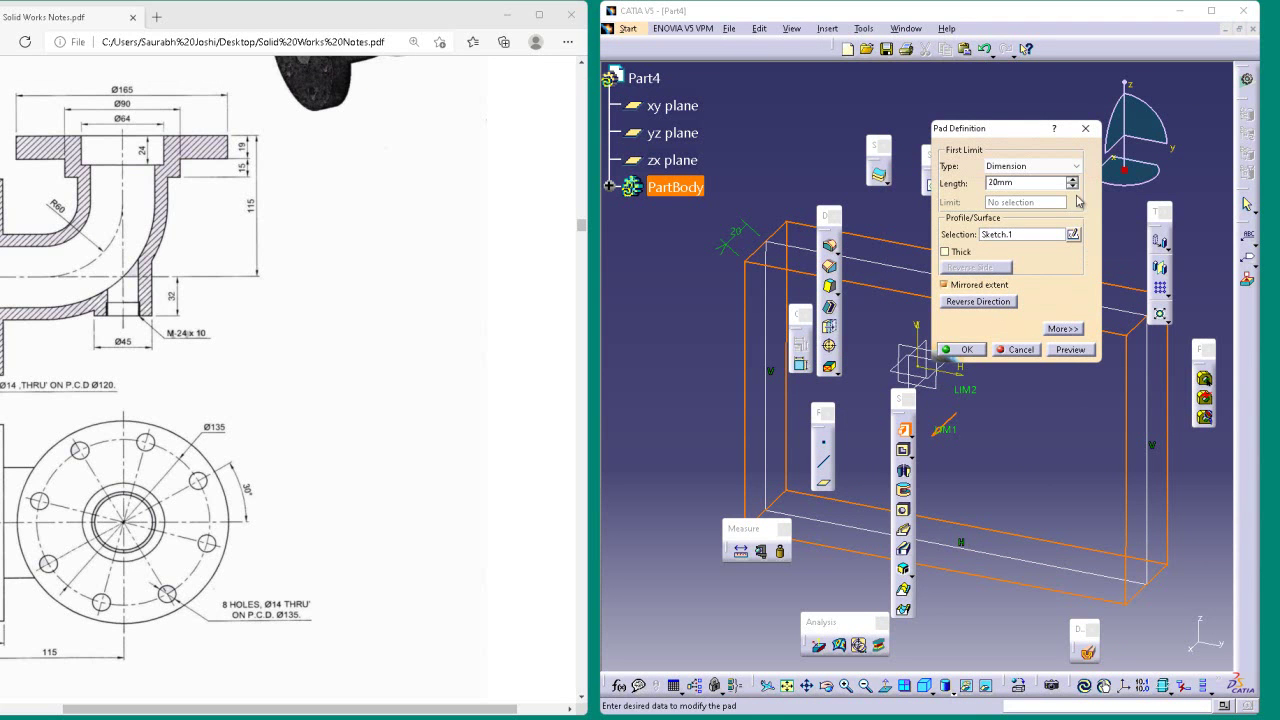
{"action": "left_click", "coordinate": [1072, 180]}
{"action": "left_click", "coordinate": [1072, 180]}
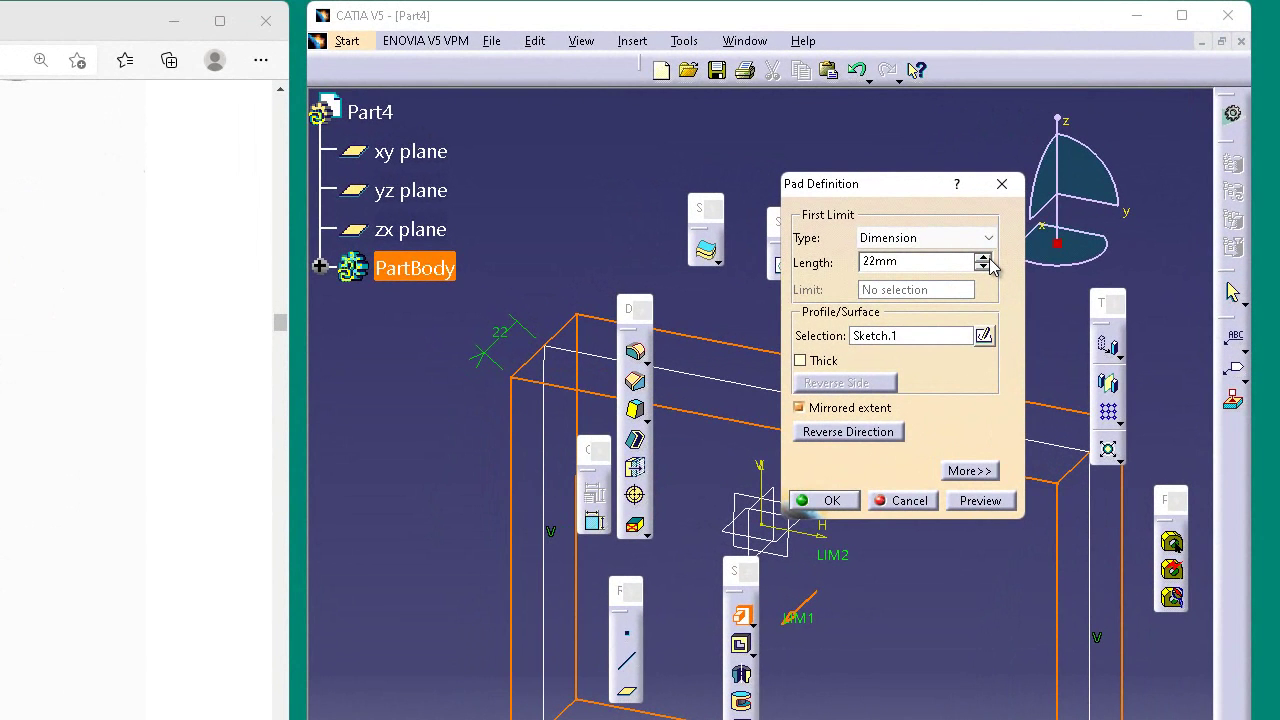
{"action": "left_click", "coordinate": [984, 256]}
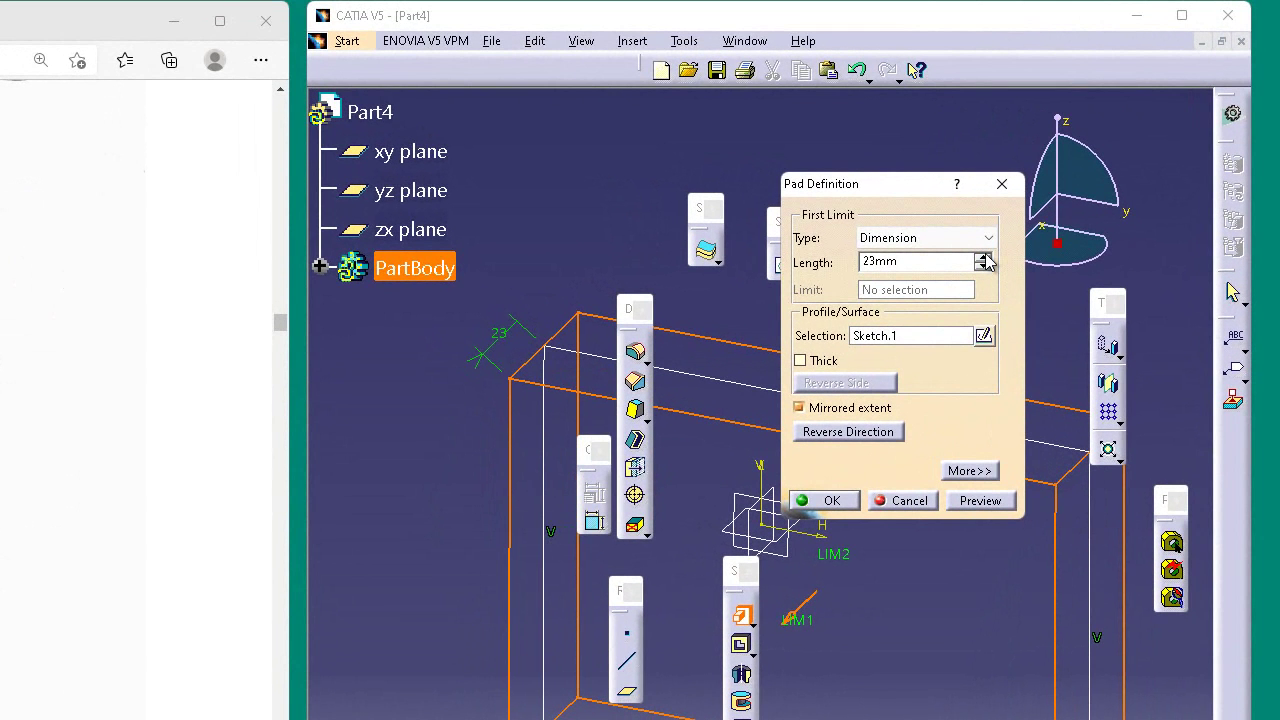
{"action": "left_click", "coordinate": [984, 256]}
{"action": "left_click", "coordinate": [984, 256]}
{"action": "left_click", "coordinate": [984, 256]}
{"action": "left_click", "coordinate": [984, 256]}
{"action": "left_click", "coordinate": [984, 256]}
{"action": "left_click", "coordinate": [984, 256]}
{"action": "left_click", "coordinate": [984, 256]}
{"action": "left_click", "coordinate": [984, 256]}
{"action": "left_click", "coordinate": [984, 256]}
{"action": "left_click", "coordinate": [984, 256]}
{"action": "left_click", "coordinate": [984, 256]}
{"action": "left_click", "coordinate": [984, 256]}
{"action": "left_click", "coordinate": [984, 256]}
{"action": "left_click", "coordinate": [984, 256]}
{"action": "left_click", "coordinate": [984, 256]}
{"action": "left_click", "coordinate": [984, 256]}
{"action": "left_click", "coordinate": [984, 256]}
{"action": "left_click", "coordinate": [984, 256]}
{"action": "left_click", "coordinate": [984, 256]}
{"action": "left_click", "coordinate": [984, 256]}
{"action": "left_click", "coordinate": [984, 256]}
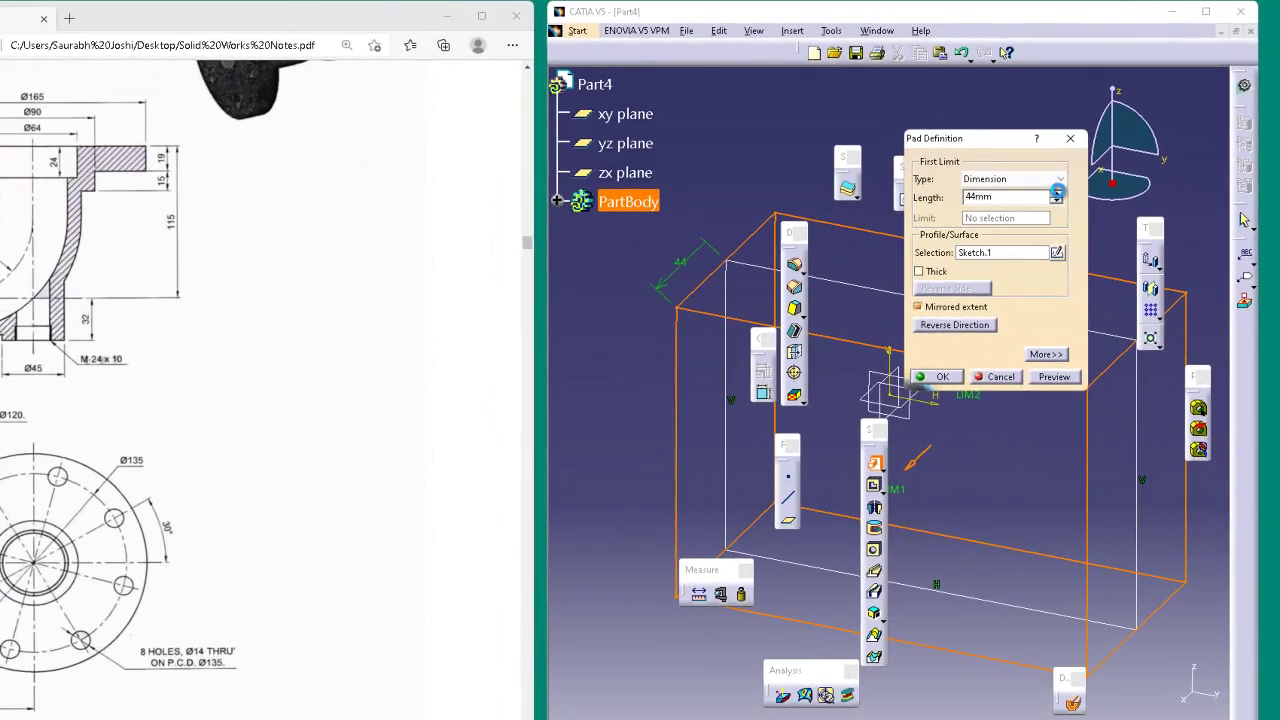
{"action": "left_click", "coordinate": [1057, 193]}
{"action": "left_click", "coordinate": [1057, 193]}
{"action": "left_click", "coordinate": [1057, 193]}
{"action": "left_click", "coordinate": [1073, 181]}
{"action": "left_click", "coordinate": [1073, 181]}
{"action": "left_click", "coordinate": [1073, 180]}
{"action": "left_click", "coordinate": [960, 349]}
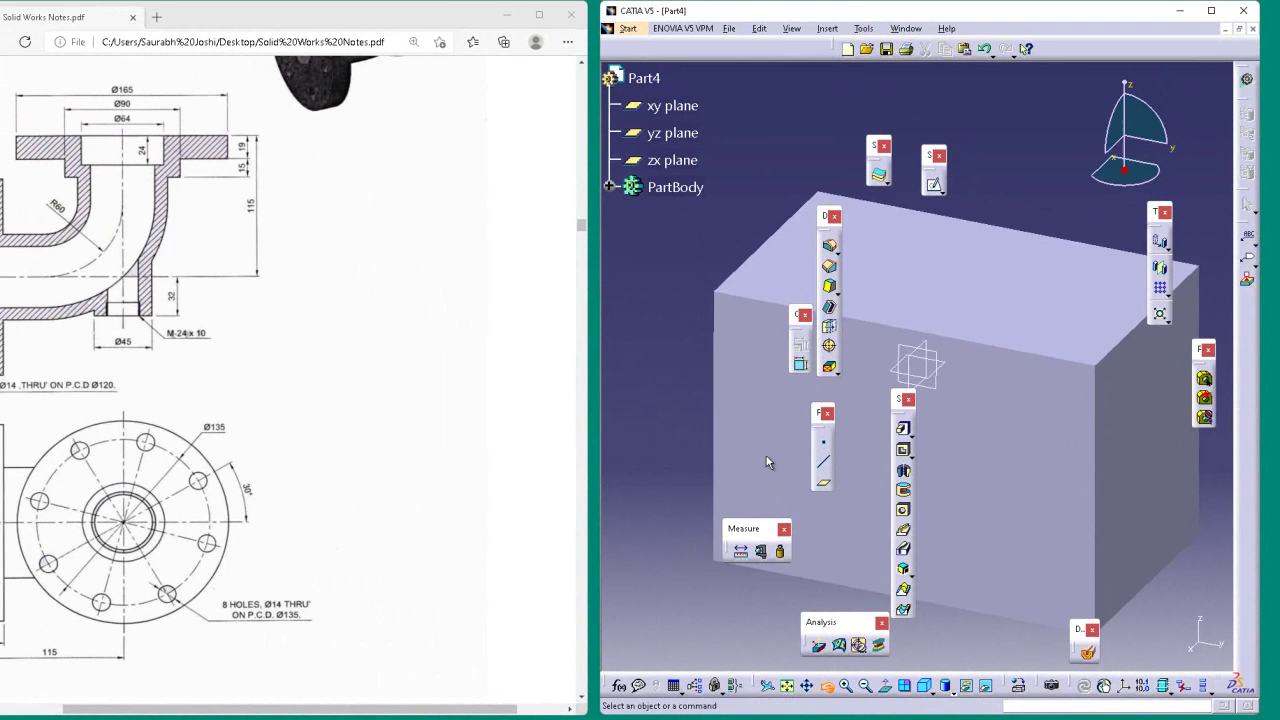
- Sketch a circle centred on the sketch origin on the block's narrow side face and exit the sketch
{"action": "middle_click_drag", "start_coordinate": [766, 457], "coordinate": [957, 454]}
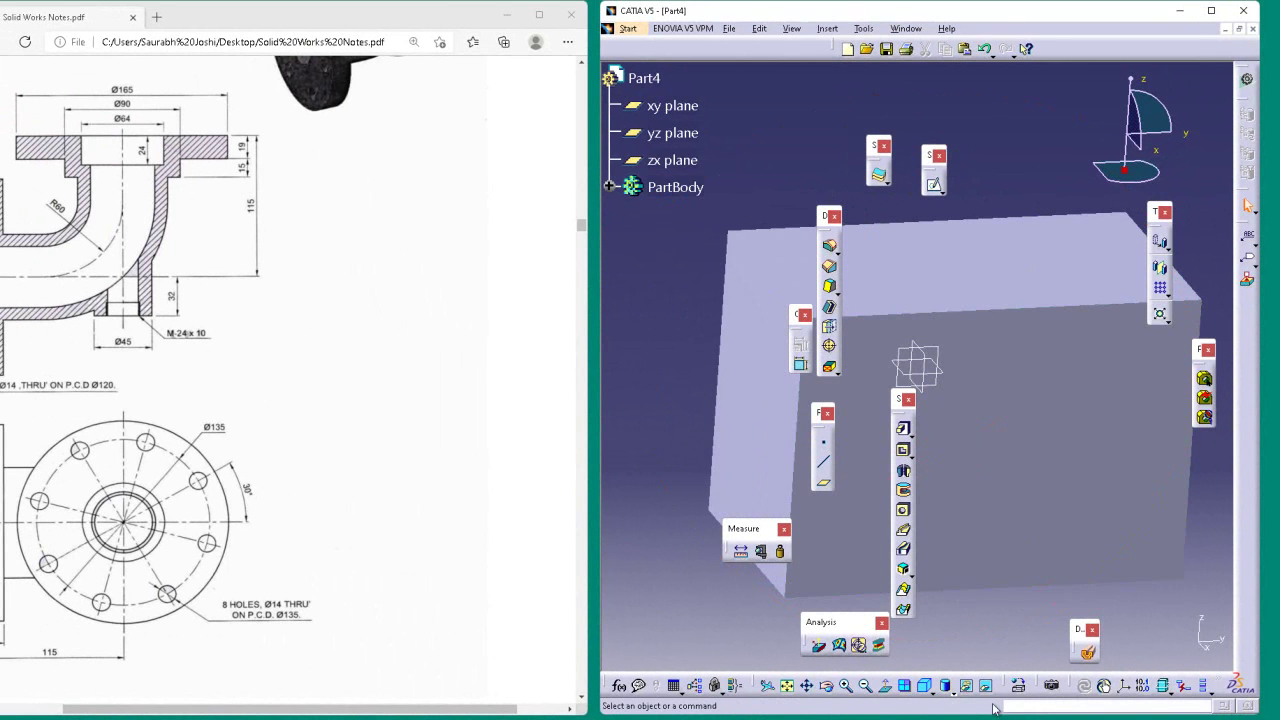
{"action": "left_click", "coordinate": [934, 184]}
{"action": "left_click", "coordinate": [753, 399]}
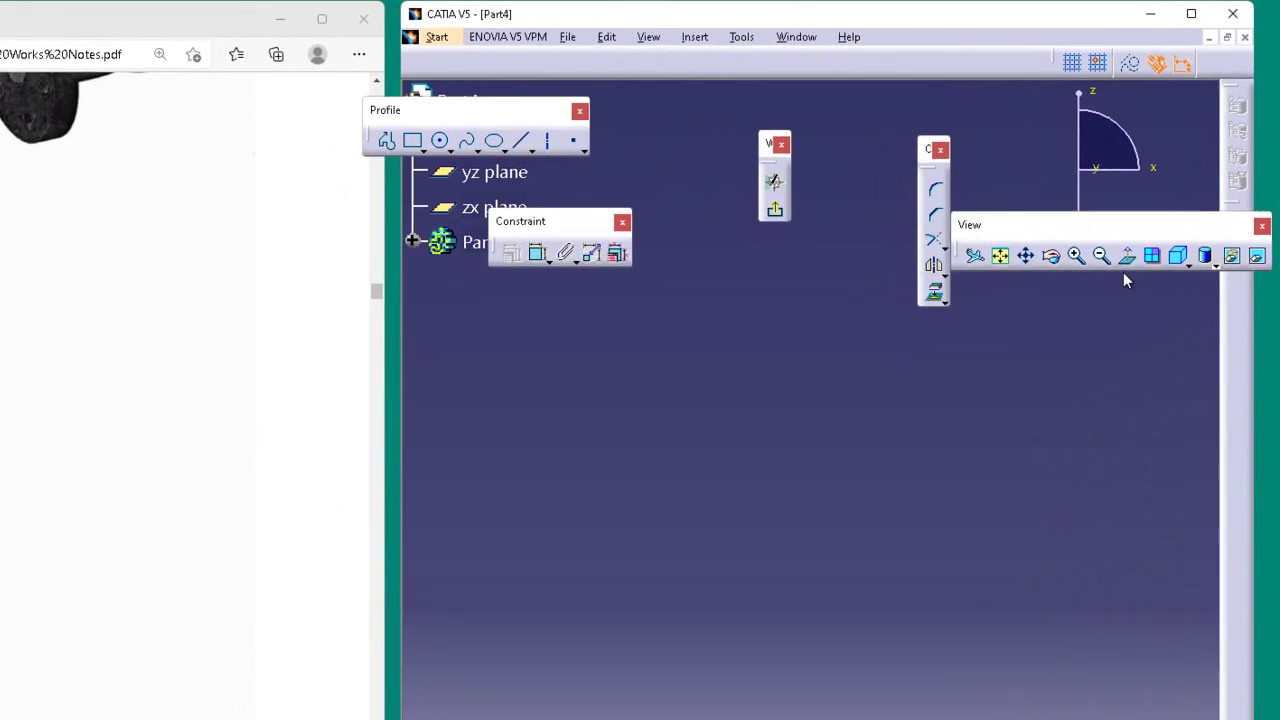
{"action": "left_click", "coordinate": [1127, 257]}
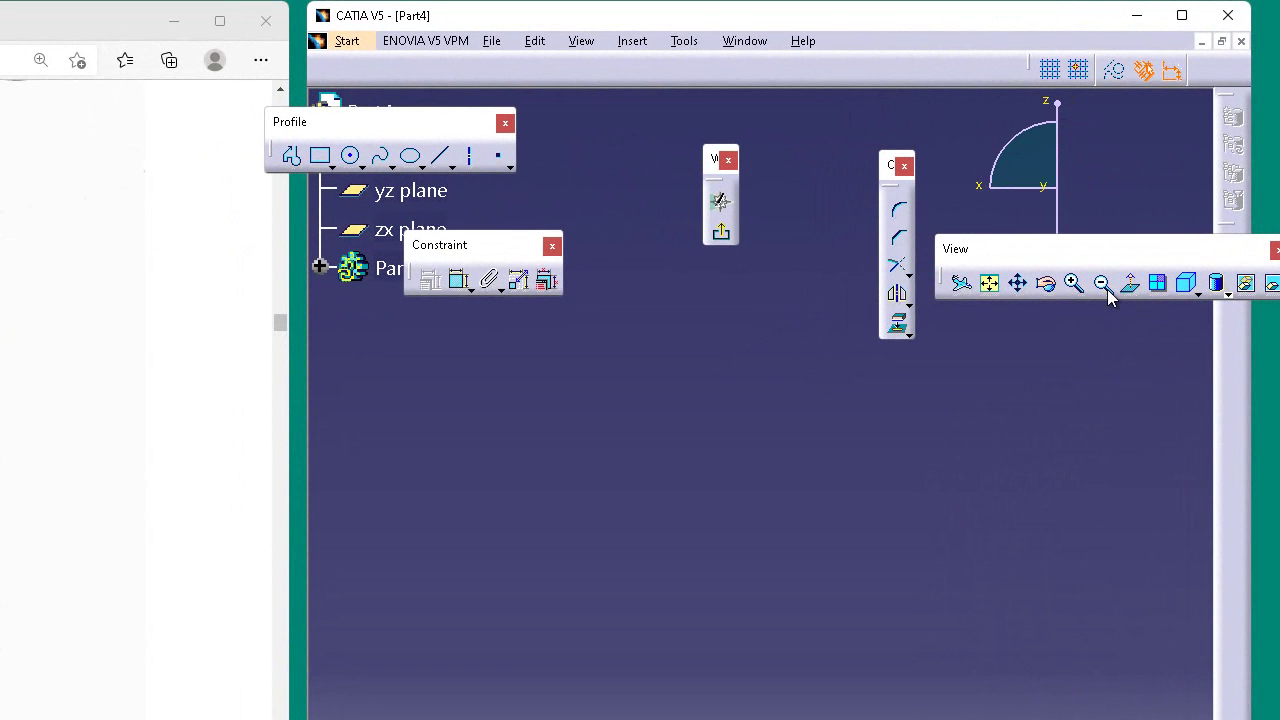
{"action": "left_click", "coordinate": [1131, 283]}
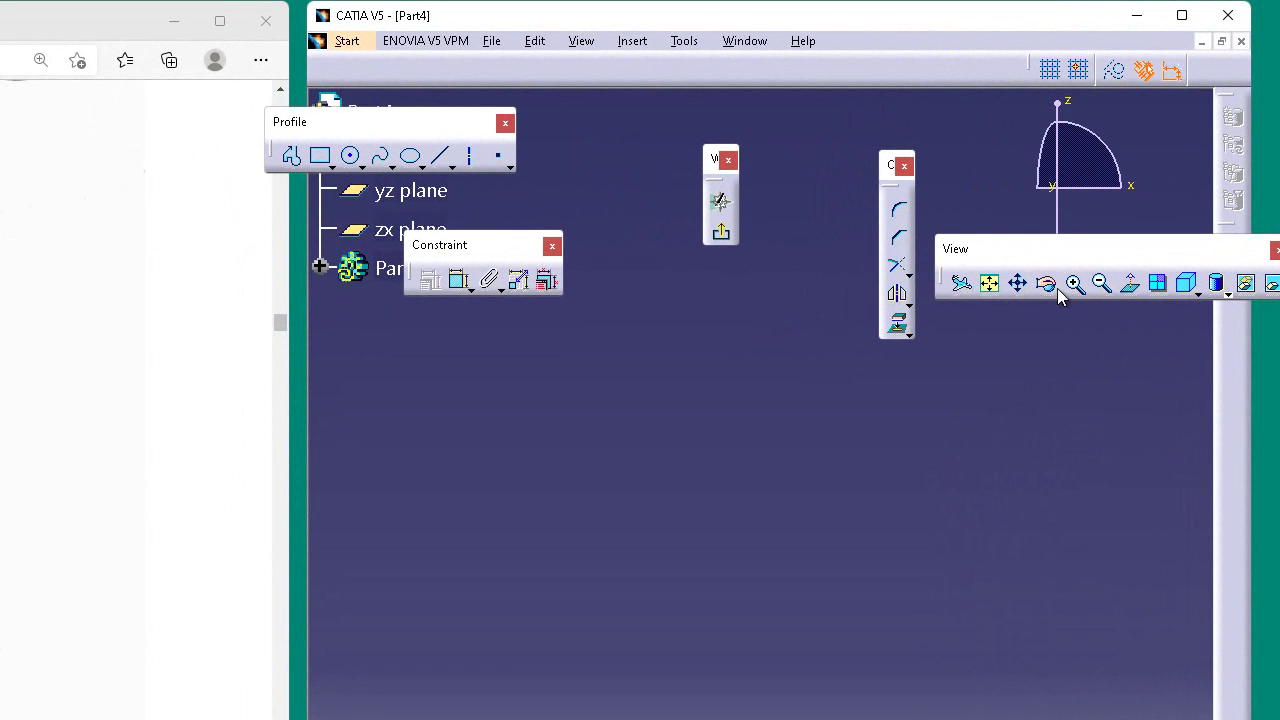
{"action": "left_click", "coordinate": [993, 284]}
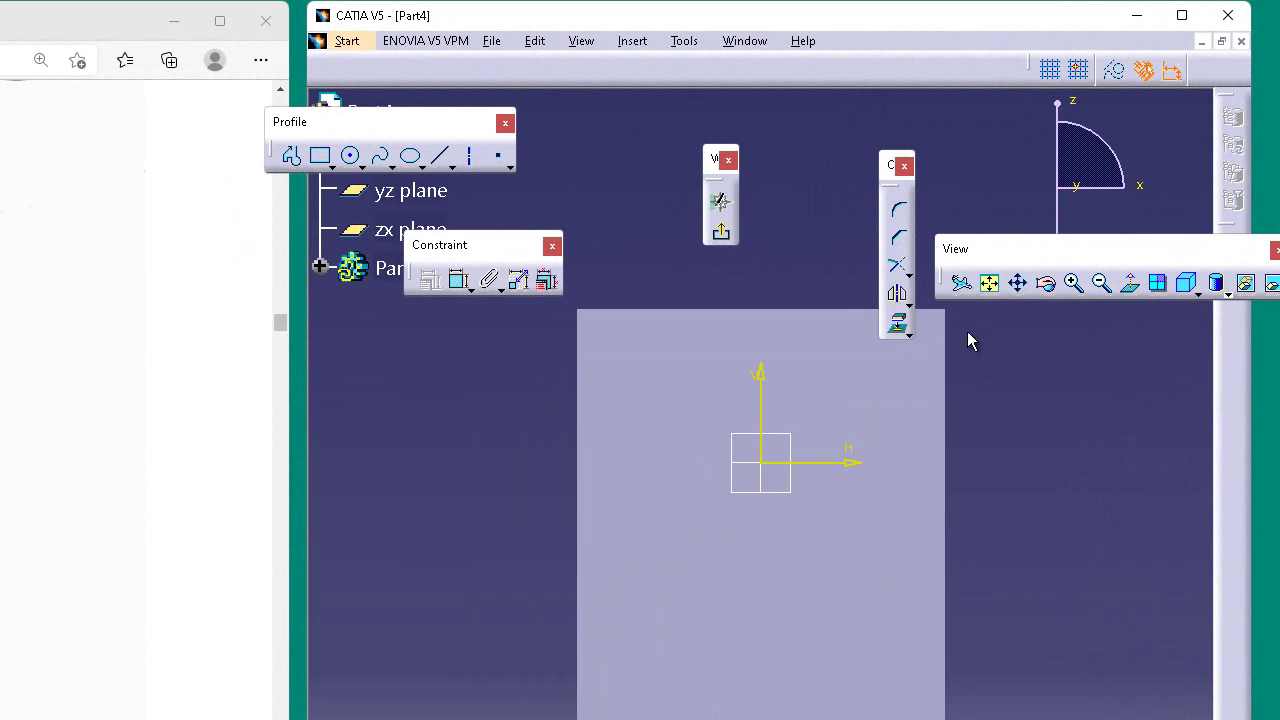
{"action": "left_click", "coordinate": [352, 156]}
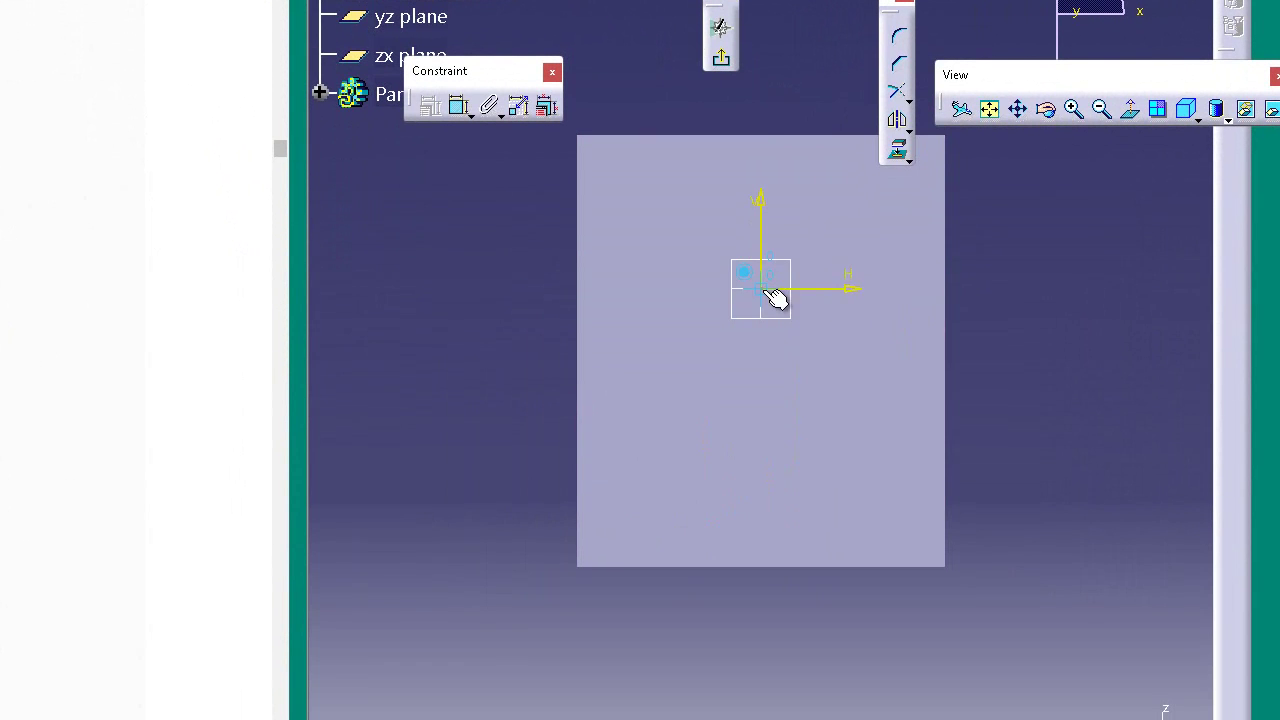
{"action": "left_click", "coordinate": [762, 290]}
{"action": "left_click", "coordinate": [797, 334]}
{"action": "left_click", "coordinate": [1076, 291]}
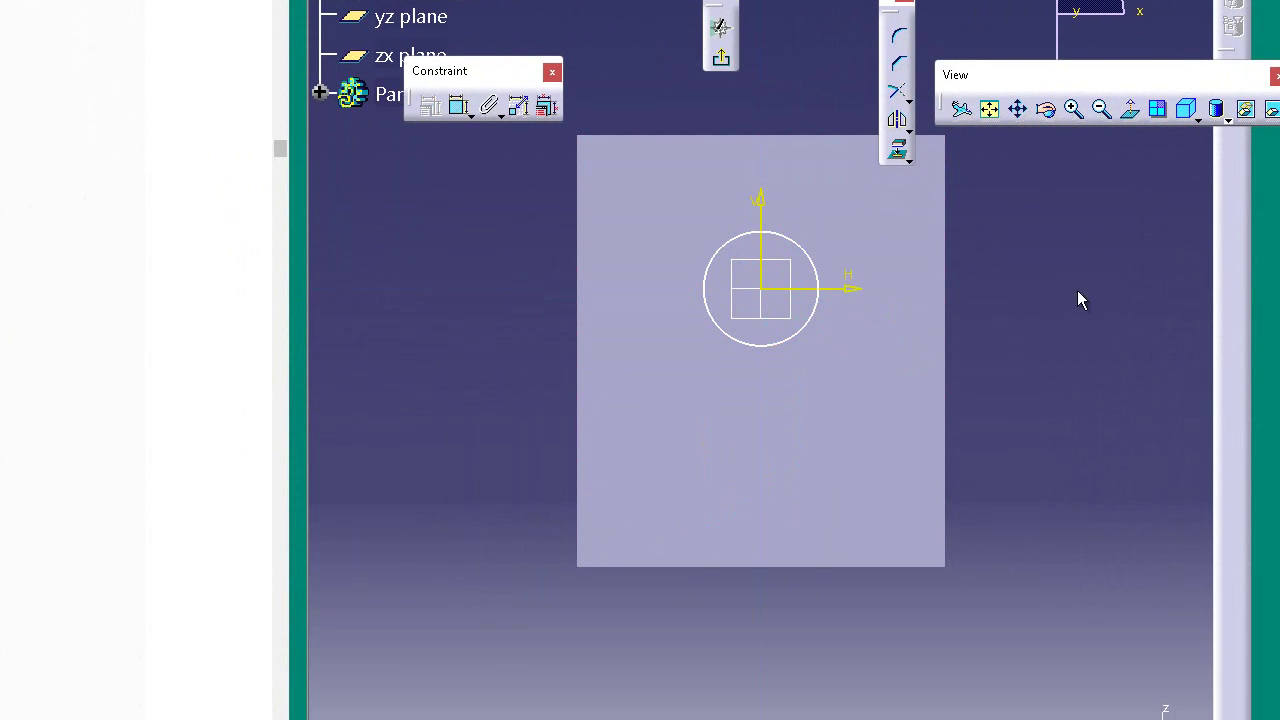
{"action": "left_click", "coordinate": [722, 63]}
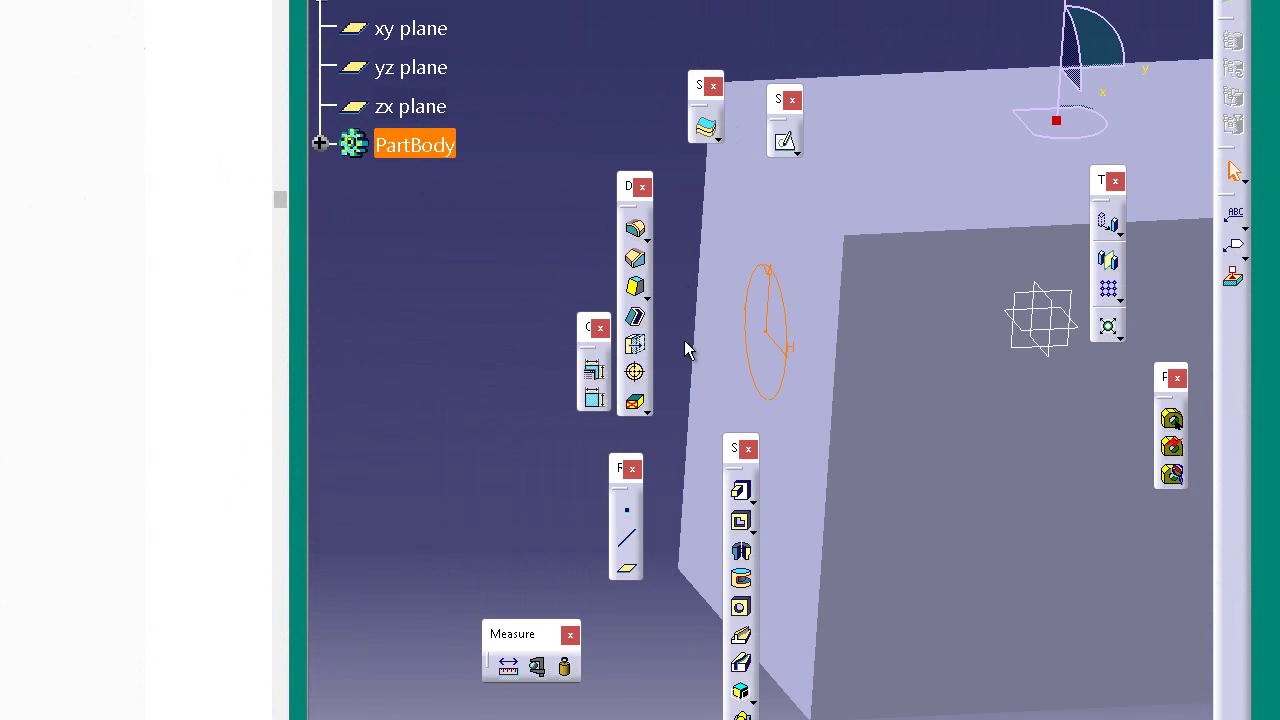
{"action": "left_click", "coordinate": [588, 130]}
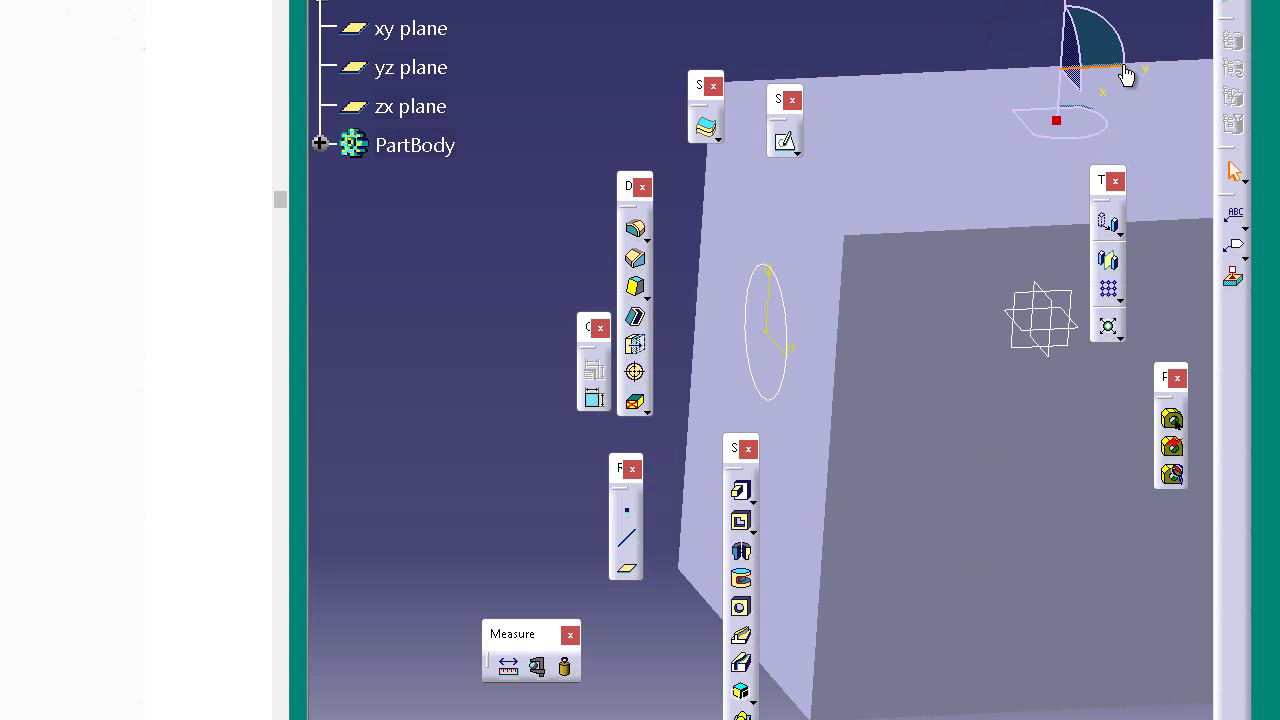
- Open a new sketch on the yz plane through the middle of the block
{"action": "left_click_drag", "start_coordinate": [1125, 75], "coordinate": [797, 103]}
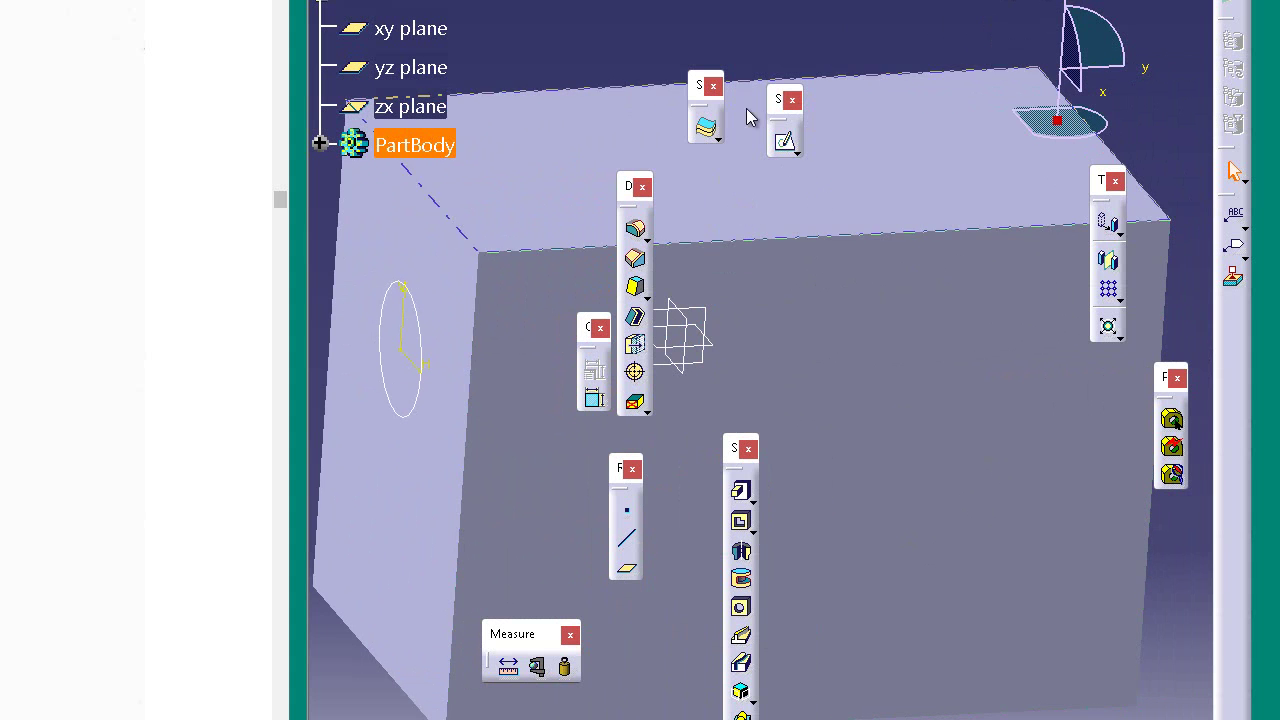
{"action": "left_click", "coordinate": [786, 147]}
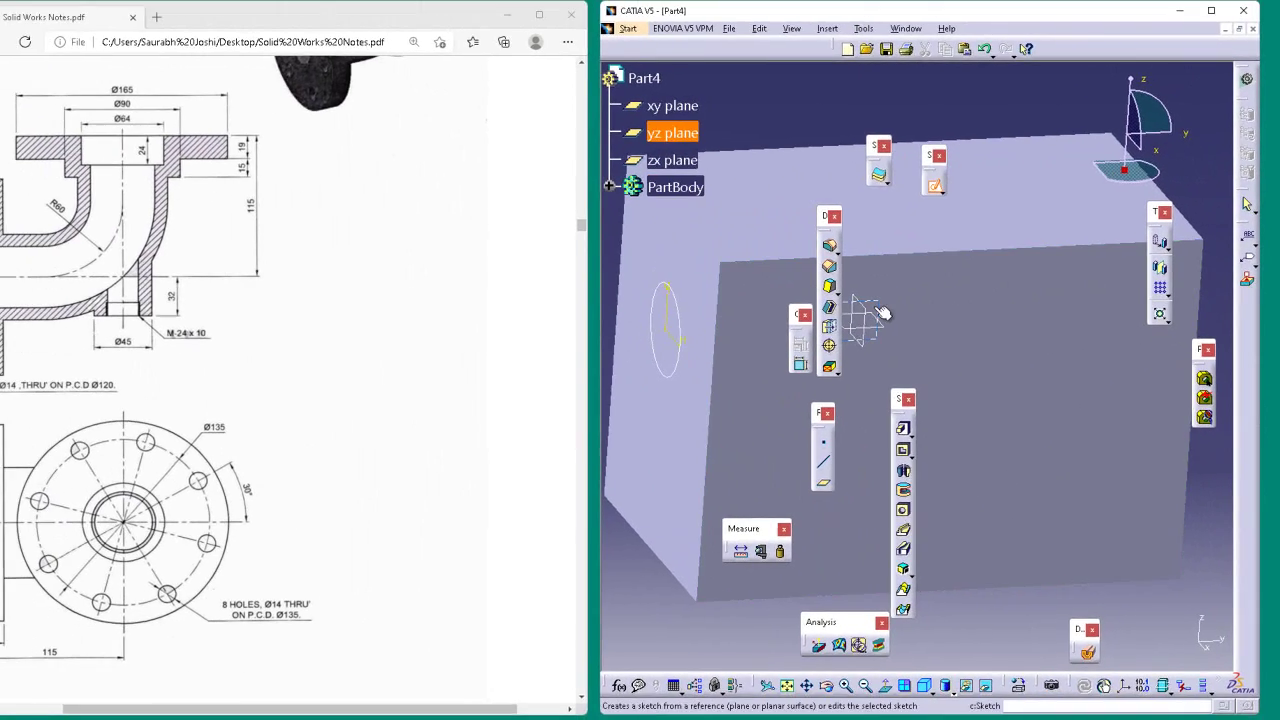
{"action": "left_click", "coordinate": [680, 332]}
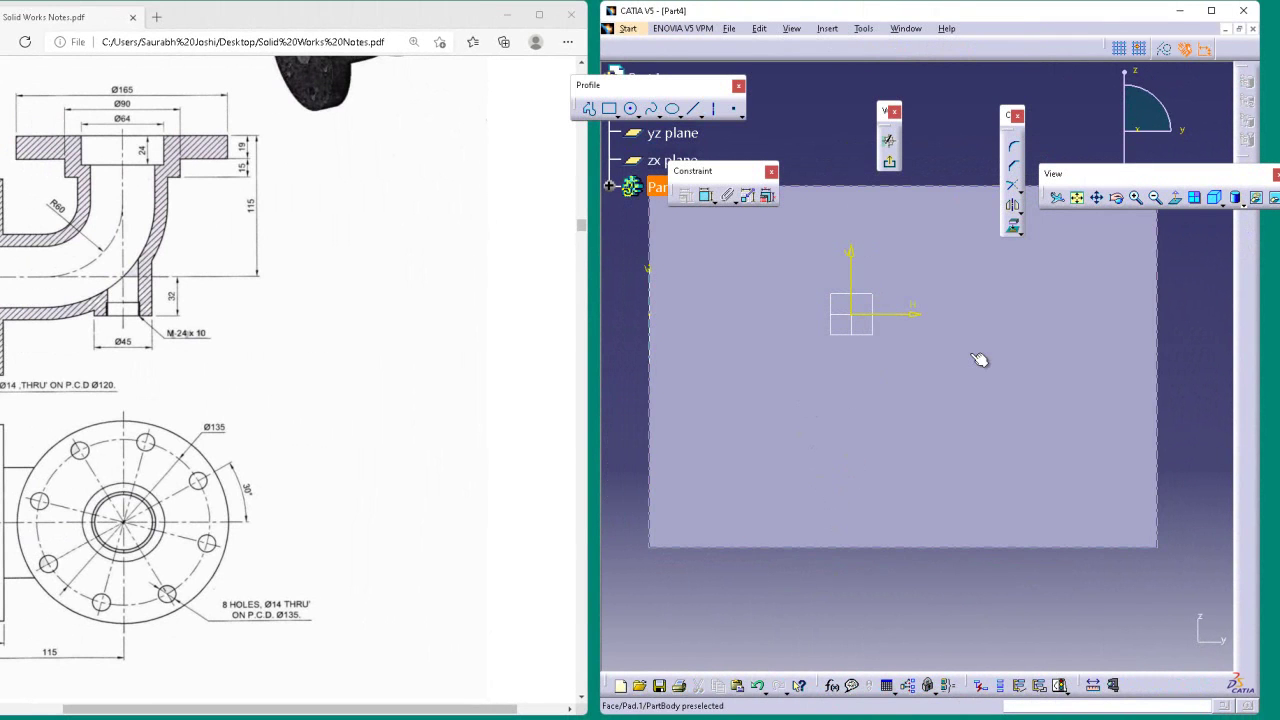
- Try to project the block's large front face onto the sketch plane and delete the projected outline
{"action": "left_click", "coordinate": [1020, 232]}
{"action": "left_click", "coordinate": [1039, 237]}
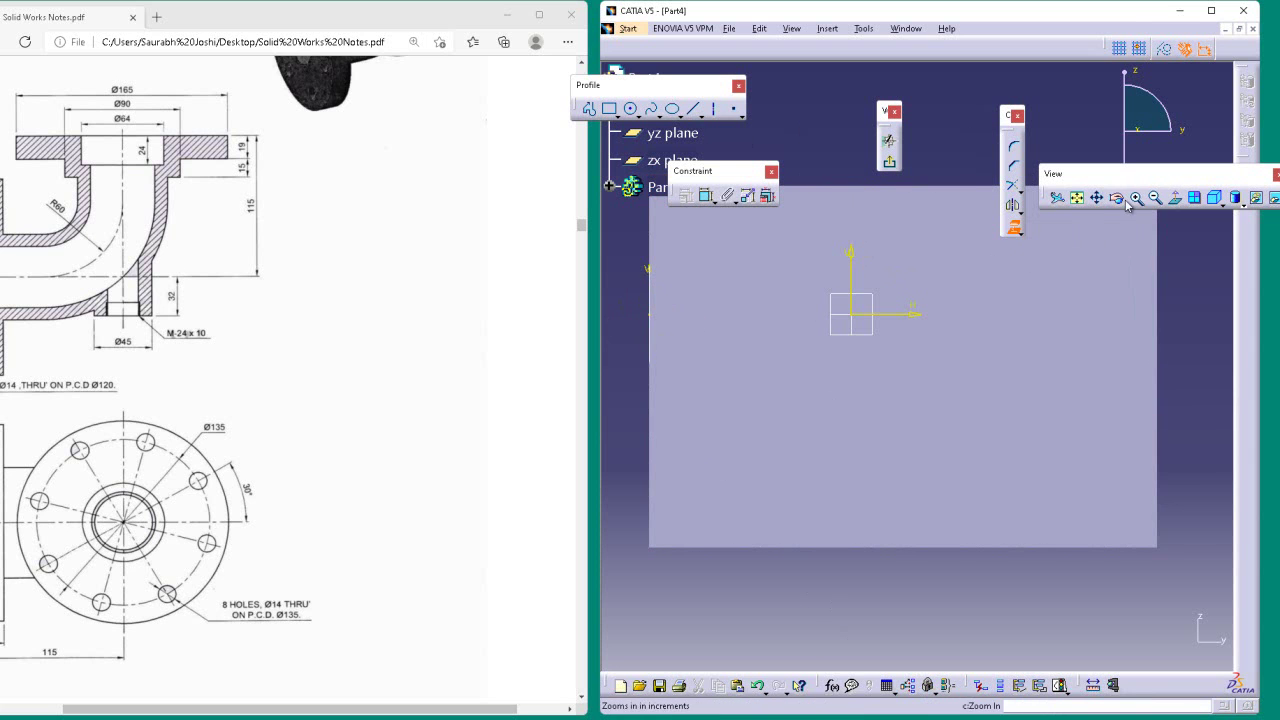
{"action": "middle_click_drag", "start_coordinate": [921, 243], "coordinate": [971, 288]}
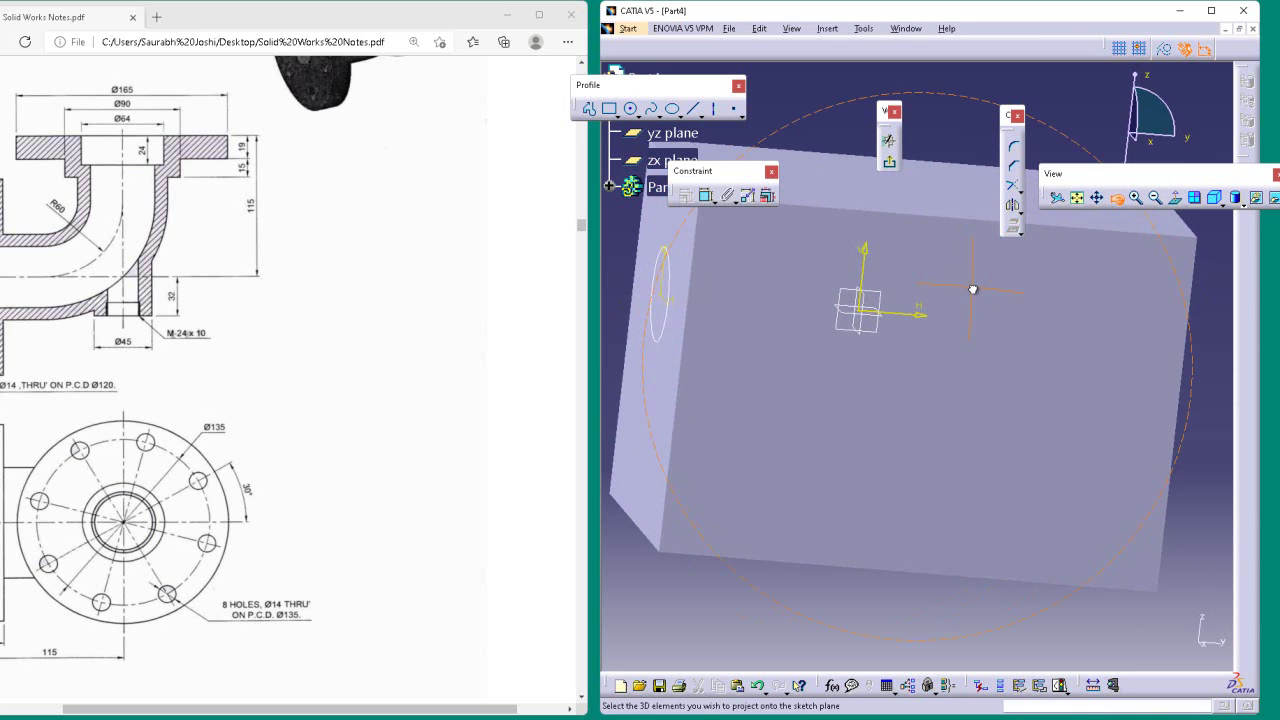
{"action": "left_click", "coordinate": [969, 288]}
{"action": "left_click", "coordinate": [801, 116]}
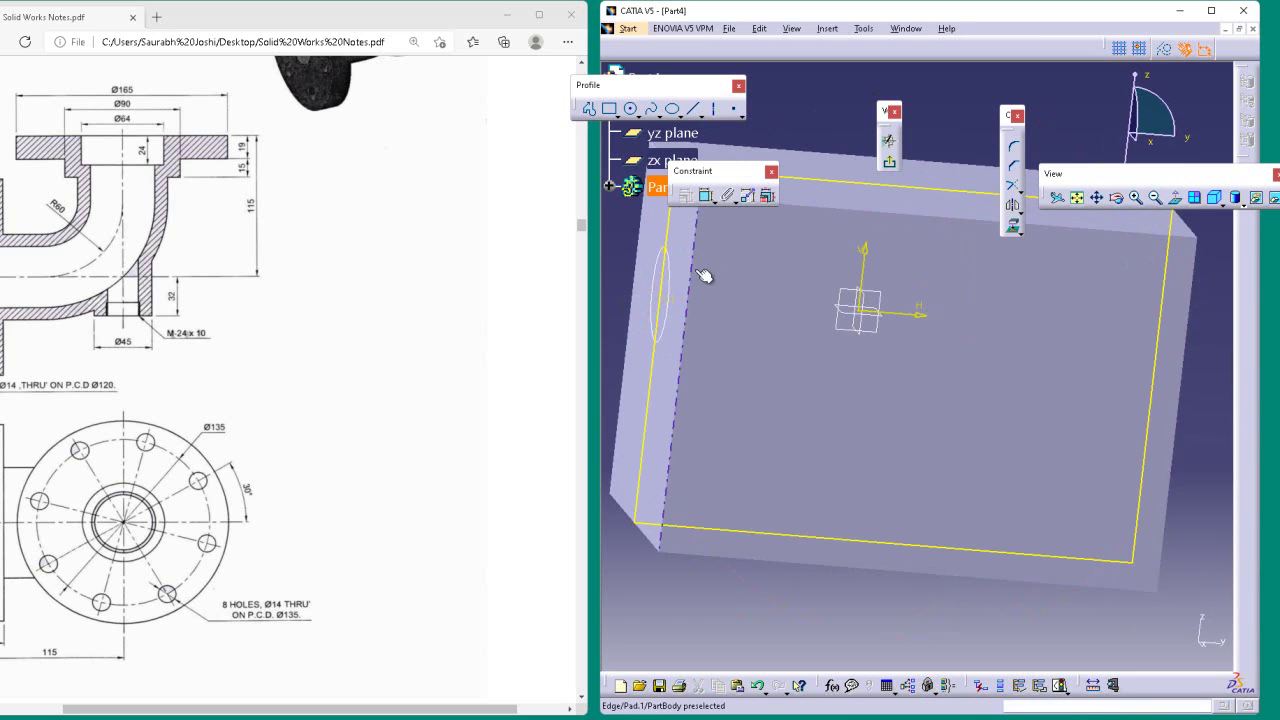
{"action": "left_click", "coordinate": [885, 205]}
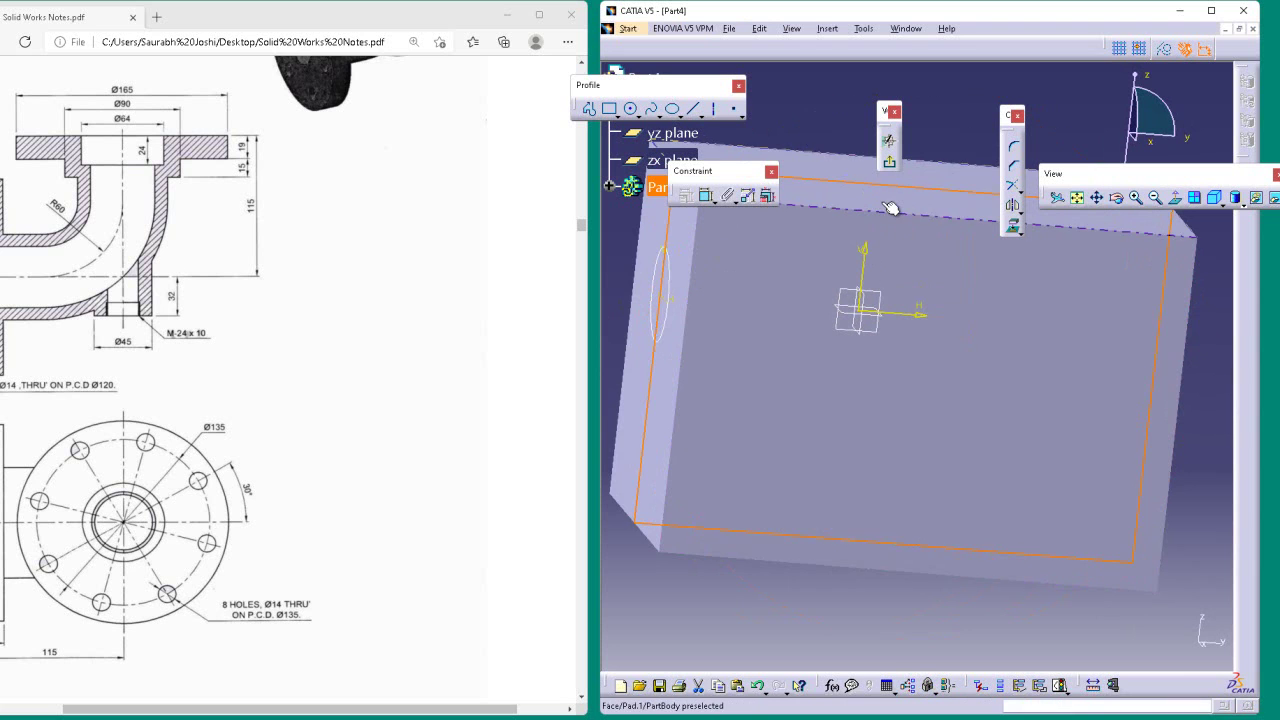
{"action": "key", "text": "Delete"}
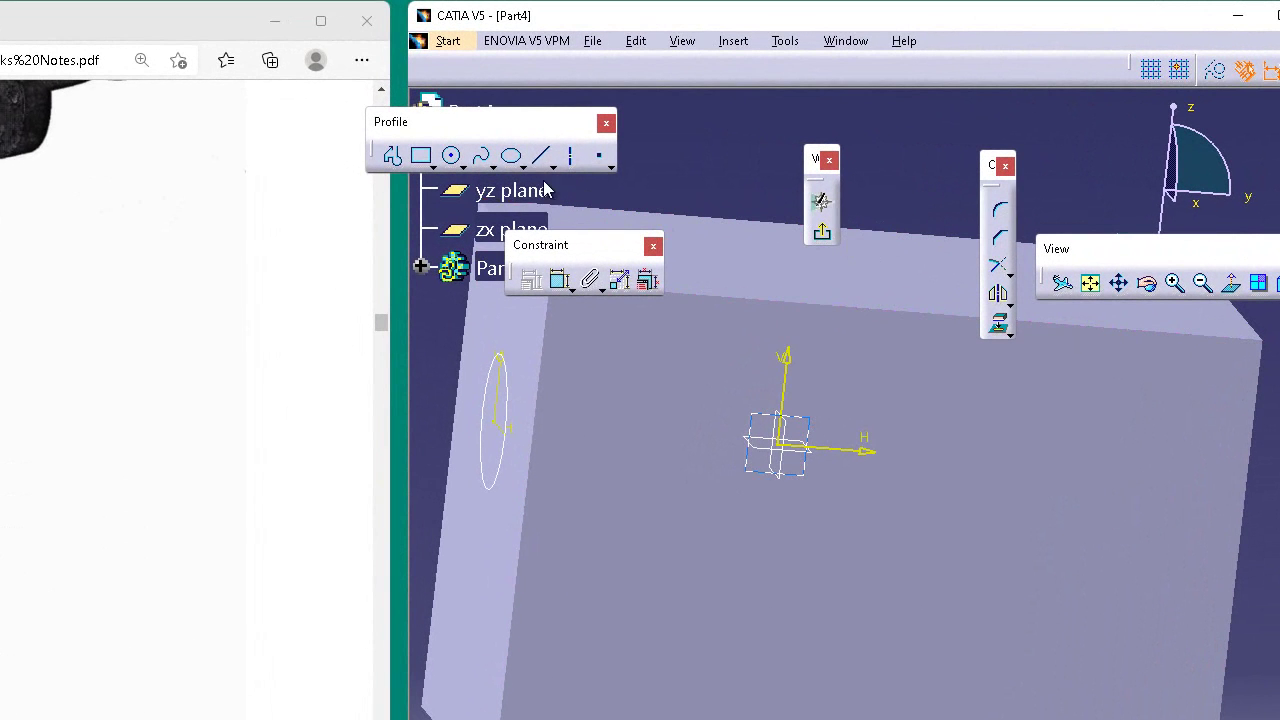
- Sketch an L-shaped profile with a horizontal line about 89 mm long and a vertical line rising above the block's upper face
{"action": "left_click", "coordinate": [392, 156]}
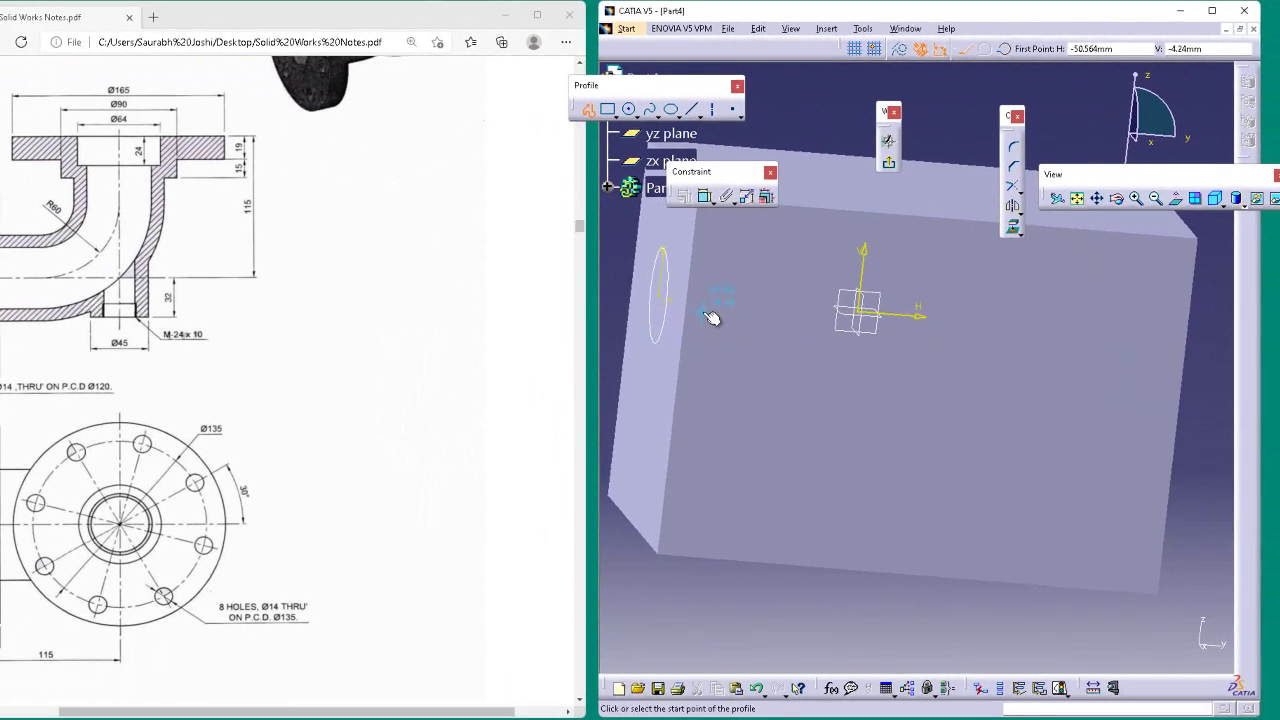
{"action": "left_click", "coordinate": [576, 457]}
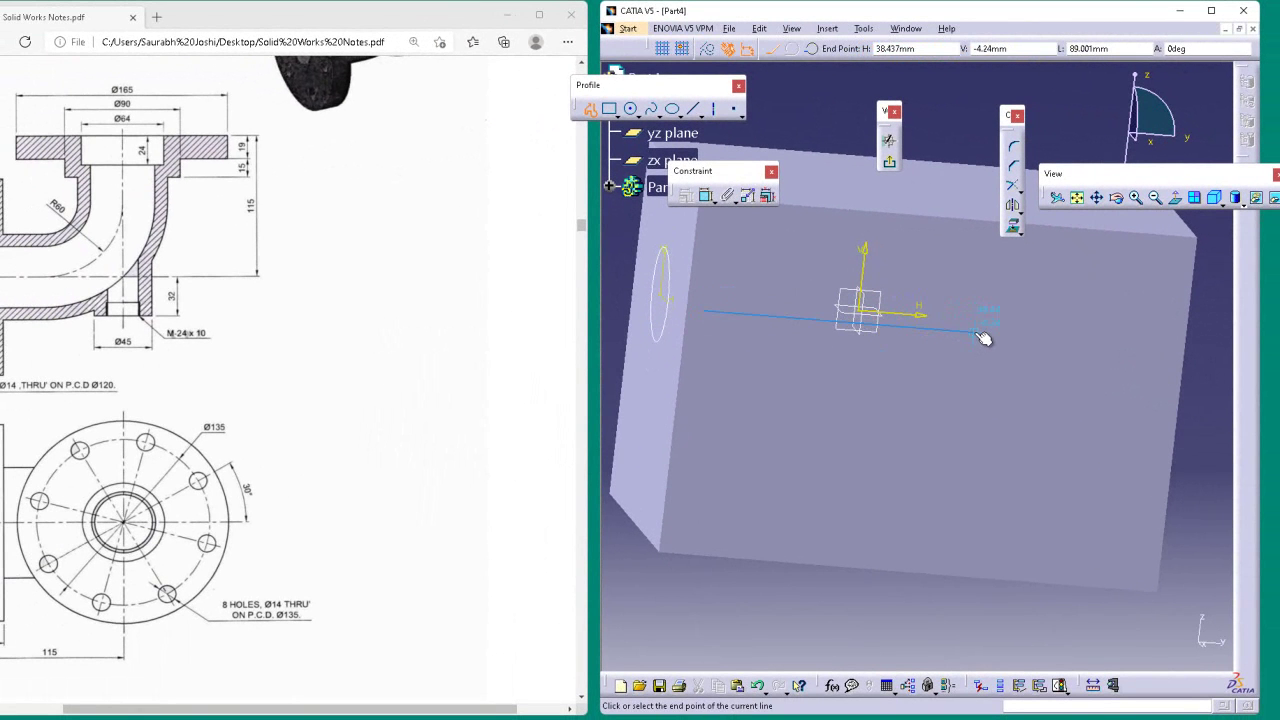
{"action": "left_click", "coordinate": [976, 333]}
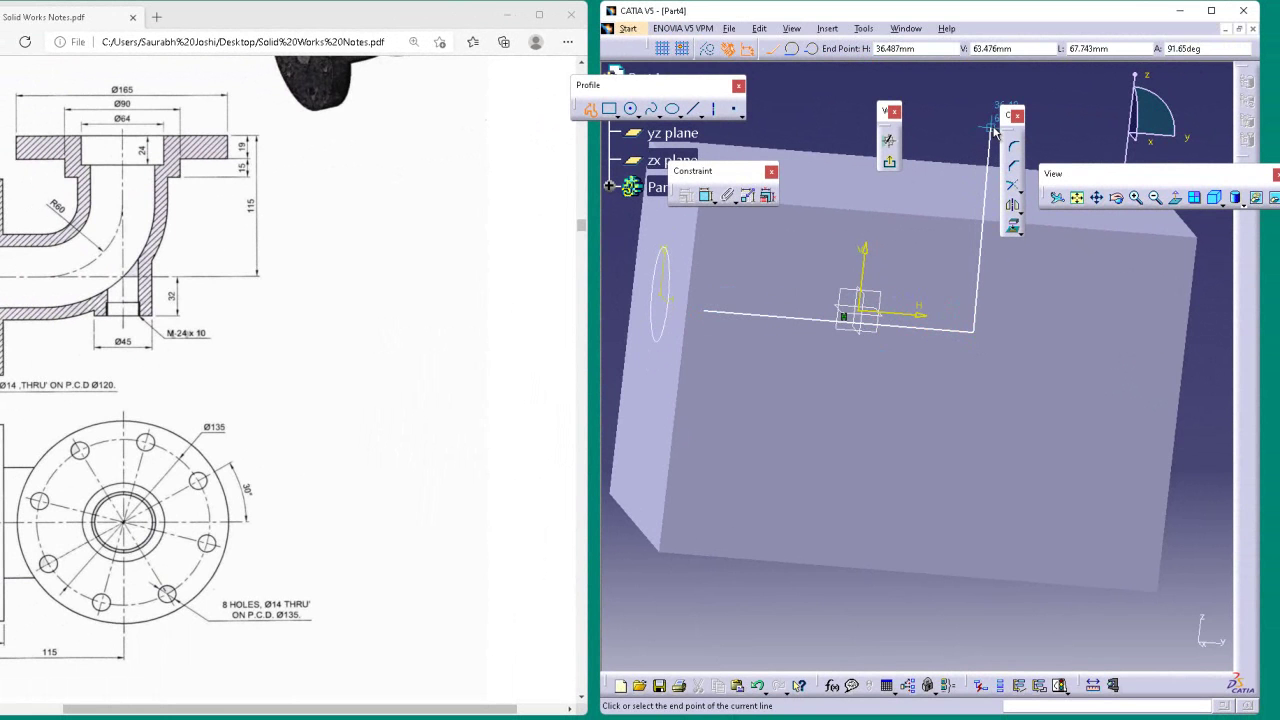
{"action": "mouse_move", "coordinate": [1010, 117]}
{"action": "left_mouse_down"}
{"action": "mouse_move", "coordinate": [1136, 126]}
{"action": "mouse_move", "coordinate": [1122, 310]}
{"action": "mouse_move", "coordinate": [1135, 345]}
{"action": "left_mouse_up"}
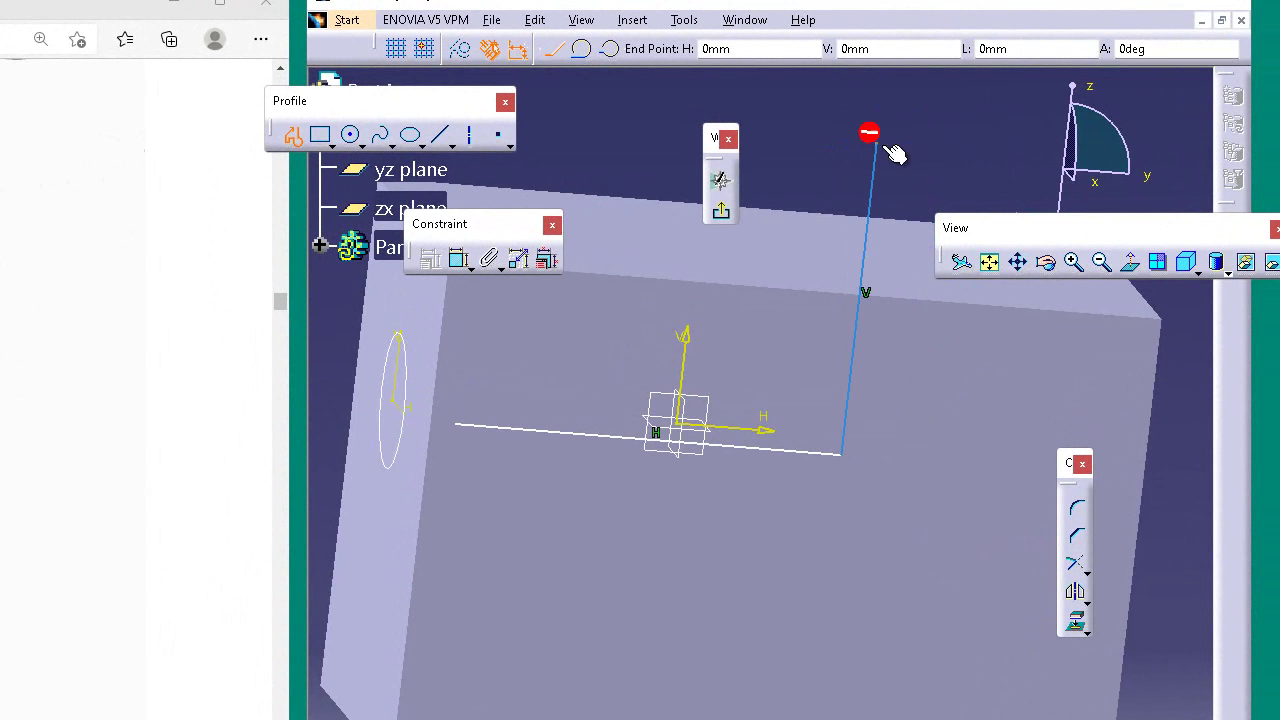
{"action": "left_click", "coordinate": [877, 146]}
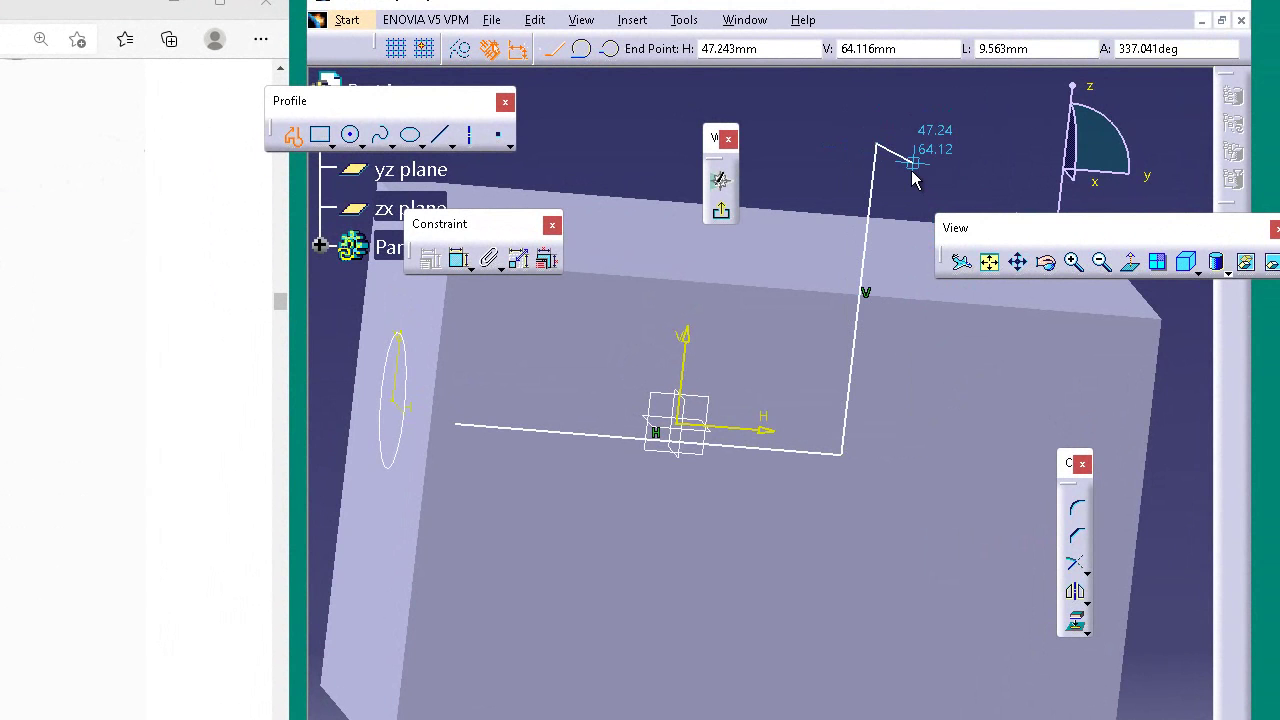
{"action": "key", "text": "Escape"}
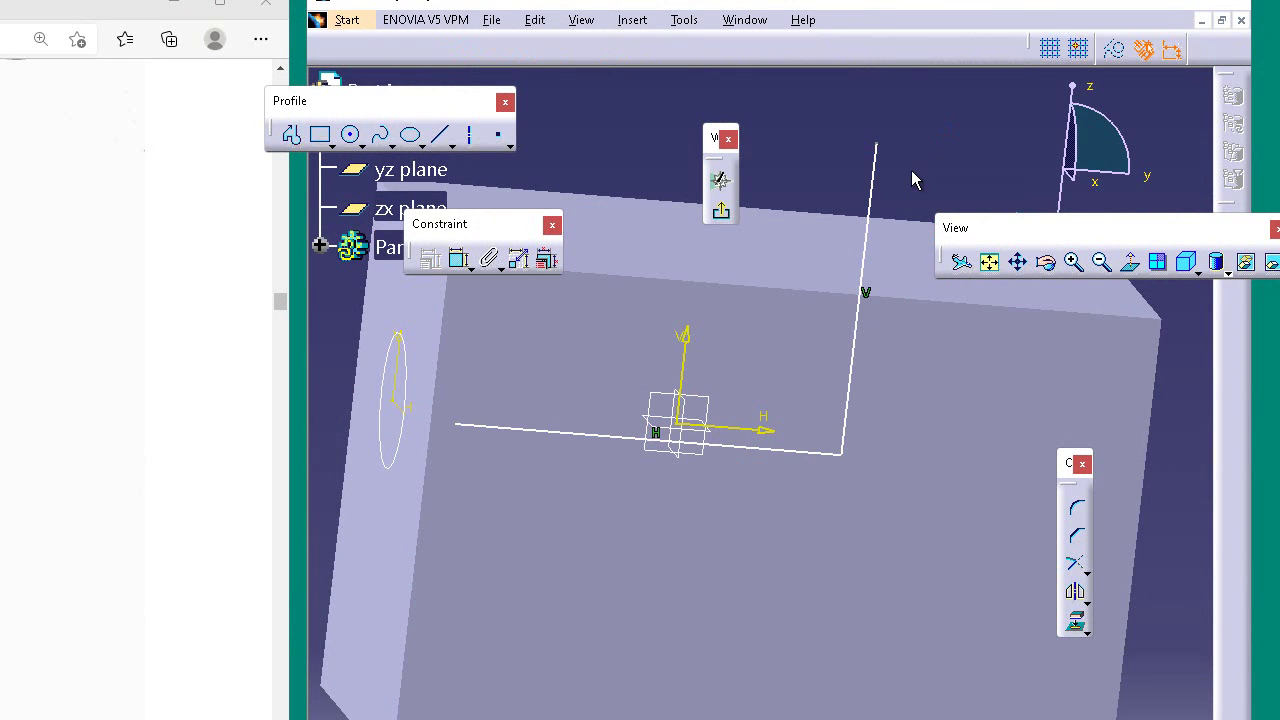
- Constrain the free end of the horizontal line with Coincidence to the circle on the block's side face
{"action": "left_click", "coordinate": [457, 425]}
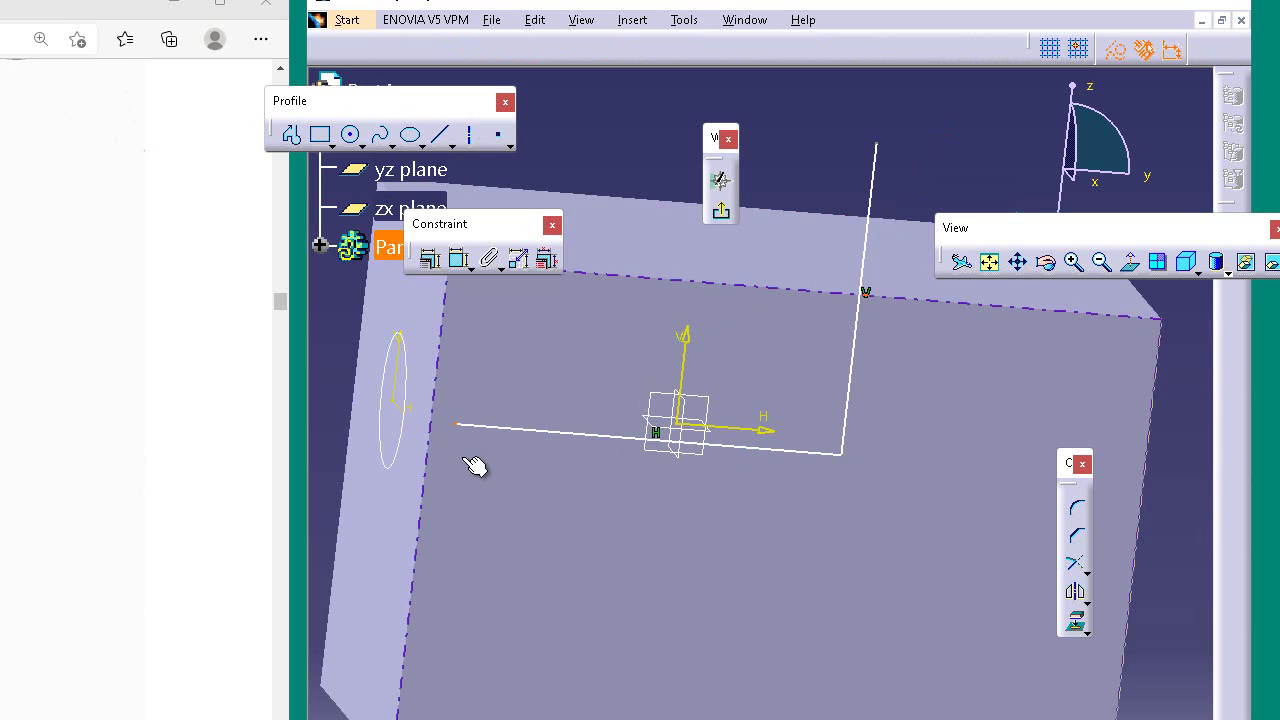
{"action": "left_click", "coordinate": [415, 415], "text": "ctrl"}
{"action": "left_click", "coordinate": [432, 260]}
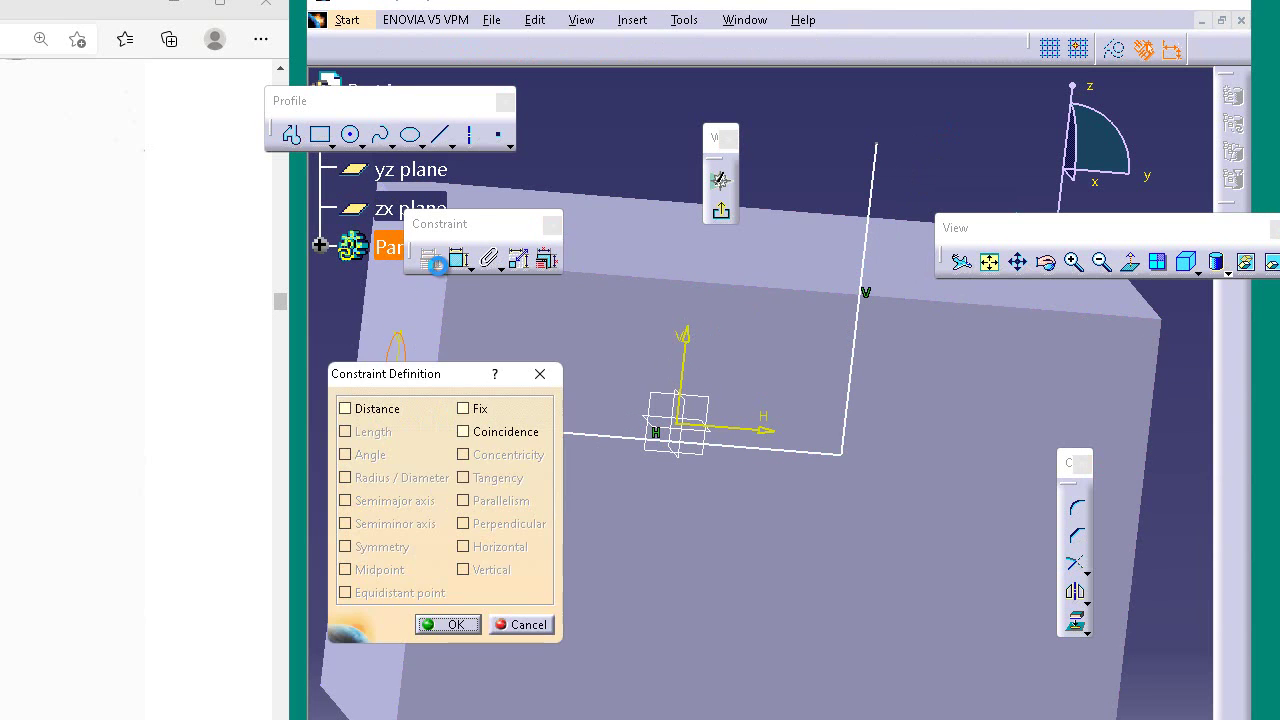
{"action": "left_click", "coordinate": [466, 432]}
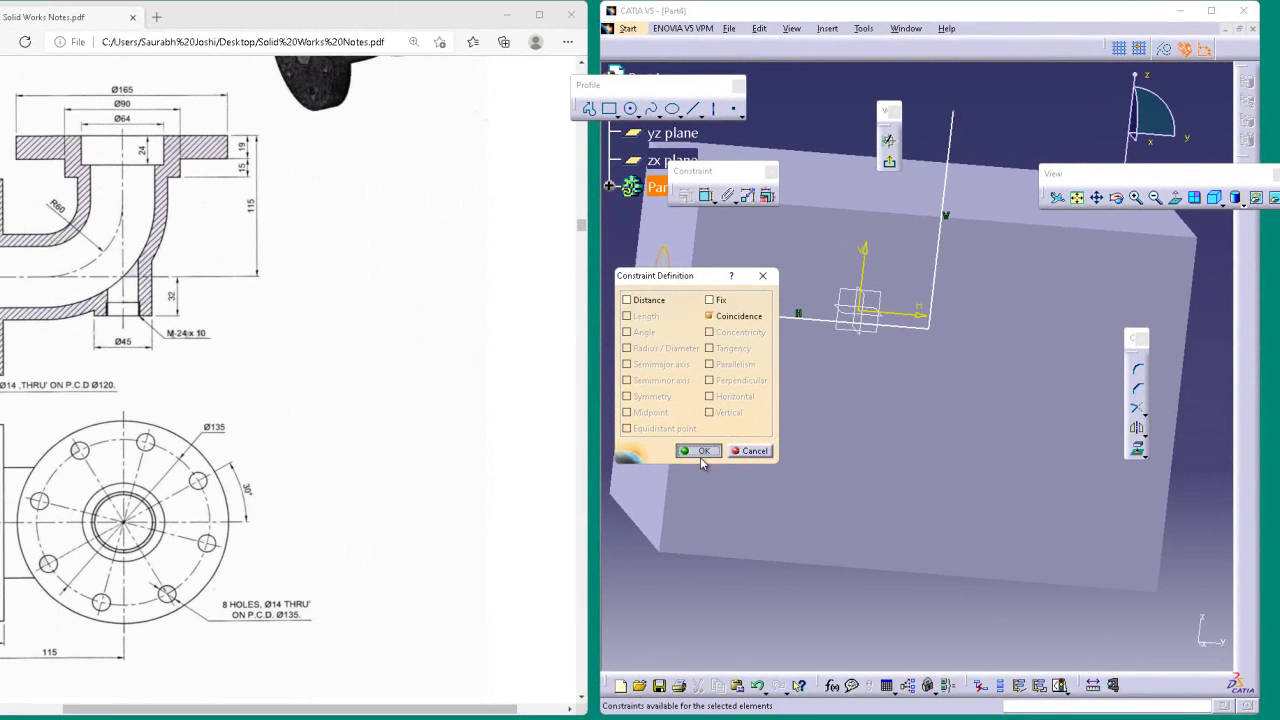
{"action": "left_click", "coordinate": [447, 624]}
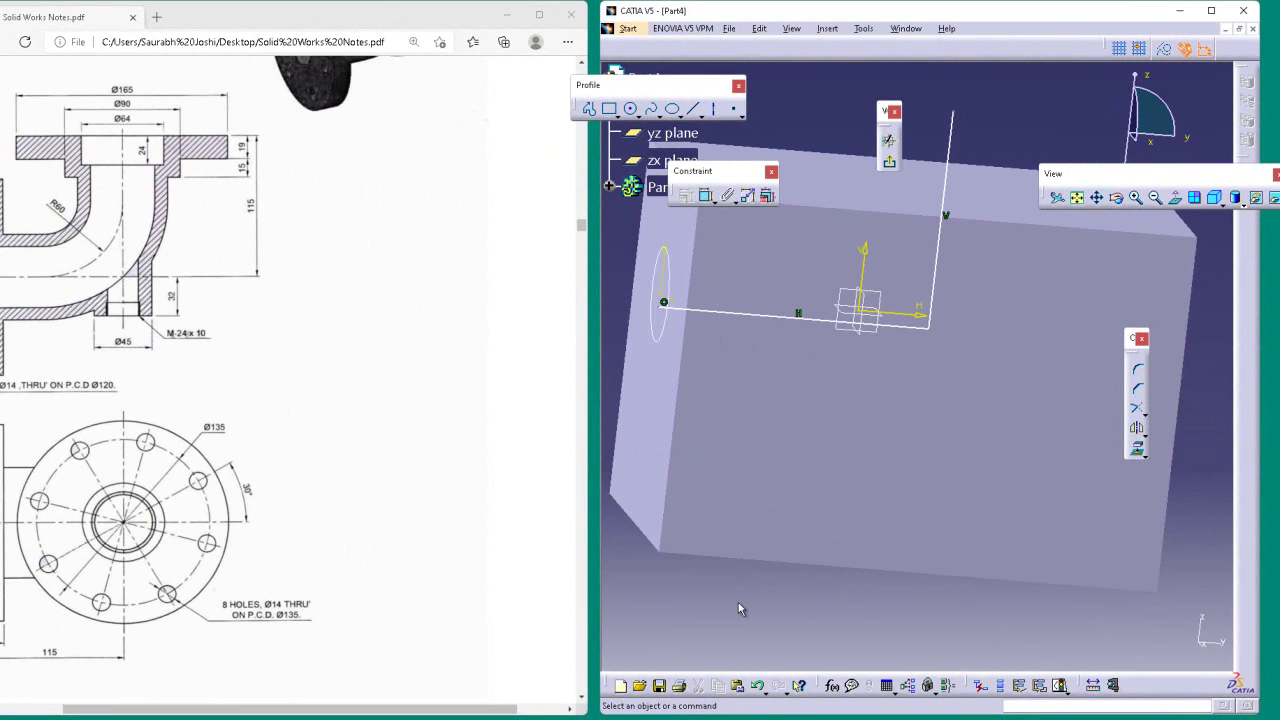
- Round the corner between the horizontal and vertical lines with a radius of about 31 mm and exit the sketch
{"action": "left_click", "coordinate": [1137, 370]}
{"action": "left_click", "coordinate": [908, 325]}
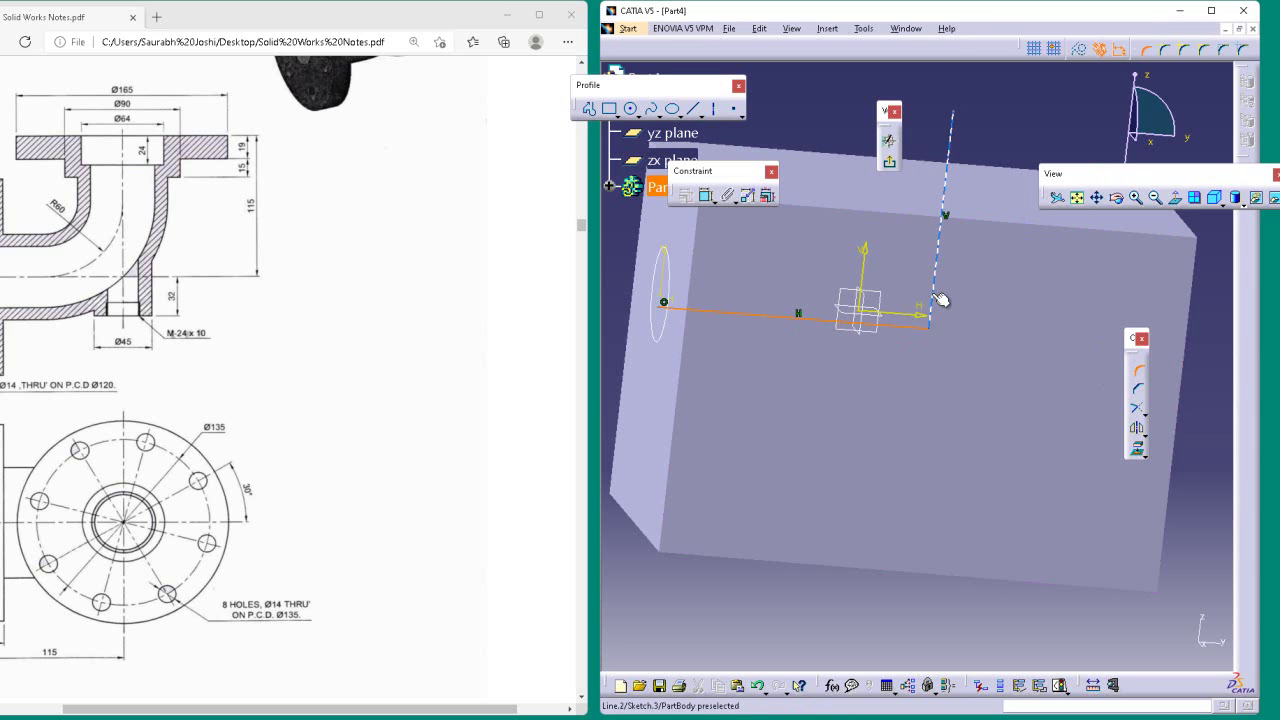
{"action": "left_click", "coordinate": [937, 298]}
{"action": "left_click", "coordinate": [902, 310]}
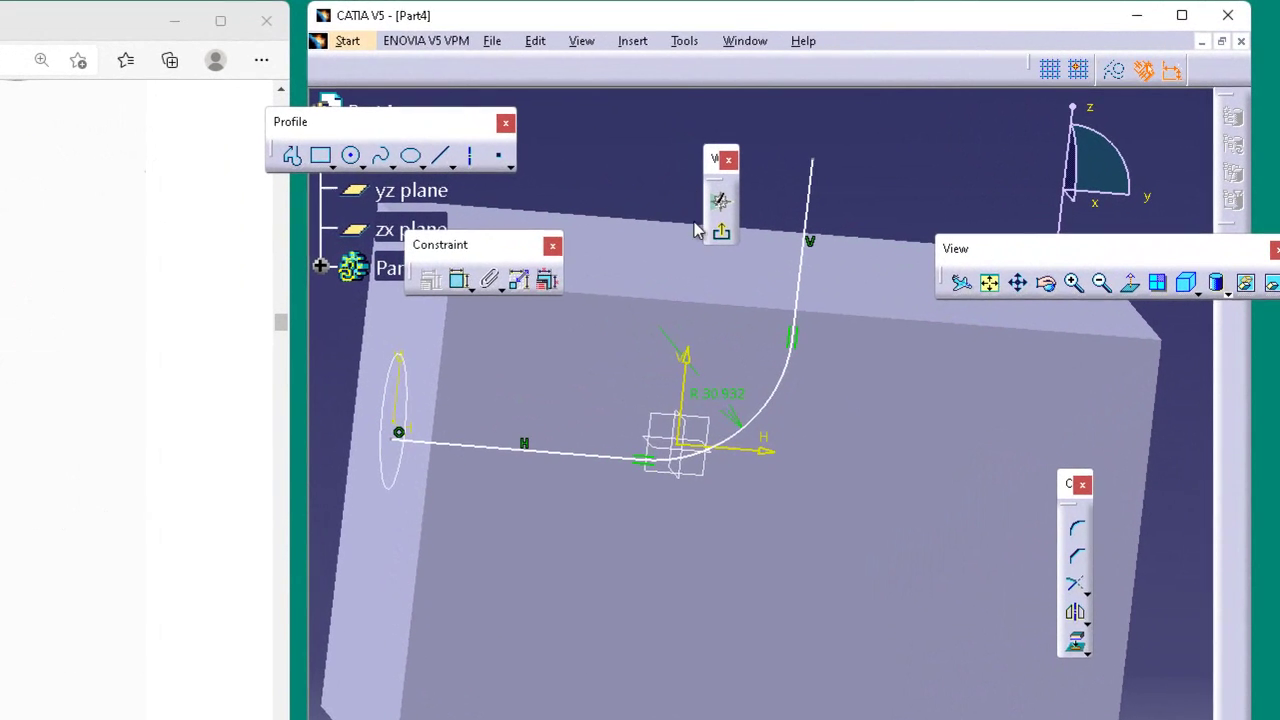
{"action": "left_click", "coordinate": [721, 231]}
- Cut a Slot through the block using the side-face circle as profile and the rounded path as center curve, and maximize the program window
{"action": "left_click", "coordinate": [917, 151]}
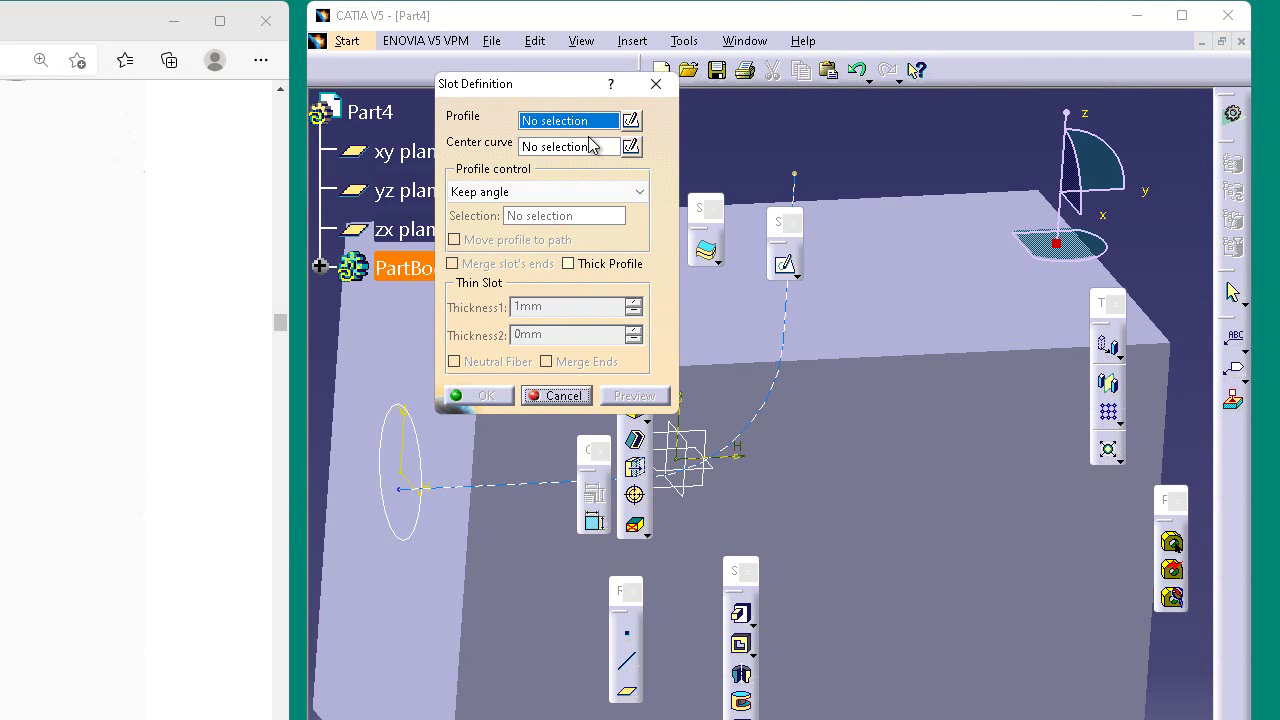
{"action": "left_click_drag", "start_coordinate": [561, 88], "coordinate": [917, 117]}
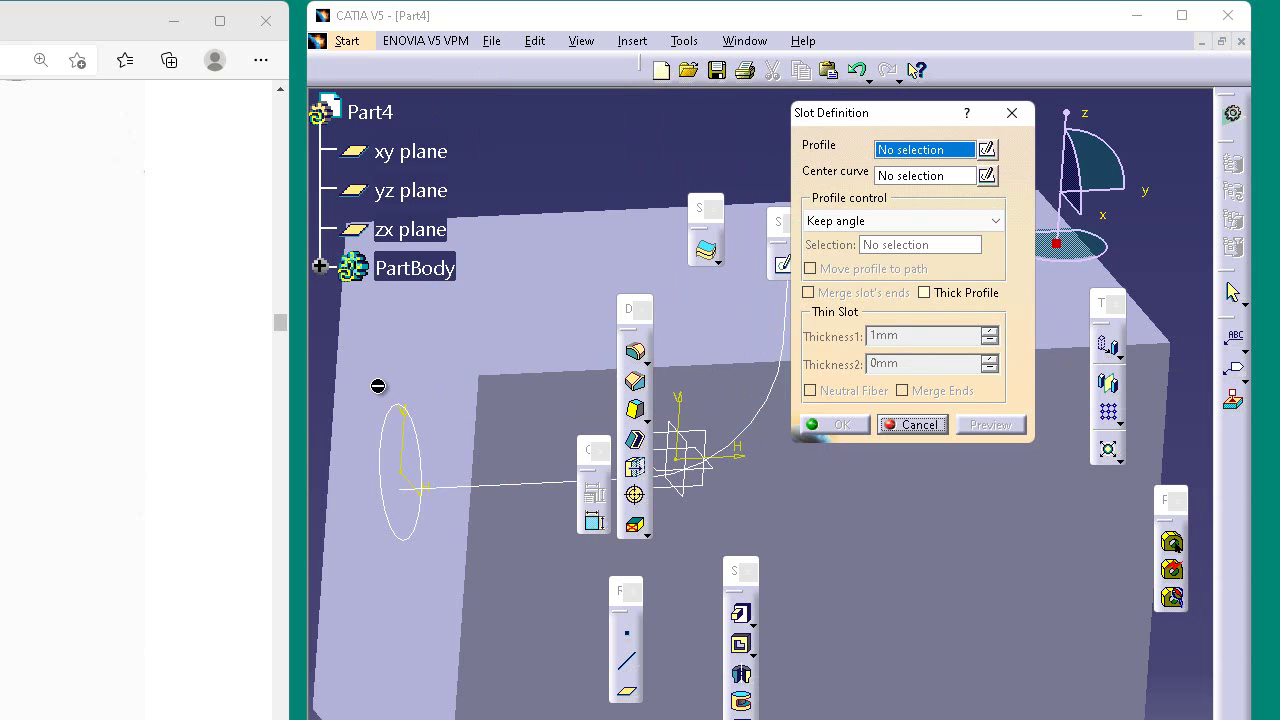
{"action": "left_click", "coordinate": [418, 425]}
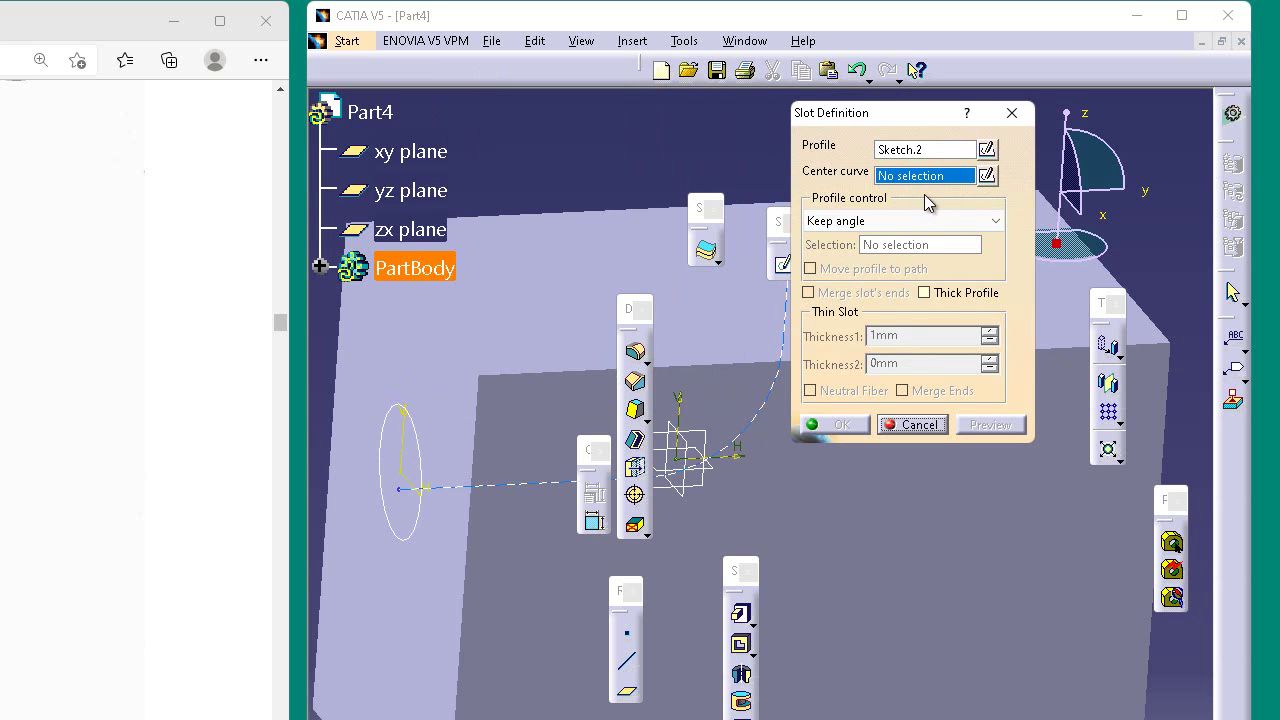
{"action": "left_click", "coordinate": [560, 488]}
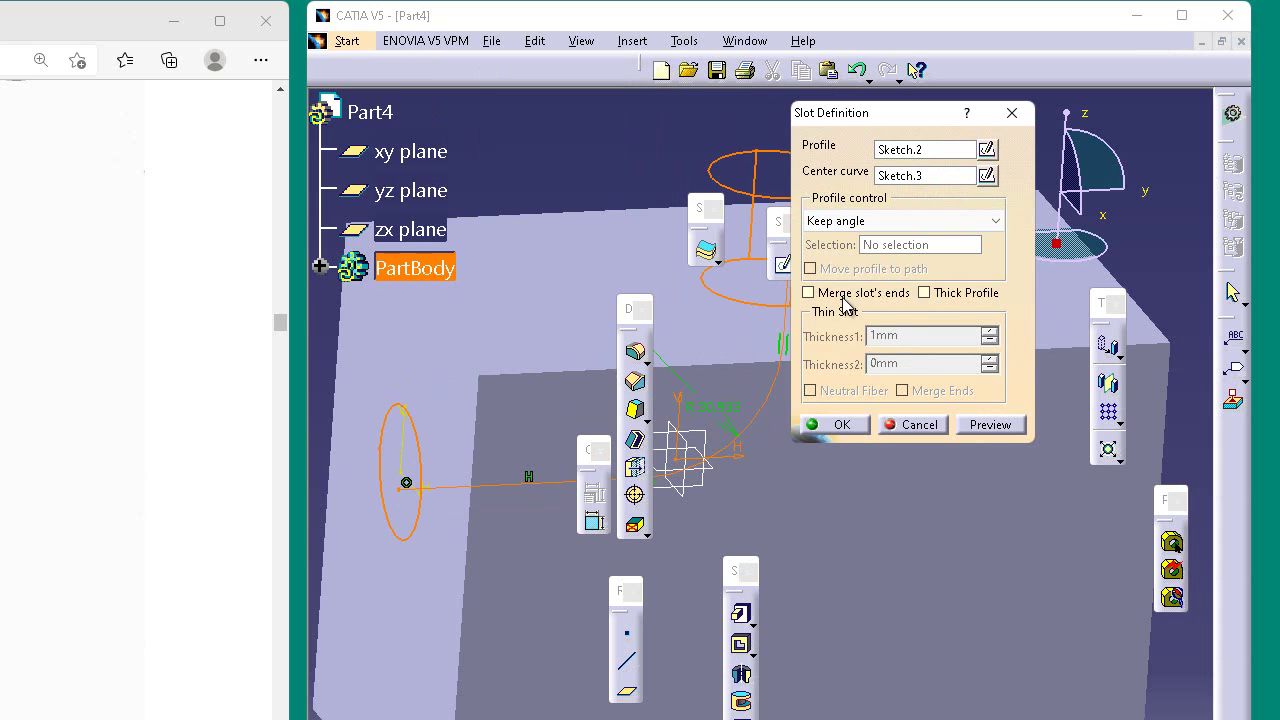
{"action": "left_click", "coordinate": [1016, 425]}
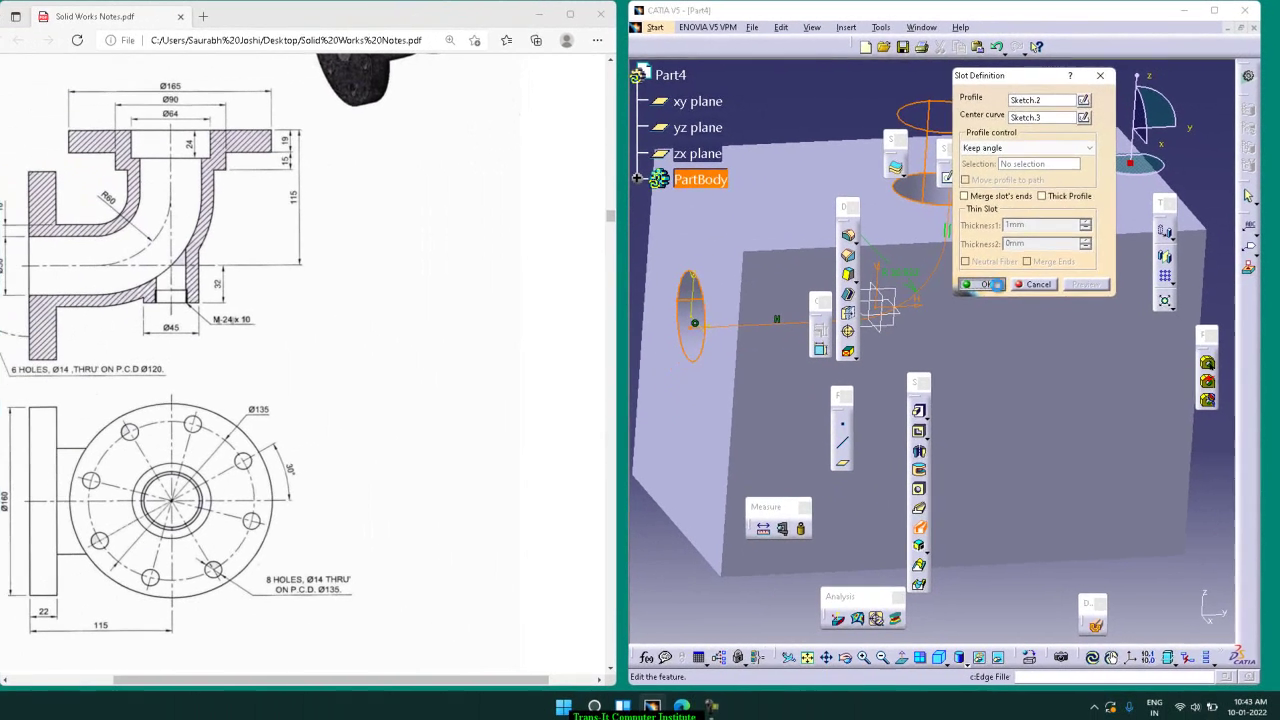
{"action": "left_click", "coordinate": [845, 426]}
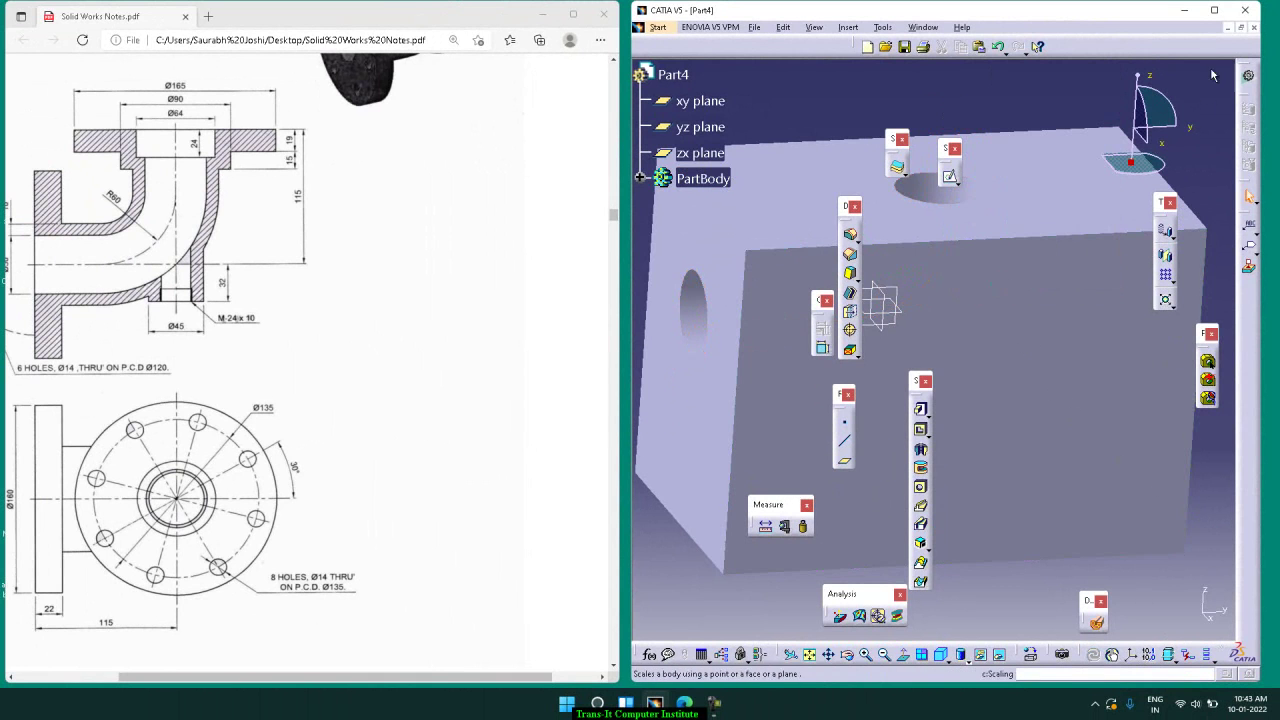
{"action": "left_click", "coordinate": [1216, 11]}
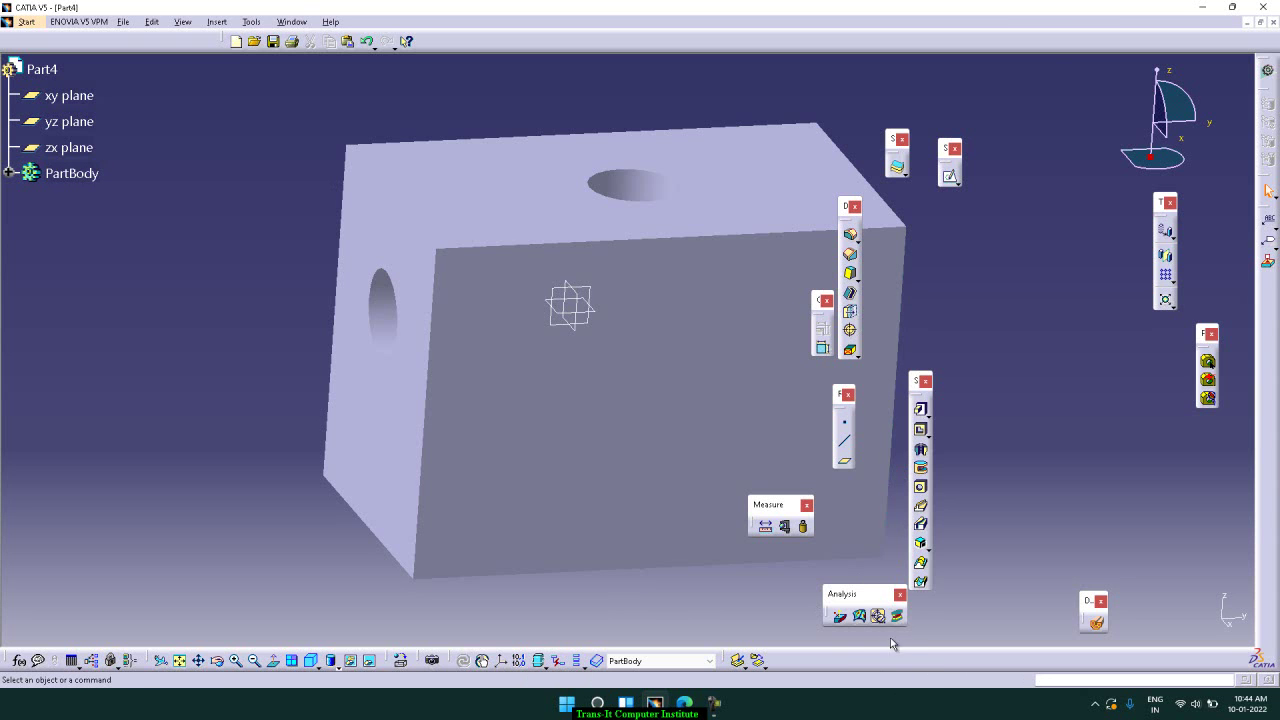
{"action": "right_click", "coordinate": [886, 670]}
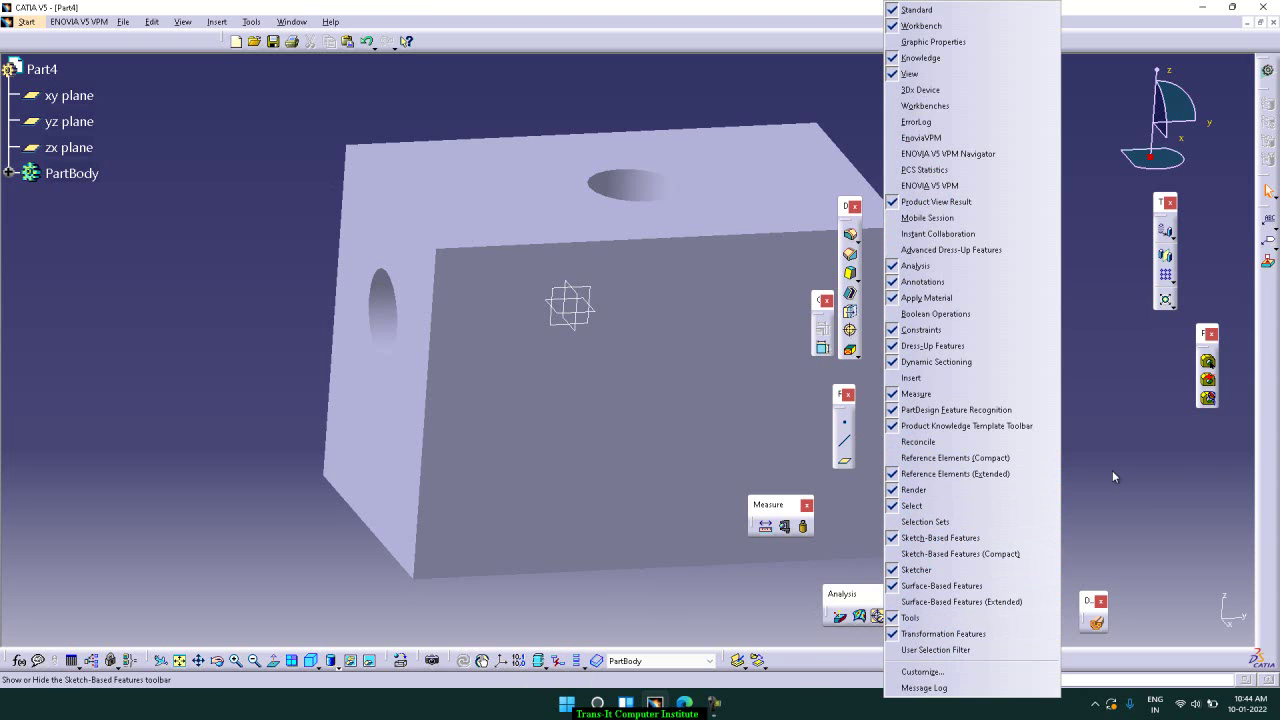
{"action": "right_click", "coordinate": [1270, 443]}
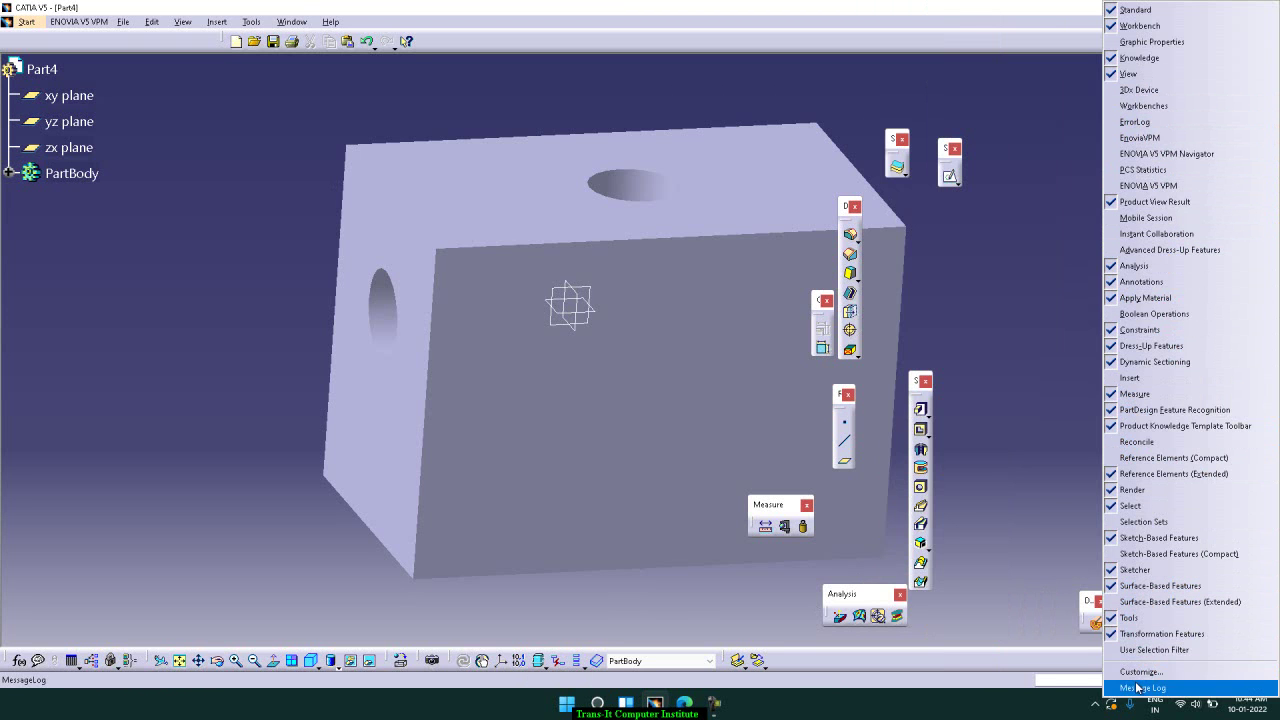
{"action": "left_click", "coordinate": [1065, 398]}
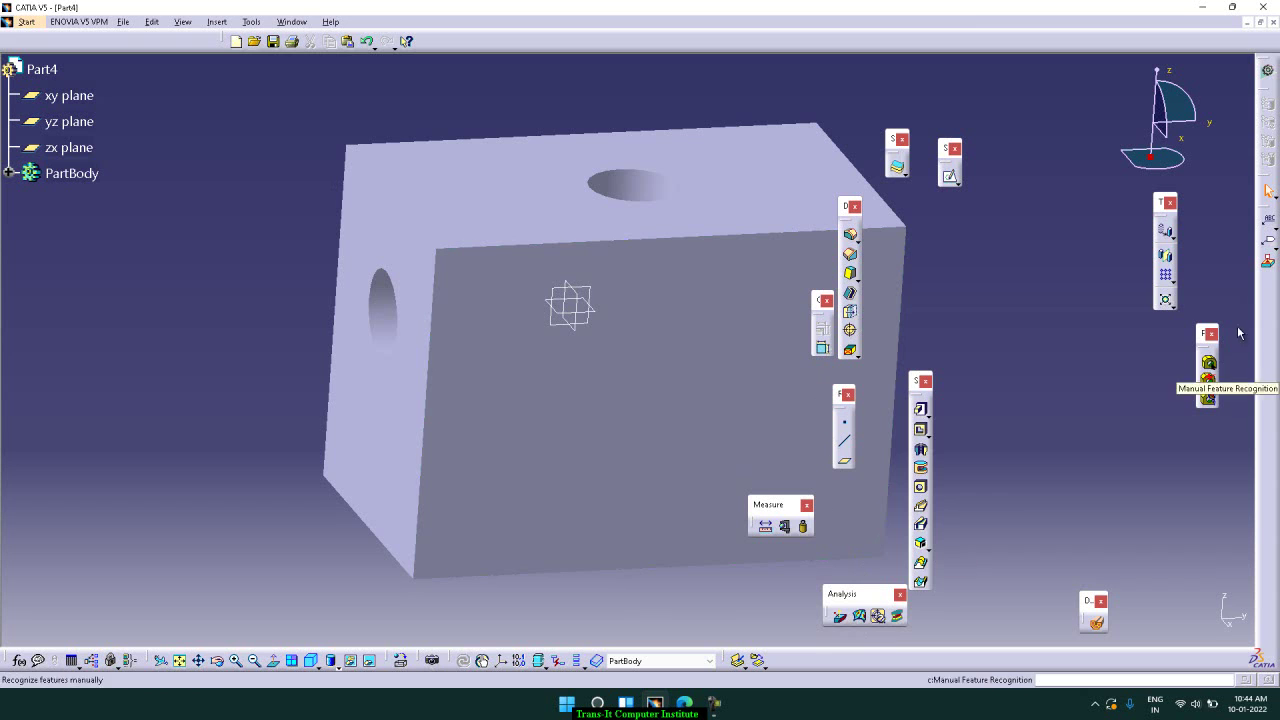
{"action": "left_click", "coordinate": [1174, 306]}
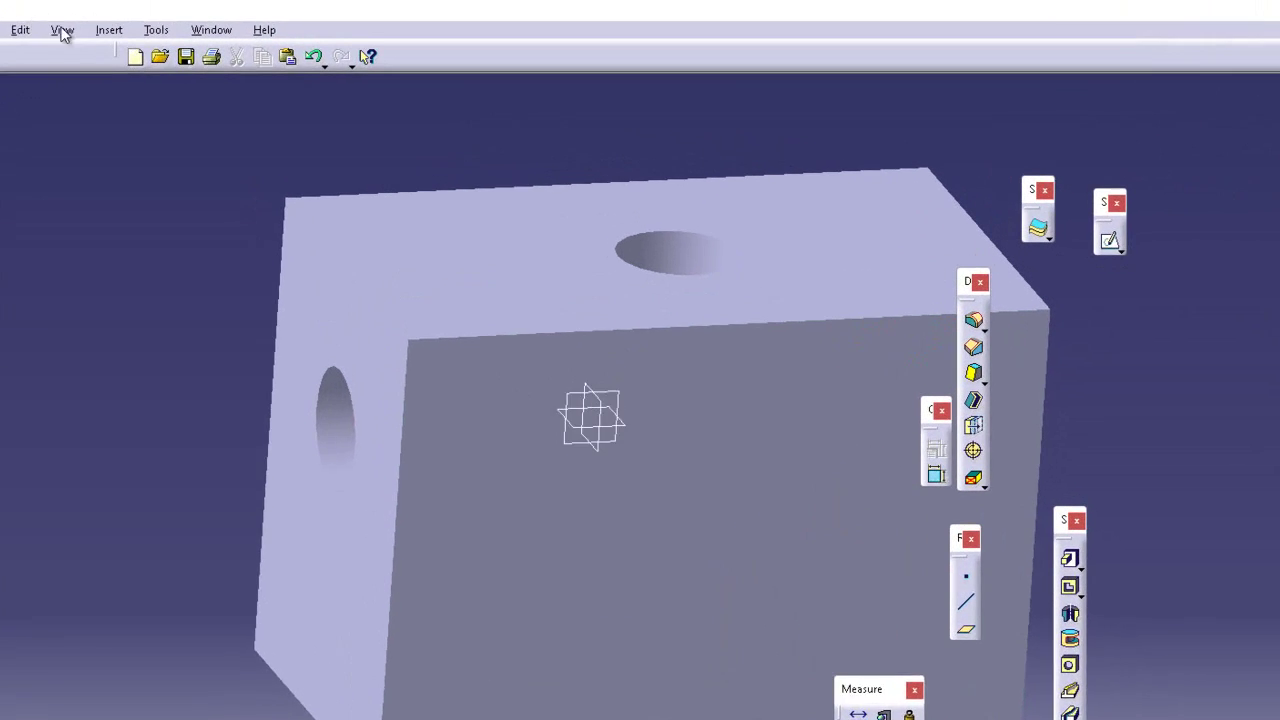
{"action": "left_click", "coordinate": [109, 30]}
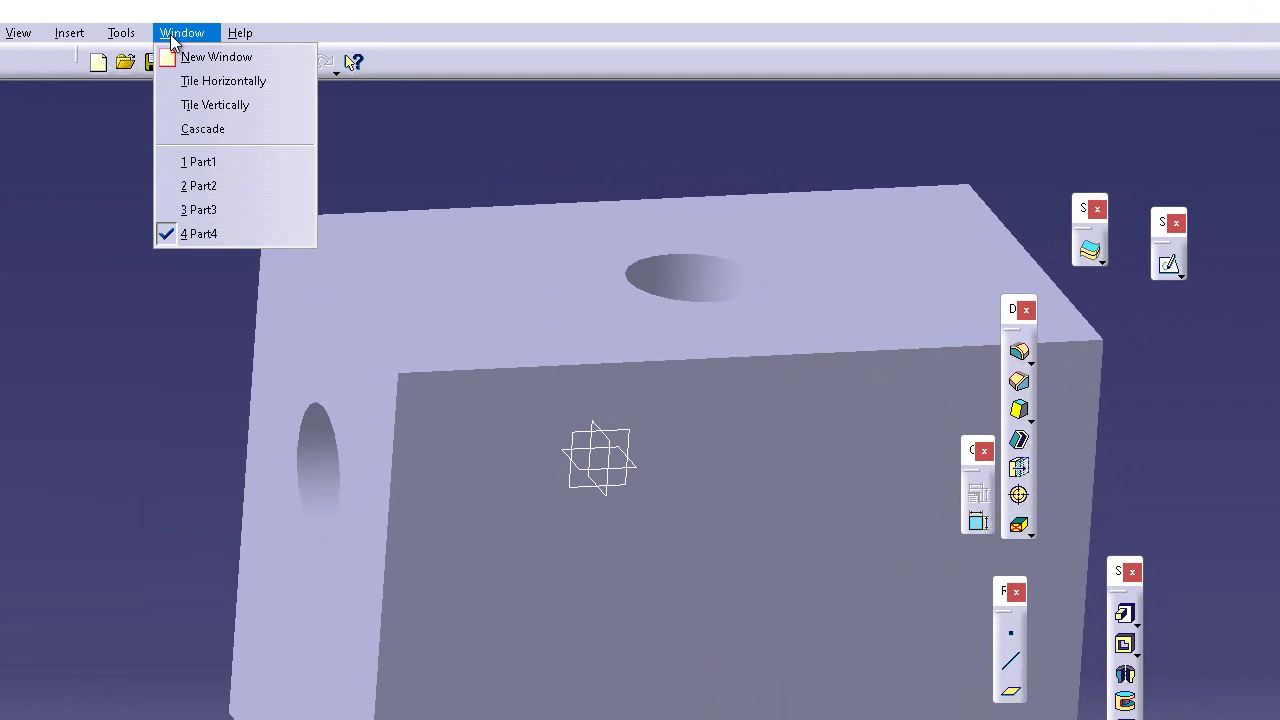
{"action": "mouse_move", "coordinate": [122, 38]}
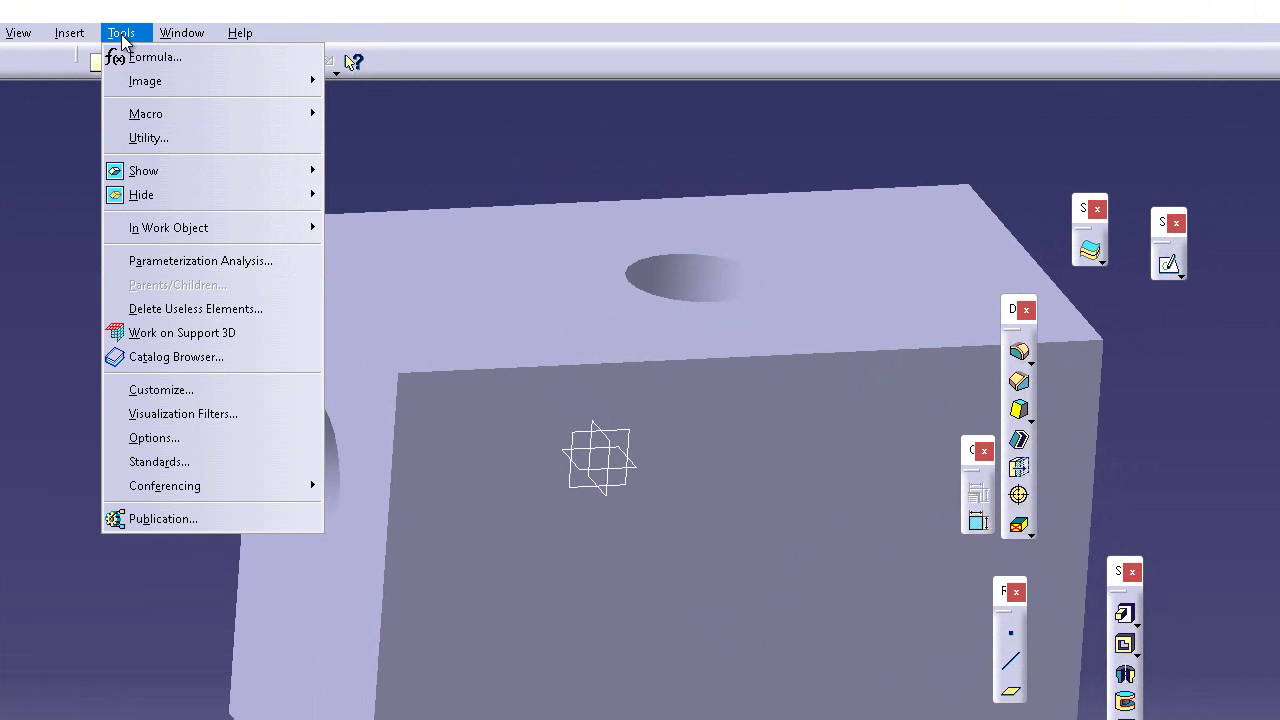
{"action": "mouse_move", "coordinate": [33, 40]}
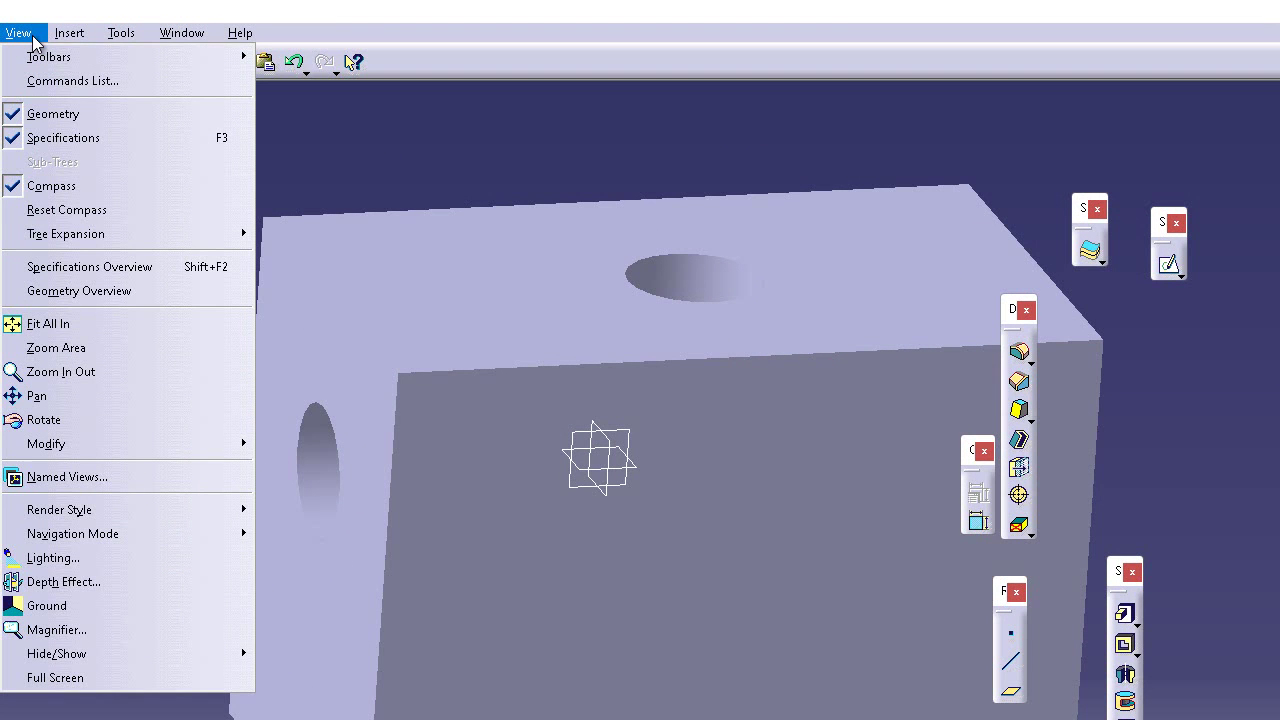
{"action": "left_click", "coordinate": [450, 204]}
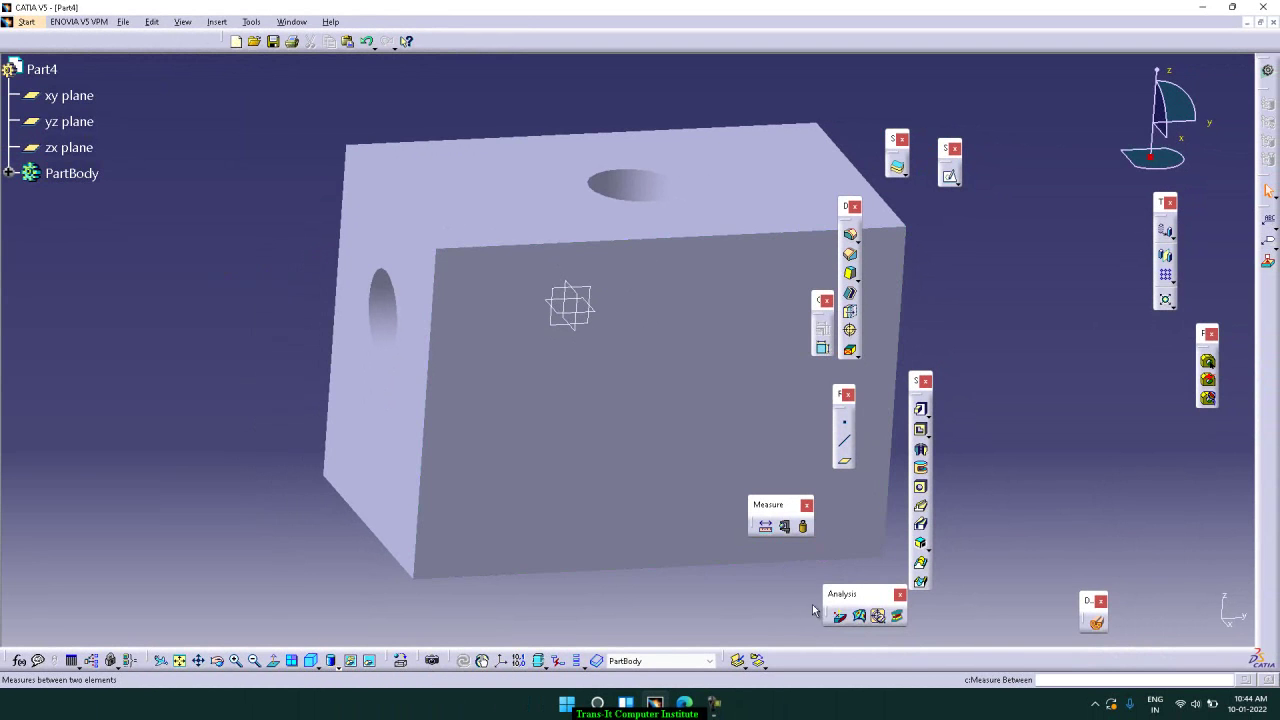
- Start Dynamic Sectioning, snap the section plane to the block's long side face, and bring the face with the hole into view
{"action": "left_click", "coordinate": [834, 472]}
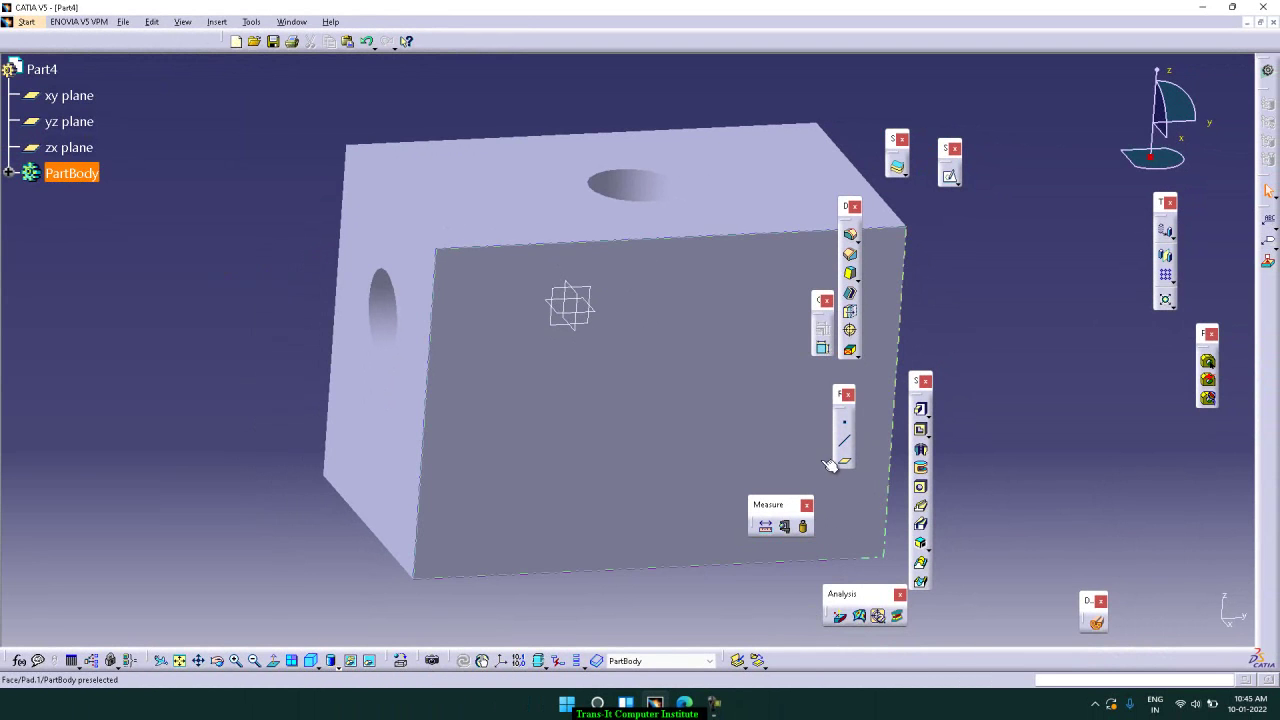
{"action": "left_click", "coordinate": [1098, 623]}
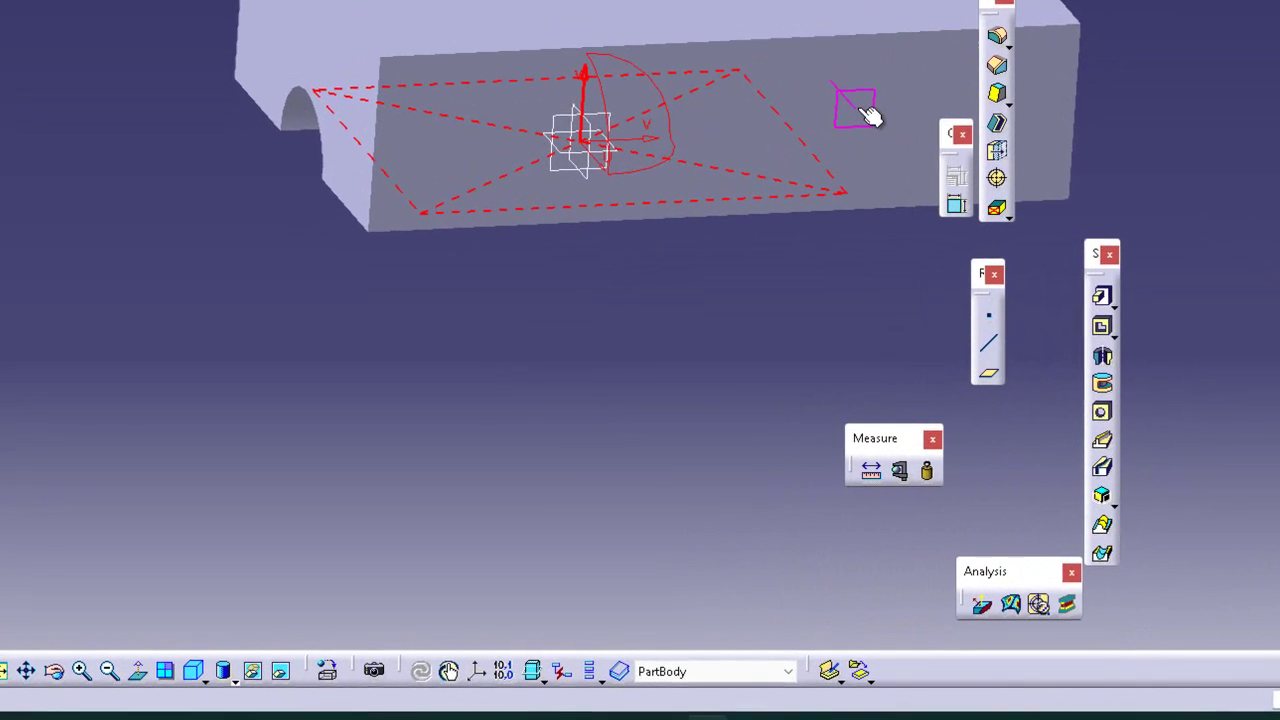
{"action": "left_click", "coordinate": [758, 286]}
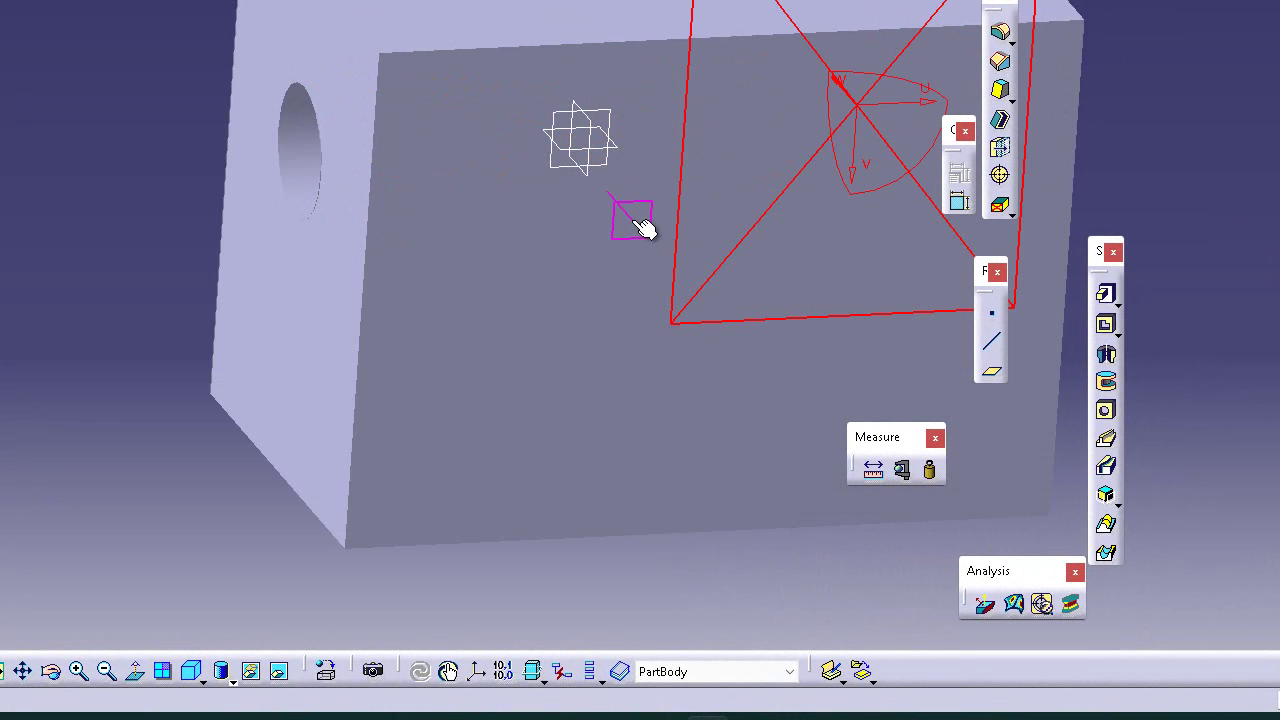
{"action": "left_click", "coordinate": [49, 675]}
{"action": "left_click_drag", "start_coordinate": [283, 297], "coordinate": [545, 358]}
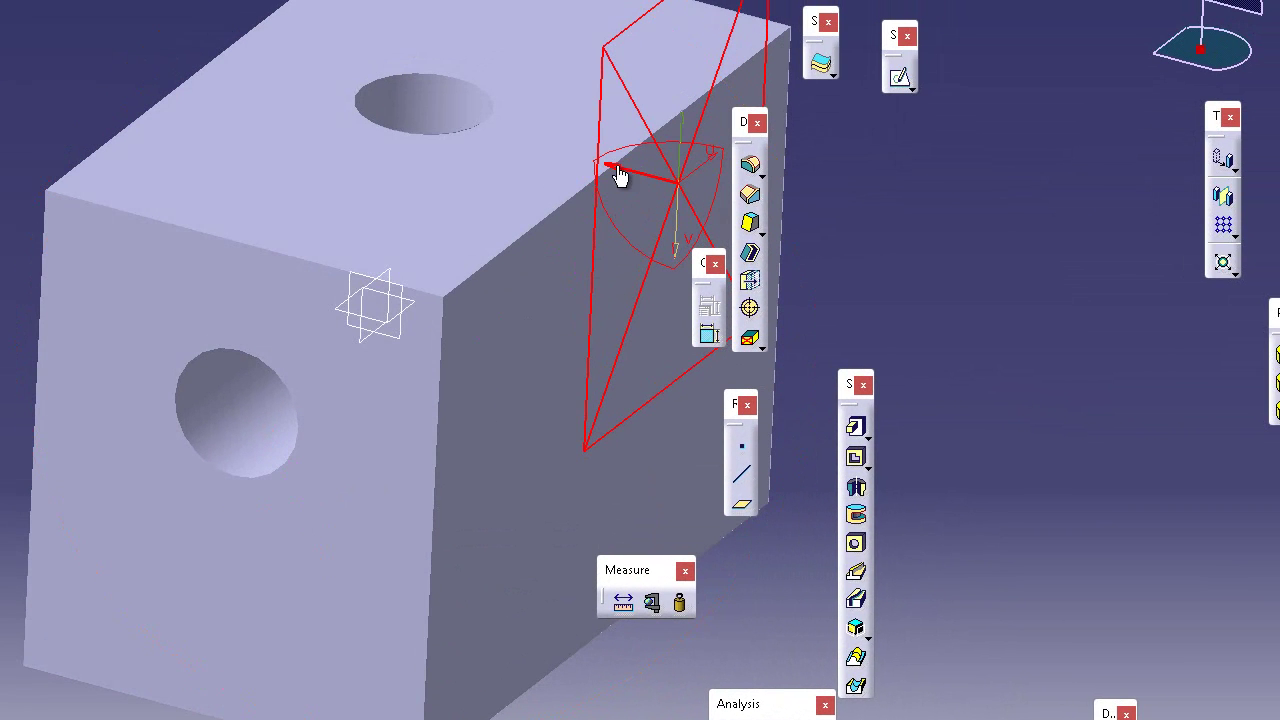
- Try tilting and moving the section plane between the block's upper and long side faces, and turn Dynamic Sectioning off
{"action": "mouse_move", "coordinate": [646, 186]}
{"action": "left_mouse_down"}
{"action": "mouse_move", "coordinate": [548, 164]}
{"action": "mouse_move", "coordinate": [631, 183]}
{"action": "mouse_move", "coordinate": [563, 186]}
{"action": "mouse_move", "coordinate": [691, 191]}
{"action": "mouse_move", "coordinate": [666, 211]}
{"action": "mouse_move", "coordinate": [586, 214]}
{"action": "mouse_move", "coordinate": [660, 185]}
{"action": "left_mouse_up"}
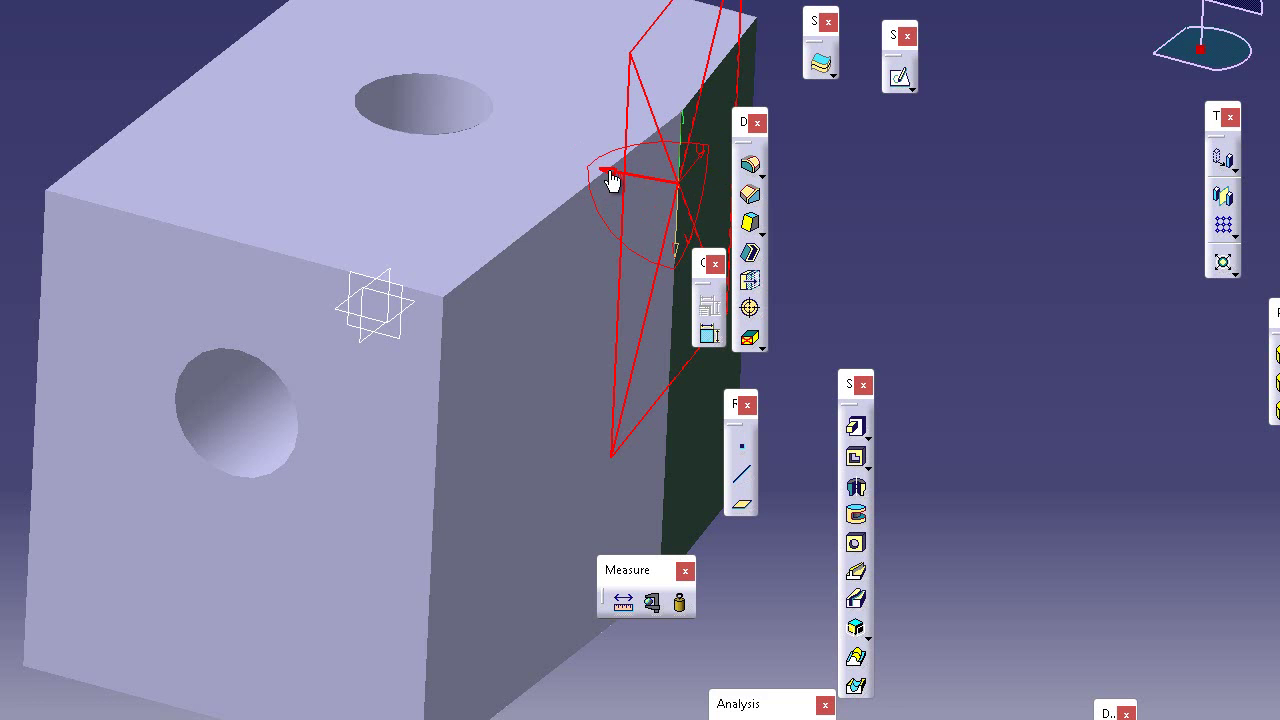
{"action": "left_click_drag", "start_coordinate": [610, 172], "coordinate": [542, 161]}
{"action": "left_click_drag", "start_coordinate": [620, 180], "coordinate": [574, 166]}
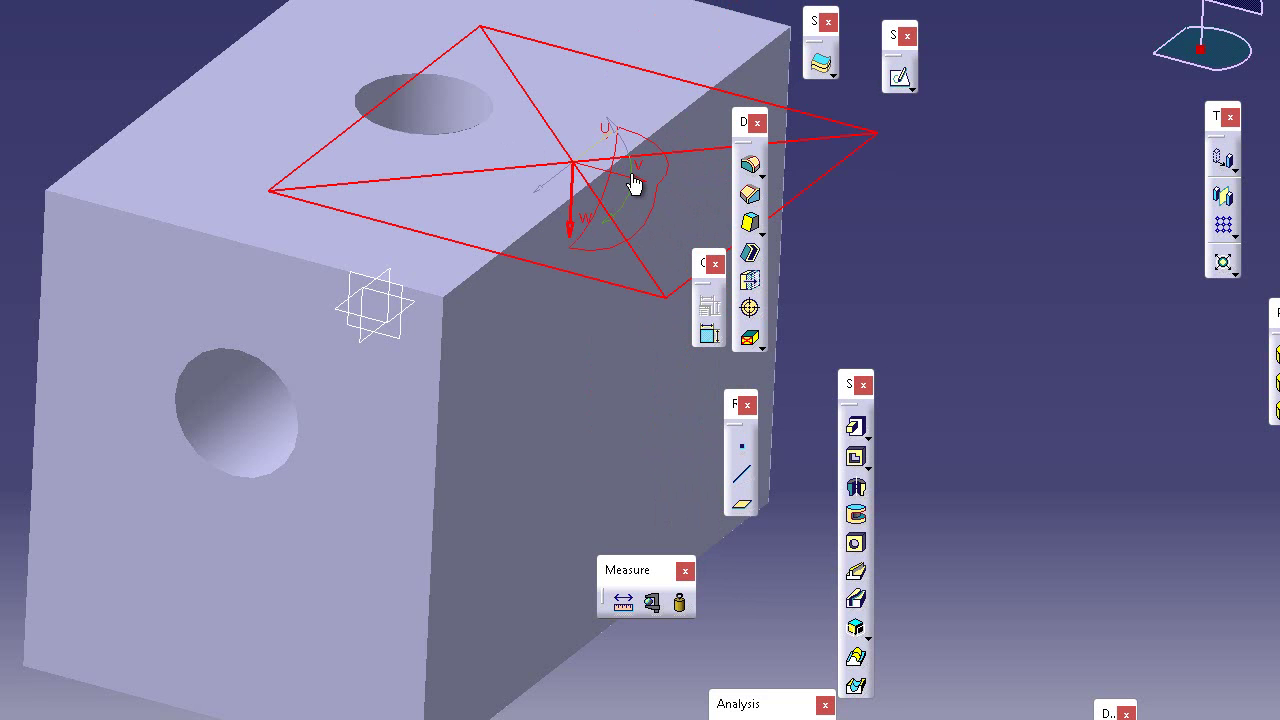
{"action": "left_click_drag", "start_coordinate": [572, 234], "coordinate": [574, 371]}
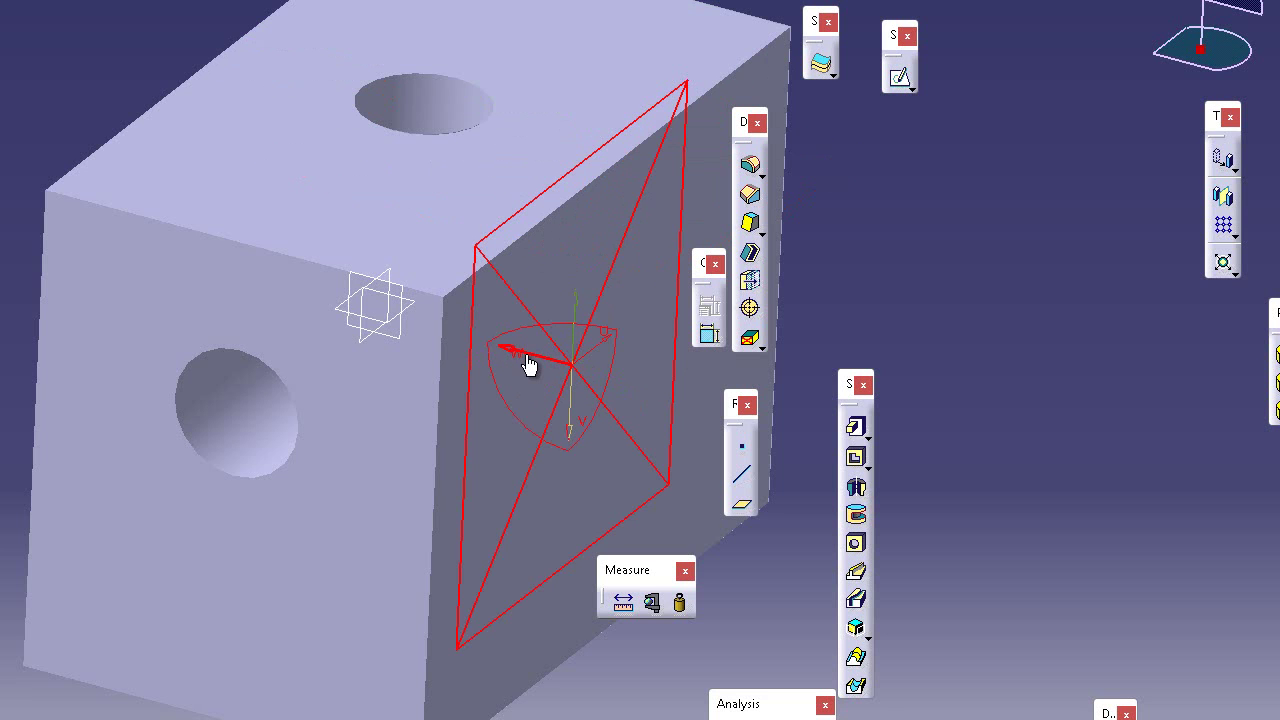
{"action": "left_click_drag", "start_coordinate": [514, 351], "coordinate": [560, 362]}
{"action": "mouse_move", "coordinate": [535, 362]}
{"action": "left_mouse_down"}
{"action": "mouse_move", "coordinate": [541, 351]}
{"action": "mouse_move", "coordinate": [523, 350]}
{"action": "left_mouse_up"}
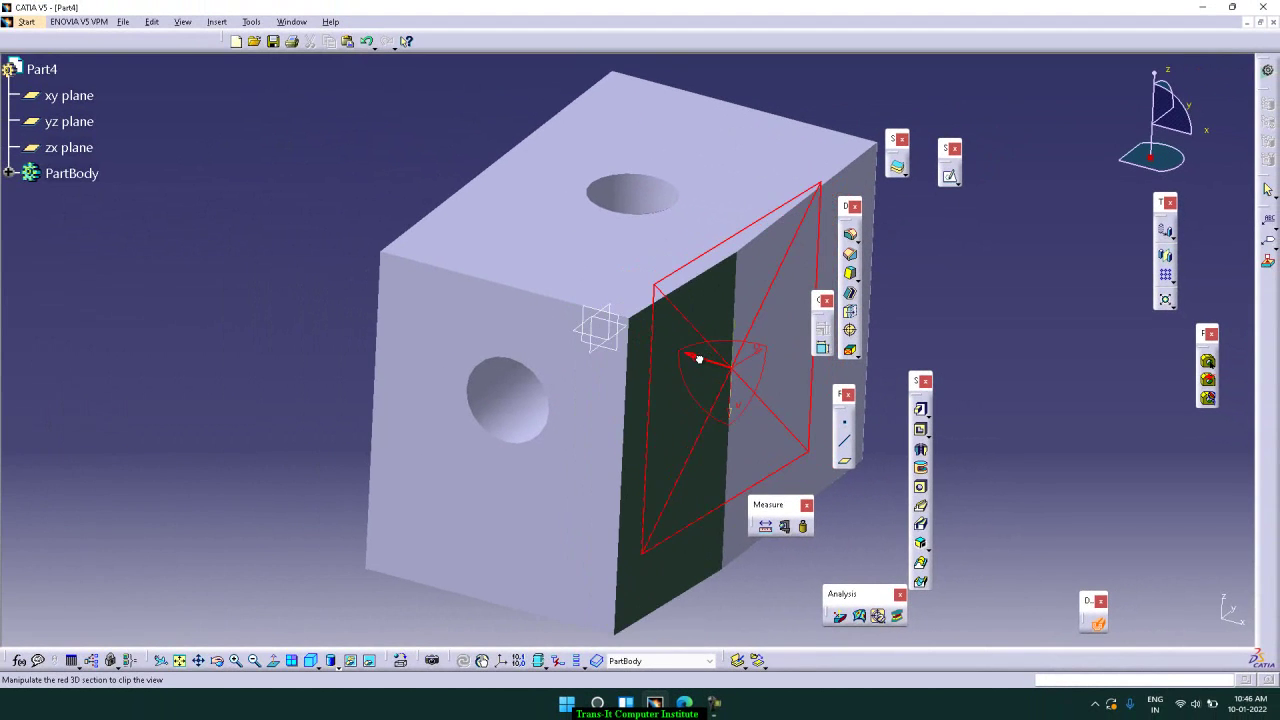
{"action": "left_click_drag", "start_coordinate": [699, 359], "coordinate": [698, 360]}
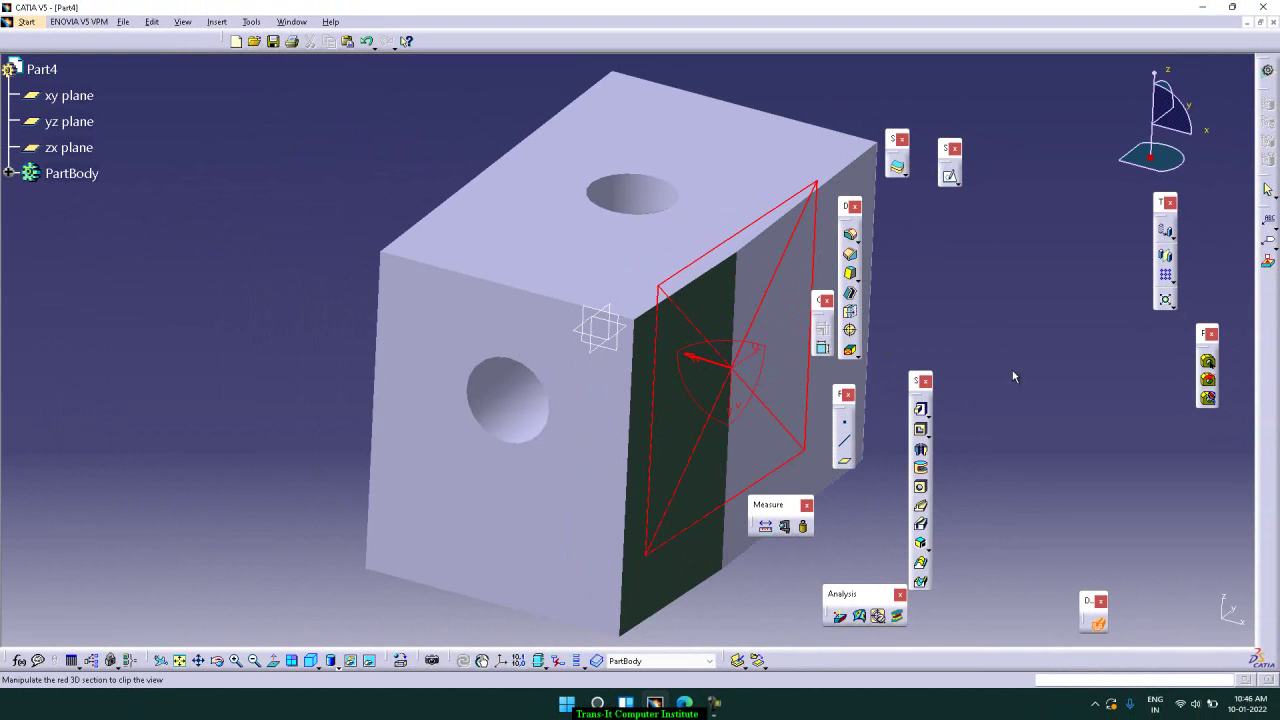
{"action": "left_click", "coordinate": [1098, 623]}
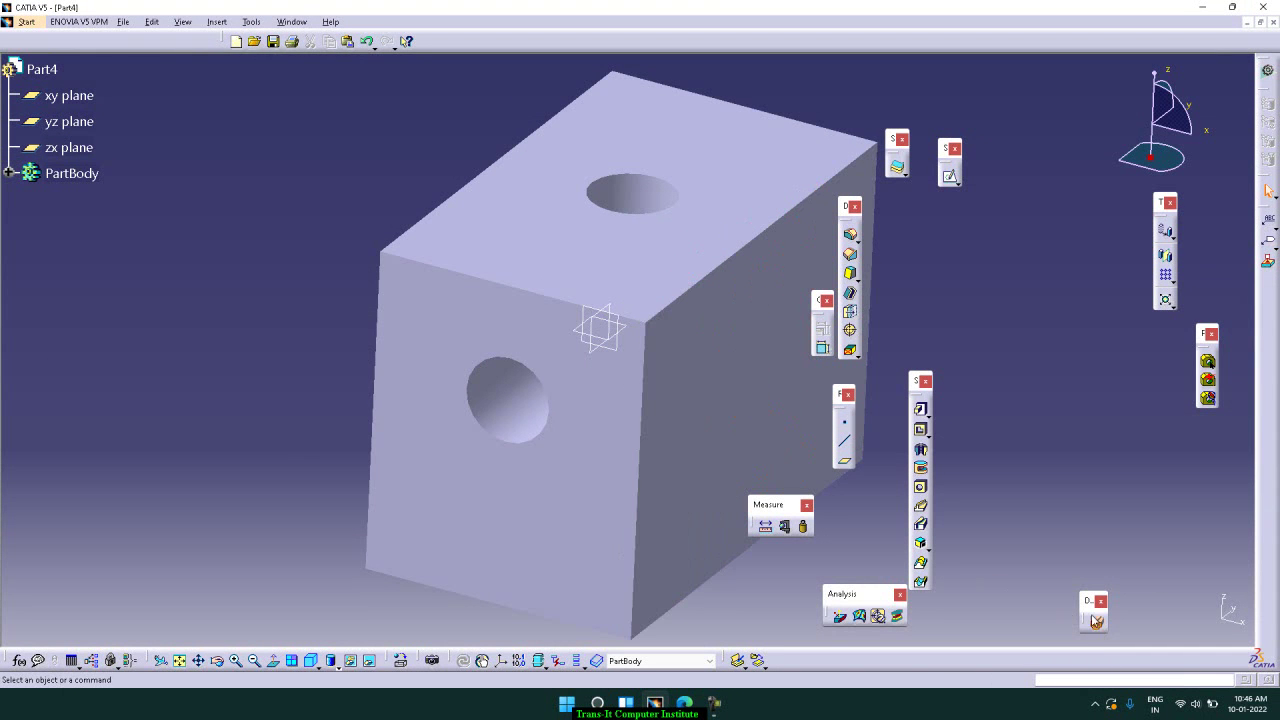
- Restart Dynamic Sectioning and try tilting the section plane on the block's long side face and at its front vertical edge
{"action": "left_click", "coordinate": [1098, 623]}
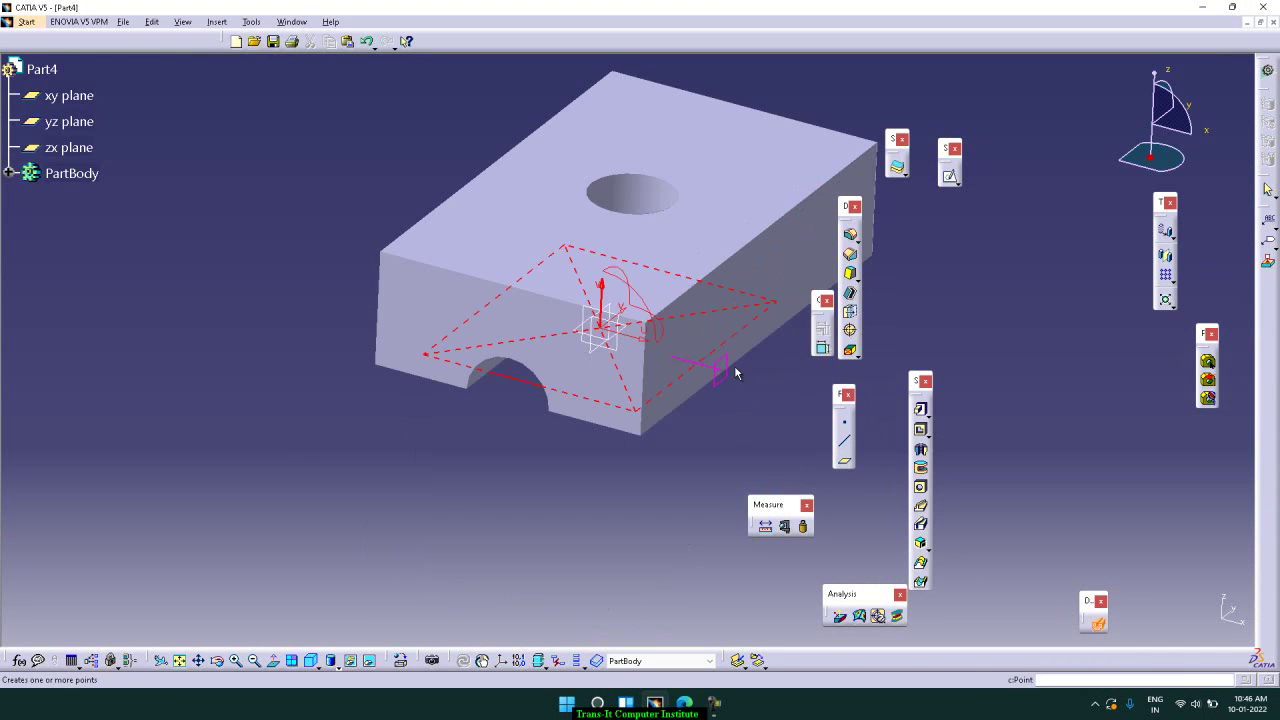
{"action": "left_click_drag", "start_coordinate": [733, 327], "coordinate": [727, 329]}
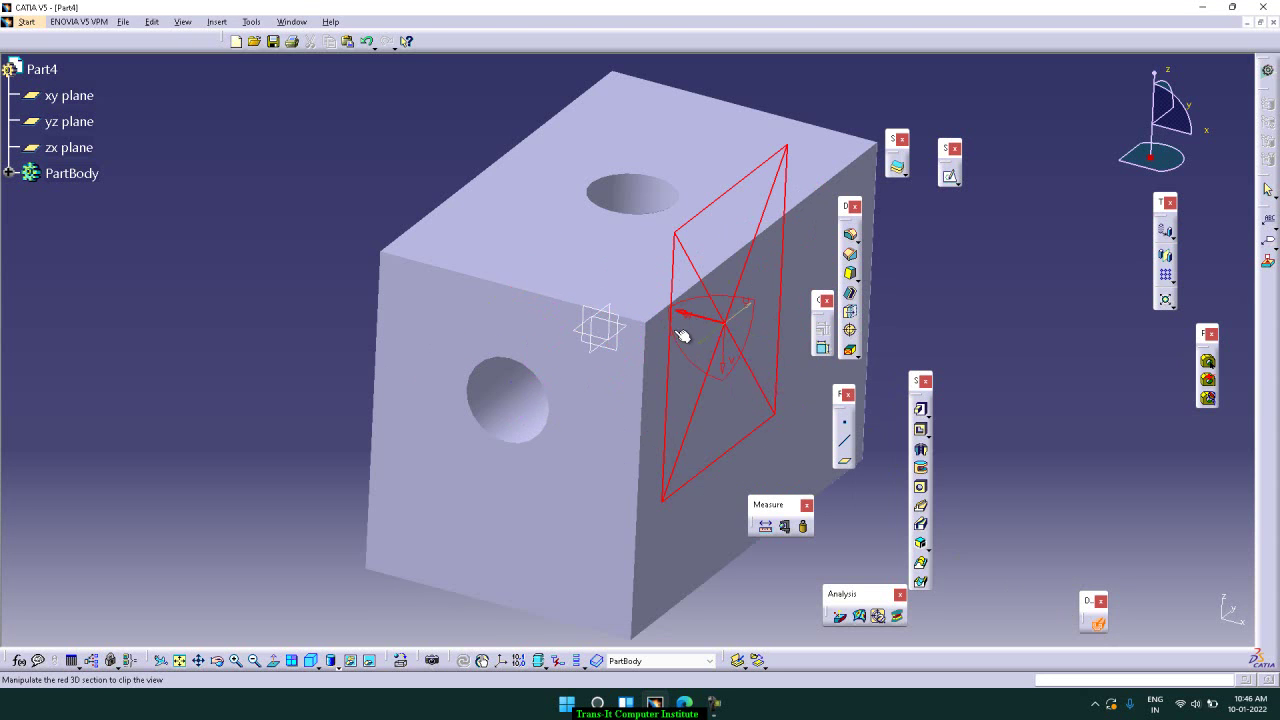
{"action": "mouse_move", "coordinate": [686, 317]}
{"action": "left_mouse_down"}
{"action": "mouse_move", "coordinate": [666, 306]}
{"action": "mouse_move", "coordinate": [677, 322]}
{"action": "left_mouse_up"}
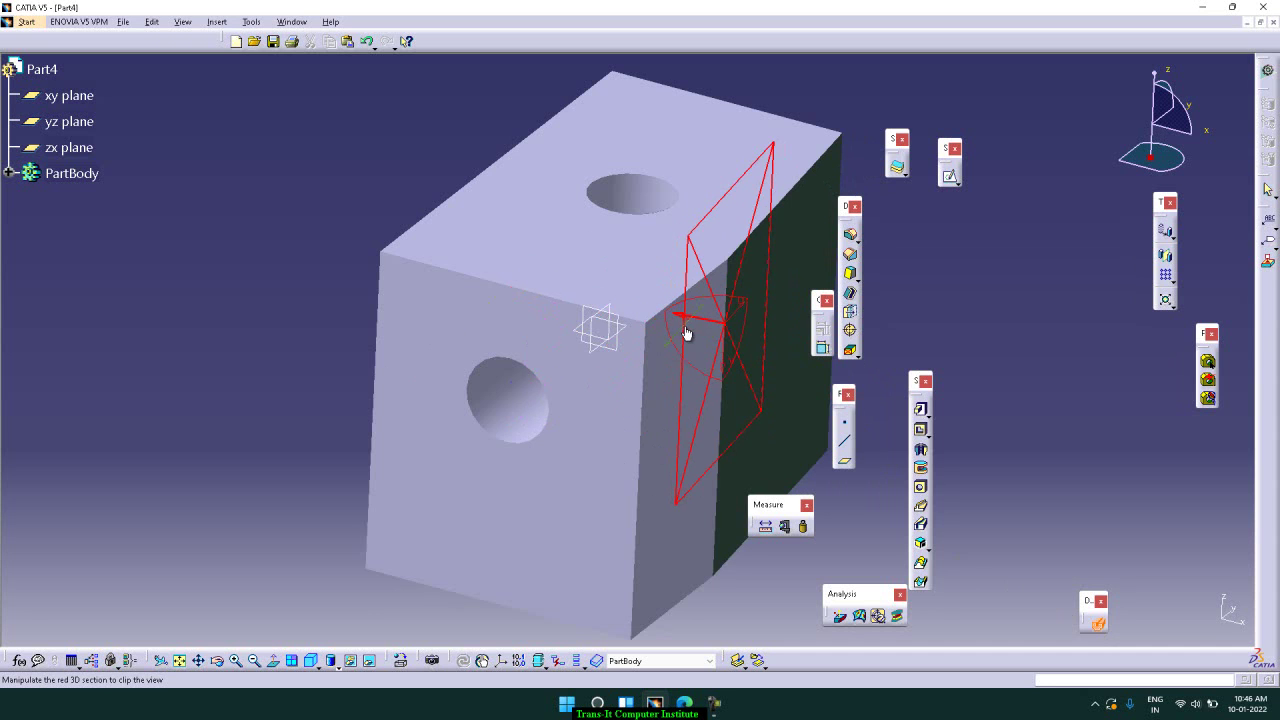
{"action": "left_click", "coordinate": [667, 325]}
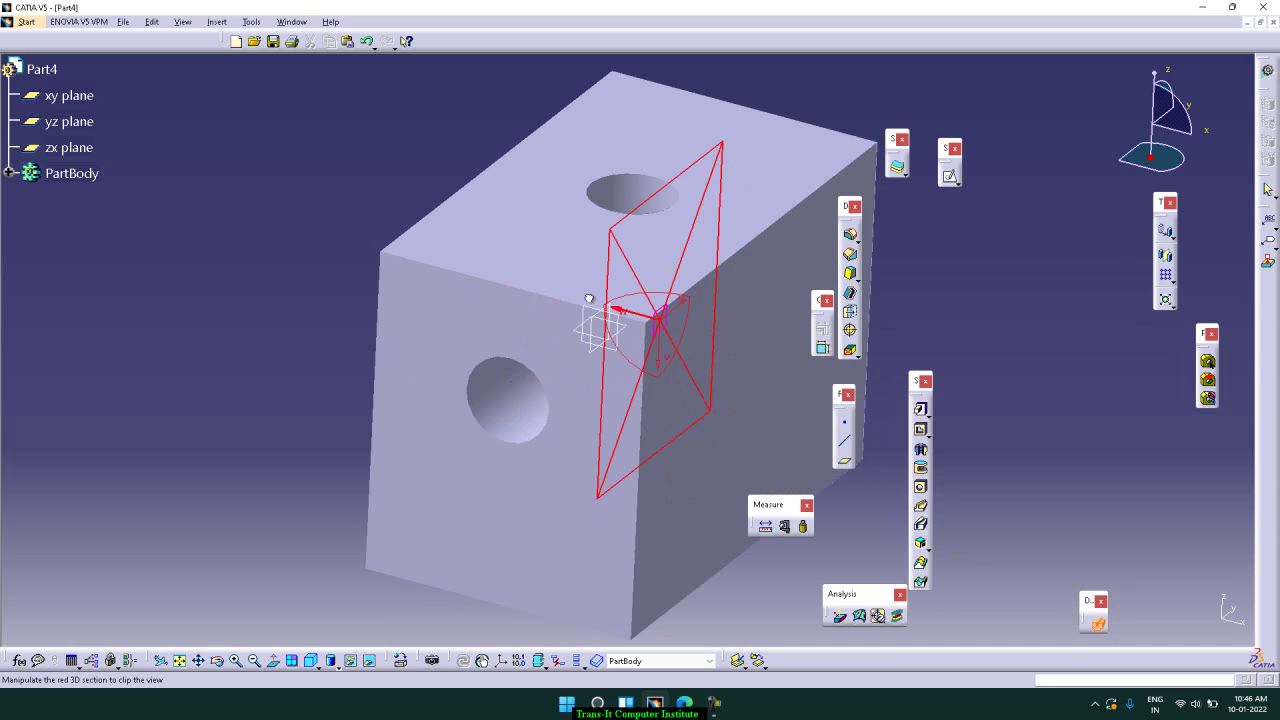
{"action": "mouse_move", "coordinate": [619, 309]}
{"action": "left_mouse_down"}
{"action": "mouse_move", "coordinate": [566, 289]}
{"action": "mouse_move", "coordinate": [600, 314]}
{"action": "left_mouse_up"}
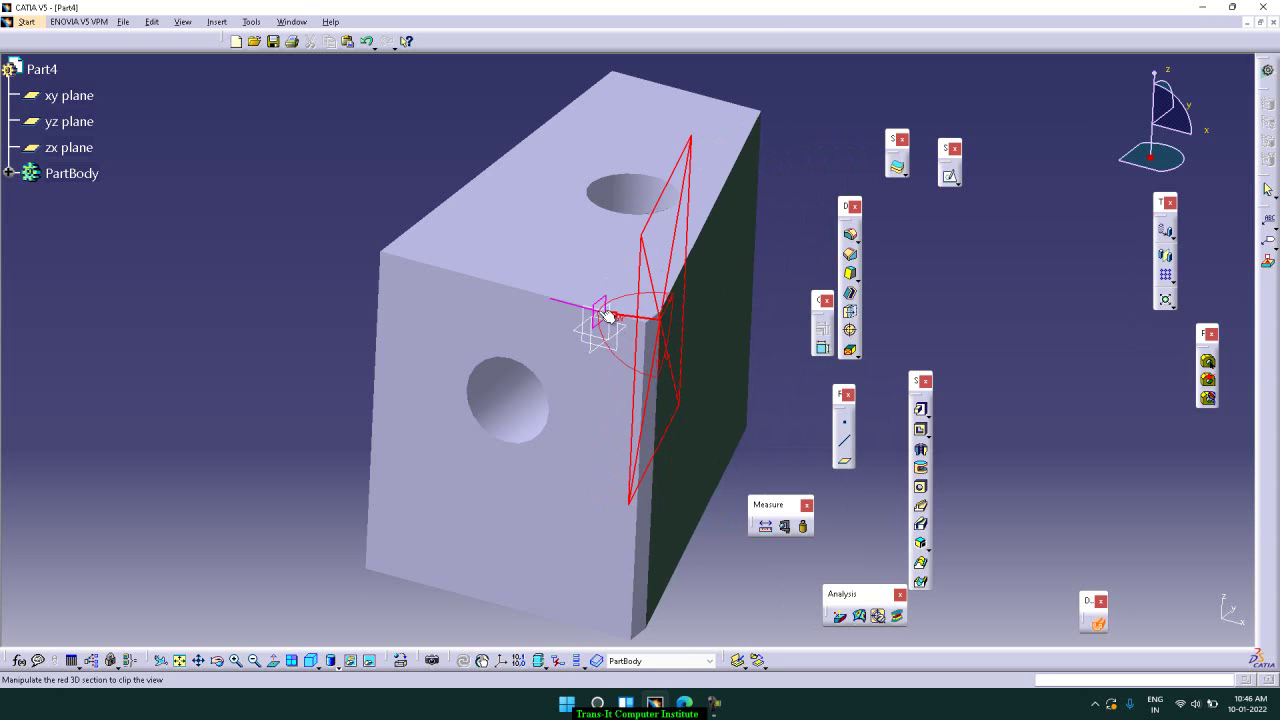
- Turn the section plane parallel to the face with the side hole, and return it to the long side face slightly tilted
{"action": "double_click", "coordinate": [1188, 135]}
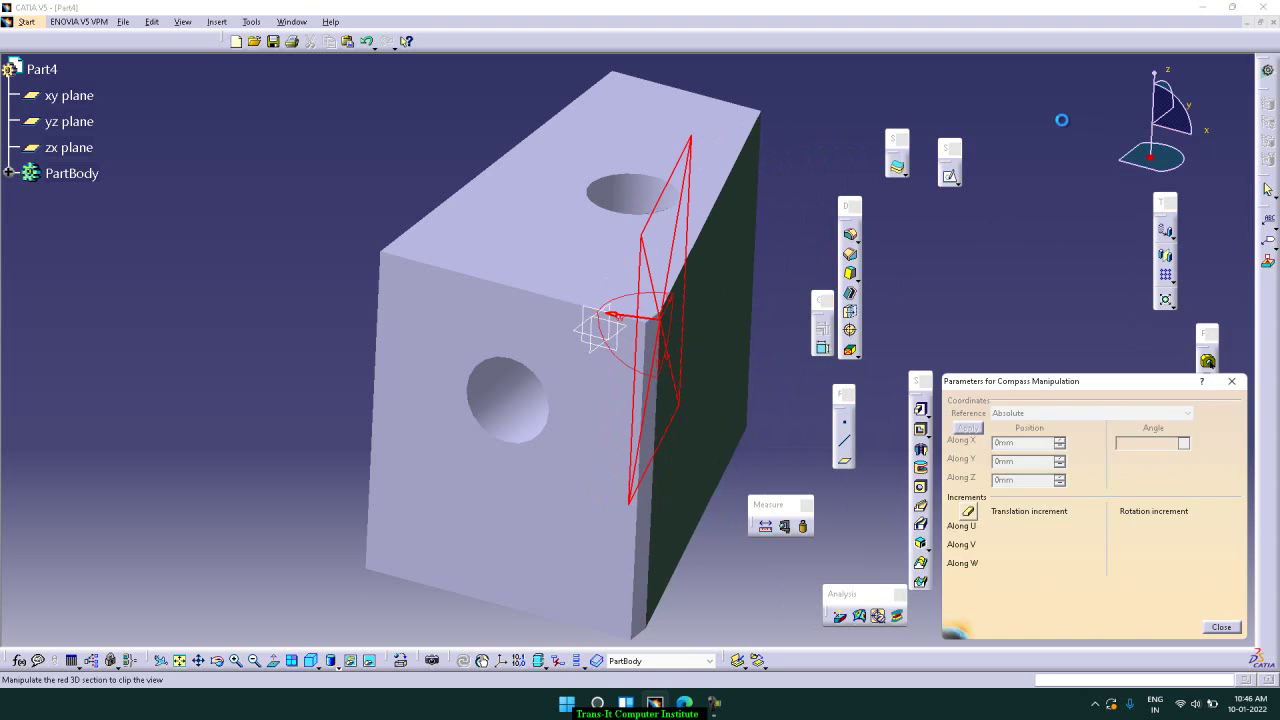
{"action": "left_click", "coordinate": [1224, 380]}
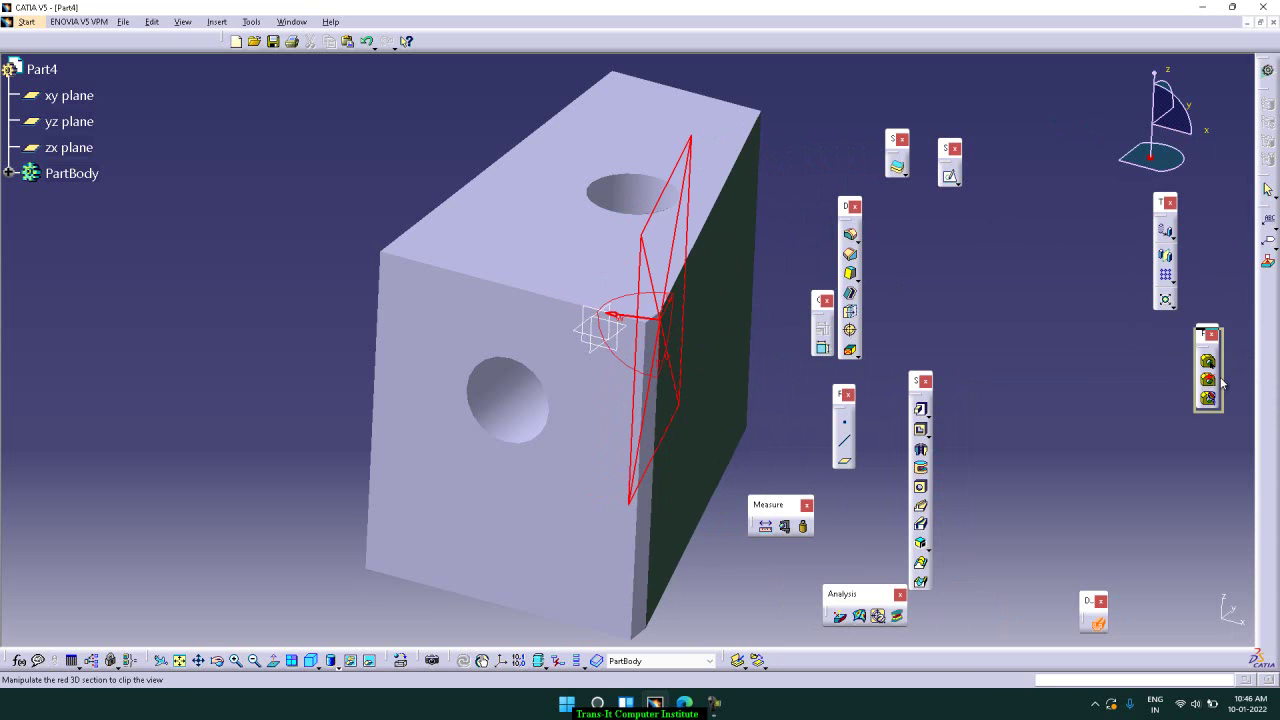
{"action": "left_click", "coordinate": [613, 316]}
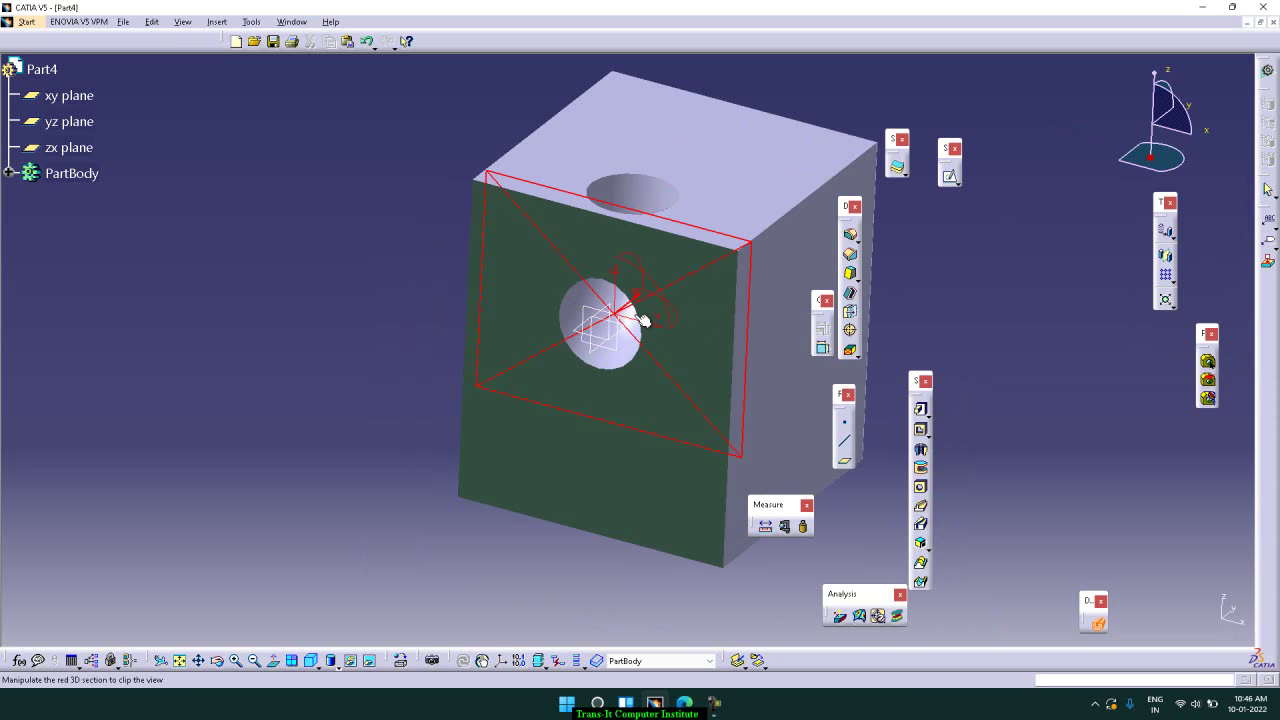
{"action": "left_click_drag", "start_coordinate": [643, 333], "coordinate": [767, 323]}
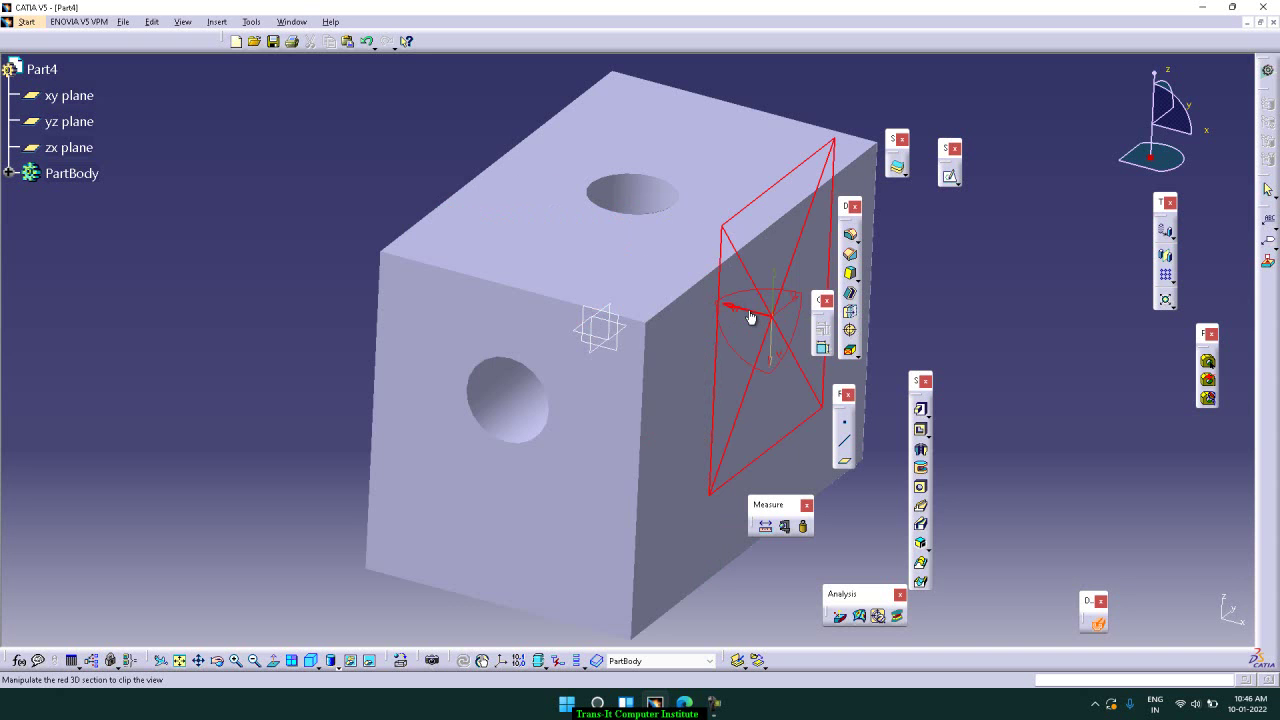
{"action": "left_click_drag", "start_coordinate": [733, 312], "coordinate": [700, 297]}
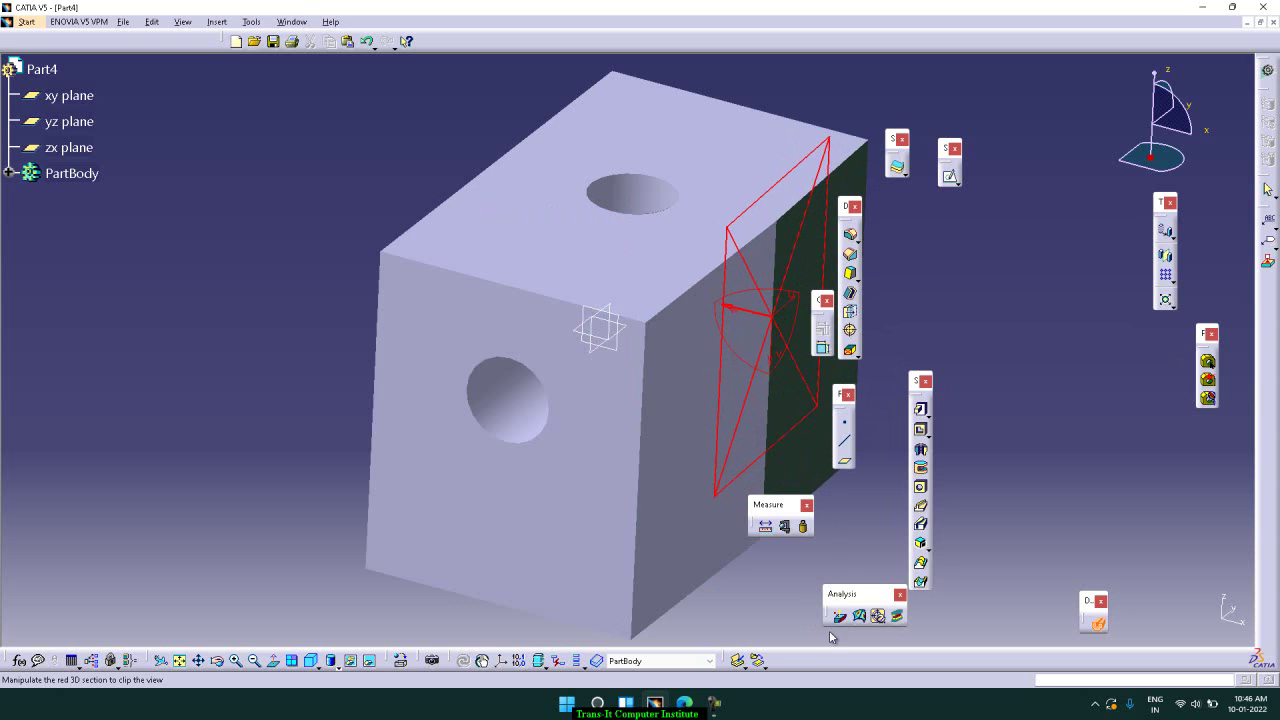
- Fit the block in view, move the section plane near the front edge of the long side face, and tilt it slightly
{"action": "left_click", "coordinate": [179, 662]}
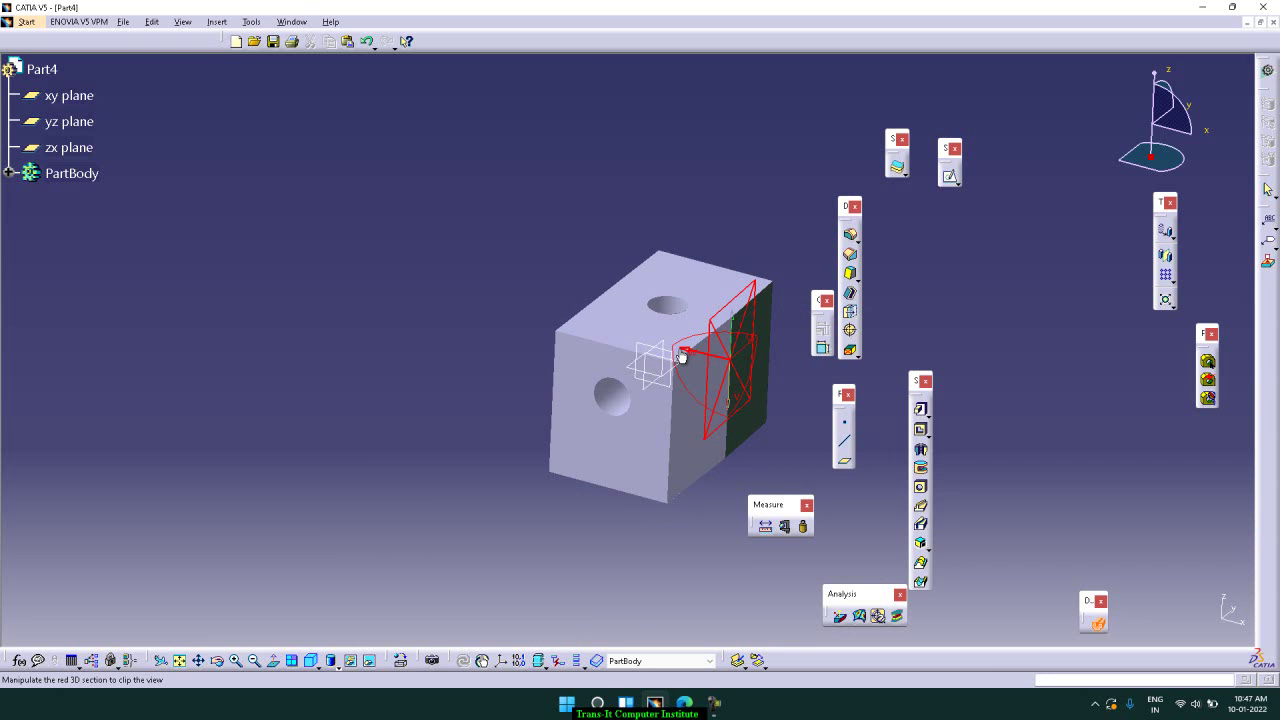
{"action": "left_click_drag", "start_coordinate": [697, 356], "coordinate": [687, 350]}
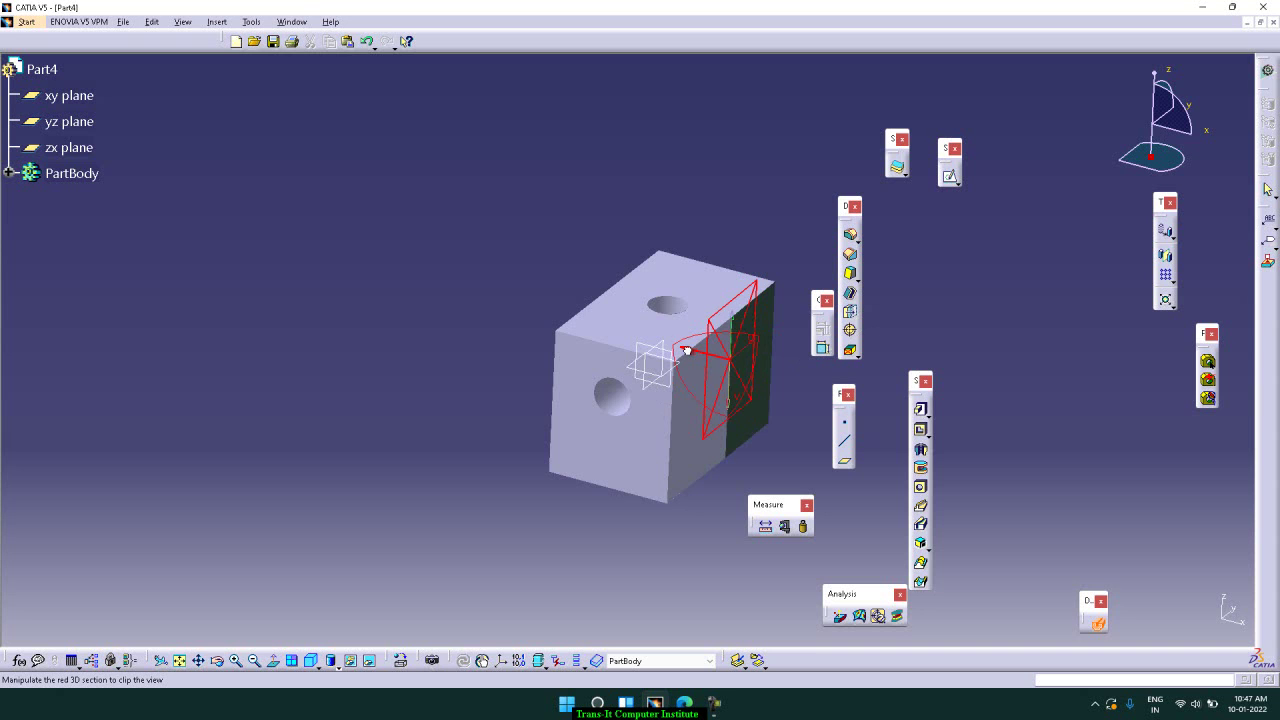
{"action": "mouse_move", "coordinate": [687, 352]}
{"action": "left_click", "coordinate": [691, 381]}
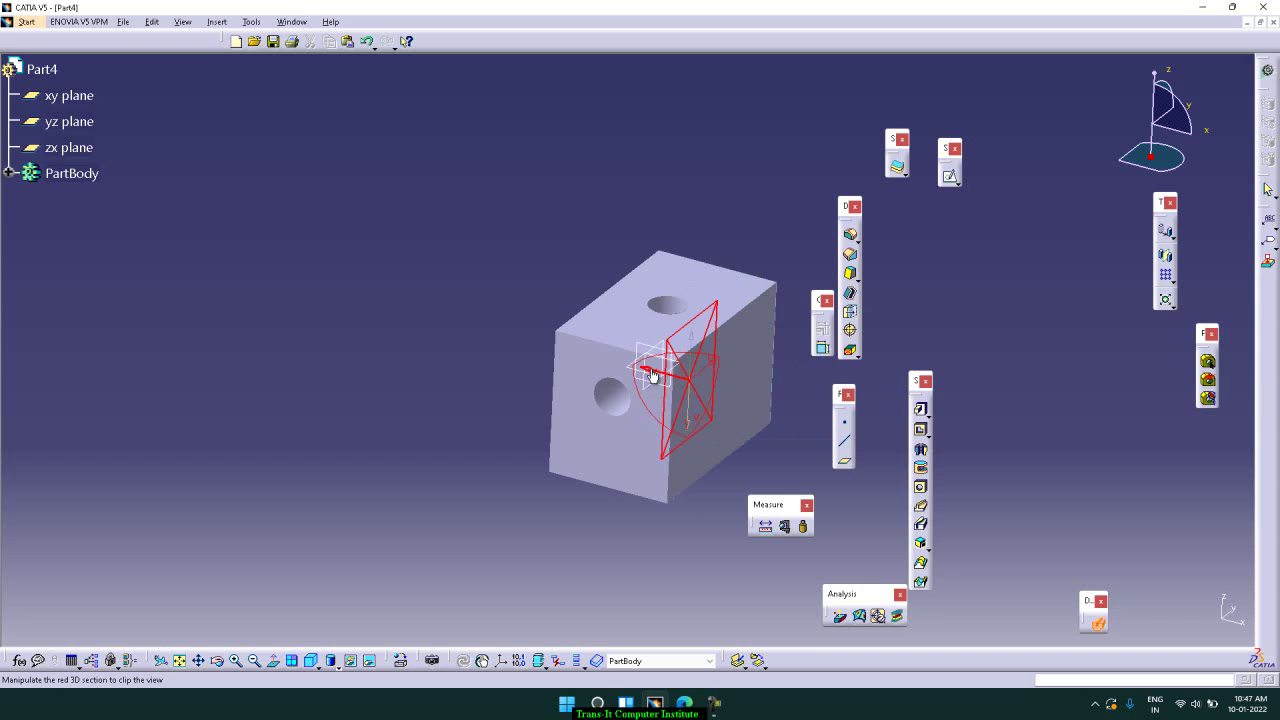
{"action": "left_click_drag", "start_coordinate": [651, 376], "coordinate": [673, 377]}
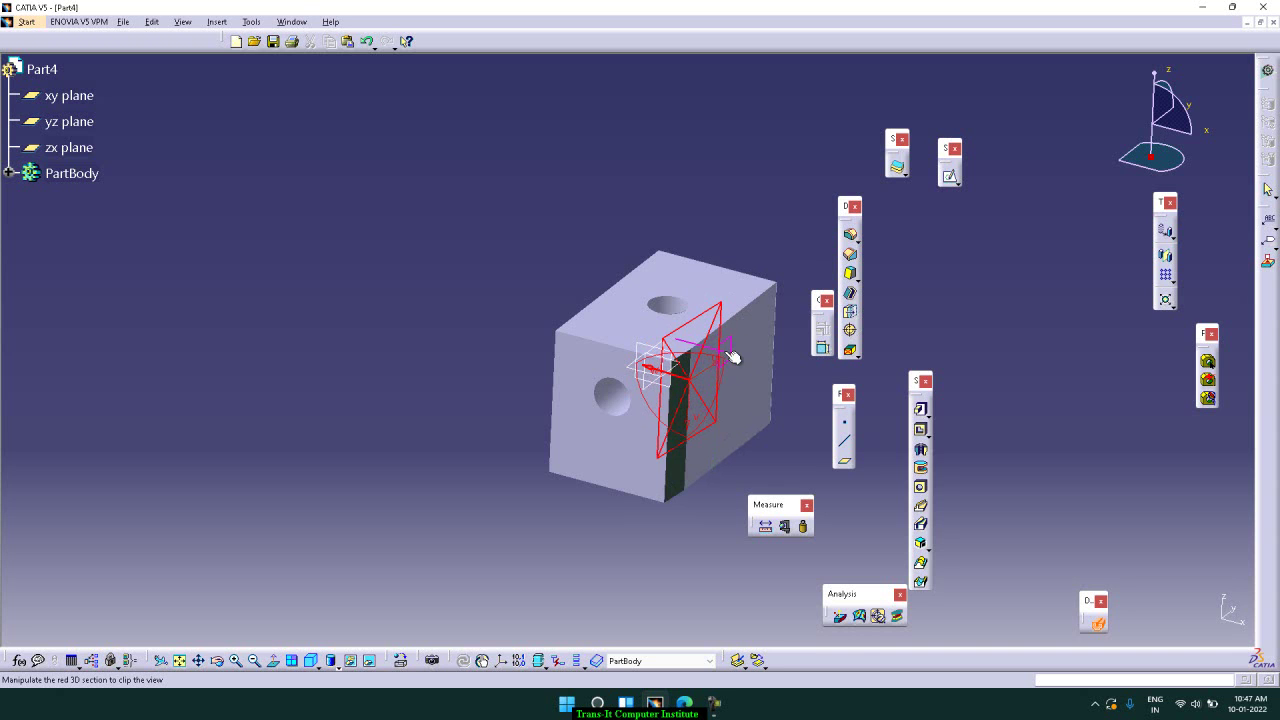
- Snap the section plane to the middle of the long side face and tilt it back and forth to cut the block
{"action": "left_click_drag", "start_coordinate": [728, 351], "coordinate": [725, 353]}
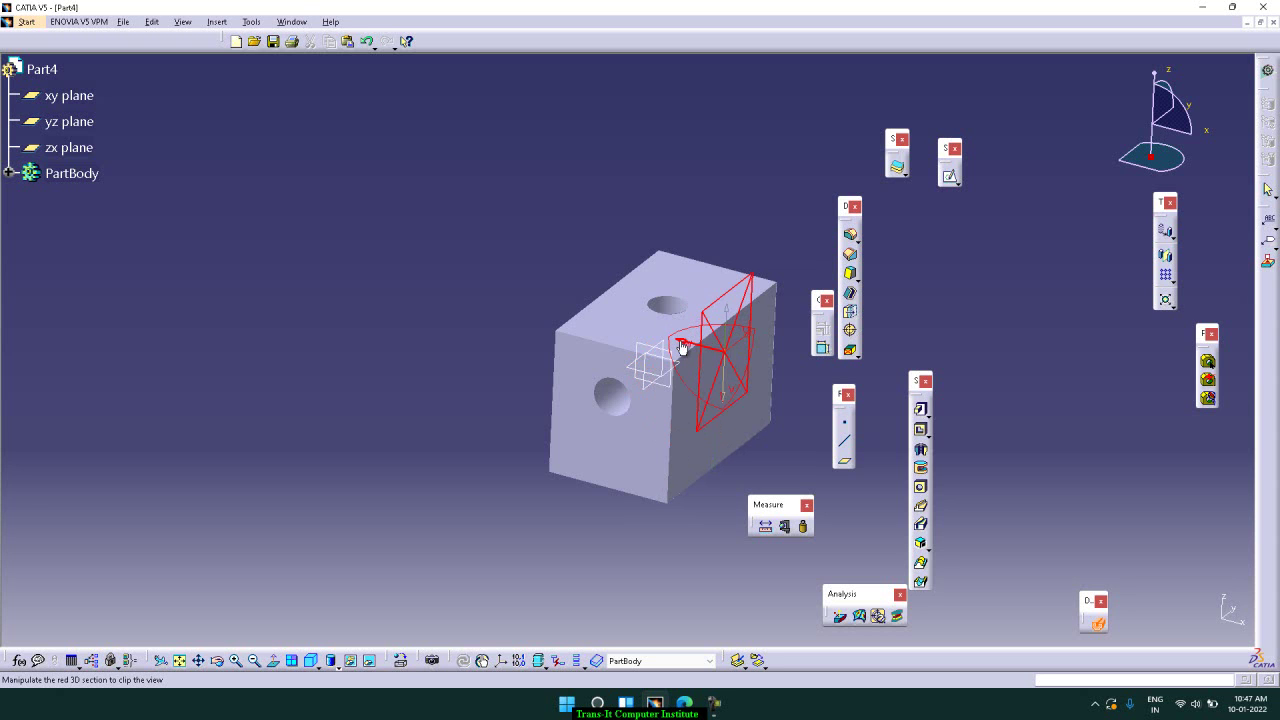
{"action": "left_click_drag", "start_coordinate": [683, 343], "coordinate": [703, 333]}
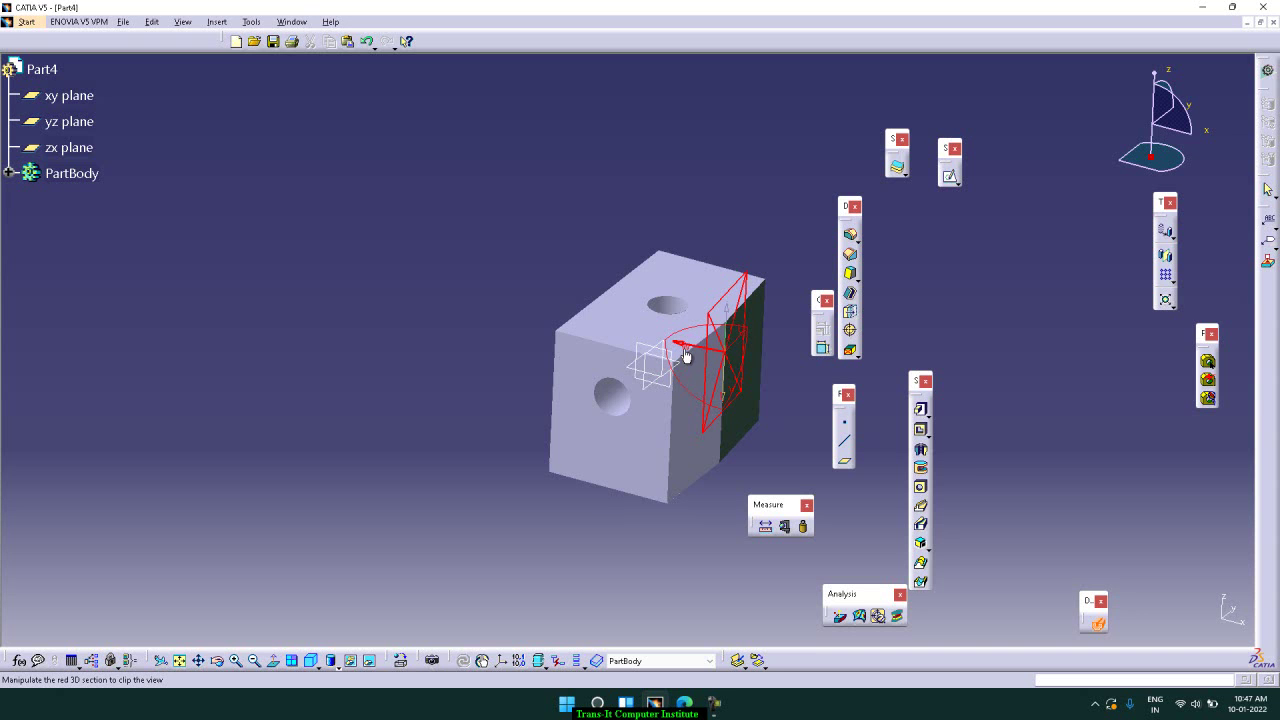
{"action": "left_click_drag", "start_coordinate": [681, 345], "coordinate": [710, 351]}
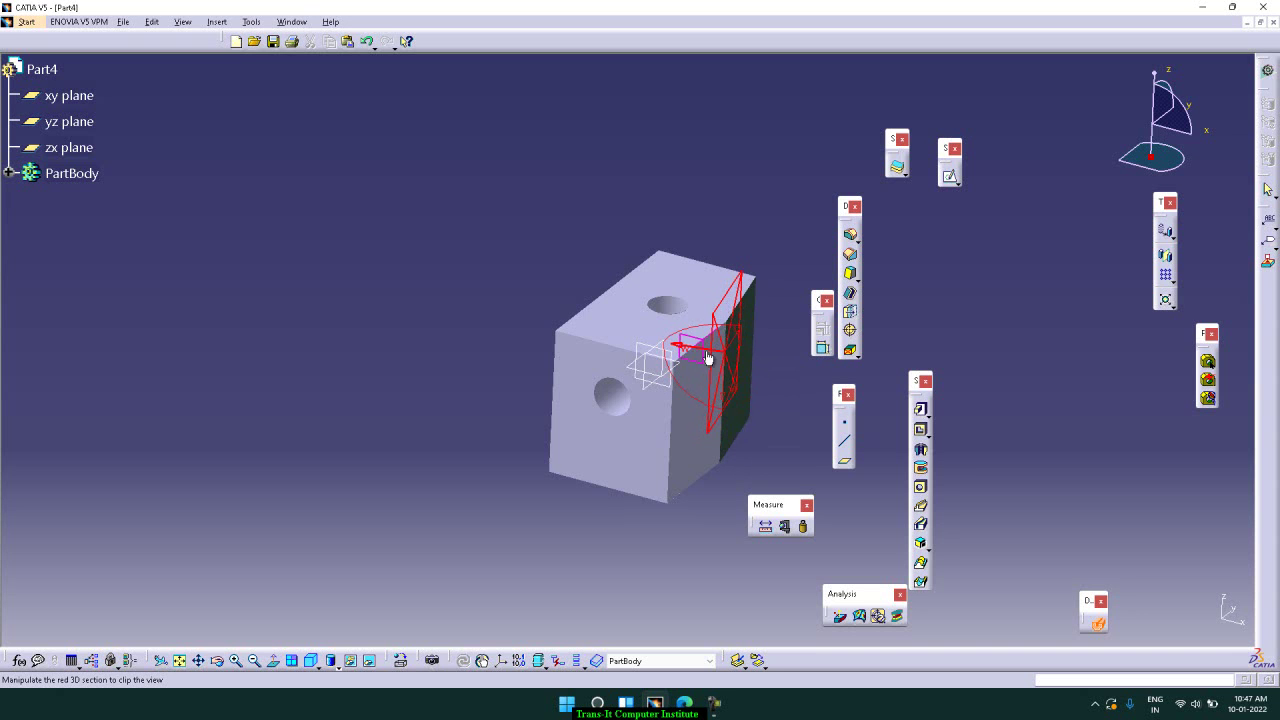
{"action": "left_click_drag", "start_coordinate": [689, 352], "coordinate": [737, 349]}
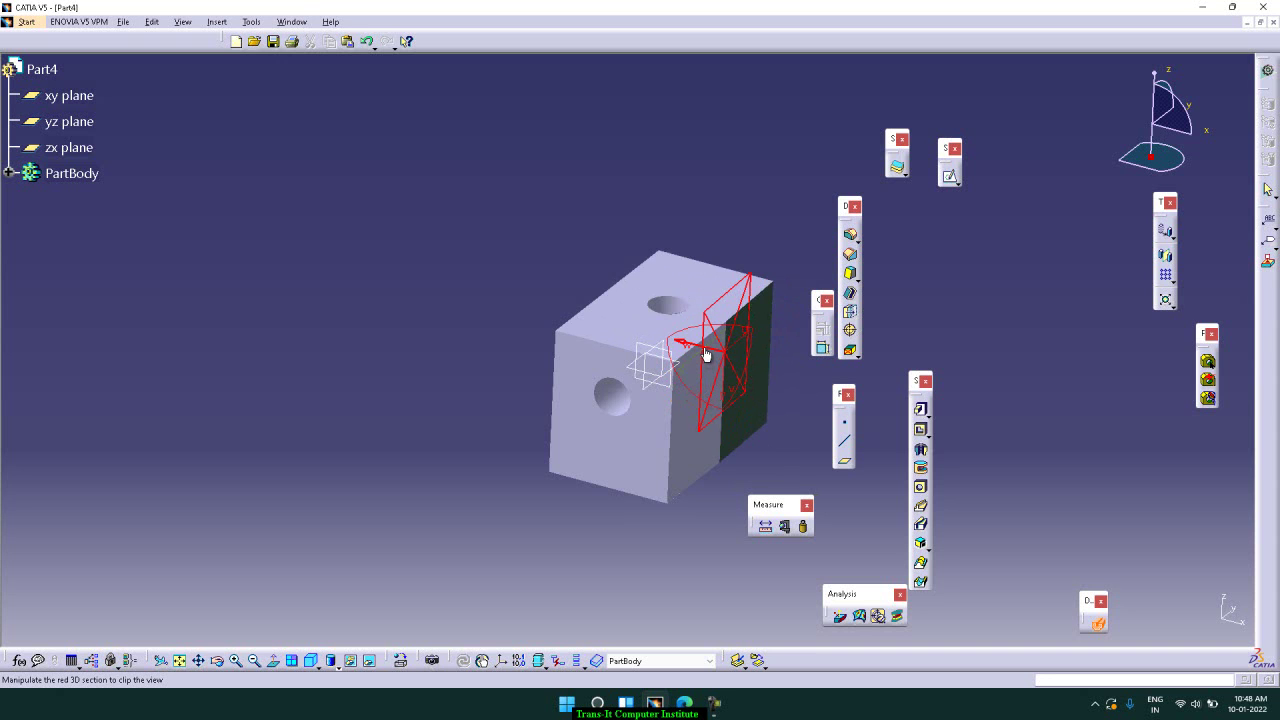
{"action": "mouse_move", "coordinate": [705, 347]}
{"action": "left_mouse_down"}
{"action": "mouse_move", "coordinate": [723, 357]}
{"action": "mouse_move", "coordinate": [694, 364]}
{"action": "mouse_move", "coordinate": [687, 347]}
{"action": "mouse_move", "coordinate": [702, 347]}
{"action": "left_mouse_up"}
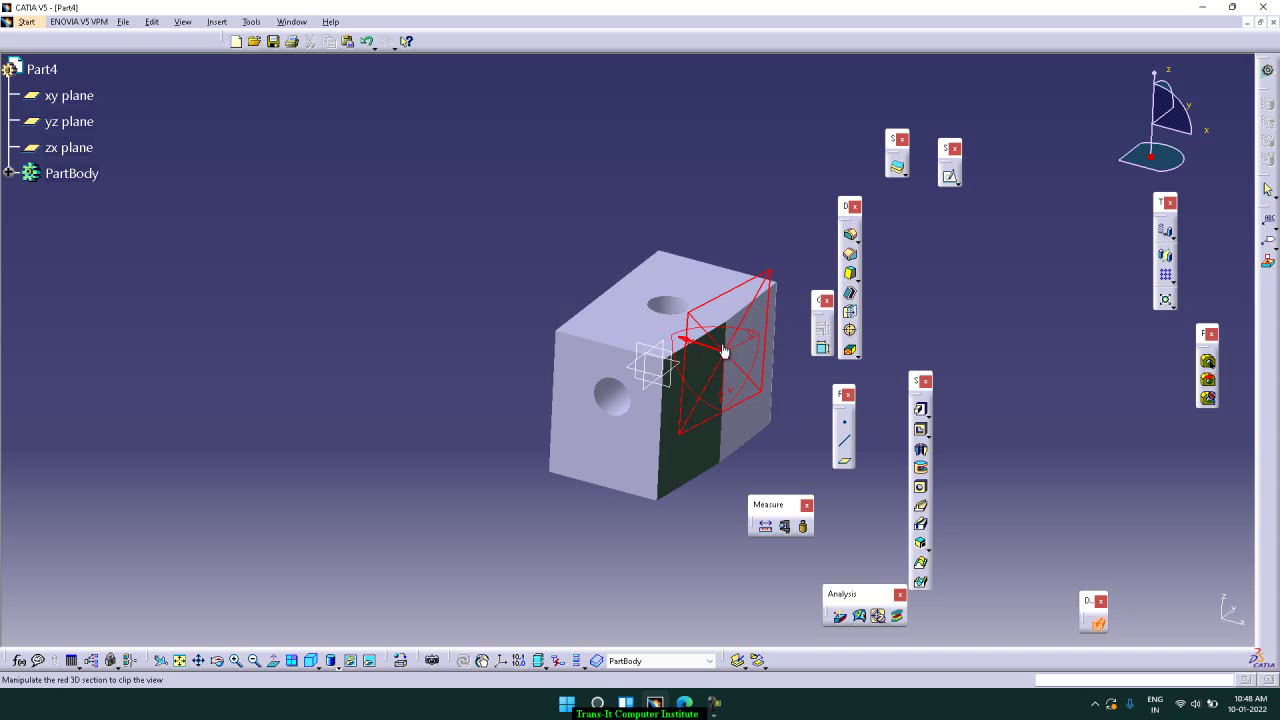
{"action": "mouse_move", "coordinate": [680, 342]}
{"action": "left_mouse_down"}
{"action": "mouse_move", "coordinate": [626, 314]}
{"action": "mouse_move", "coordinate": [670, 345]}
{"action": "left_mouse_up"}
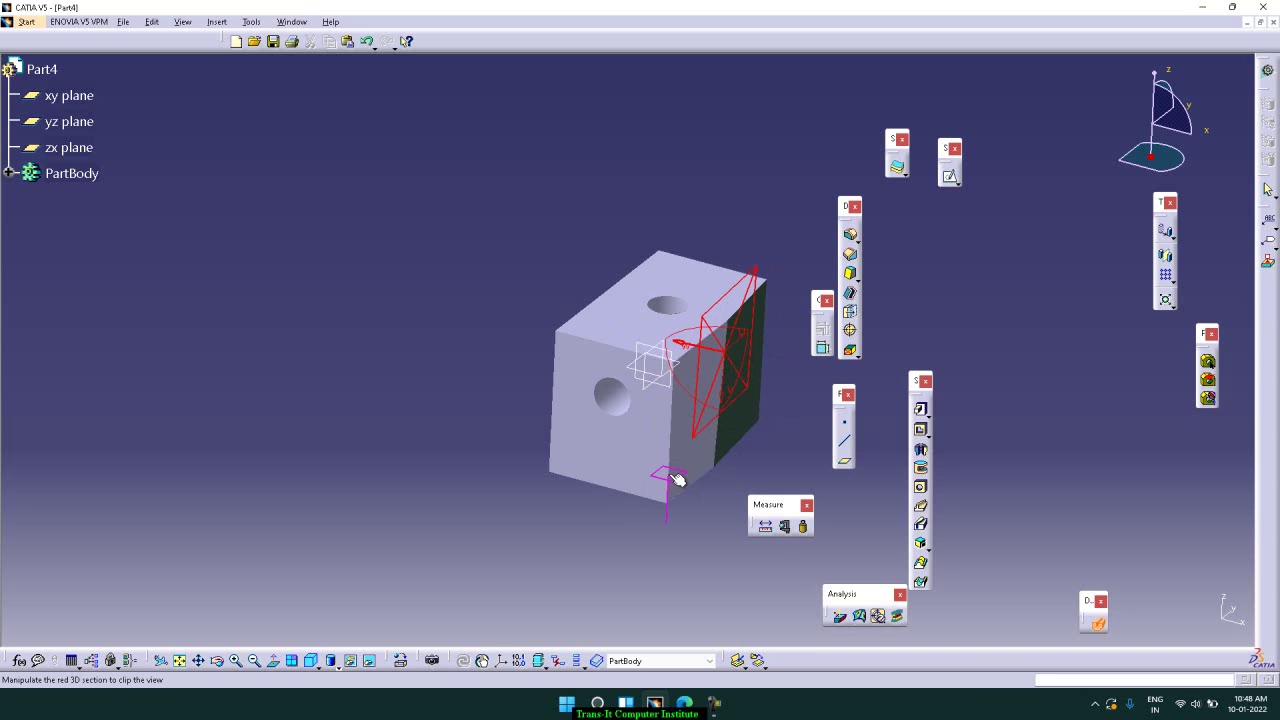
- Straighten the section plane against the block's long side face, and place it on the top face with a slight tilt
{"action": "left_click", "coordinate": [217, 660]}
{"action": "left_click_drag", "start_coordinate": [457, 420], "coordinate": [589, 506]}
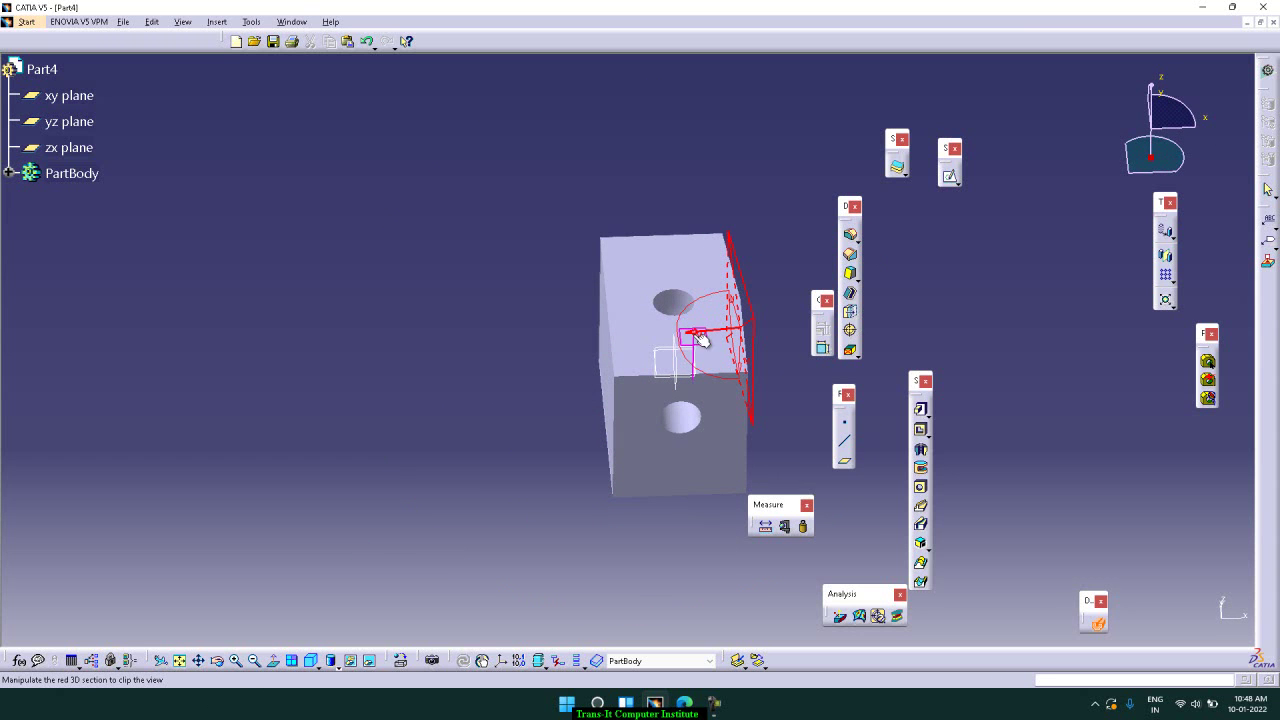
{"action": "left_click_drag", "start_coordinate": [694, 333], "coordinate": [652, 334]}
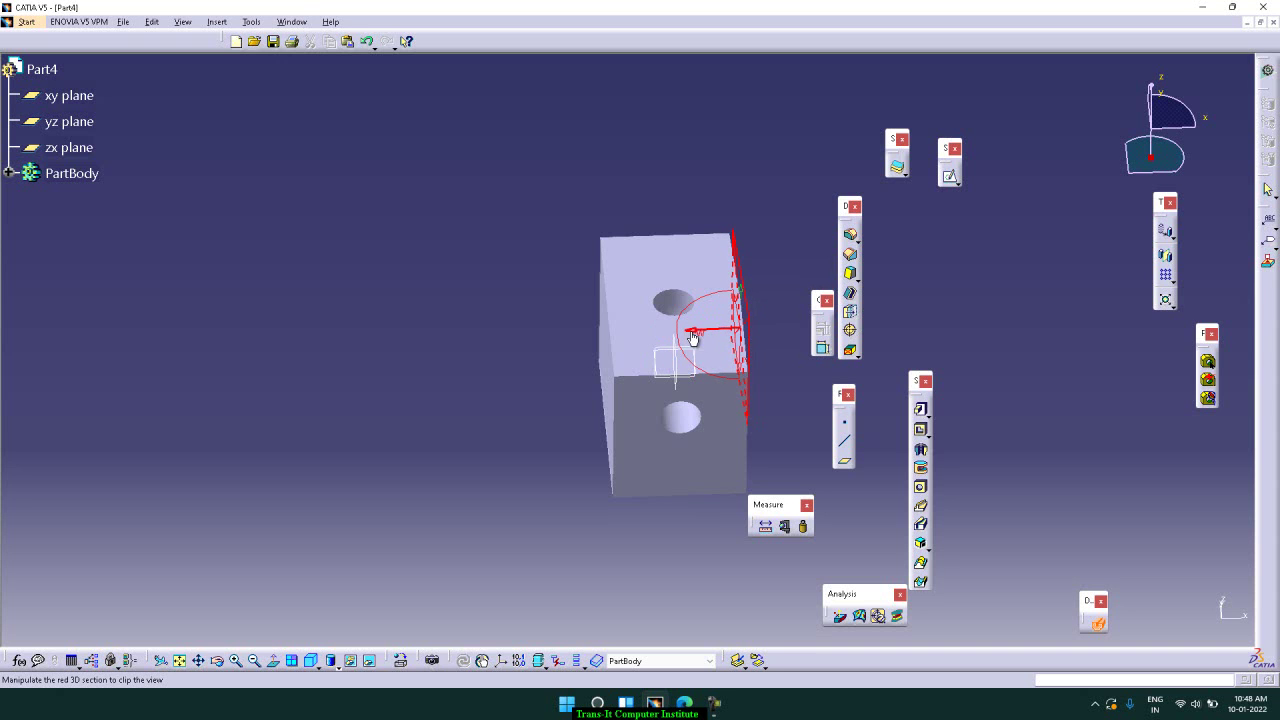
{"action": "left_click_drag", "start_coordinate": [704, 335], "coordinate": [671, 336]}
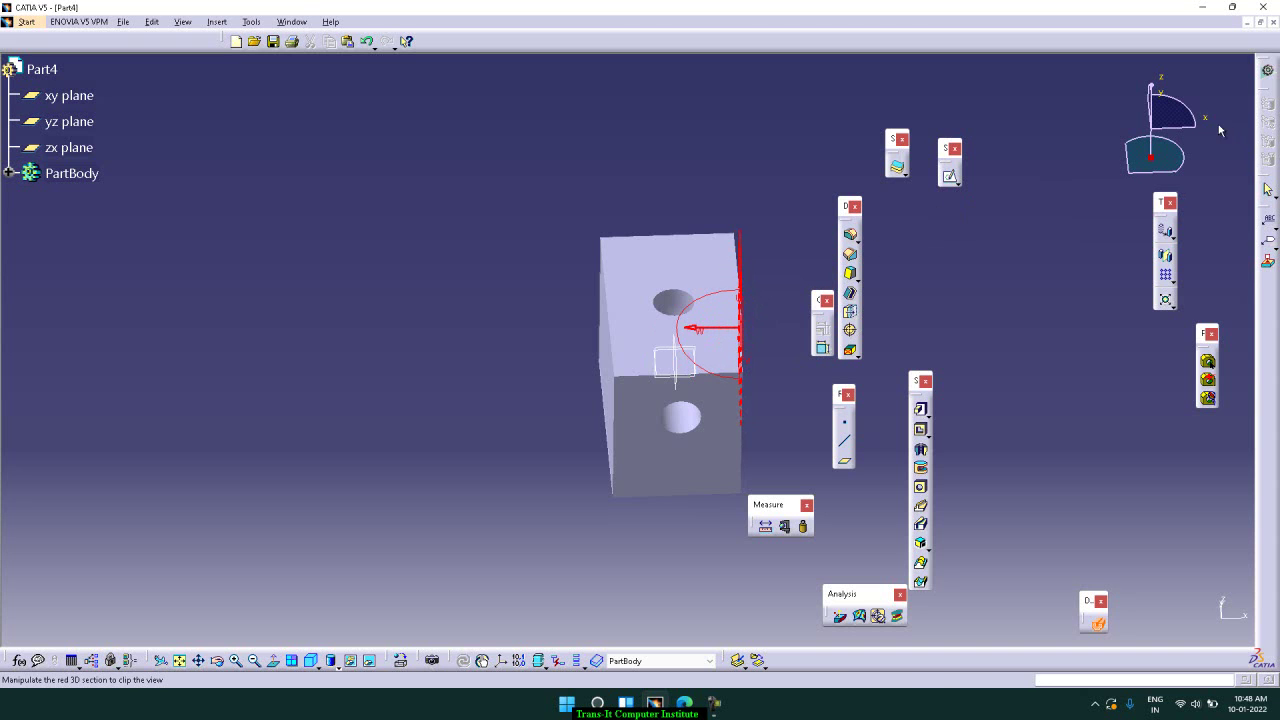
{"action": "mouse_move", "coordinate": [1193, 133]}
{"action": "left_mouse_down"}
{"action": "mouse_move", "coordinate": [1156, 133]}
{"action": "mouse_move", "coordinate": [1181, 134]}
{"action": "left_mouse_up"}
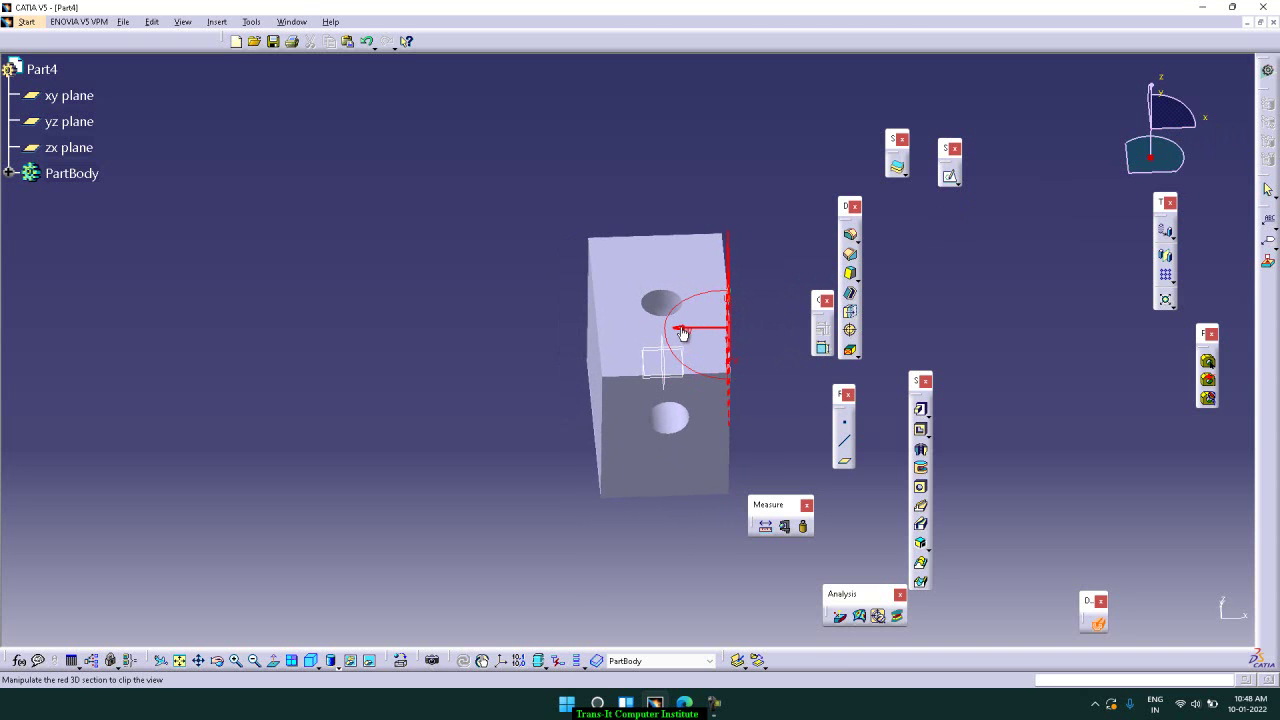
{"action": "mouse_move", "coordinate": [681, 329]}
{"action": "left_mouse_down"}
{"action": "mouse_move", "coordinate": [749, 334]}
{"action": "mouse_move", "coordinate": [681, 344]}
{"action": "mouse_move", "coordinate": [662, 324]}
{"action": "mouse_move", "coordinate": [692, 328]}
{"action": "left_mouse_up"}
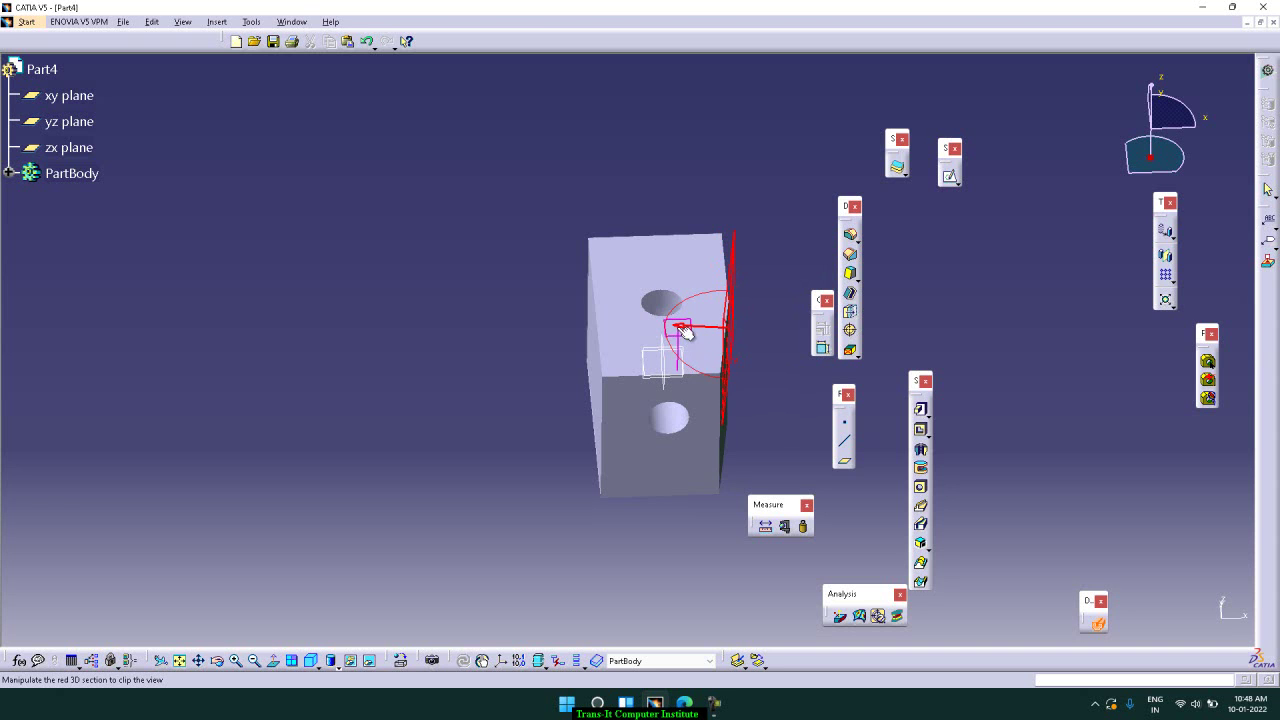
{"action": "left_click", "coordinate": [678, 328]}
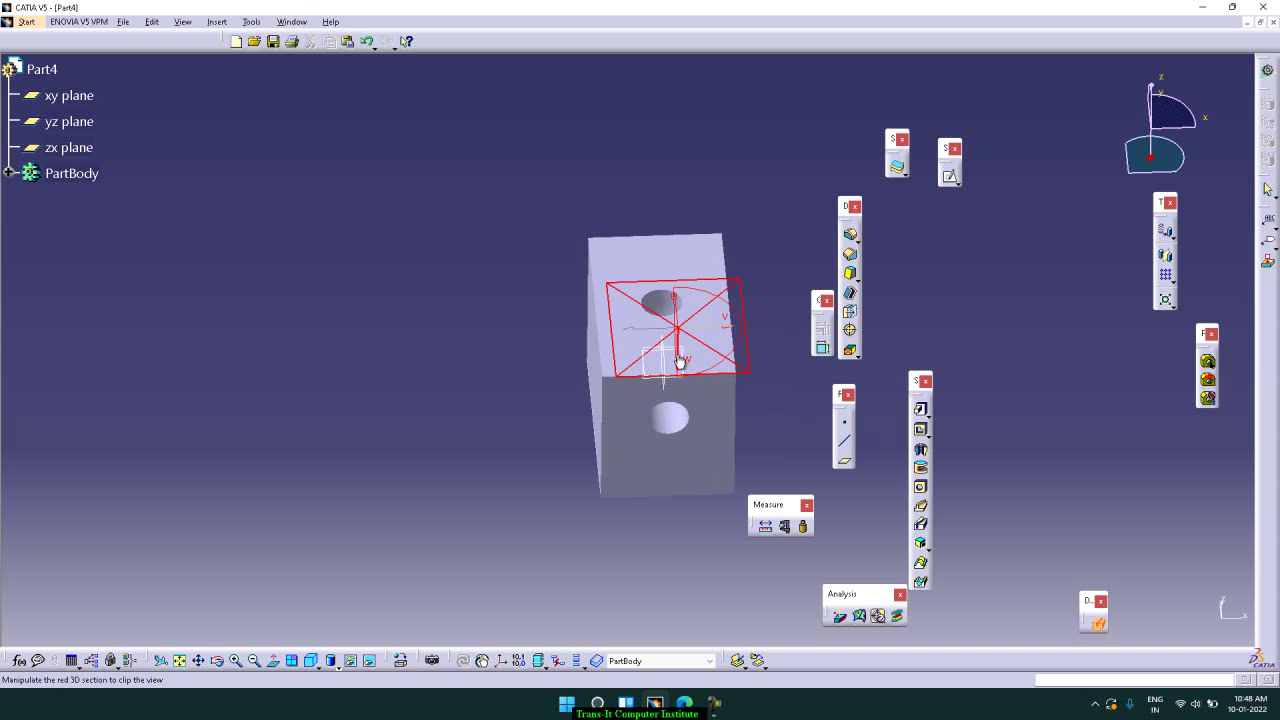
{"action": "left_click_drag", "start_coordinate": [678, 357], "coordinate": [614, 465]}
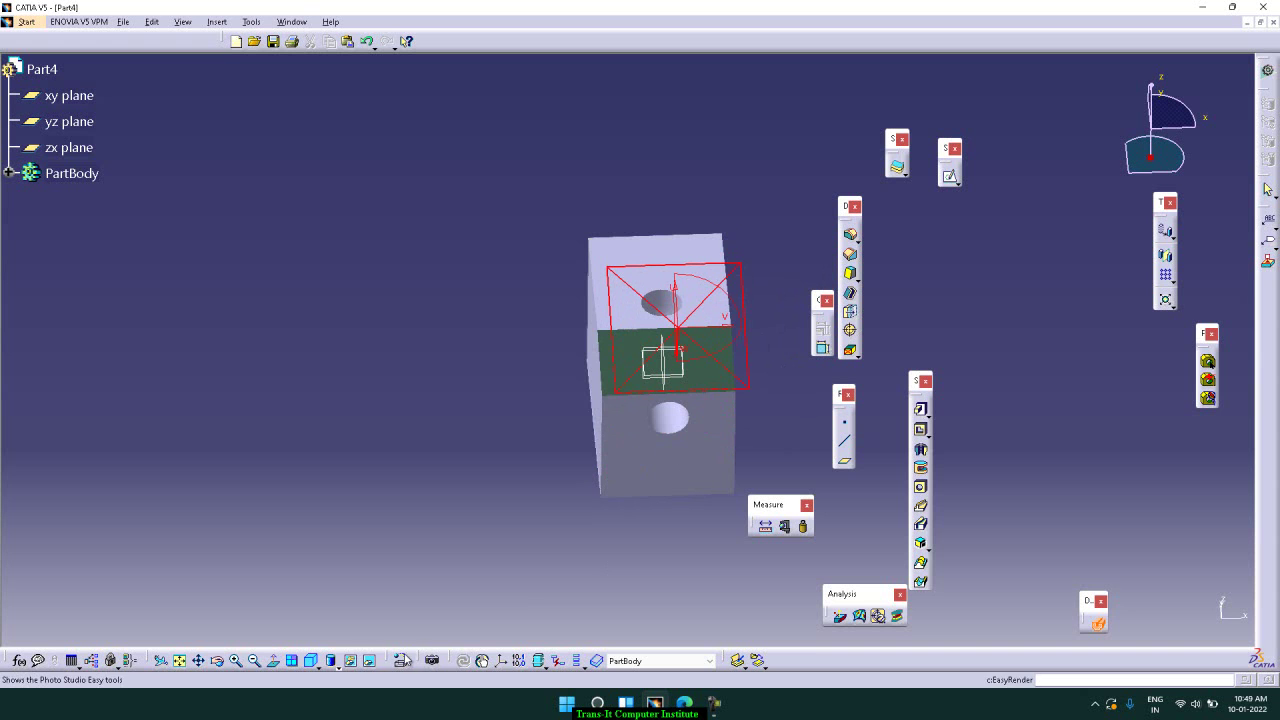
- Place the section plane back on the block's long side face and reverse the section
{"action": "left_click", "coordinate": [218, 664]}
{"action": "left_click_drag", "start_coordinate": [759, 331], "coordinate": [651, 334]}
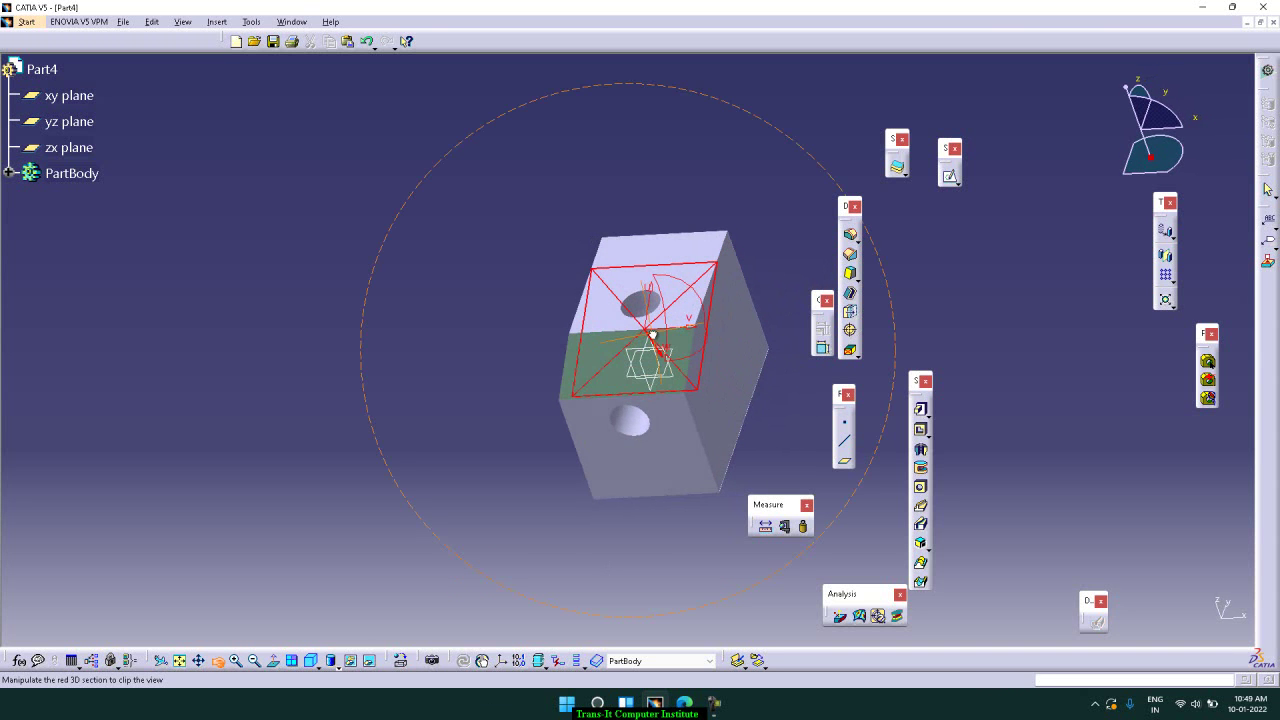
{"action": "left_click", "coordinate": [742, 342]}
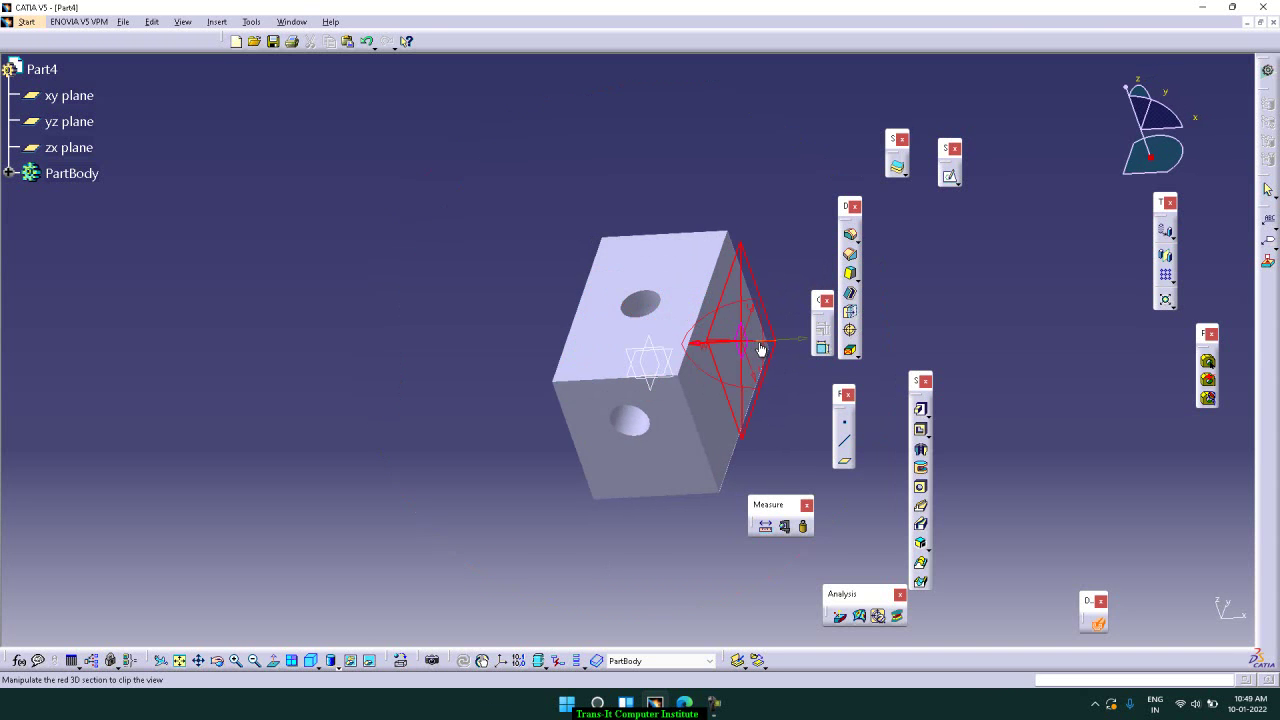
{"action": "right_click", "coordinate": [699, 348]}
{"action": "left_click", "coordinate": [732, 333]}
{"action": "left_click_drag", "start_coordinate": [702, 348], "coordinate": [720, 354]}
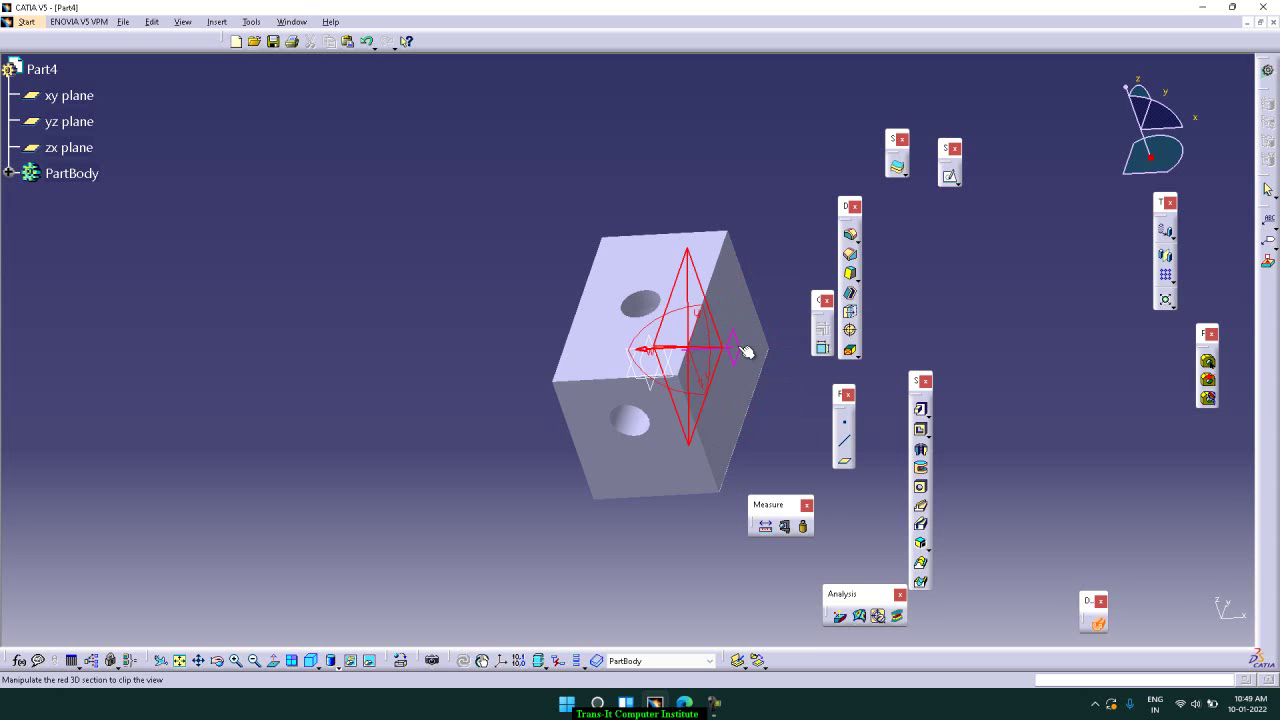
{"action": "right_click", "coordinate": [702, 350]}
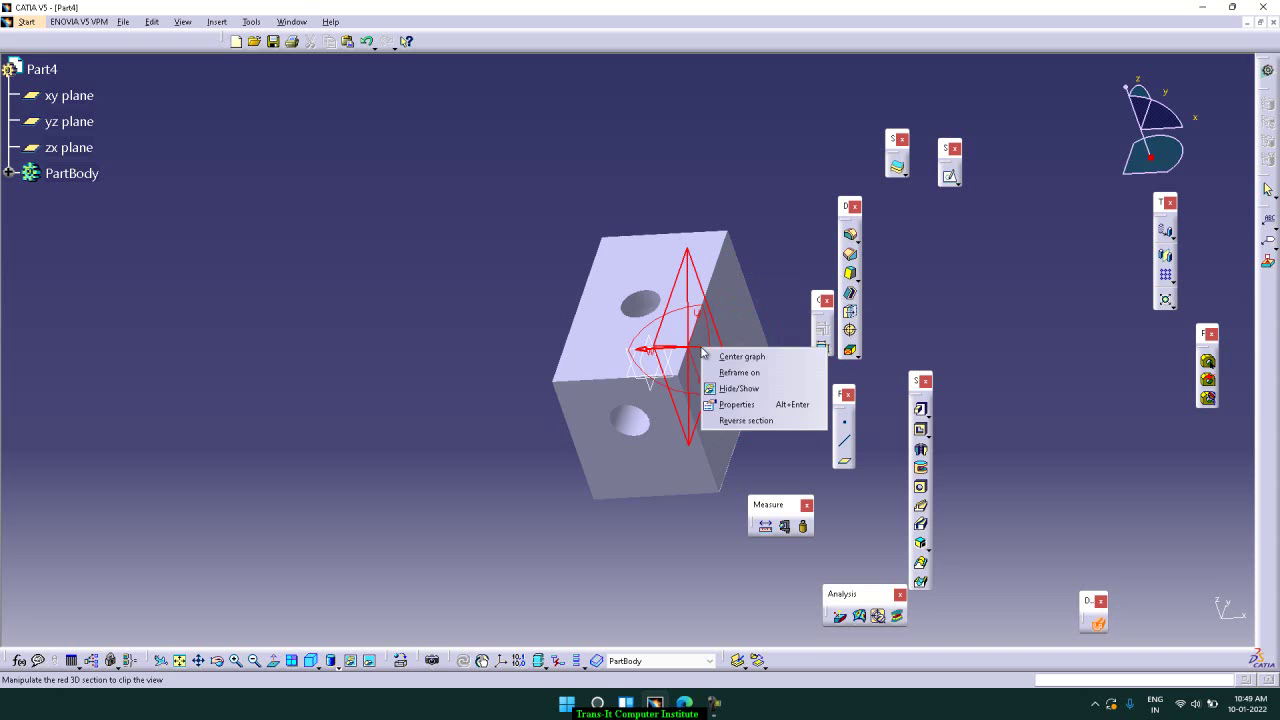
{"action": "left_click", "coordinate": [784, 421]}
- Reframe the view and move the section plane into the block to cut through the middle of both holes
{"action": "right_click", "coordinate": [748, 400]}
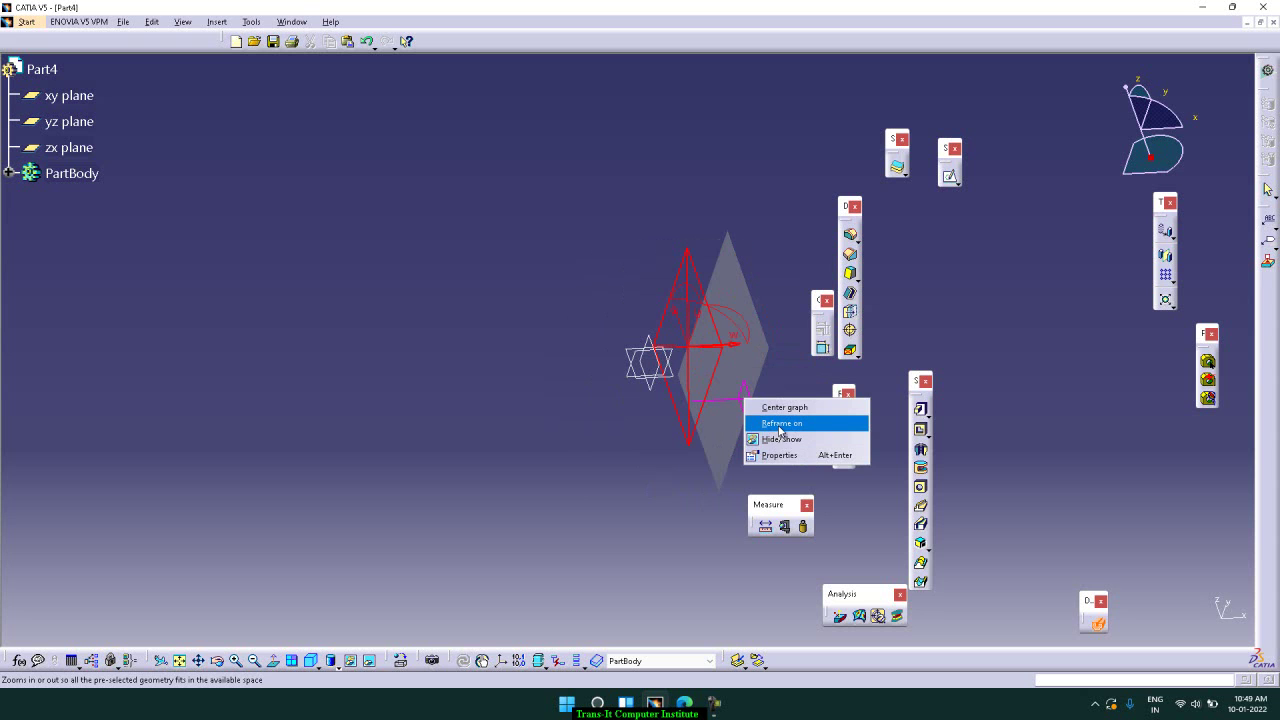
{"action": "left_click", "coordinate": [779, 424]}
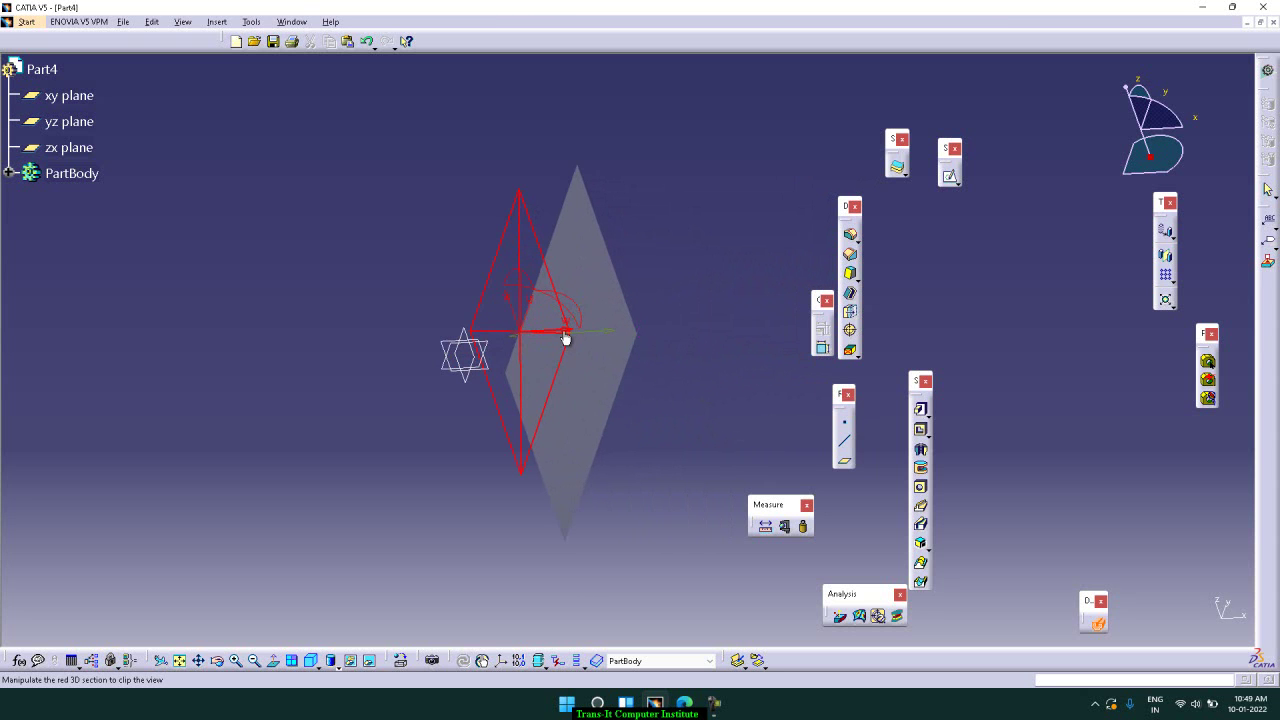
{"action": "left_click_drag", "start_coordinate": [563, 332], "coordinate": [459, 337]}
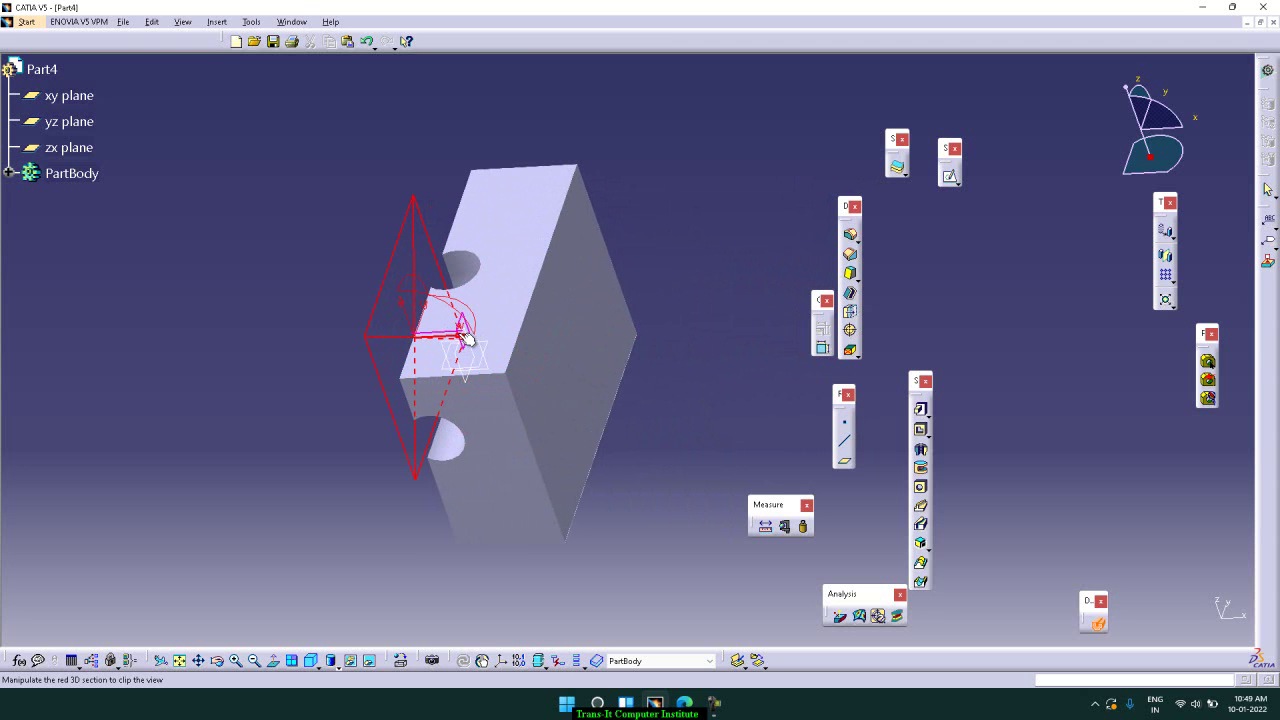
{"action": "left_click_drag", "start_coordinate": [463, 341], "coordinate": [468, 338]}
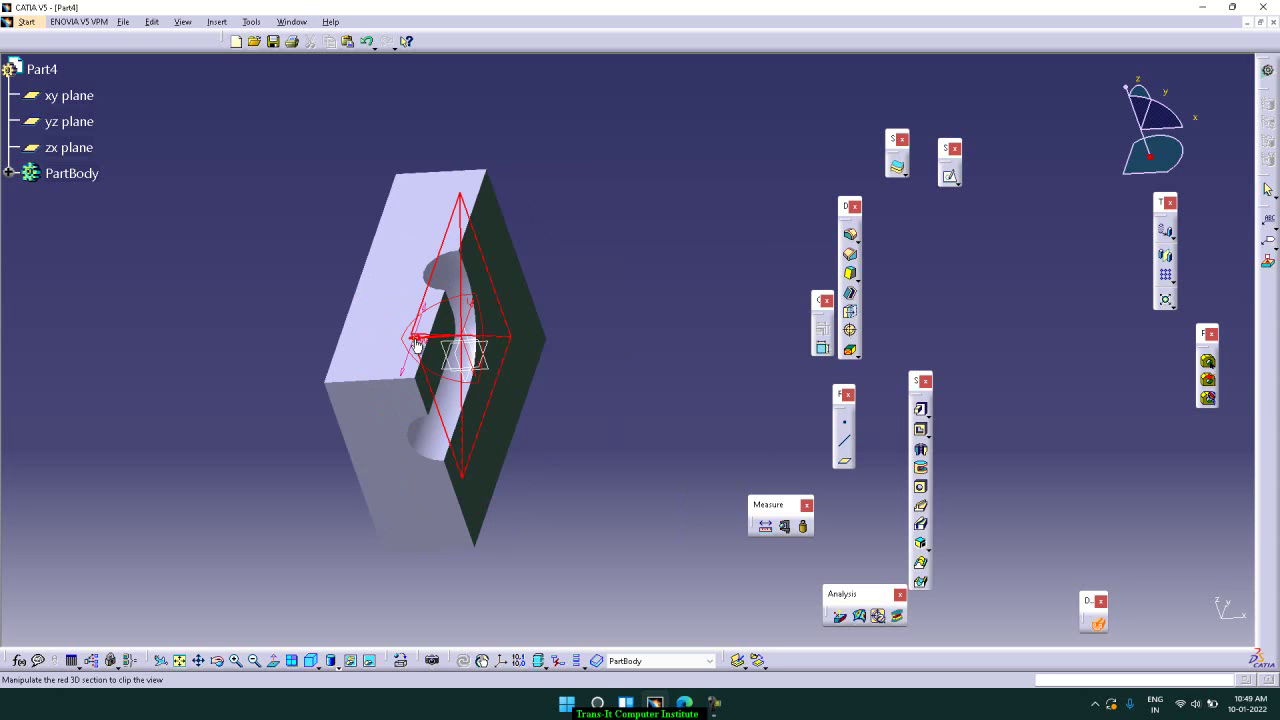
- Tilt the section plane slightly, shift it past the passage, and flip its cutting direction
{"action": "left_click_drag", "start_coordinate": [416, 340], "coordinate": [439, 342]}
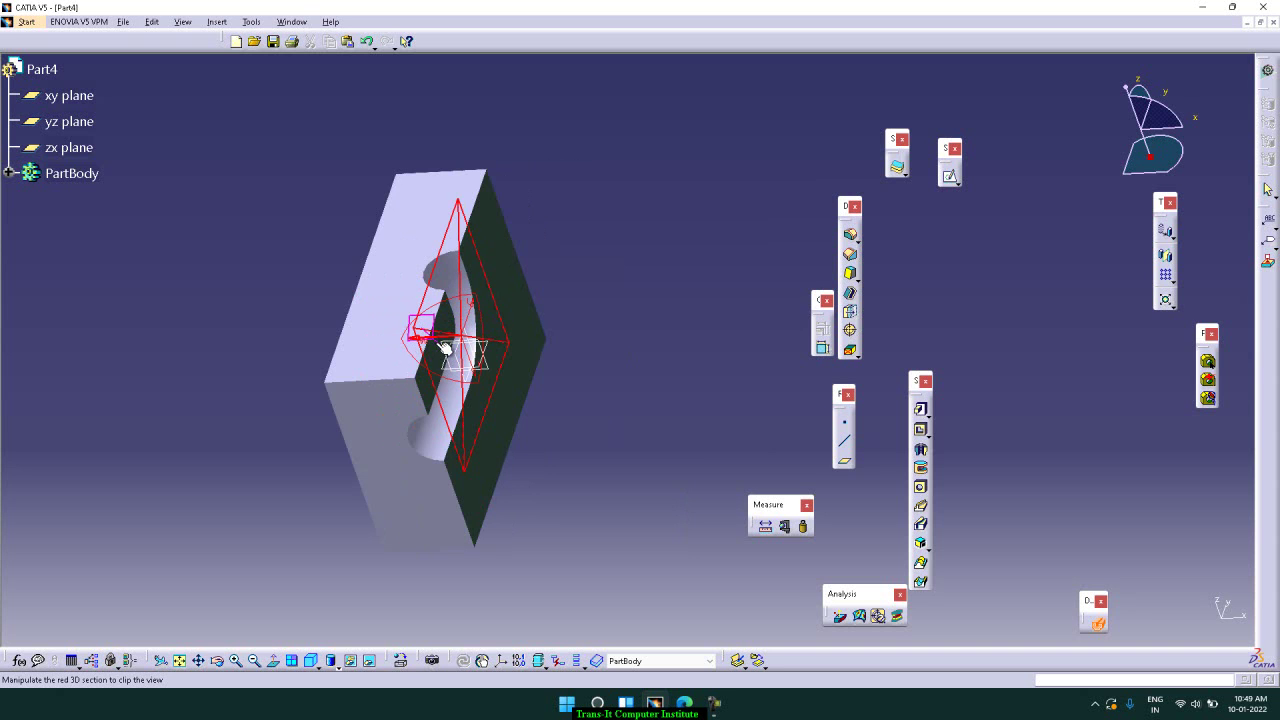
{"action": "left_click_drag", "start_coordinate": [440, 347], "coordinate": [423, 349]}
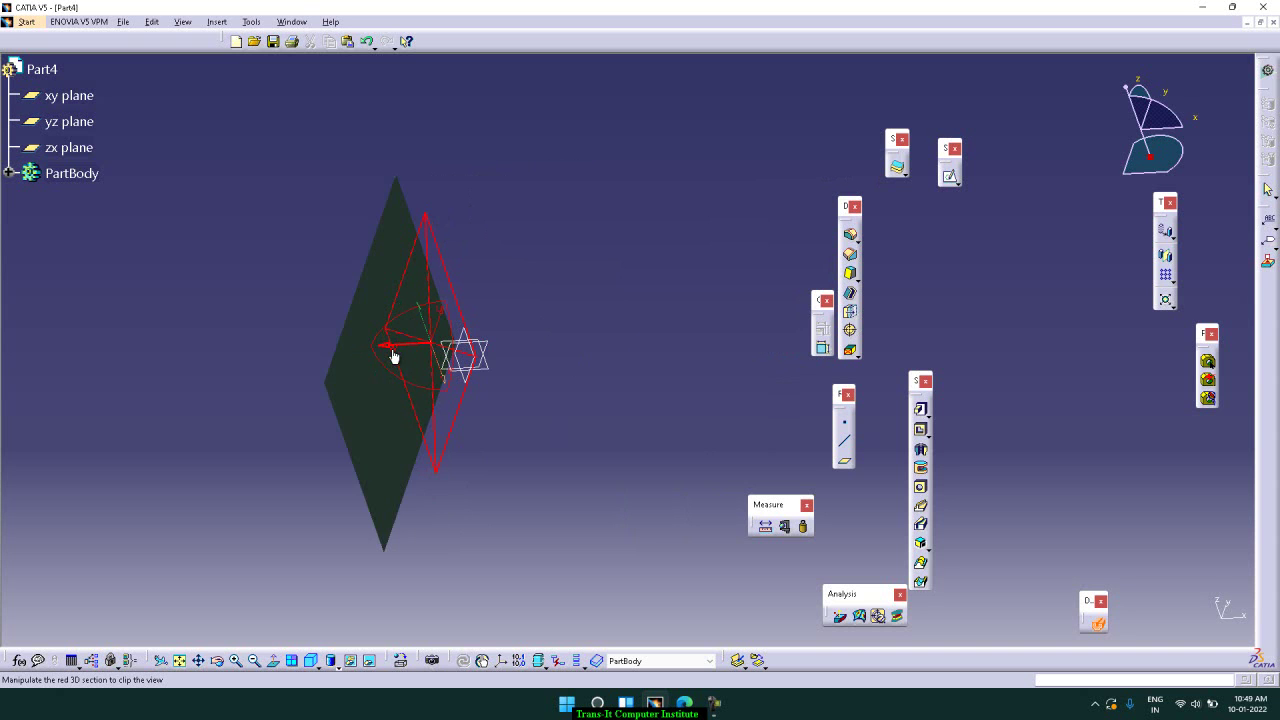
{"action": "mouse_move", "coordinate": [387, 347]}
{"action": "left_mouse_down"}
{"action": "mouse_move", "coordinate": [403, 350]}
{"action": "mouse_move", "coordinate": [369, 352]}
{"action": "left_mouse_up"}
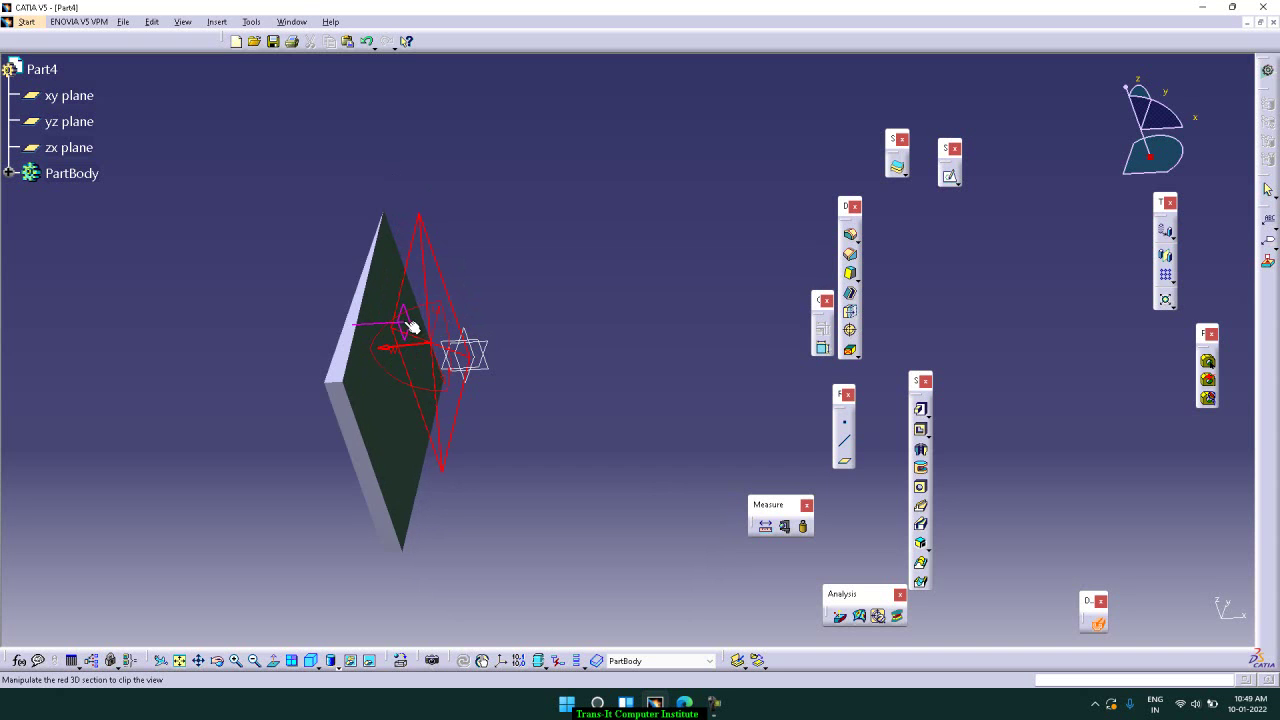
{"action": "left_click_drag", "start_coordinate": [411, 309], "coordinate": [443, 381]}
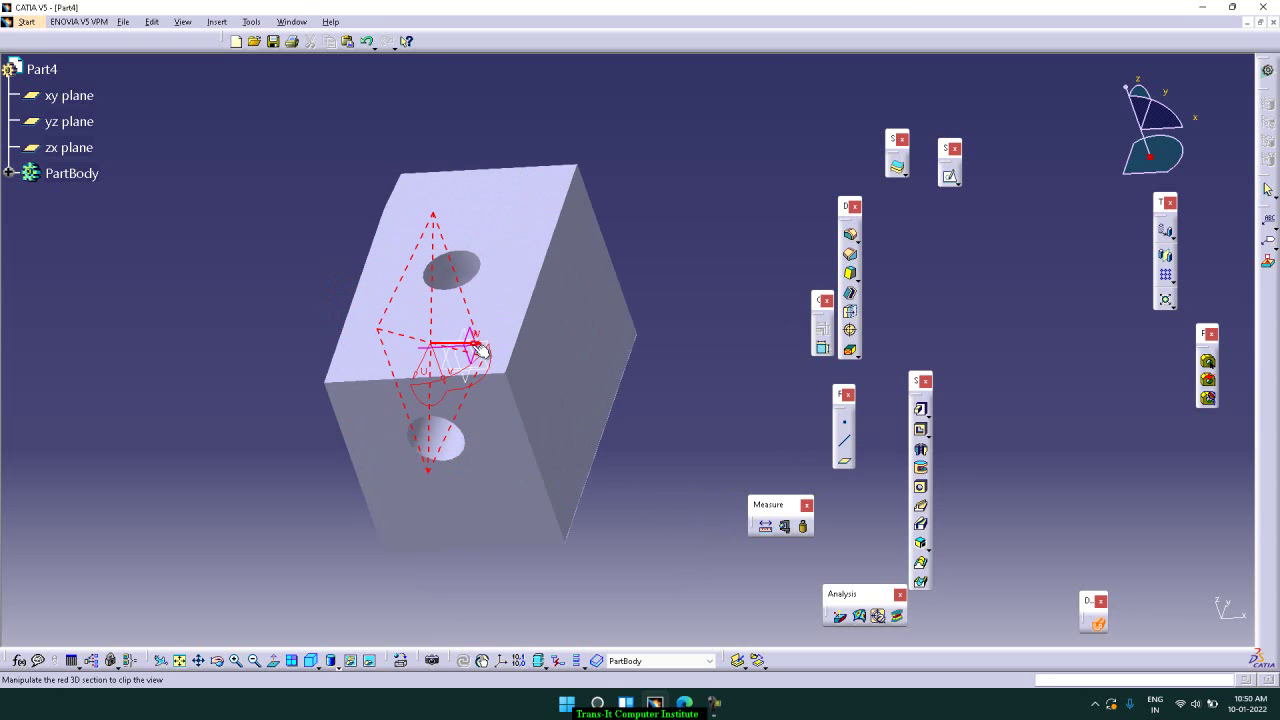
- Turn the section plane through different orientations and set it lengthwise through the middle of the curved passage
{"action": "left_click", "coordinate": [472, 345]}
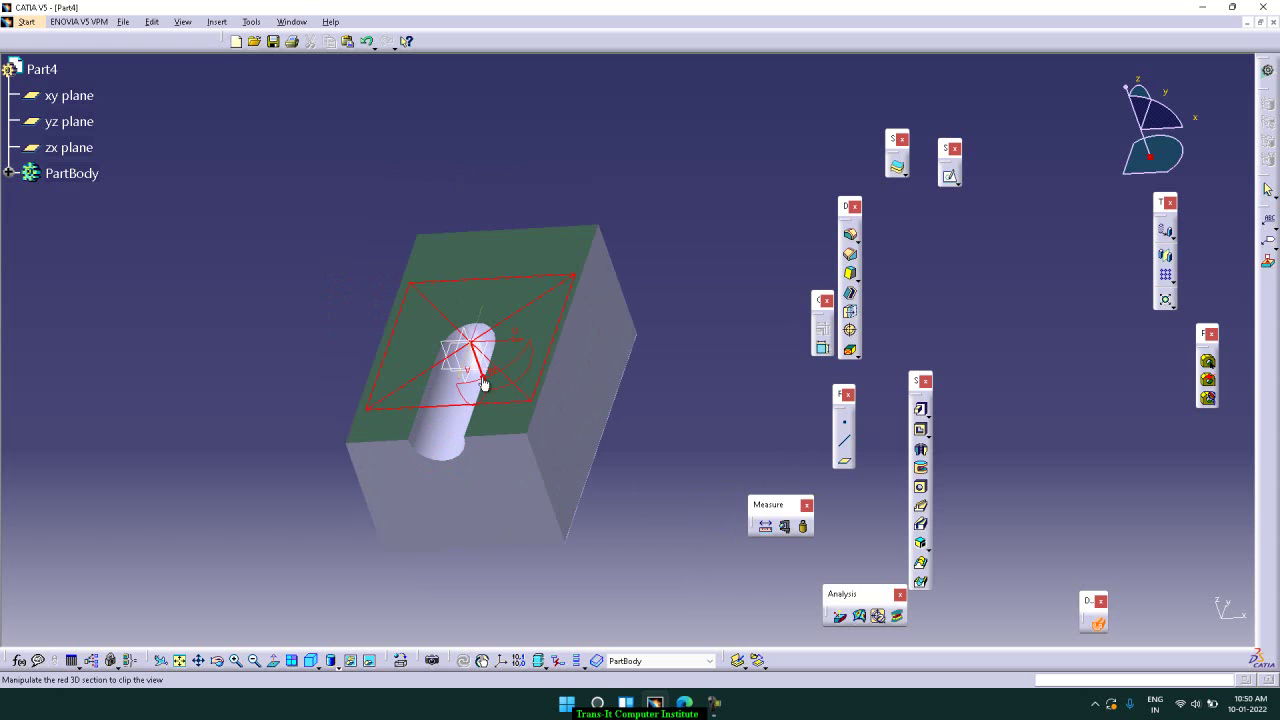
{"action": "left_click_drag", "start_coordinate": [483, 383], "coordinate": [424, 343]}
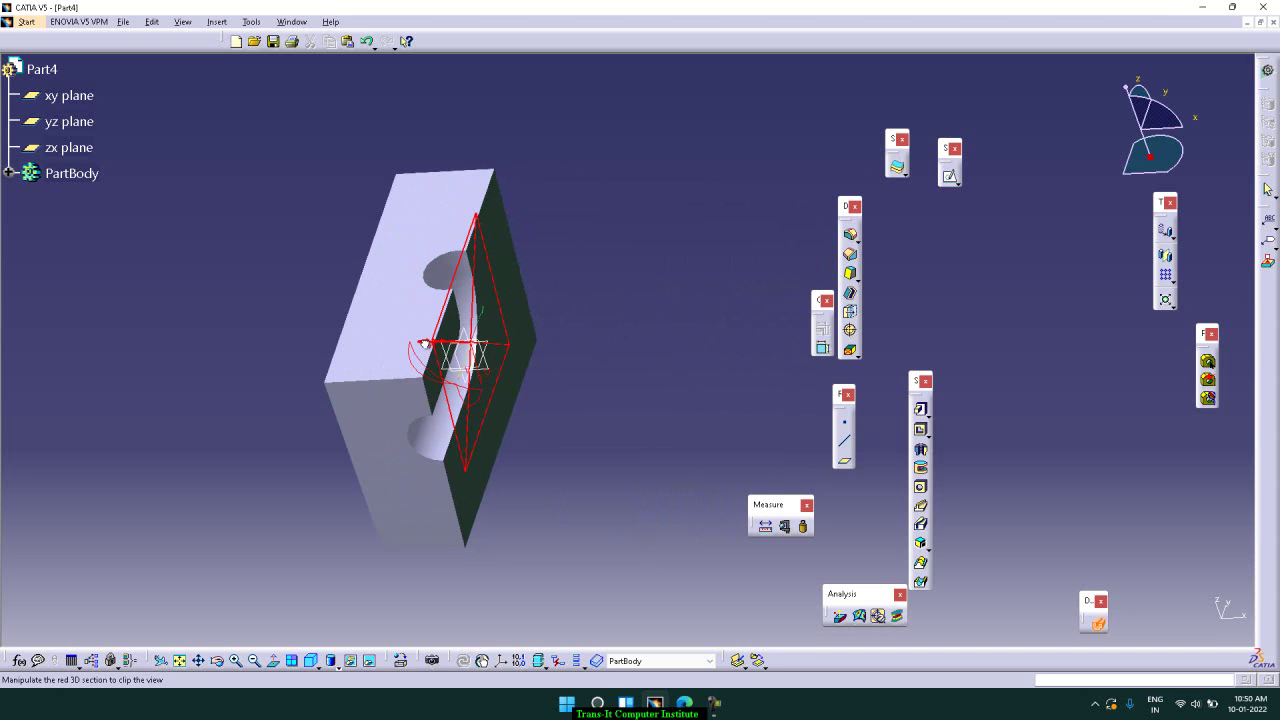
{"action": "left_click", "coordinate": [486, 363]}
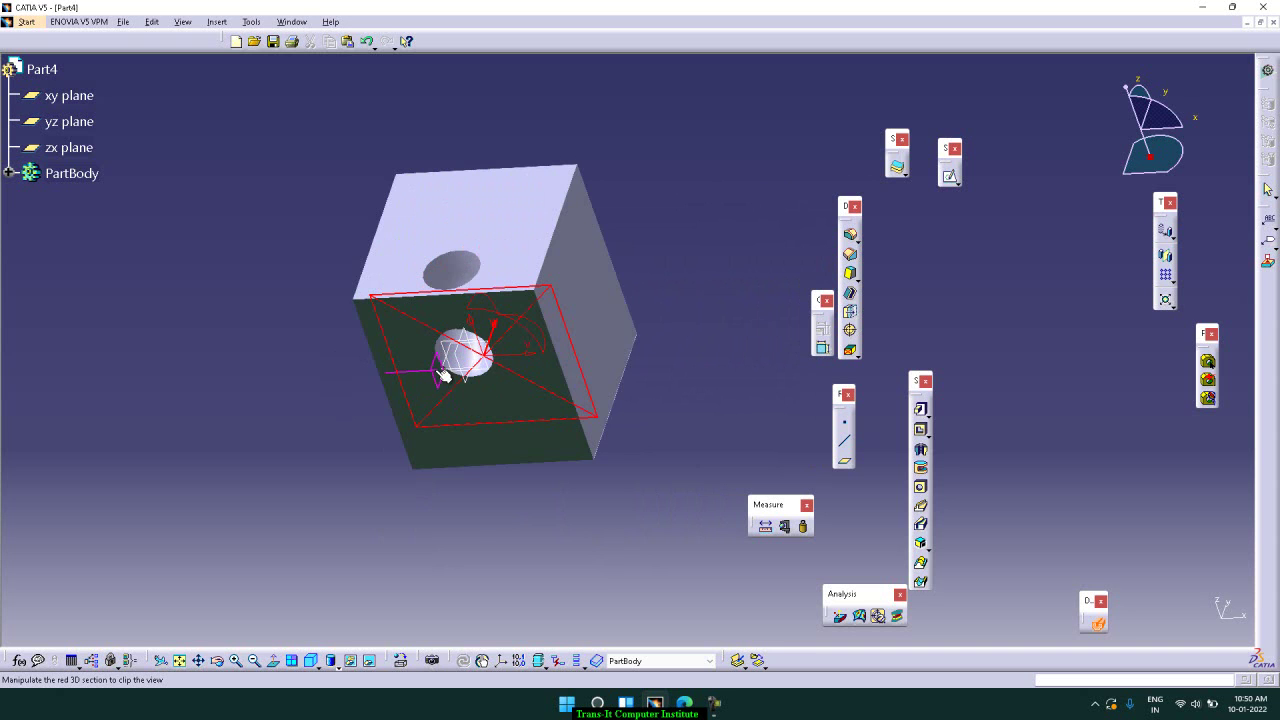
{"action": "left_click", "coordinate": [466, 372]}
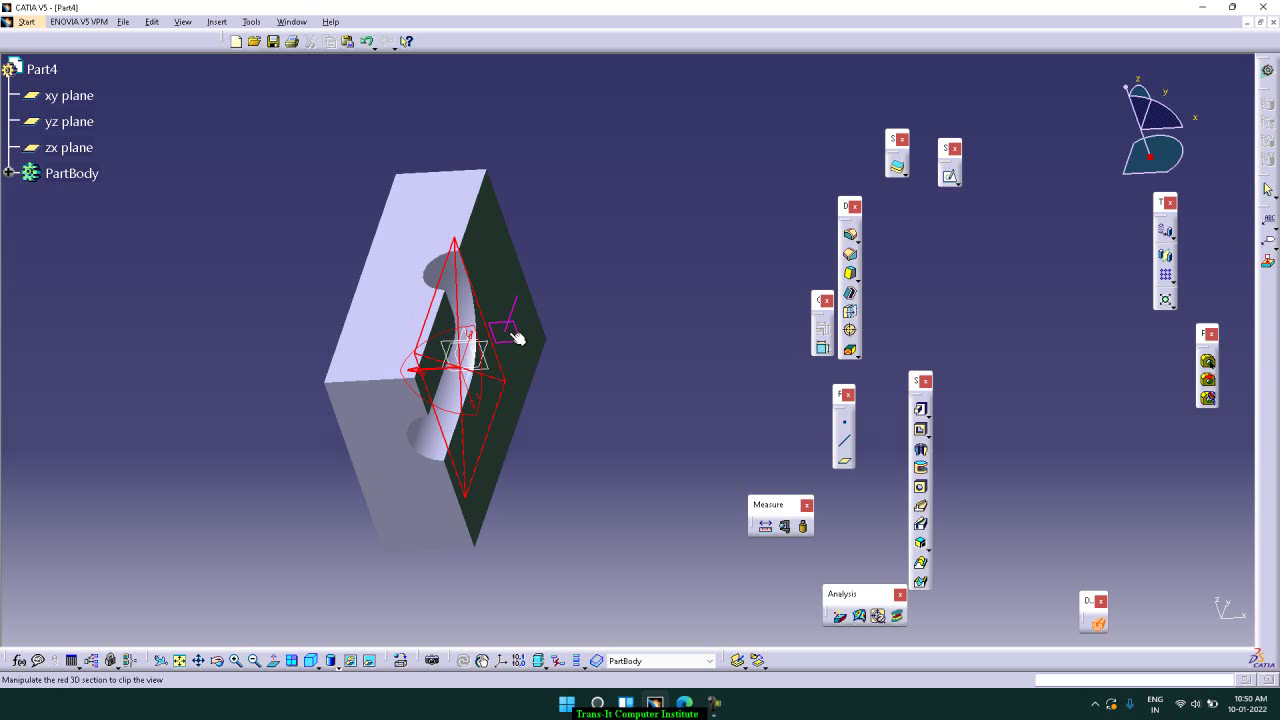
- Examine the curved passage in the lengthwise section from an oblique view and exit Dynamic Sectioning
{"action": "left_click", "coordinate": [254, 662]}
{"action": "left_click", "coordinate": [254, 662]}
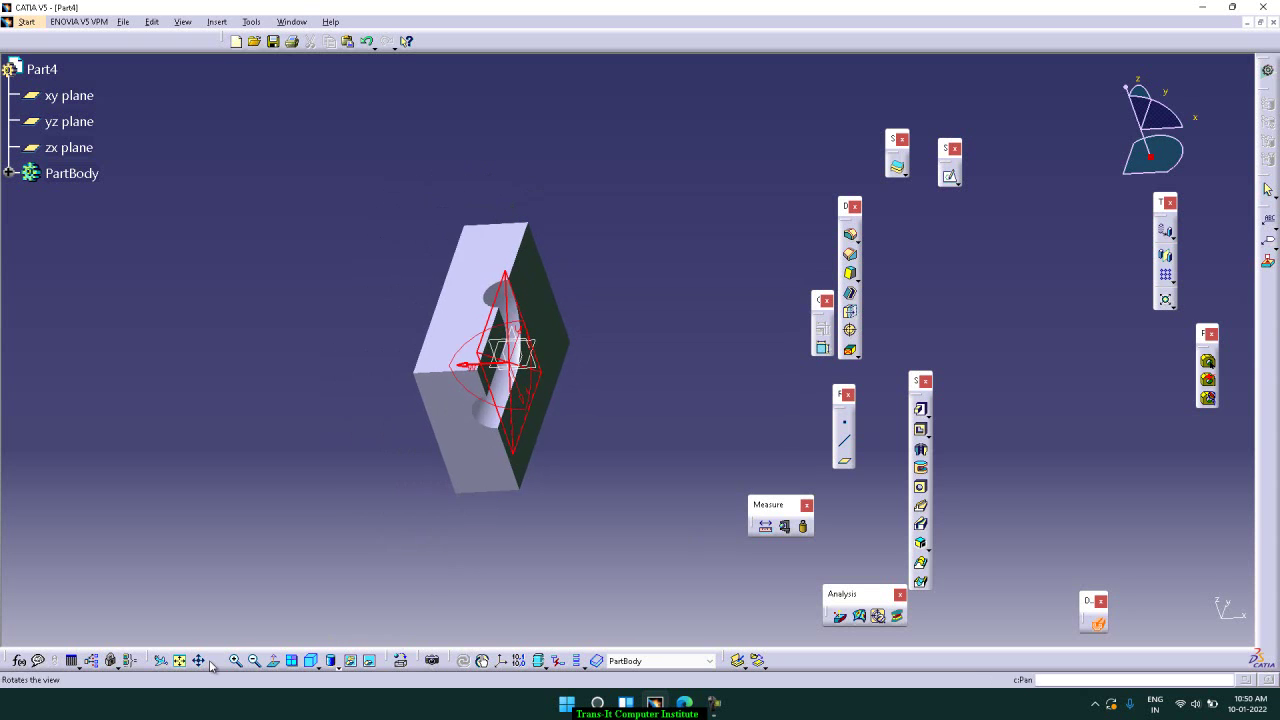
{"action": "middle_click_drag", "start_coordinate": [531, 464], "coordinate": [443, 423]}
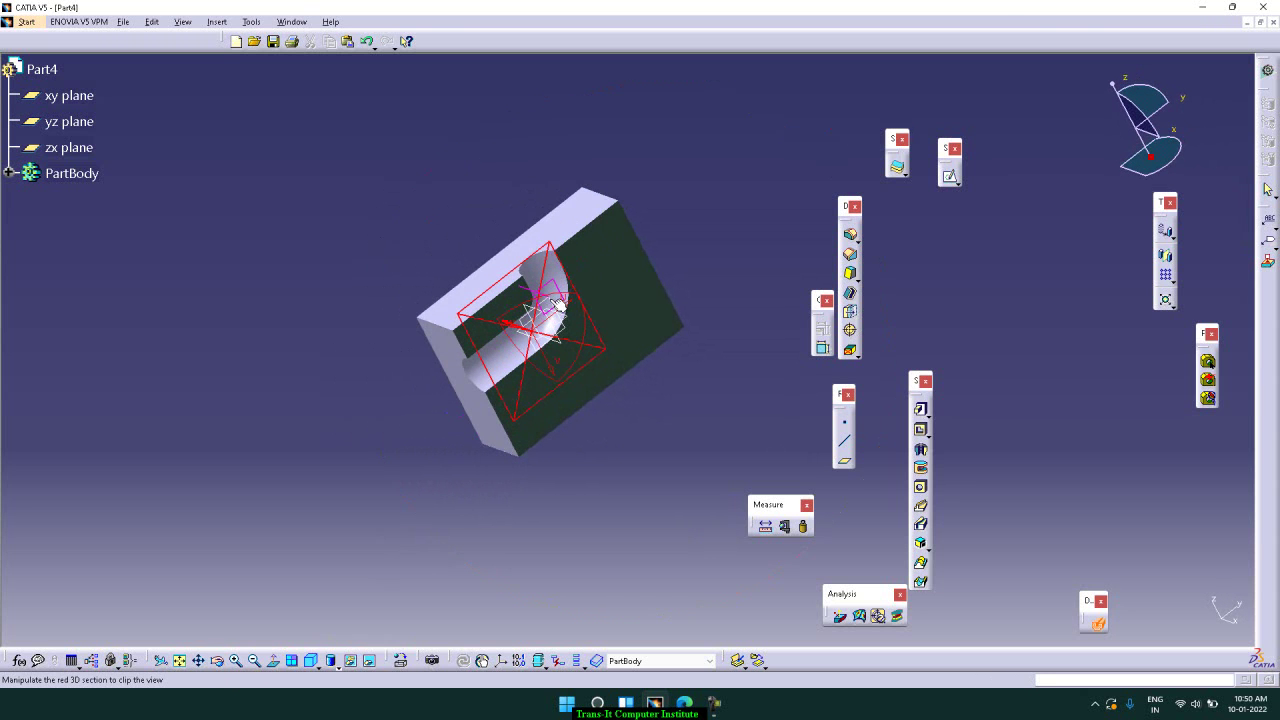
{"action": "key", "text": "Escape"}
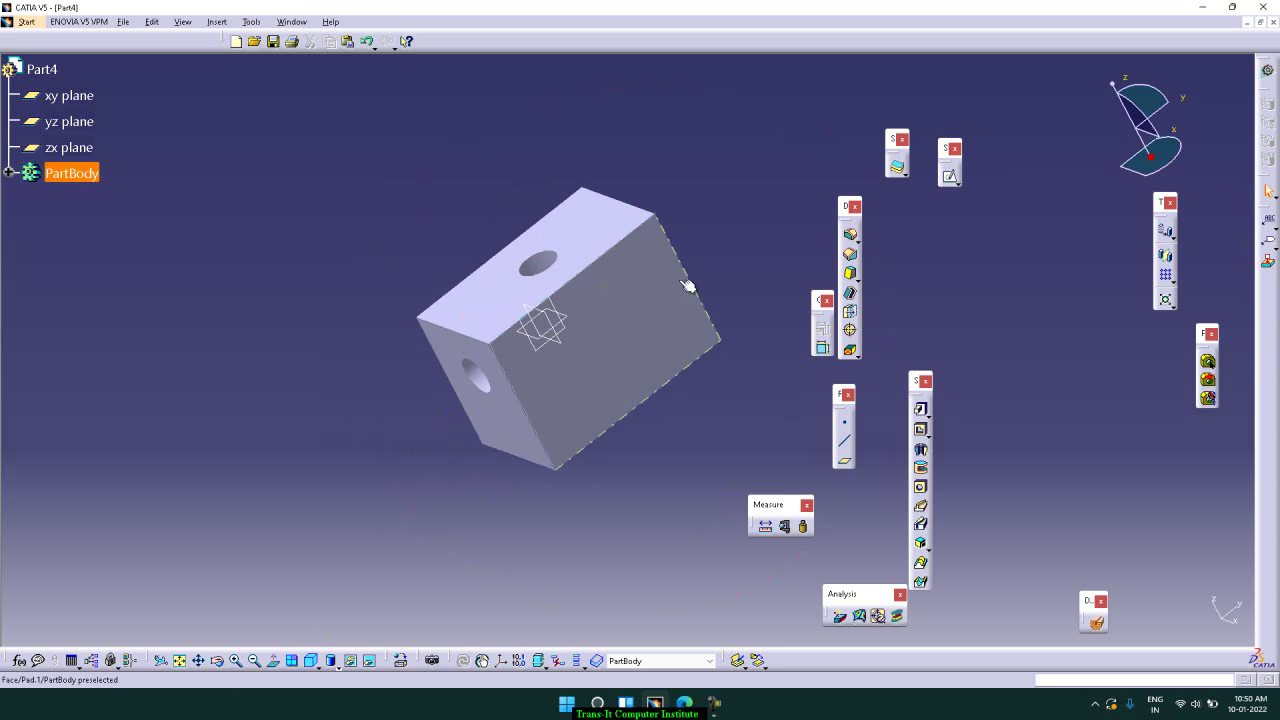
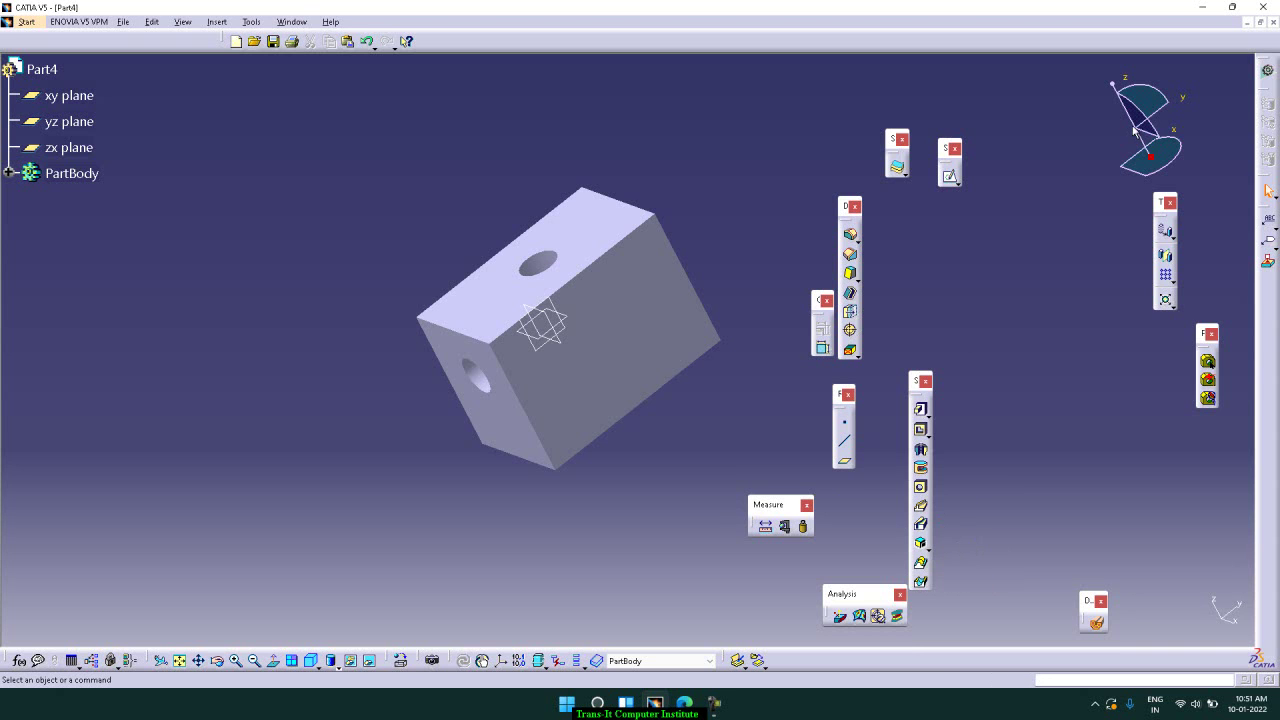
- Restore the modelling window beside the PDF drawing and create a new Part document with the default name
{"action": "left_click", "coordinate": [1232, 8]}
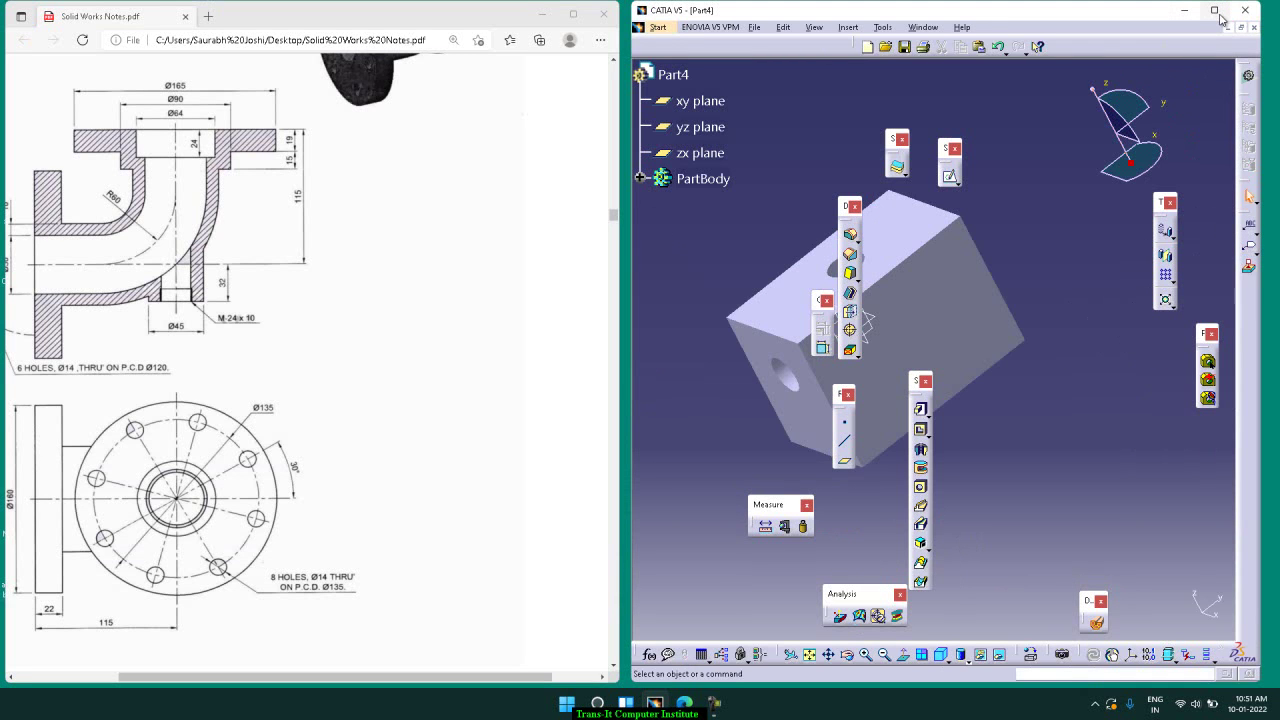
{"action": "mouse_move", "coordinate": [1219, 15]}
{"action": "key", "text": "ctrl+n"}
{"action": "type", "text": "P"}
{"action": "key", "text": "Return"}
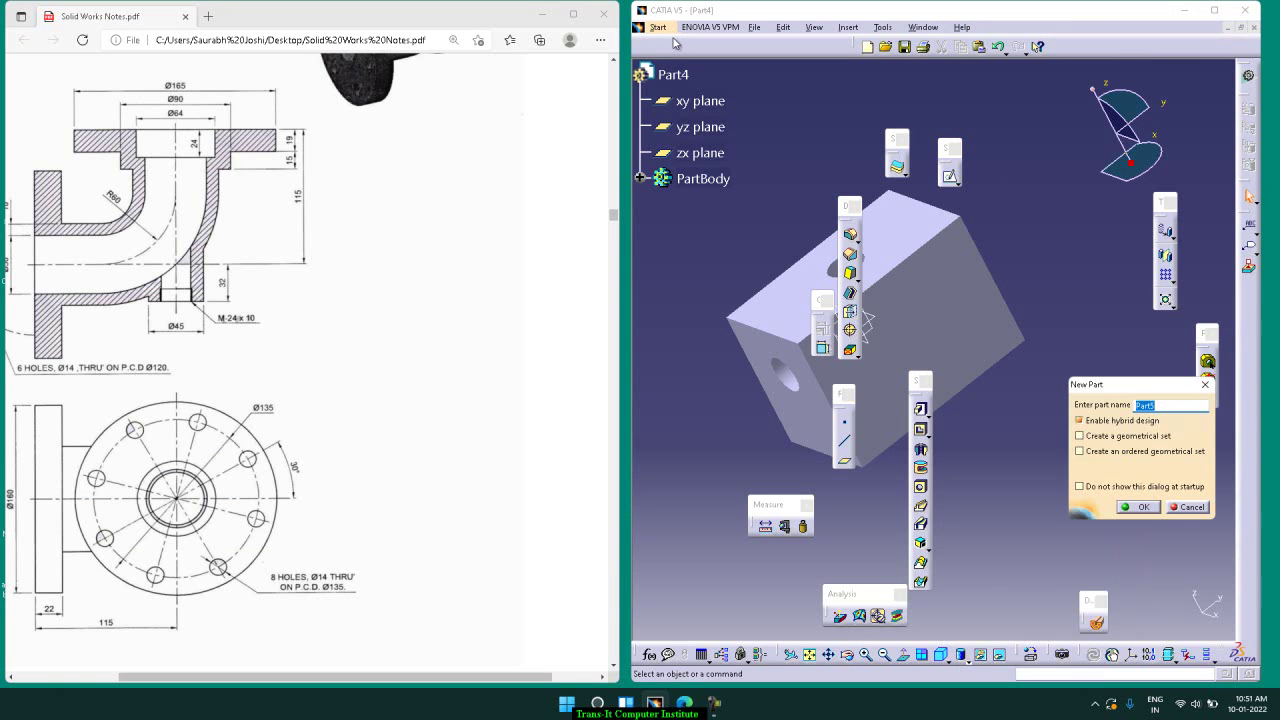
{"action": "key", "text": "Return"}
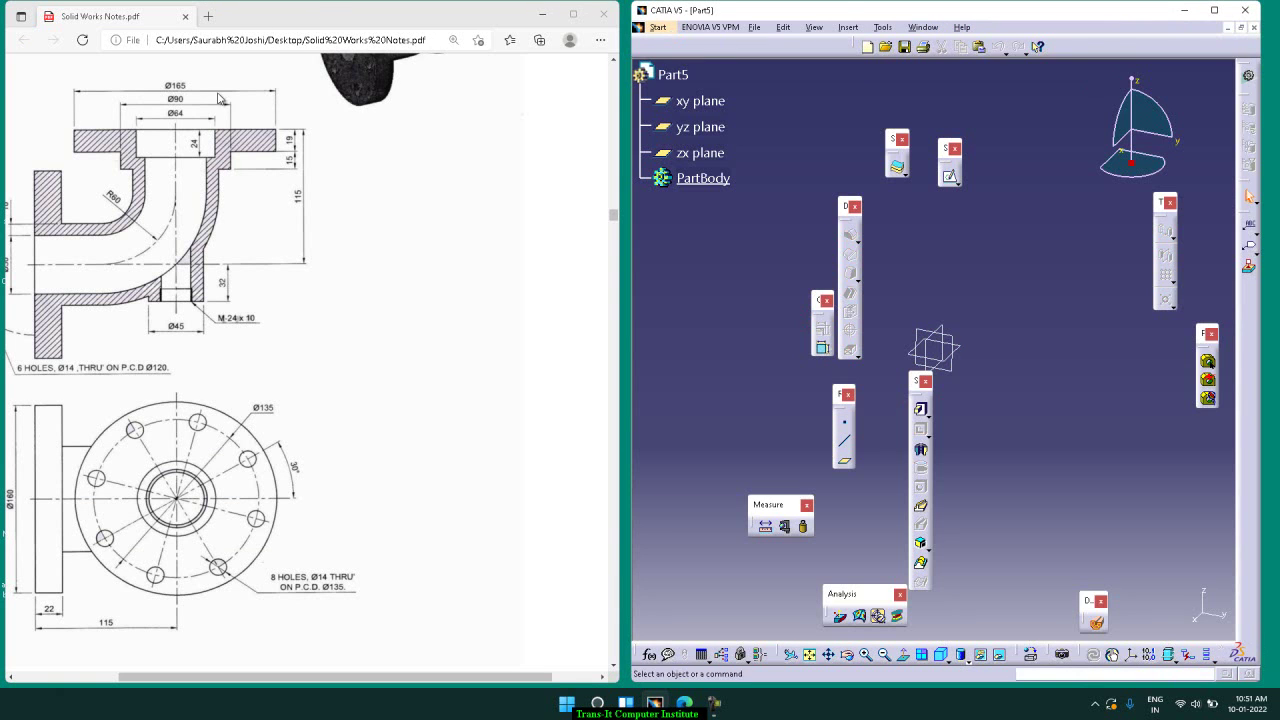
- Find the drawing of the rectangular-to-round transition in the PDF notes and examine its dimensions
{"action": "left_click", "coordinate": [370, 297]}
{"action": "scroll", "coordinate": [370, 297], "scroll_direction": "down", "scroll_amount": 3}
{"action": "scroll", "coordinate": [369, 297], "scroll_direction": "down", "scroll_amount": 10}
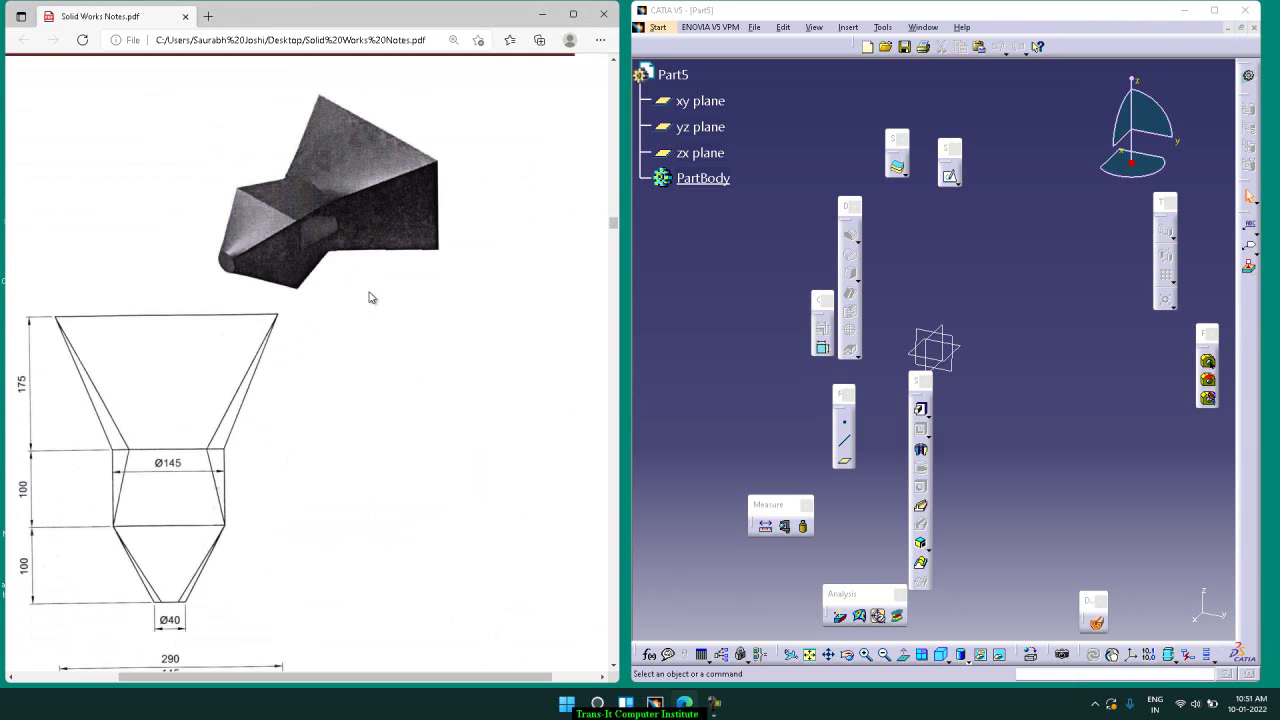
{"action": "scroll", "coordinate": [369, 297], "scroll_direction": "down", "scroll_amount": 2}
{"action": "scroll", "coordinate": [369, 297], "scroll_direction": "down", "scroll_amount": 2}
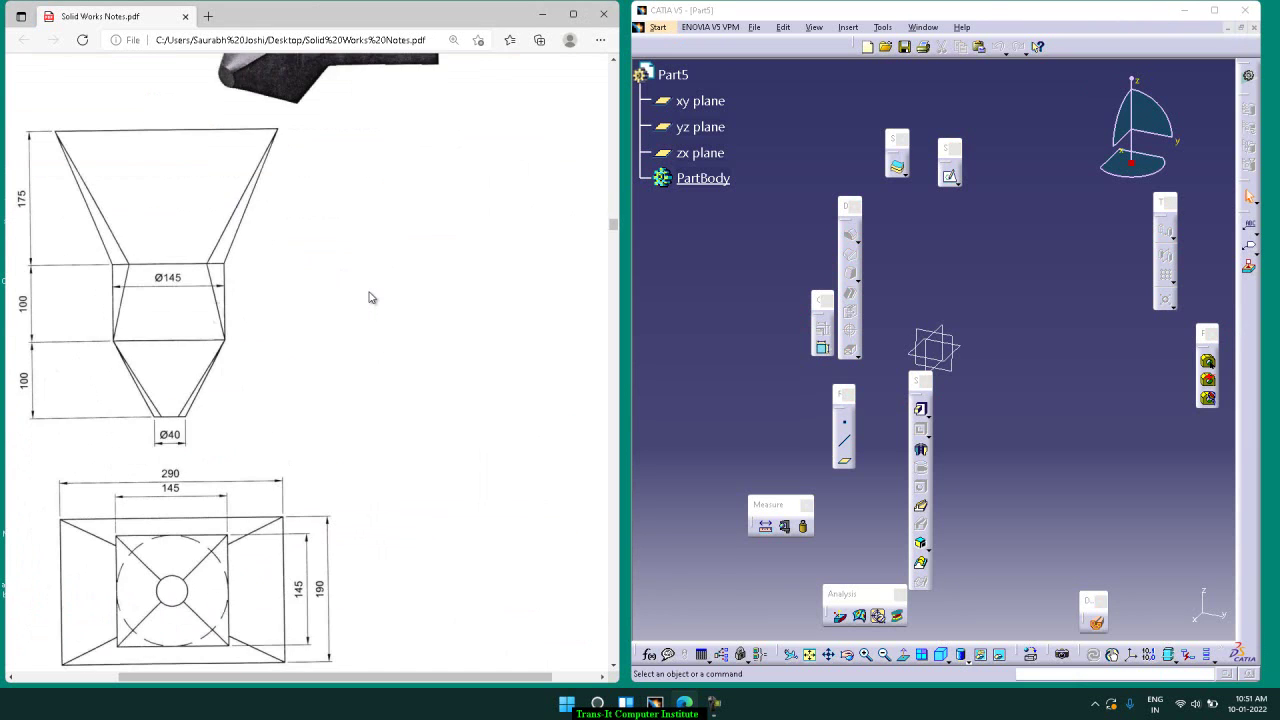
{"action": "scroll", "coordinate": [369, 297], "scroll_direction": "up", "scroll_amount": 2}
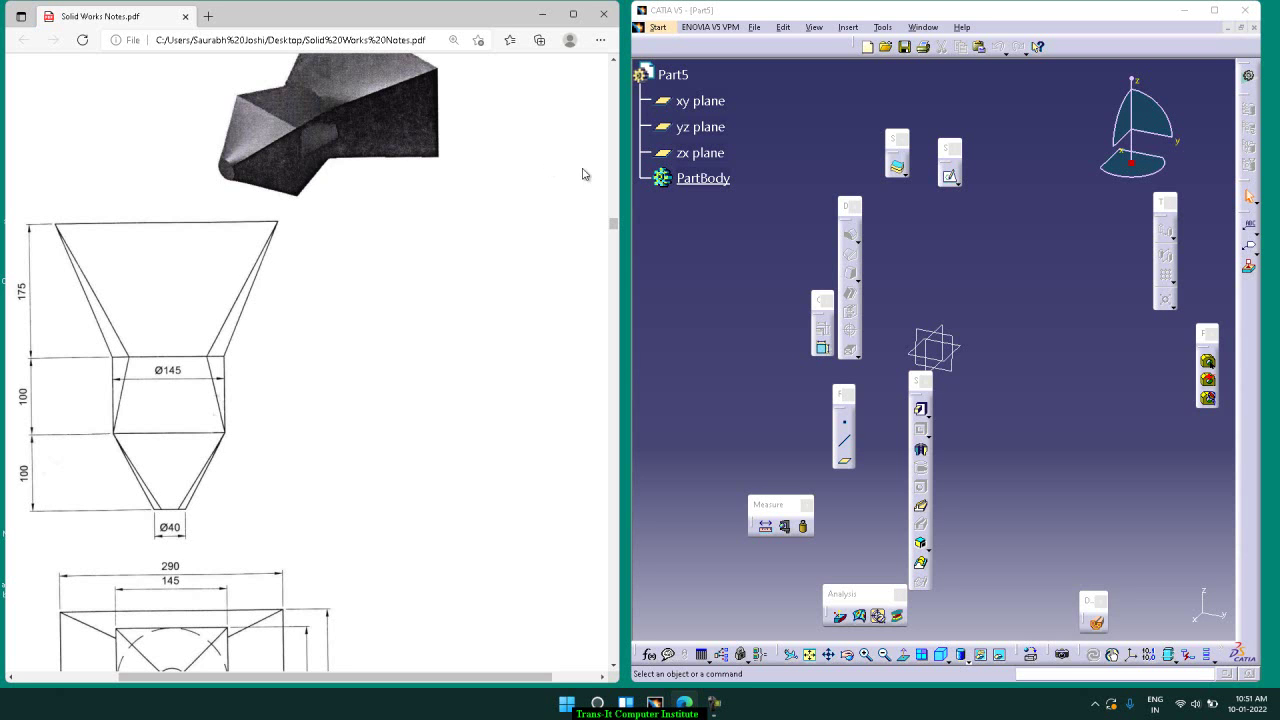
- Create a reference plane offset 175 mm from the xy plane
{"action": "left_click", "coordinate": [732, 235]}
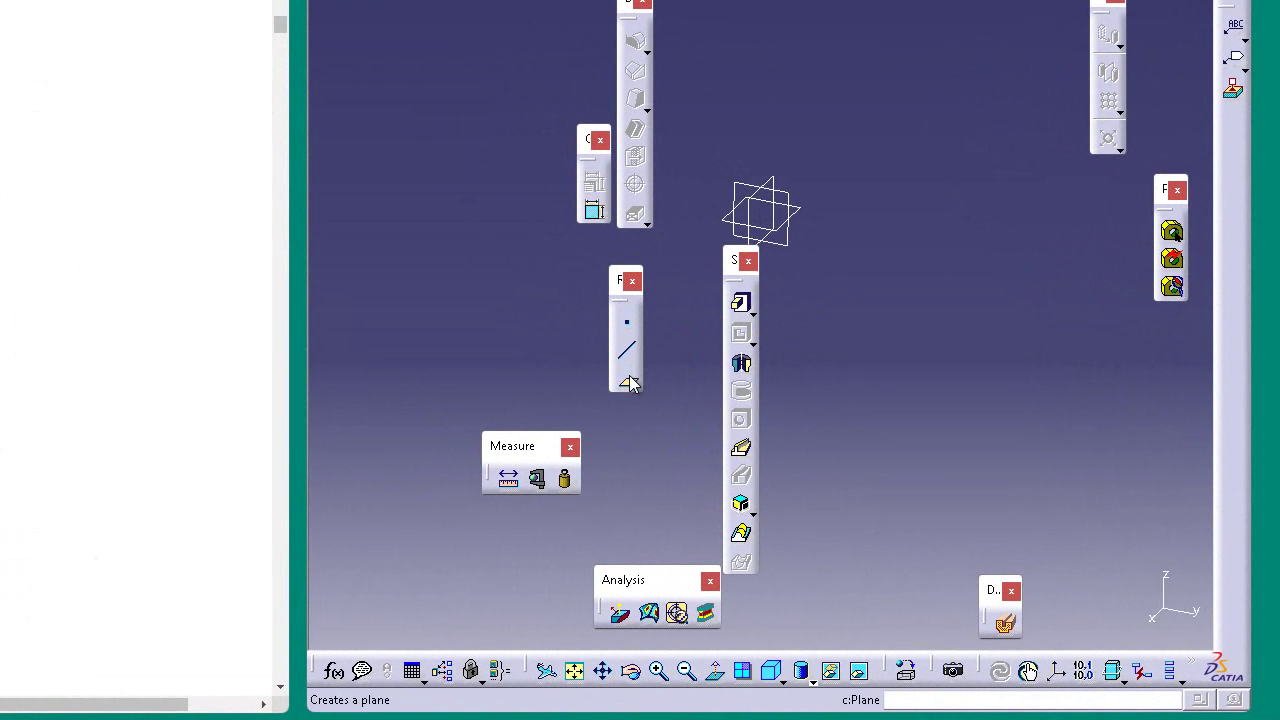
{"action": "left_click", "coordinate": [628, 381]}
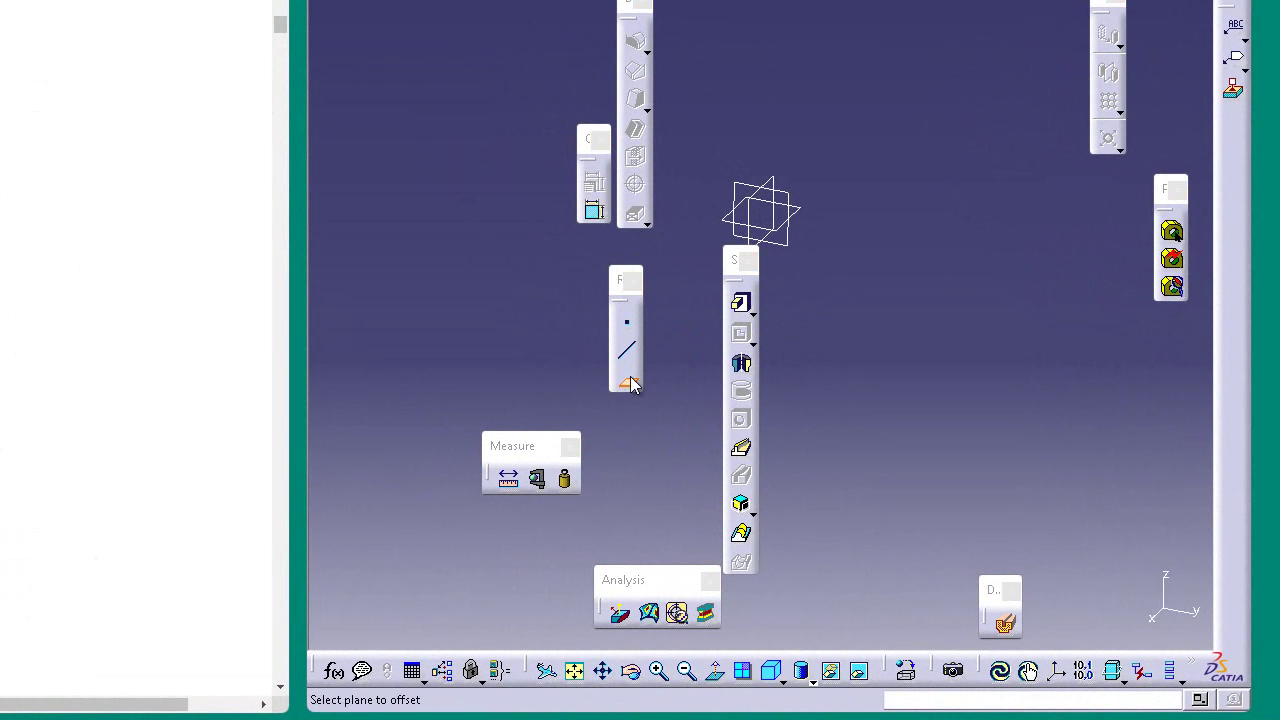
{"action": "left_click", "coordinate": [806, 218]}
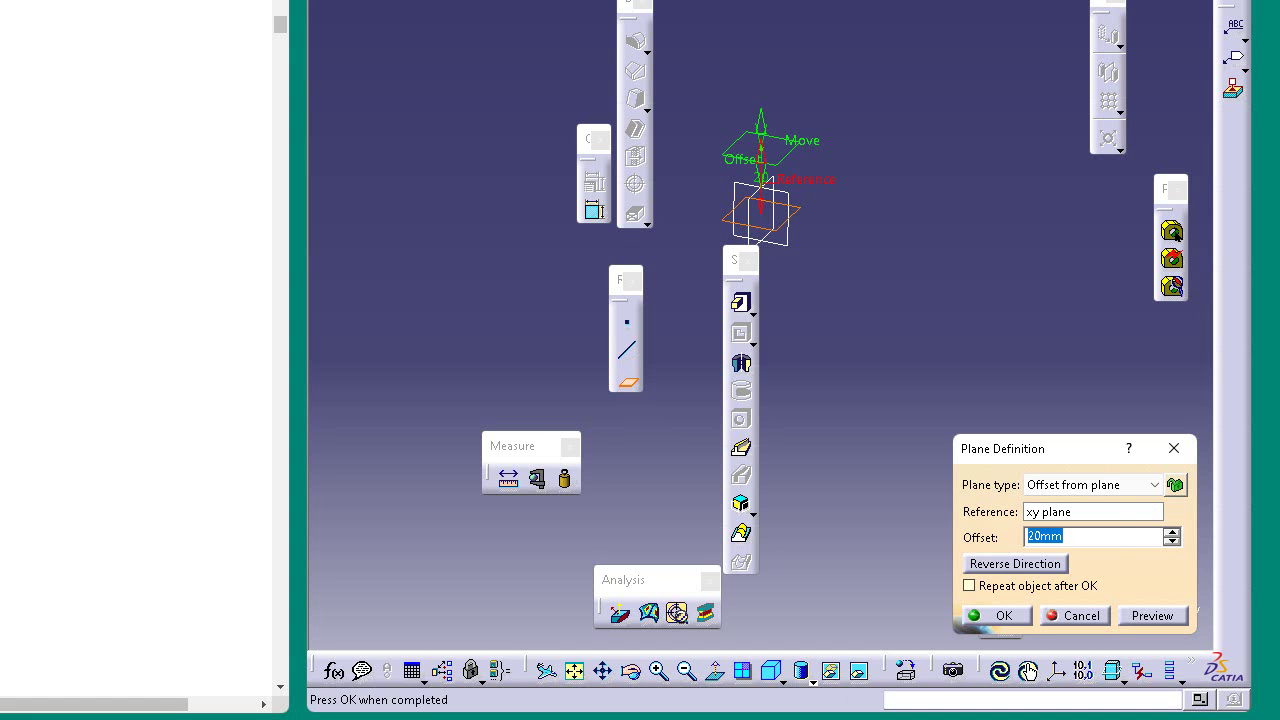
{"action": "type", "text": "17"}
{"action": "left_click", "coordinate": [1005, 617]}
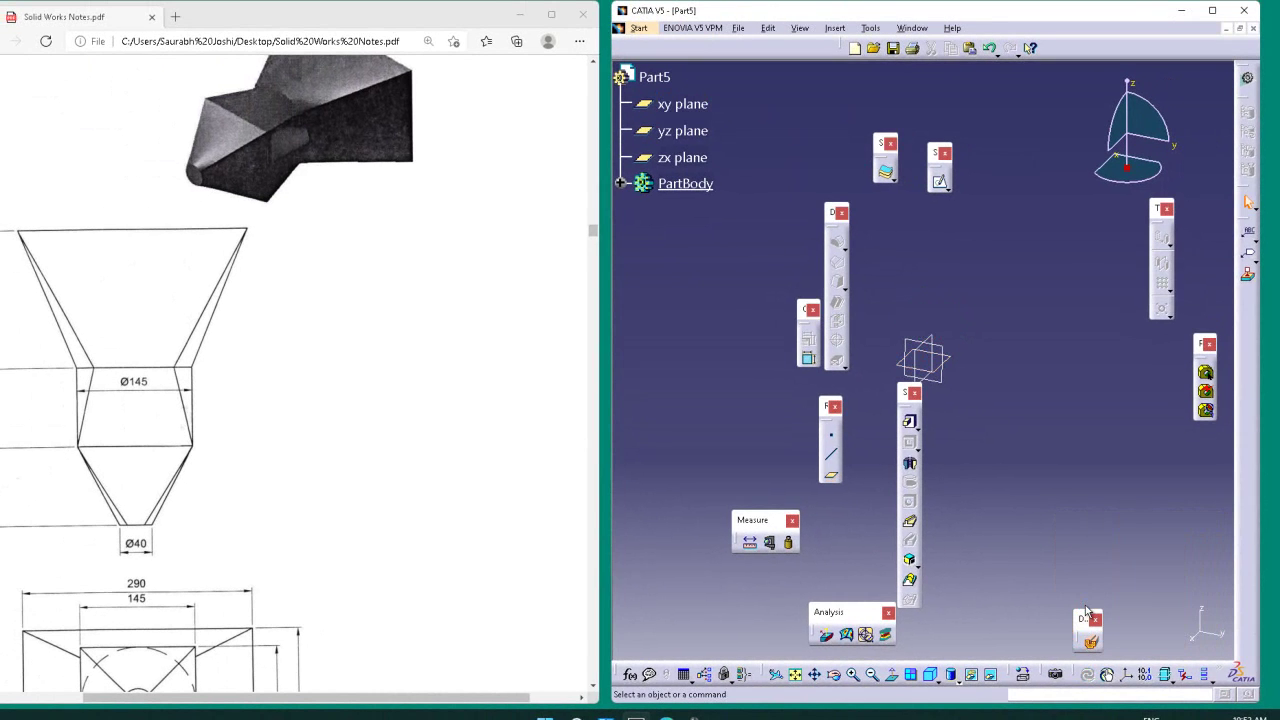
{"action": "left_click", "coordinate": [796, 676]}
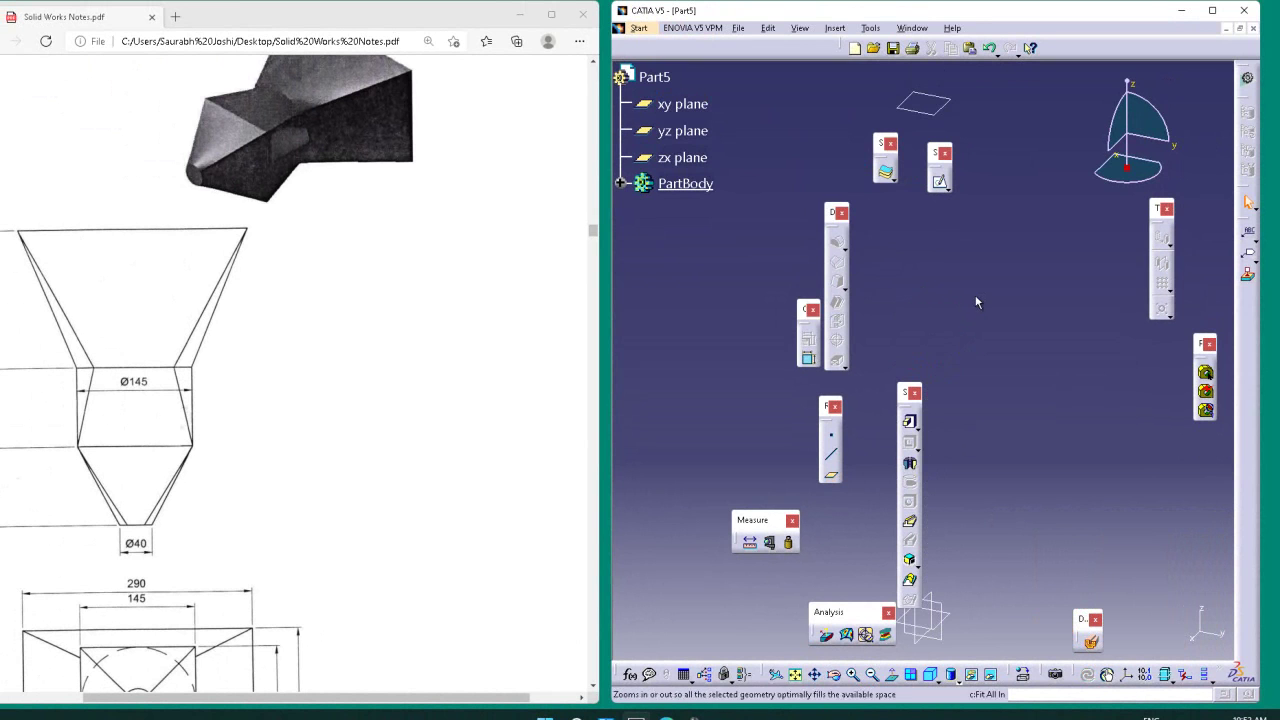
- Create a second reference plane offset 100 mm above the first offset plane
{"action": "left_click", "coordinate": [955, 106]}
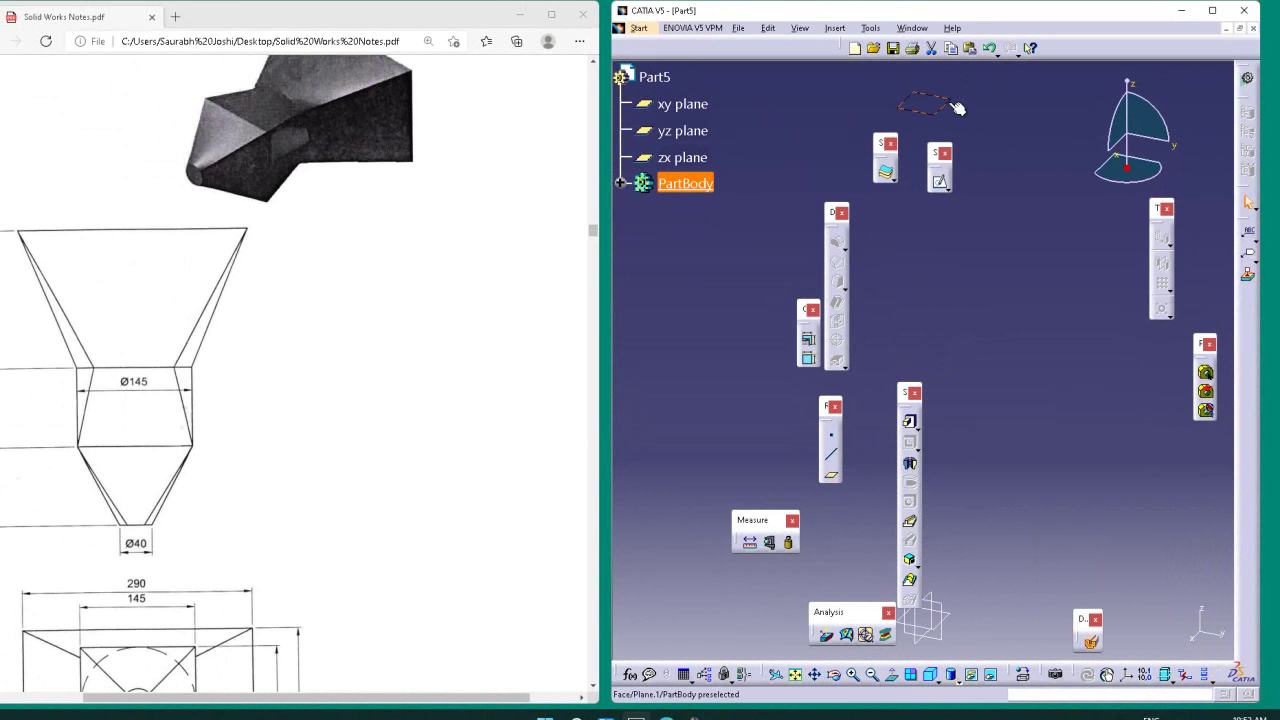
{"action": "left_click", "coordinate": [830, 478]}
{"action": "type", "text": "100"}
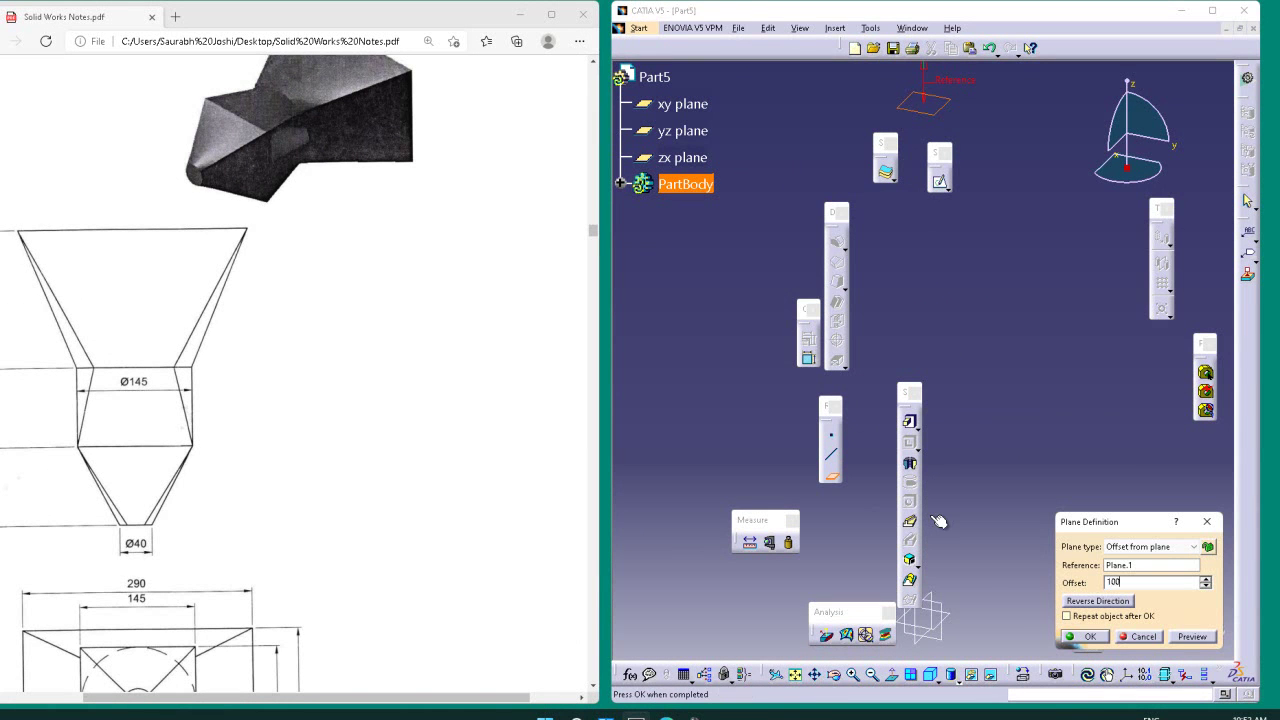
{"action": "key", "text": "Return"}
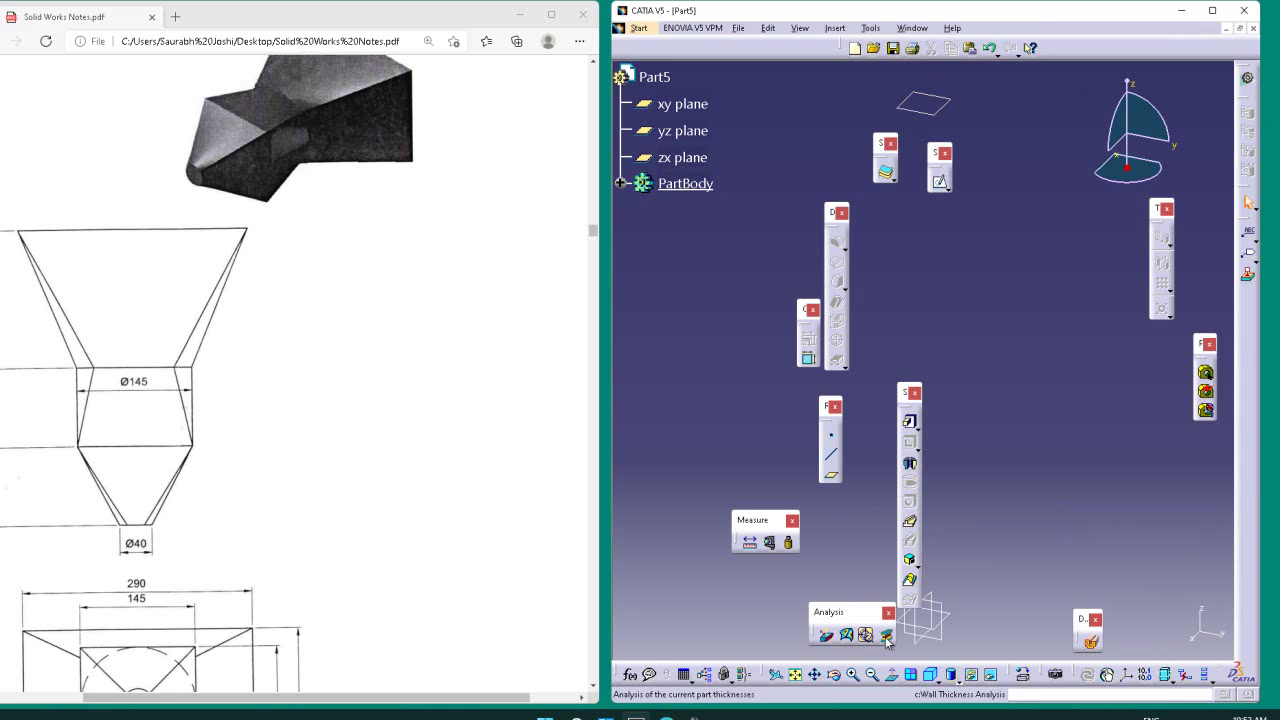
{"action": "left_click", "coordinate": [797, 675]}
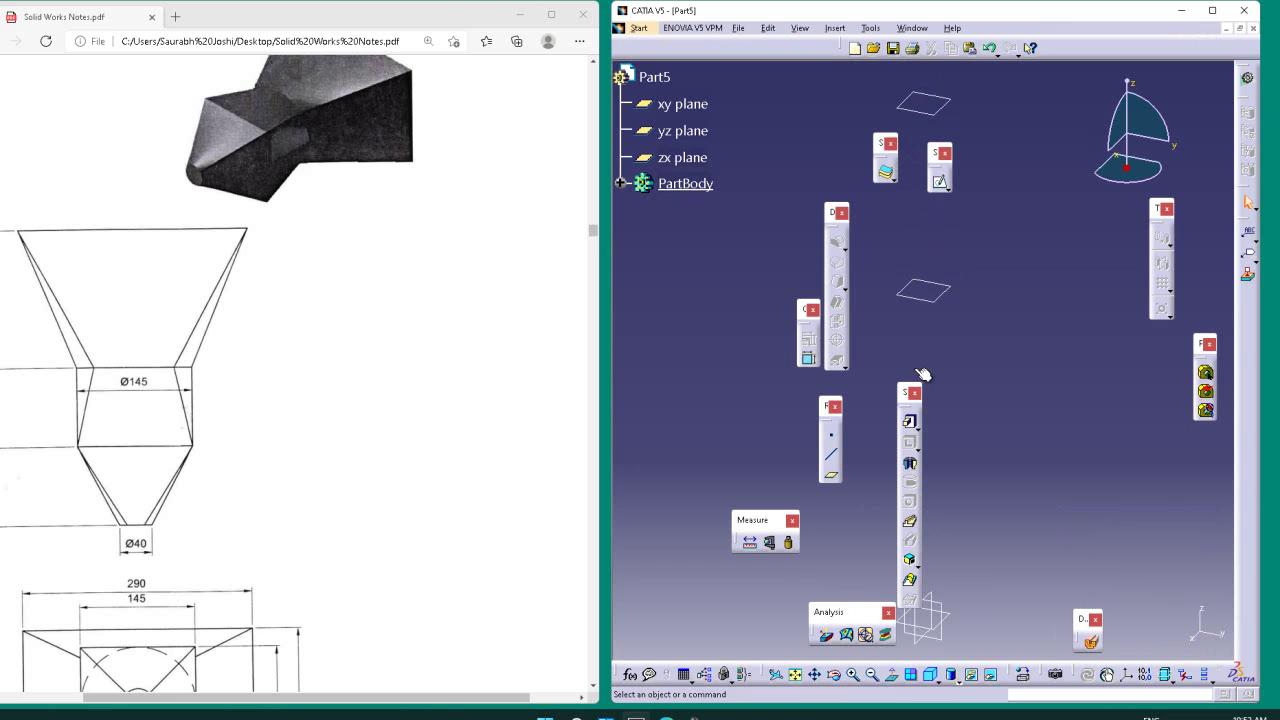
- Create a third reference plane offset 100 mm above the second offset plane
{"action": "left_click", "coordinate": [831, 476]}
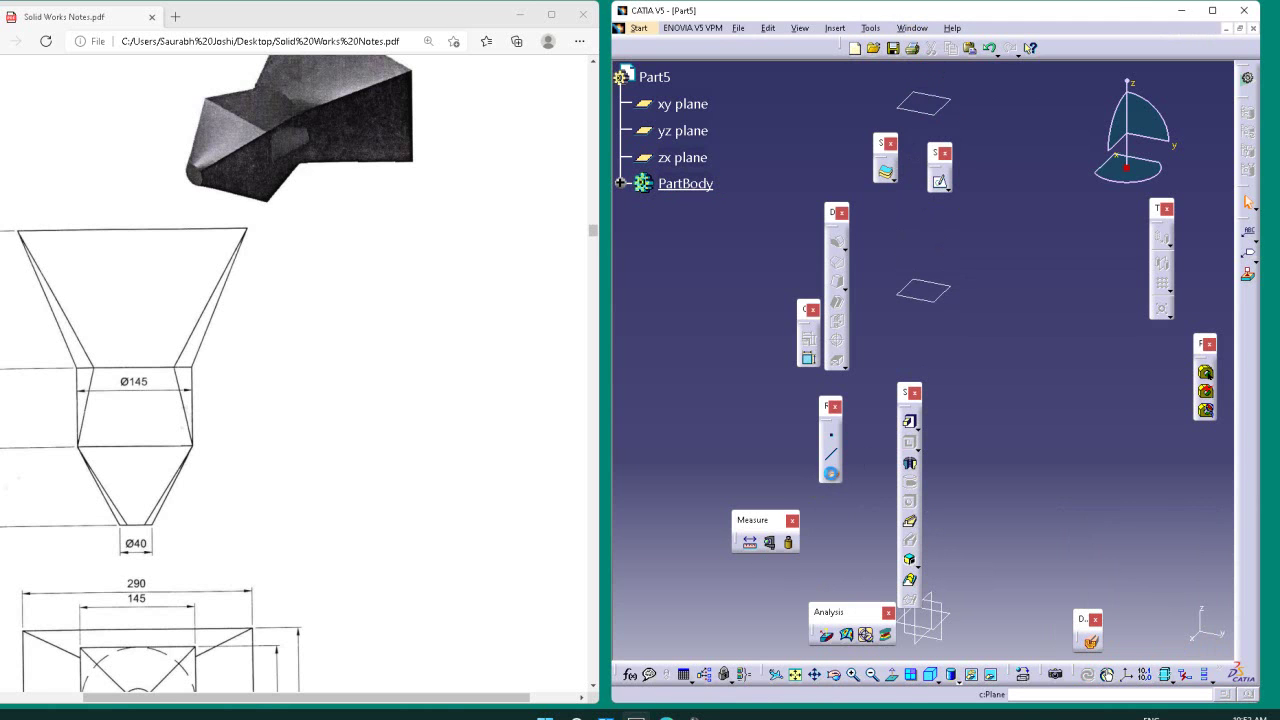
{"action": "left_click", "coordinate": [941, 103]}
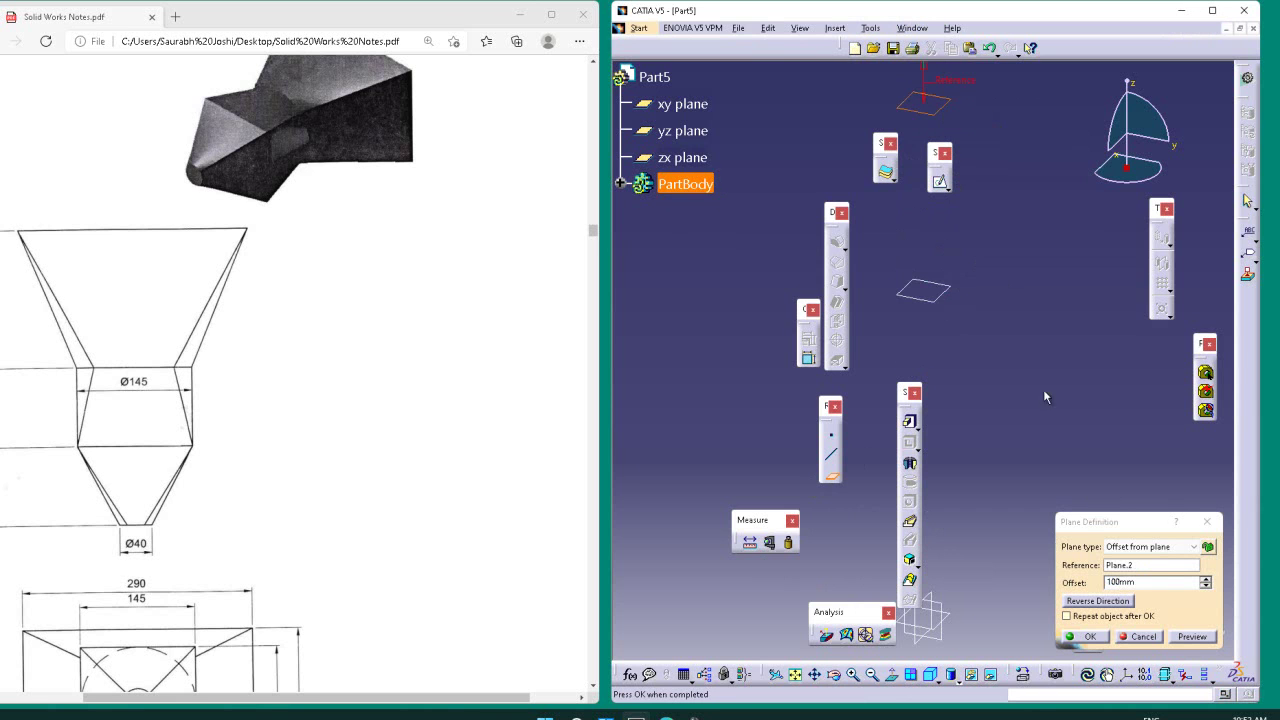
{"action": "left_click", "coordinate": [1087, 637]}
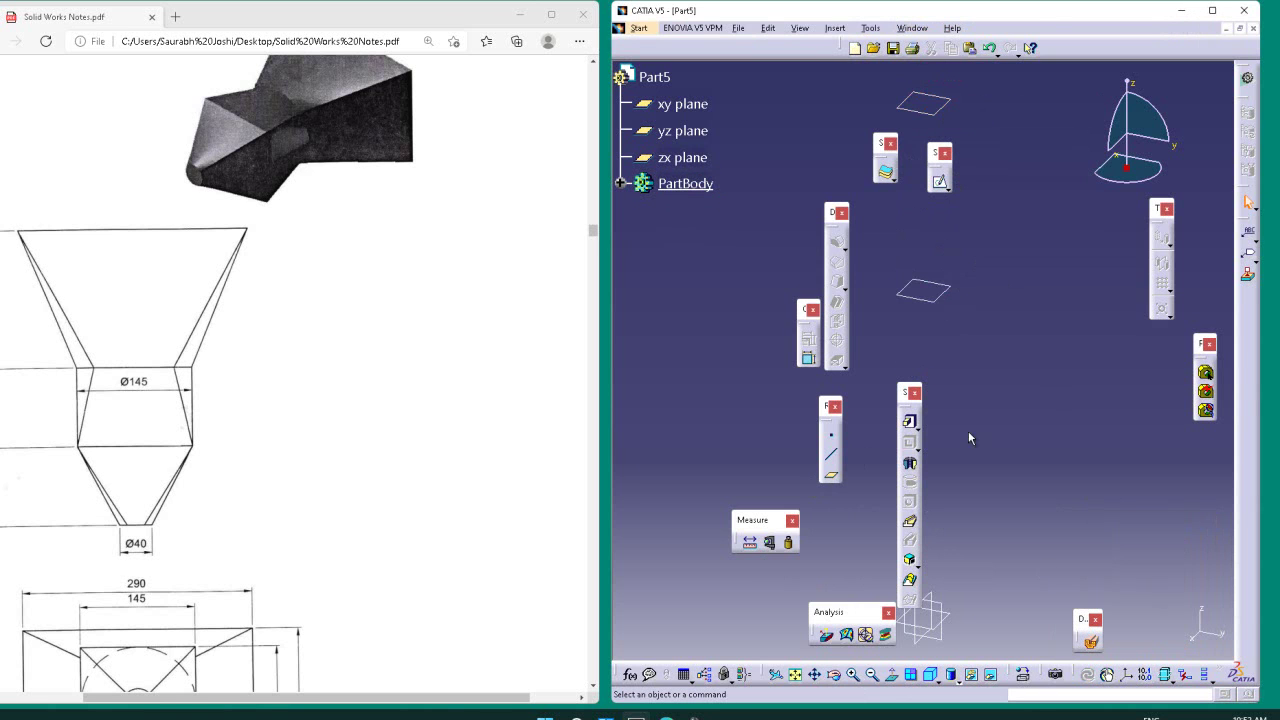
{"action": "left_click", "coordinate": [795, 676]}
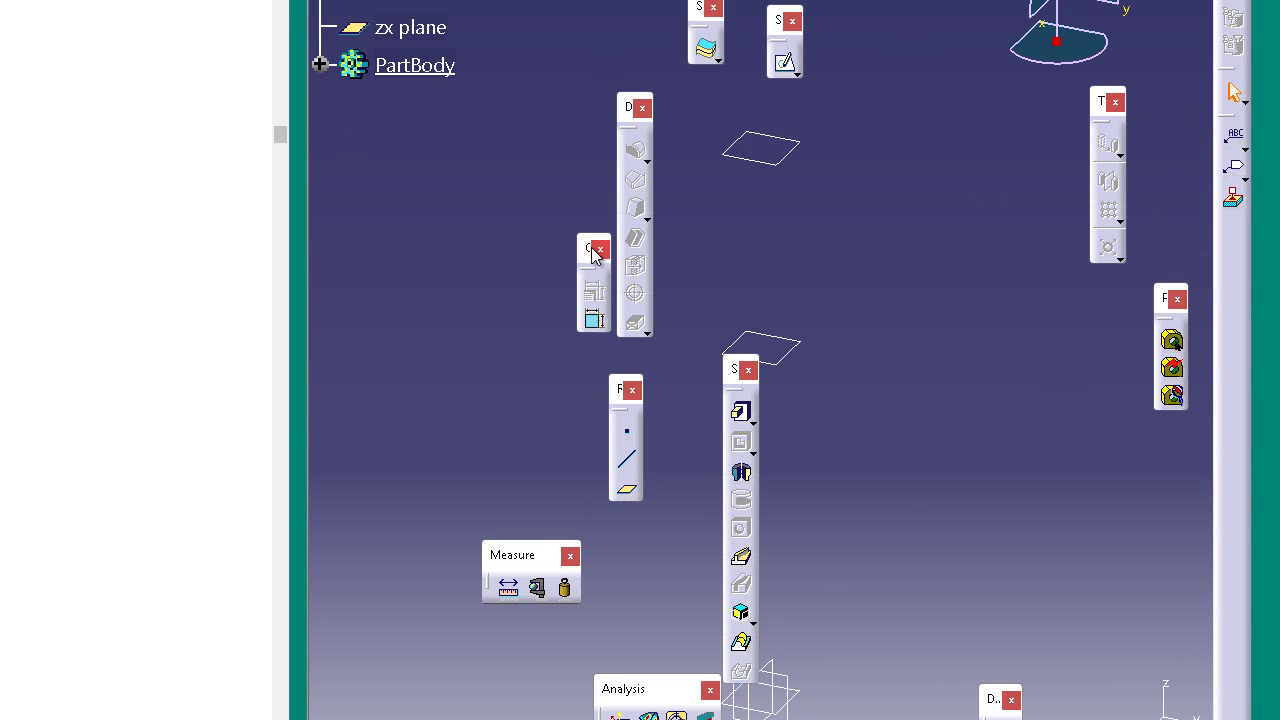
- Open a sketch on the xy plane and begin a centered rectangle at the origin
{"action": "left_click", "coordinate": [785, 66]}
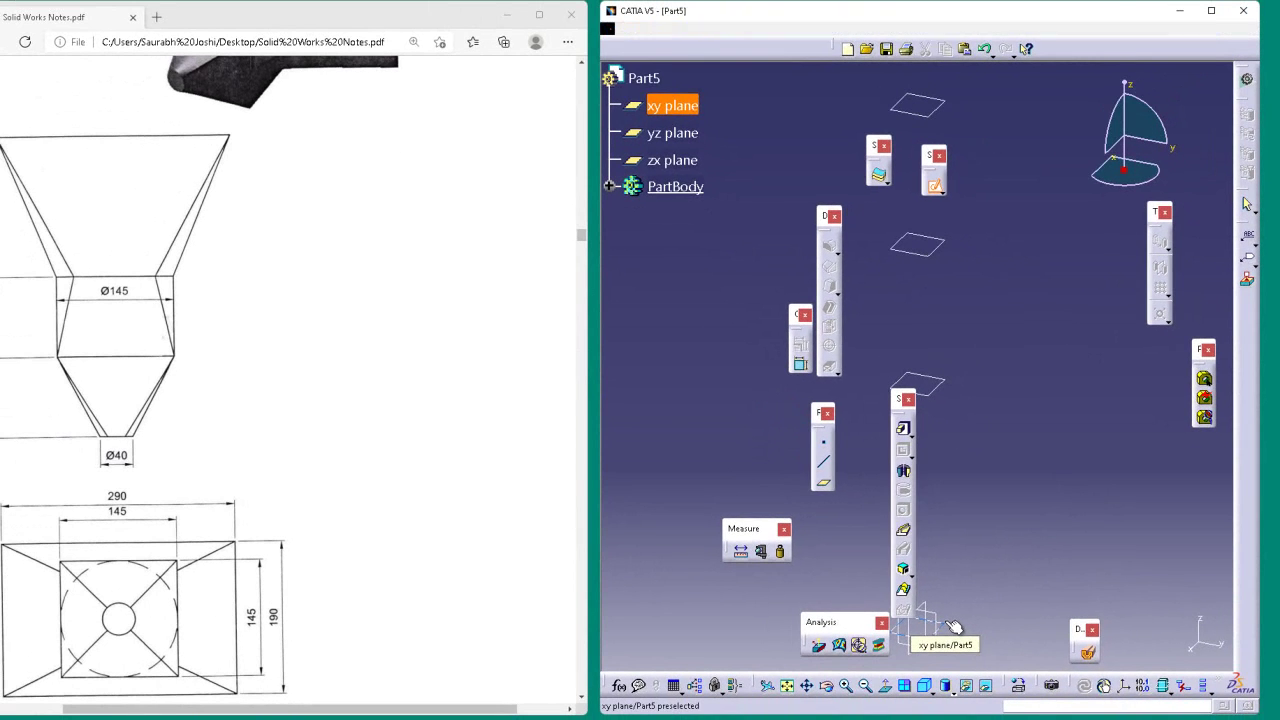
{"action": "left_click", "coordinate": [952, 627]}
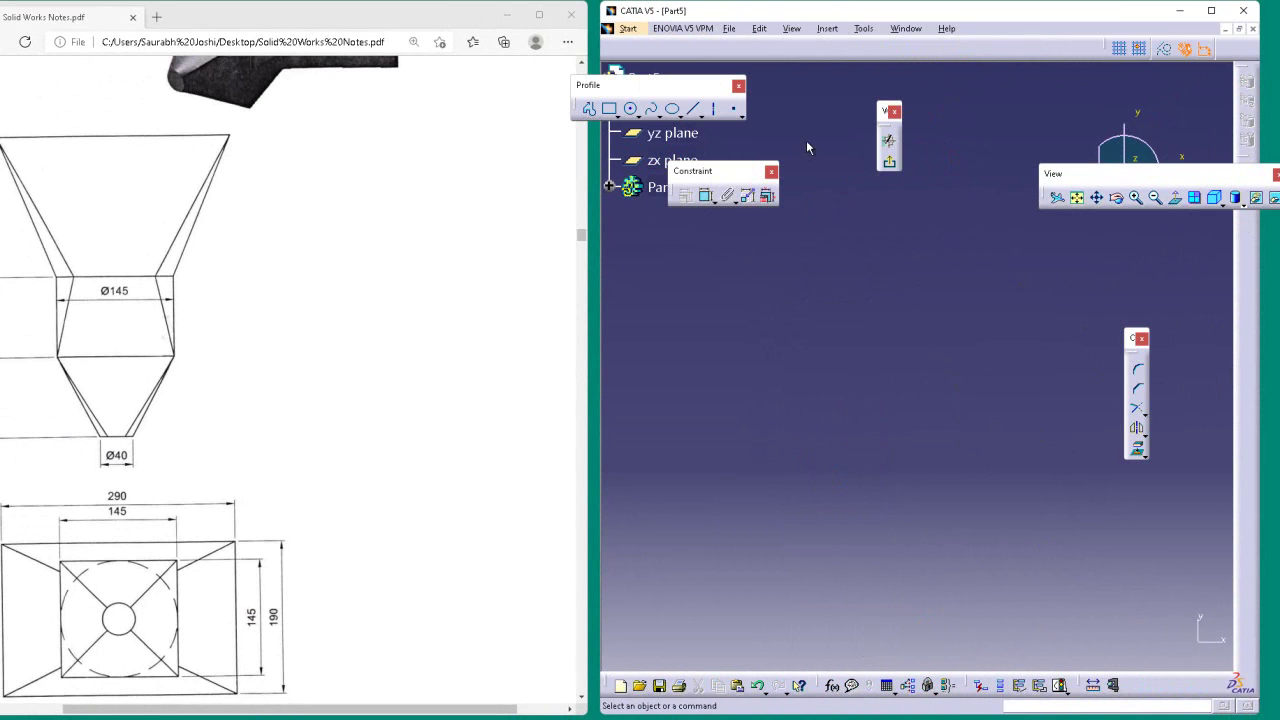
{"action": "left_click", "coordinate": [1078, 197]}
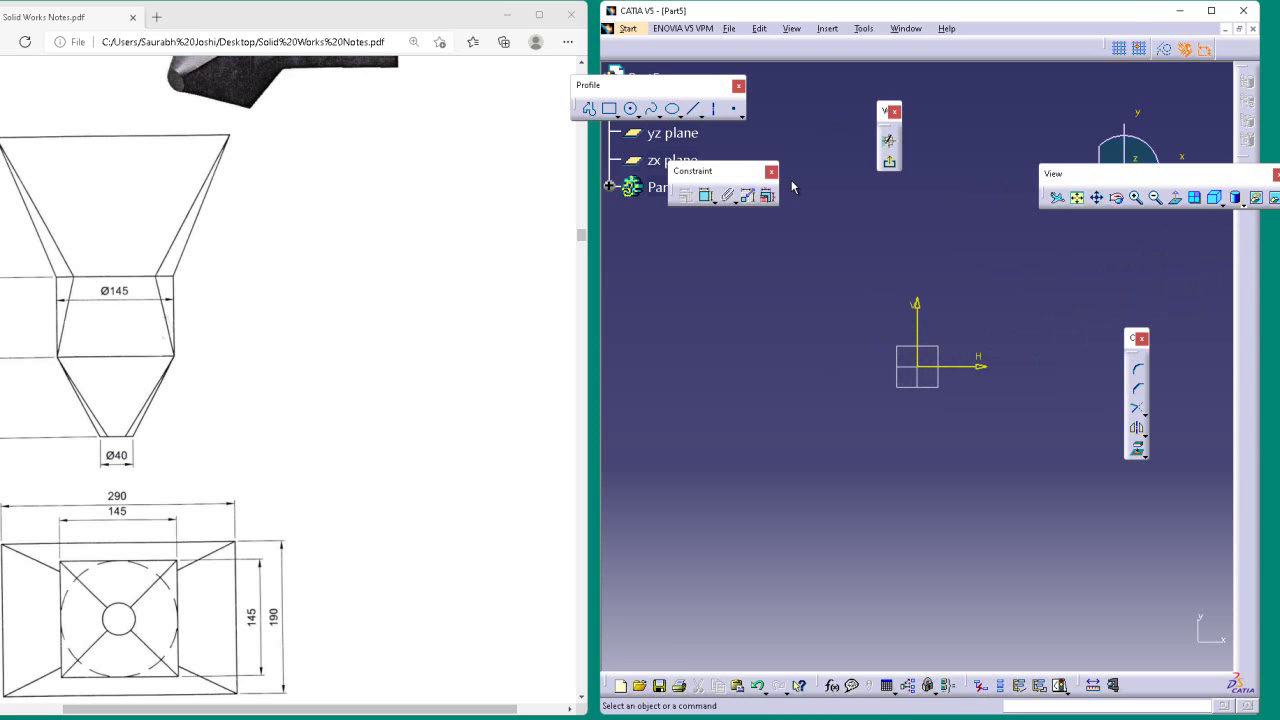
{"action": "left_click", "coordinate": [617, 116]}
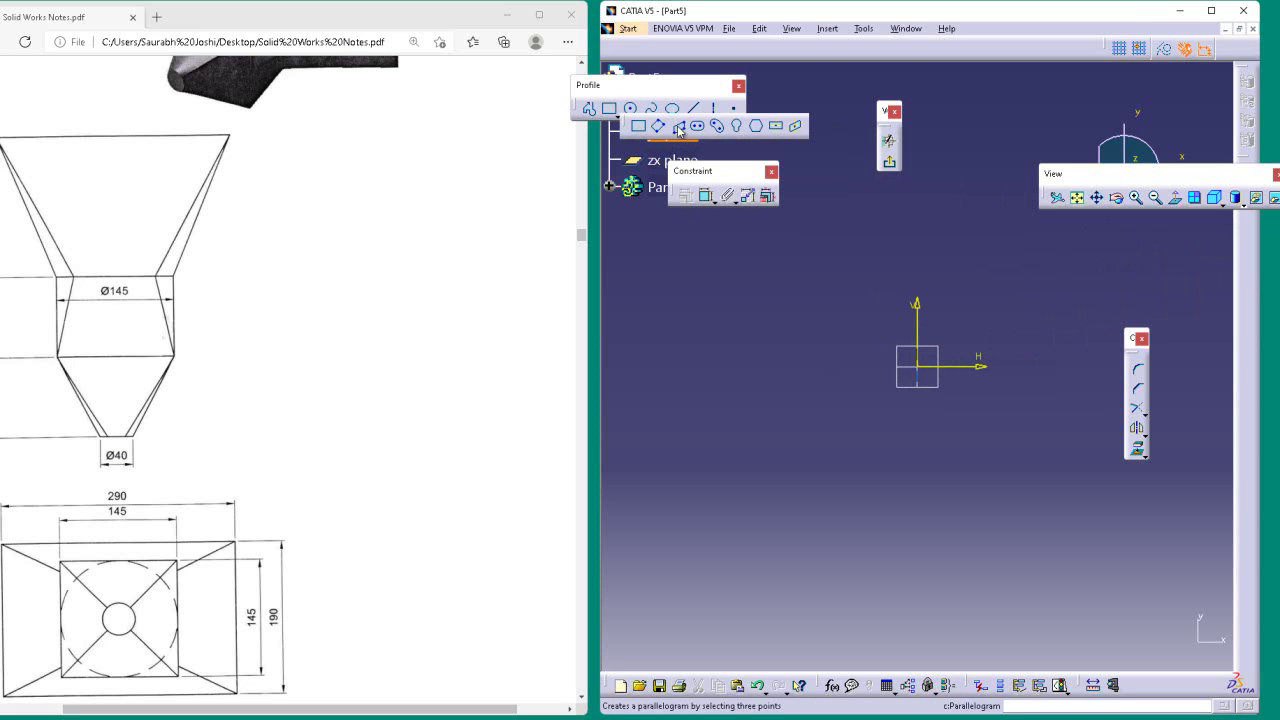
{"action": "left_click", "coordinate": [776, 125]}
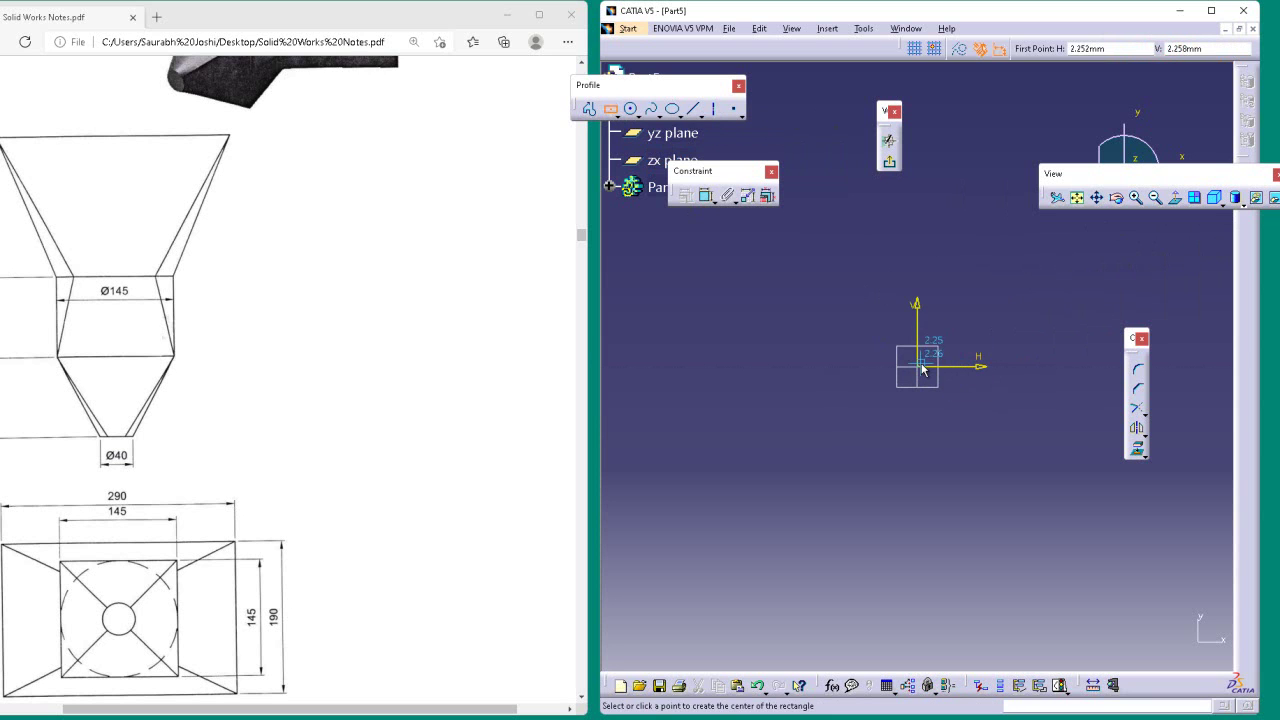
{"action": "left_click", "coordinate": [916, 366]}
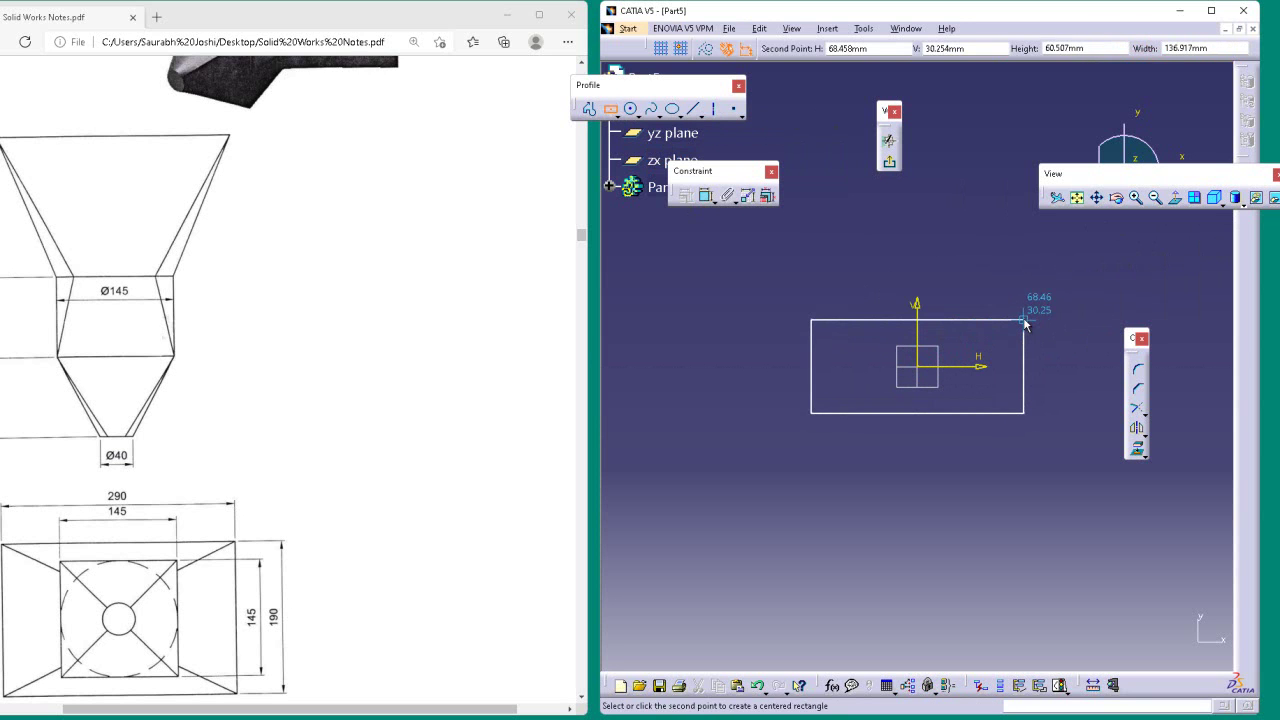
- Complete the centered rectangle with a height of 190 mm and a width of 290 mm, and exit the sketch
{"action": "key", "text": "Tab"}
{"action": "key", "text": "Tab"}
{"action": "key", "text": "Tab"}
{"action": "type", "text": "190"}
{"action": "key", "text": "Return"}
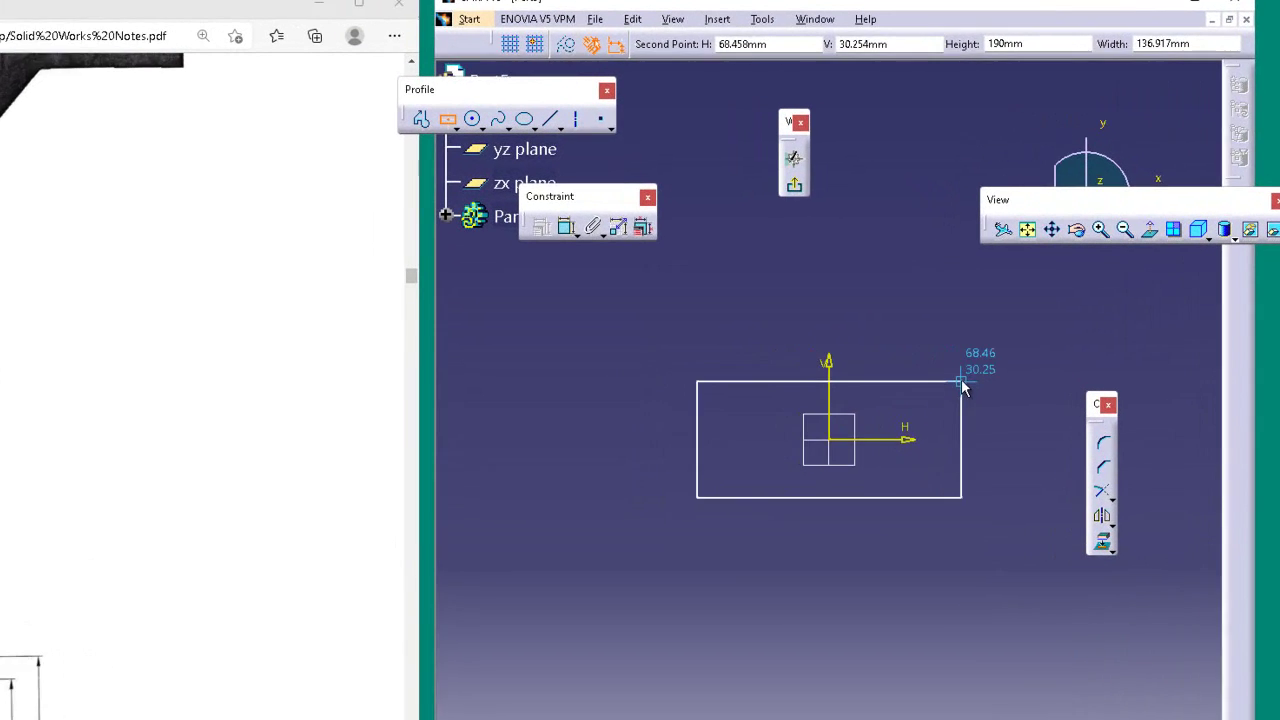
{"action": "key", "text": "Tab"}
{"action": "key", "text": "Tab"}
{"action": "key", "text": "Tab"}
{"action": "key", "text": "Tab"}
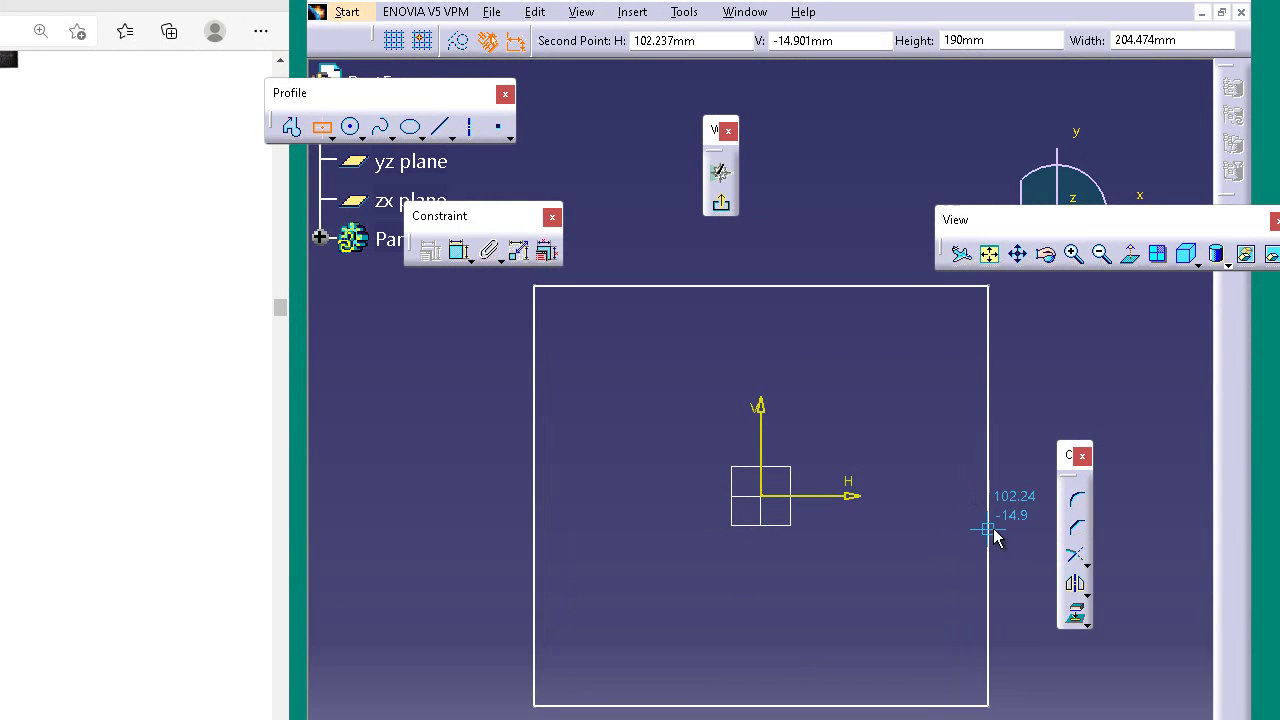
{"action": "key", "text": "Tab"}
{"action": "key", "text": "Tab"}
{"action": "key", "text": "Tab"}
{"action": "type", "text": "290"}
{"action": "key", "text": "Return"}
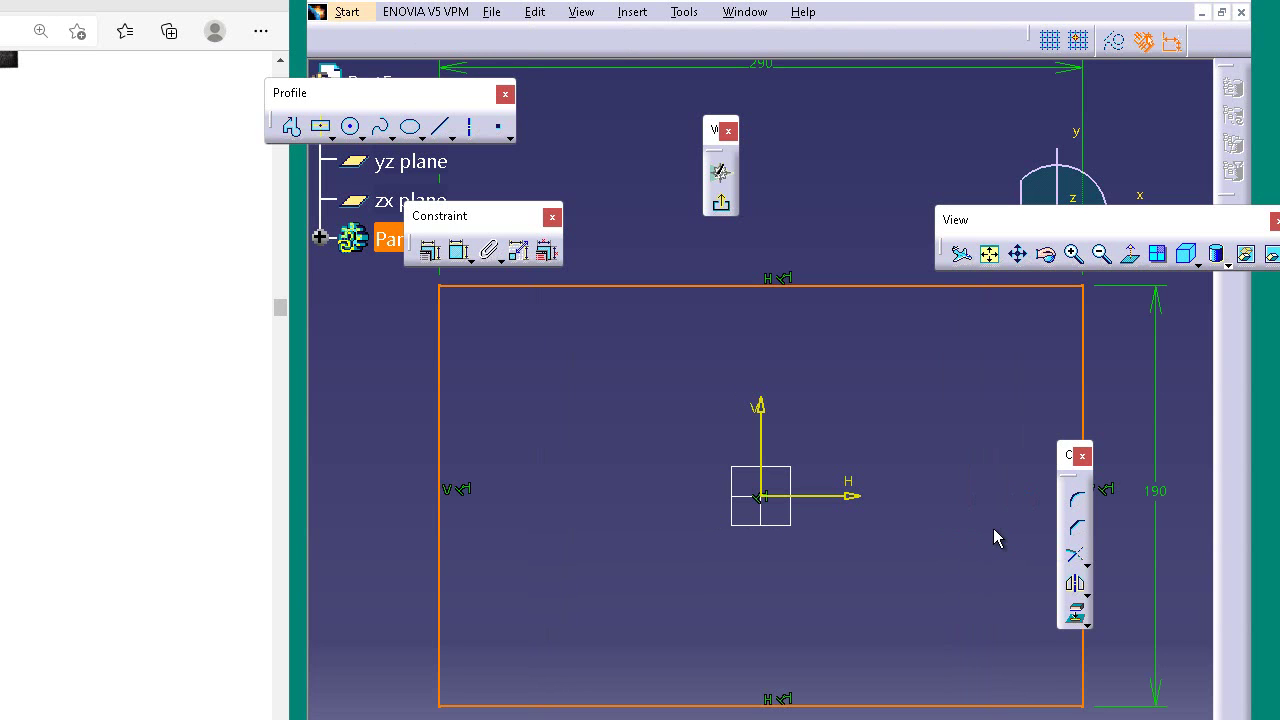
{"action": "left_click", "coordinate": [885, 566]}
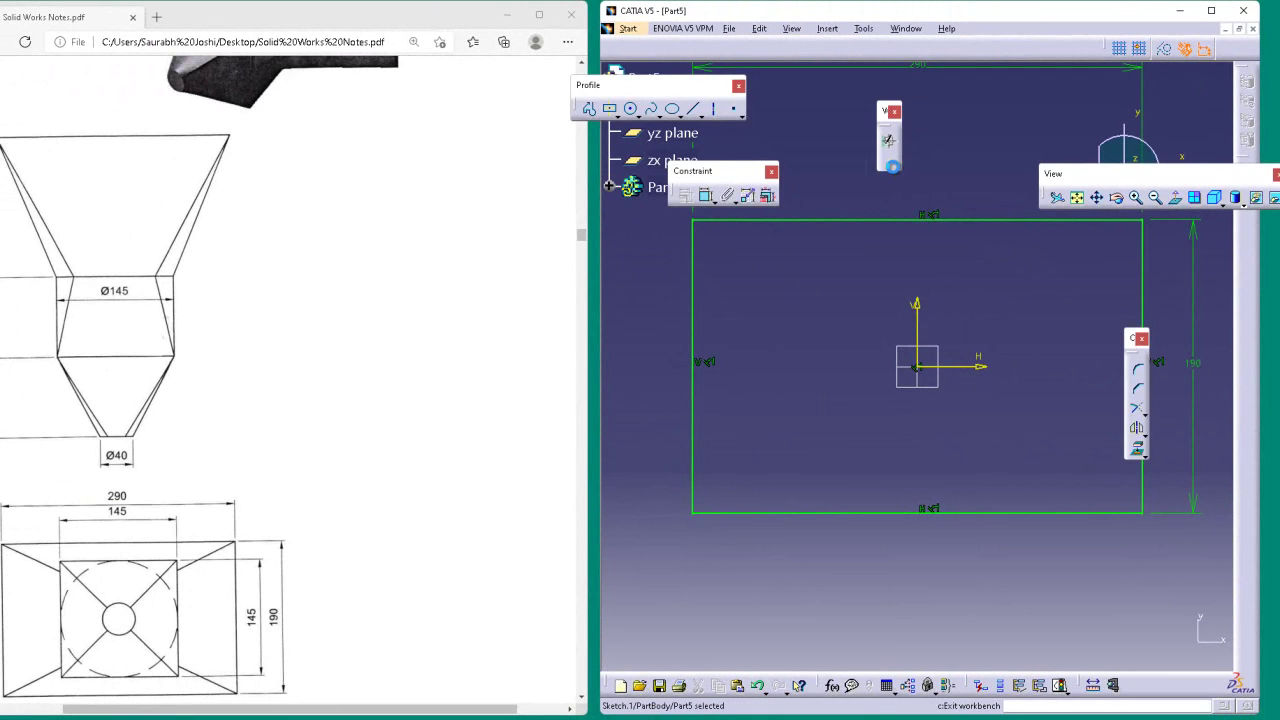
{"action": "left_click", "coordinate": [891, 166]}
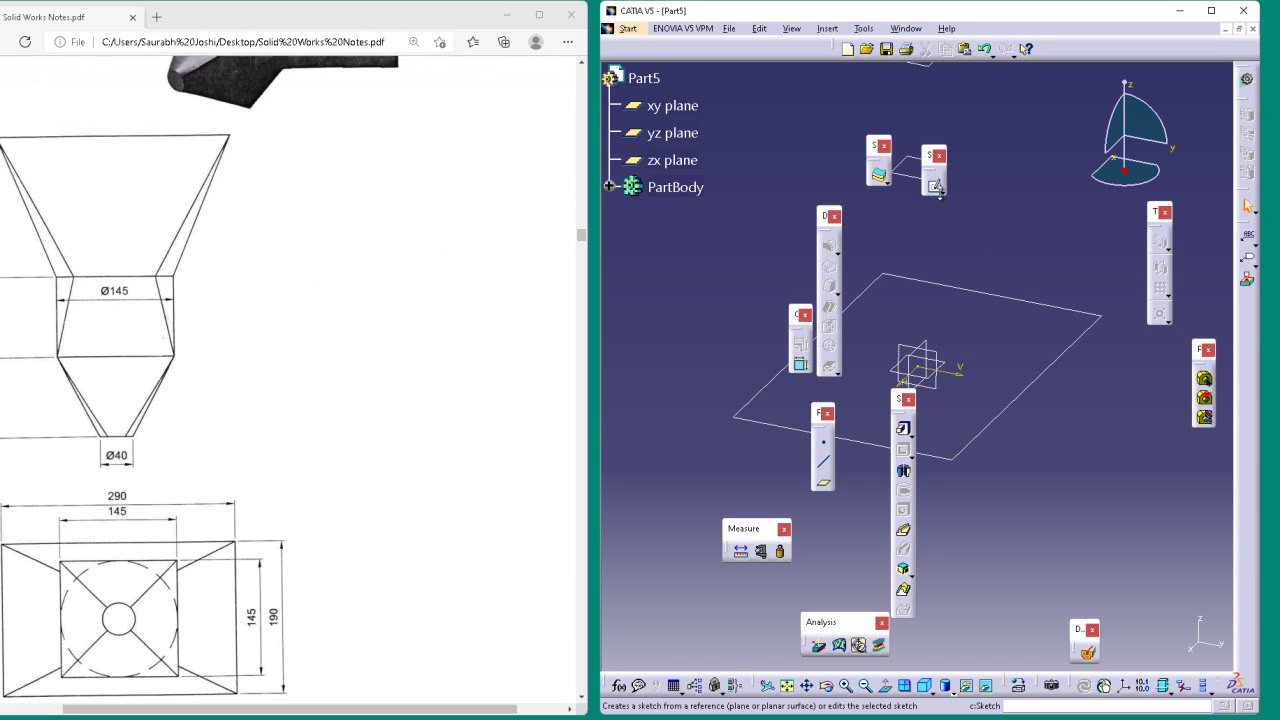
- On the first offset plane, sketch a circle centered on the origin with a radius of 72.5 mm
{"action": "left_click", "coordinate": [934, 185]}
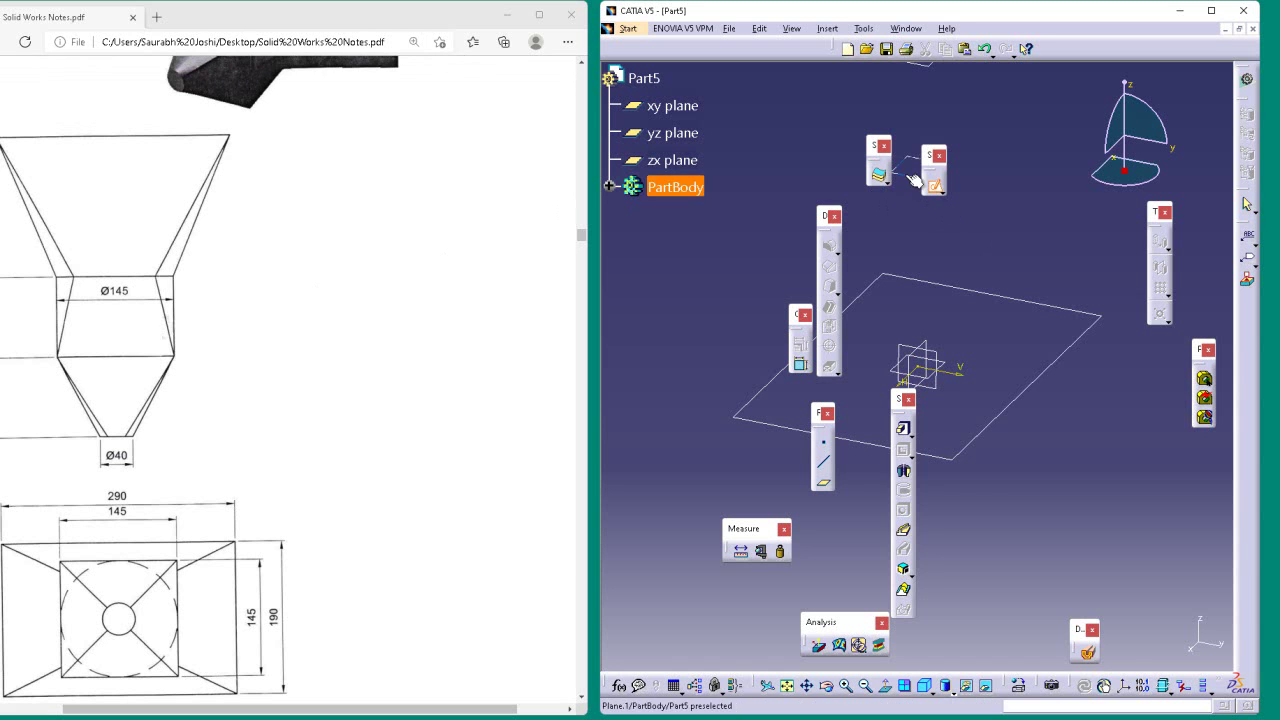
{"action": "left_click", "coordinate": [609, 186]}
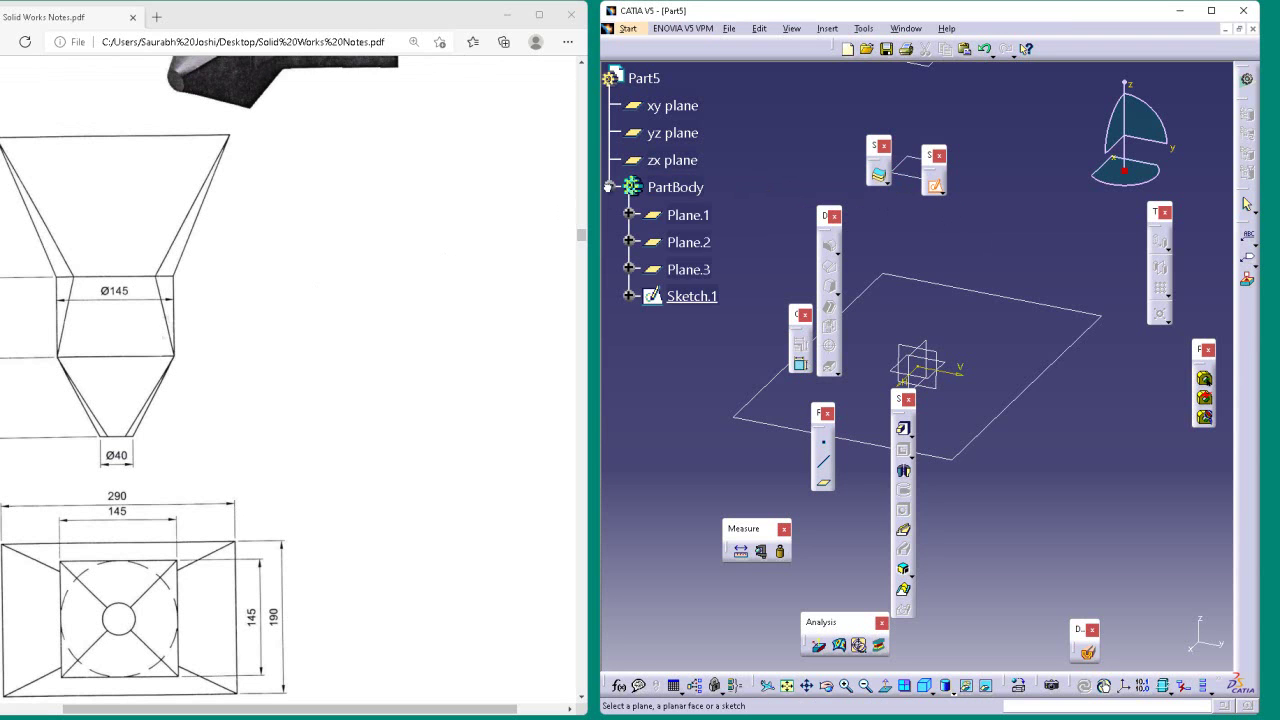
{"action": "left_click", "coordinate": [704, 214]}
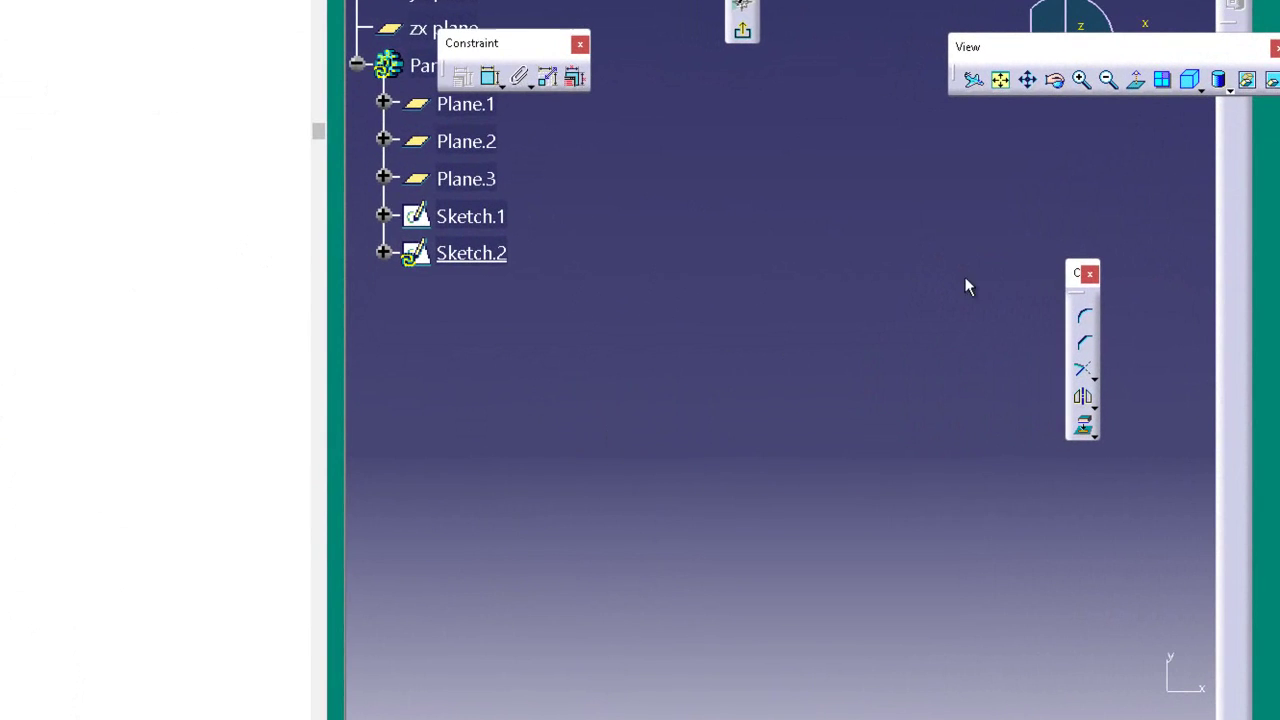
{"action": "left_click", "coordinate": [1003, 82]}
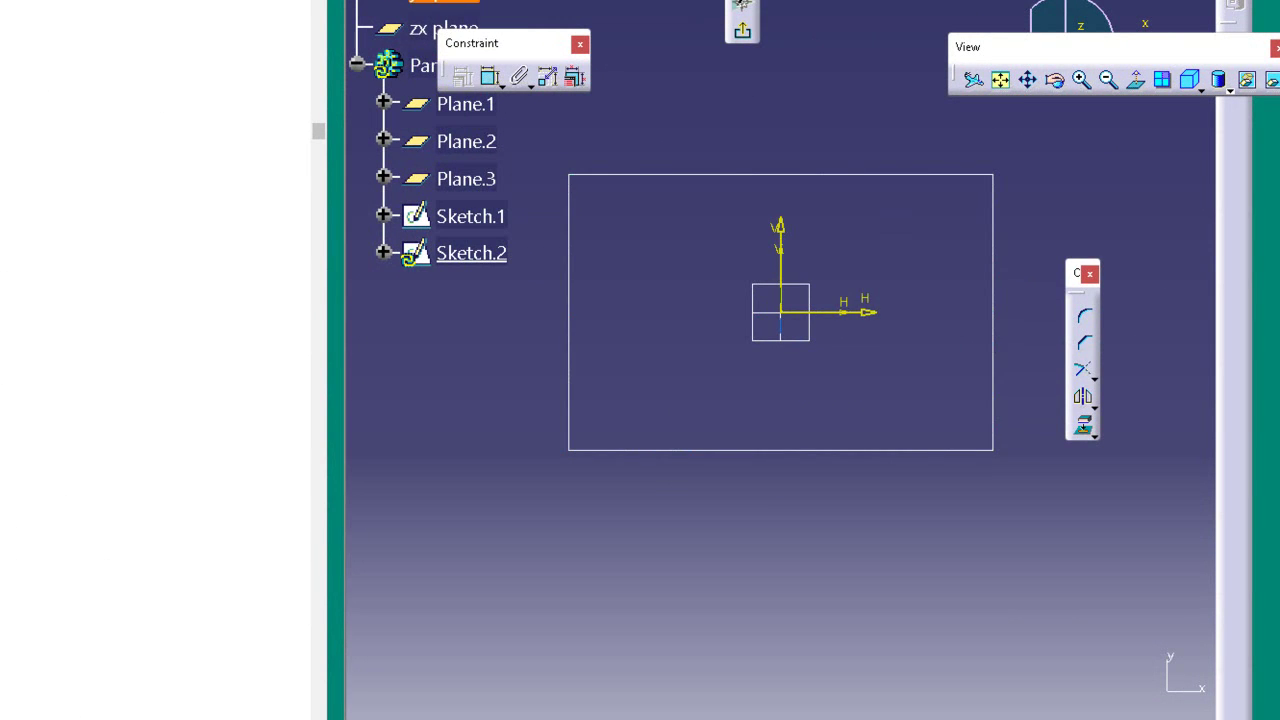
{"action": "left_click", "coordinate": [784, 312]}
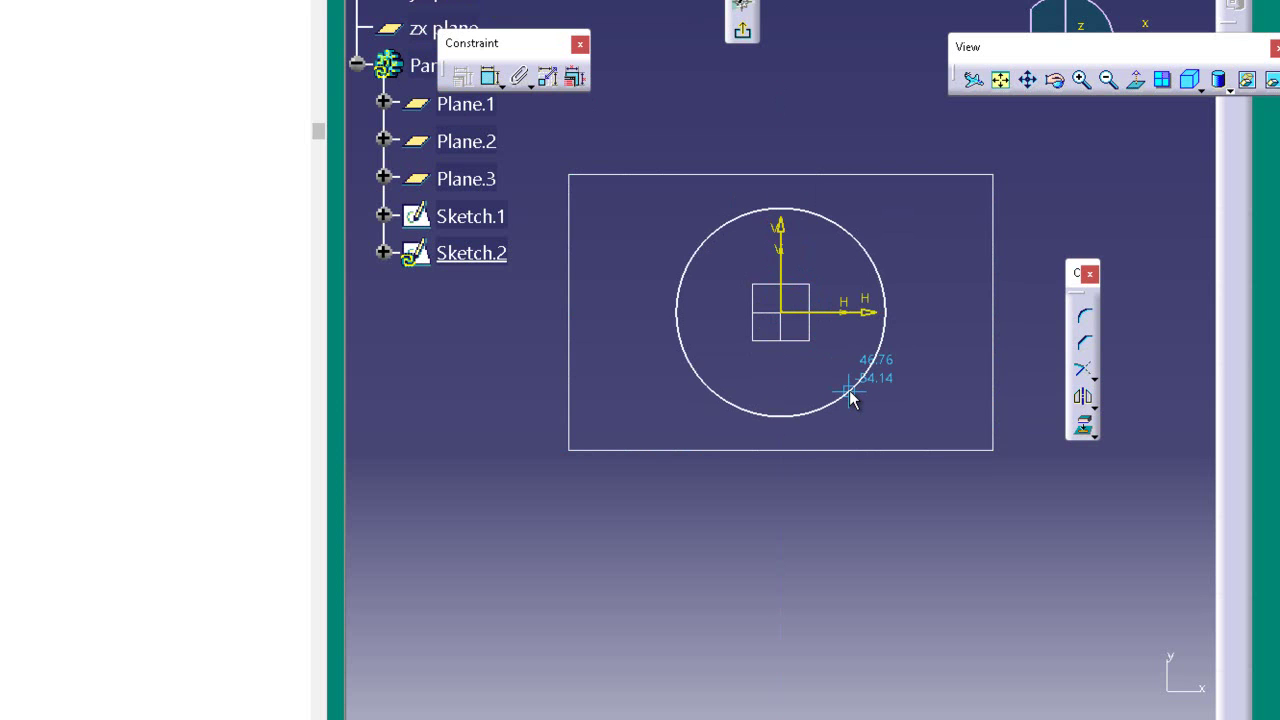
{"action": "left_click", "coordinate": [849, 393]}
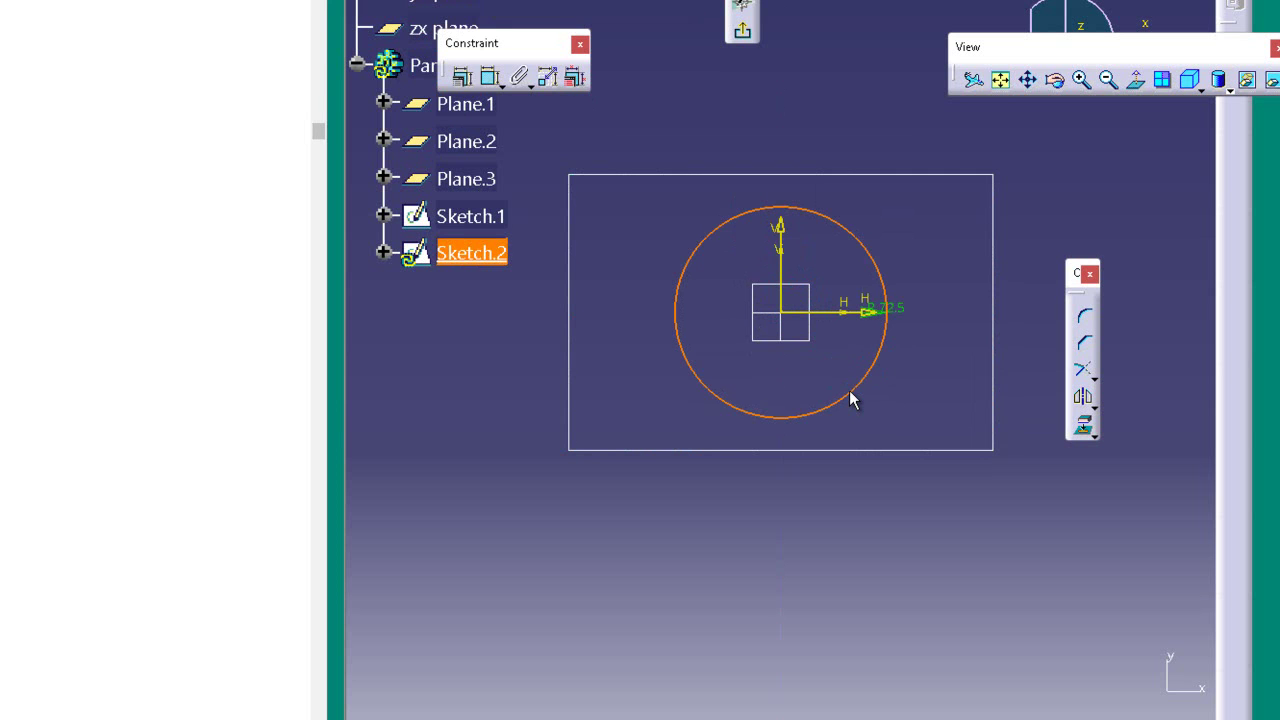
{"action": "left_click", "coordinate": [938, 317]}
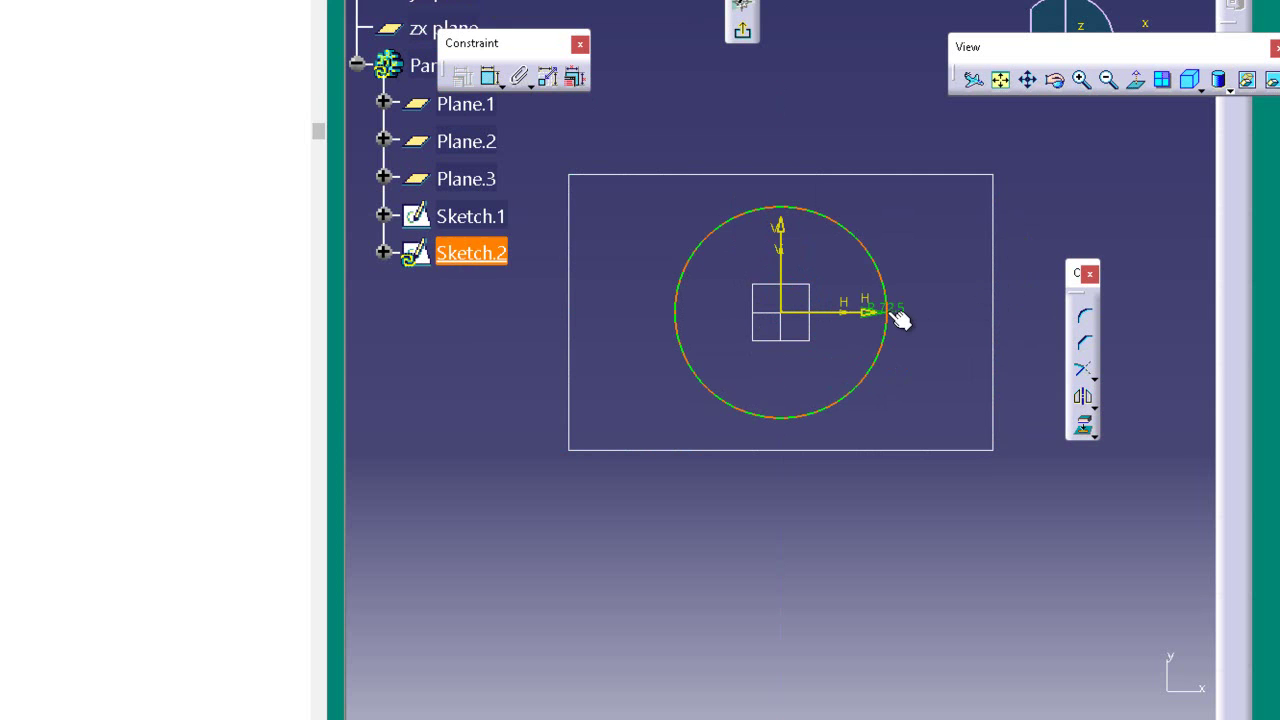
{"action": "left_click", "coordinate": [914, 311]}
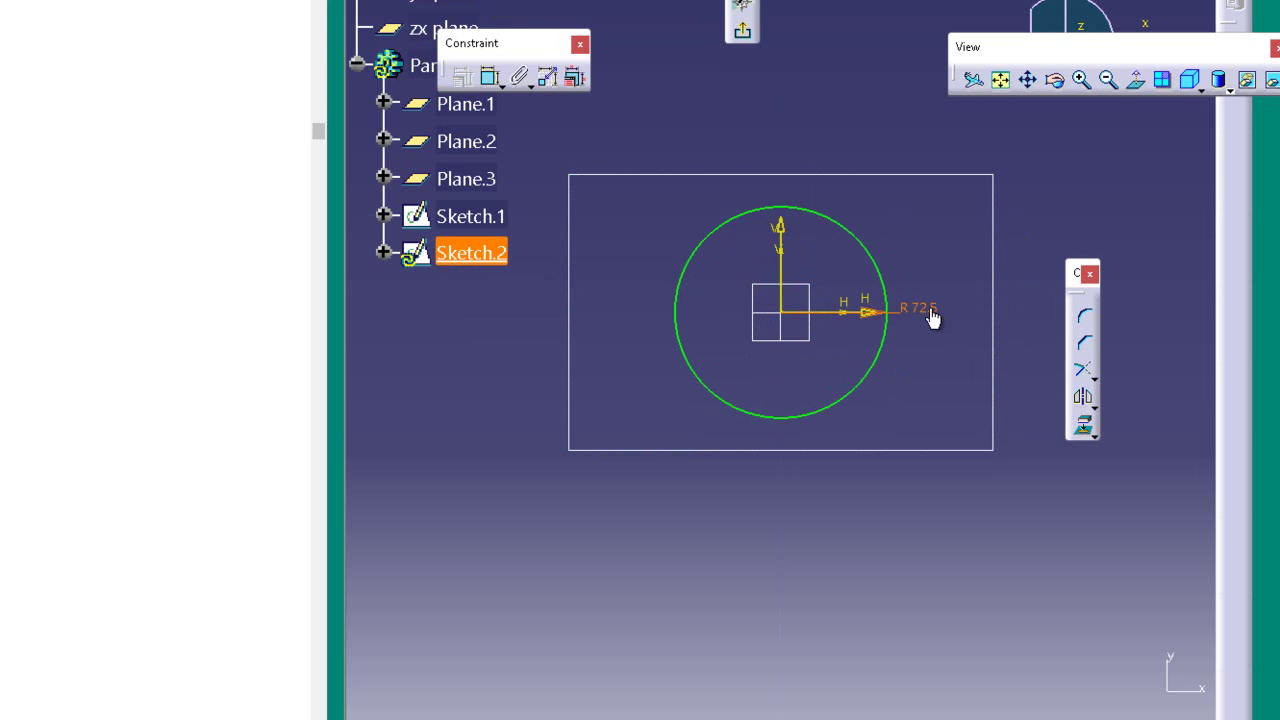
{"action": "right_click", "coordinate": [930, 307]}
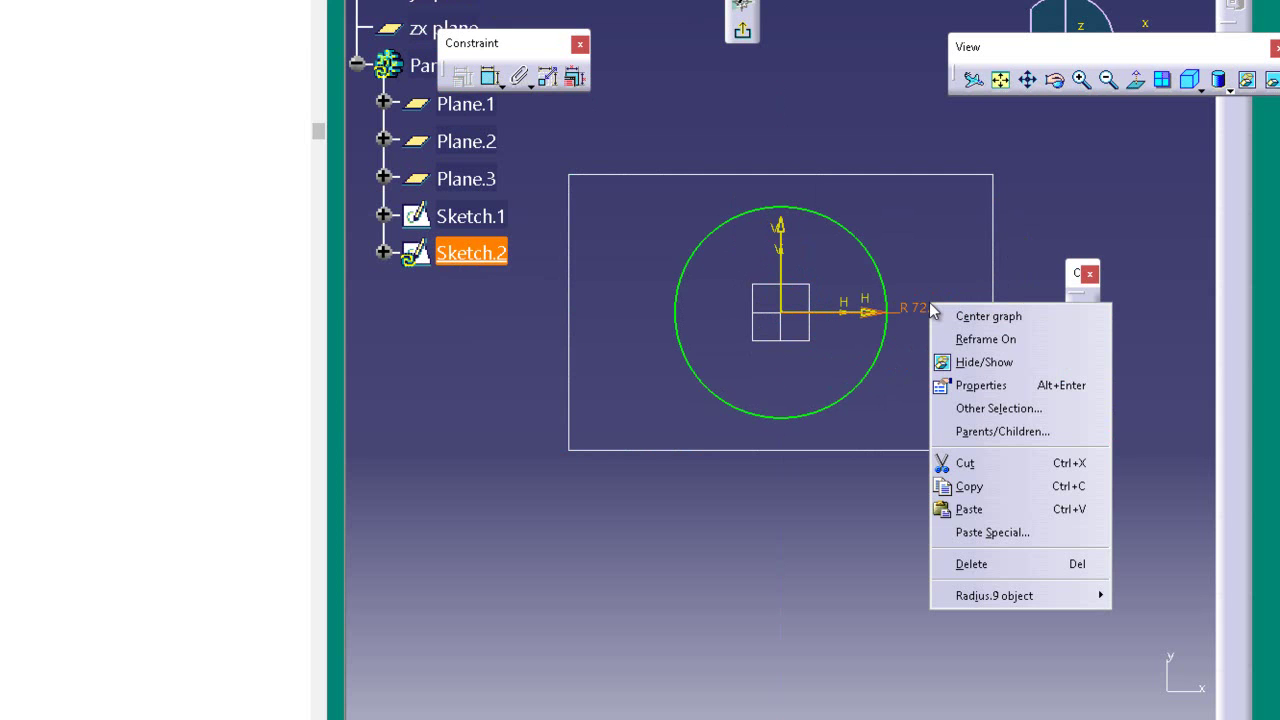
{"action": "mouse_move", "coordinate": [1028, 594]}
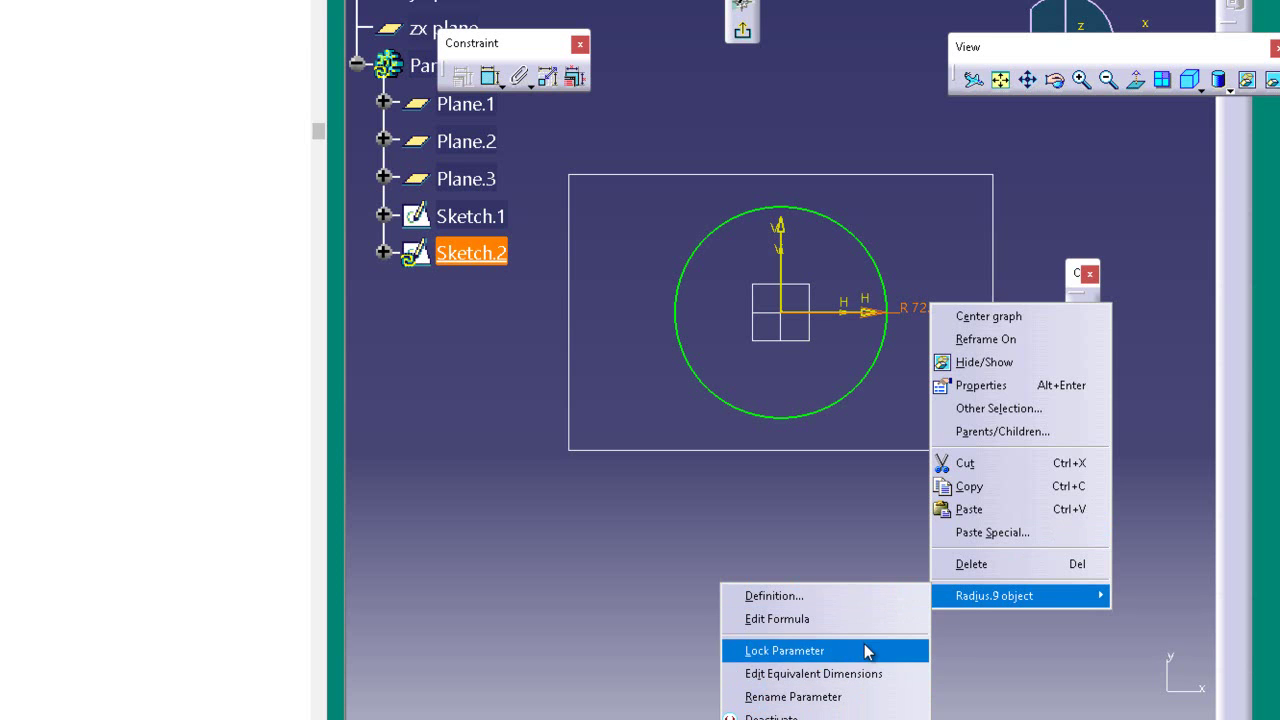
{"action": "left_click", "coordinate": [1008, 657]}
{"action": "left_click", "coordinate": [978, 455]}
- Switch the circle's dimension constraint on the first offset plane from Radius to Diameter, and exit the sketch
{"action": "left_click", "coordinate": [921, 305]}
{"action": "right_click", "coordinate": [921, 306]}
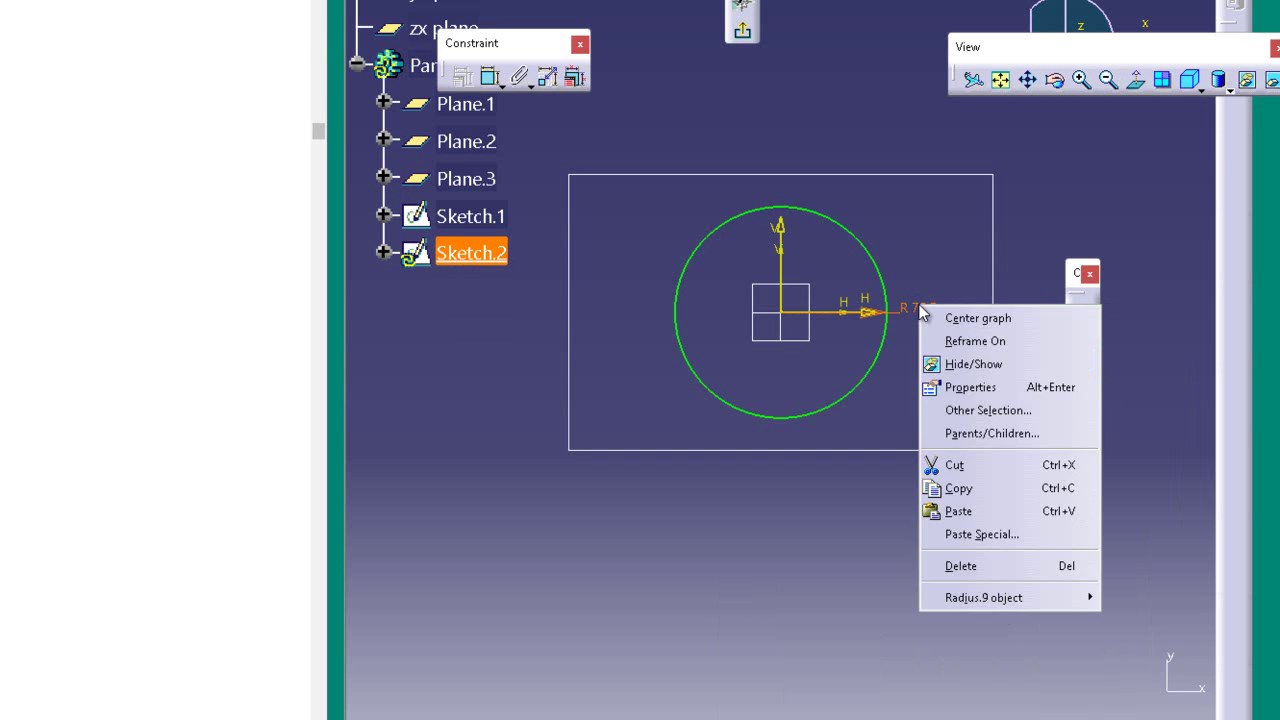
{"action": "mouse_move", "coordinate": [976, 604]}
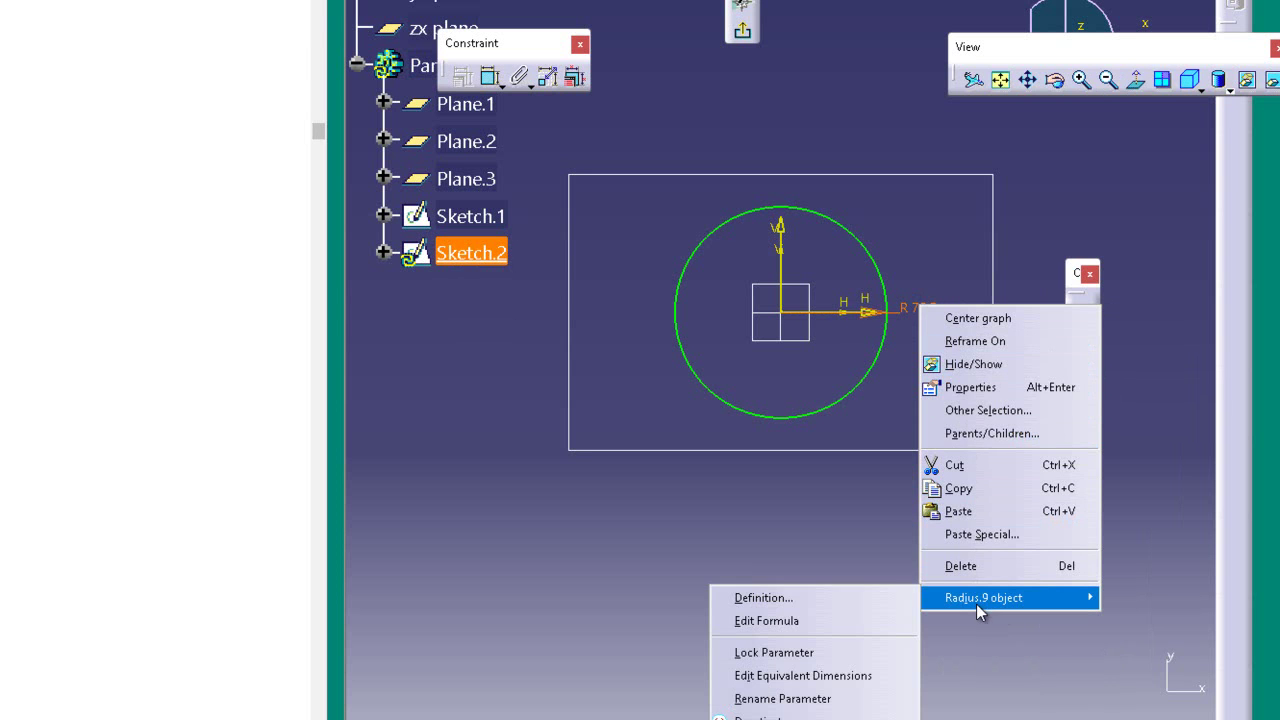
{"action": "left_click", "coordinate": [818, 592]}
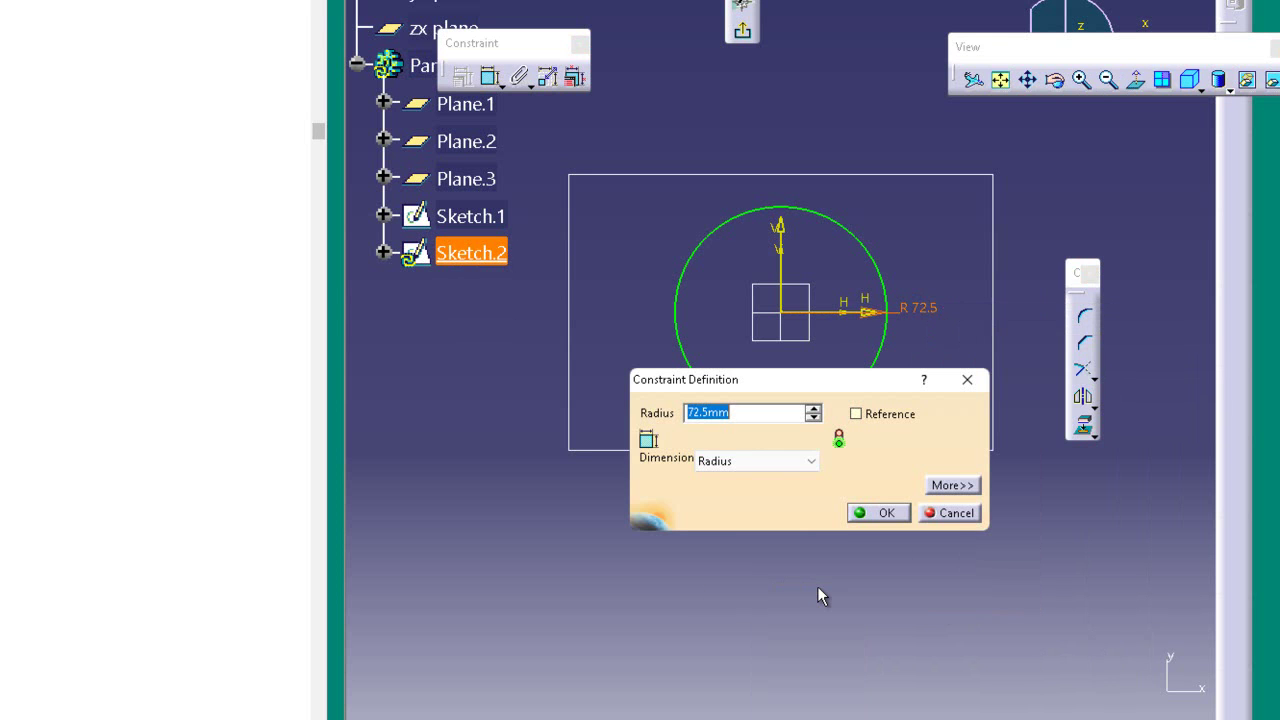
{"action": "left_click", "coordinate": [811, 460]}
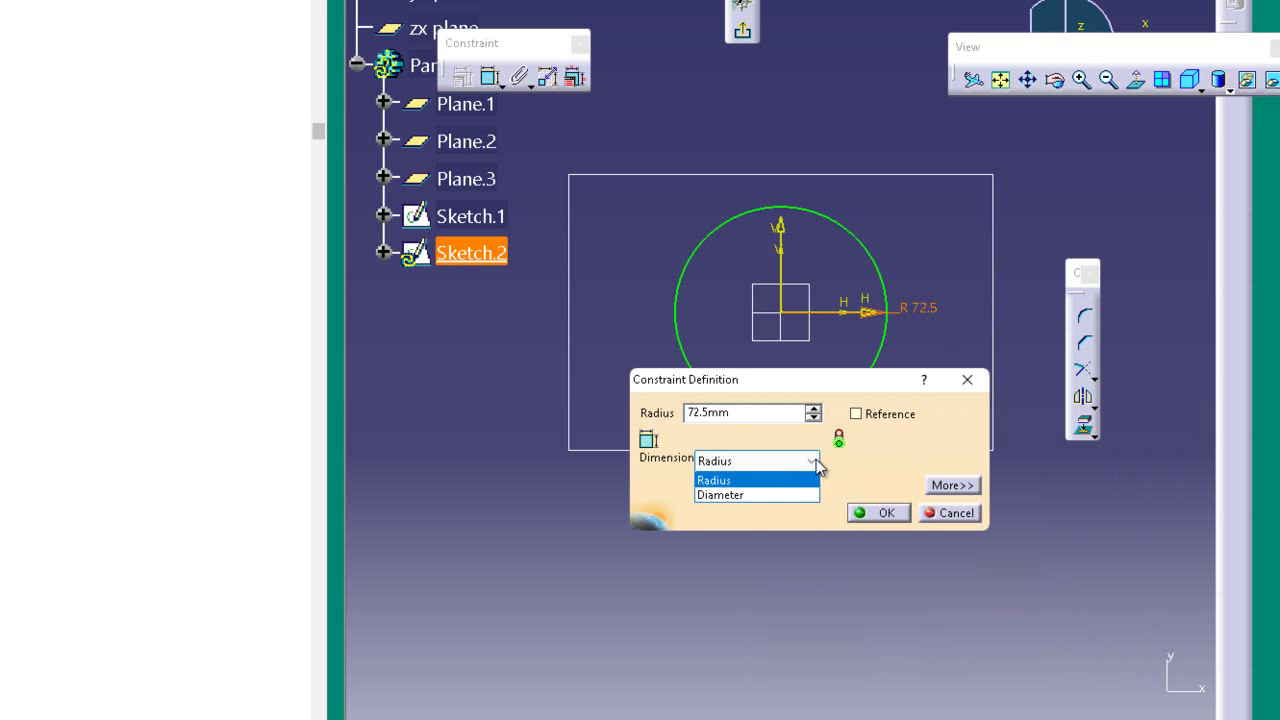
{"action": "left_click", "coordinate": [788, 494]}
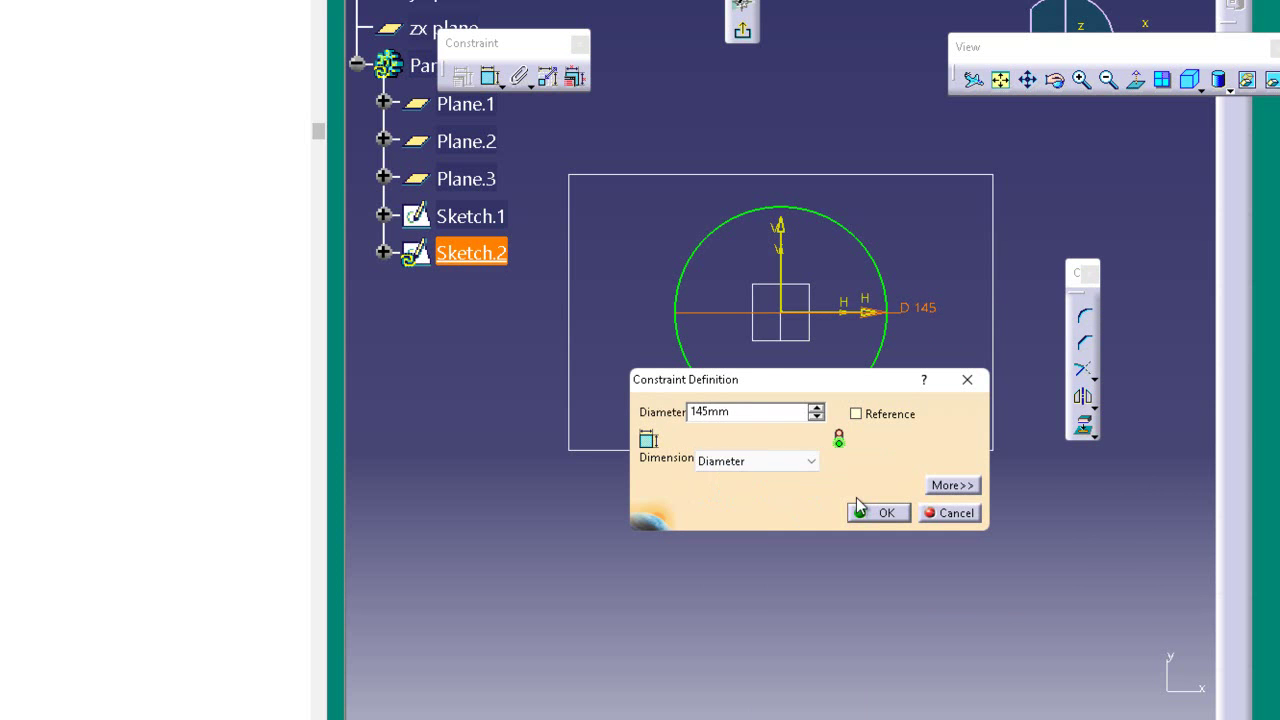
{"action": "left_click", "coordinate": [885, 514]}
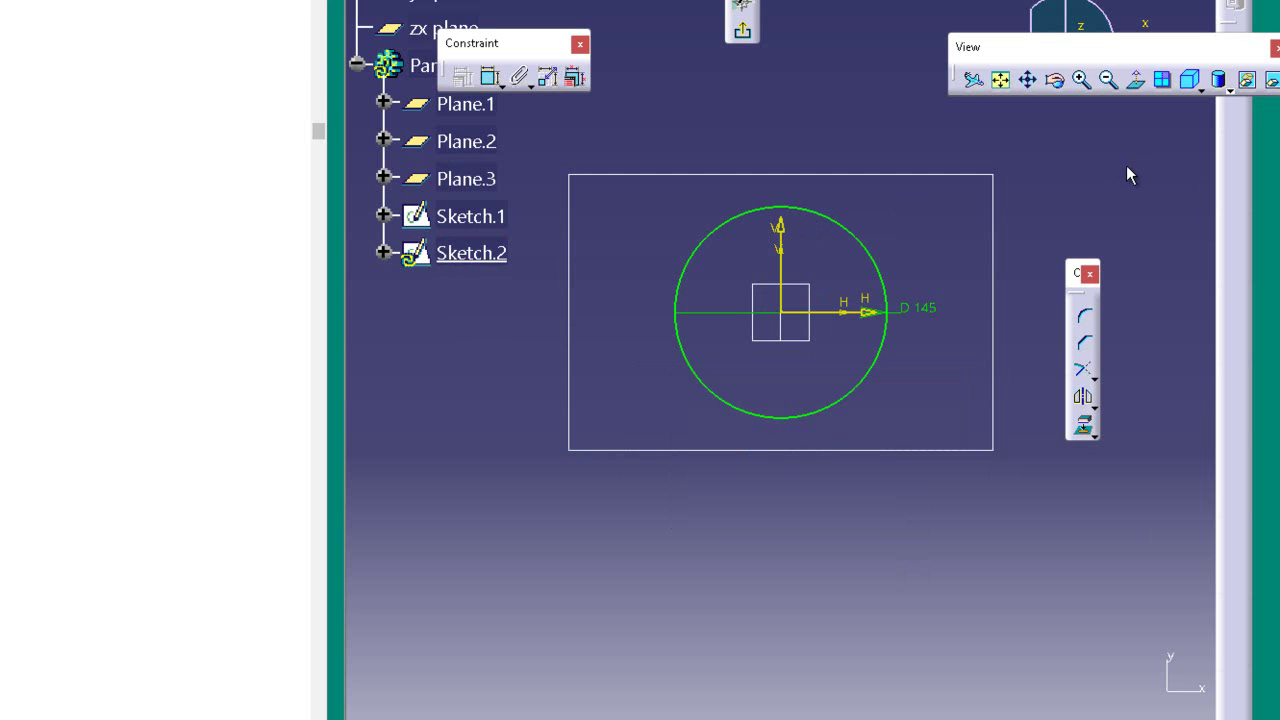
{"action": "left_click", "coordinate": [743, 35]}
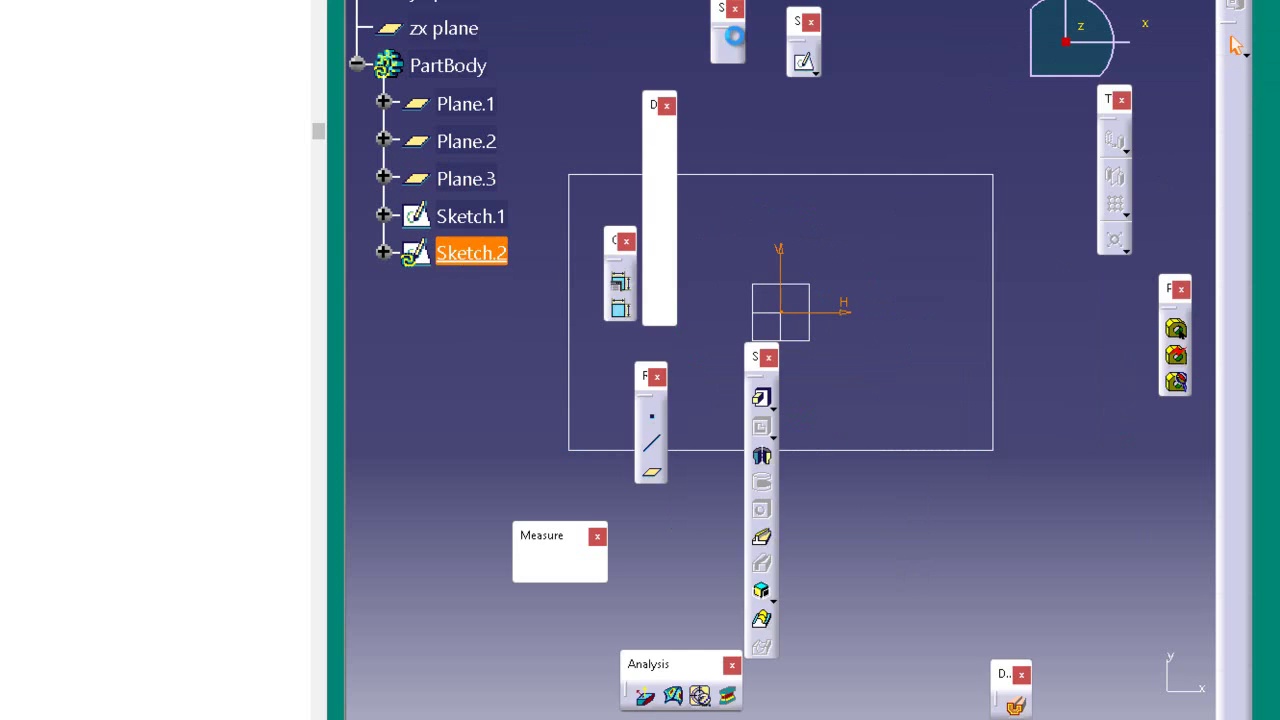
- Open a sketch on the second offset plane and check the PDF drawing for the dimensions of this section
{"action": "left_click", "coordinate": [466, 142]}
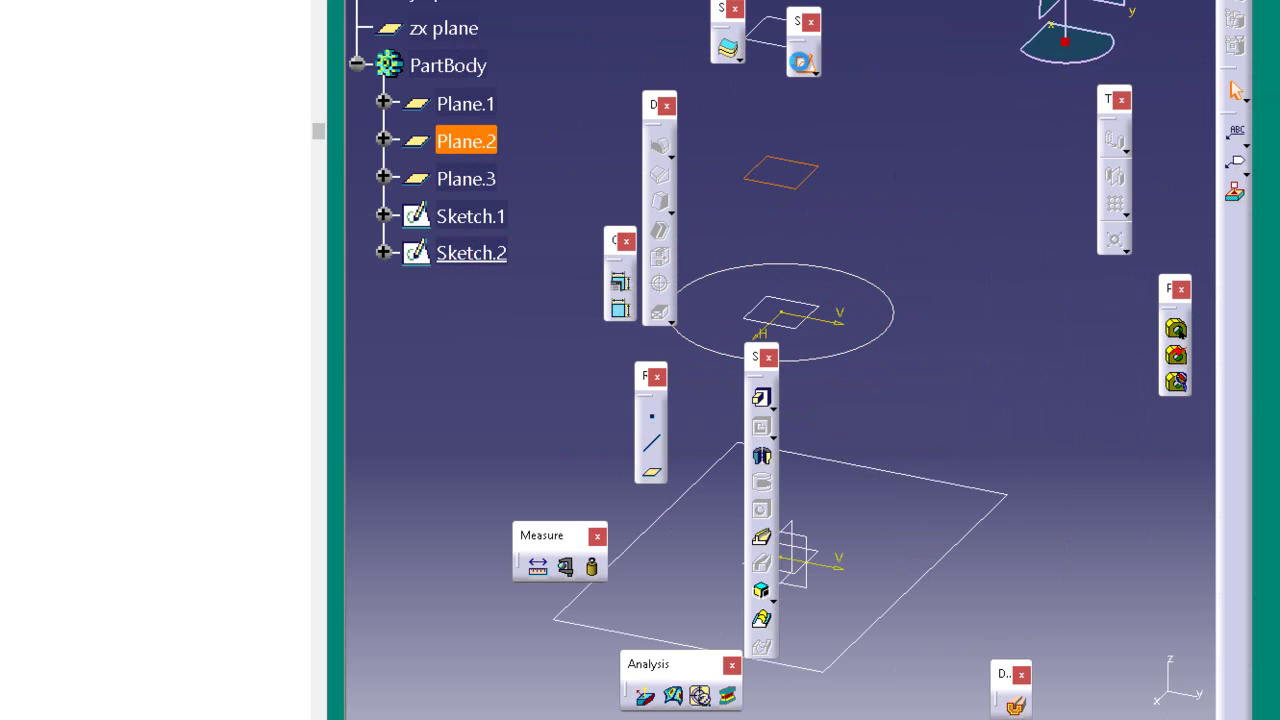
{"action": "left_click", "coordinate": [803, 62]}
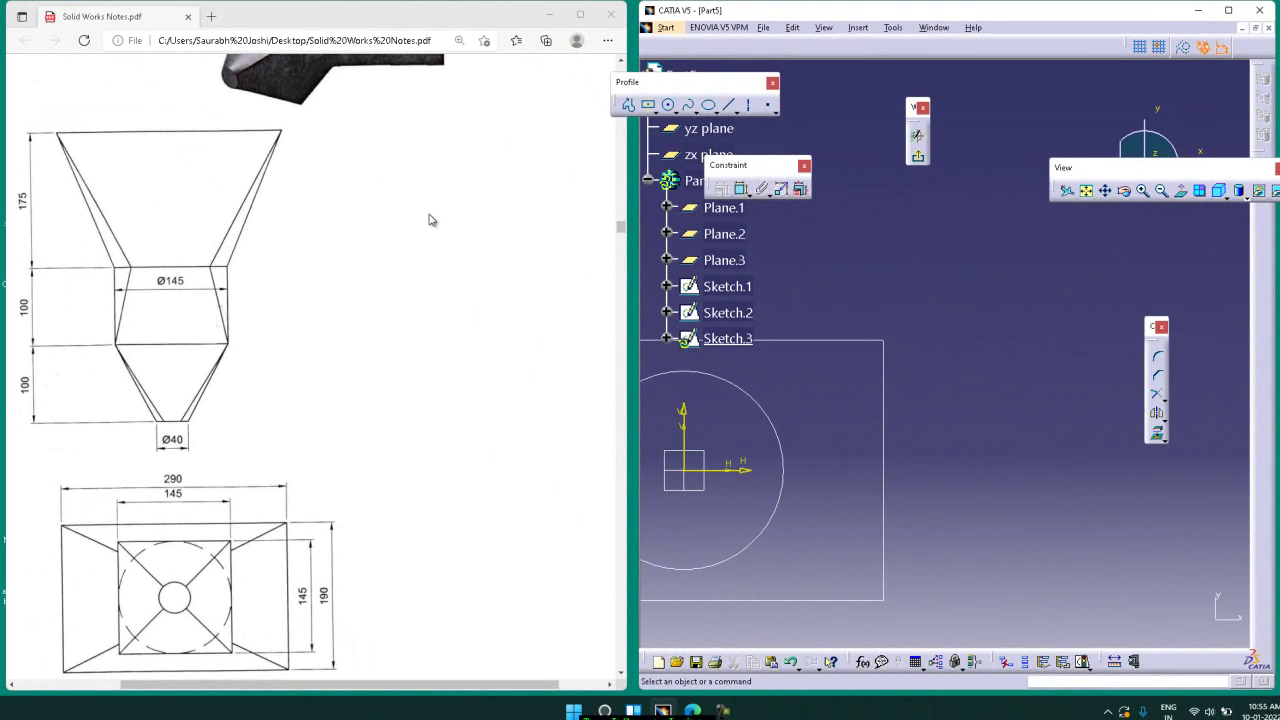
{"action": "left_click", "coordinate": [430, 219]}
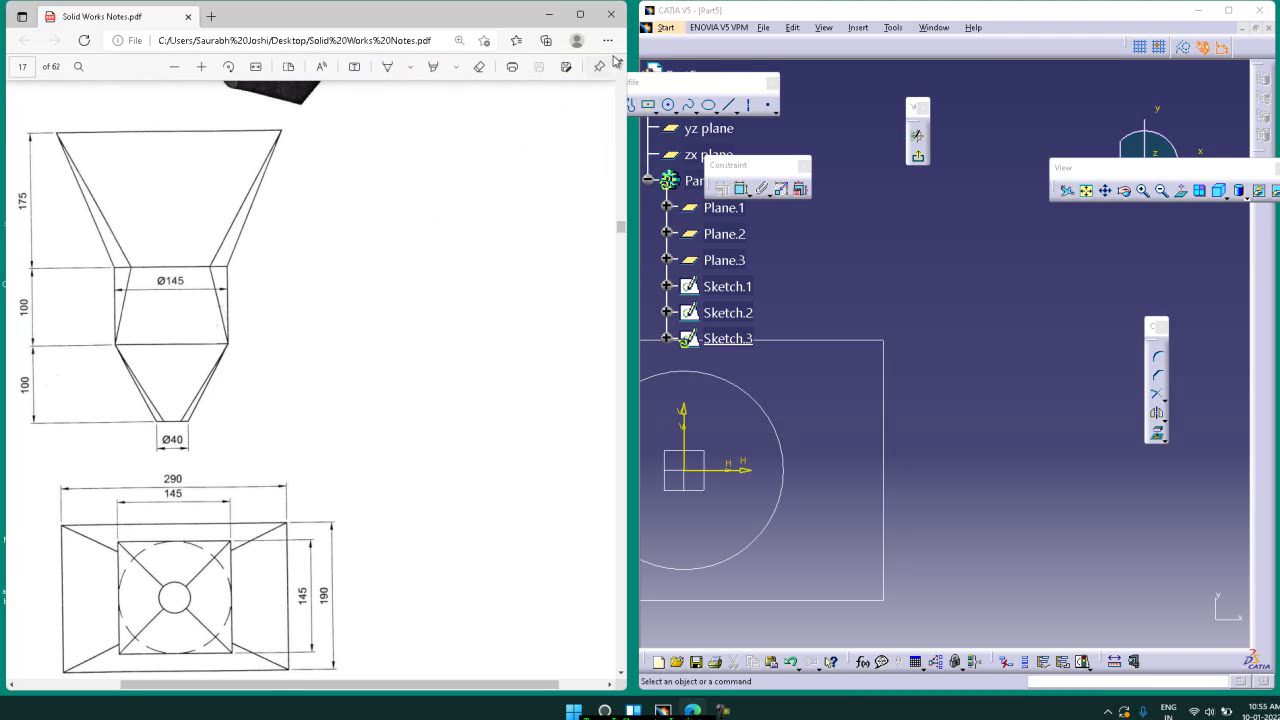
{"action": "scroll", "coordinate": [510, 104], "scroll_direction": "up", "scroll_amount": 3}
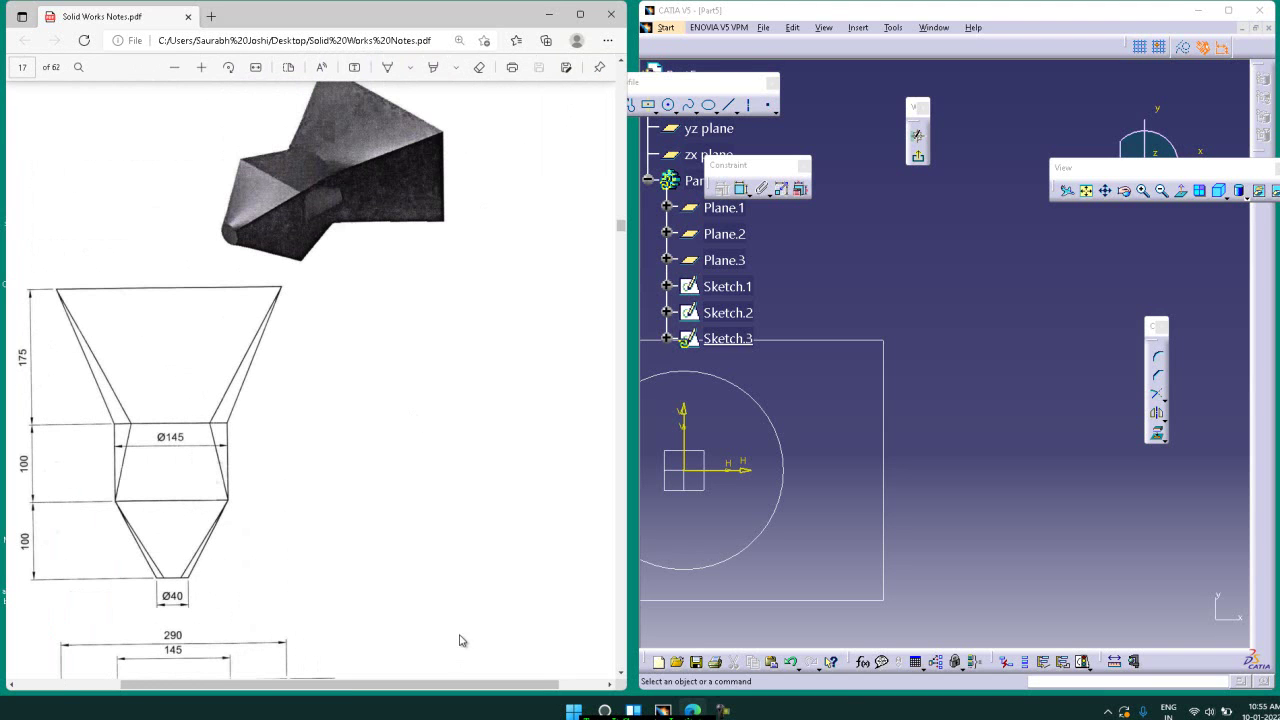
{"action": "scroll", "coordinate": [424, 506], "scroll_direction": "down", "scroll_amount": 4}
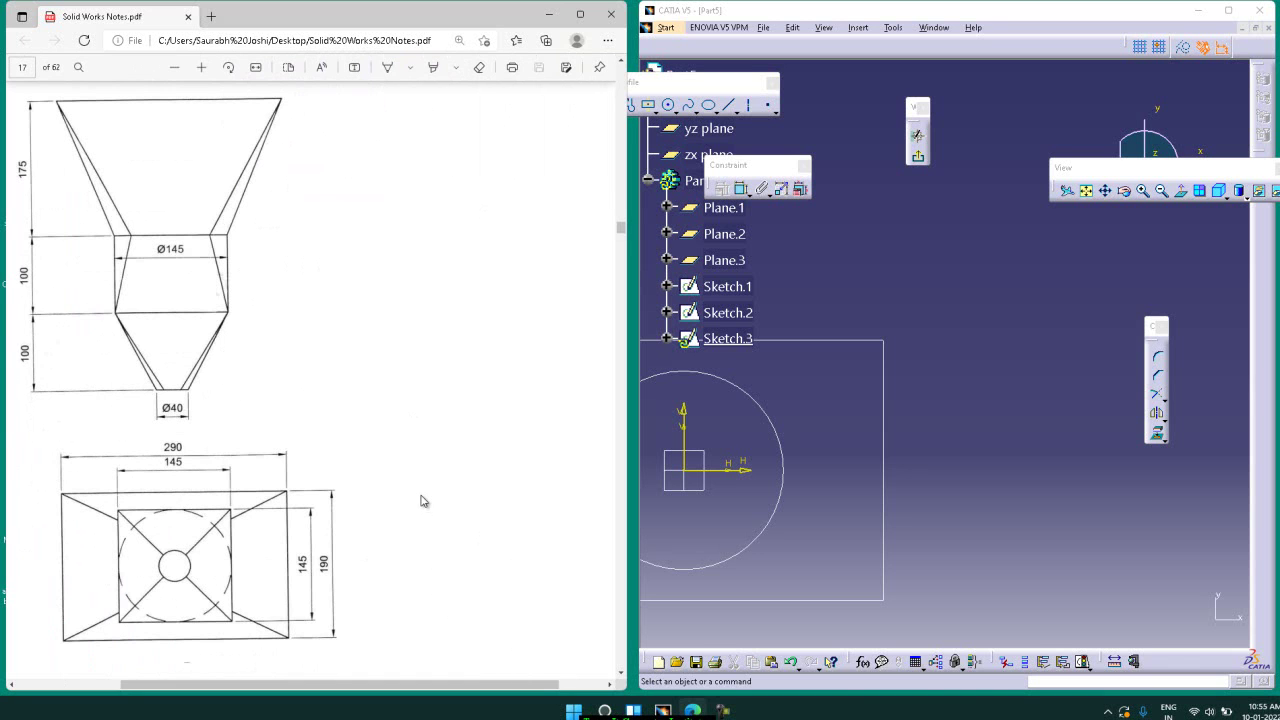
{"action": "left_click", "coordinate": [955, 288]}
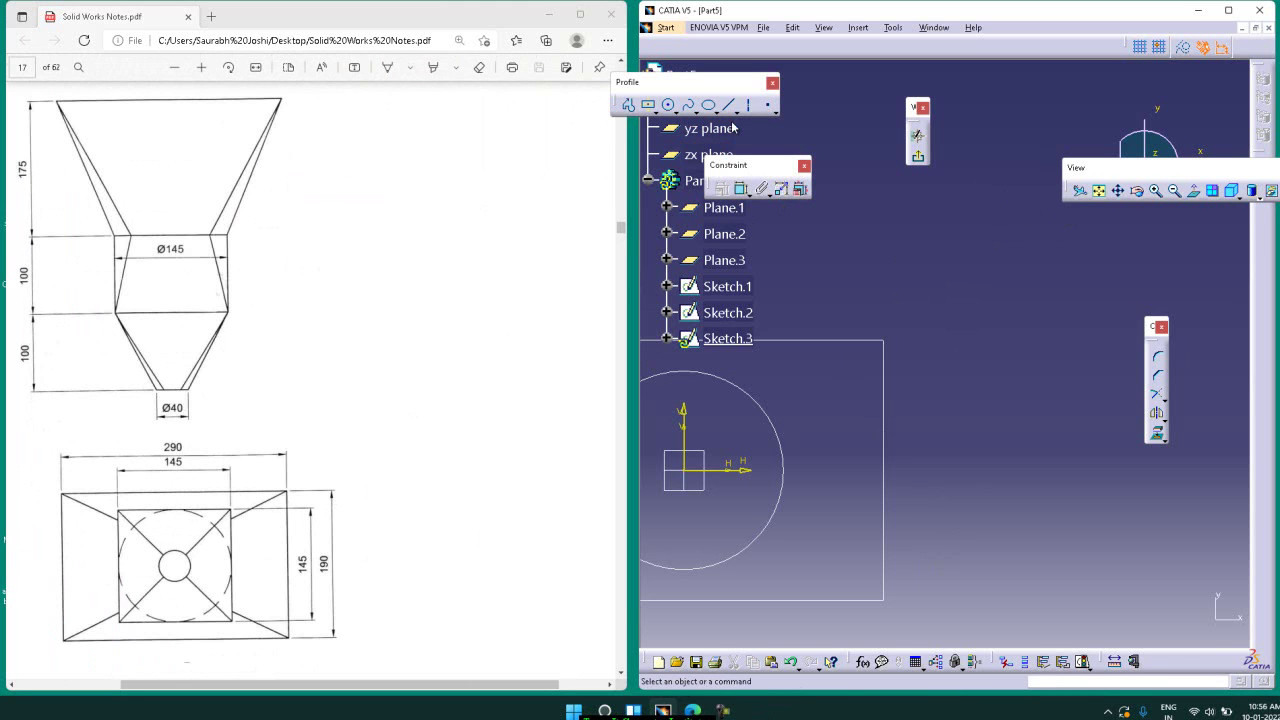
{"action": "left_click", "coordinate": [1100, 191]}
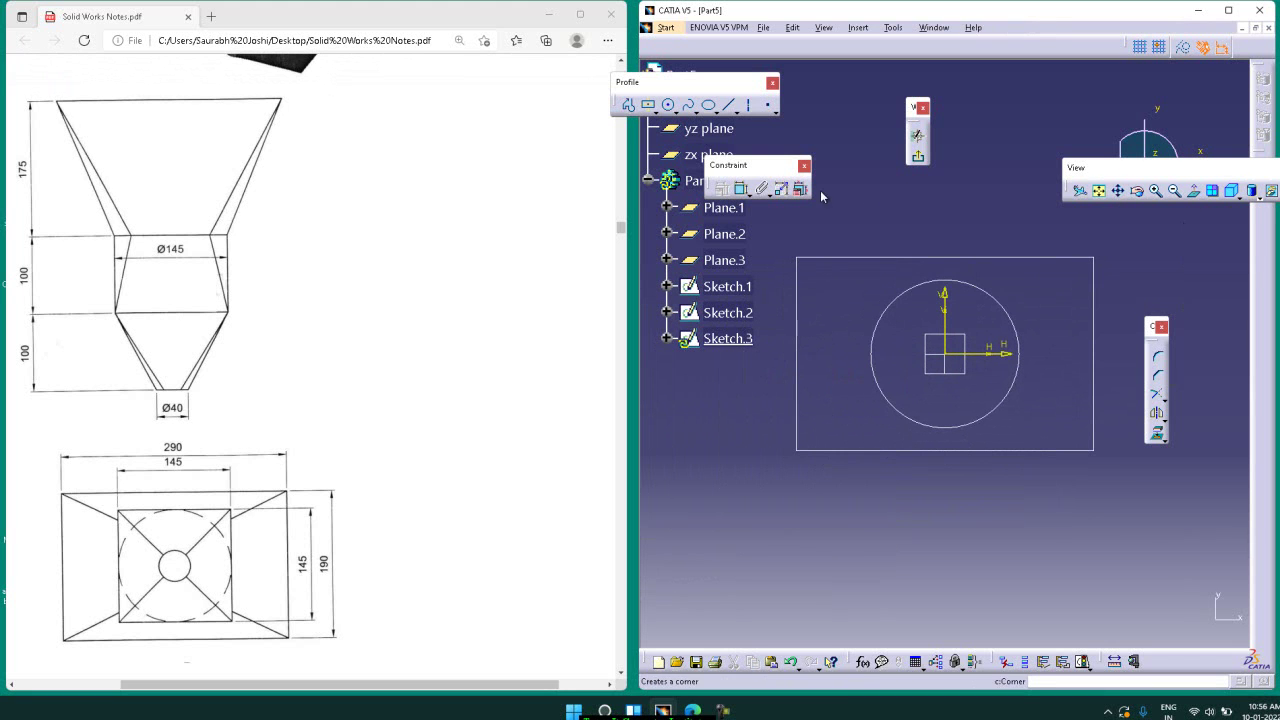
- Draw a centered rectangle at the origin with a height and width of 145 mm, and exit the sketch
{"action": "left_click", "coordinate": [648, 104]}
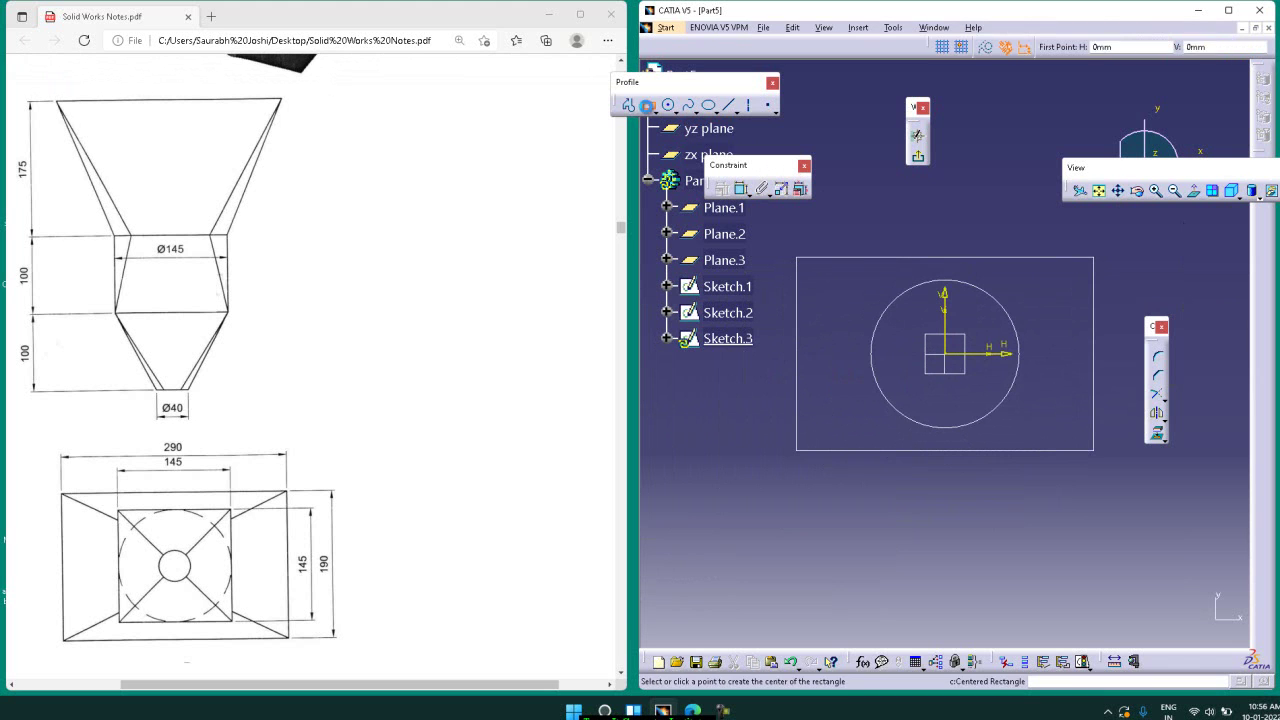
{"action": "left_click", "coordinate": [950, 358]}
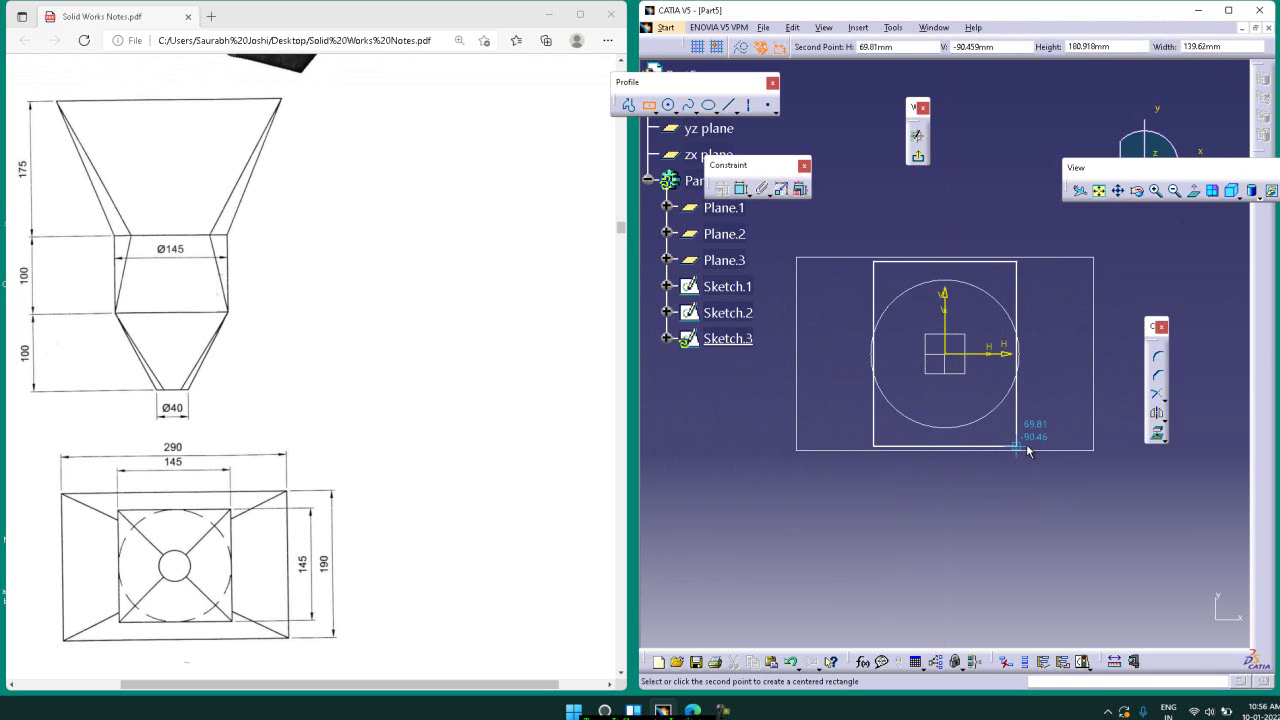
{"action": "key", "text": "Tab"}
{"action": "key", "text": "Tab"}
{"action": "key", "text": "Tab"}
{"action": "type", "text": "14"}
{"action": "key", "text": "Tab"}
{"action": "key", "text": "Tab"}
{"action": "key", "text": "Tab"}
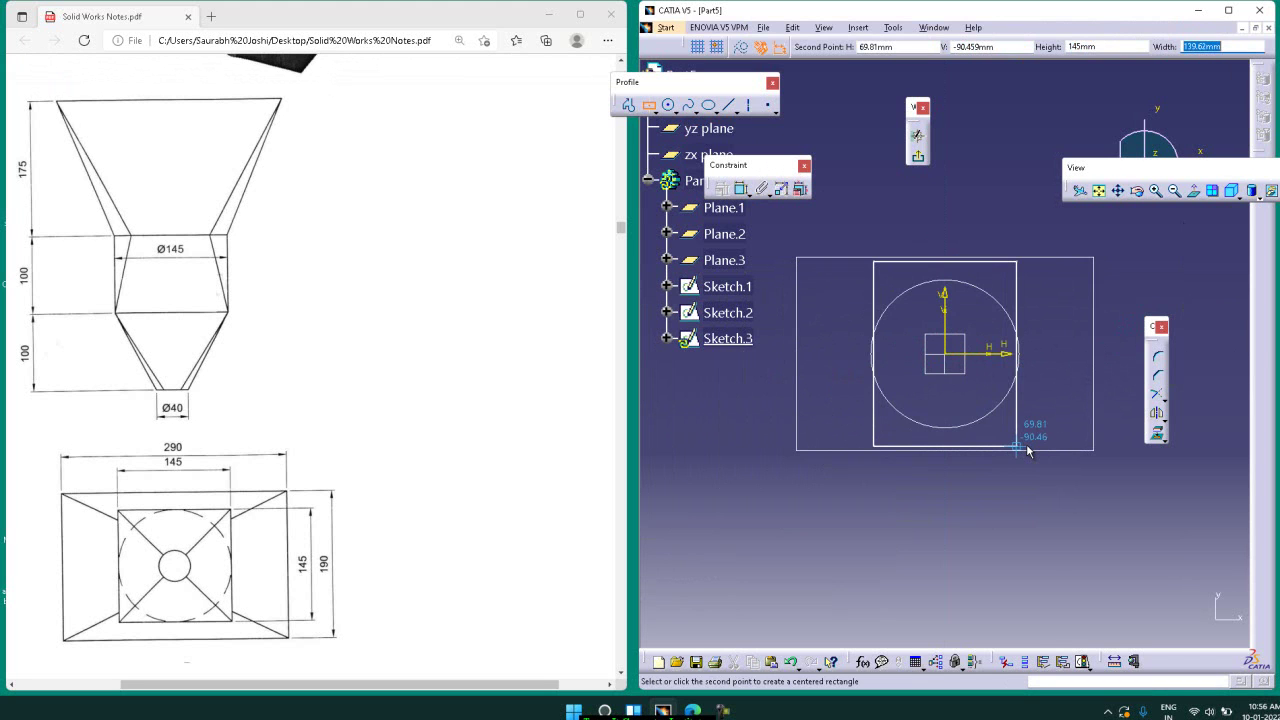
{"action": "type", "text": "145"}
{"action": "key", "text": "Return"}
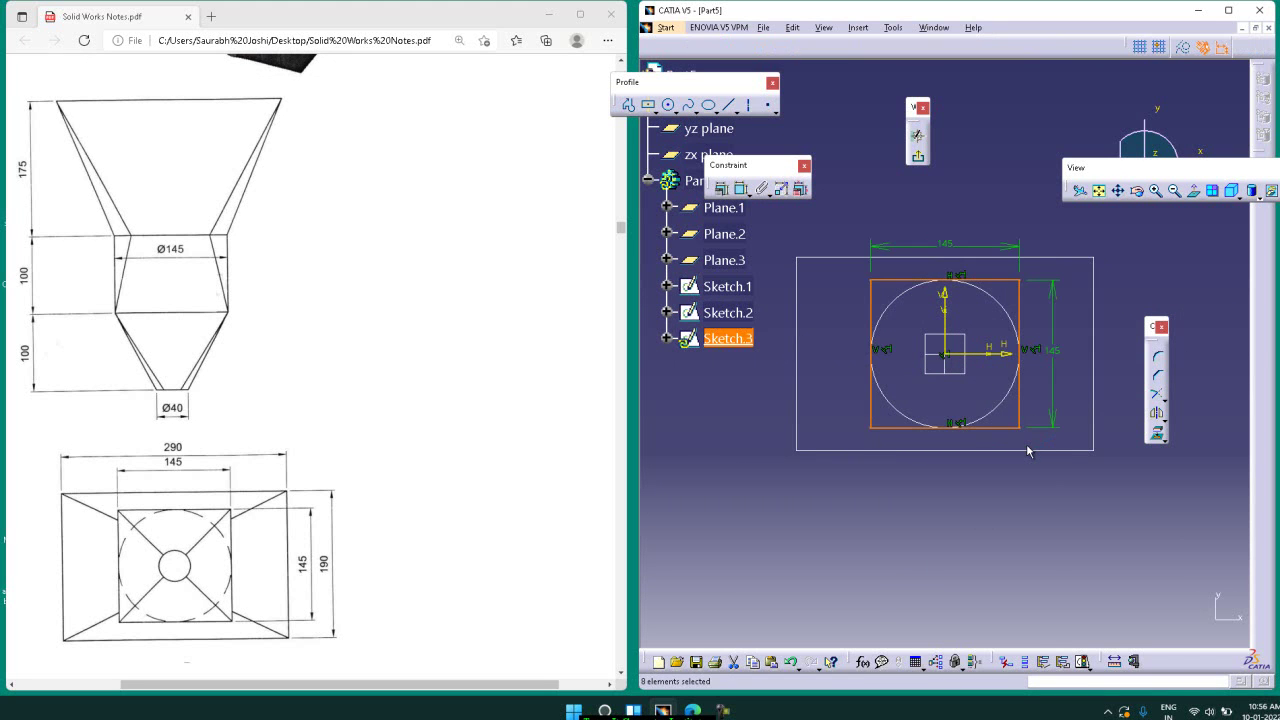
{"action": "left_click", "coordinate": [1124, 295]}
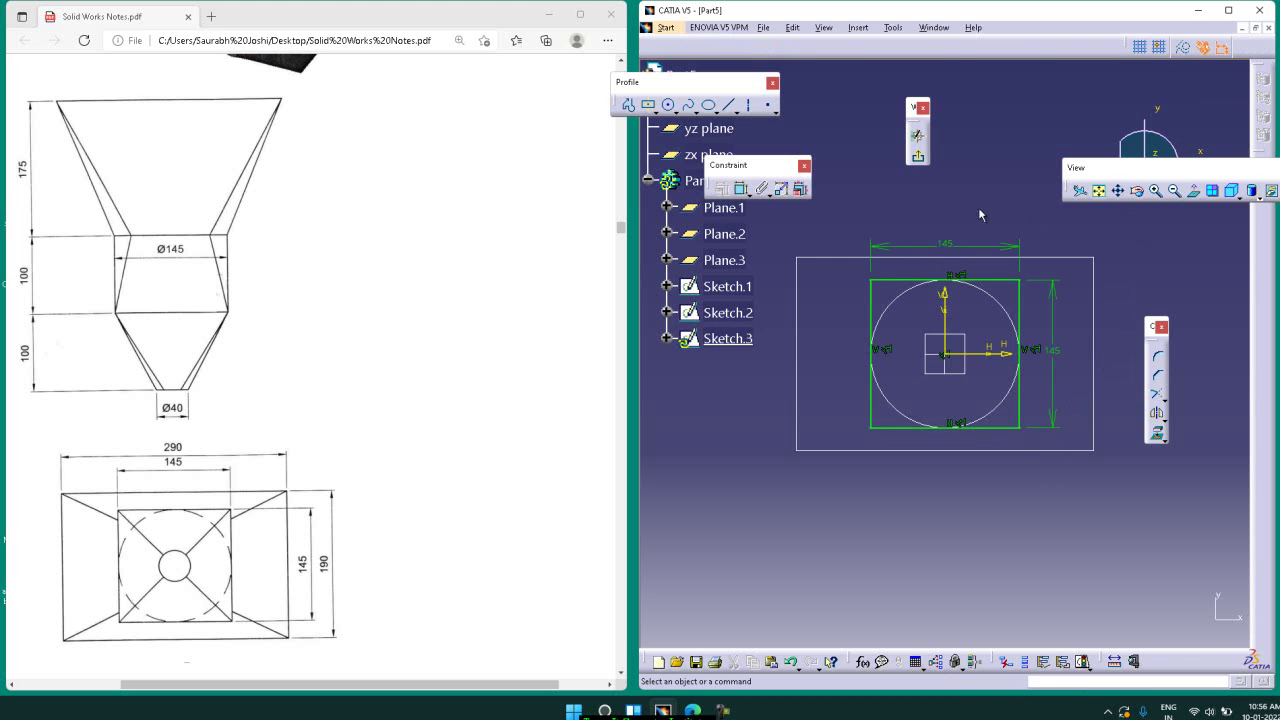
{"action": "left_click", "coordinate": [918, 157]}
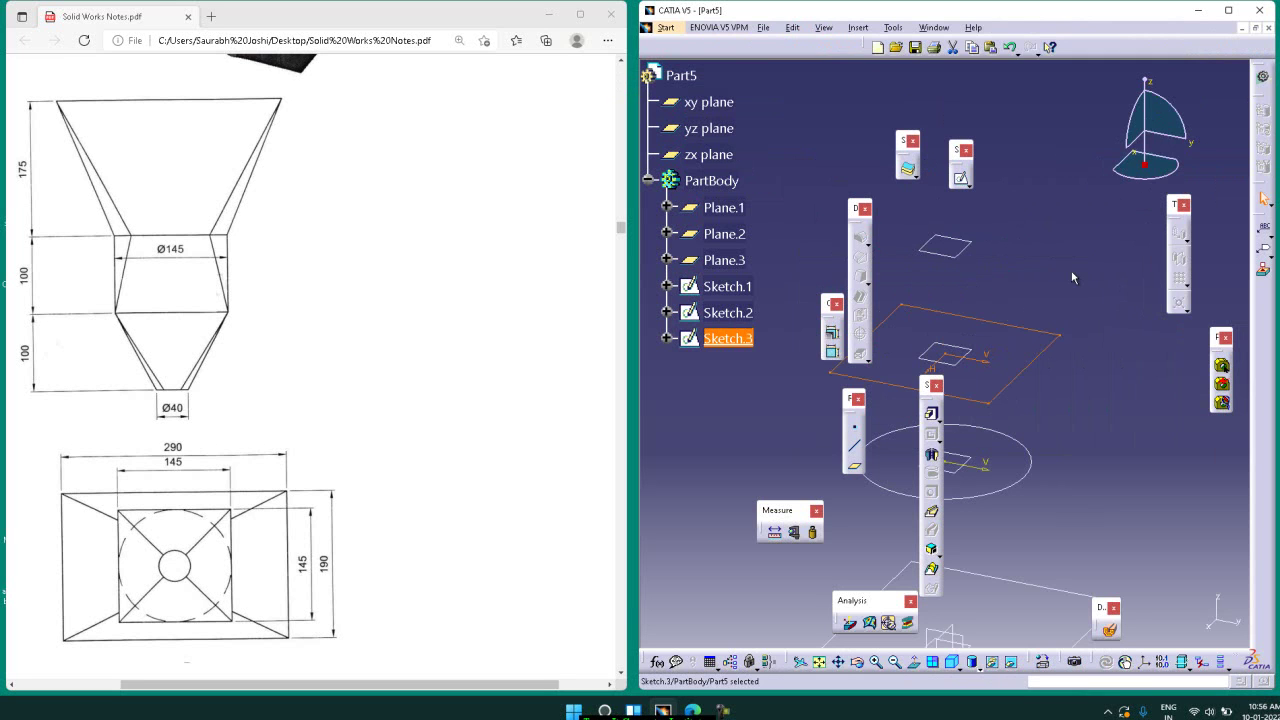
- On the third offset plane, sketch a circle centered on the origin with a radius of 20 mm
{"action": "left_click", "coordinate": [998, 280]}
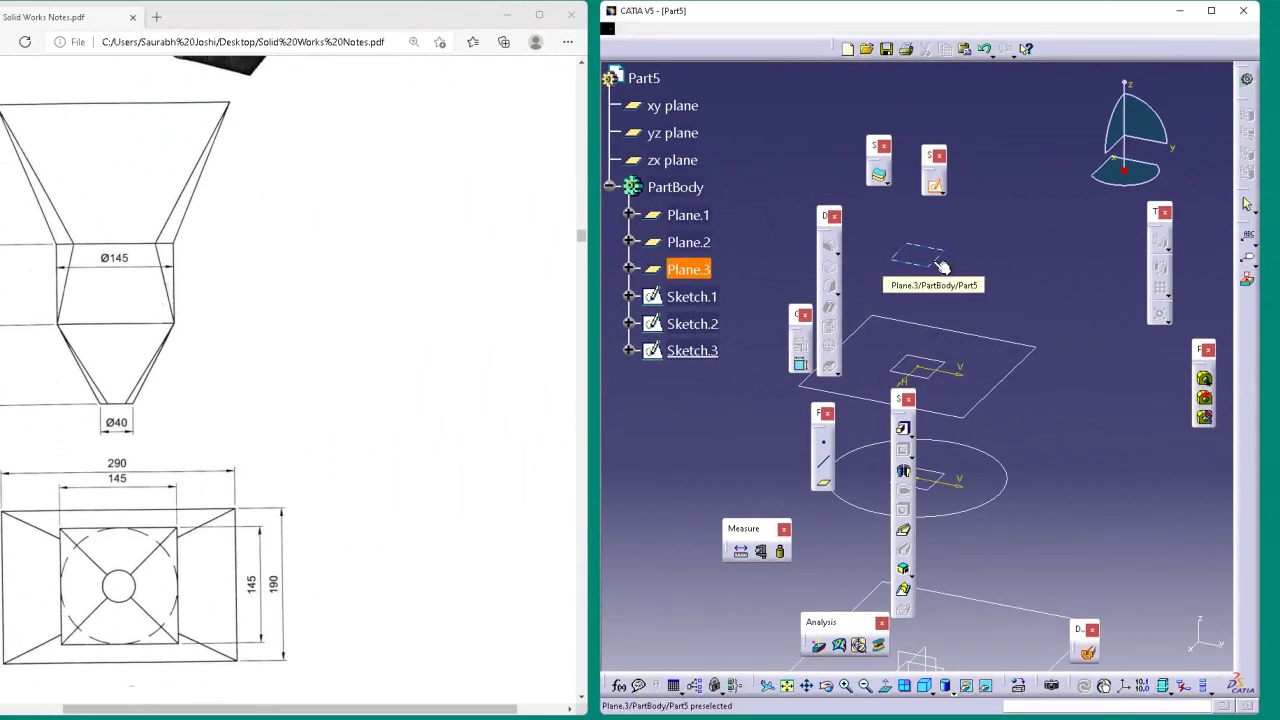
{"action": "left_click", "coordinate": [938, 262]}
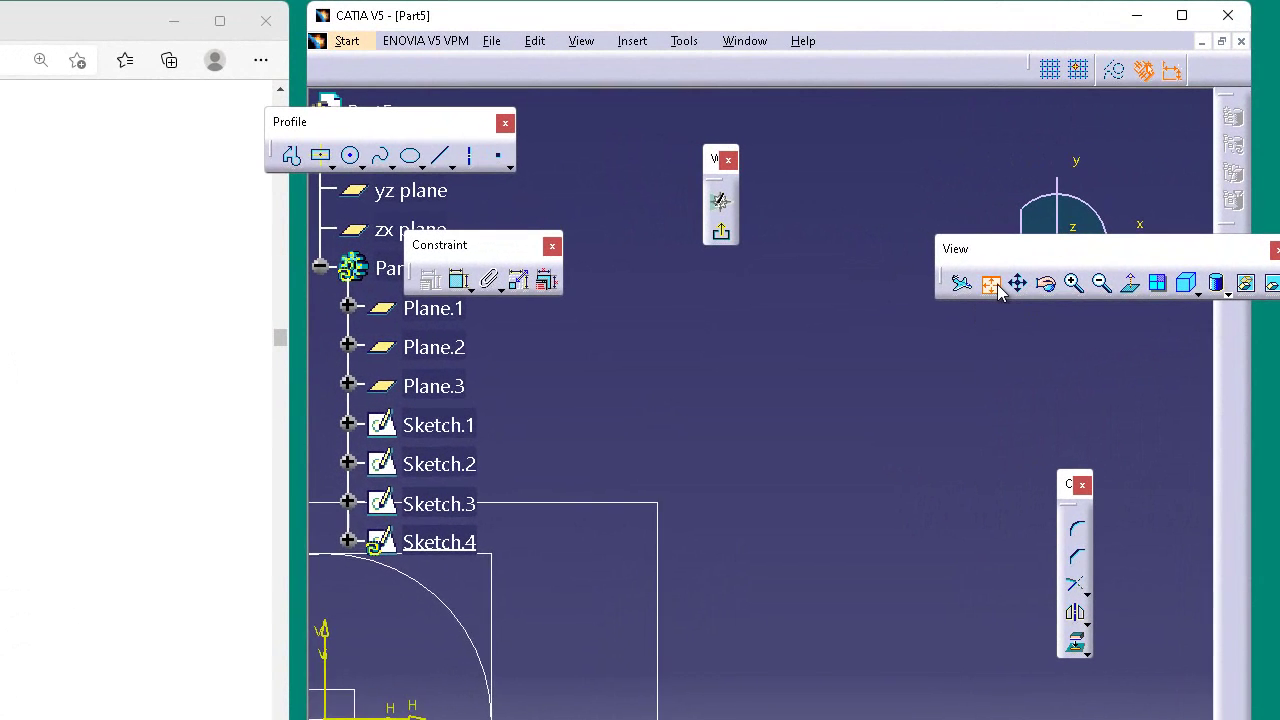
{"action": "left_click", "coordinate": [990, 284]}
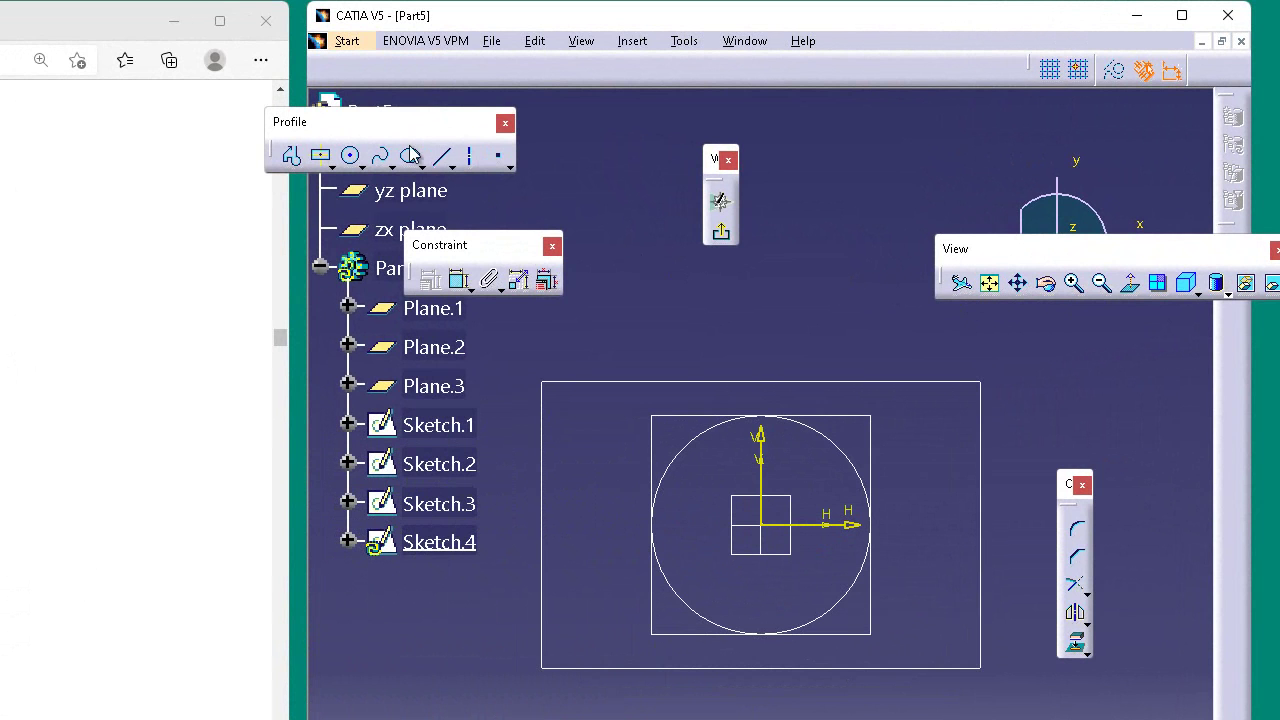
{"action": "left_click", "coordinate": [353, 158]}
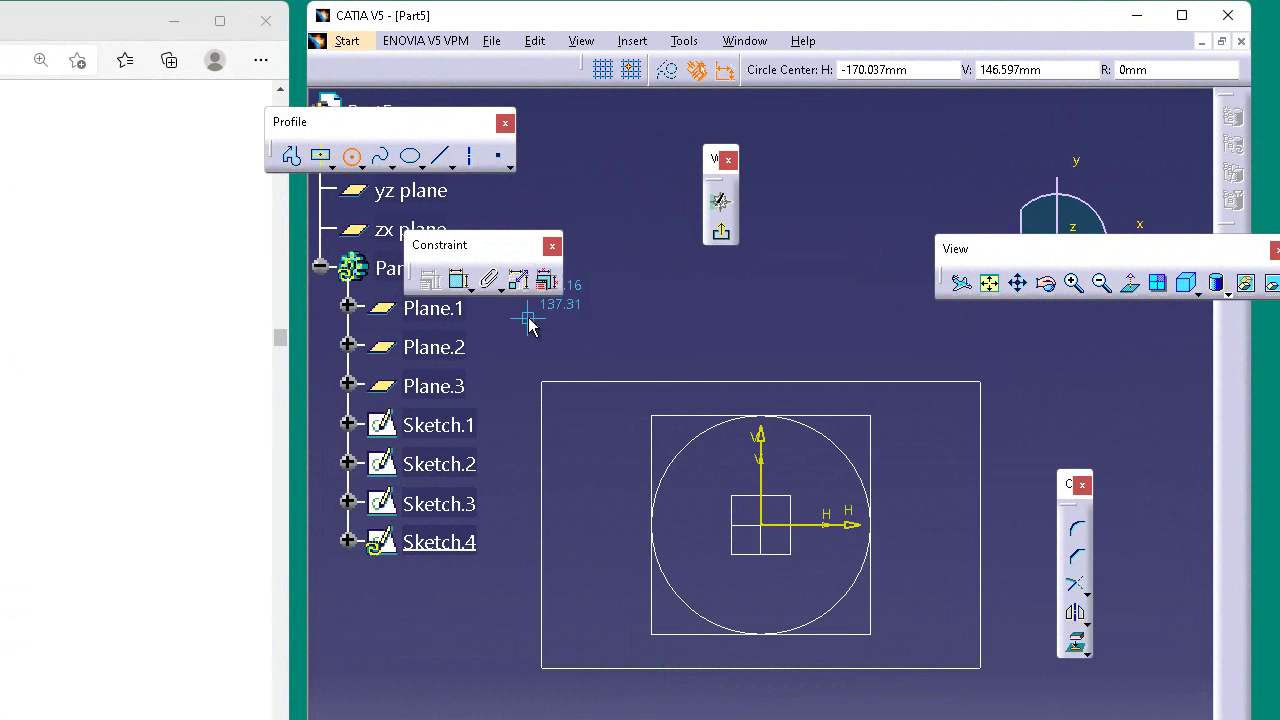
{"action": "left_click", "coordinate": [771, 532]}
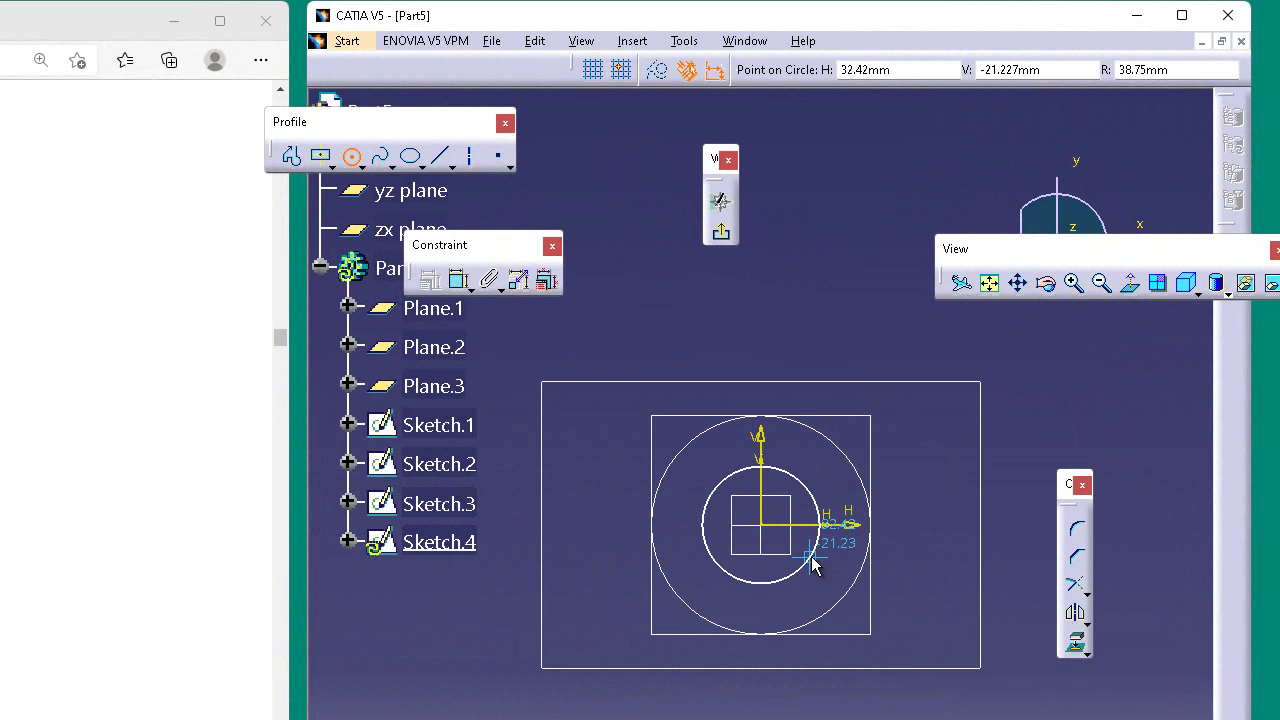
{"action": "key", "text": "Tab"}
{"action": "key", "text": "Tab"}
{"action": "key", "text": "Tab"}
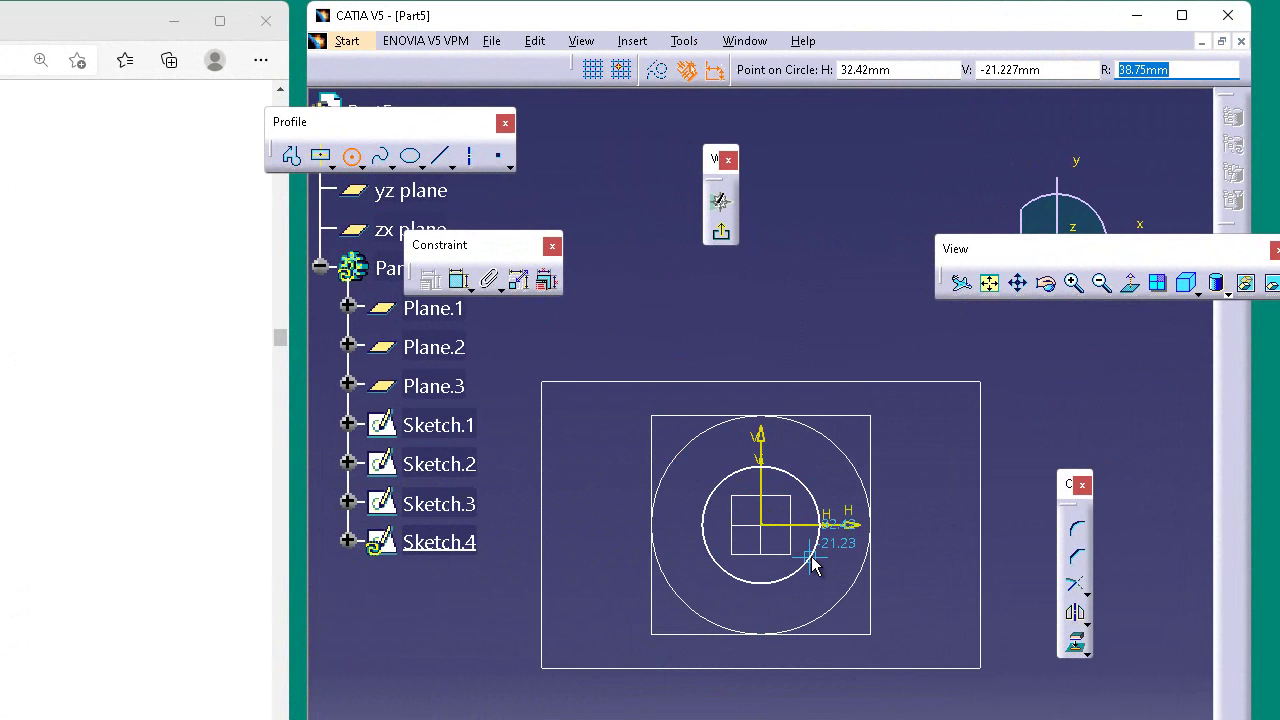
{"action": "type", "text": "20"}
{"action": "key", "text": "Return"}
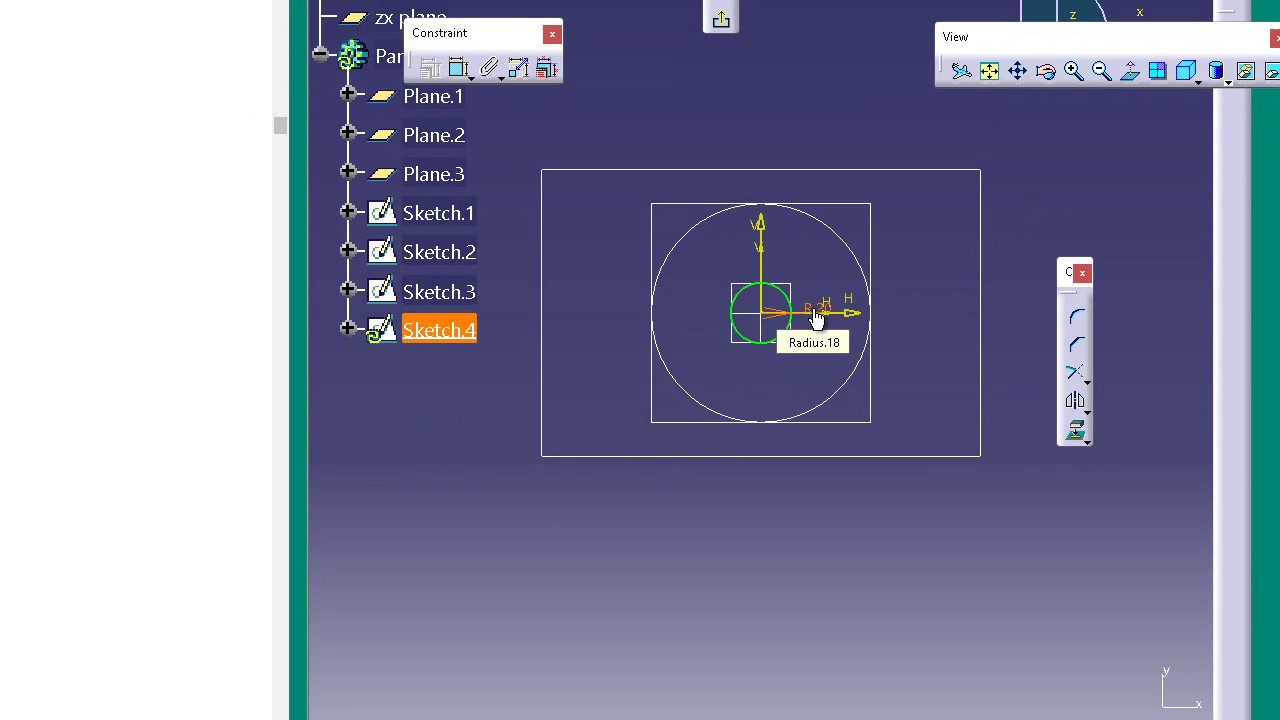
- Change the small circle's constraint from Radius to Diameter, and exit the sketch on the third offset plane
{"action": "double_click", "coordinate": [815, 530]}
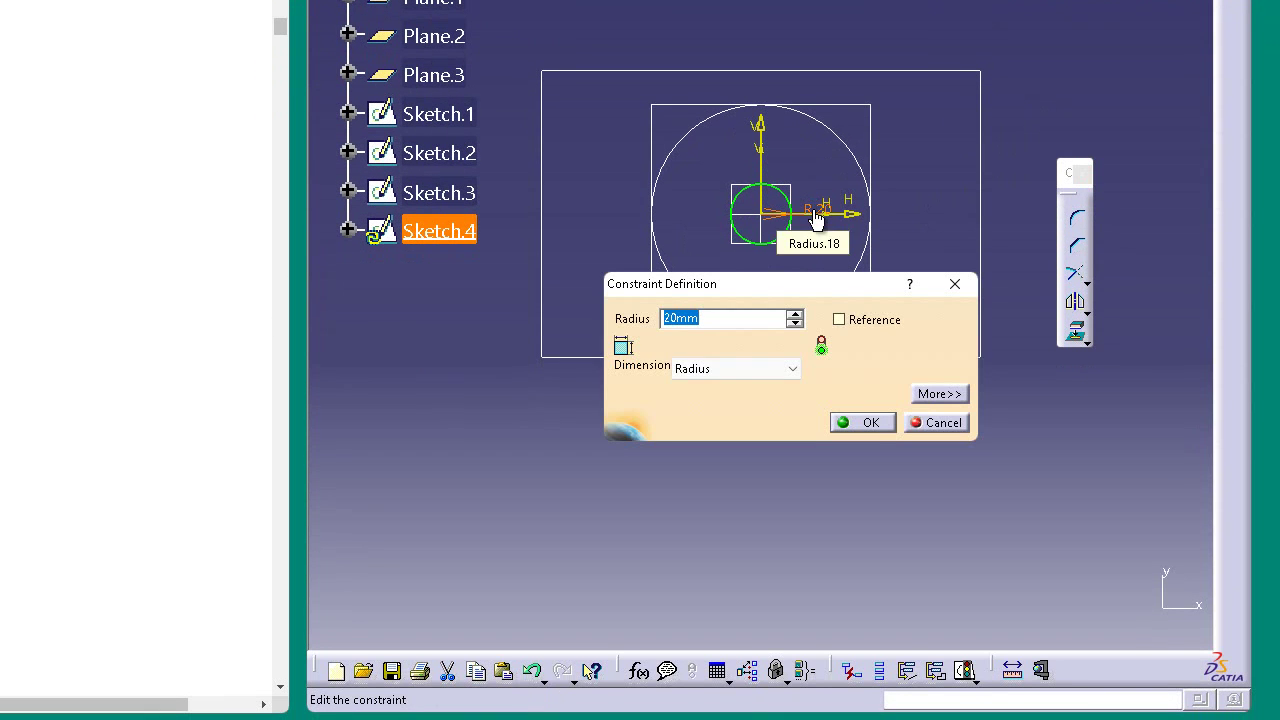
{"action": "left_click", "coordinate": [766, 385]}
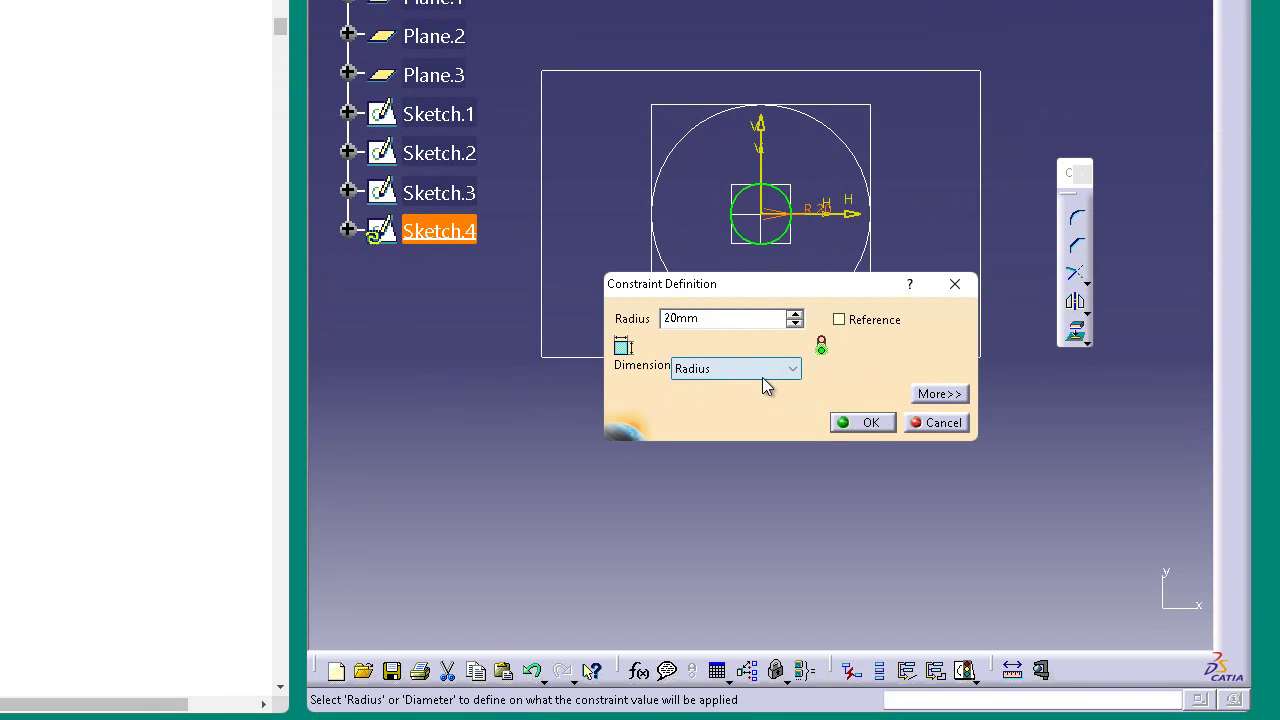
{"action": "left_click", "coordinate": [749, 401]}
{"action": "left_click", "coordinate": [862, 422]}
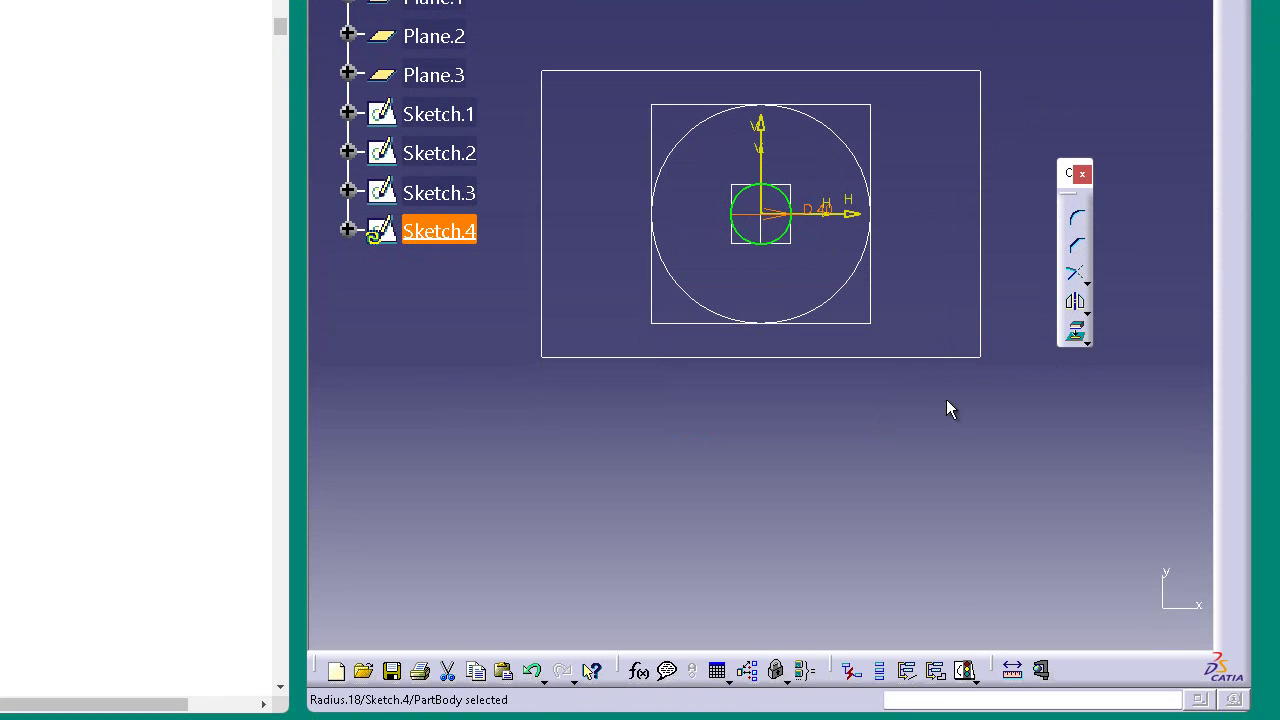
{"action": "left_click", "coordinate": [944, 437]}
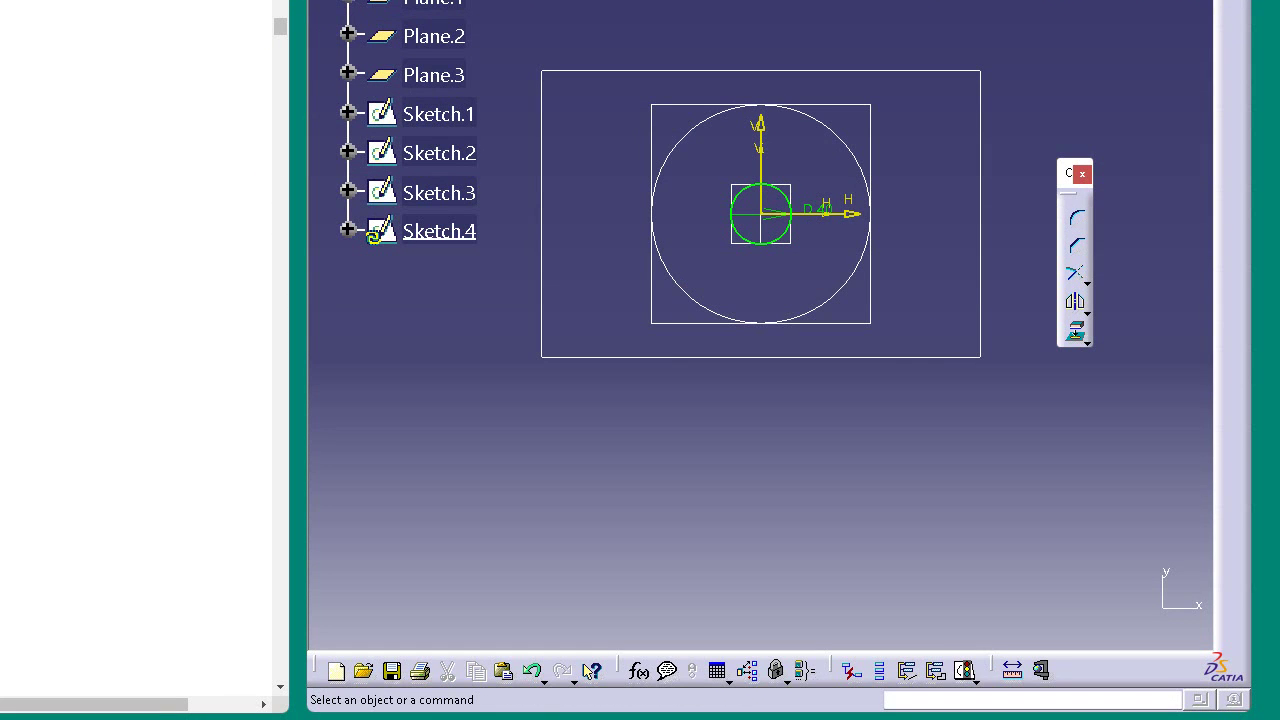
{"action": "left_click", "coordinate": [1040, 670]}
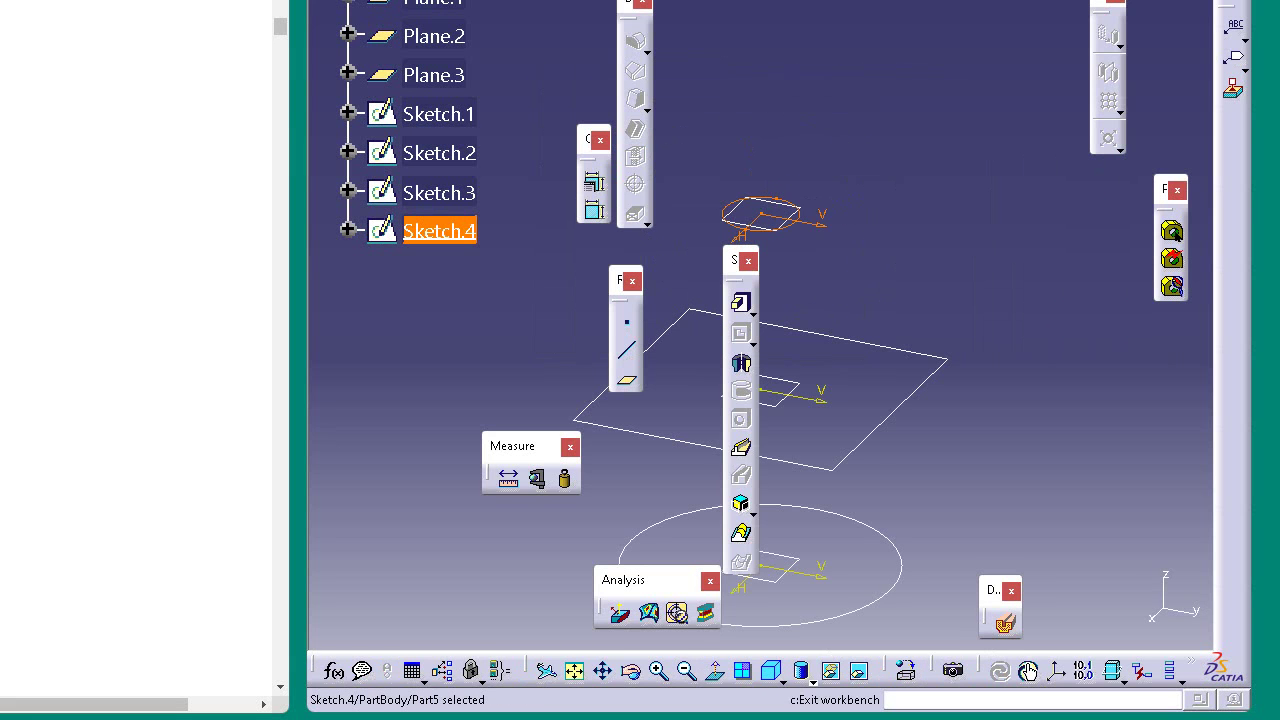
- Reduce the view to show all four profiles and move the Sketch-Based Features toolbar clear of them
{"action": "left_click", "coordinate": [933, 85]}
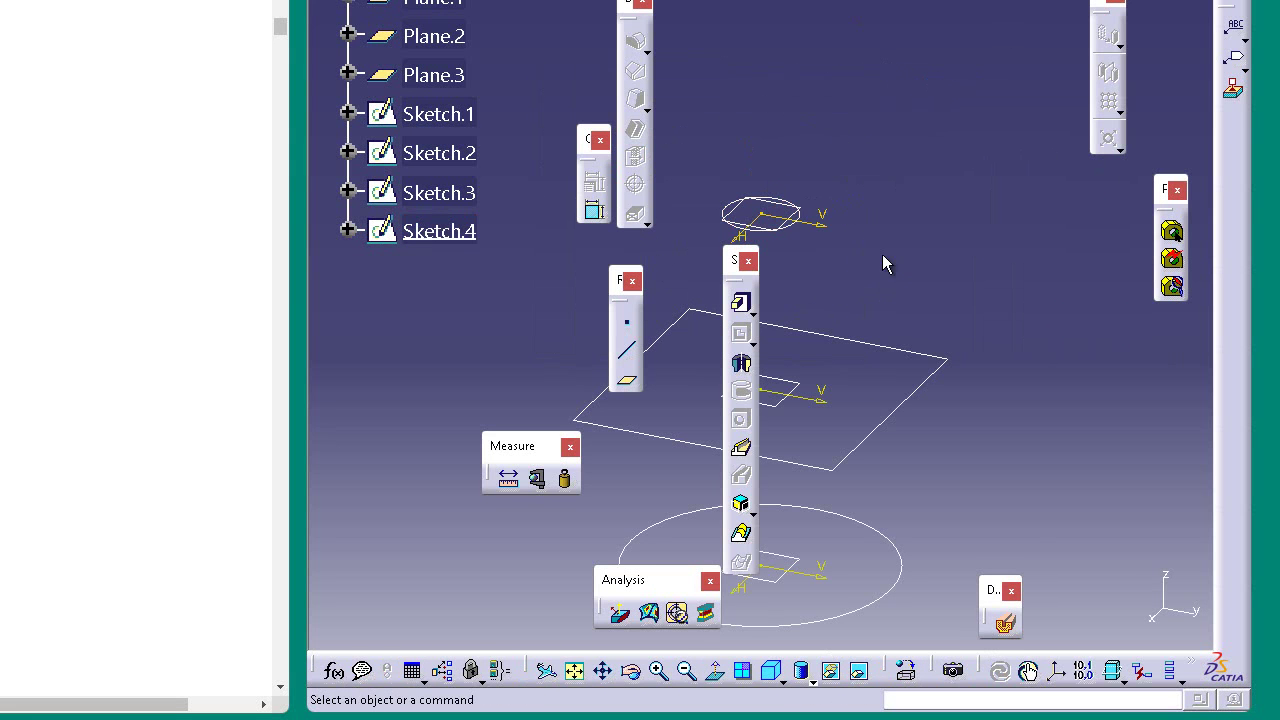
{"action": "left_click", "coordinate": [682, 676]}
{"action": "left_click", "coordinate": [682, 676]}
{"action": "left_click", "coordinate": [682, 676]}
{"action": "left_click", "coordinate": [682, 676]}
{"action": "left_click", "coordinate": [746, 263]}
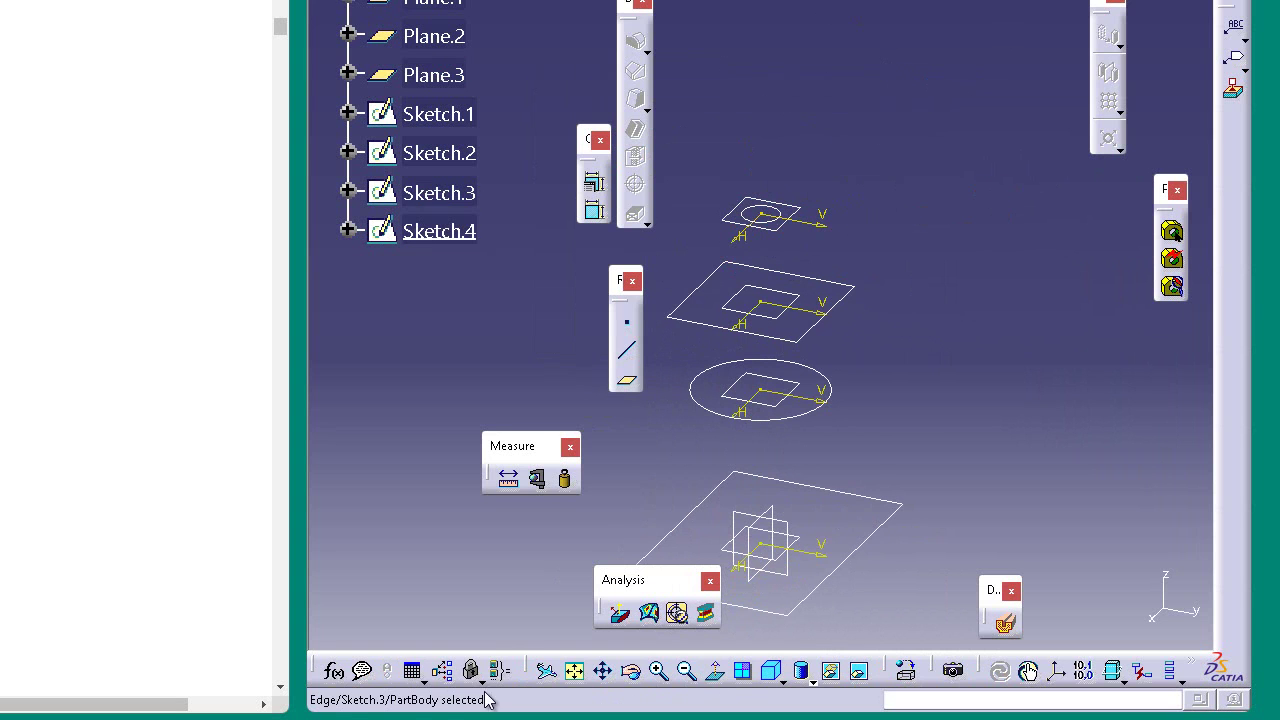
{"action": "right_click", "coordinate": [1108, 74]}
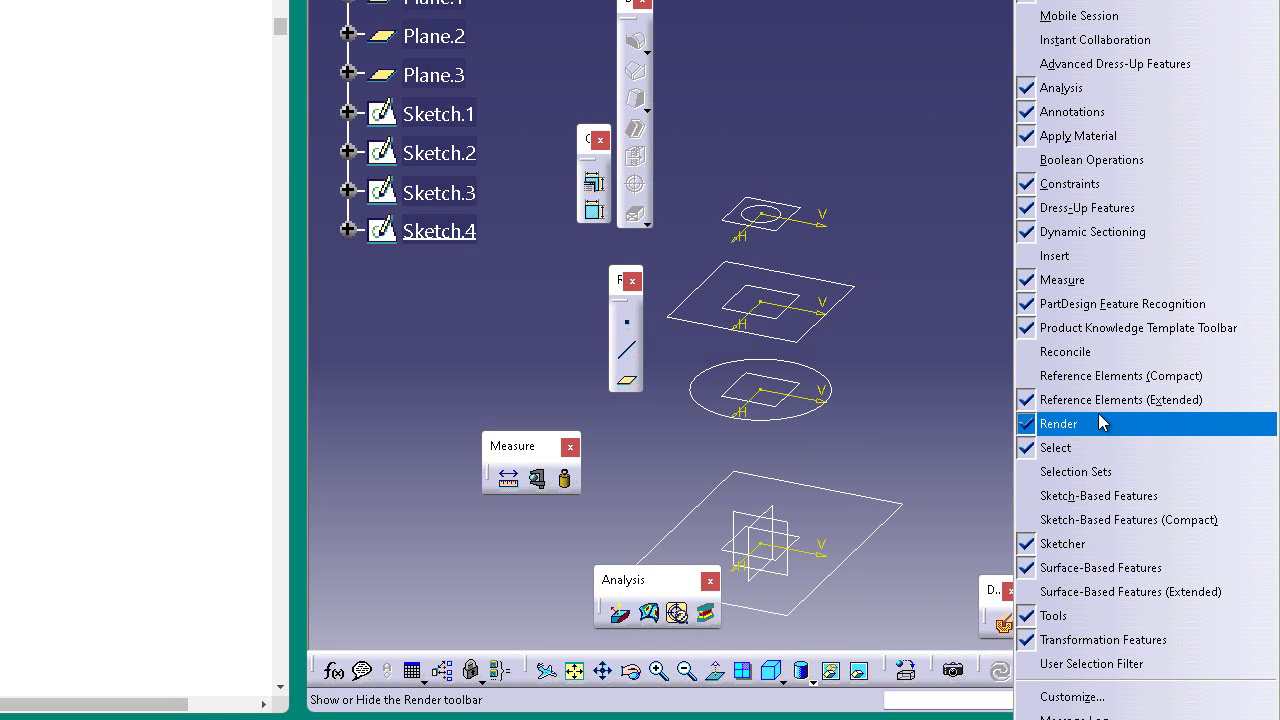
{"action": "left_click", "coordinate": [1137, 498]}
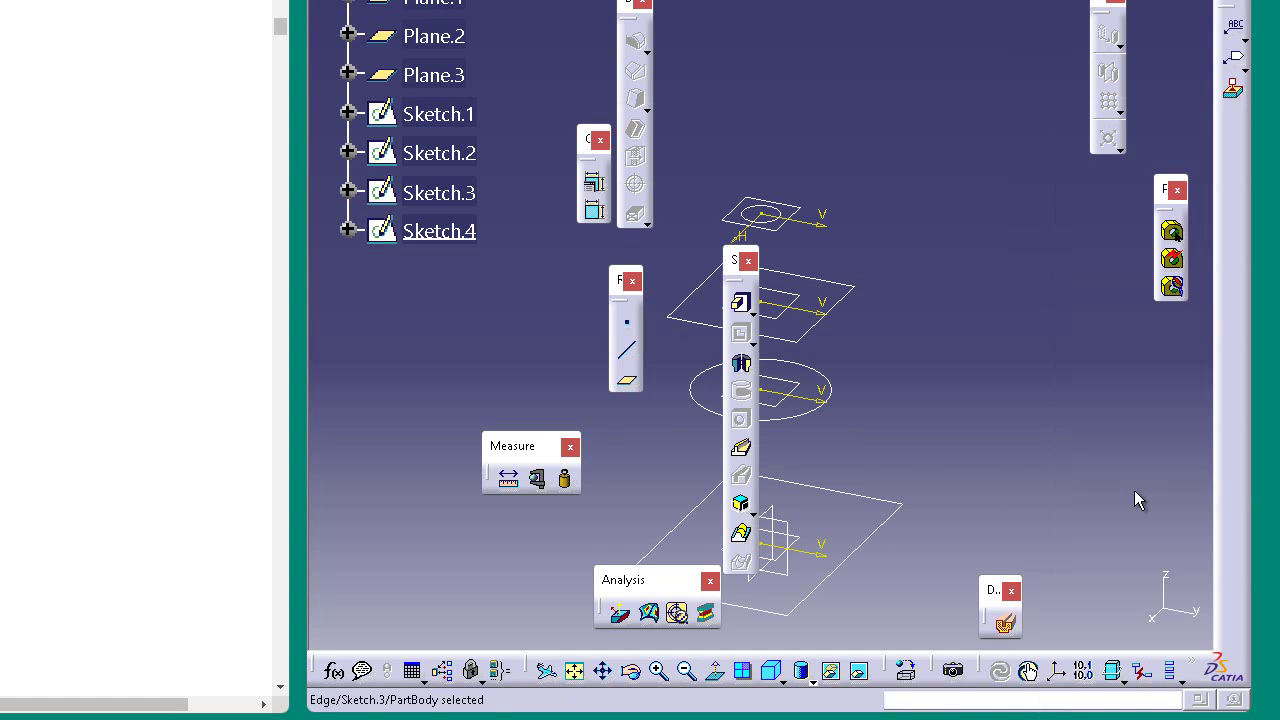
{"action": "left_click_drag", "start_coordinate": [732, 266], "coordinate": [1014, 226]}
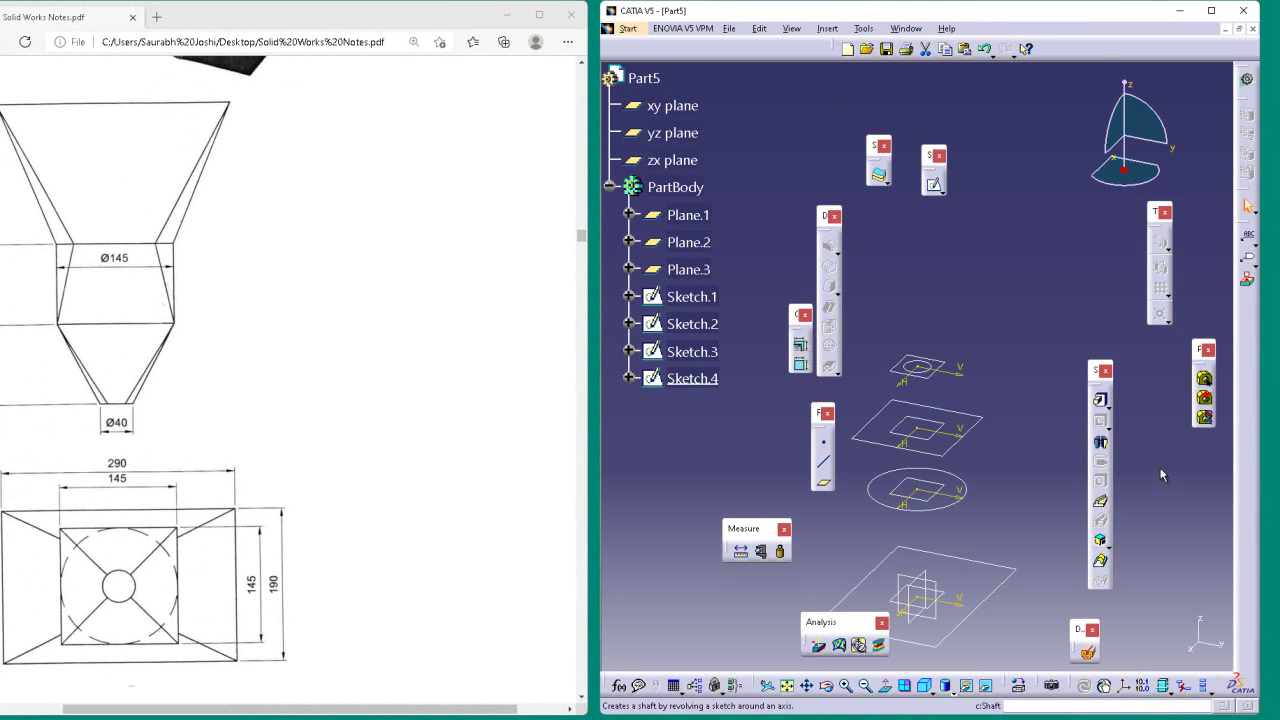
{"action": "right_click", "coordinate": [1101, 476]}
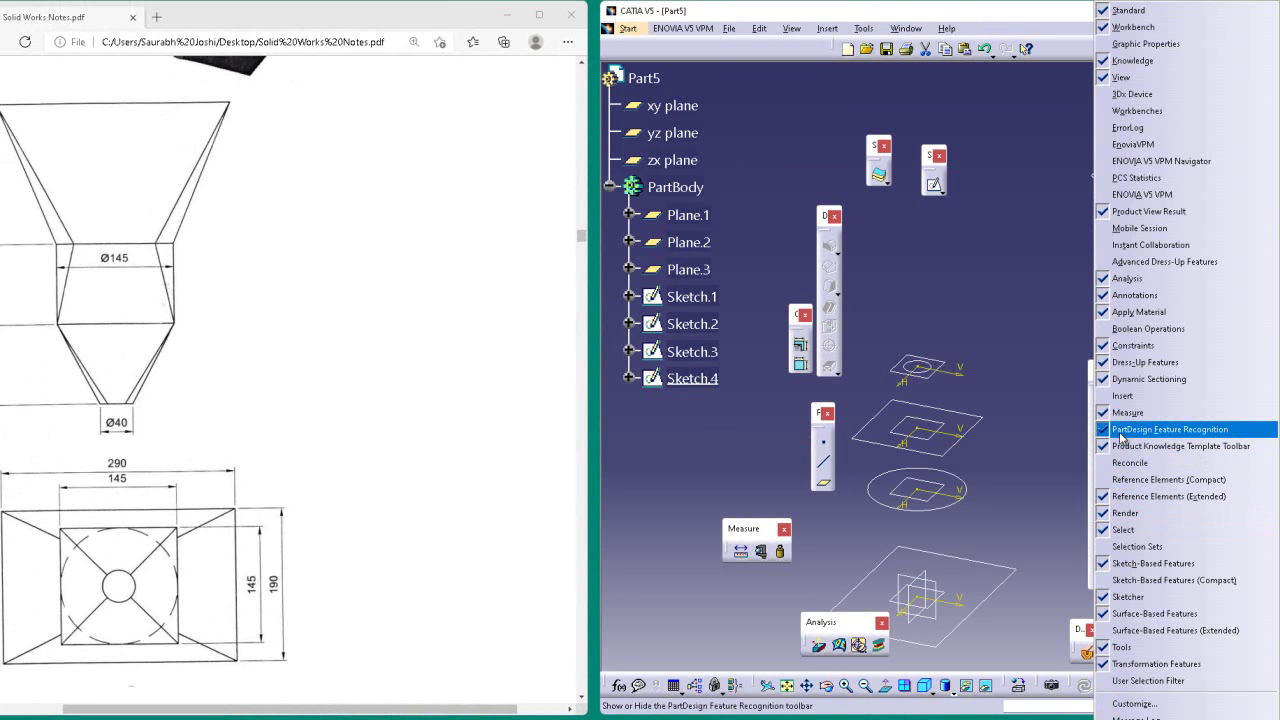
{"action": "left_click", "coordinate": [1061, 329]}
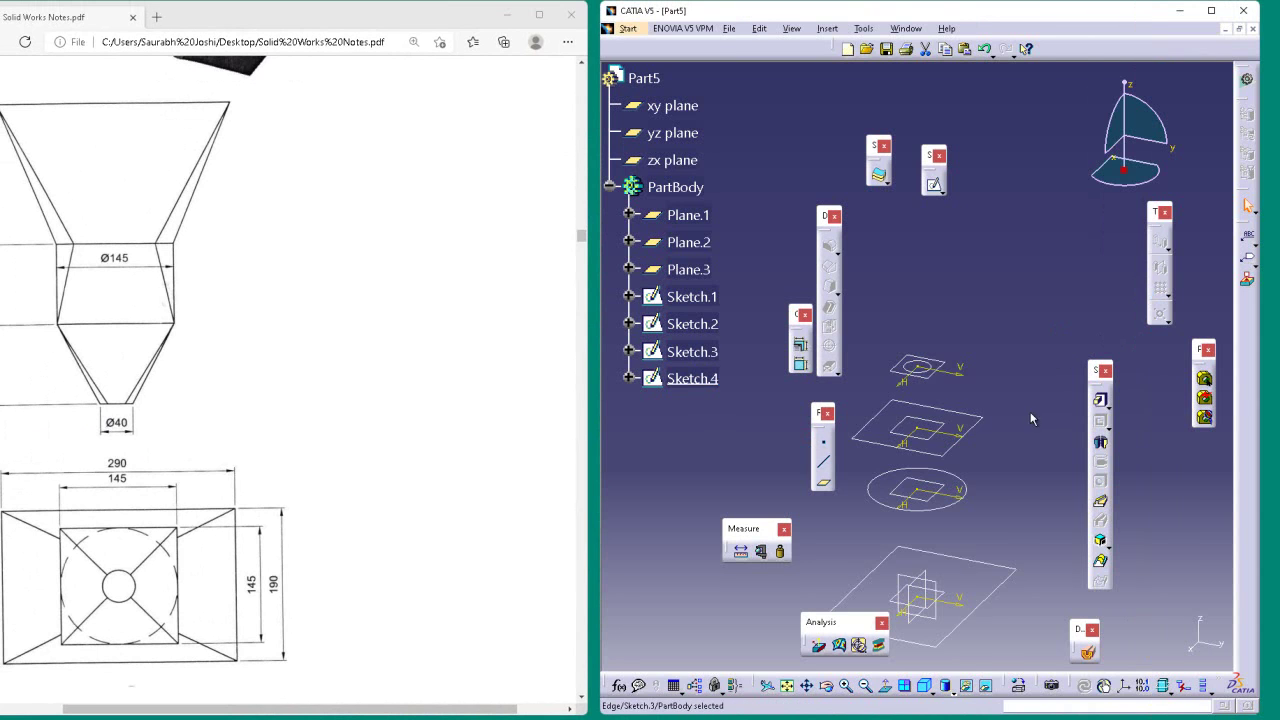
{"action": "left_click", "coordinate": [1010, 330]}
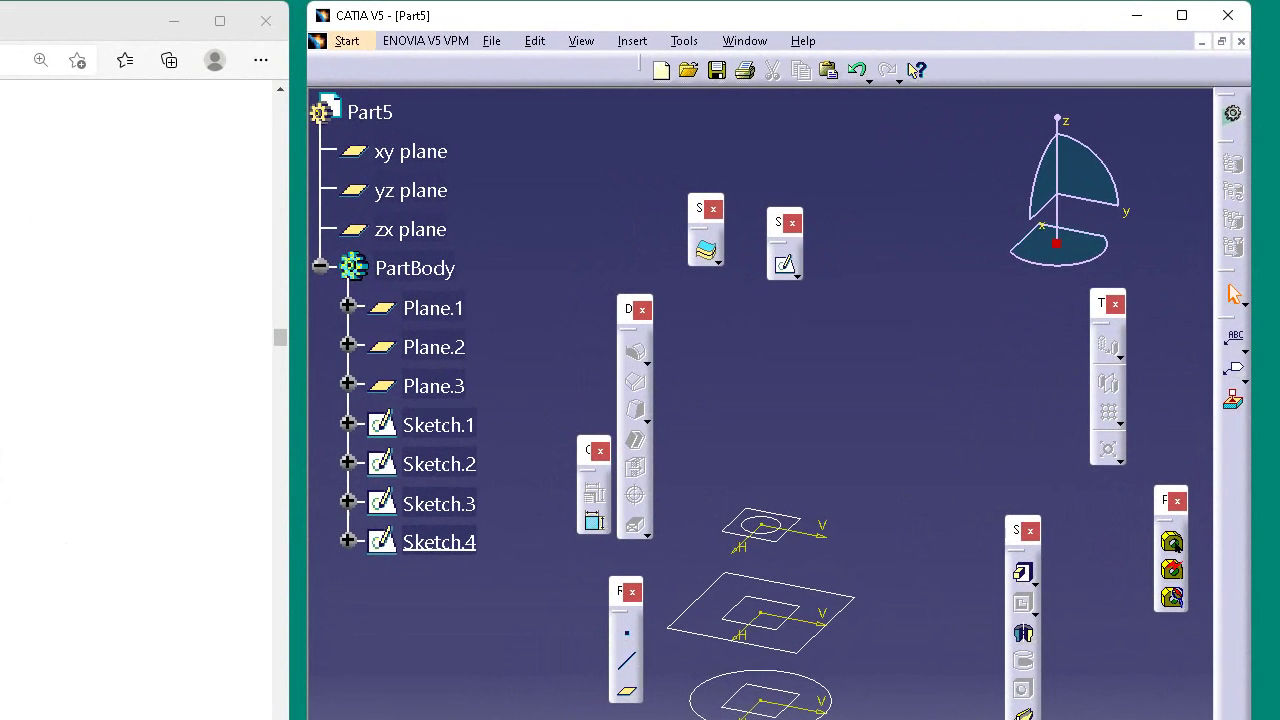
- Start a multi-sections solid and add the four profiles as sections, in order from the base rectangle up to the small circle
{"action": "left_click", "coordinate": [1023, 718]}
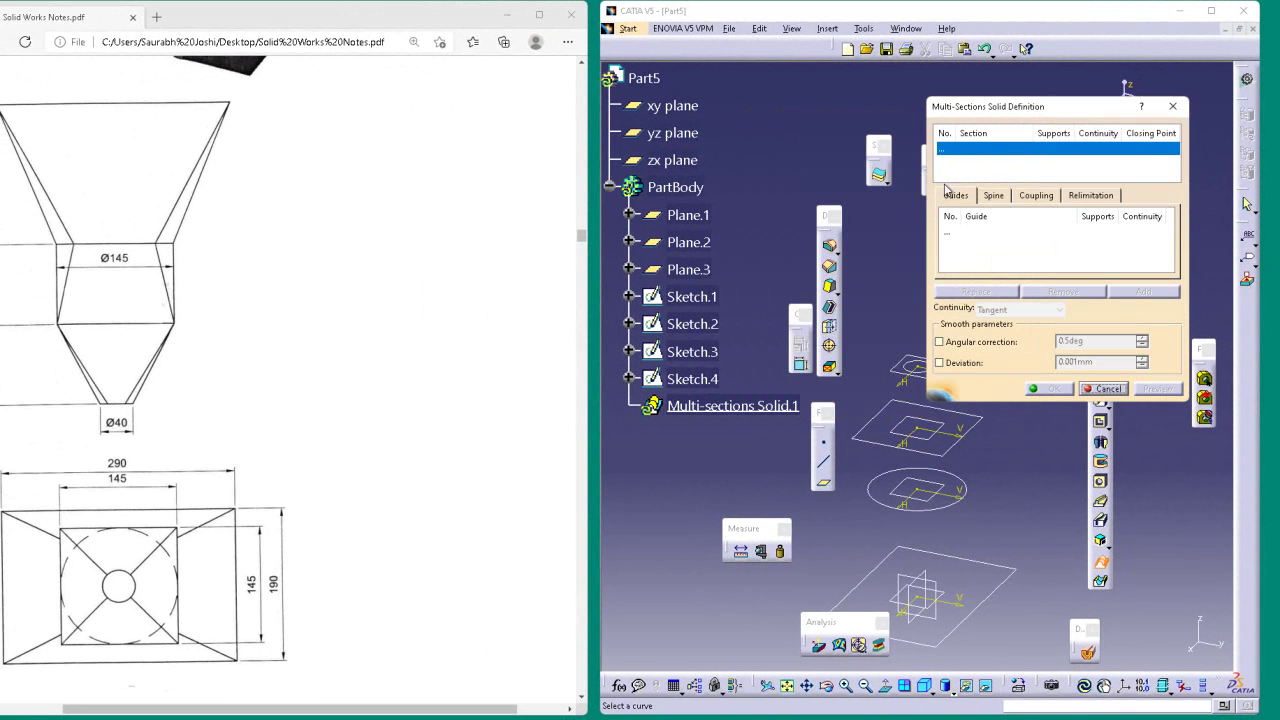
{"action": "left_click", "coordinate": [985, 613]}
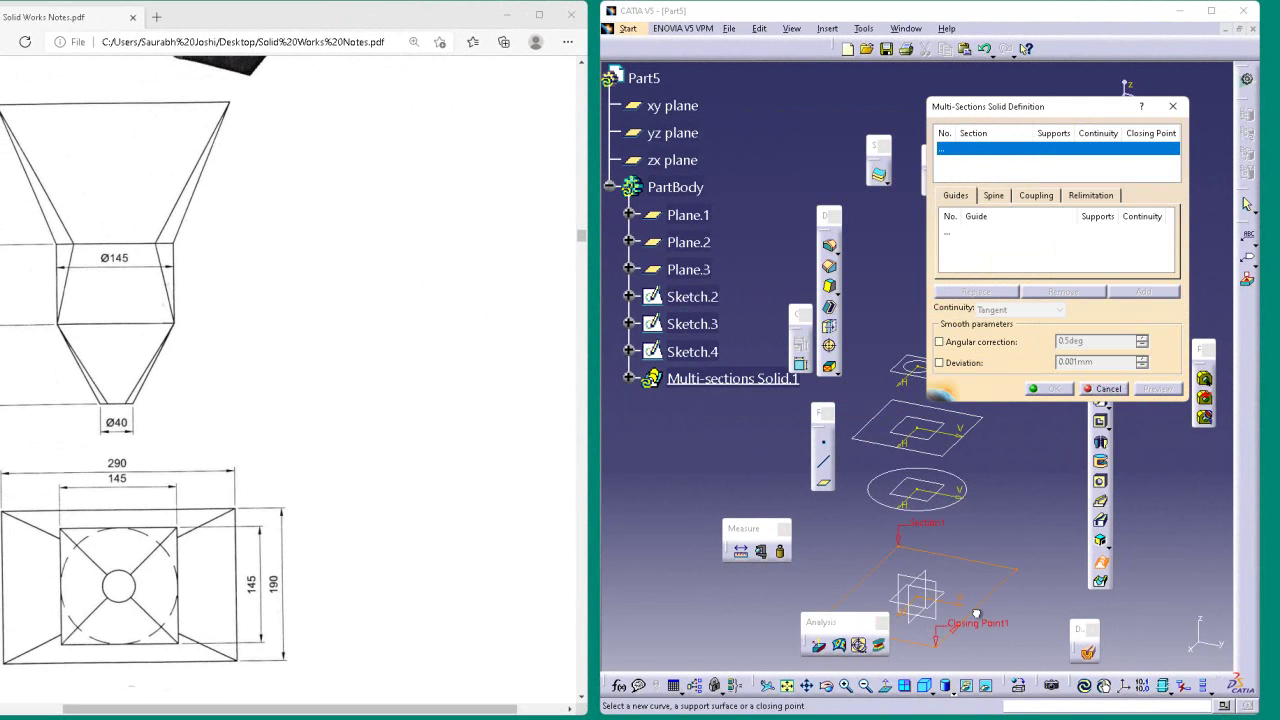
{"action": "left_click", "coordinate": [945, 512]}
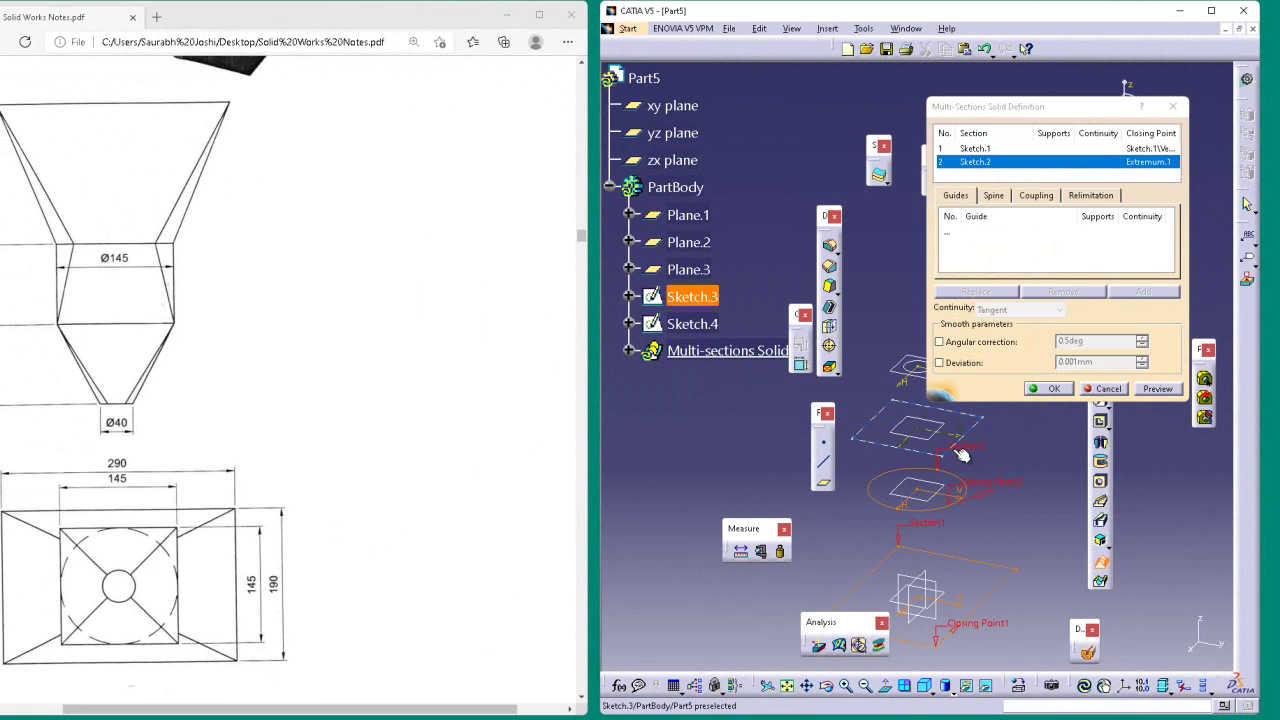
{"action": "left_click", "coordinate": [960, 455]}
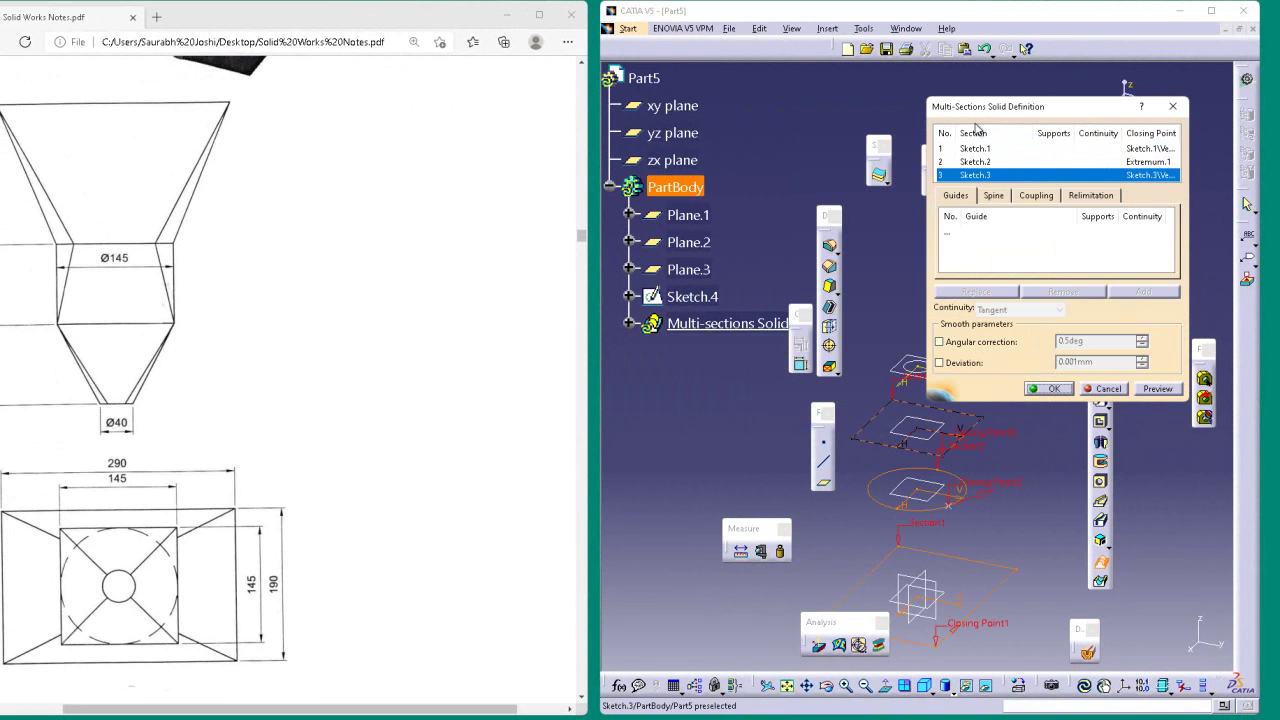
{"action": "left_click_drag", "start_coordinate": [996, 108], "coordinate": [1090, 84]}
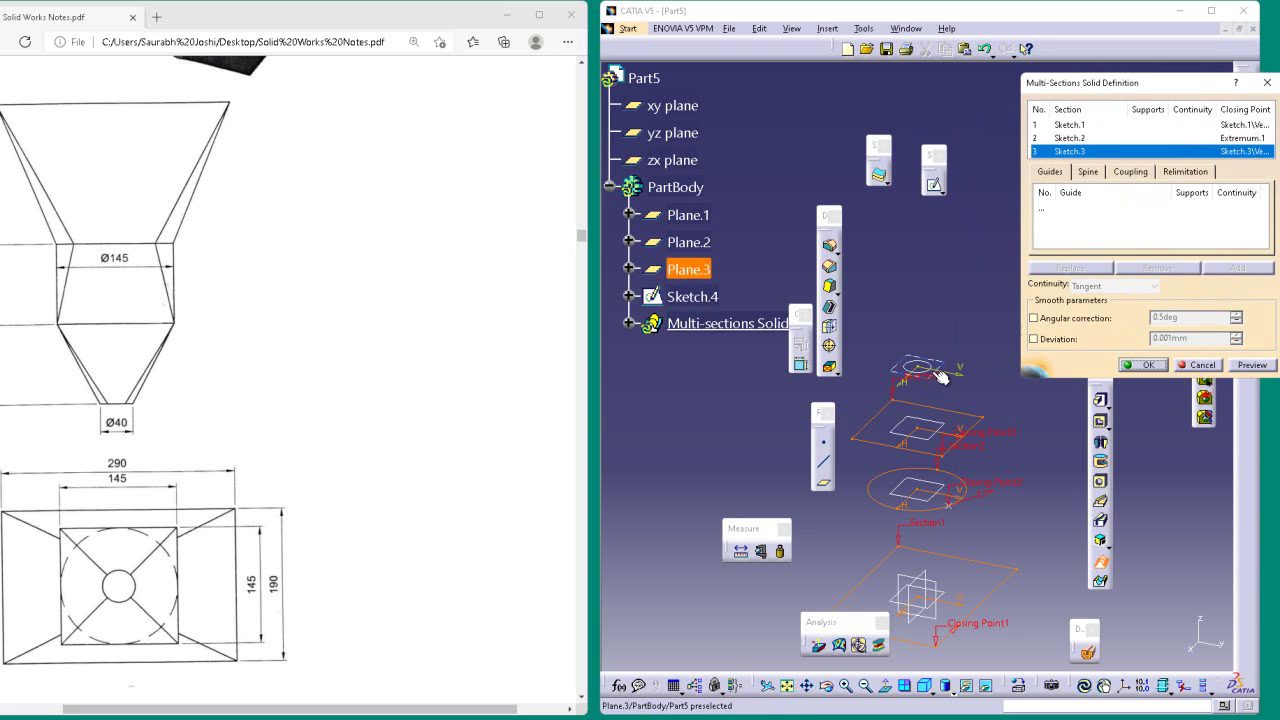
{"action": "left_click", "coordinate": [927, 375]}
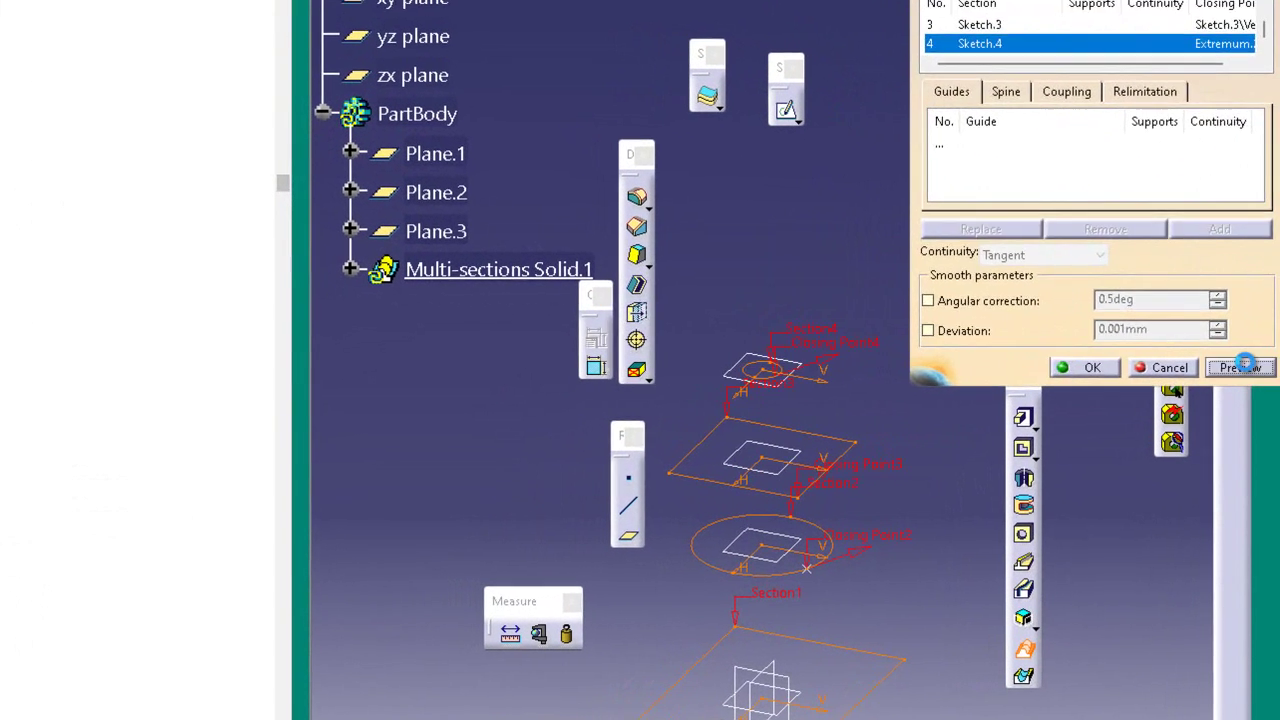
- Set the sections coupling to Ratio, preview the result, and create the multi-sections solid
{"action": "left_click", "coordinate": [1260, 364]}
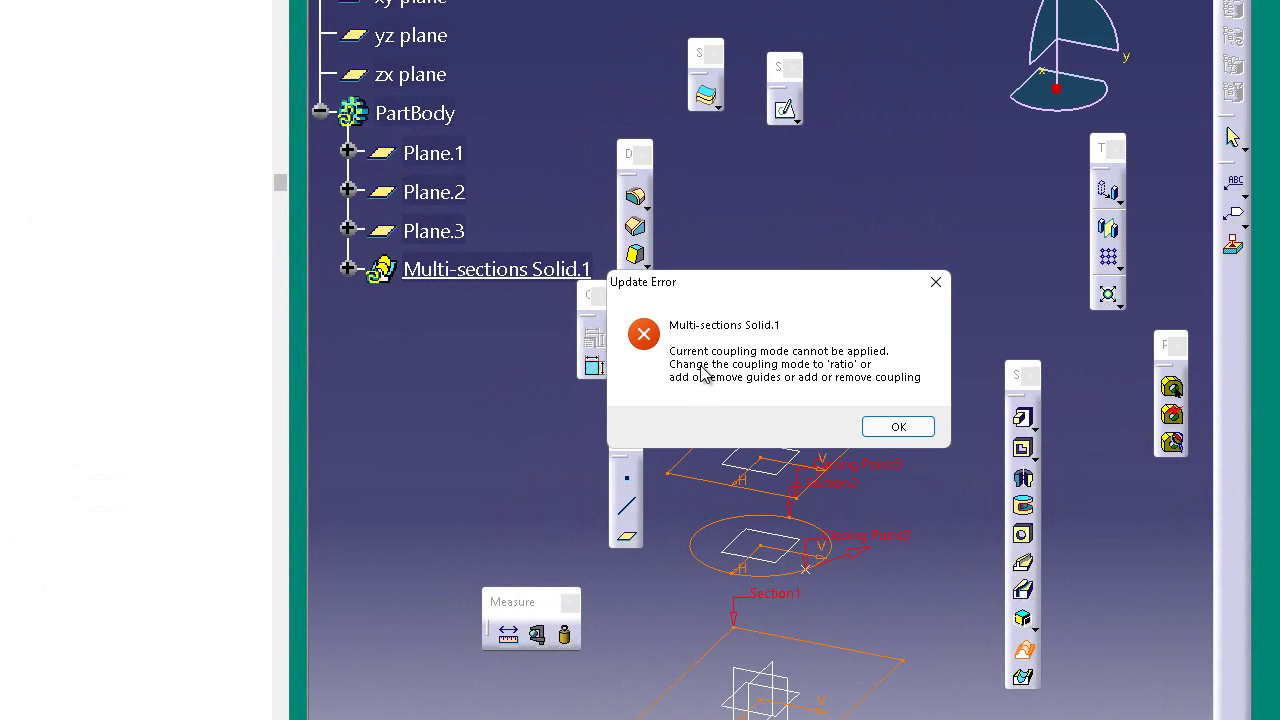
{"action": "left_click", "coordinate": [898, 428]}
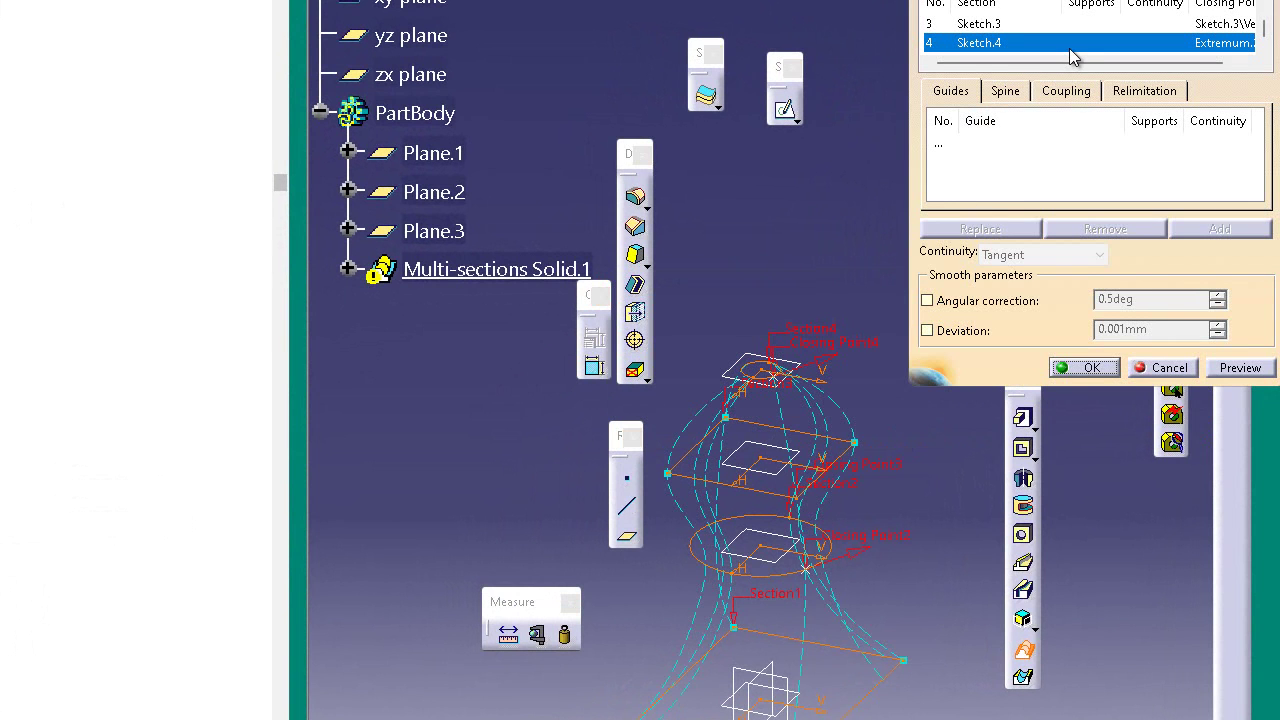
{"action": "left_click", "coordinate": [1068, 92]}
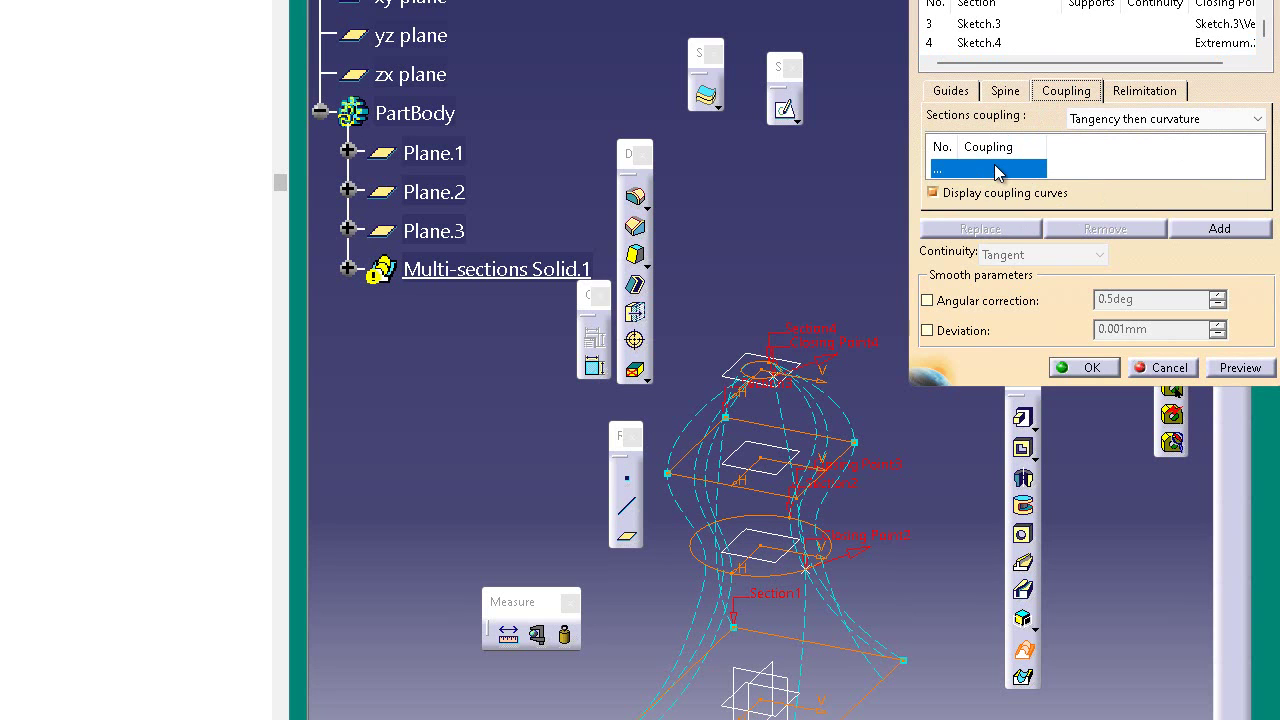
{"action": "left_click", "coordinate": [1207, 115]}
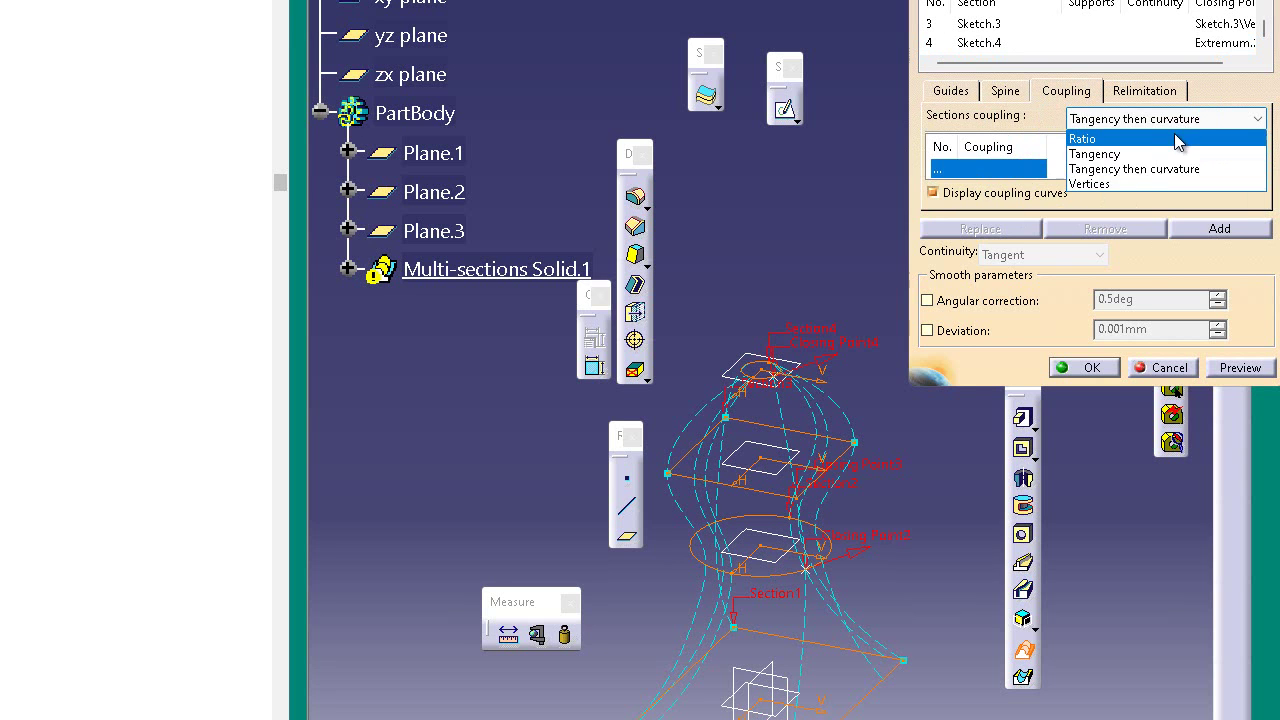
{"action": "left_click", "coordinate": [1173, 140]}
{"action": "left_click", "coordinate": [1238, 367]}
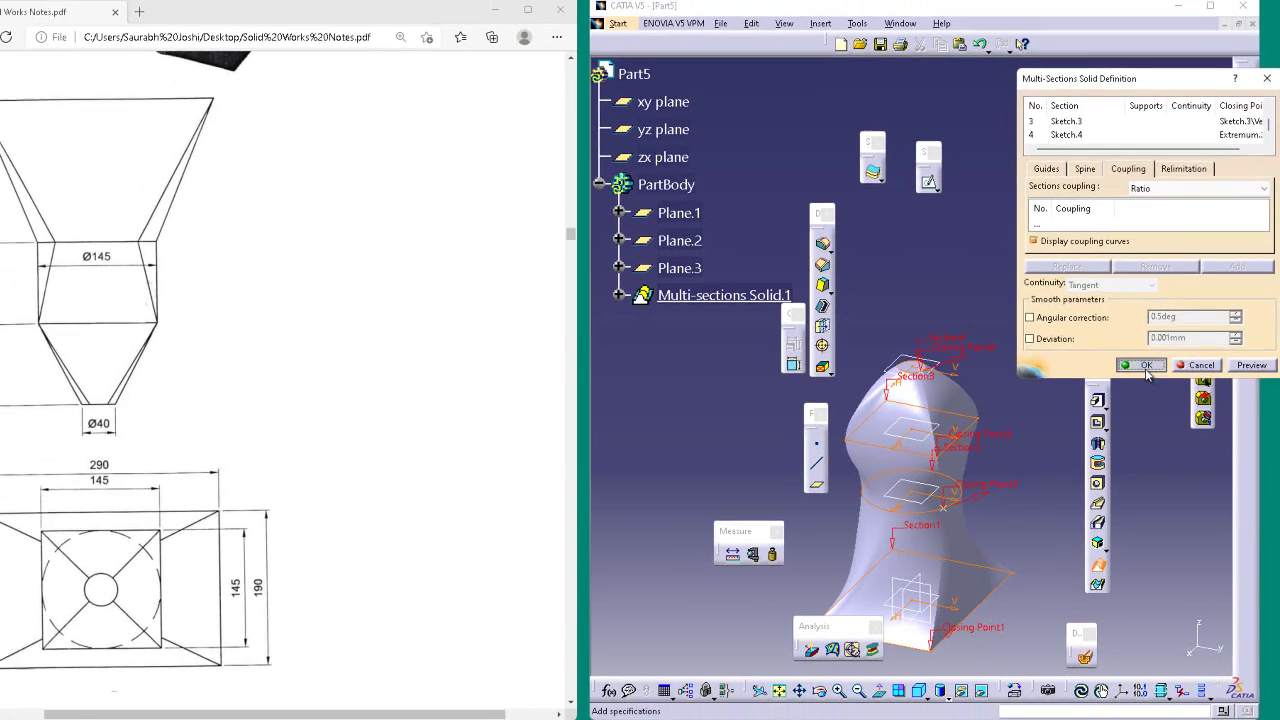
{"action": "left_click", "coordinate": [1088, 370]}
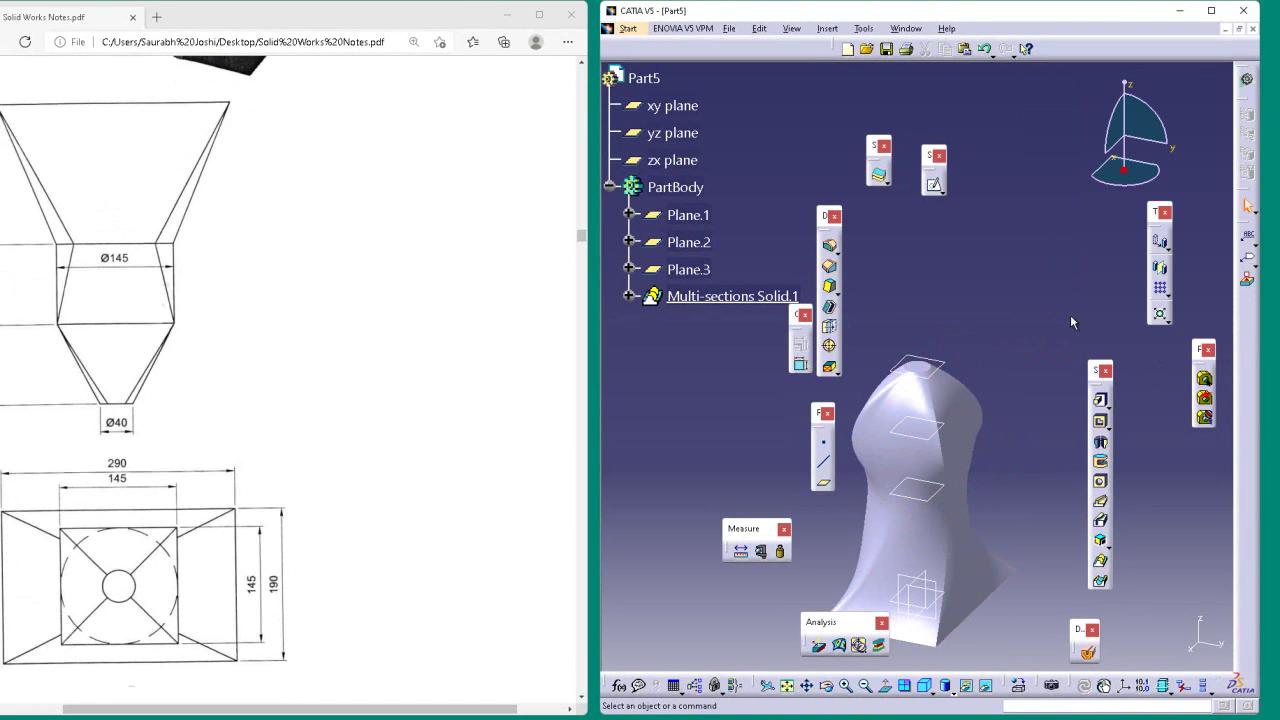
- Change the model's display style to shading with edges, with the solid seen from a rotated view
{"action": "left_click", "coordinate": [846, 687]}
{"action": "left_click", "coordinate": [960, 590]}
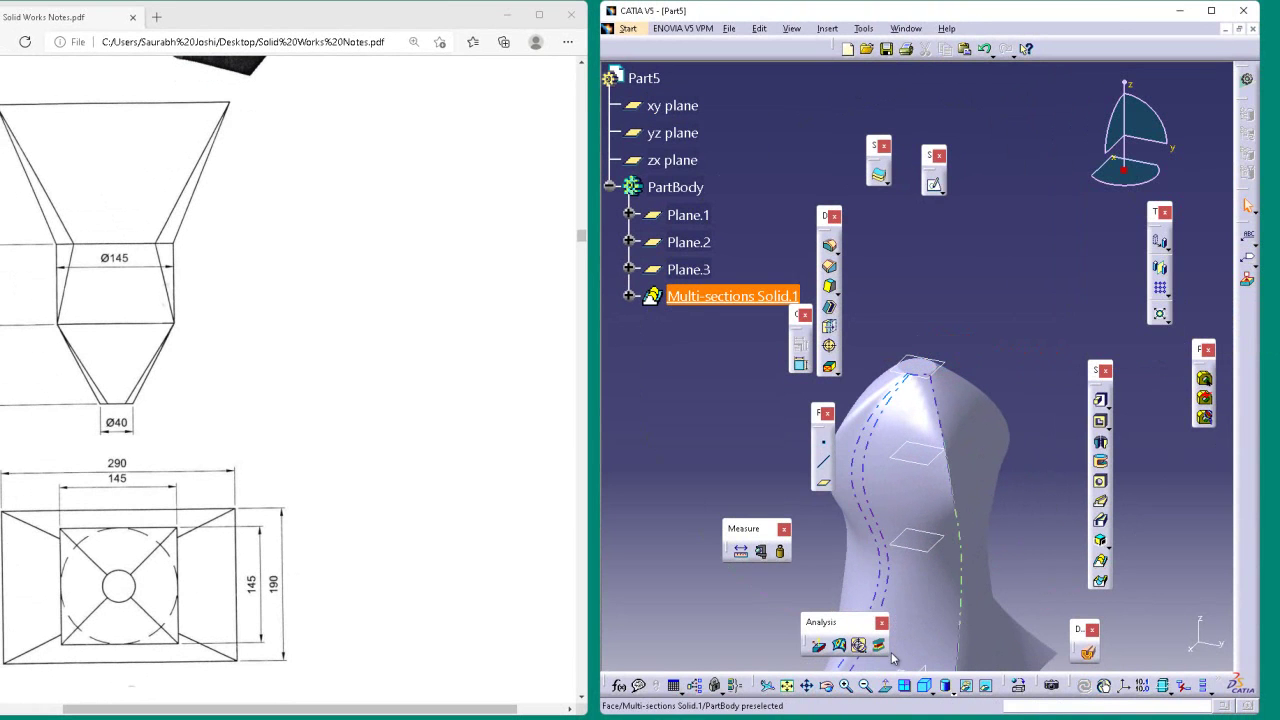
{"action": "left_click", "coordinate": [826, 686]}
{"action": "left_click_drag", "start_coordinate": [1041, 368], "coordinate": [930, 350]}
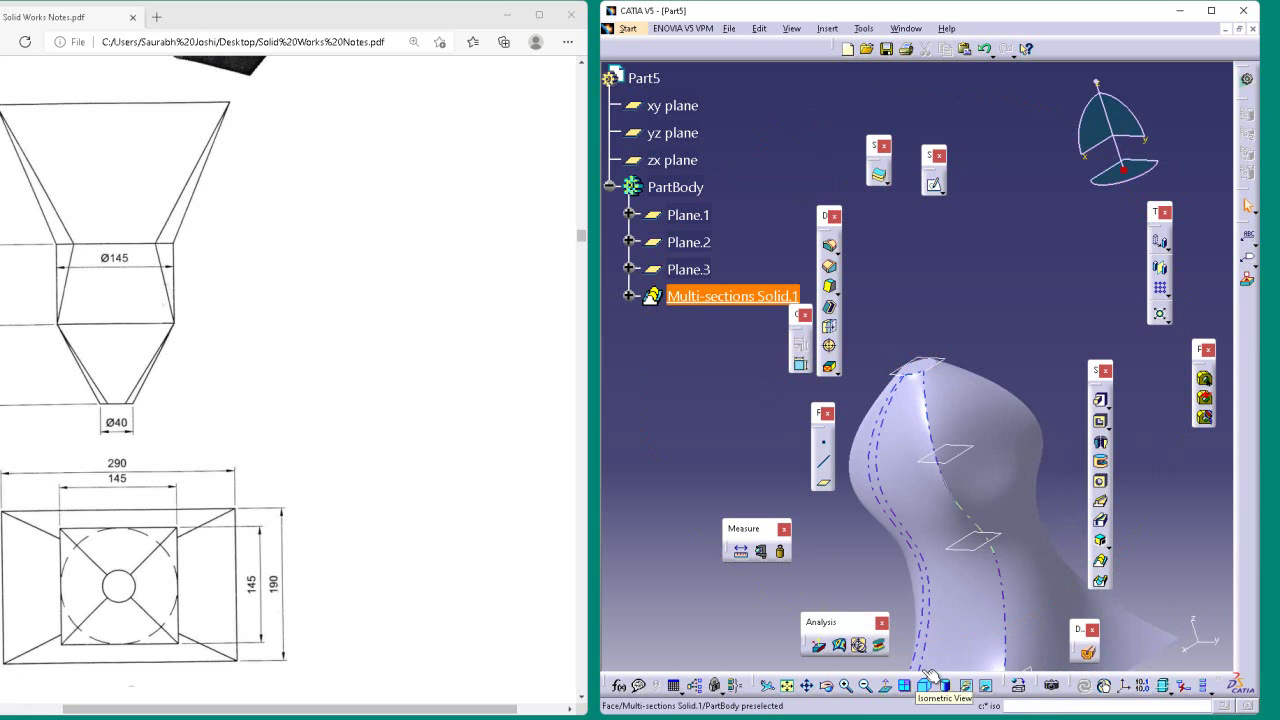
{"action": "left_click", "coordinate": [958, 692]}
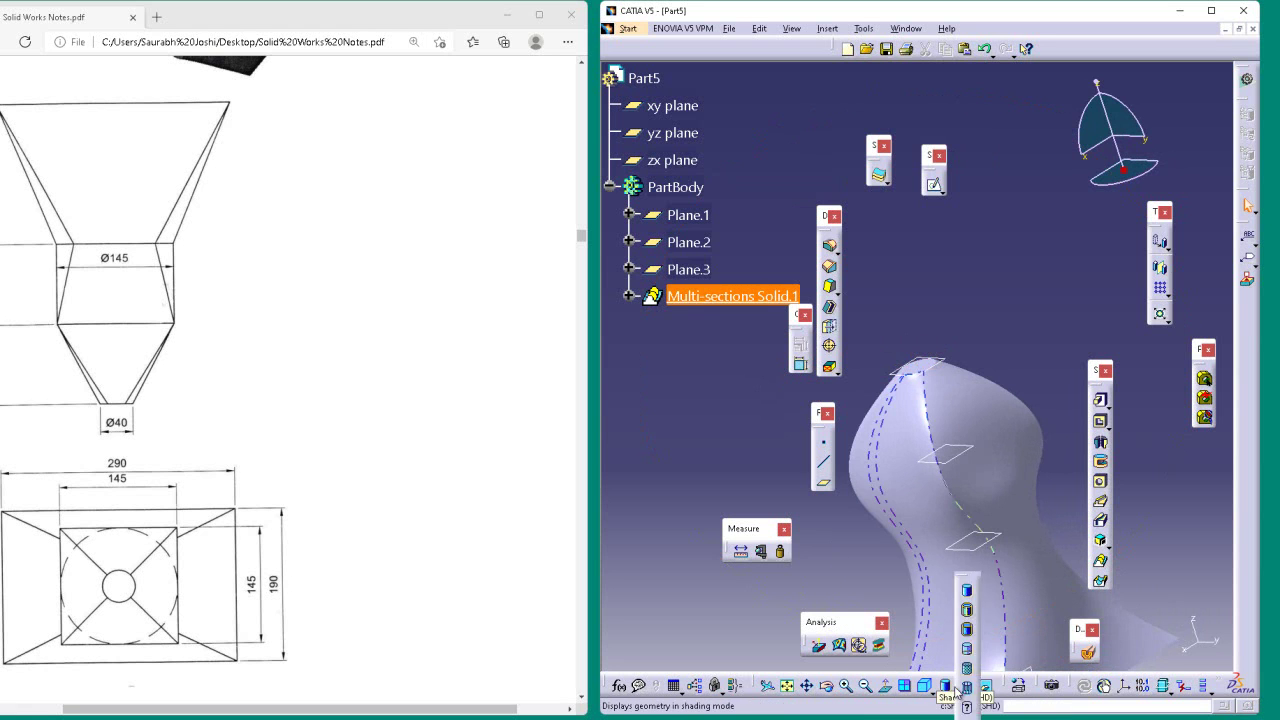
{"action": "left_click", "coordinate": [967, 629]}
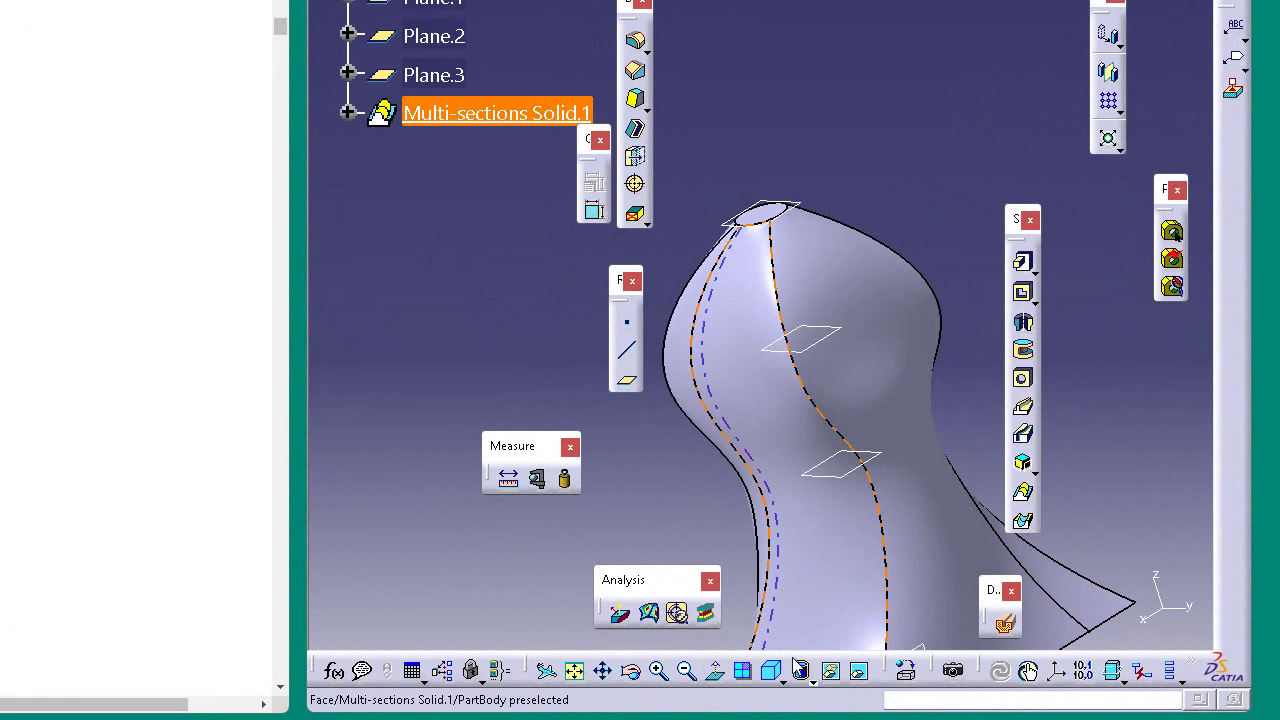
- Examine the curved side faces and base of the multi-sections solid from several angles
{"action": "left_click", "coordinate": [660, 671]}
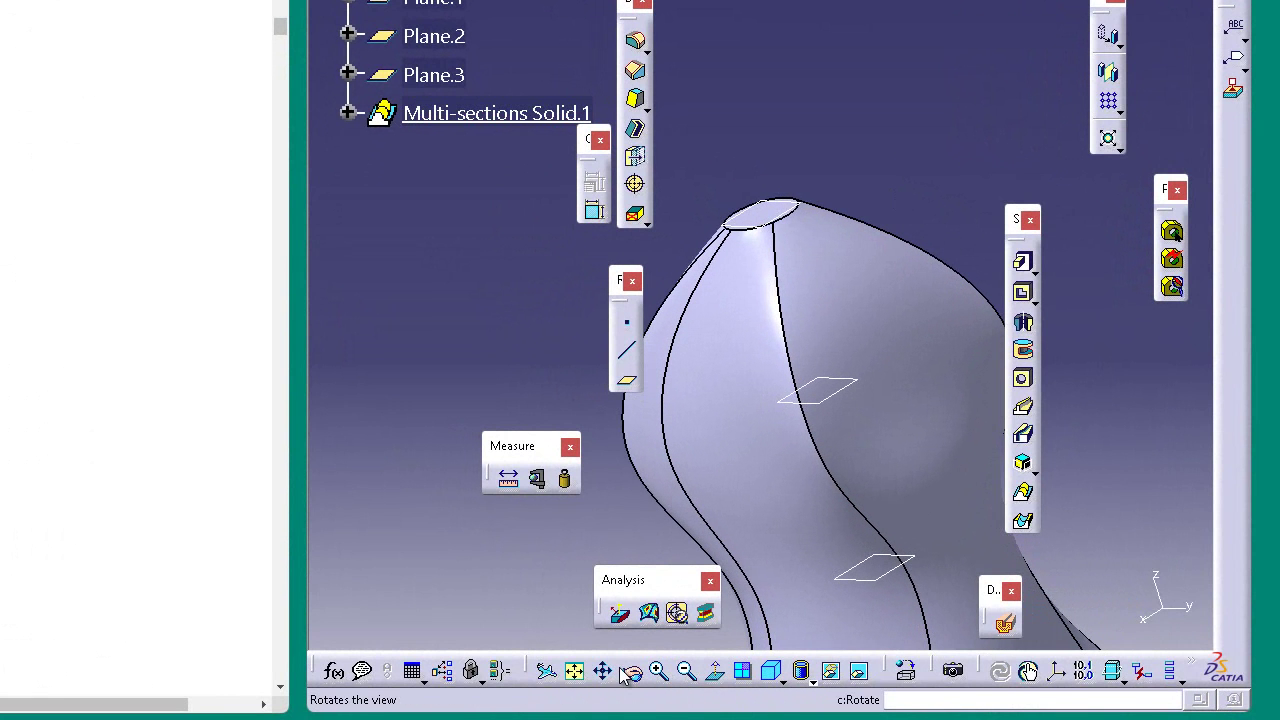
{"action": "left_click", "coordinate": [574, 671]}
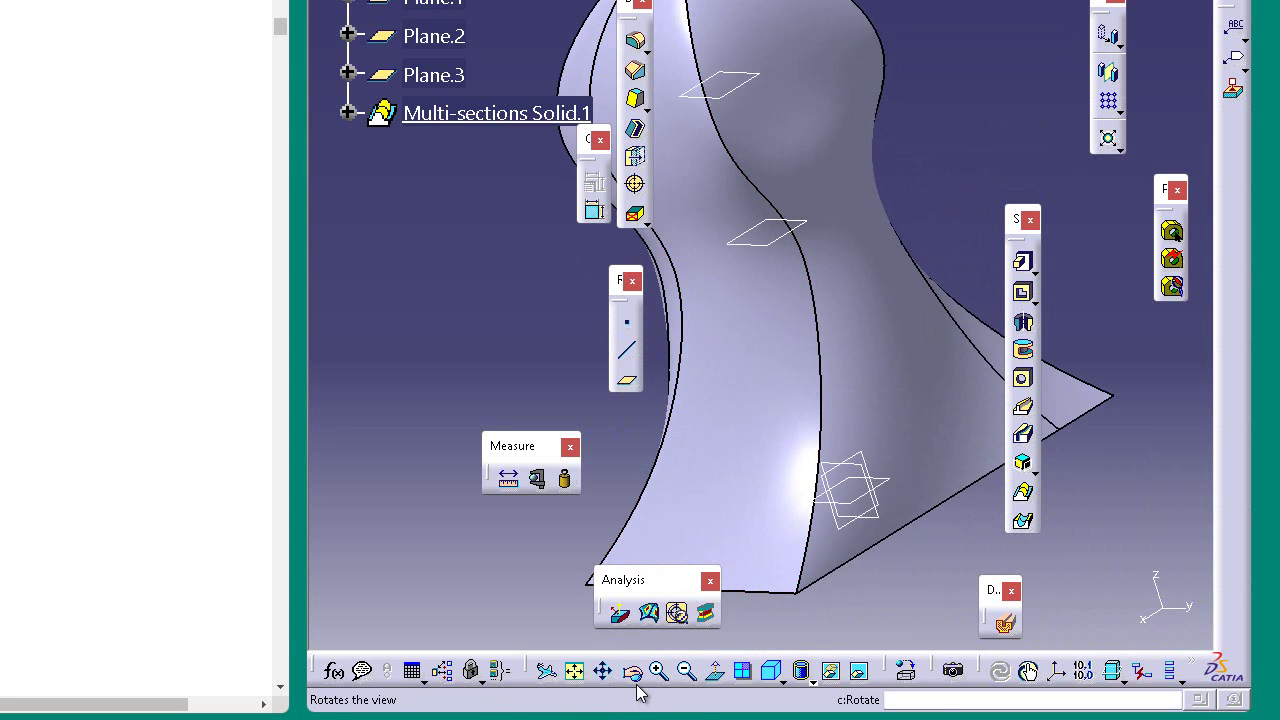
{"action": "left_click", "coordinate": [783, 449]}
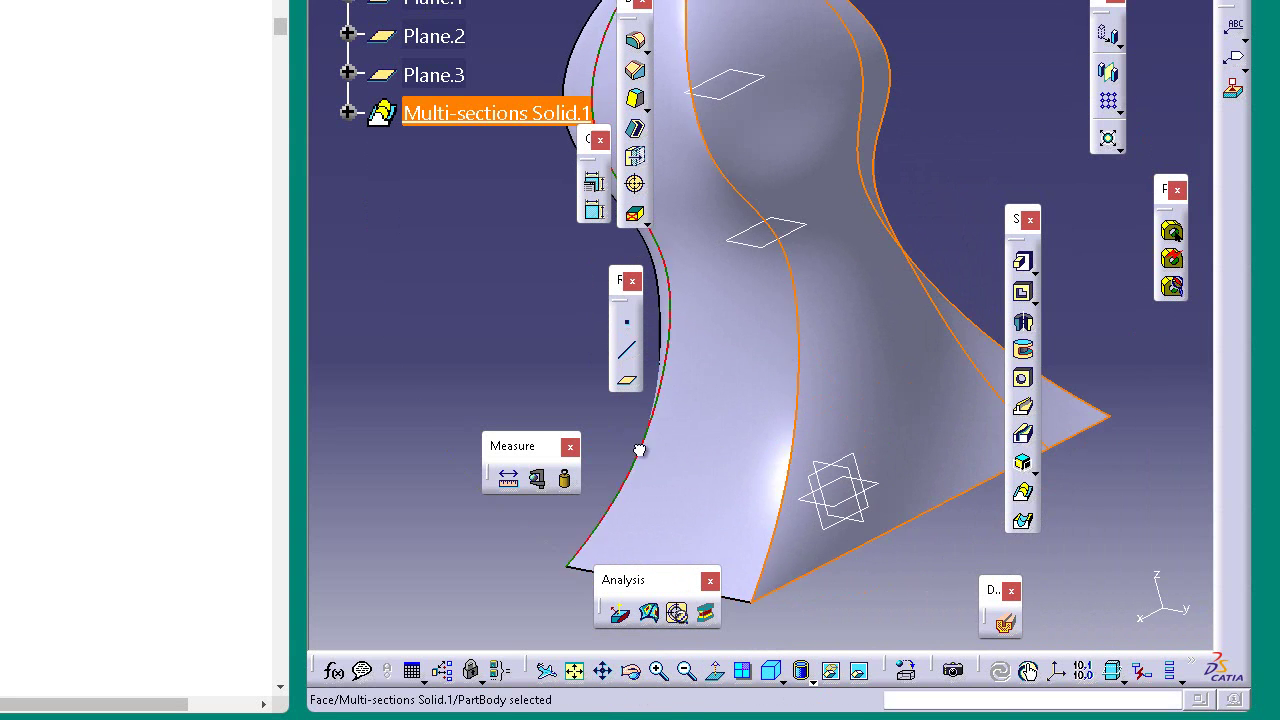
{"action": "left_click", "coordinate": [631, 671]}
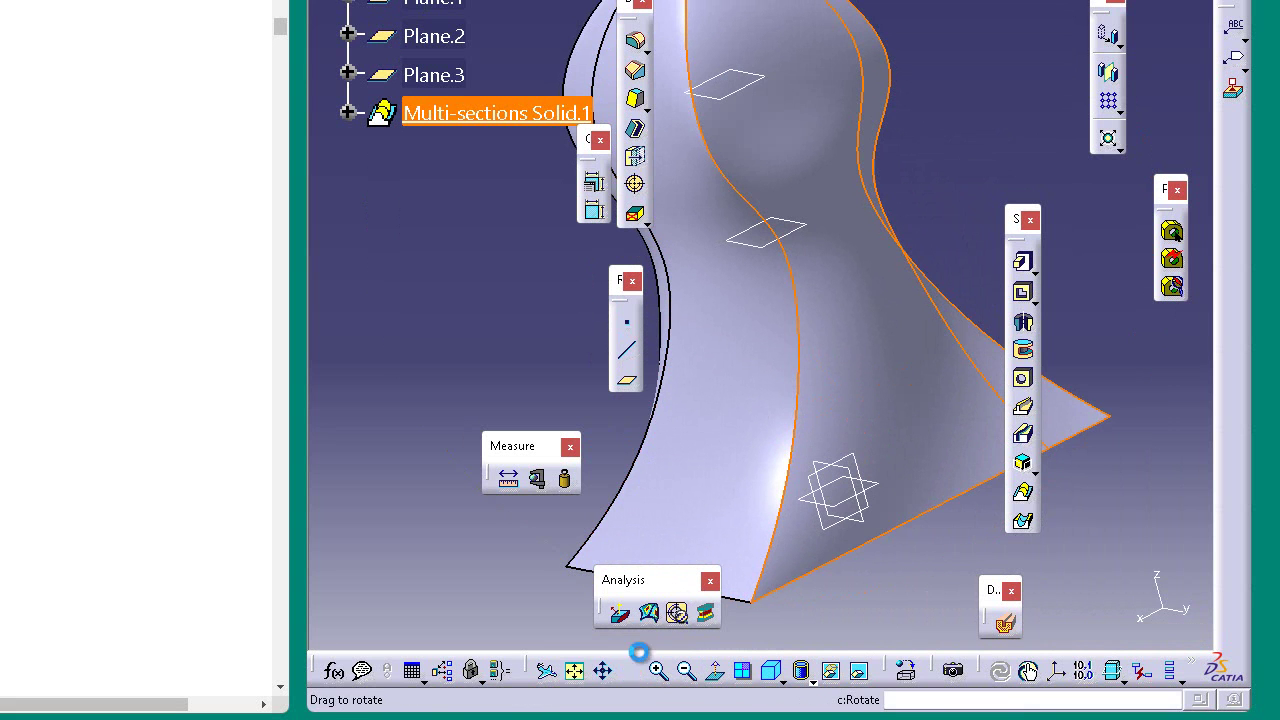
{"action": "left_click_drag", "start_coordinate": [804, 330], "coordinate": [745, 415]}
{"action": "left_click", "coordinate": [427, 458]}
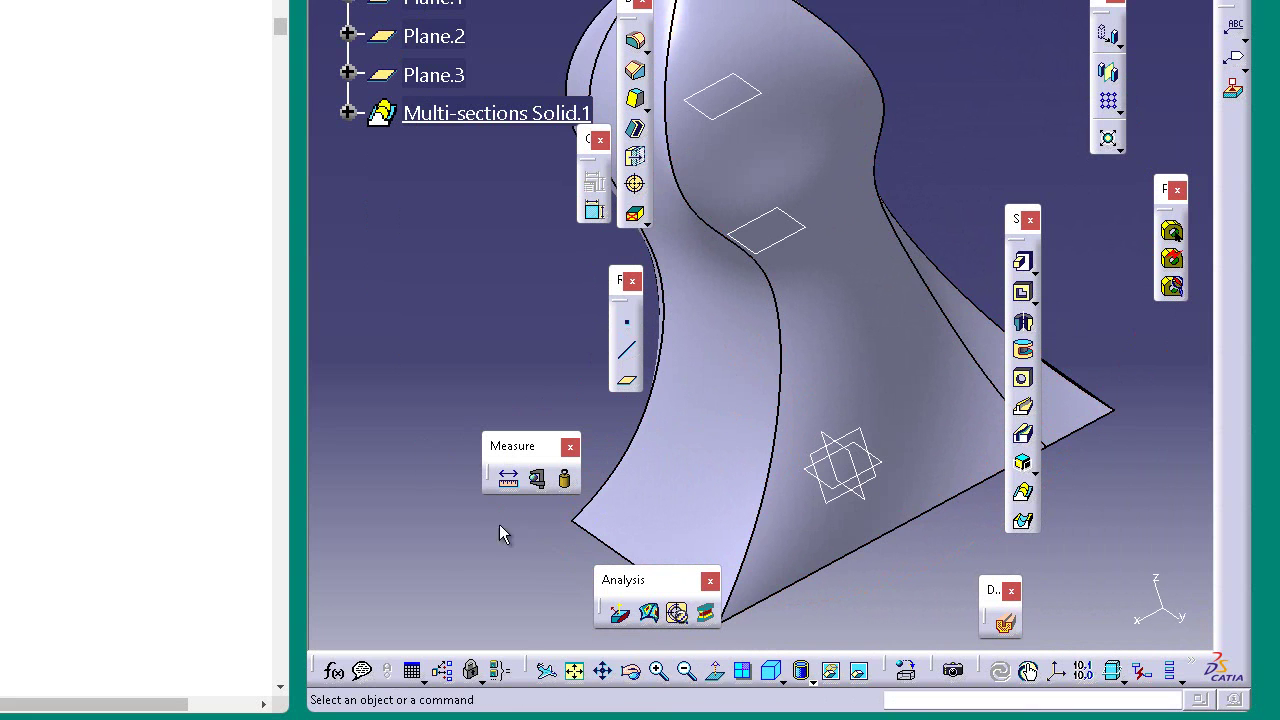
{"action": "middle_click_drag", "start_coordinate": [858, 262], "coordinate": [757, 320]}
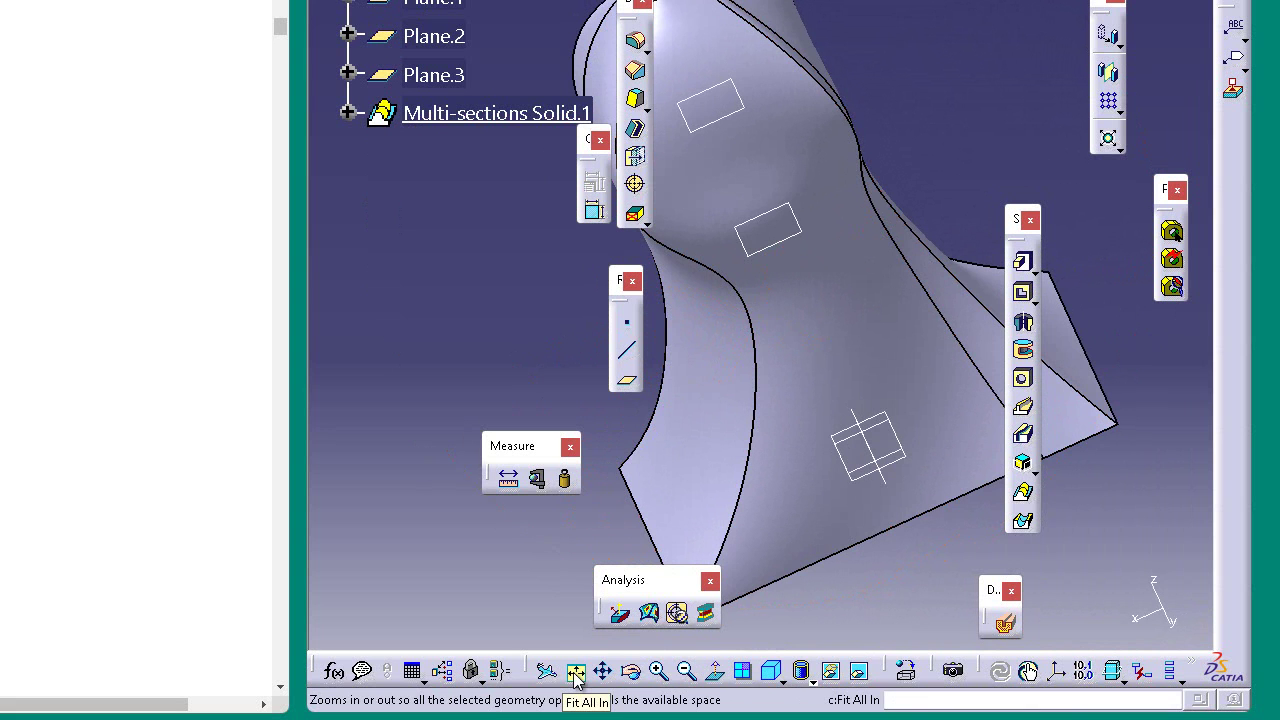
- Open the definition of the existing multi-sections solid for editing
{"action": "right_click", "coordinate": [523, 110]}
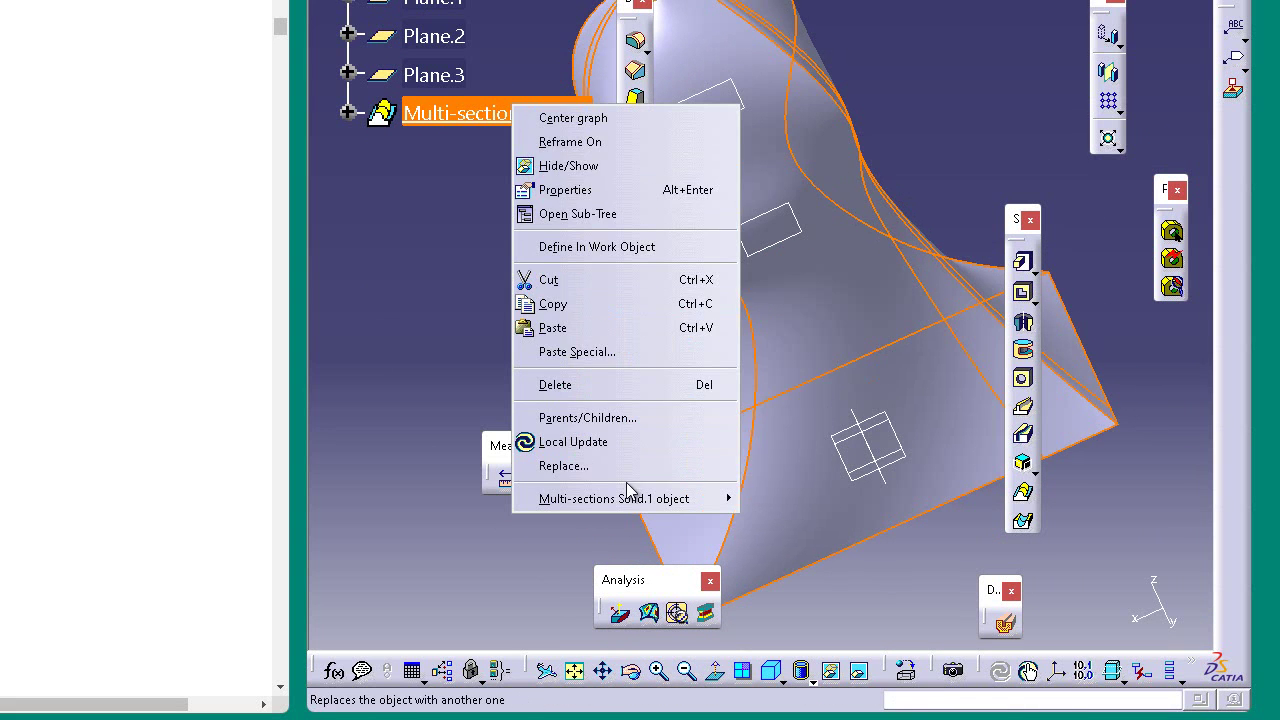
{"action": "mouse_move", "coordinate": [630, 505]}
{"action": "left_click", "coordinate": [793, 597]}
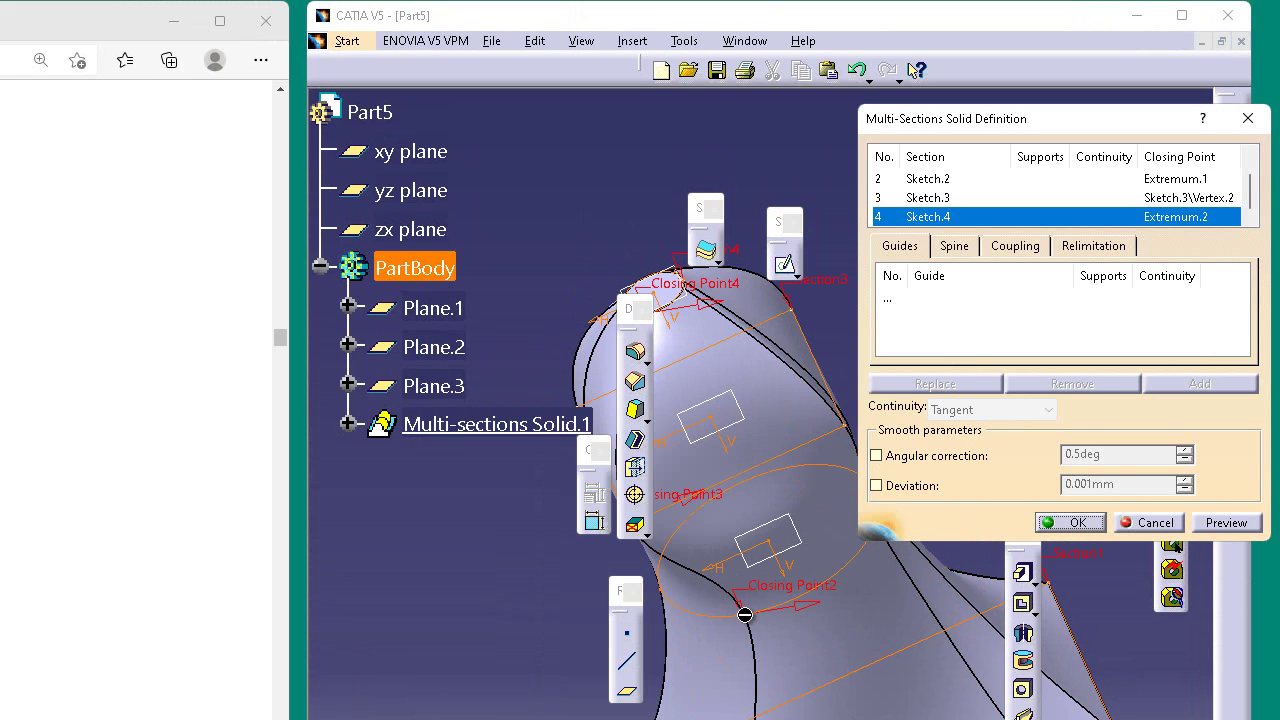
{"action": "left_click", "coordinate": [1204, 198]}
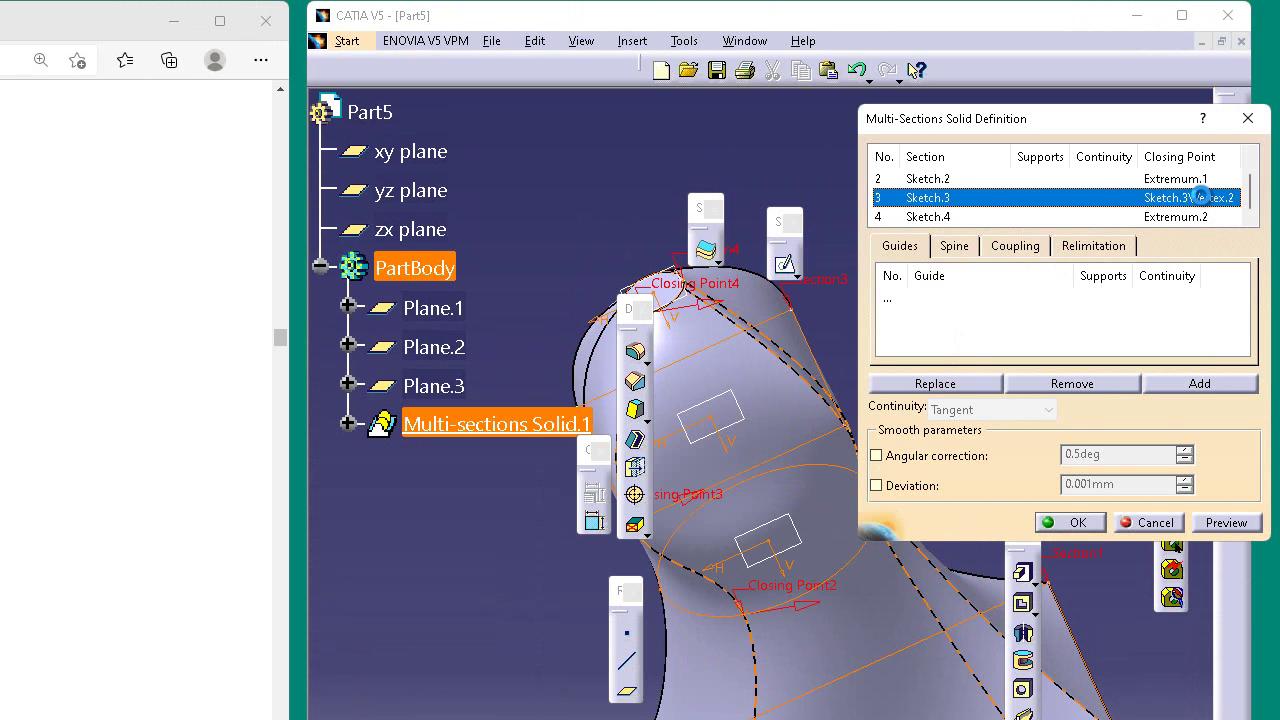
{"action": "left_click", "coordinate": [1202, 180]}
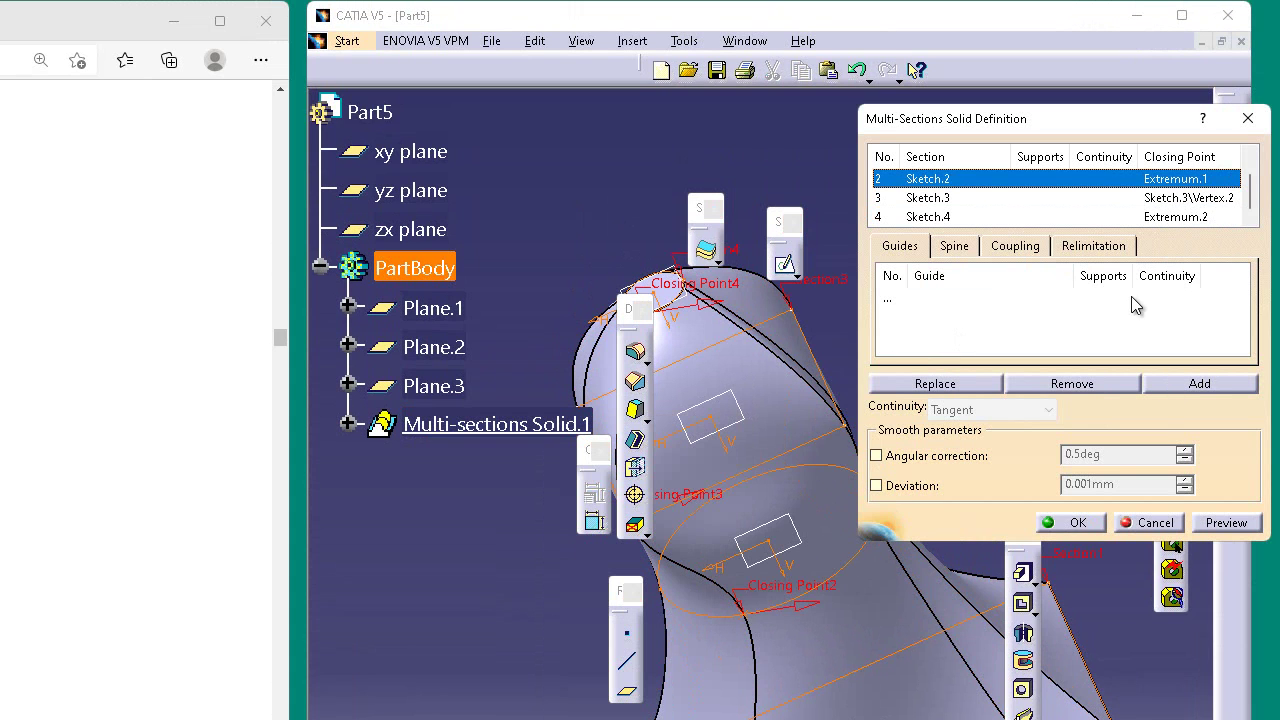
{"action": "right_click", "coordinate": [1196, 183]}
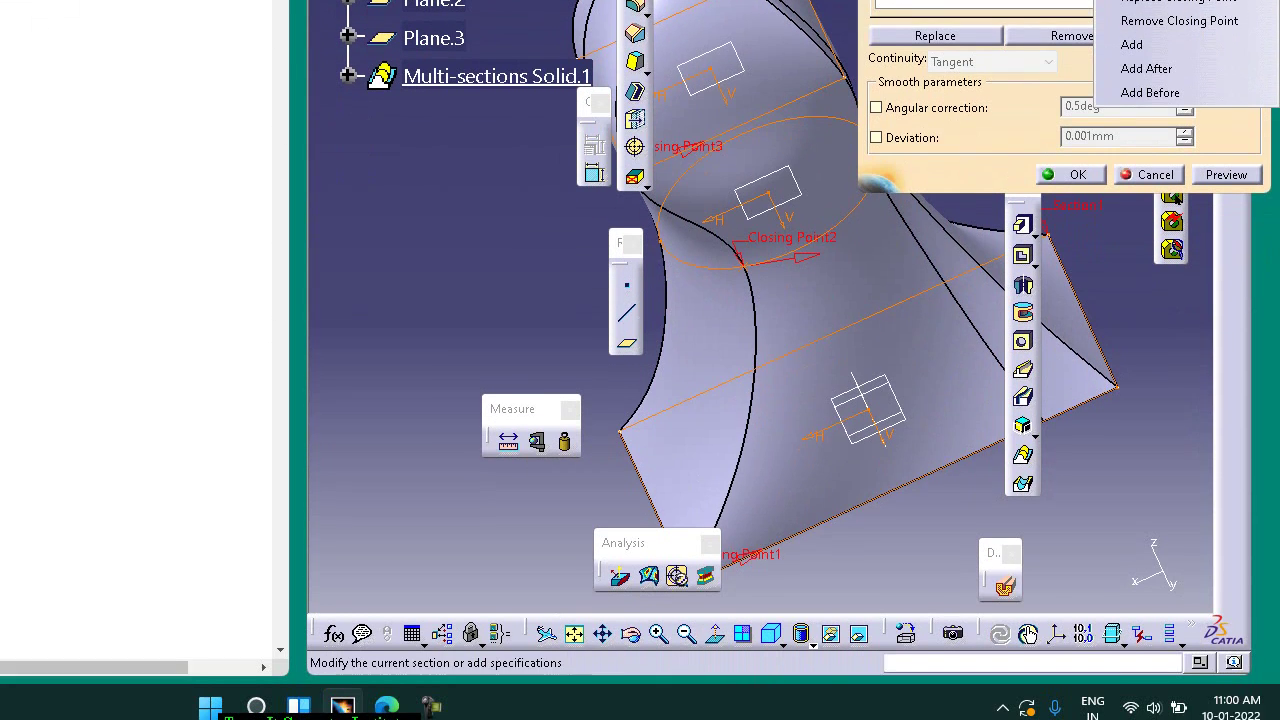
{"action": "left_click", "coordinate": [1168, 320]}
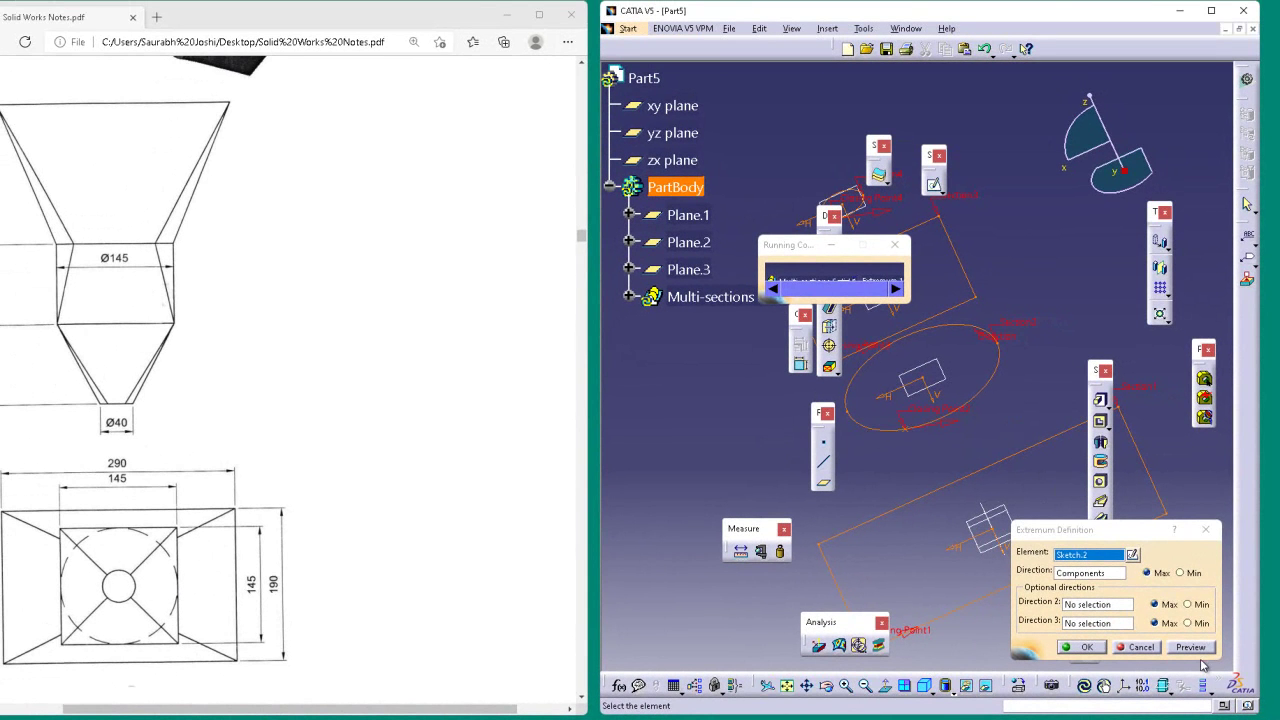
{"action": "left_click", "coordinate": [1148, 647]}
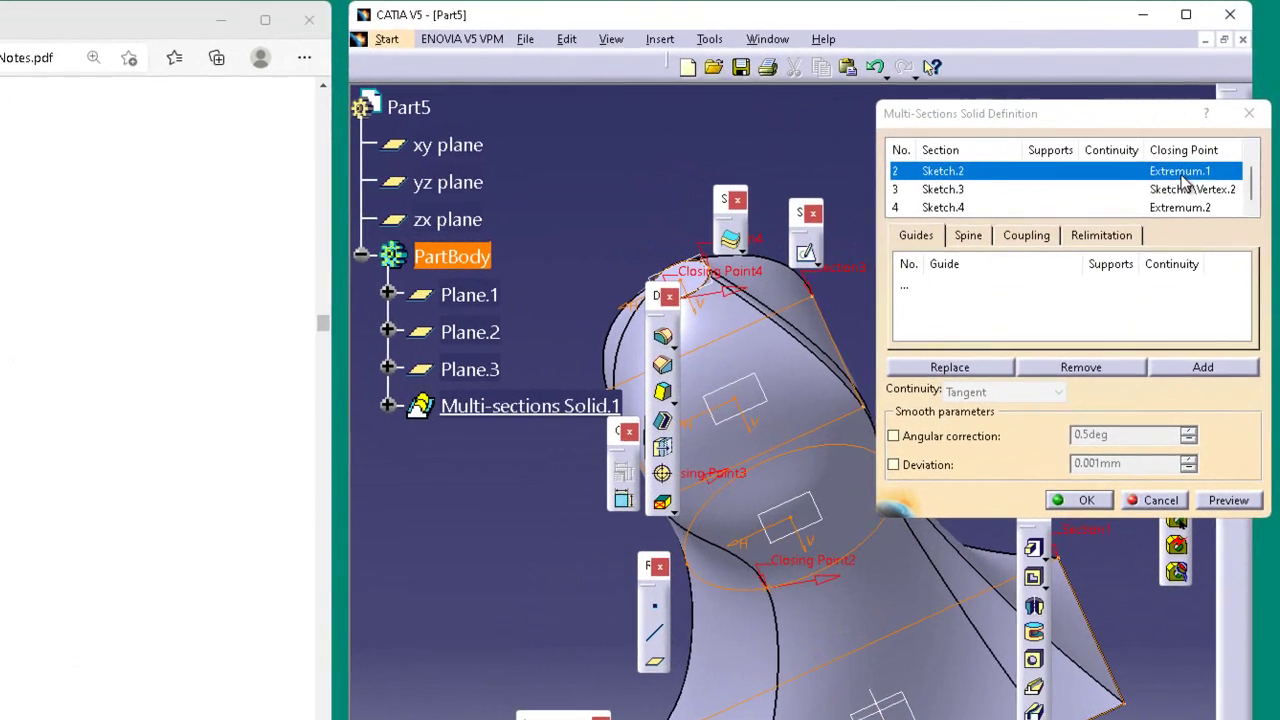
- Remove the closing point of section Sketch.2, create a new closing point on its curve, and update the solid
{"action": "right_click", "coordinate": [1207, 132]}
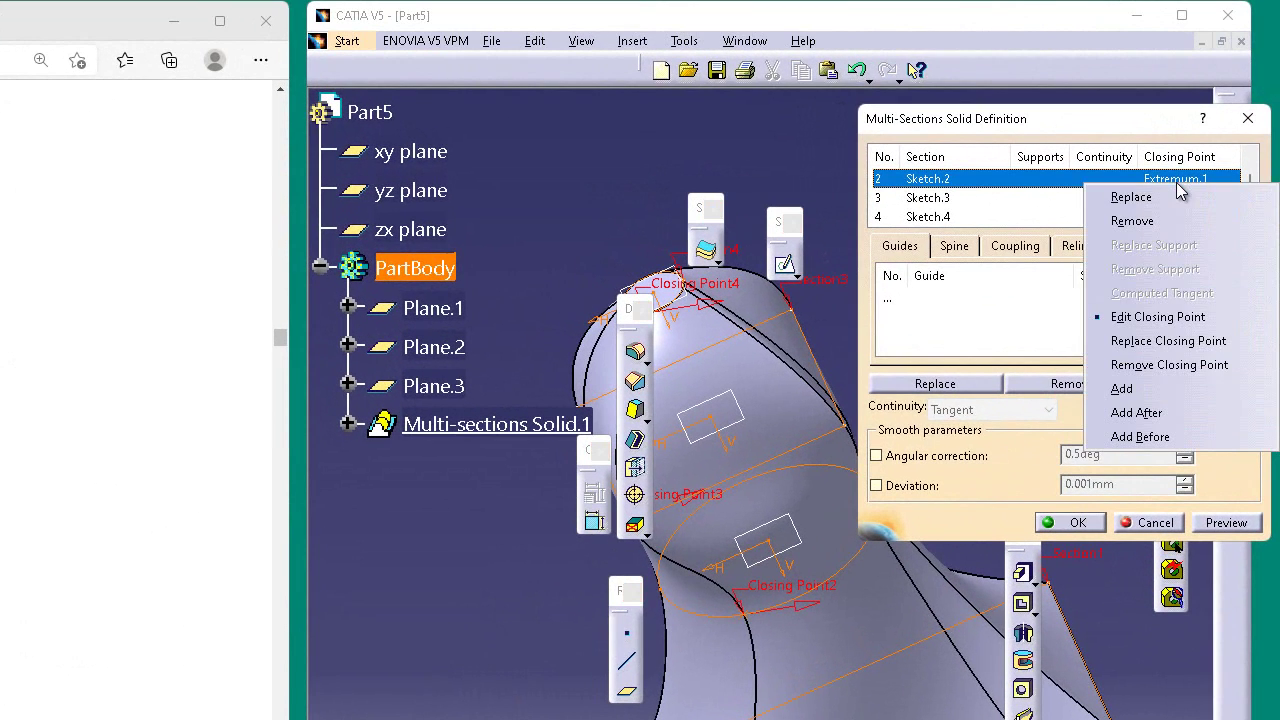
{"action": "left_click", "coordinate": [1162, 365]}
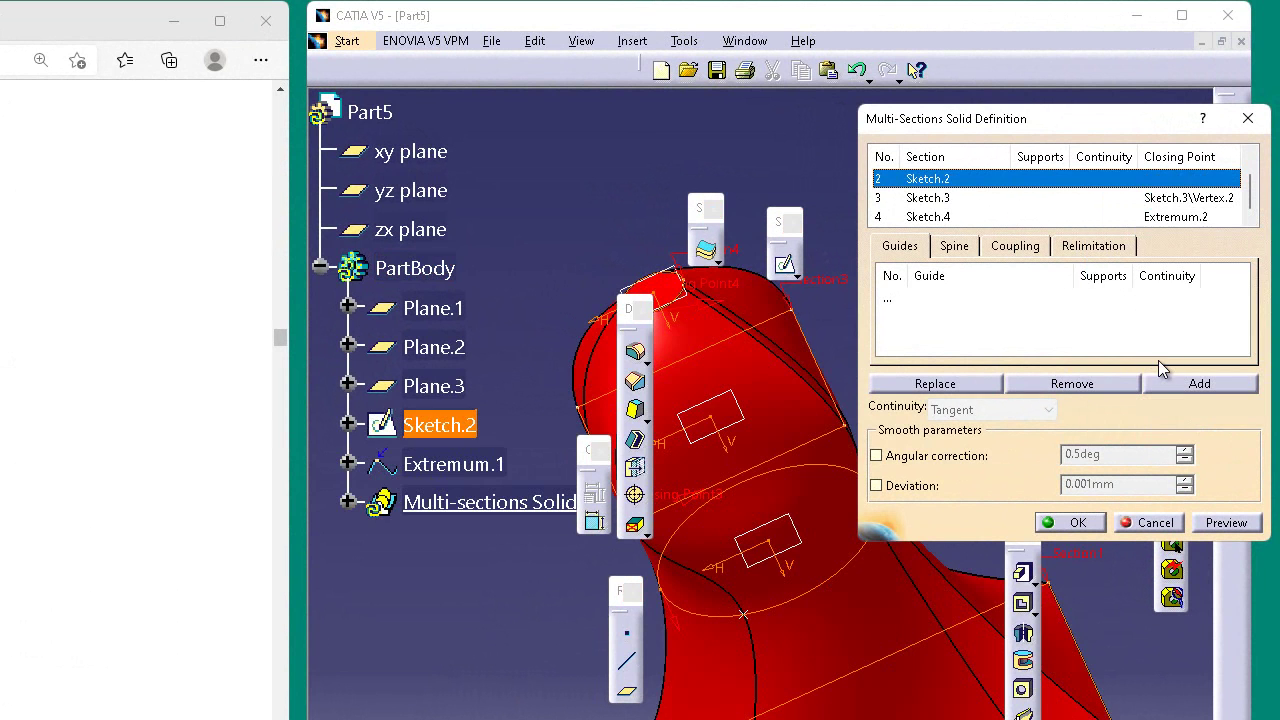
{"action": "right_click", "coordinate": [1147, 180]}
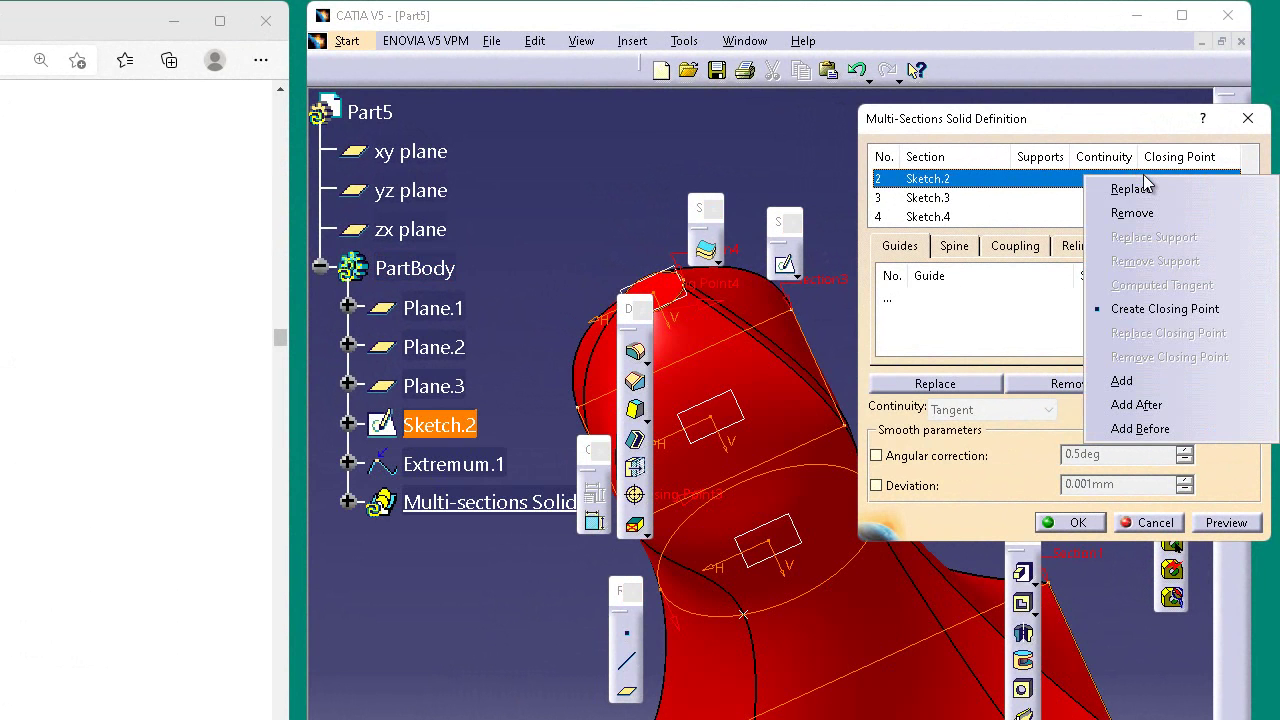
{"action": "left_click", "coordinate": [1170, 302]}
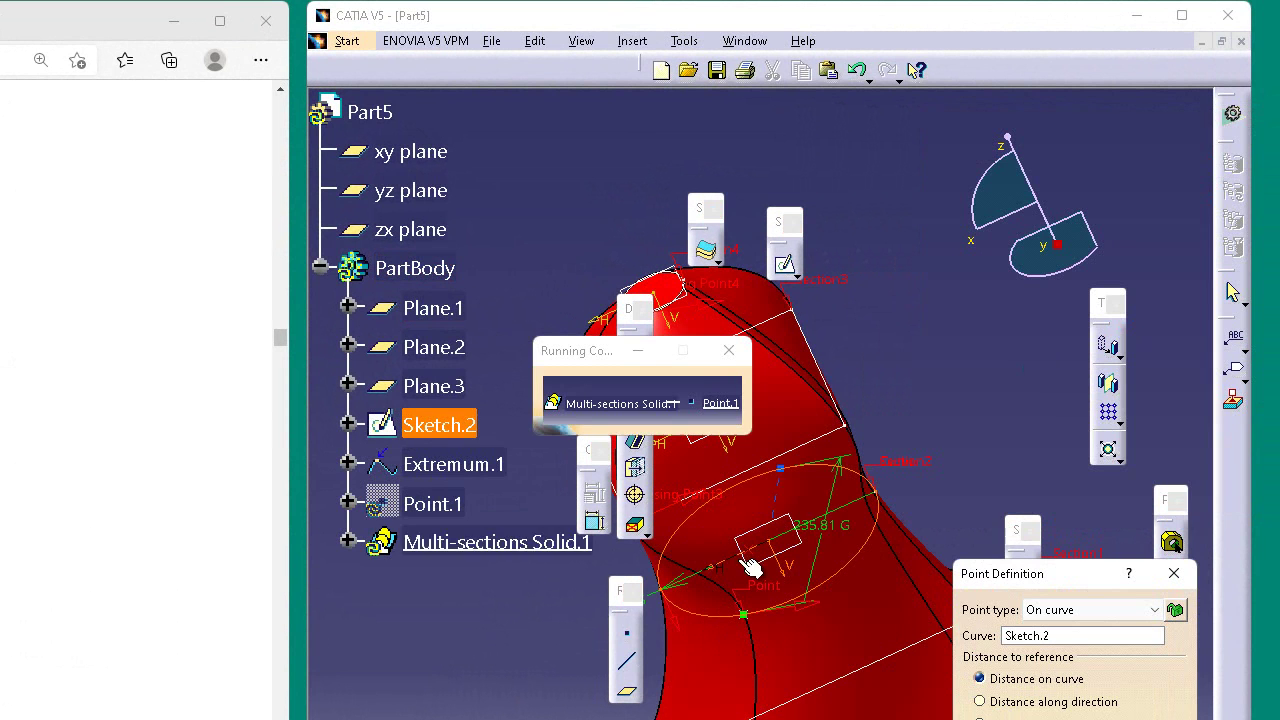
{"action": "left_click", "coordinate": [718, 618]}
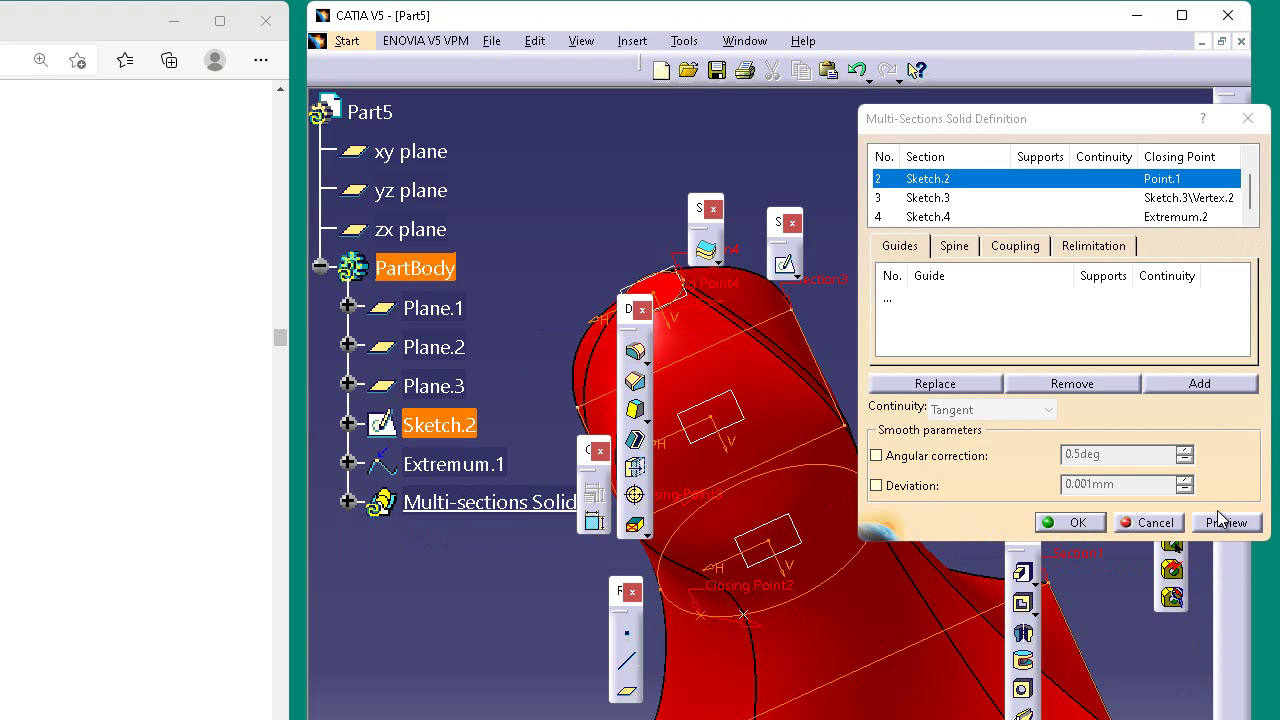
{"action": "left_click", "coordinate": [1222, 522]}
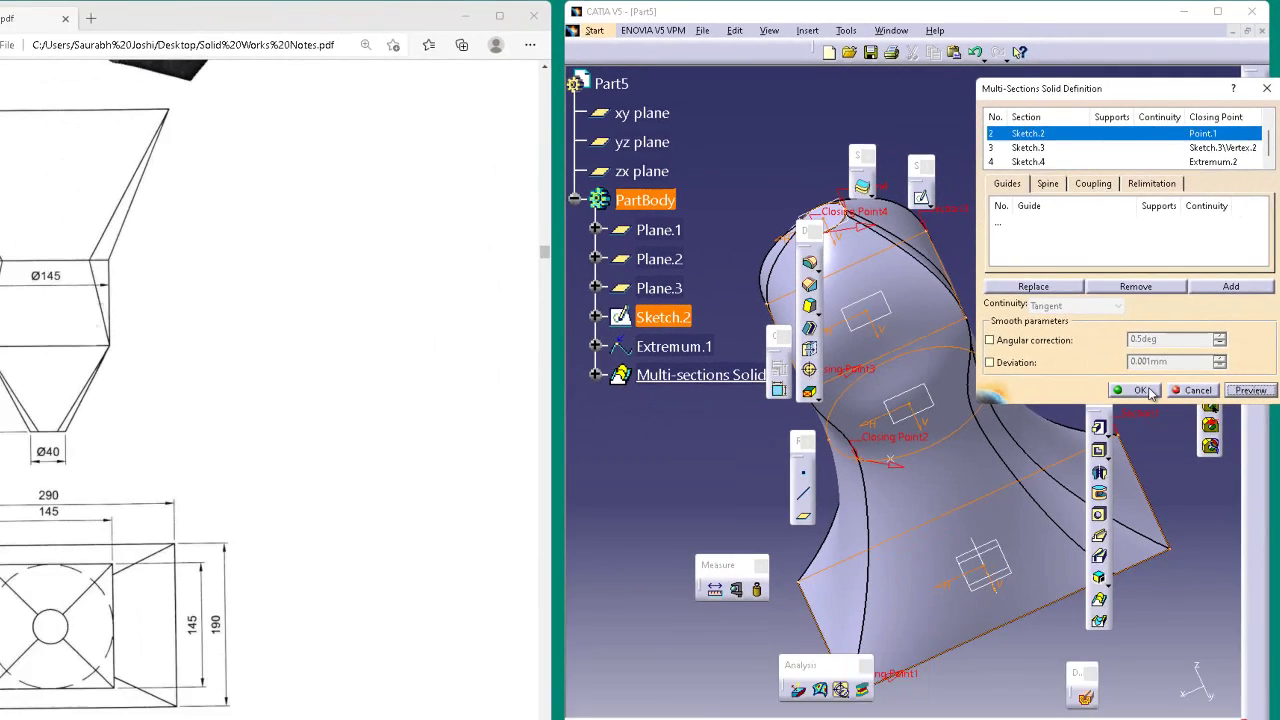
{"action": "left_click", "coordinate": [1140, 390]}
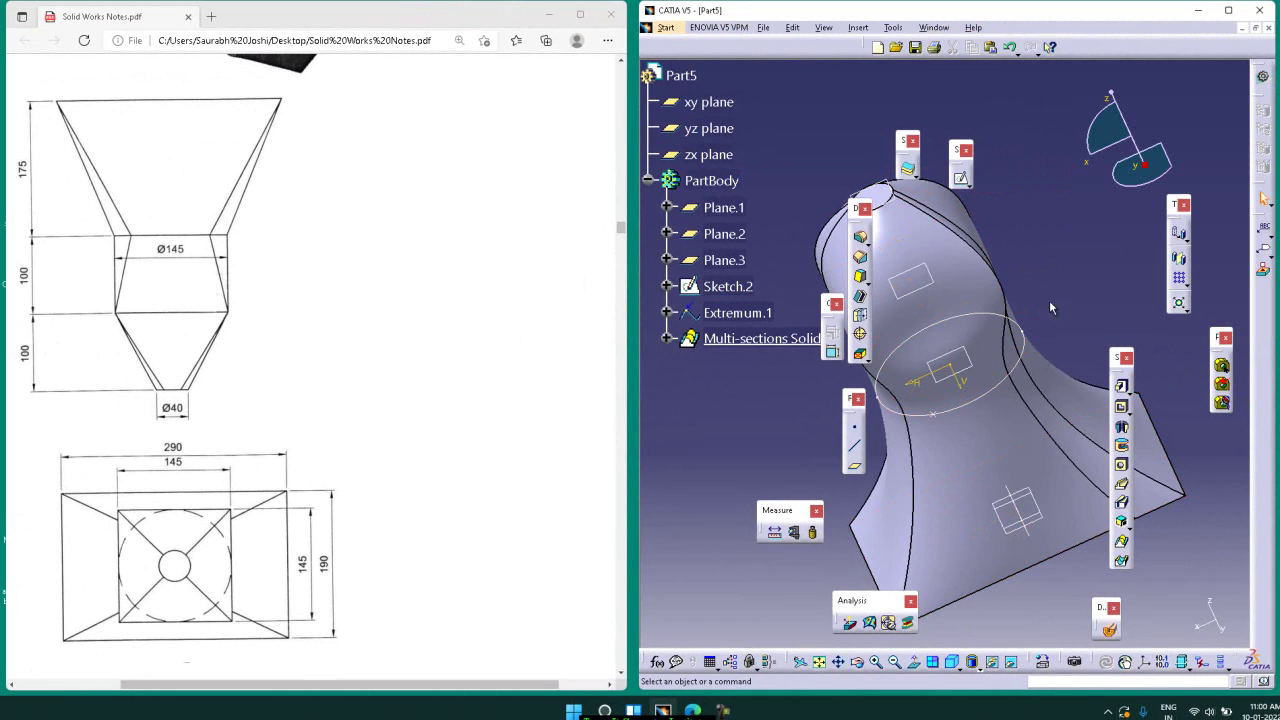
- Select the circular profile Sketch.2 and bring up the commands available for it
{"action": "left_click", "coordinate": [862, 666]}
{"action": "left_click_drag", "start_coordinate": [914, 366], "coordinate": [1060, 286]}
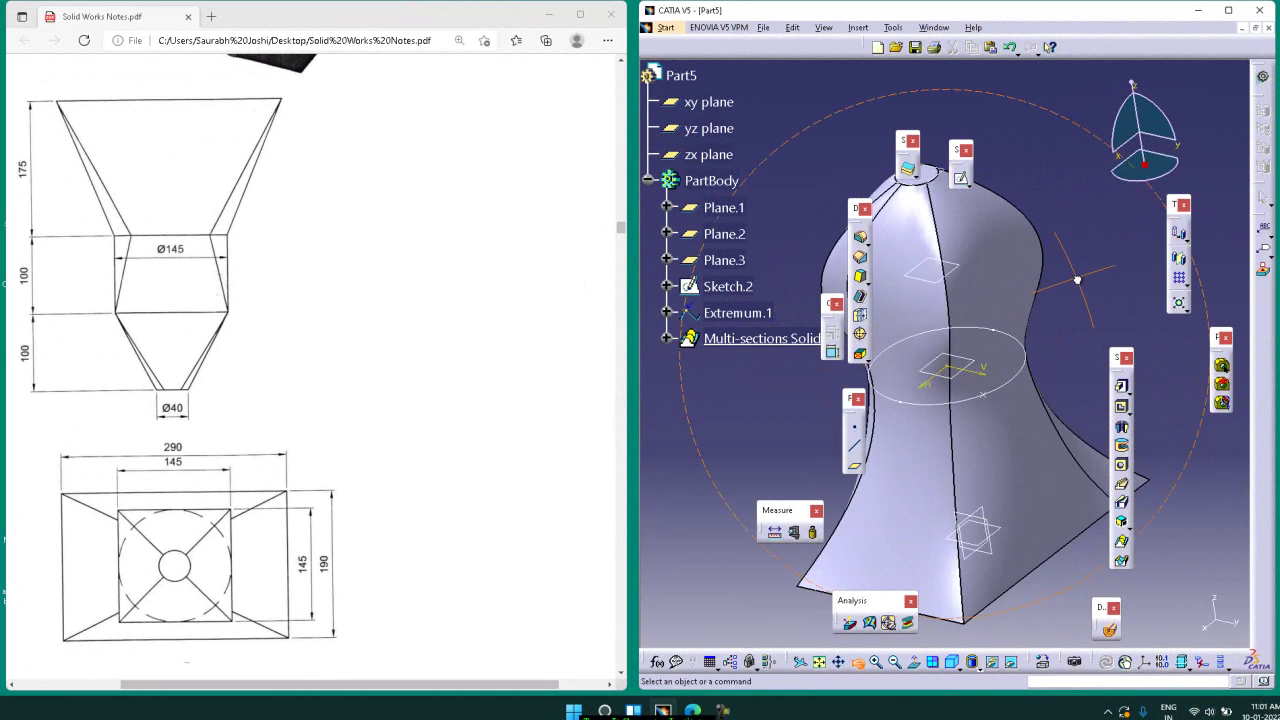
{"action": "left_click", "coordinate": [722, 287]}
{"action": "right_click", "coordinate": [721, 293]}
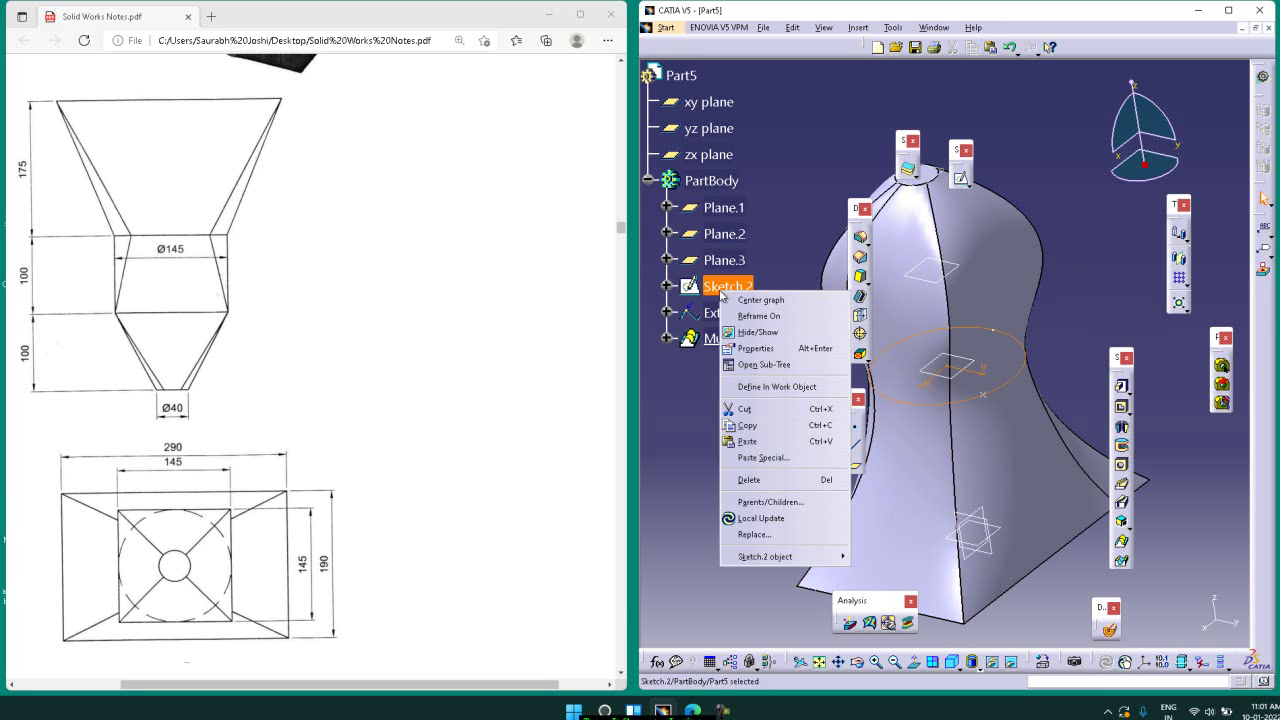
- Hide the circular profile Sketch.2
{"action": "left_click", "coordinate": [789, 334]}
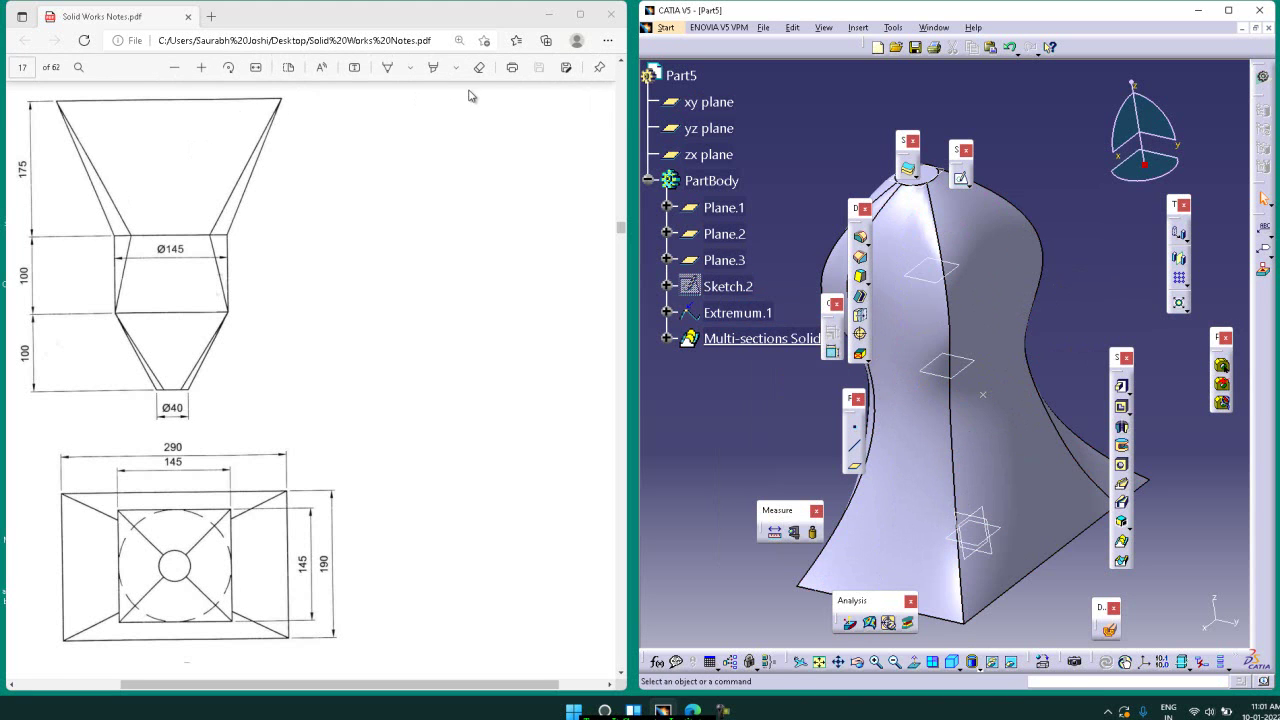
{"action": "scroll", "coordinate": [435, 135], "scroll_direction": "up", "scroll_amount": 3}
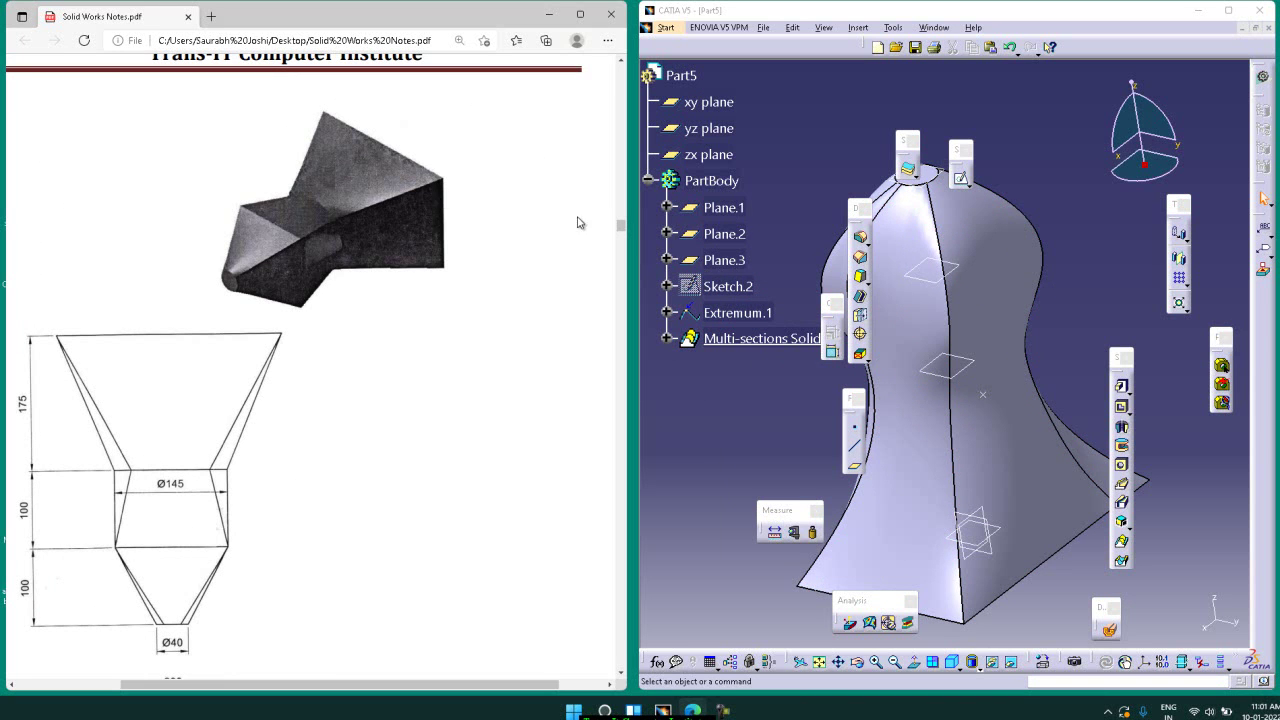
- Delete the multi-sections solid with the option to delete aggregated elements turned off
{"action": "left_click", "coordinate": [1006, 272]}
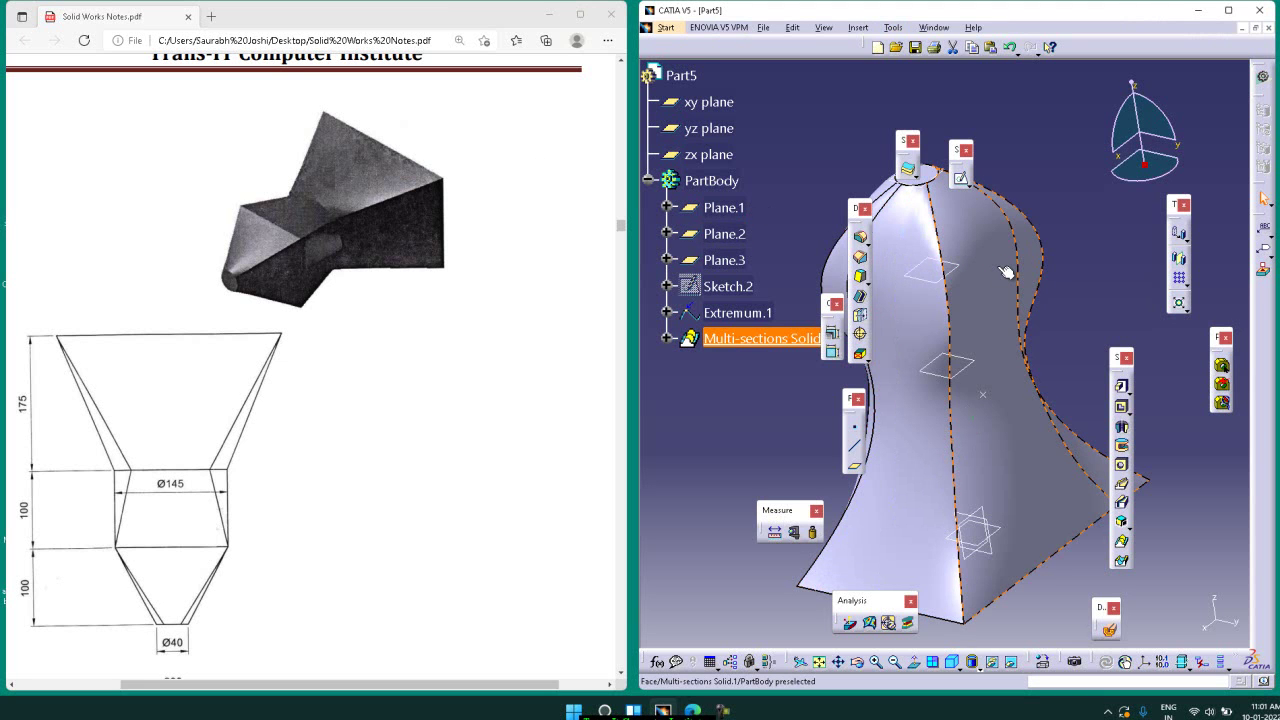
{"action": "left_click", "coordinate": [1006, 272]}
{"action": "key", "text": "Delete"}
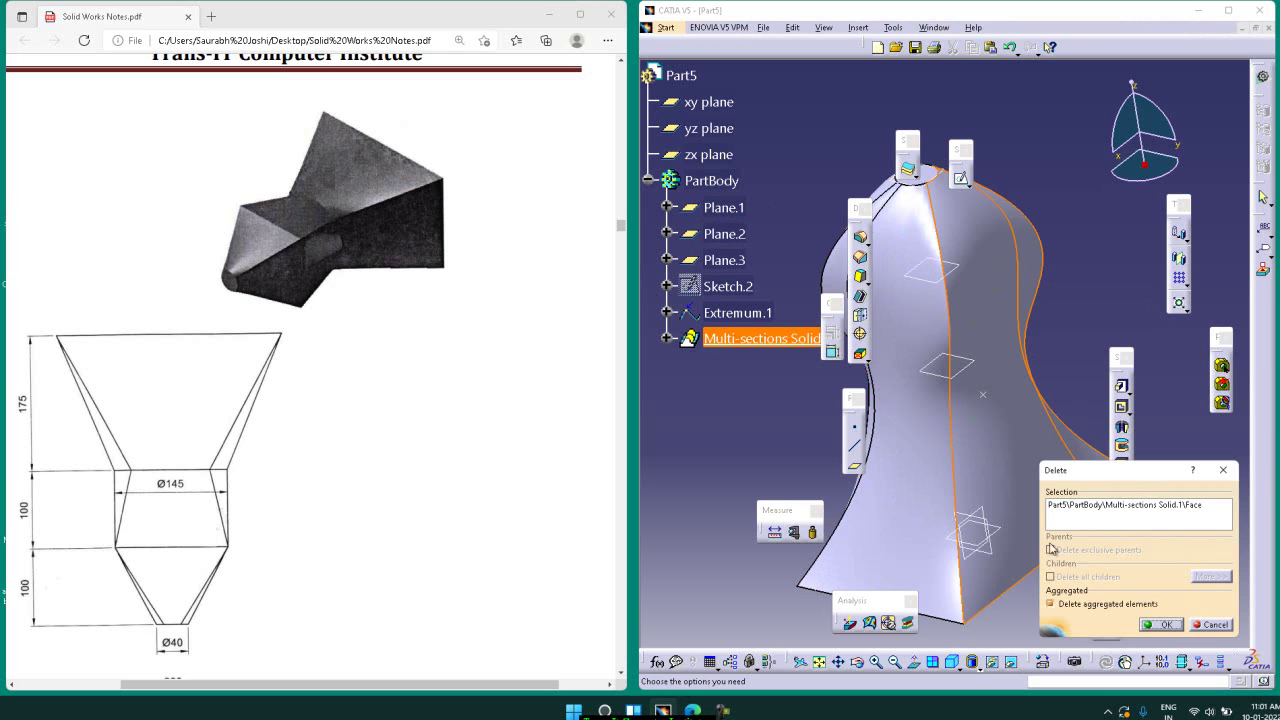
{"action": "left_click", "coordinate": [1051, 604]}
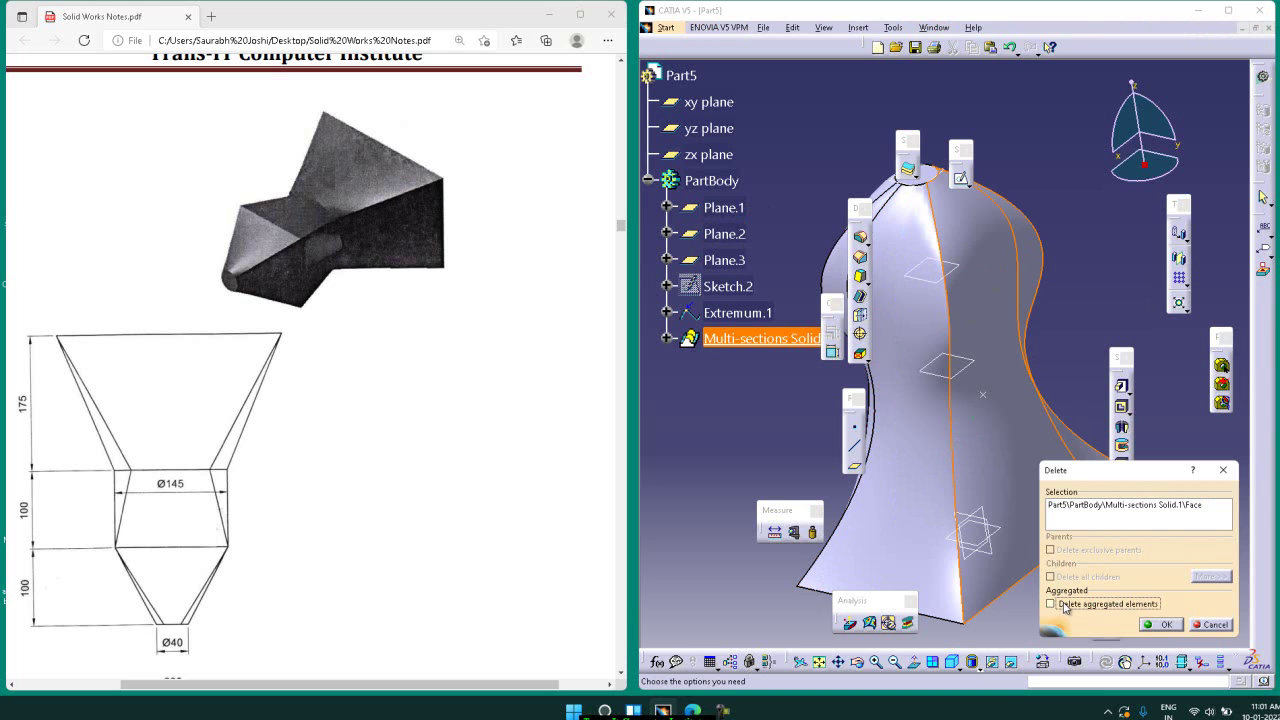
{"action": "left_click", "coordinate": [1166, 625]}
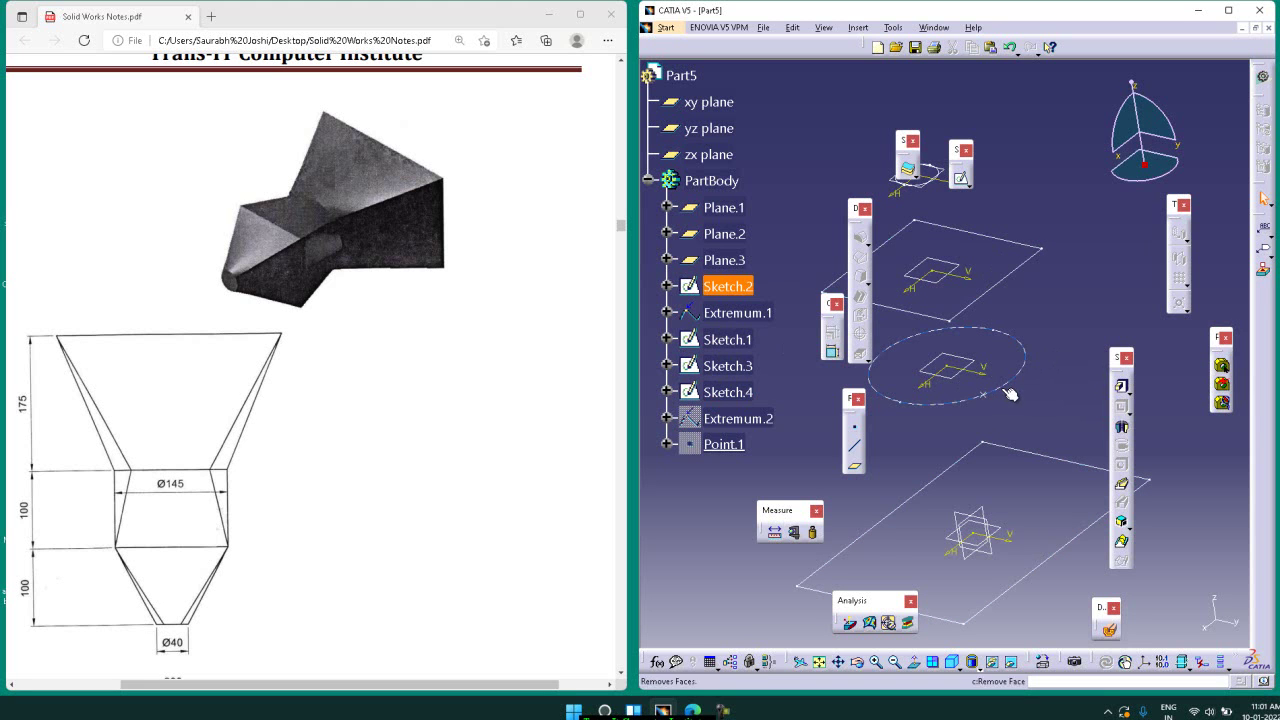
- Edit Sketch.2 and draw two diagonal axes from the origin, extending past the circle's upper-right and upper-left arcs
{"action": "right_click", "coordinate": [727, 287]}
{"action": "mouse_move", "coordinate": [805, 551]}
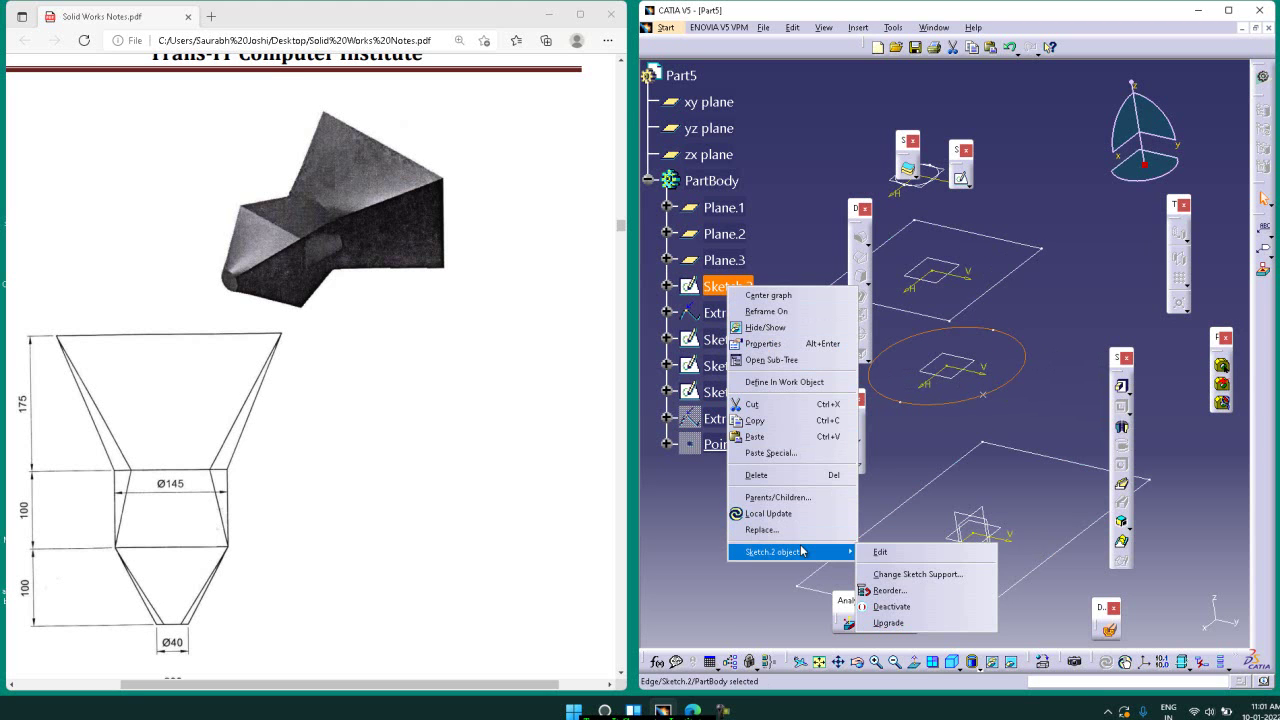
{"action": "left_click", "coordinate": [881, 552]}
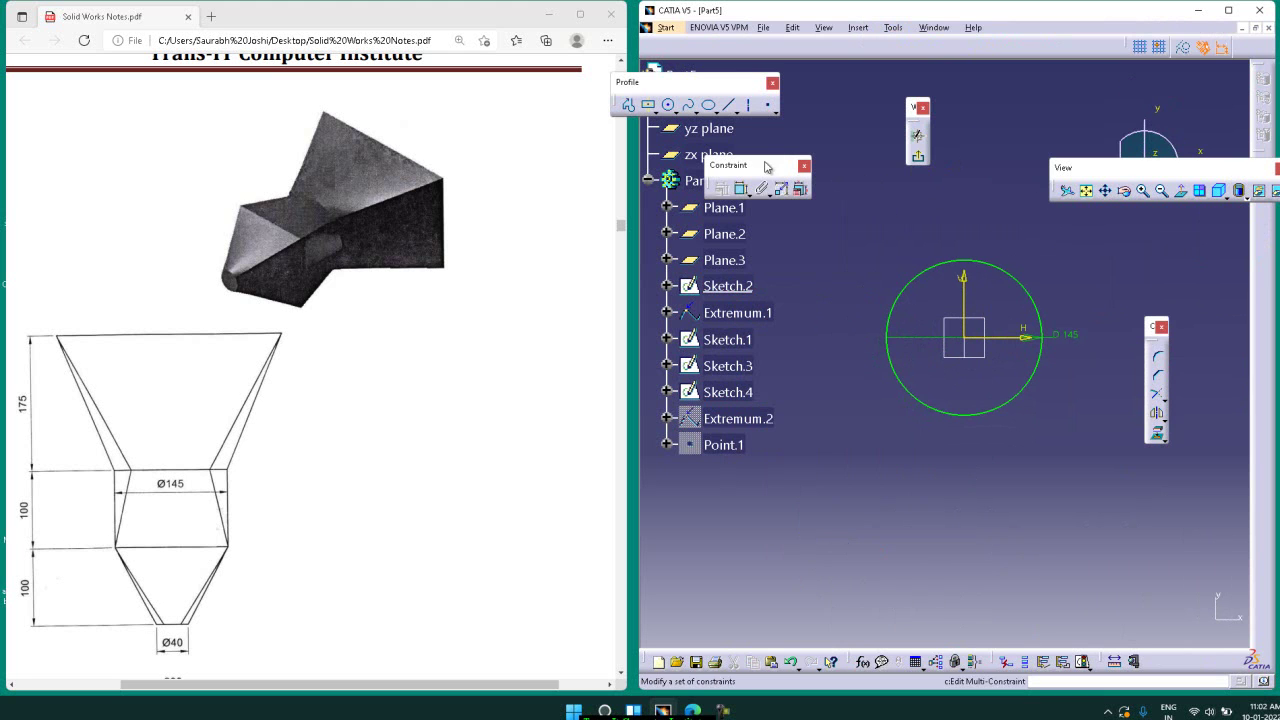
{"action": "left_click", "coordinate": [750, 106]}
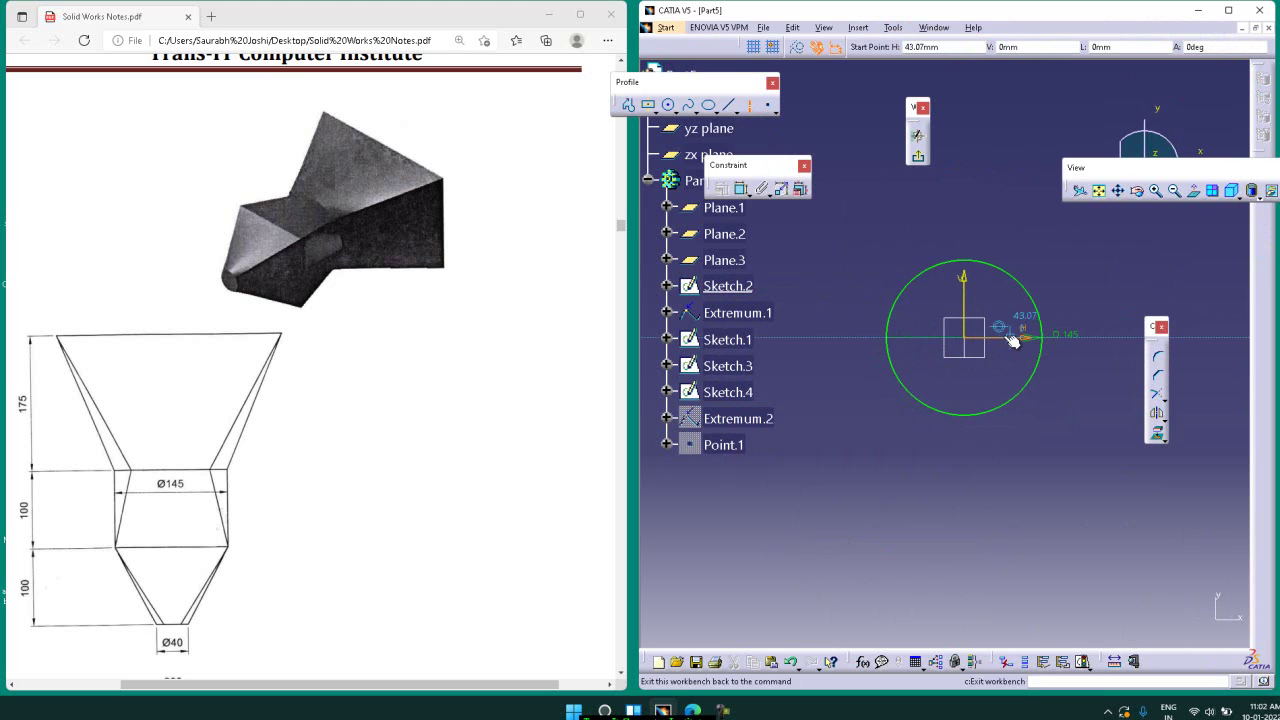
{"action": "left_click", "coordinate": [962, 341]}
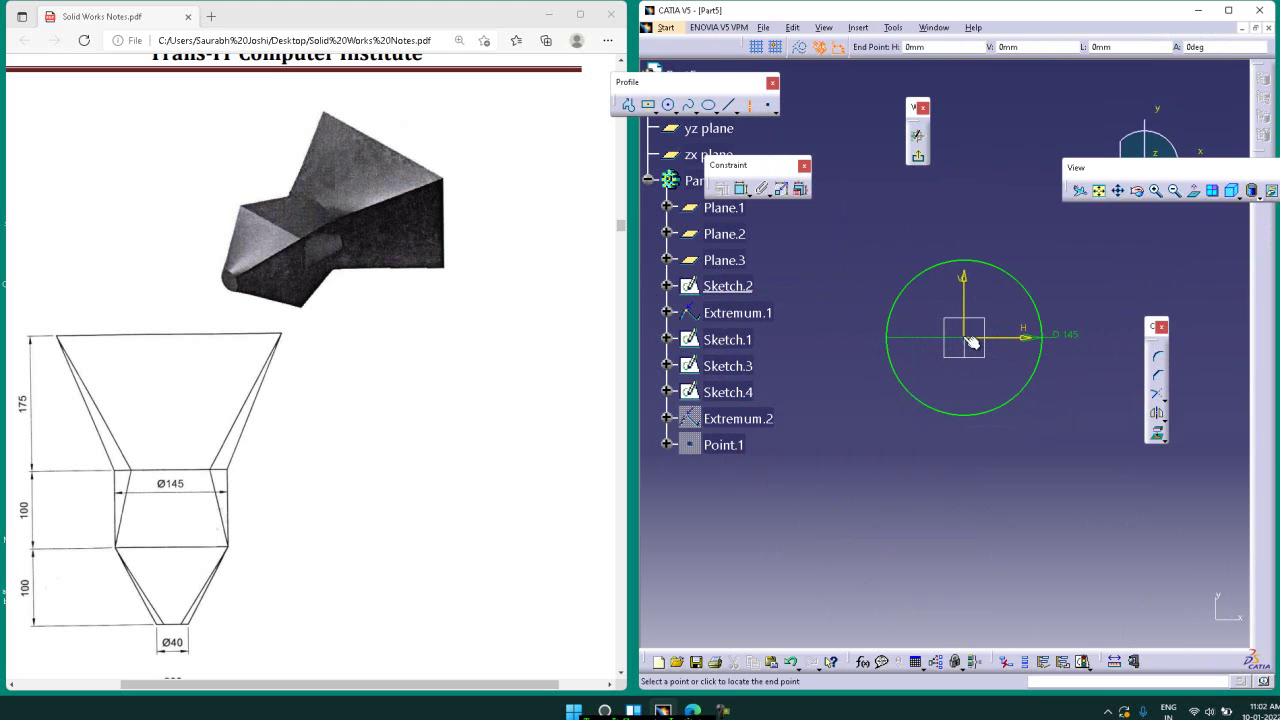
{"action": "left_click", "coordinate": [1059, 256]}
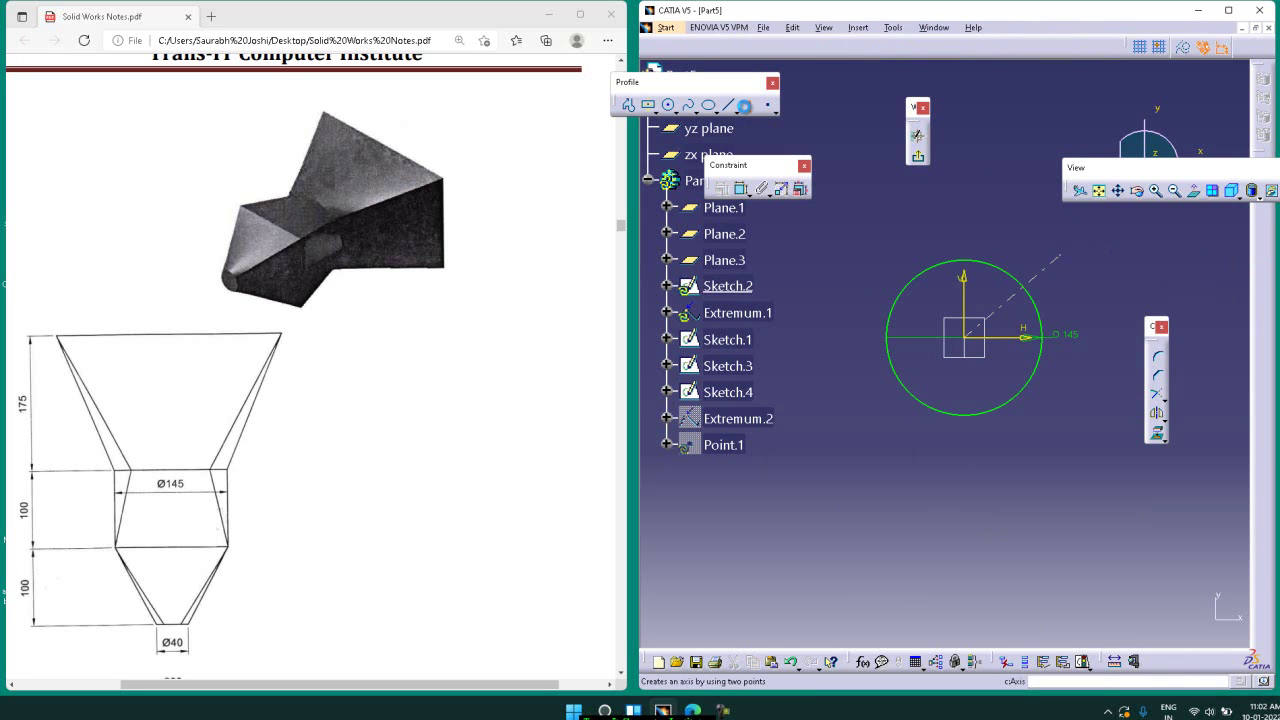
{"action": "left_click", "coordinate": [746, 111]}
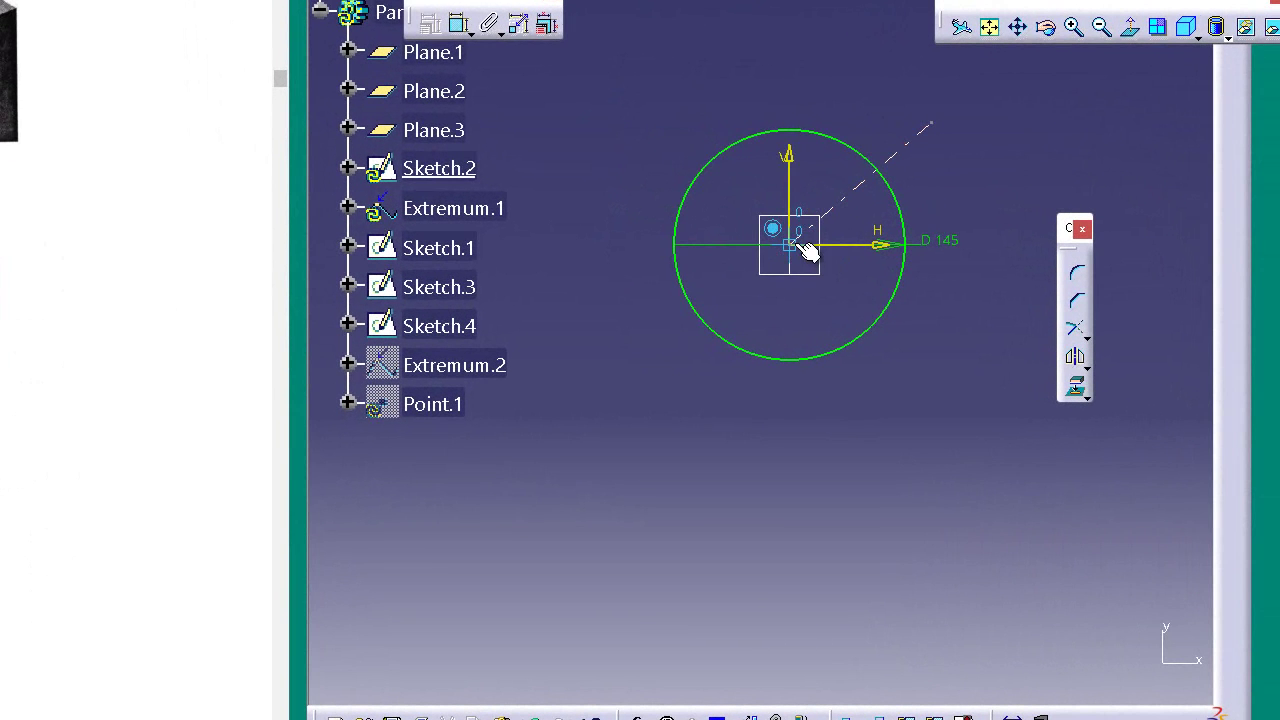
{"action": "left_click", "coordinate": [797, 246]}
{"action": "left_click", "coordinate": [638, 136]}
- Constrain the upper-right axis at 45 degrees to the sketch's vertical V axis
{"action": "left_click", "coordinate": [458, 26]}
{"action": "left_click", "coordinate": [794, 165]}
{"action": "left_click", "coordinate": [850, 194]}
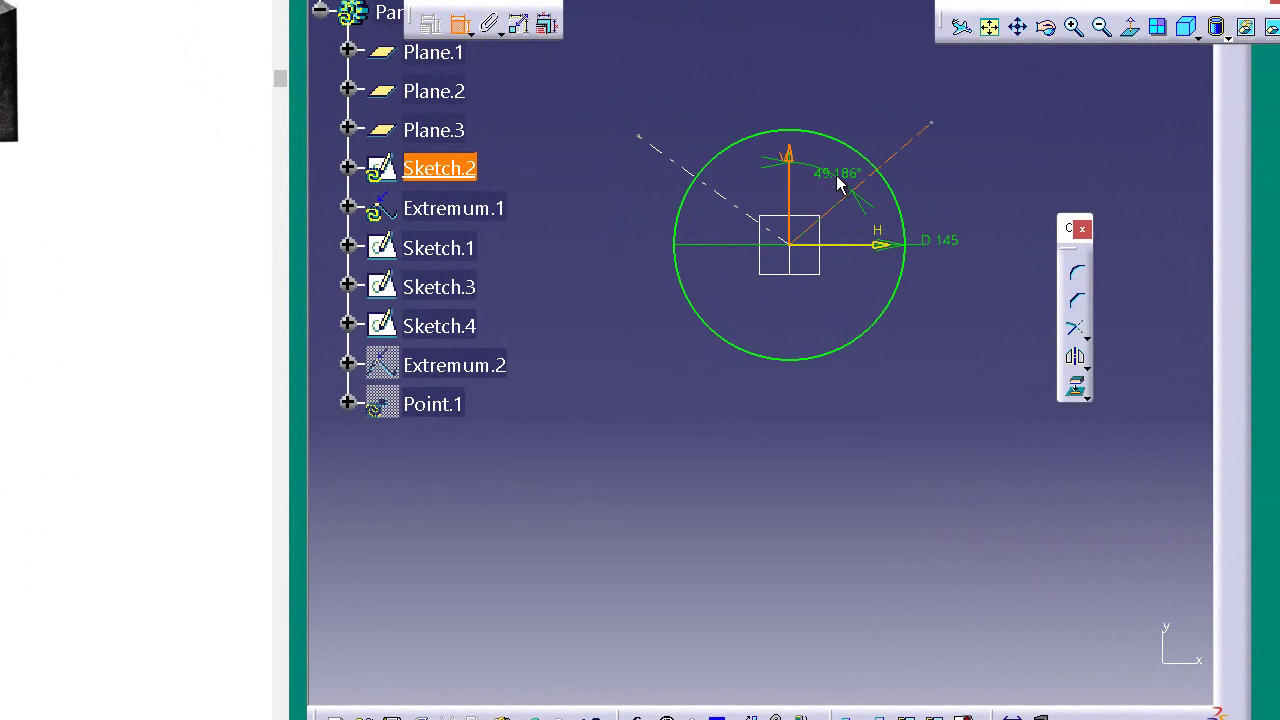
{"action": "left_click", "coordinate": [838, 183]}
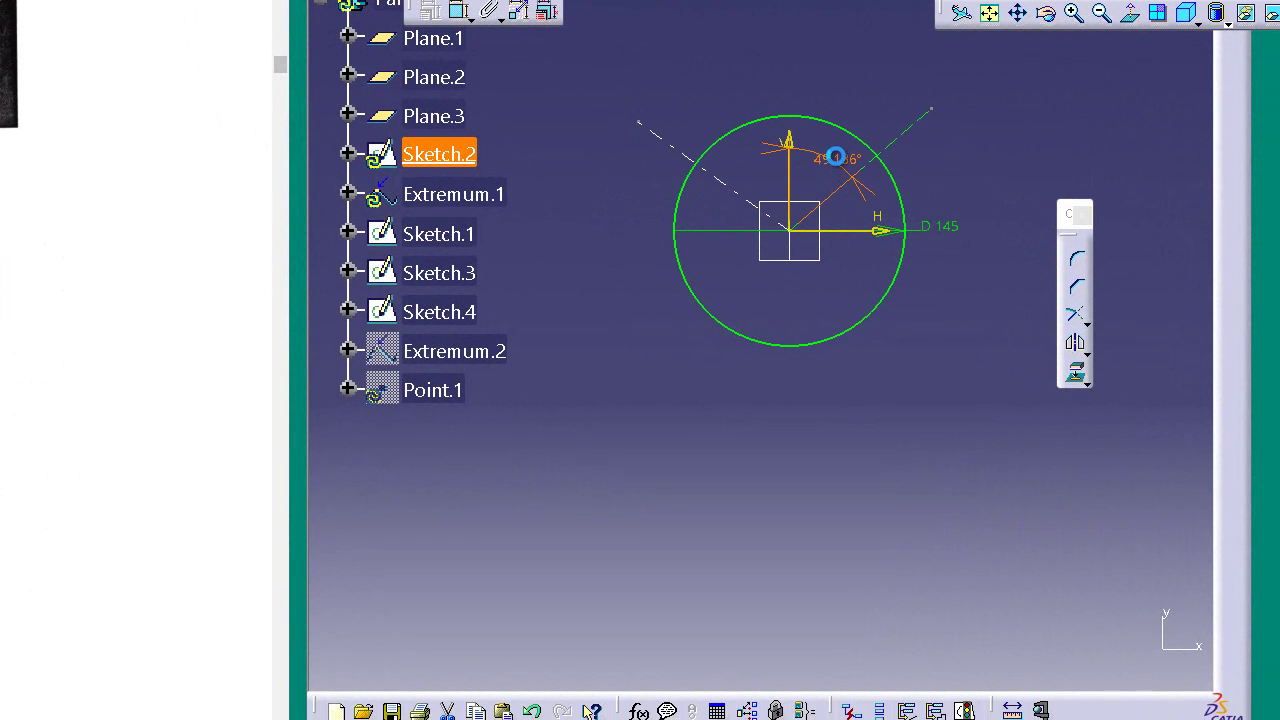
{"action": "double_click", "coordinate": [838, 180]}
{"action": "type", "text": "45"}
{"action": "key", "text": "Return"}
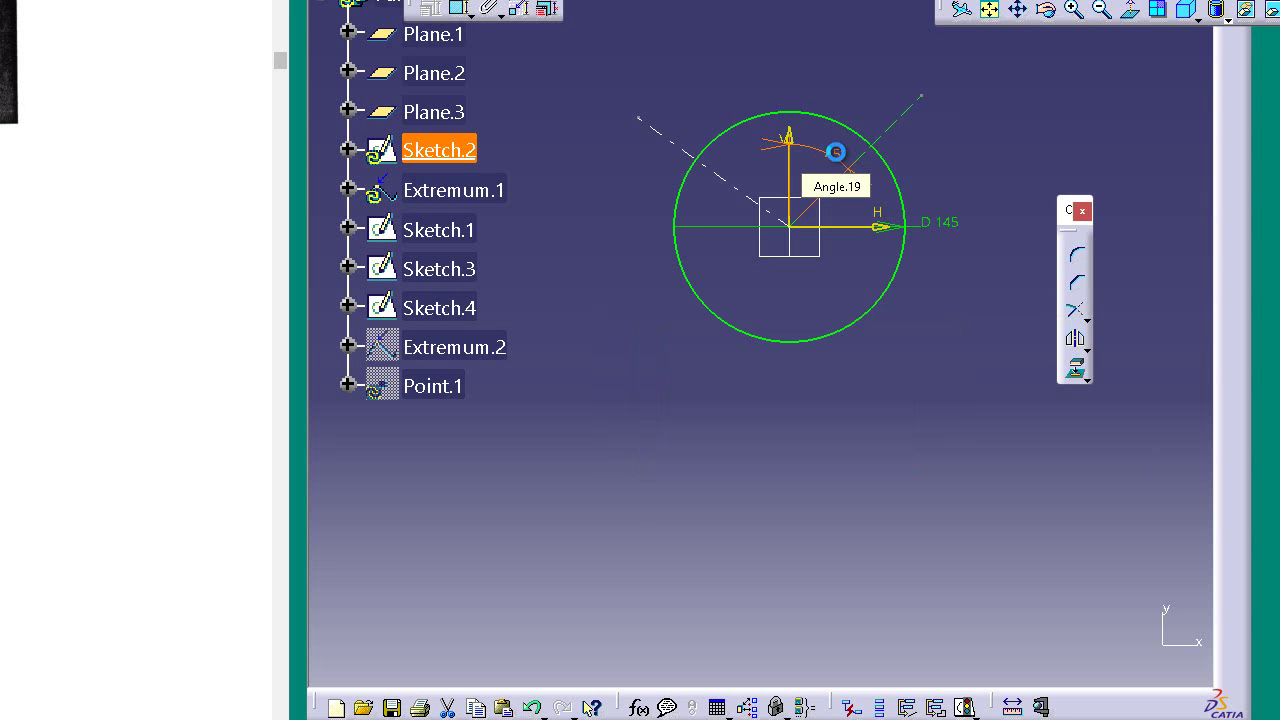
{"action": "left_click", "coordinate": [757, 77]}
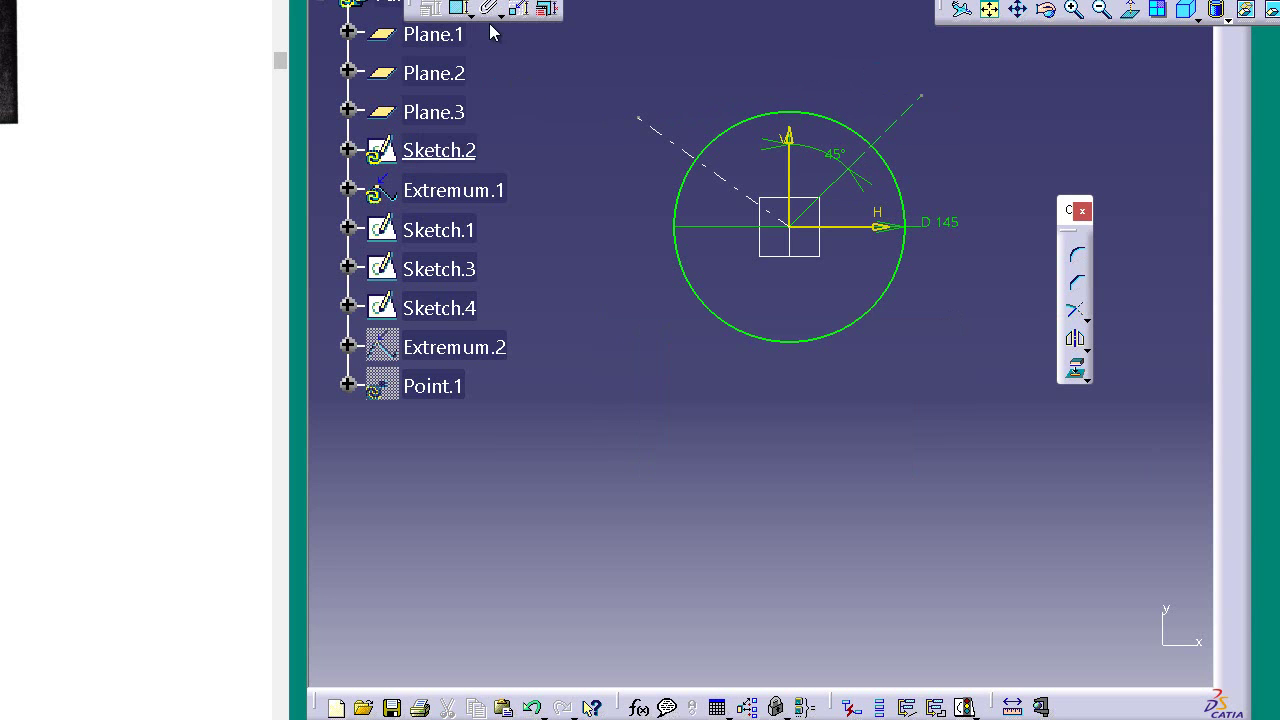
- Constrain the upper-left axis at 45 degrees to the sketch's vertical V axis
{"action": "left_click", "coordinate": [449, 8]}
{"action": "left_click", "coordinate": [794, 143]}
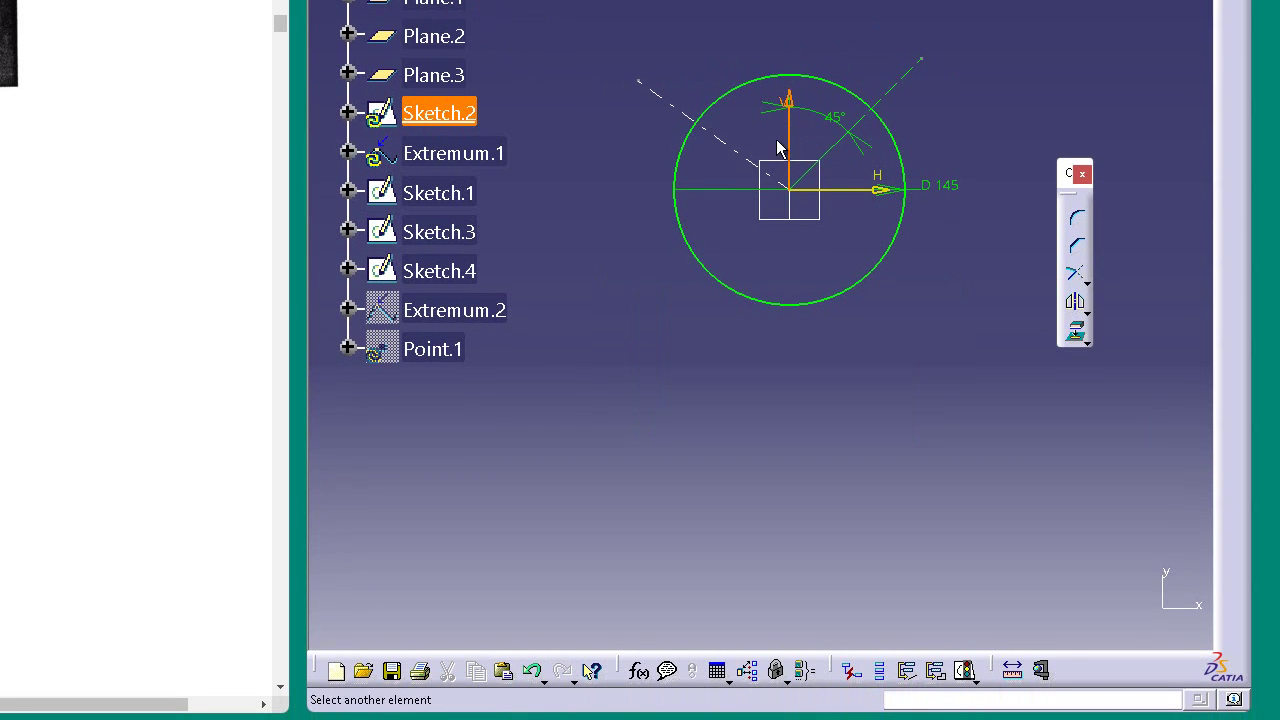
{"action": "left_click", "coordinate": [743, 152]}
{"action": "left_click", "coordinate": [736, 116]}
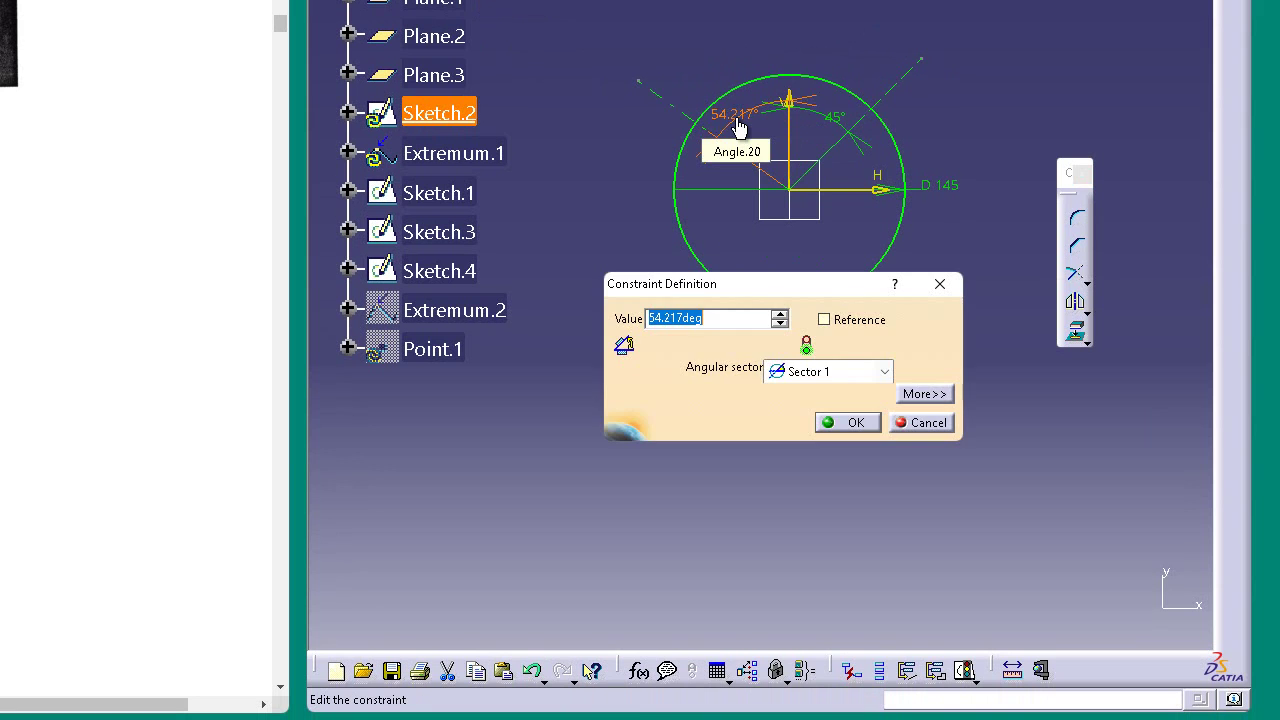
{"action": "type", "text": "45"}
{"action": "key", "text": "Return"}
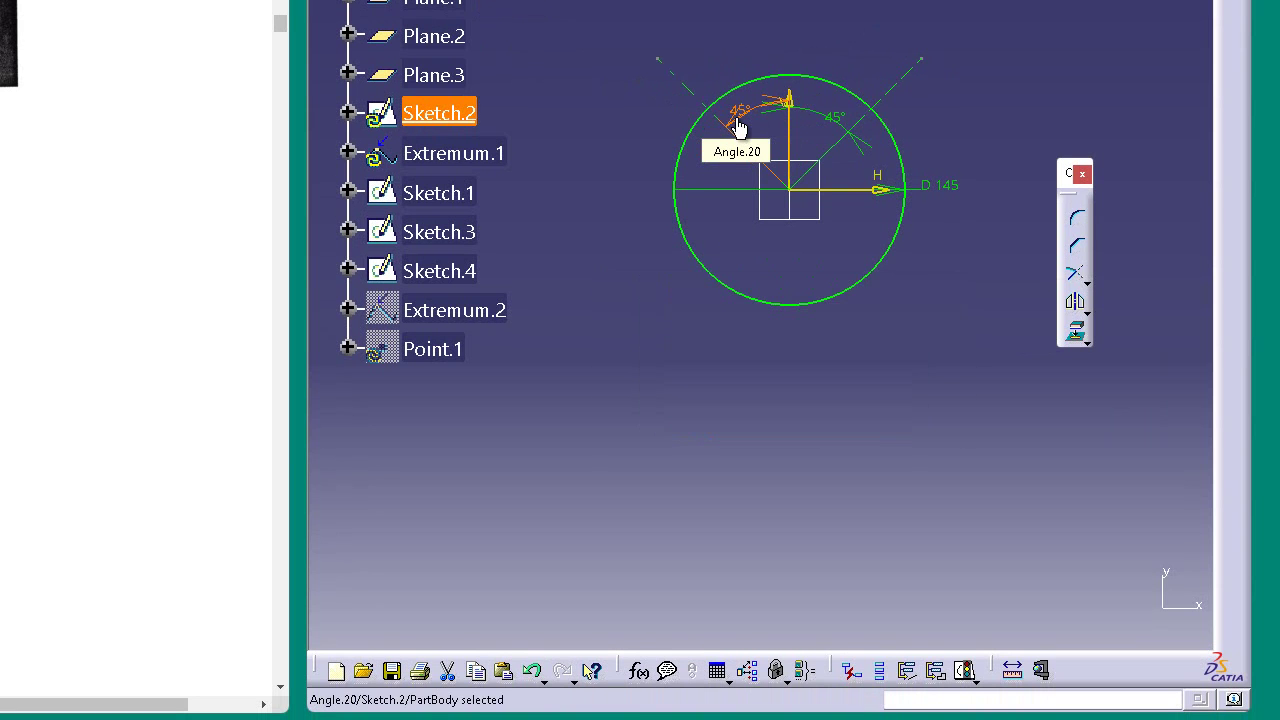
{"action": "left_click", "coordinate": [778, 12]}
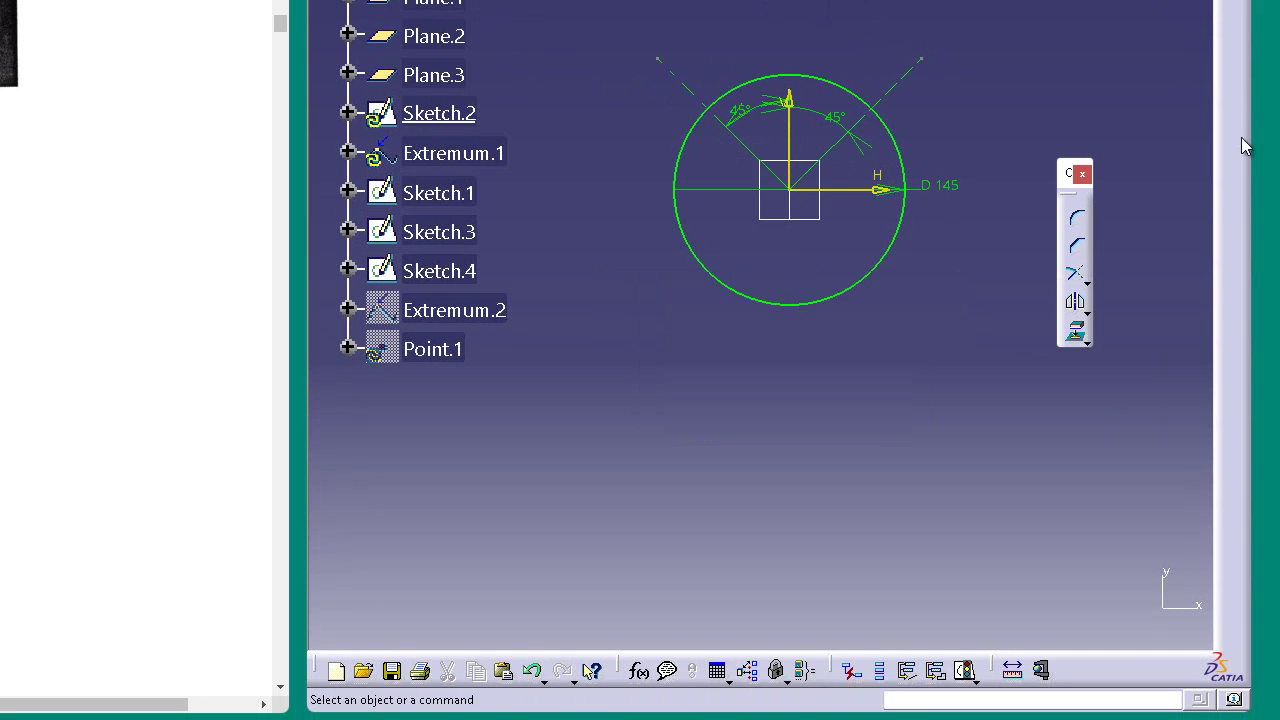
- Extend both diagonal axes with Trim through the origin until they pass the opposite side of the circle
{"action": "left_click", "coordinate": [1088, 284]}
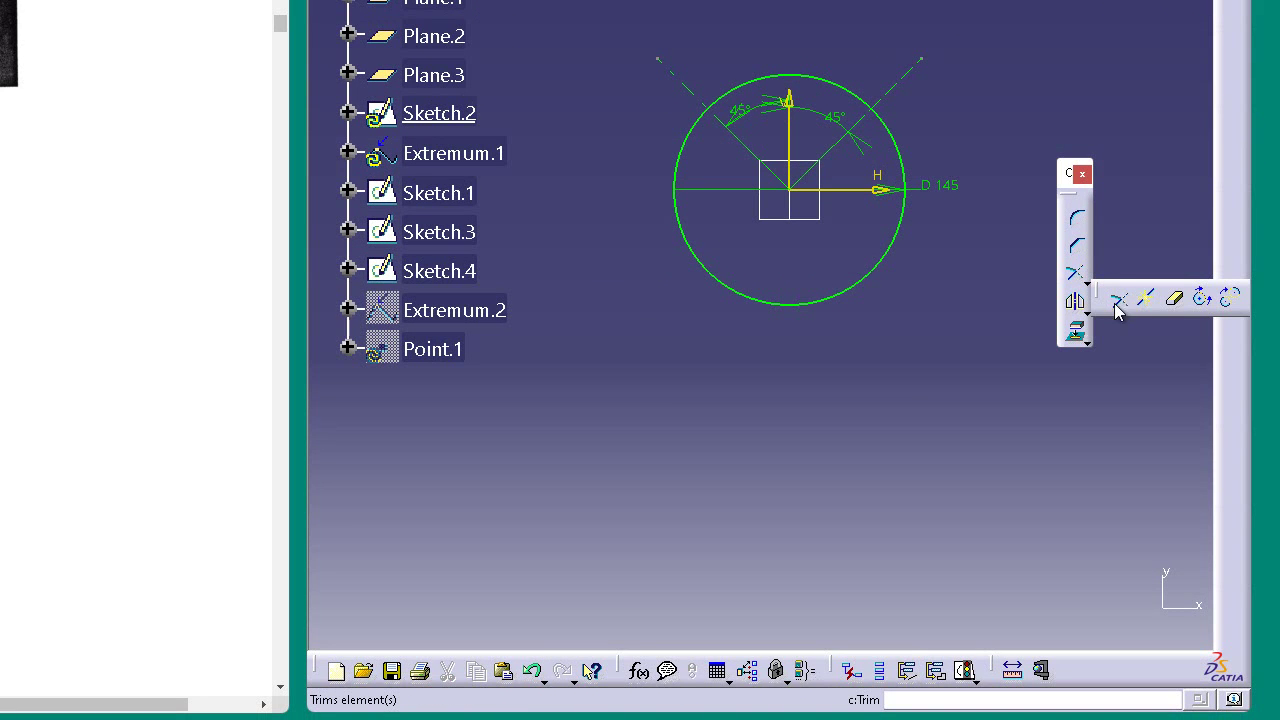
{"action": "left_click", "coordinate": [1118, 299]}
{"action": "left_click", "coordinate": [836, 249]}
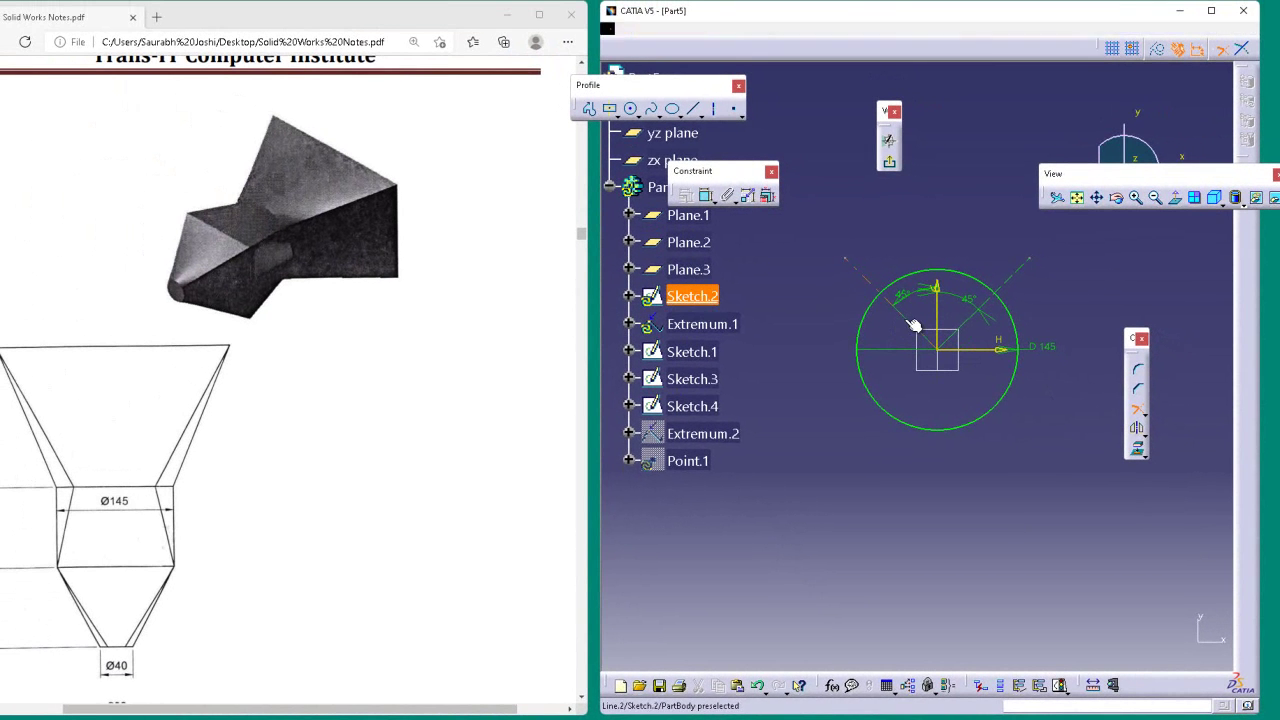
{"action": "left_click", "coordinate": [1056, 484]}
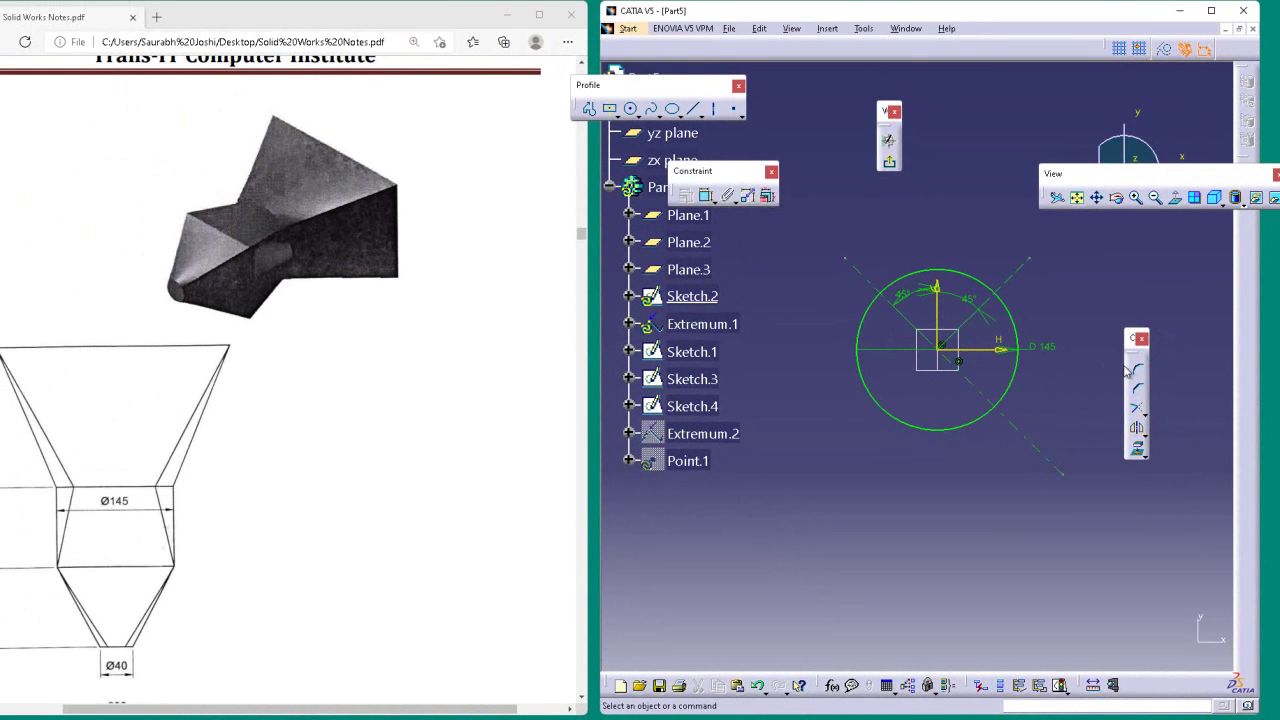
{"action": "left_click", "coordinate": [1137, 413]}
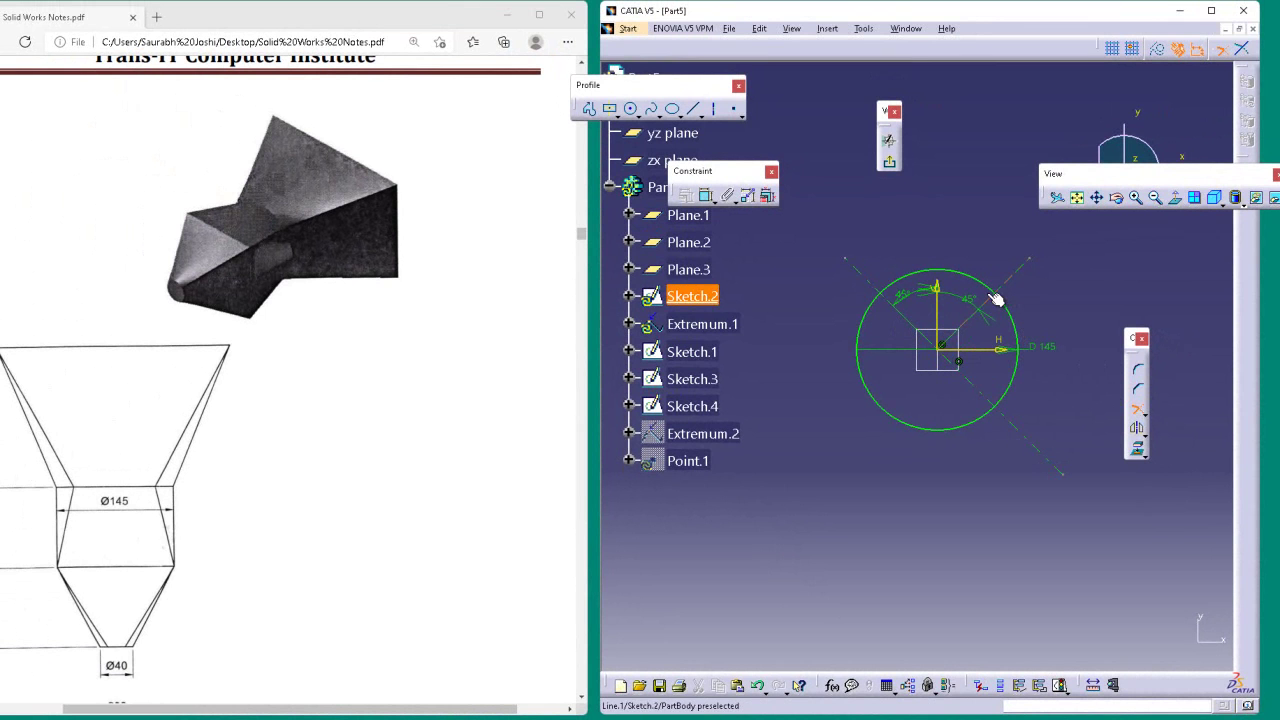
{"action": "left_click", "coordinate": [907, 349]}
{"action": "left_click", "coordinate": [806, 443]}
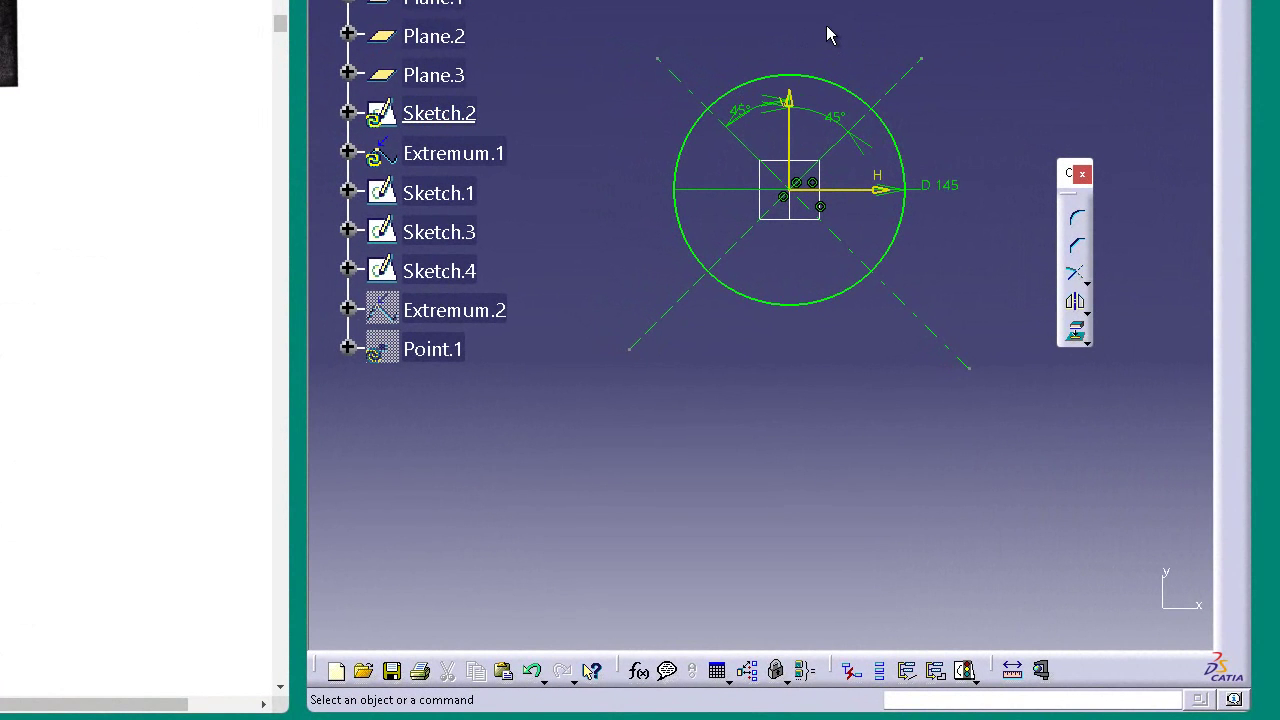
- Remove the four axis ends lying outside the circle with Quick Trim, and exit the sketch
{"action": "left_click", "coordinate": [1087, 283]}
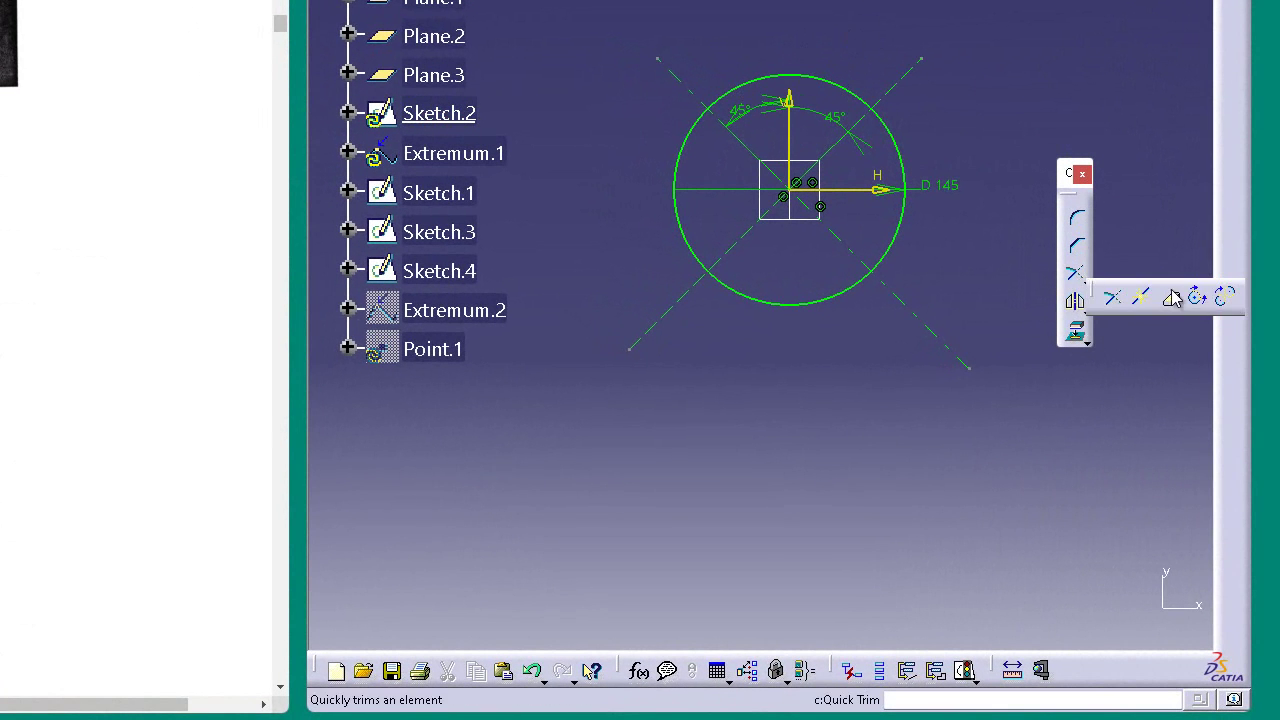
{"action": "left_click", "coordinate": [1173, 303]}
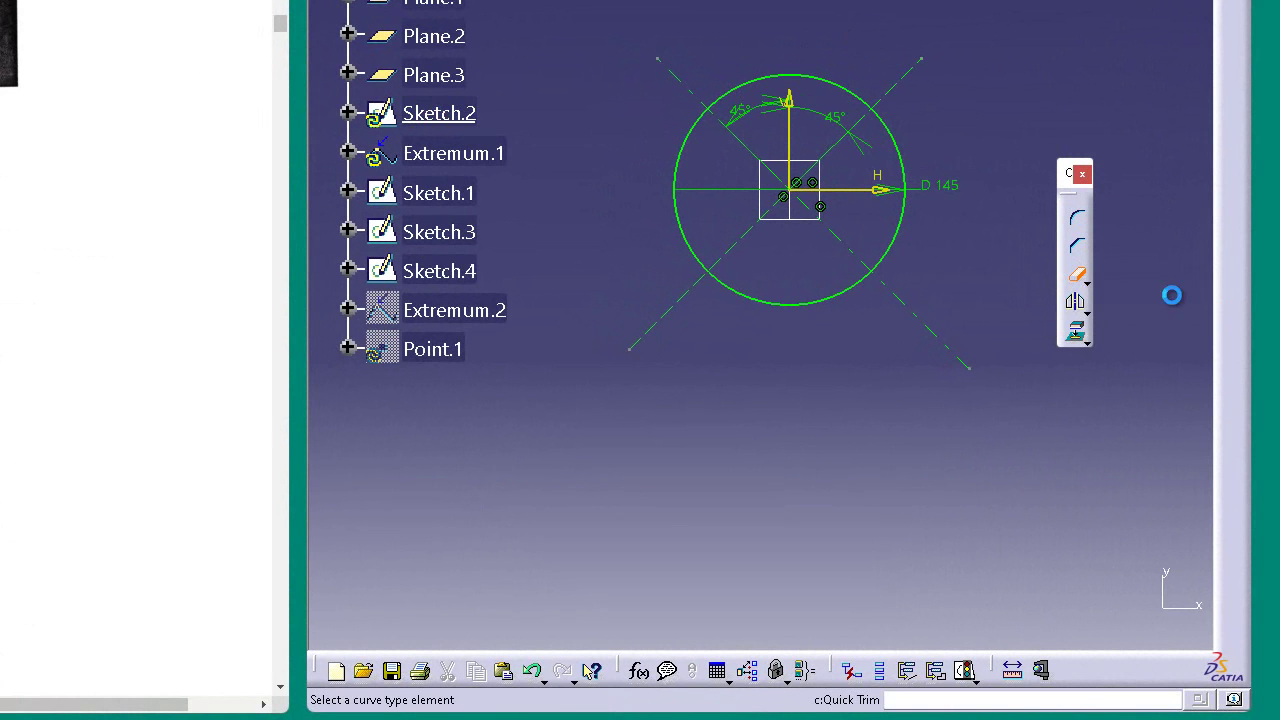
{"action": "left_click", "coordinate": [1085, 285]}
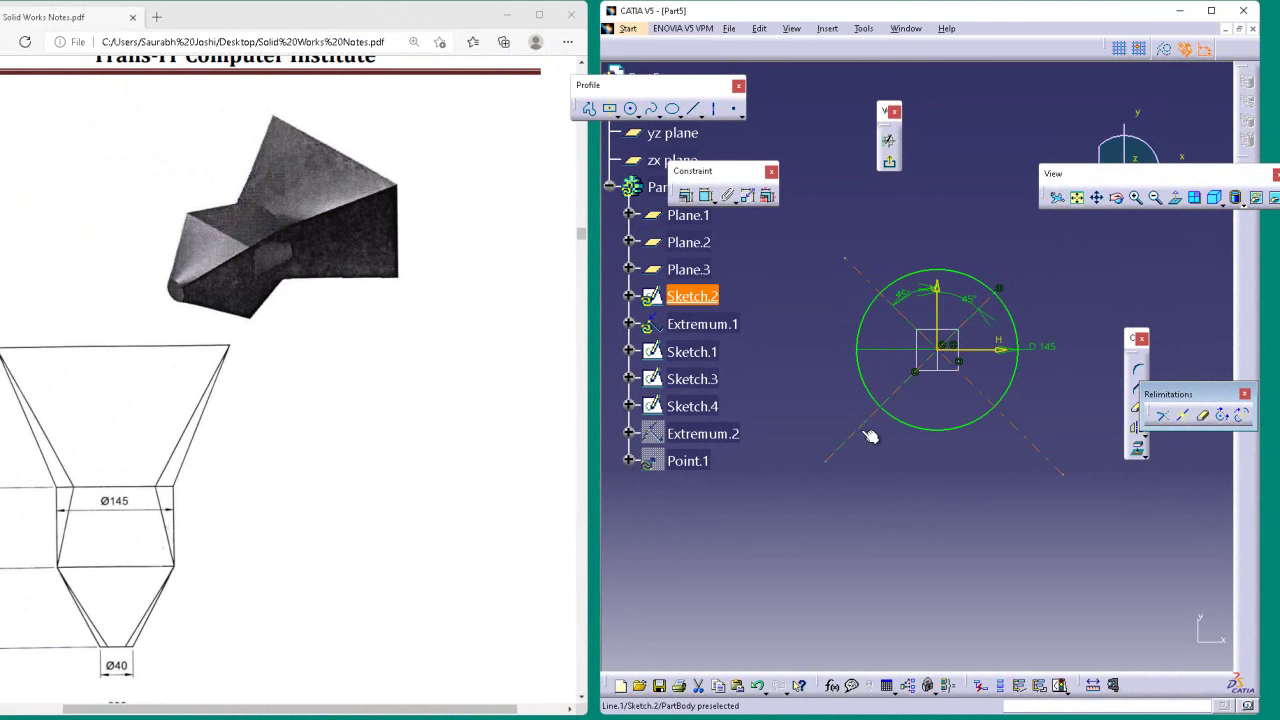
{"action": "left_click", "coordinate": [866, 278]}
{"action": "left_click", "coordinate": [1204, 416]}
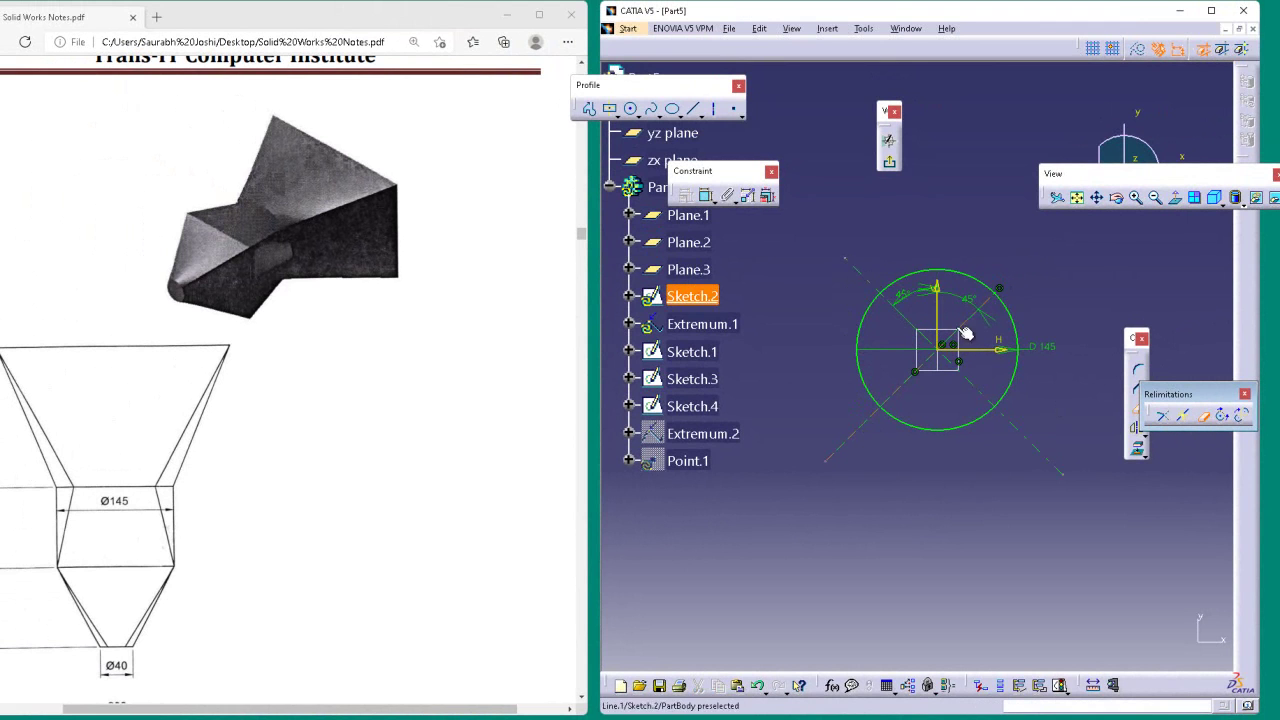
{"action": "left_click", "coordinate": [884, 303]}
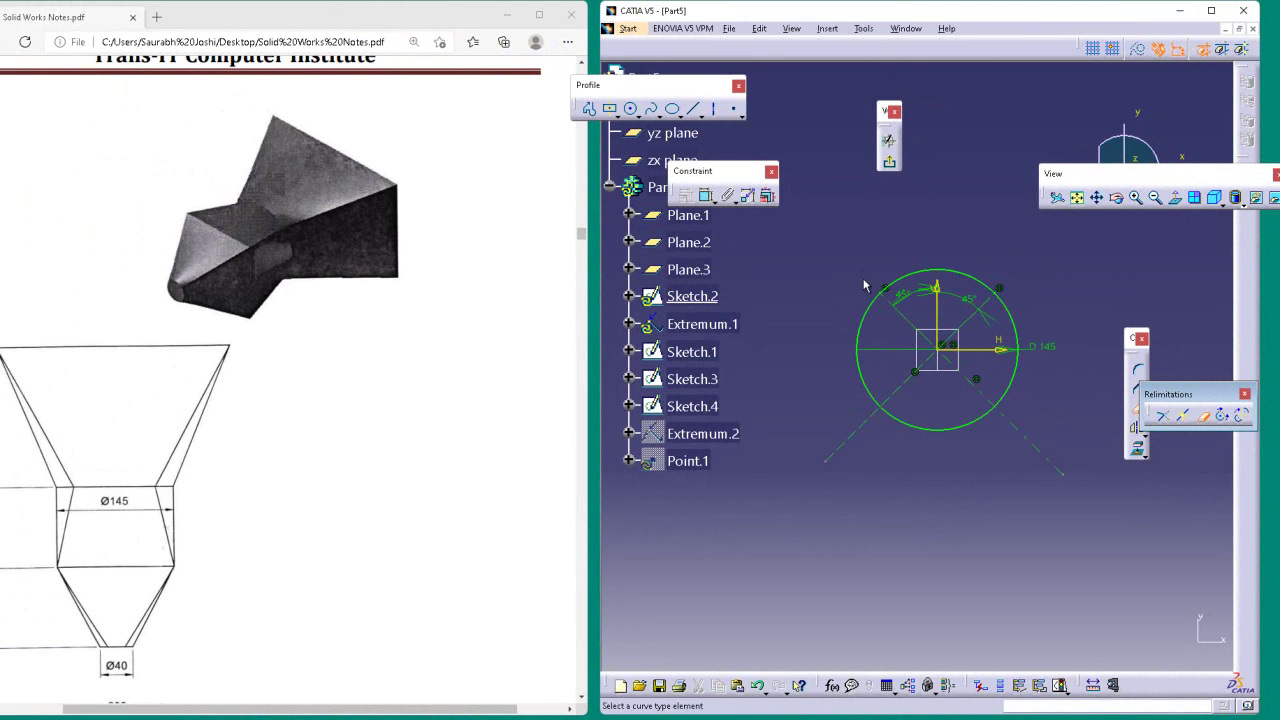
{"action": "left_click", "coordinate": [860, 443]}
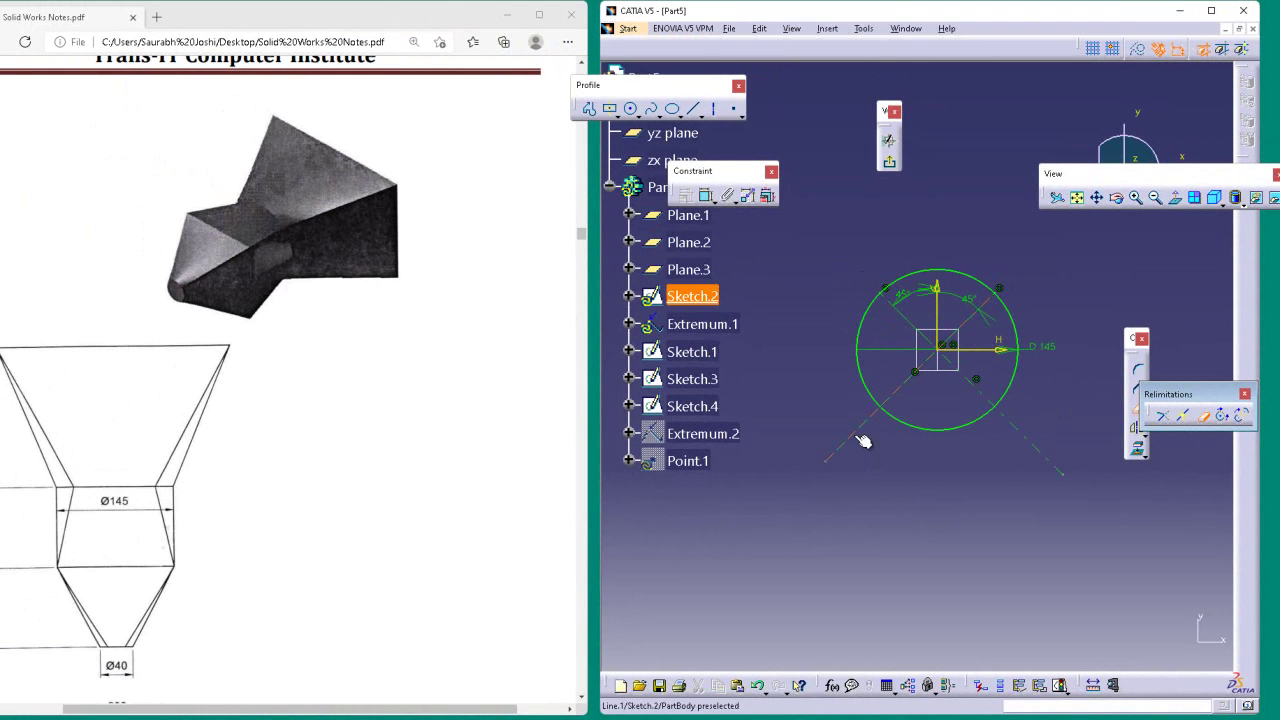
{"action": "left_click", "coordinate": [1038, 452]}
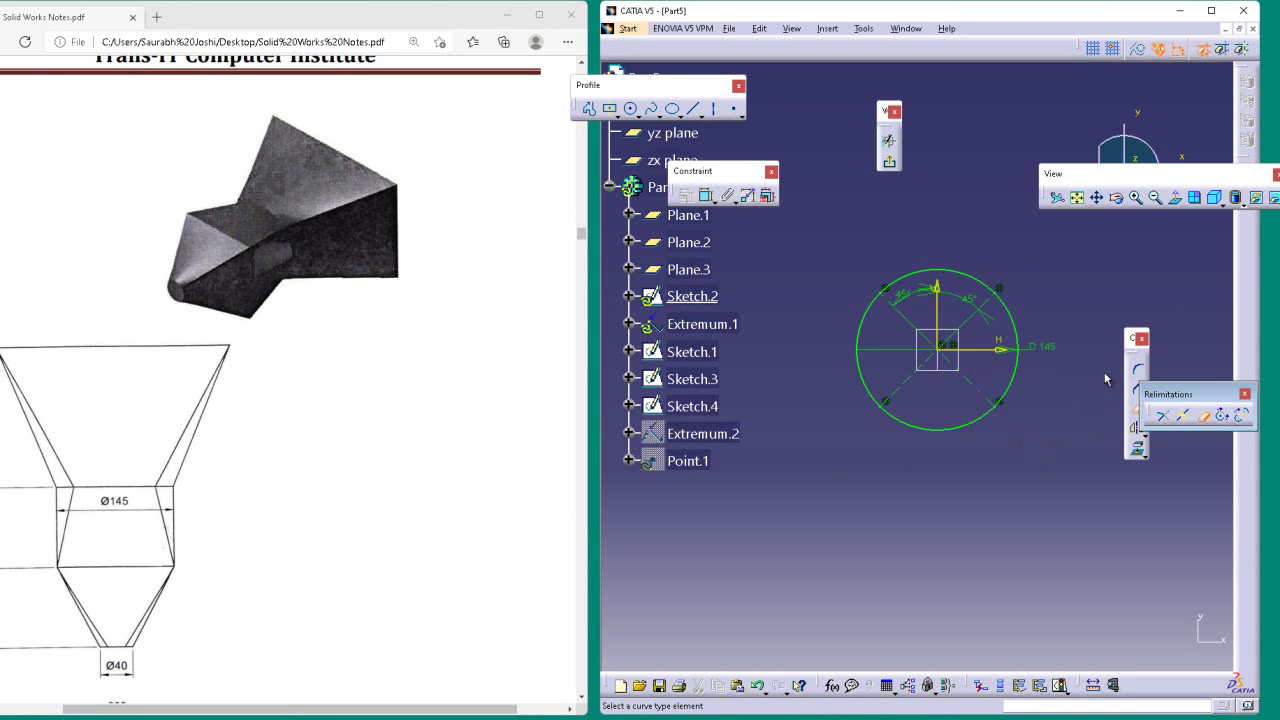
{"action": "left_click", "coordinate": [1244, 391]}
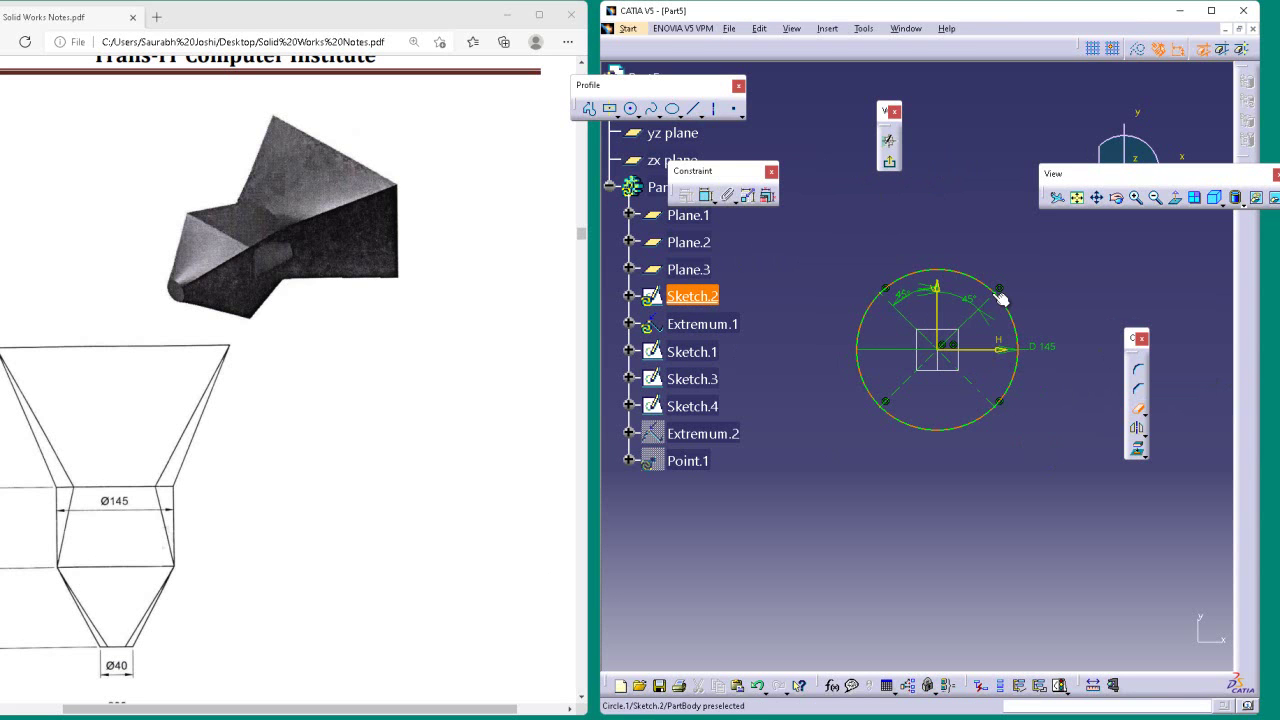
{"action": "left_click", "coordinate": [889, 162]}
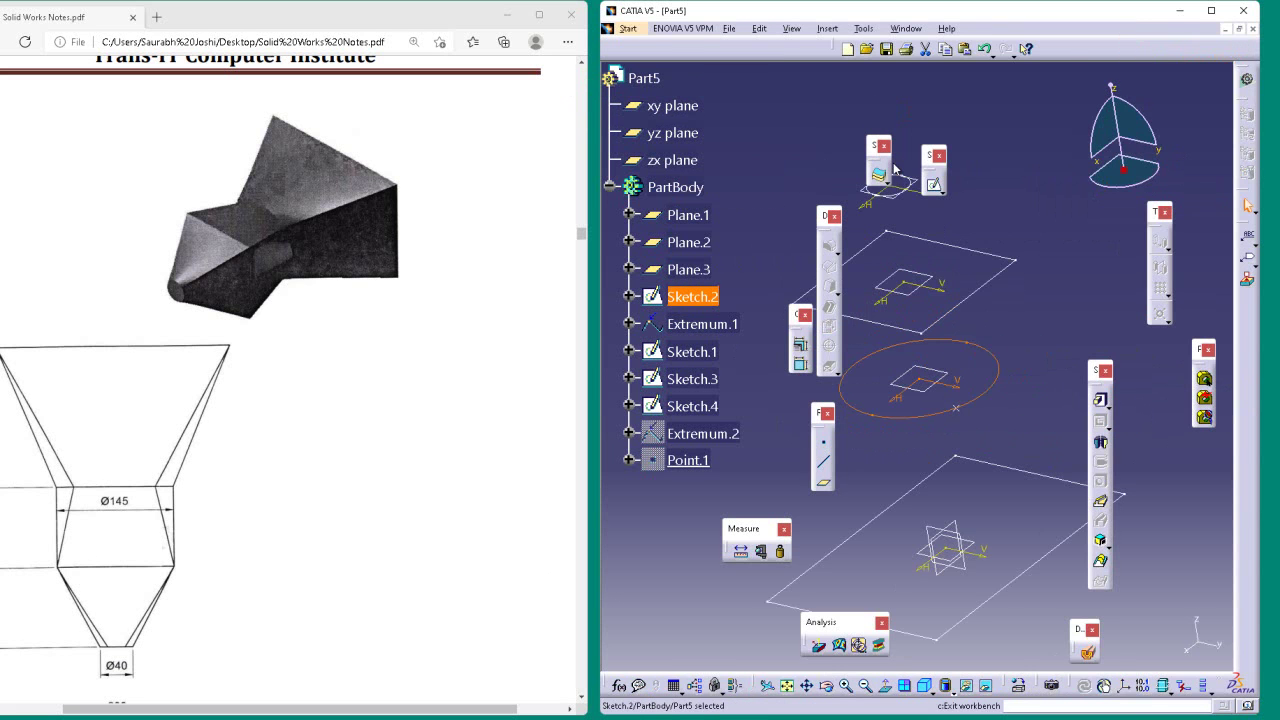
{"action": "left_click", "coordinate": [1021, 347]}
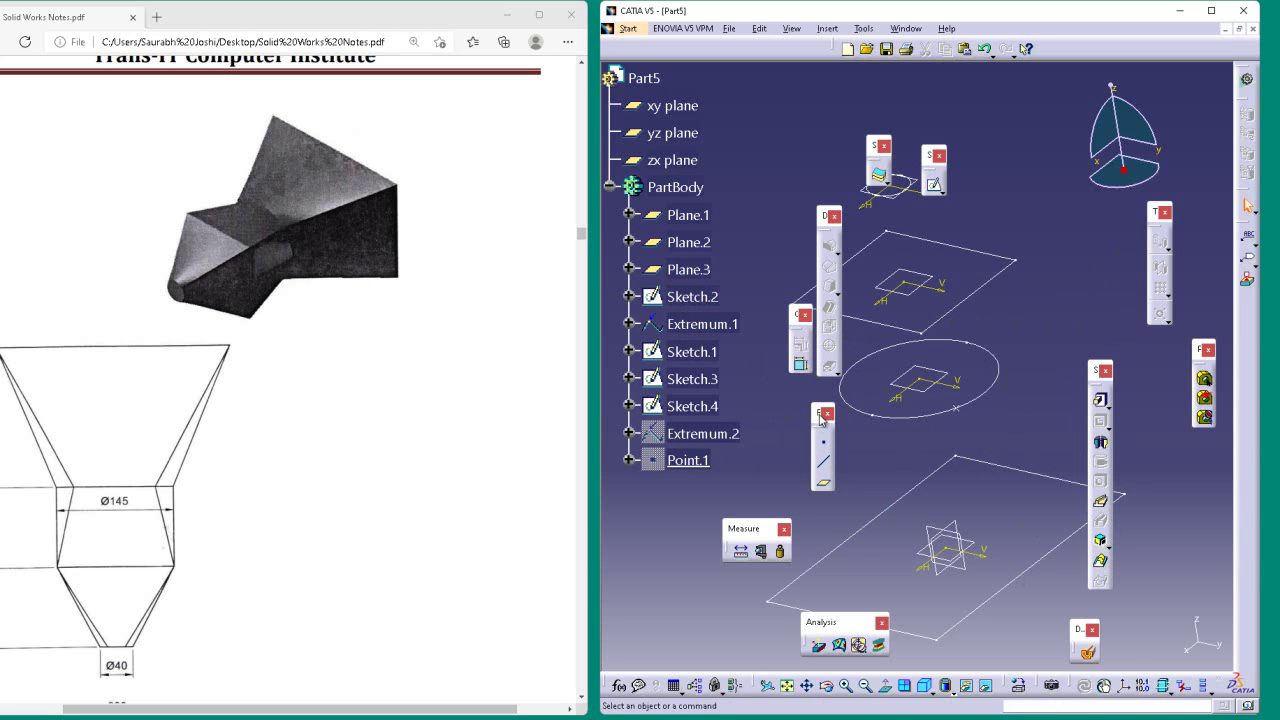
{"action": "left_click", "coordinate": [826, 463]}
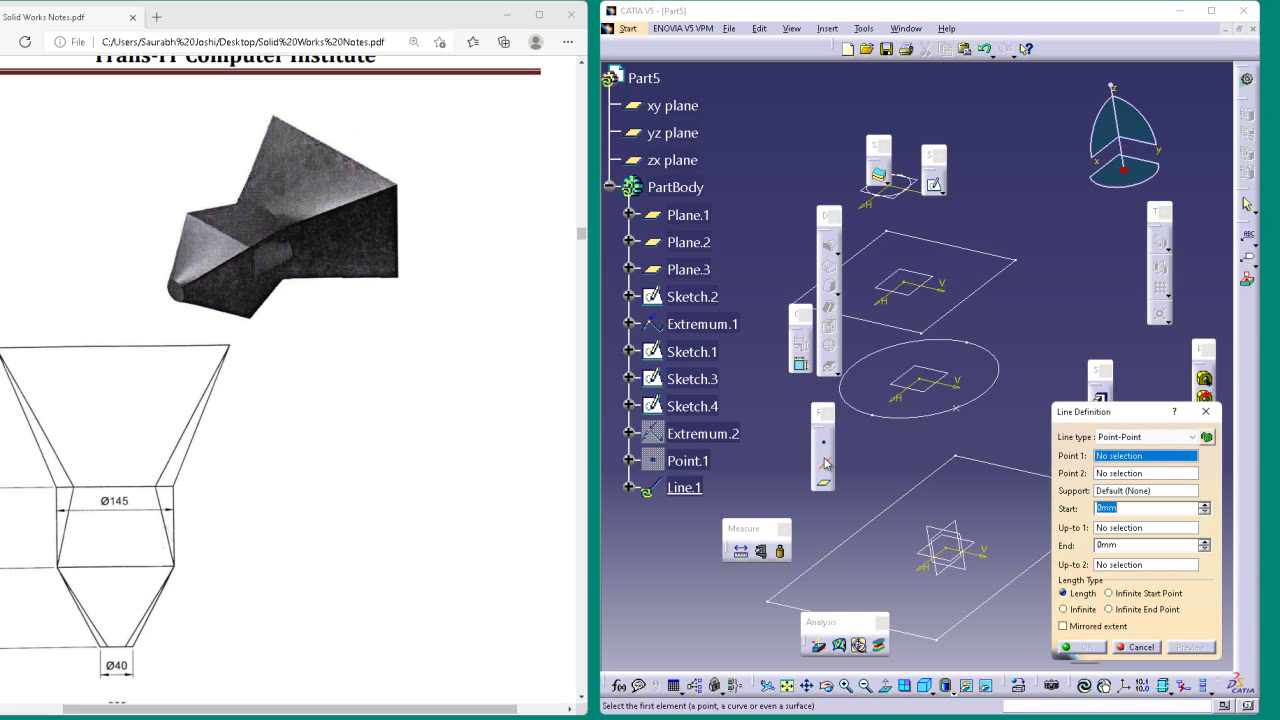
{"action": "left_click", "coordinate": [937, 638]}
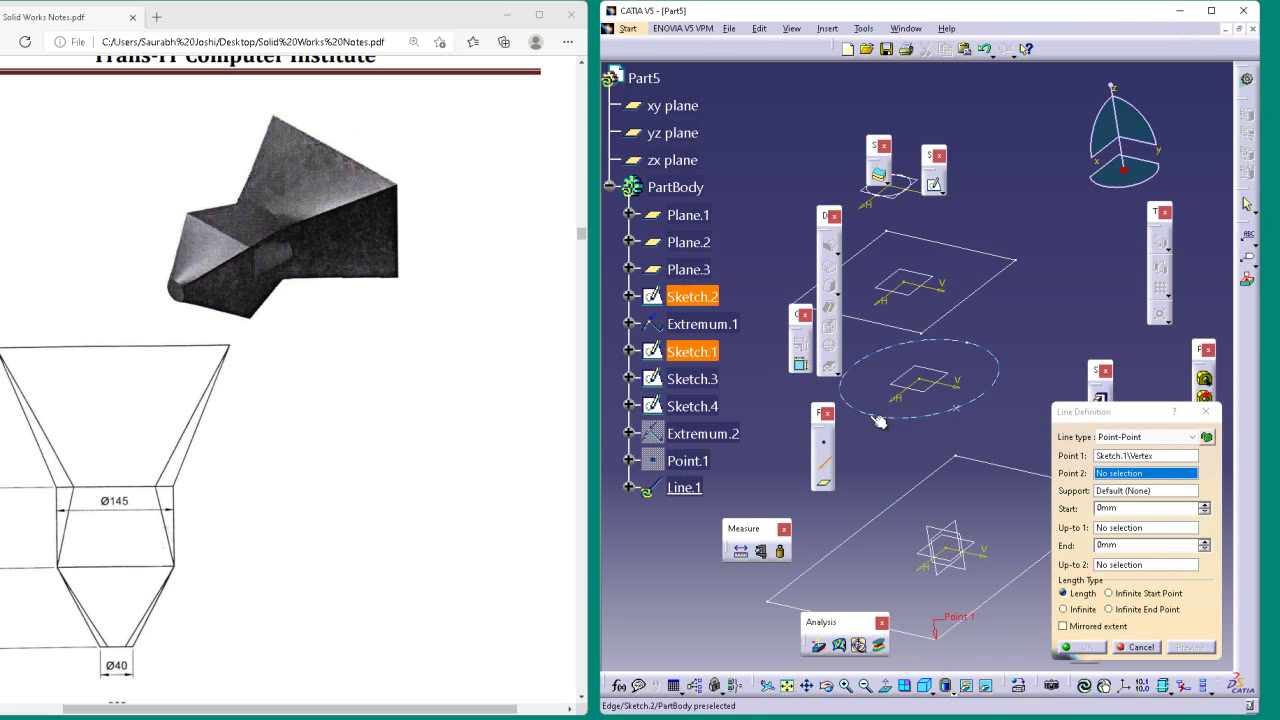
{"action": "left_click", "coordinate": [1143, 473]}
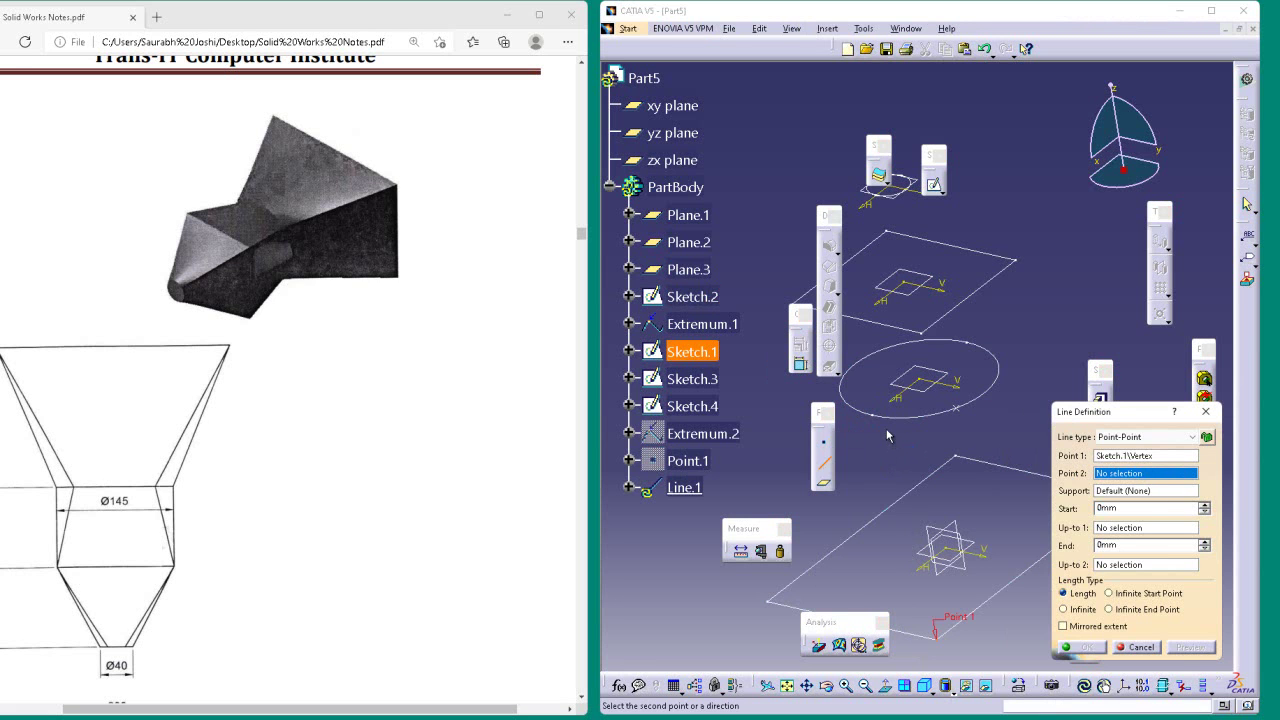
{"action": "left_click", "coordinate": [1205, 411]}
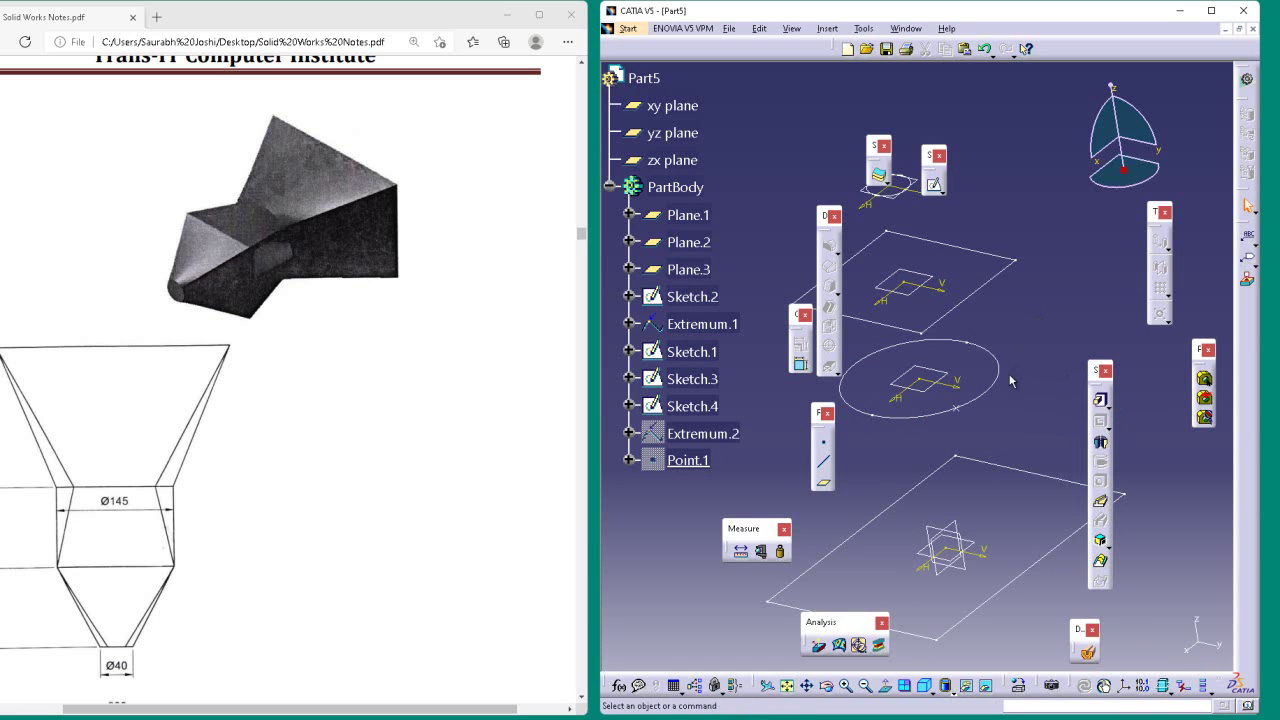
- Open the 145 mm circle sketch, Sketch.2, for editing
{"action": "left_click", "coordinate": [679, 297]}
{"action": "right_click", "coordinate": [679, 297]}
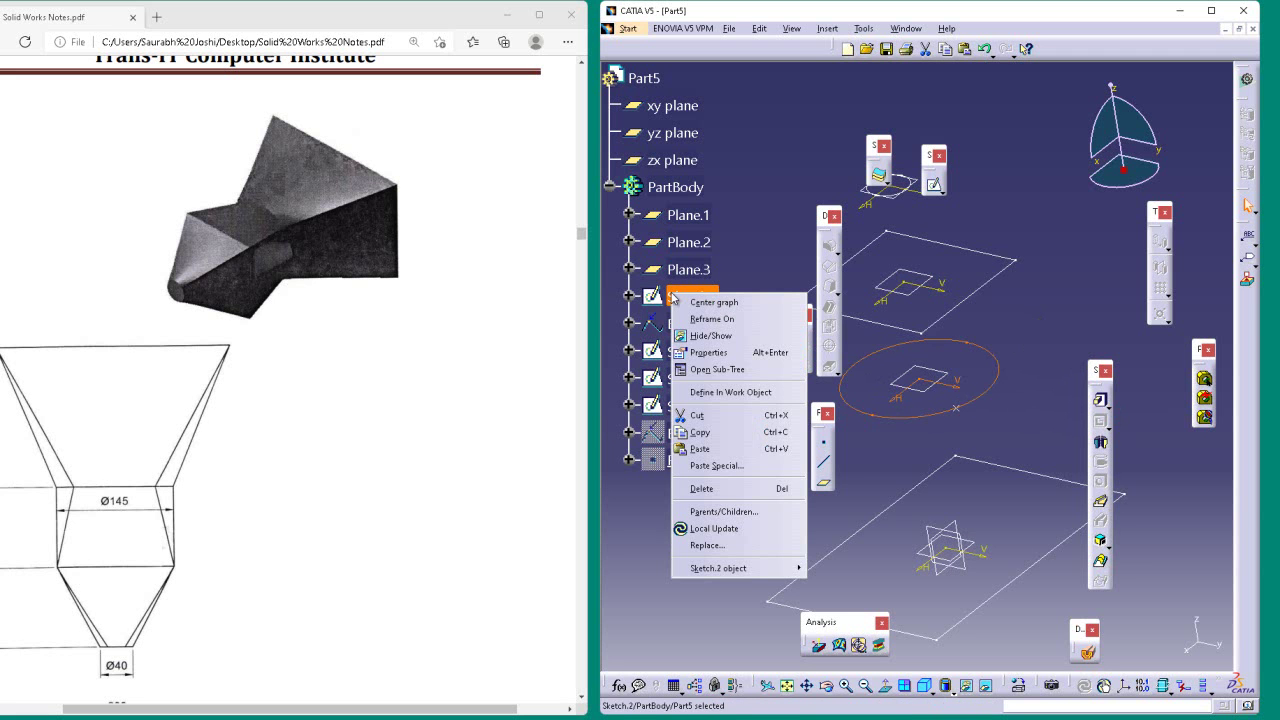
{"action": "mouse_move", "coordinate": [780, 568]}
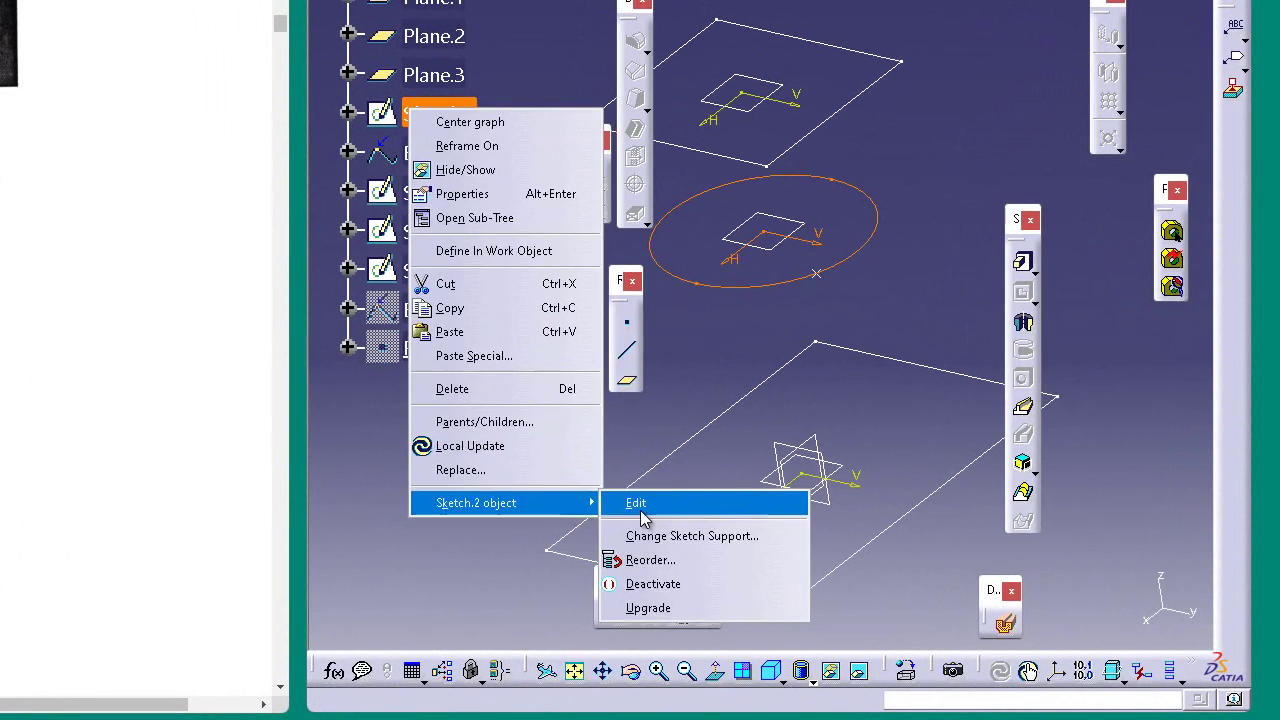
{"action": "left_click", "coordinate": [640, 506]}
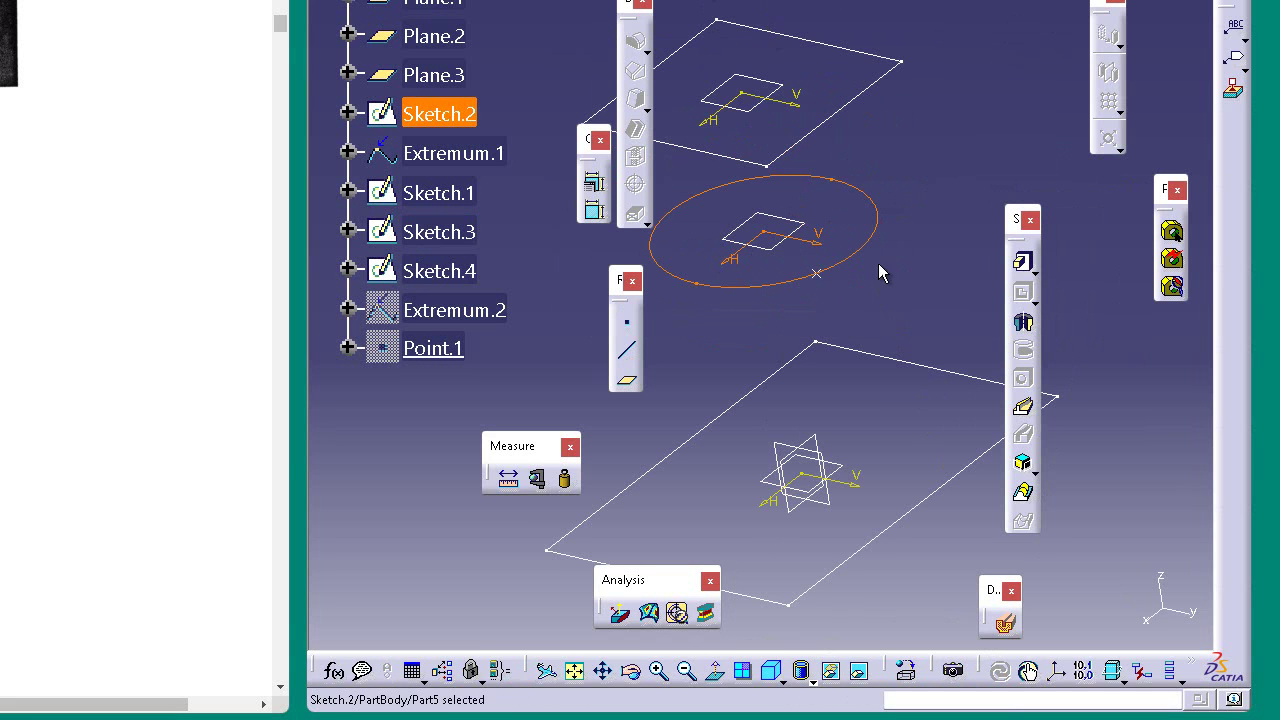
{"action": "double_click", "coordinate": [885, 235]}
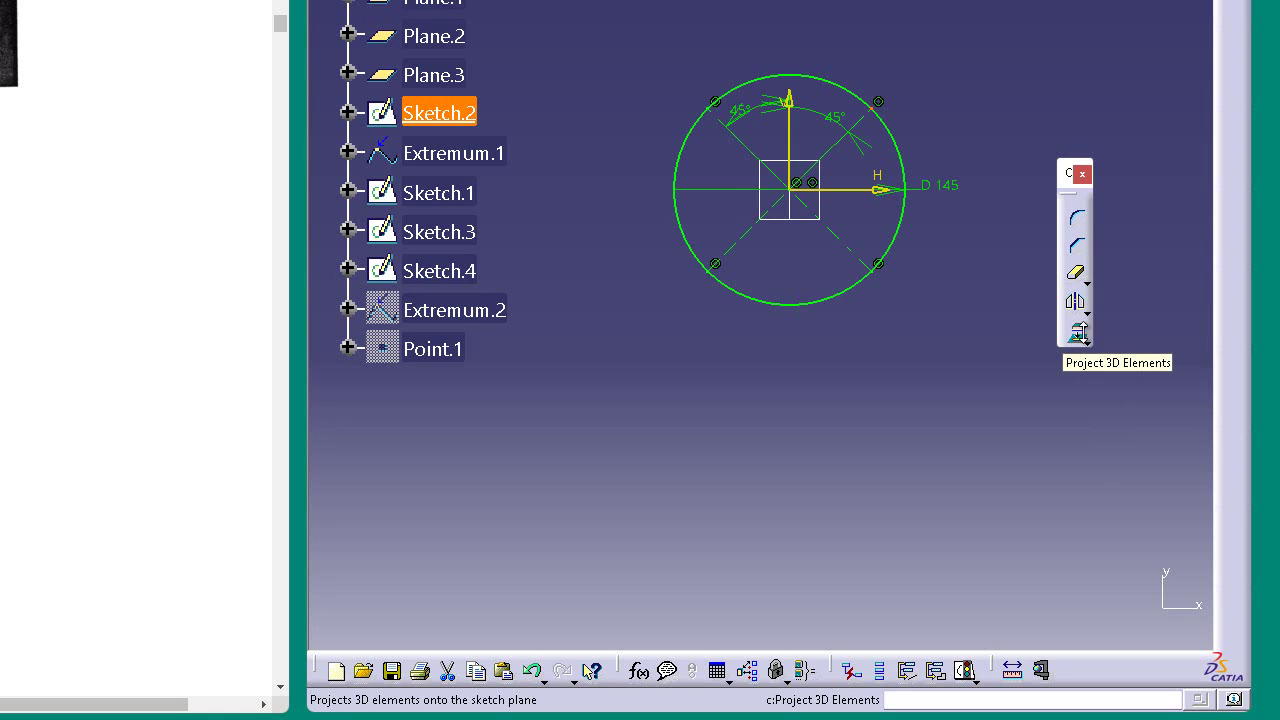
- Try to project the end points of the diagonal axes onto the sketch plane with Project 3D Elements, and exit the sketch
{"action": "left_click", "coordinate": [1081, 334]}
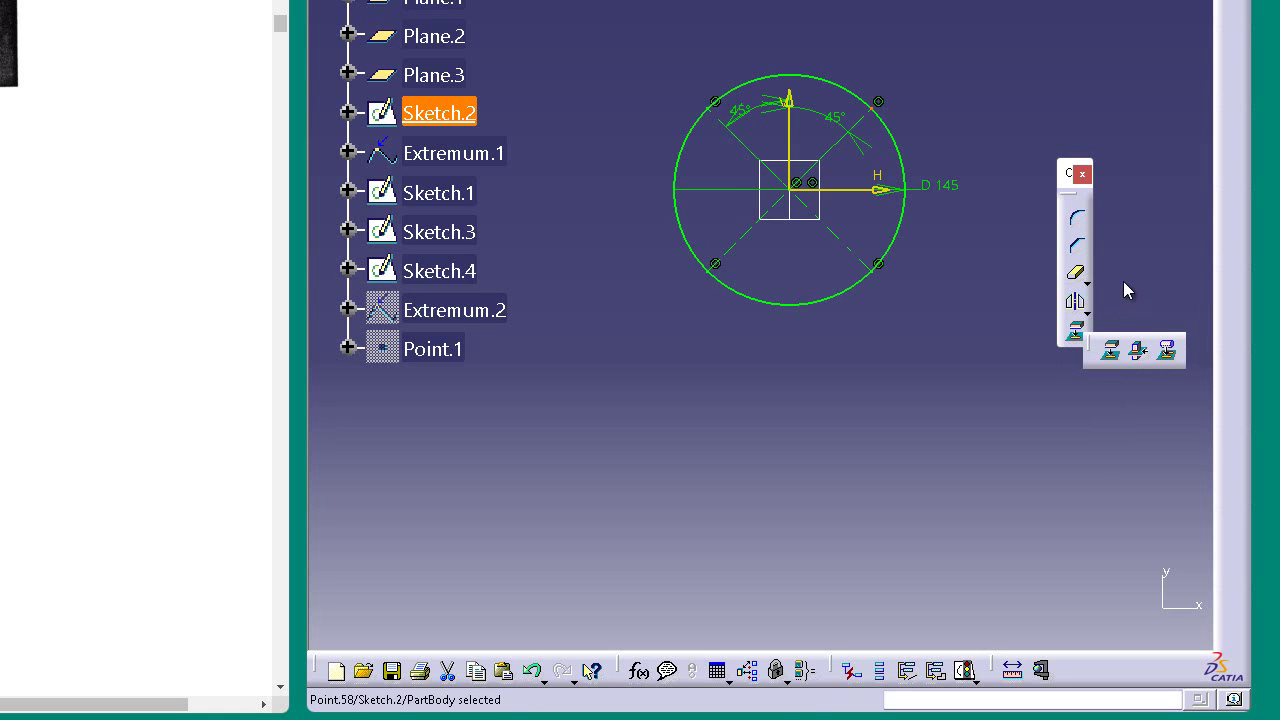
{"action": "left_click", "coordinate": [1120, 352]}
{"action": "left_click", "coordinate": [906, 281]}
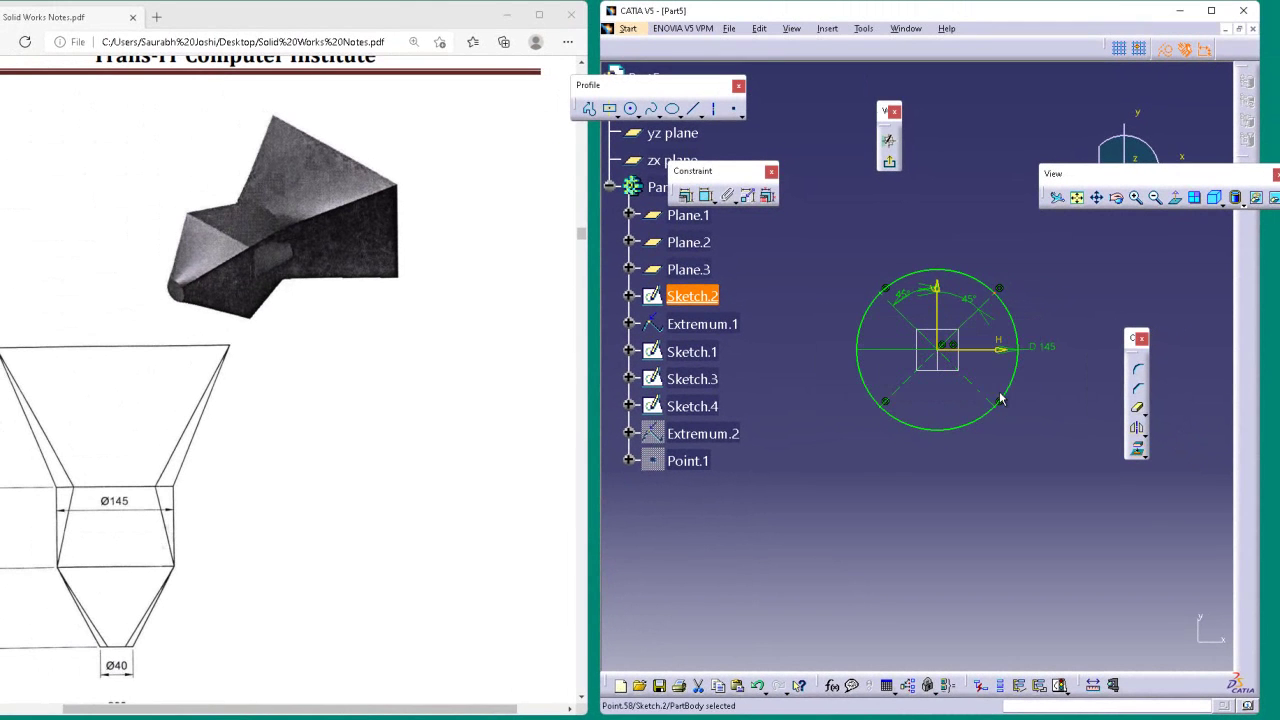
{"action": "left_click", "coordinate": [998, 290]}
{"action": "left_click", "coordinate": [1145, 455]}
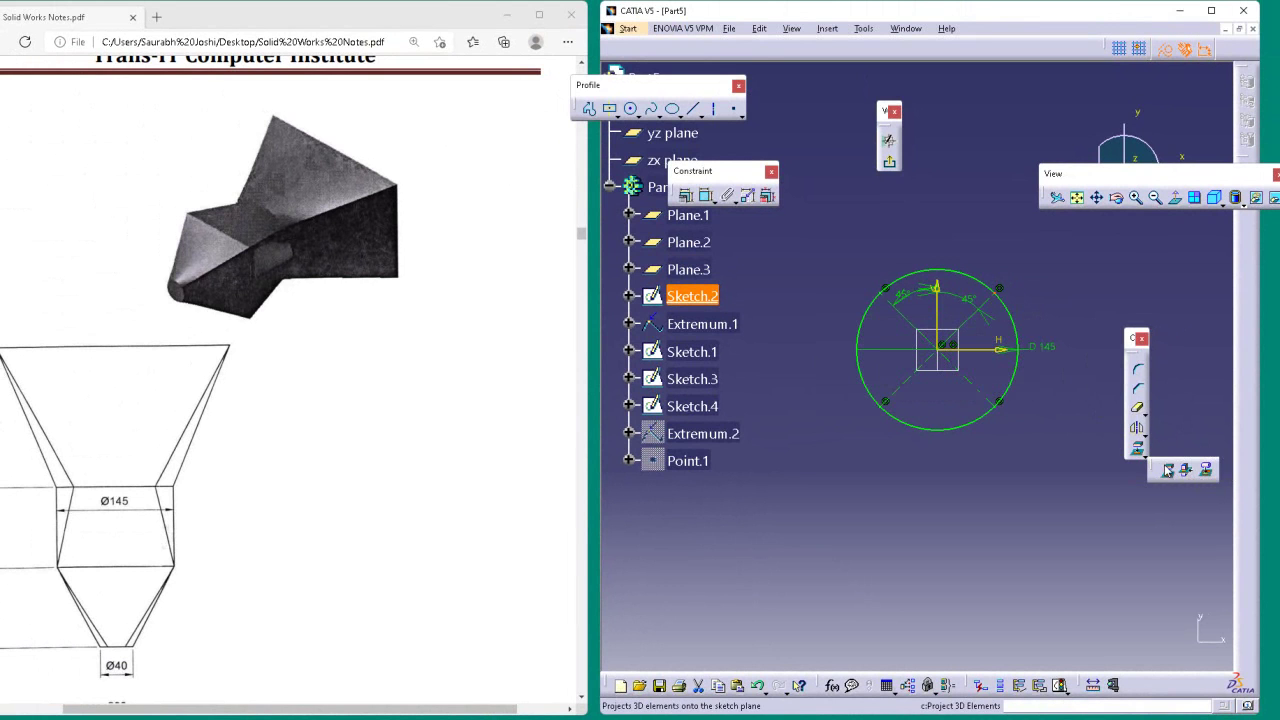
{"action": "left_click", "coordinate": [1168, 470]}
{"action": "left_click", "coordinate": [1014, 392]}
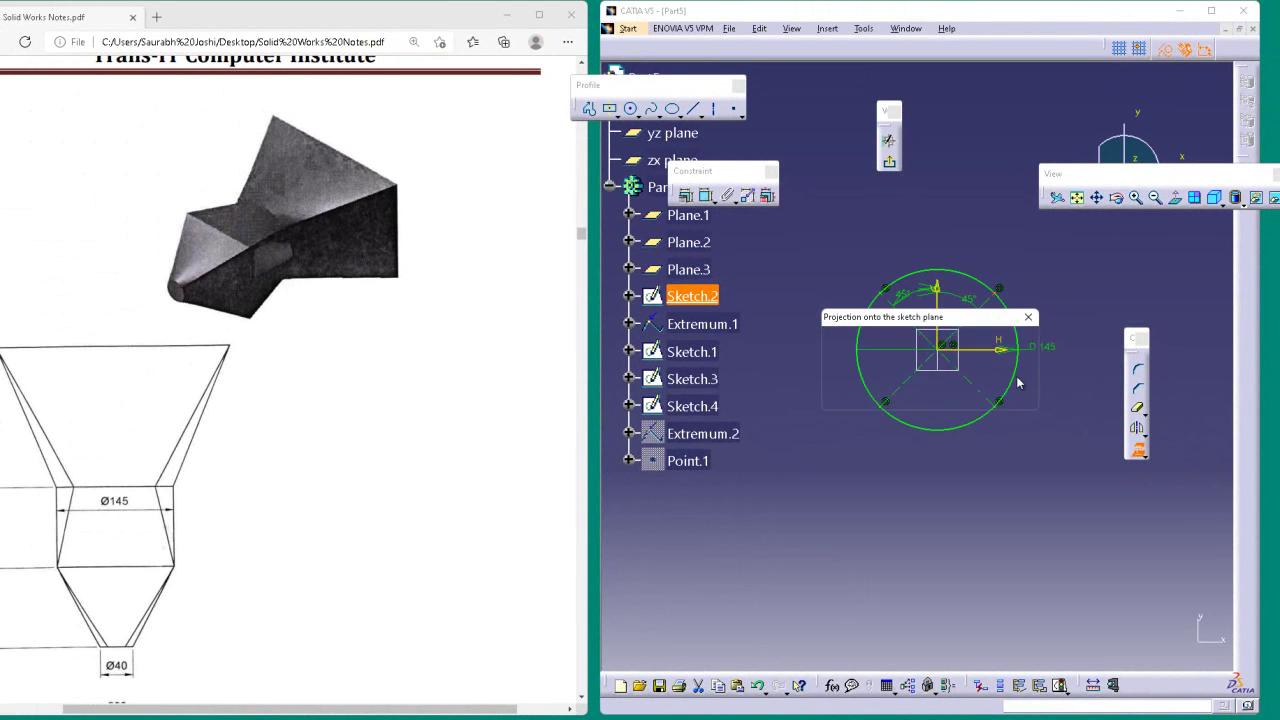
{"action": "left_click", "coordinate": [1014, 392]}
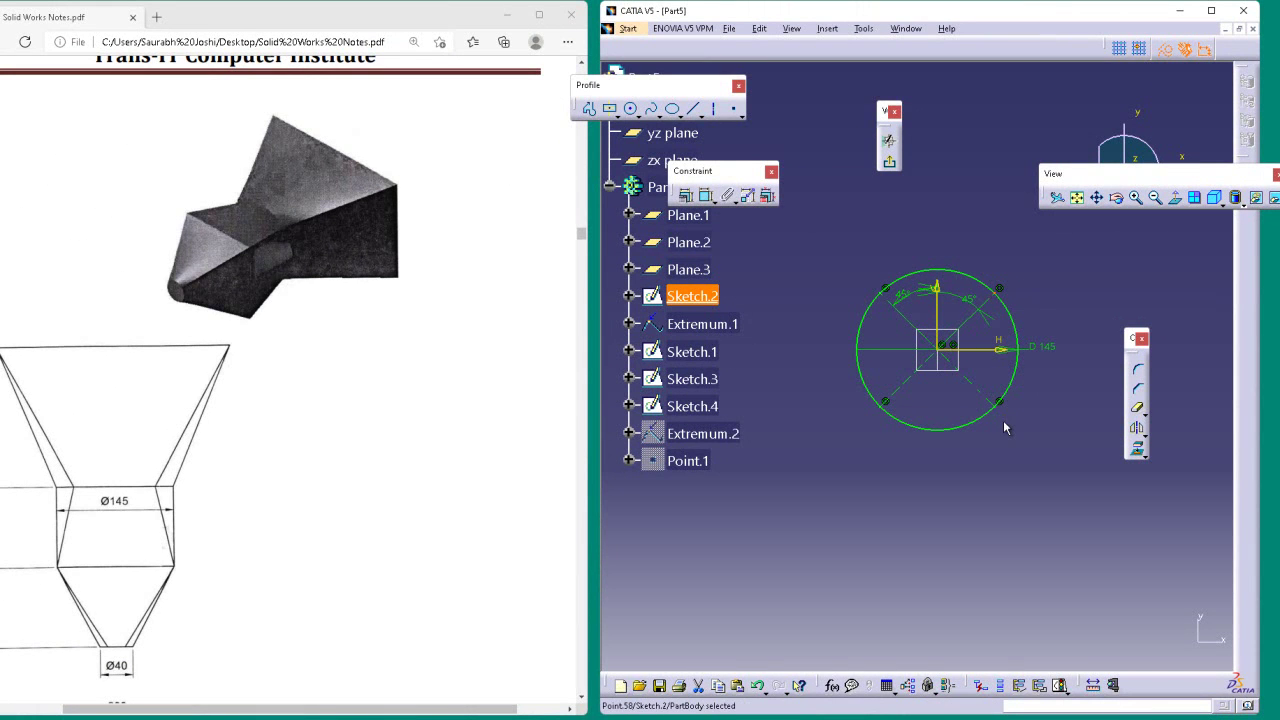
{"action": "left_click", "coordinate": [1138, 452]}
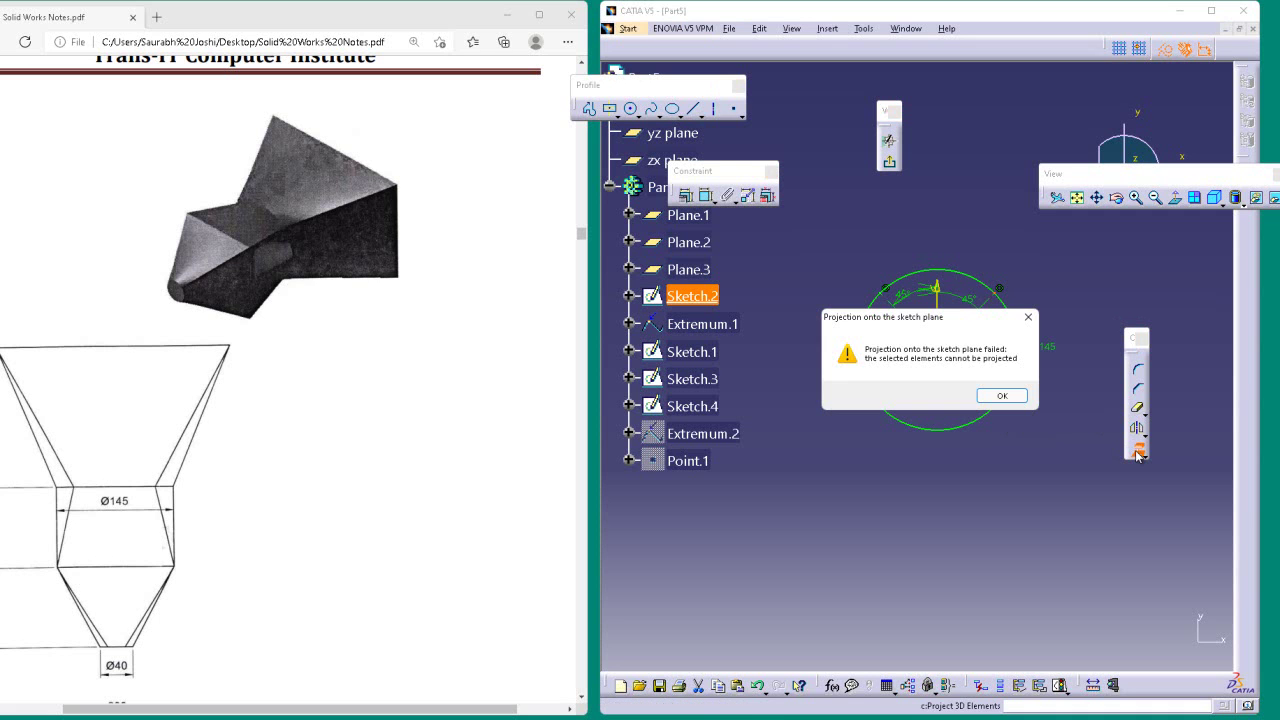
{"action": "left_click", "coordinate": [1004, 392]}
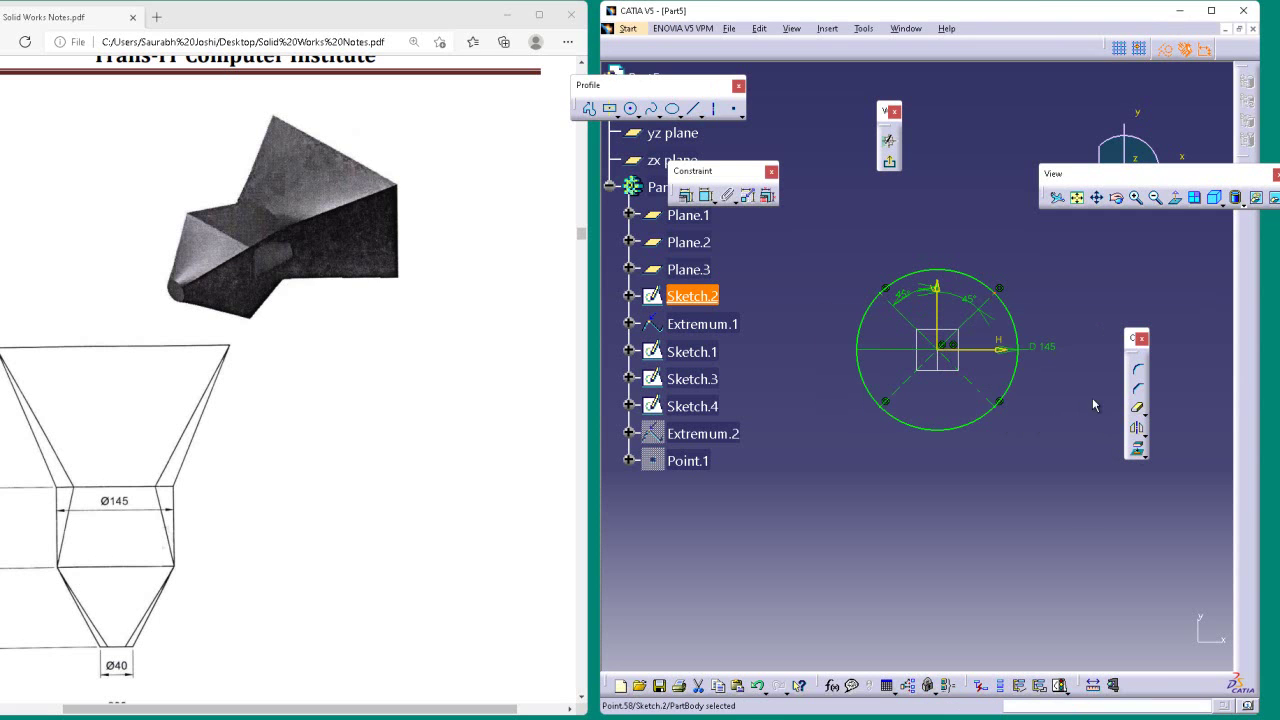
{"action": "left_click", "coordinate": [889, 161]}
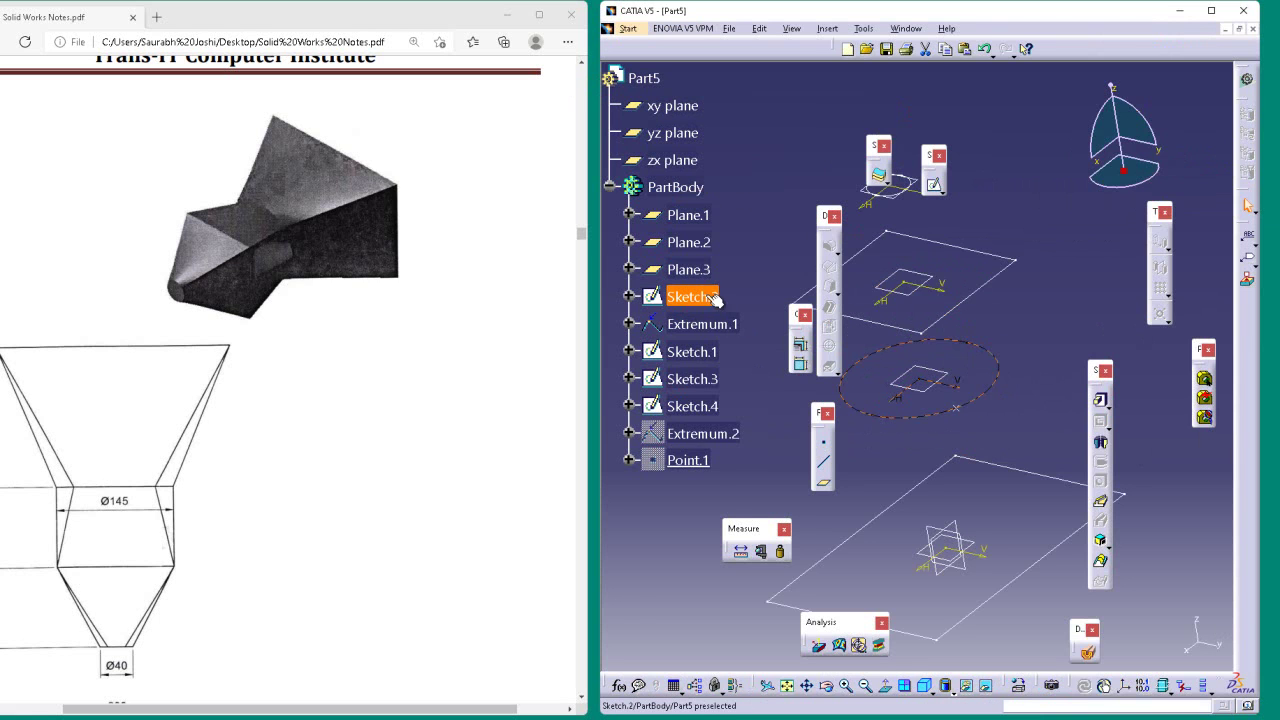
- Reopen Sketch.2, the sketch with the 145 mm circle, for editing
{"action": "left_click", "coordinate": [628, 297]}
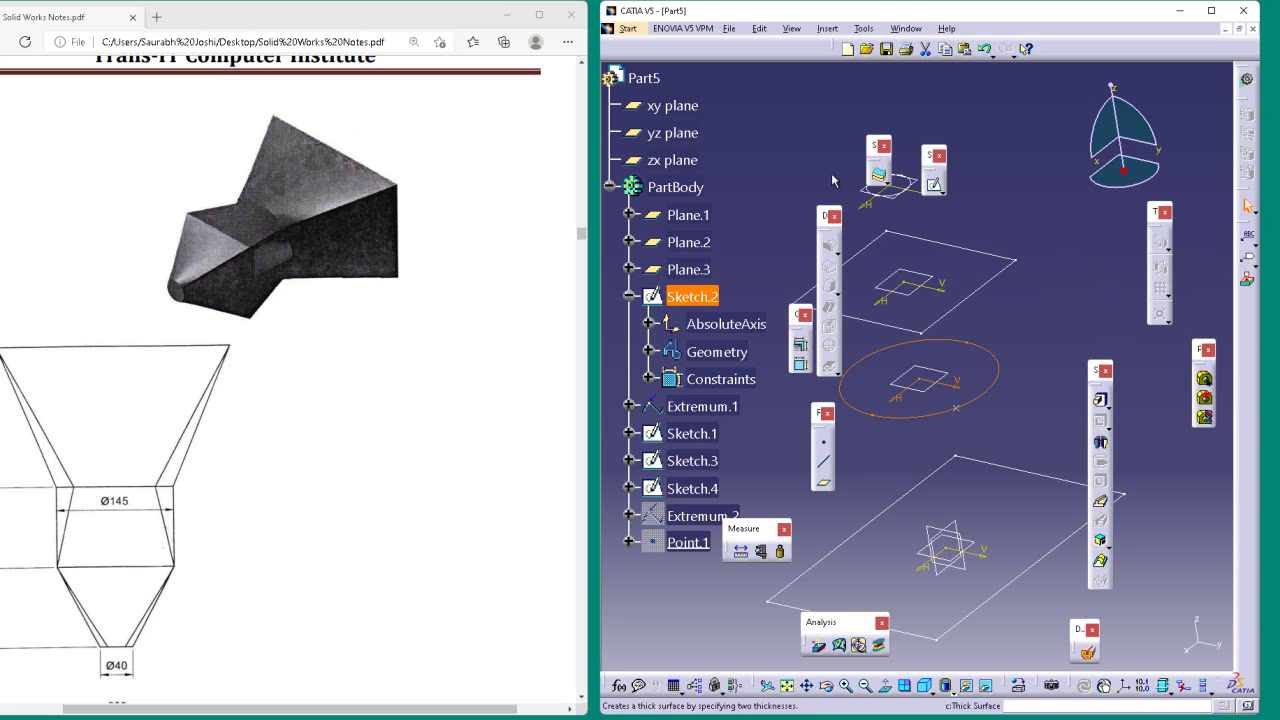
{"action": "left_click", "coordinate": [630, 296]}
{"action": "right_click", "coordinate": [701, 300]}
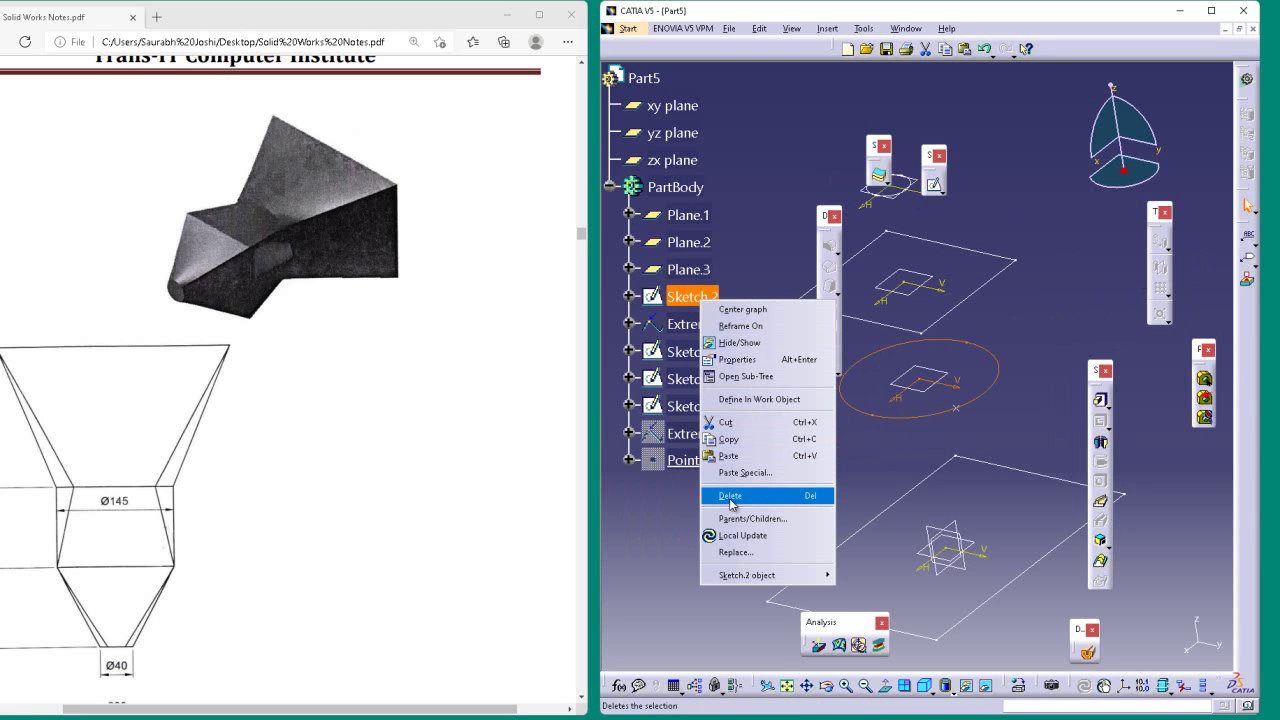
{"action": "mouse_move", "coordinate": [785, 576]}
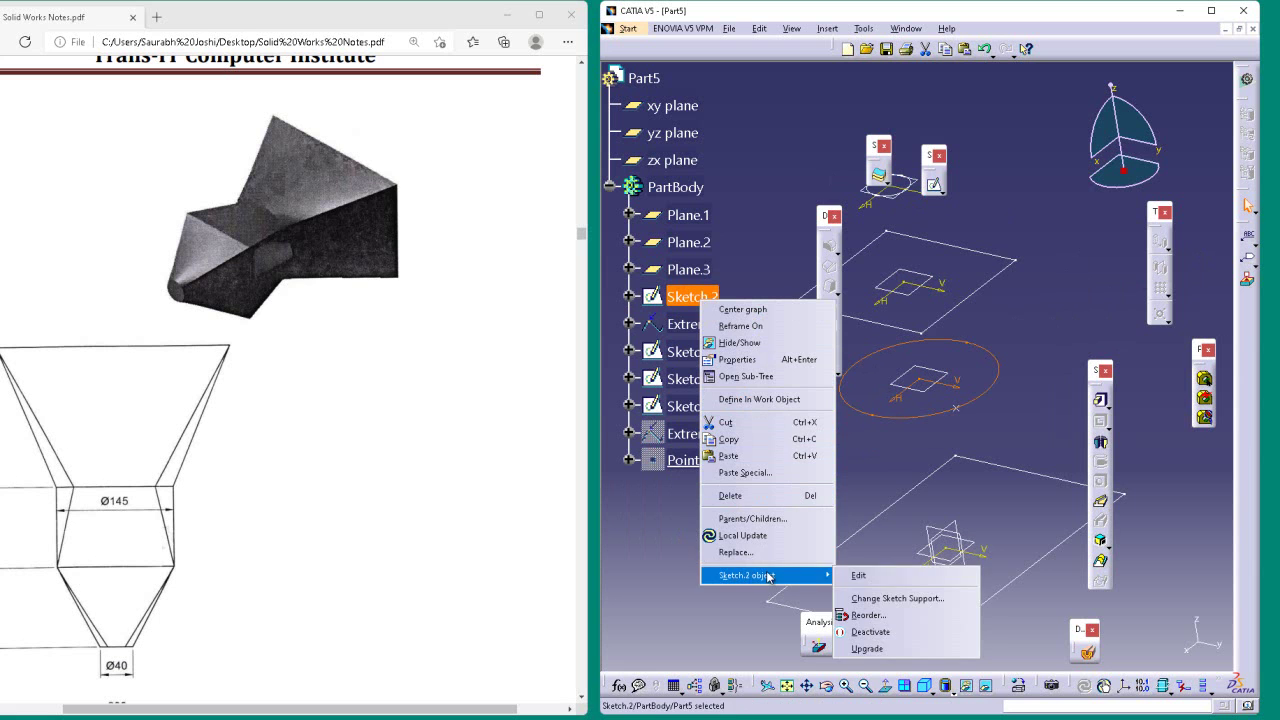
{"action": "left_click", "coordinate": [883, 589]}
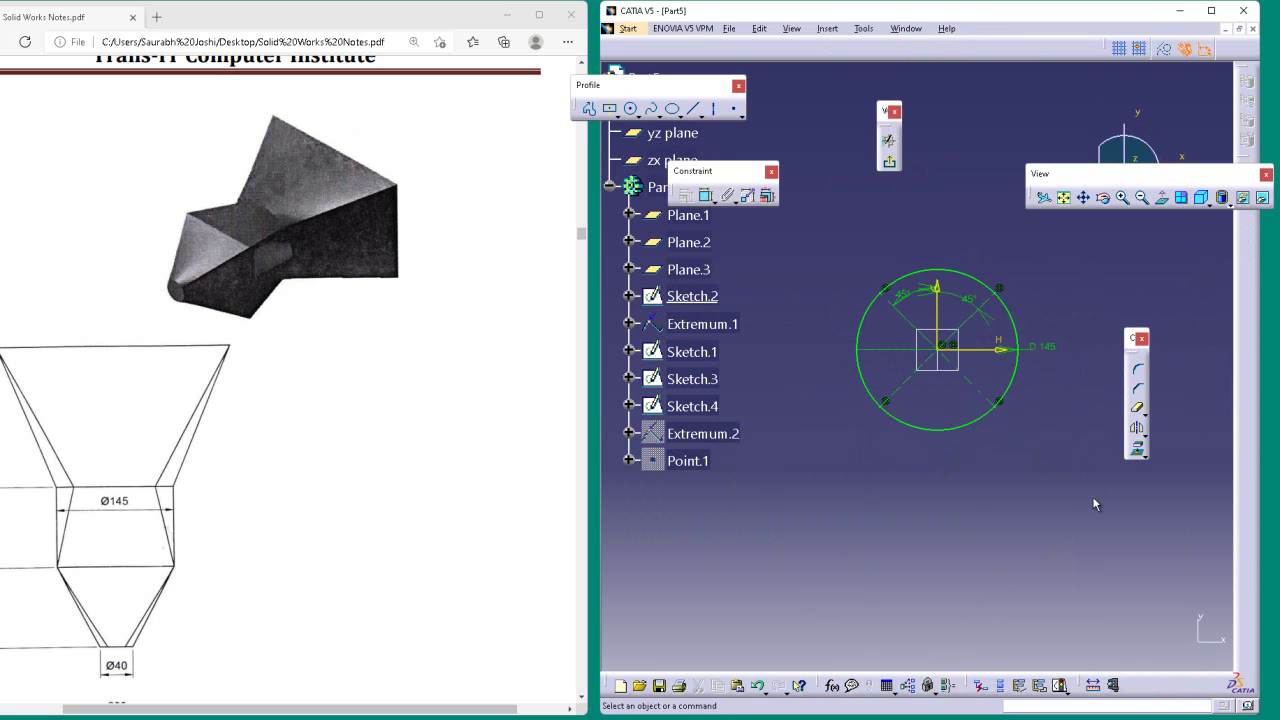
- Place points where the two diagonal axes meet the circle at its upper right and upper left
{"action": "left_click", "coordinate": [736, 110]}
{"action": "left_click", "coordinate": [738, 112]}
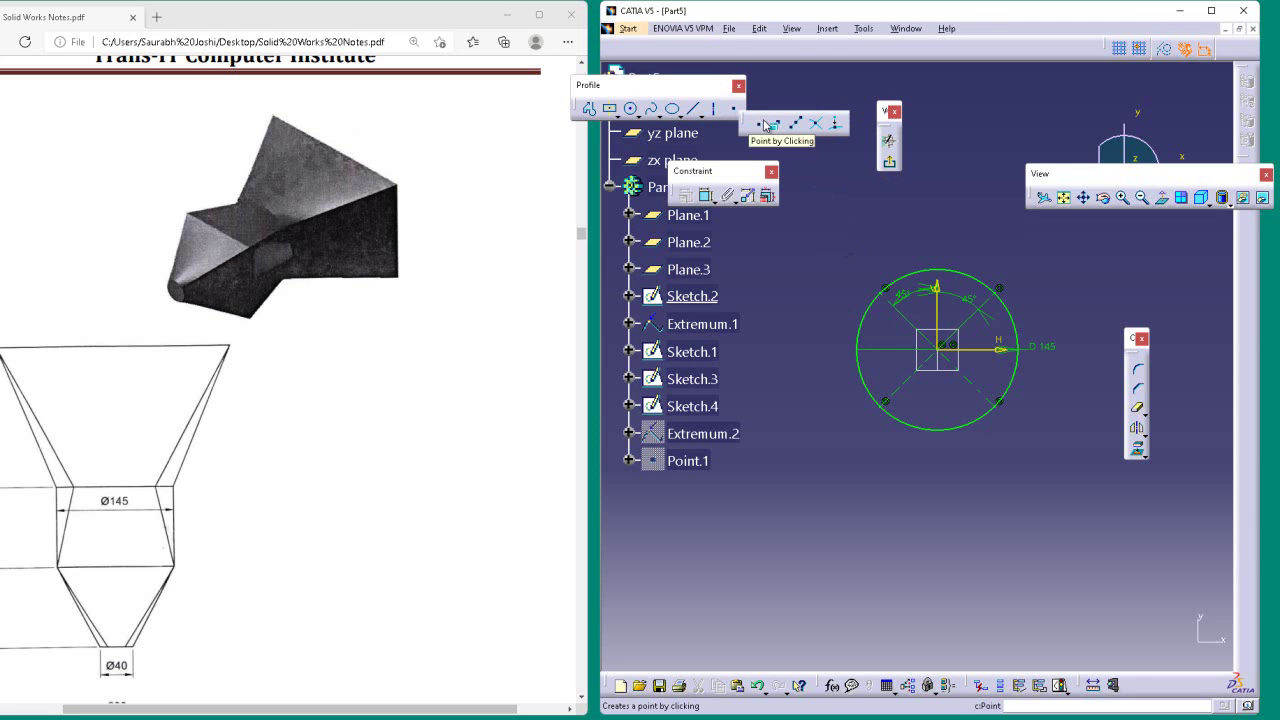
{"action": "left_click", "coordinate": [763, 126]}
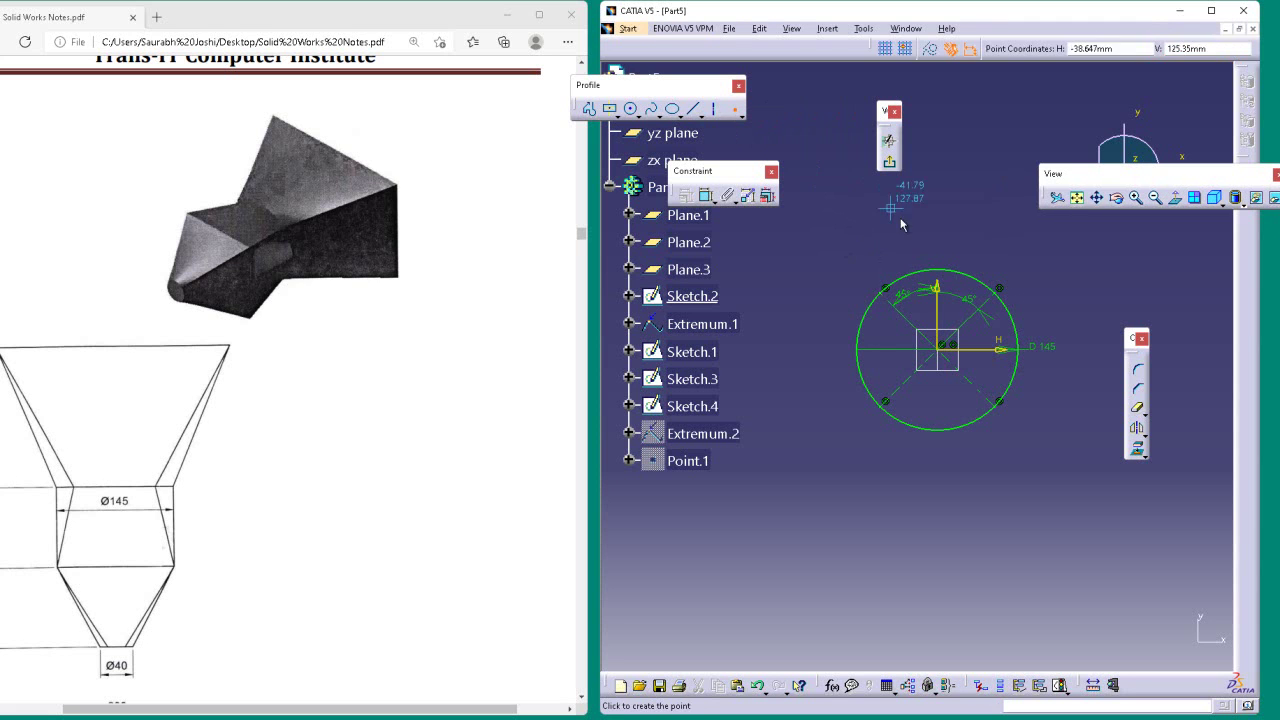
{"action": "left_click", "coordinate": [998, 289]}
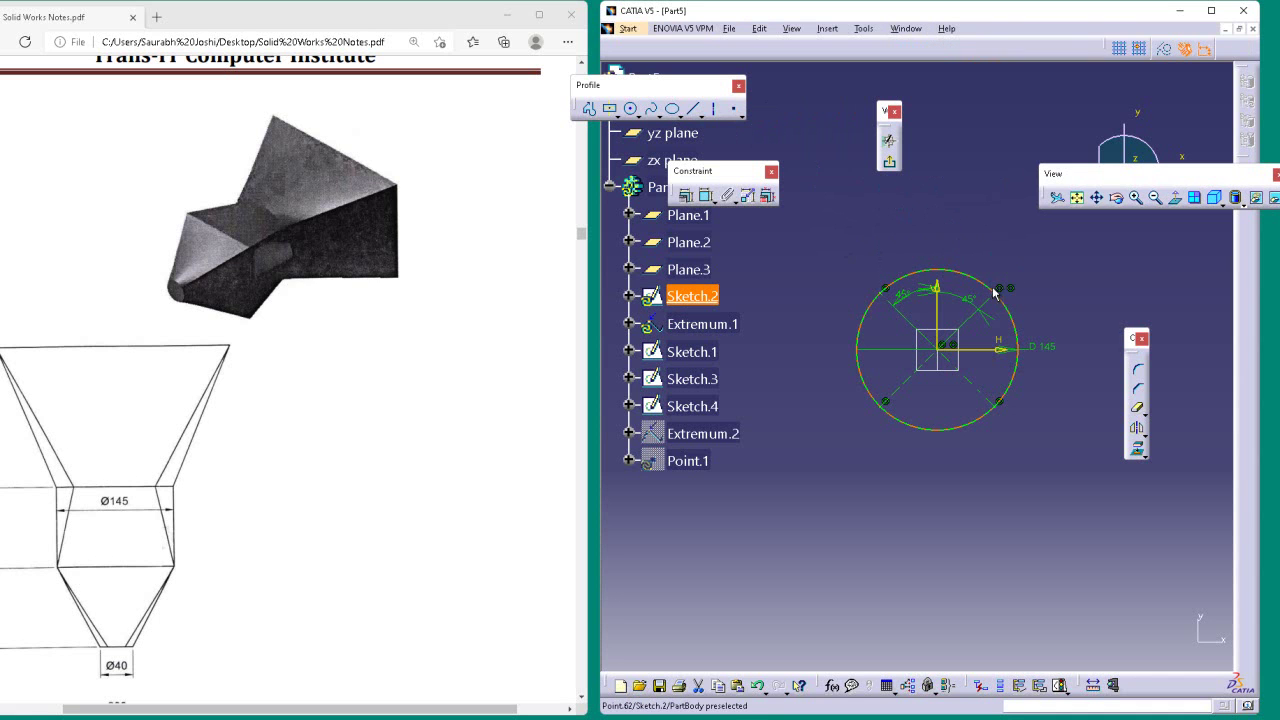
{"action": "left_click", "coordinate": [734, 109]}
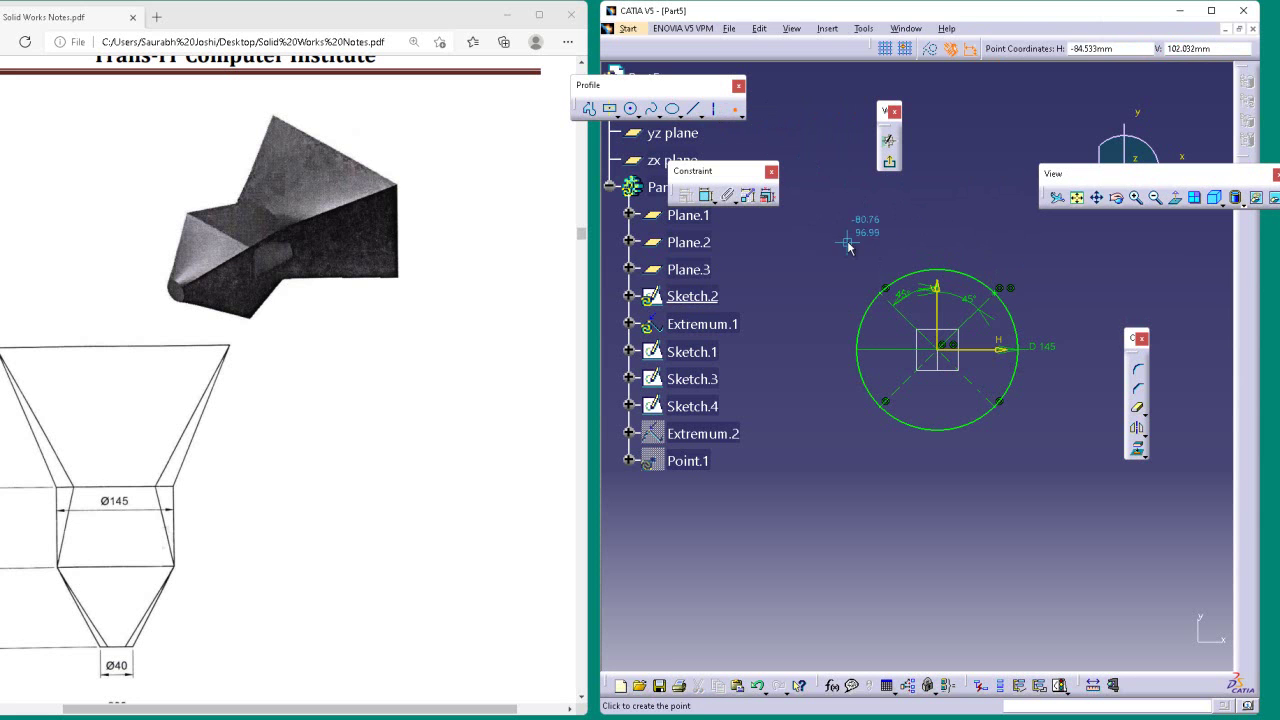
{"action": "left_click", "coordinate": [885, 290]}
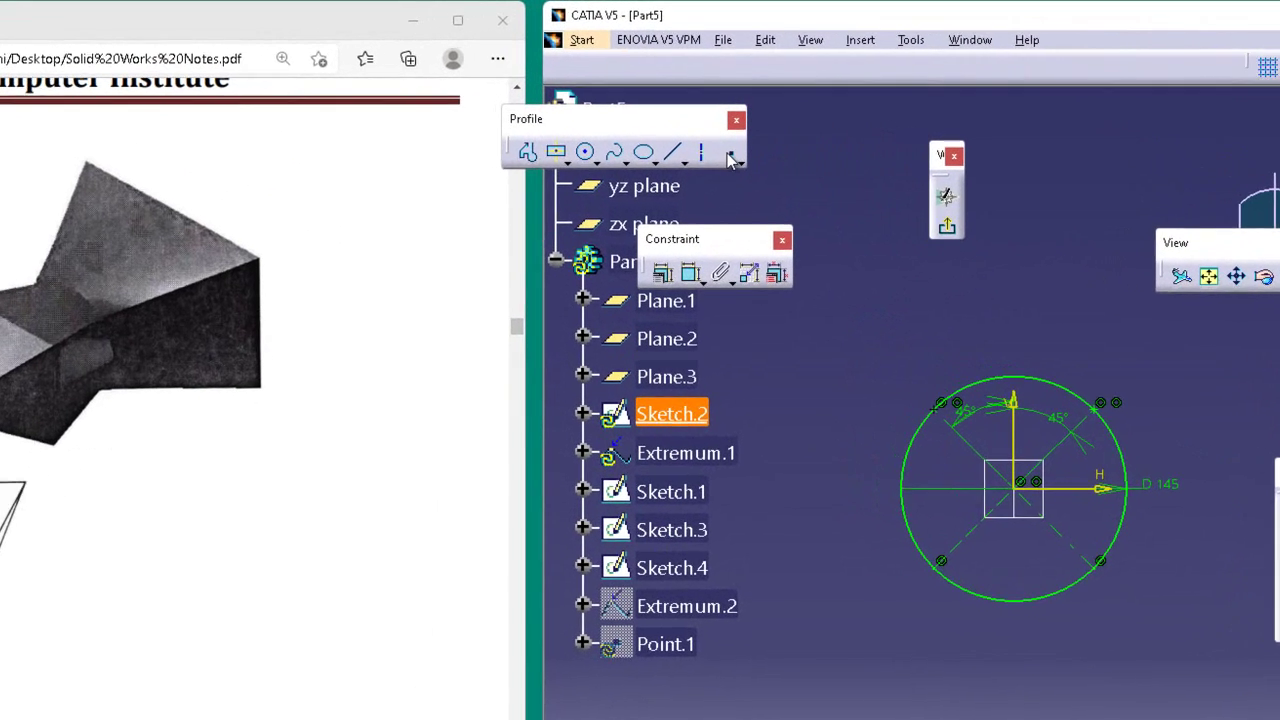
- Place points where the diagonal axes meet the circle at its lower left and lower right, and exit the sketch
{"action": "left_click", "coordinate": [730, 156]}
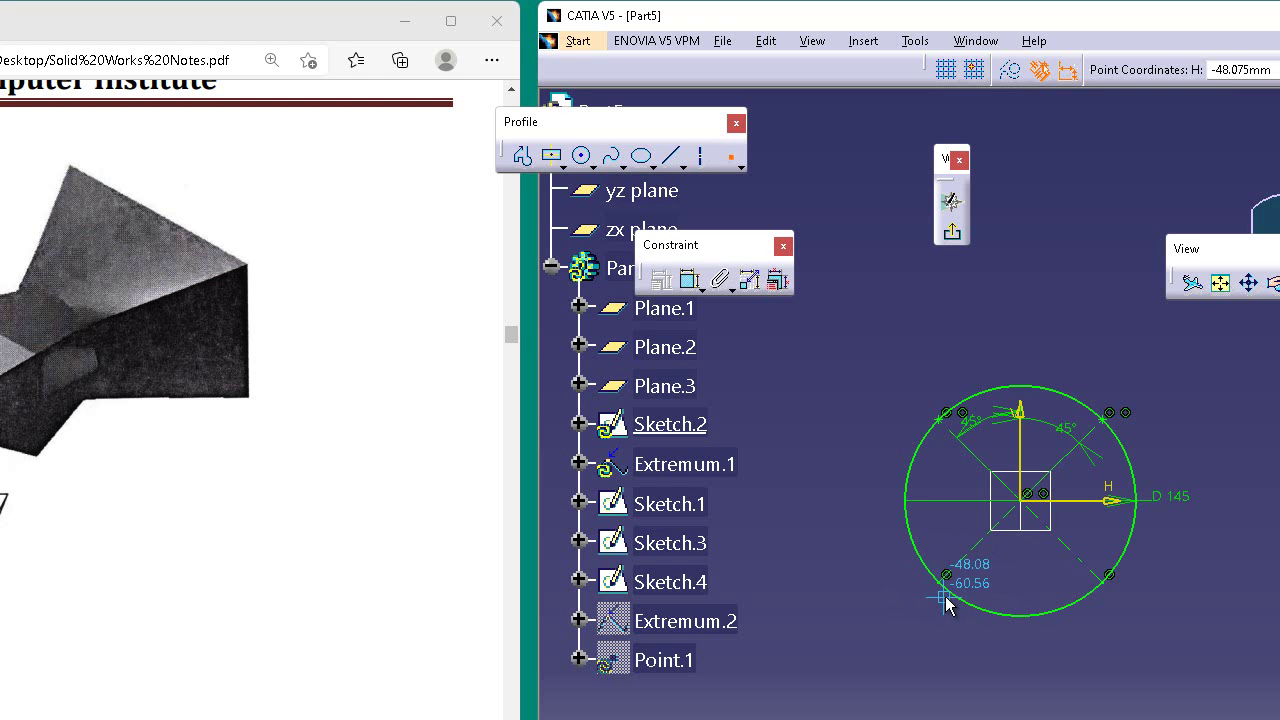
{"action": "left_click", "coordinate": [943, 578]}
{"action": "left_click", "coordinate": [946, 578]}
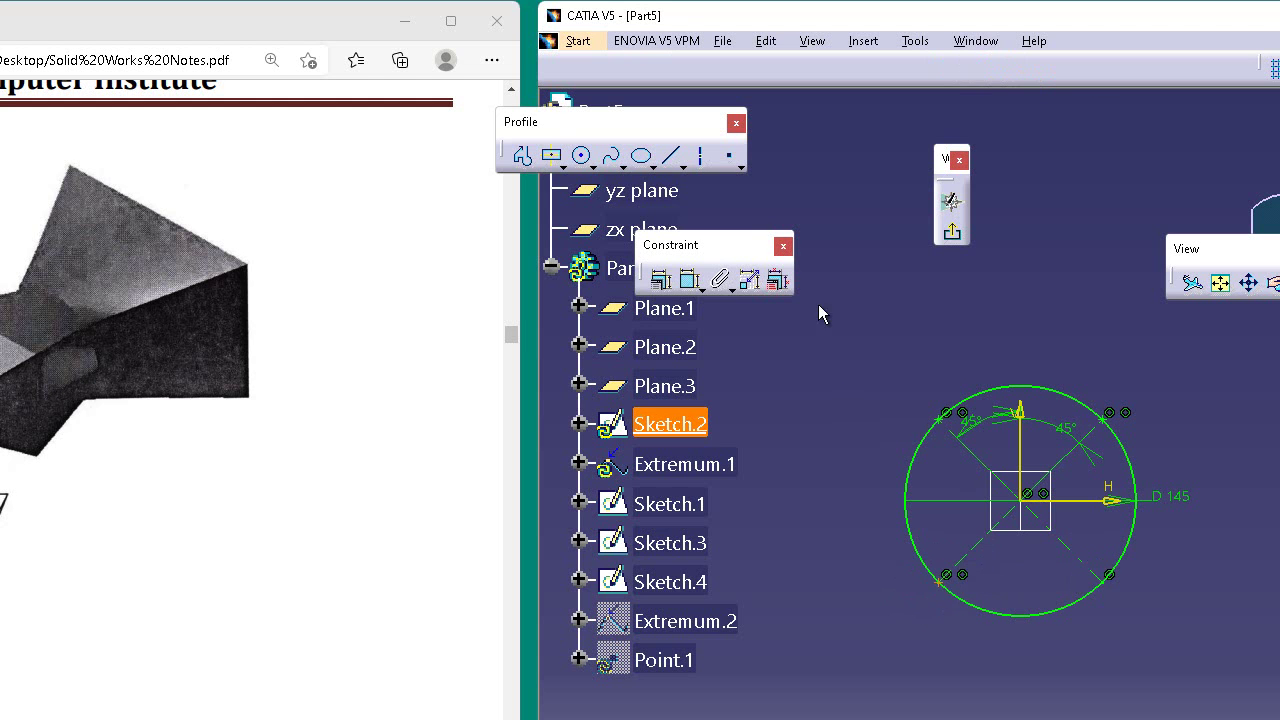
{"action": "left_click", "coordinate": [728, 165]}
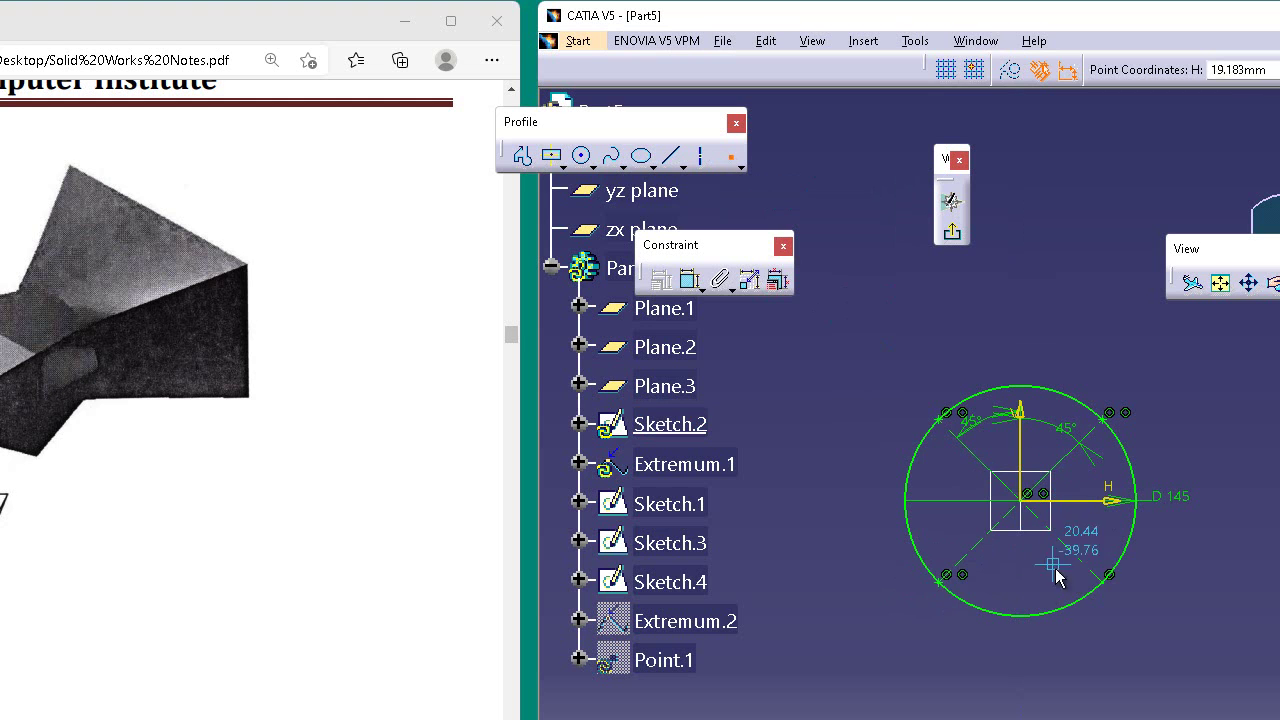
{"action": "left_click", "coordinate": [1106, 580]}
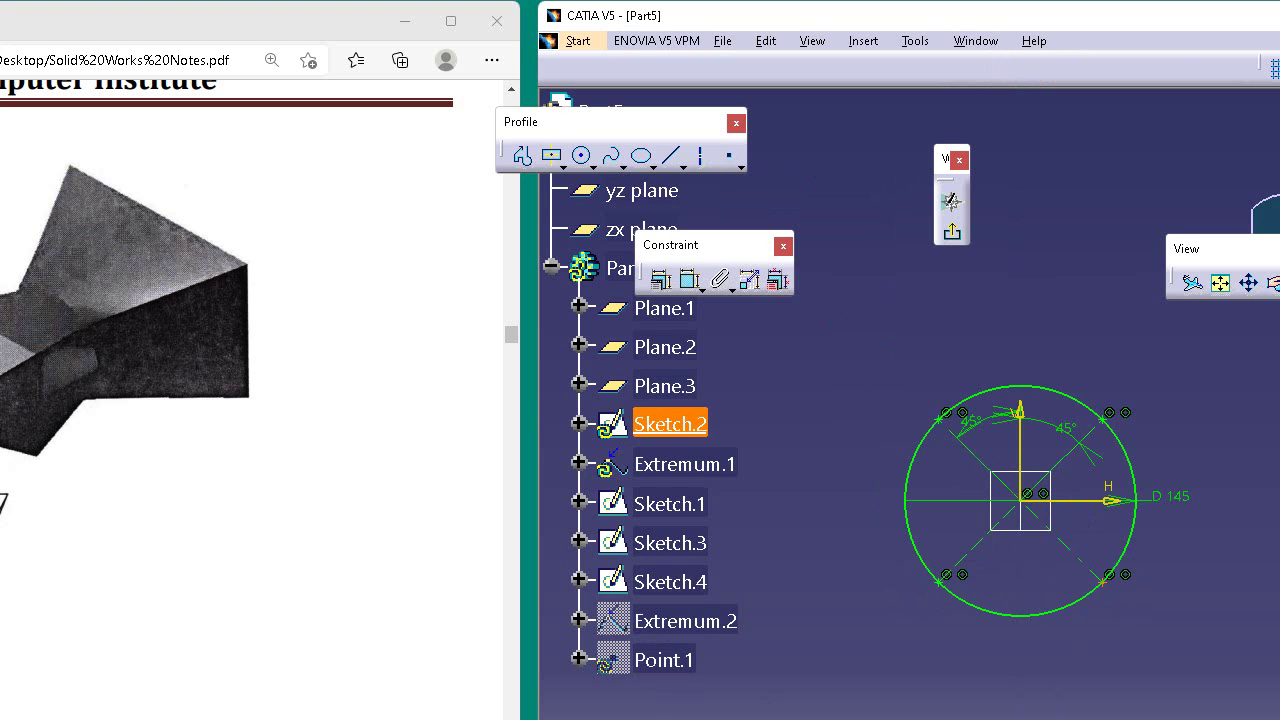
{"action": "left_click", "coordinate": [951, 232]}
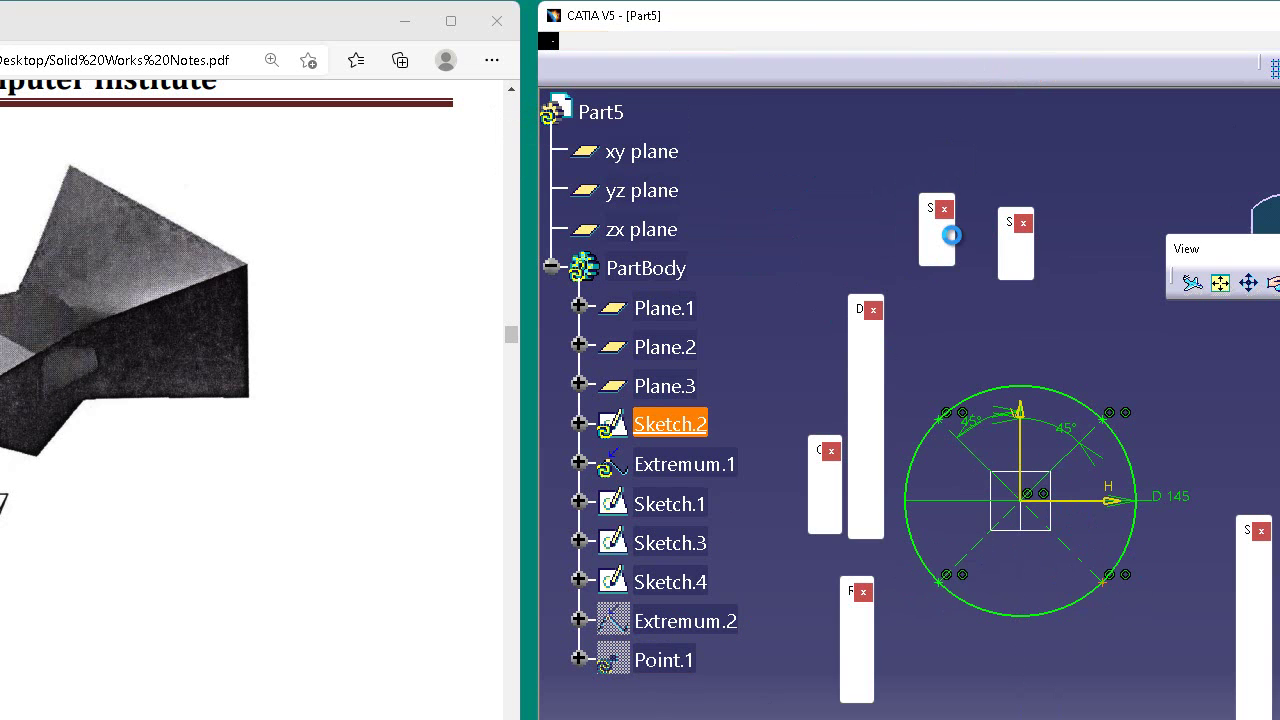
{"action": "left_click", "coordinate": [1214, 436]}
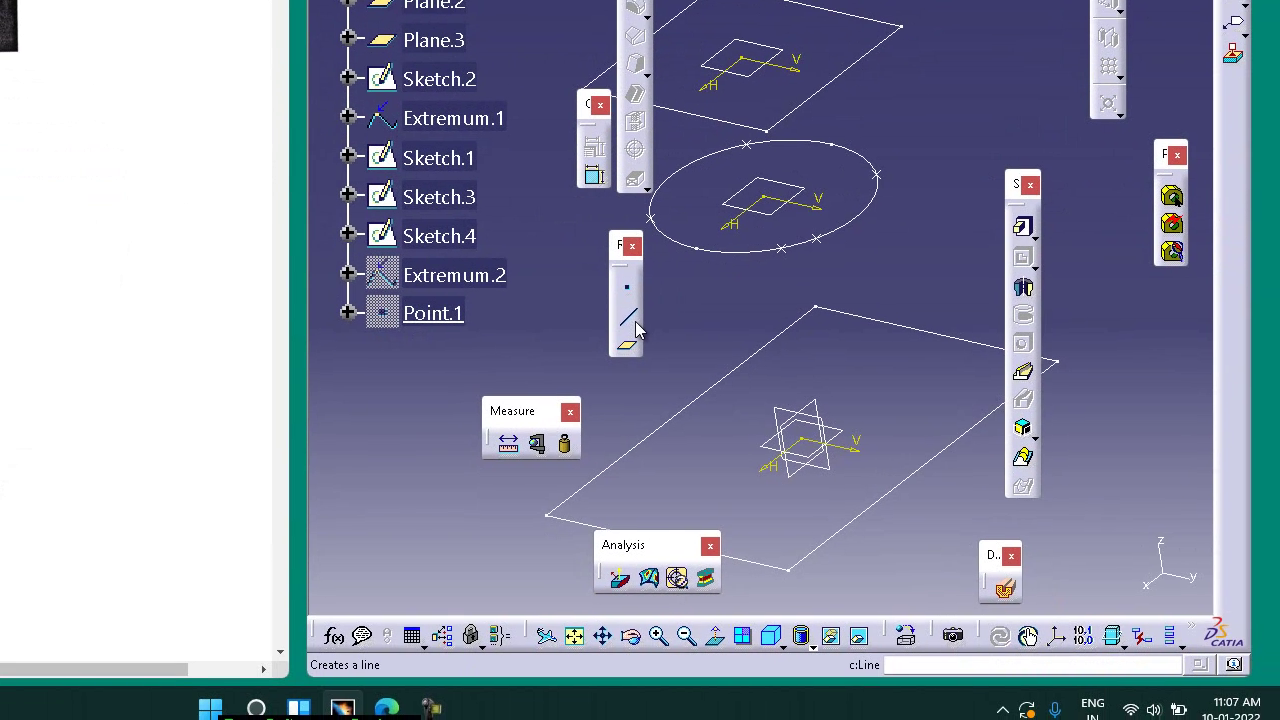
- Create a Point-Point line from the circle's front 45-degree point to the nearest corner of the lower rectangle, Sketch.1
{"action": "left_click", "coordinate": [855, 663]}
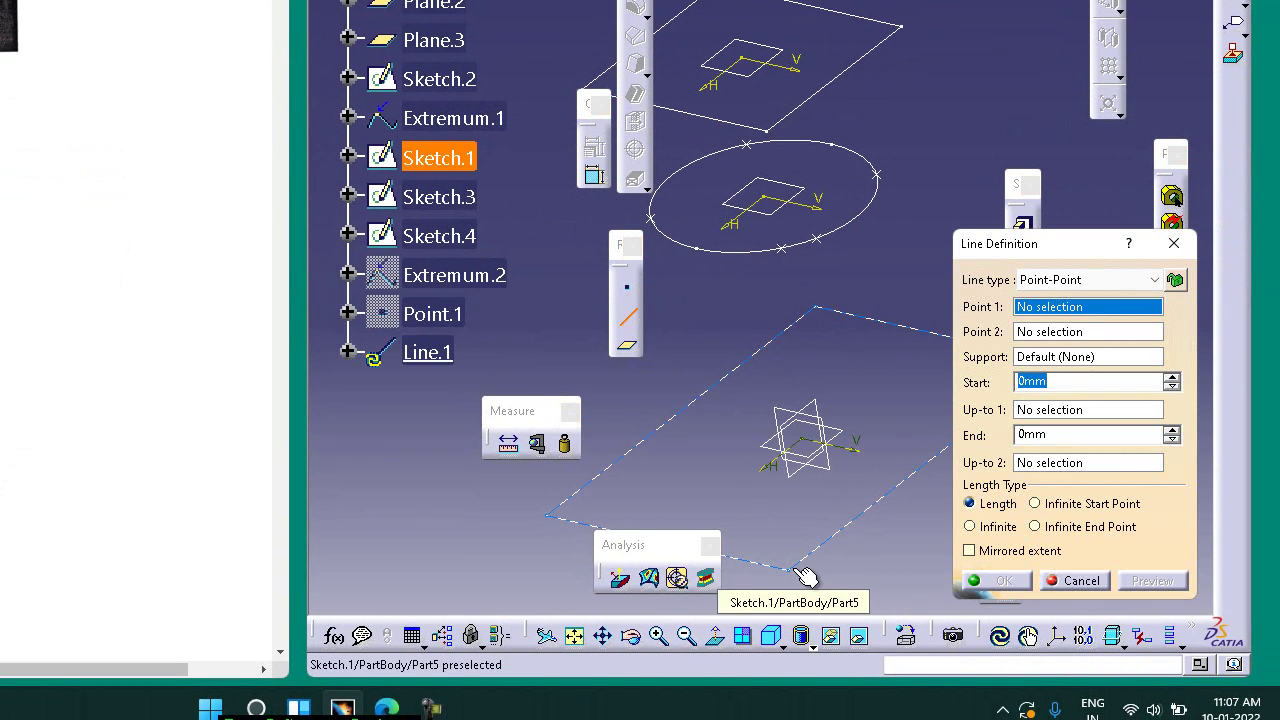
{"action": "left_click", "coordinate": [805, 575]}
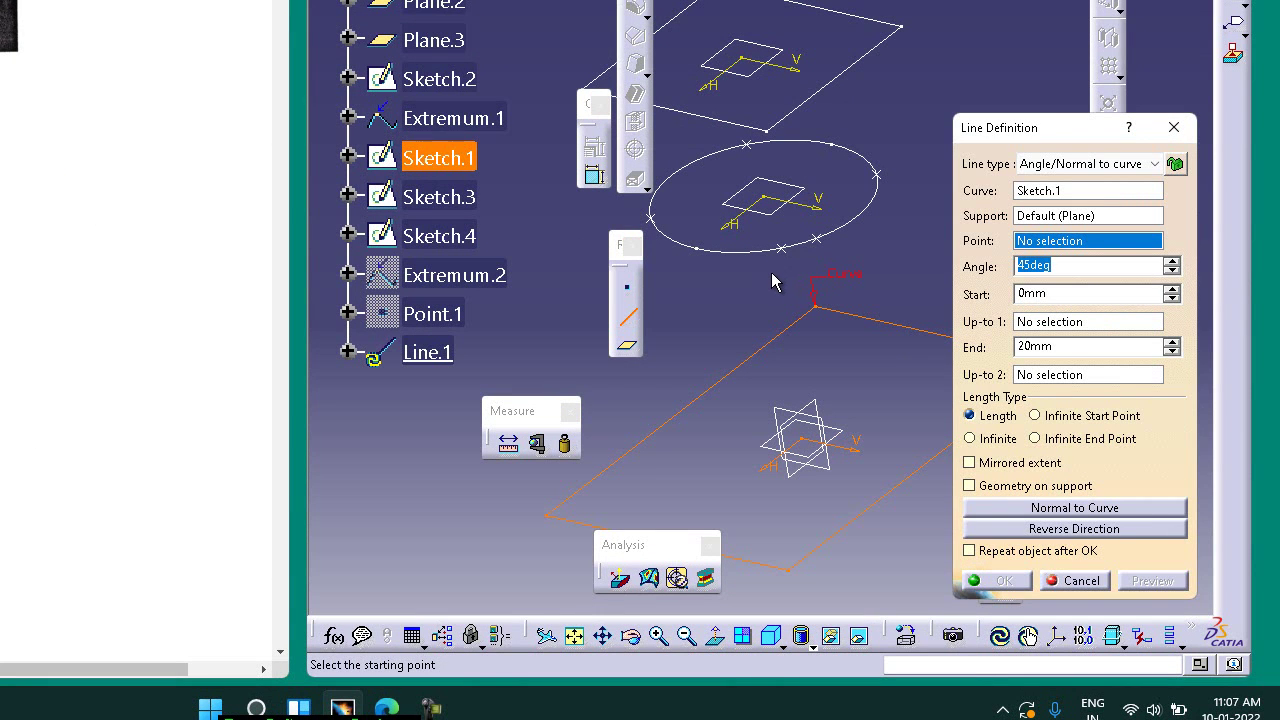
{"action": "left_click", "coordinate": [1133, 165]}
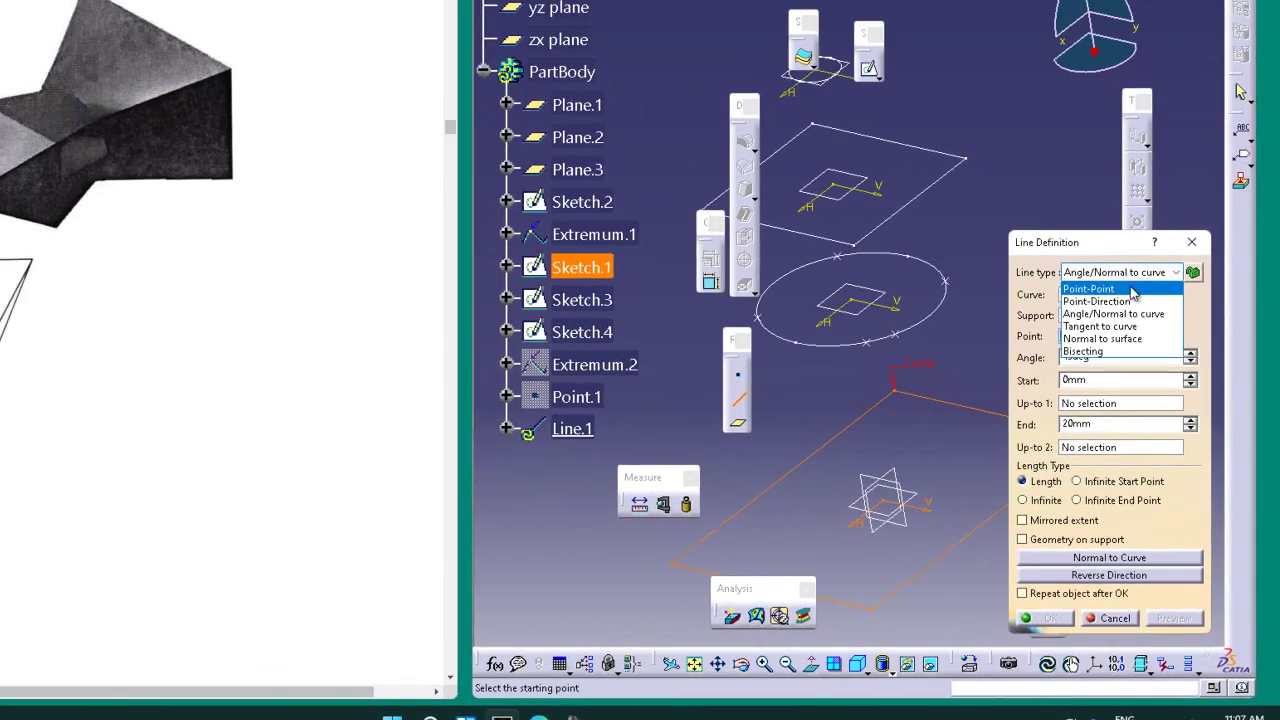
{"action": "left_click", "coordinate": [1050, 185]}
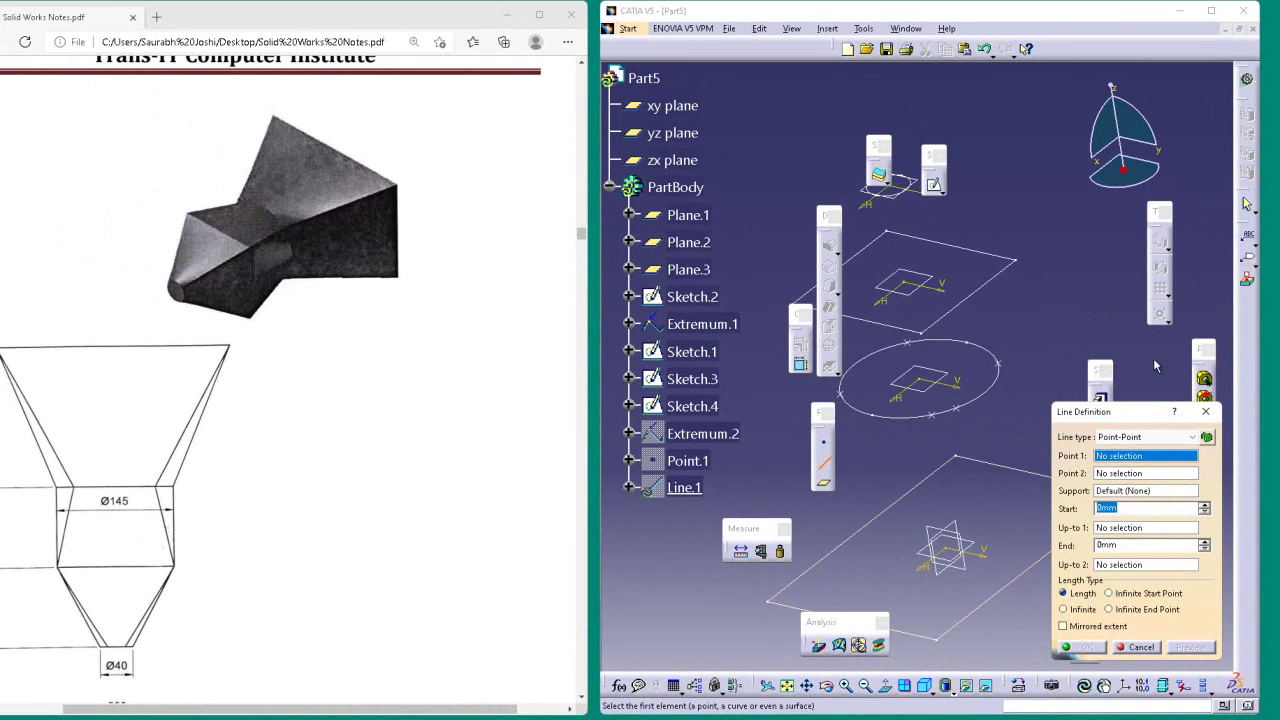
{"action": "left_click", "coordinate": [940, 423]}
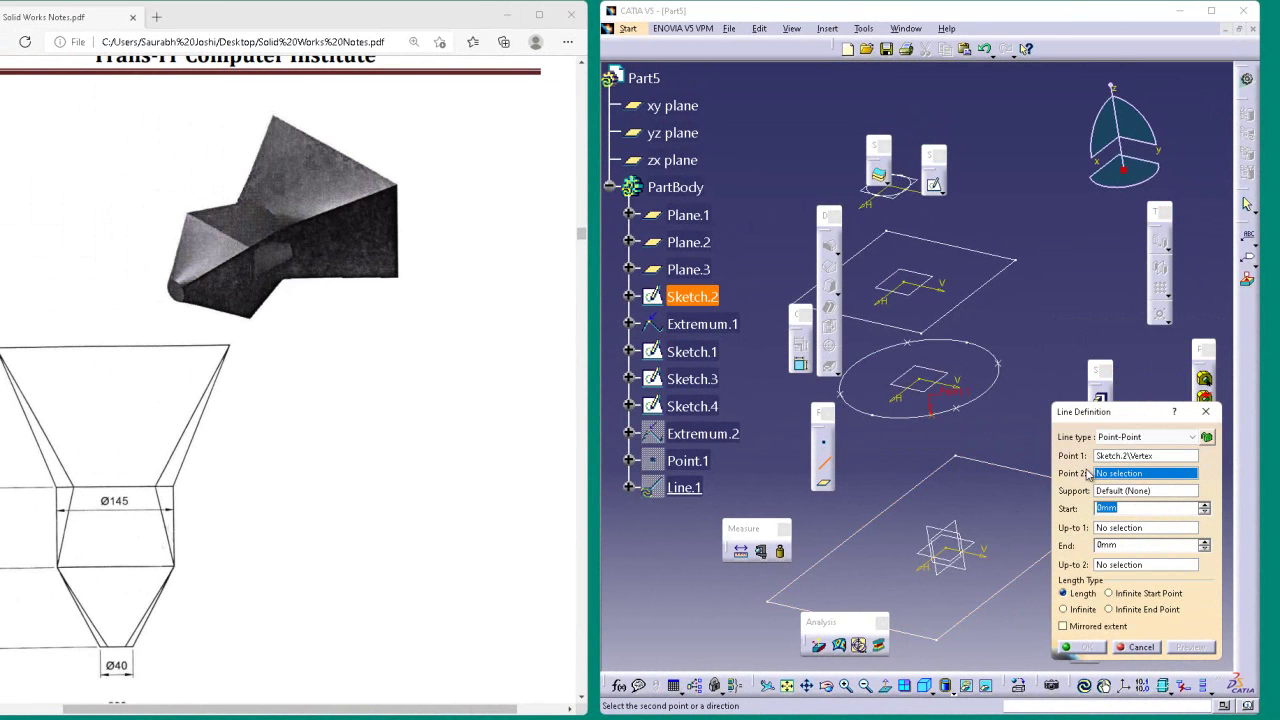
{"action": "left_click", "coordinate": [938, 640]}
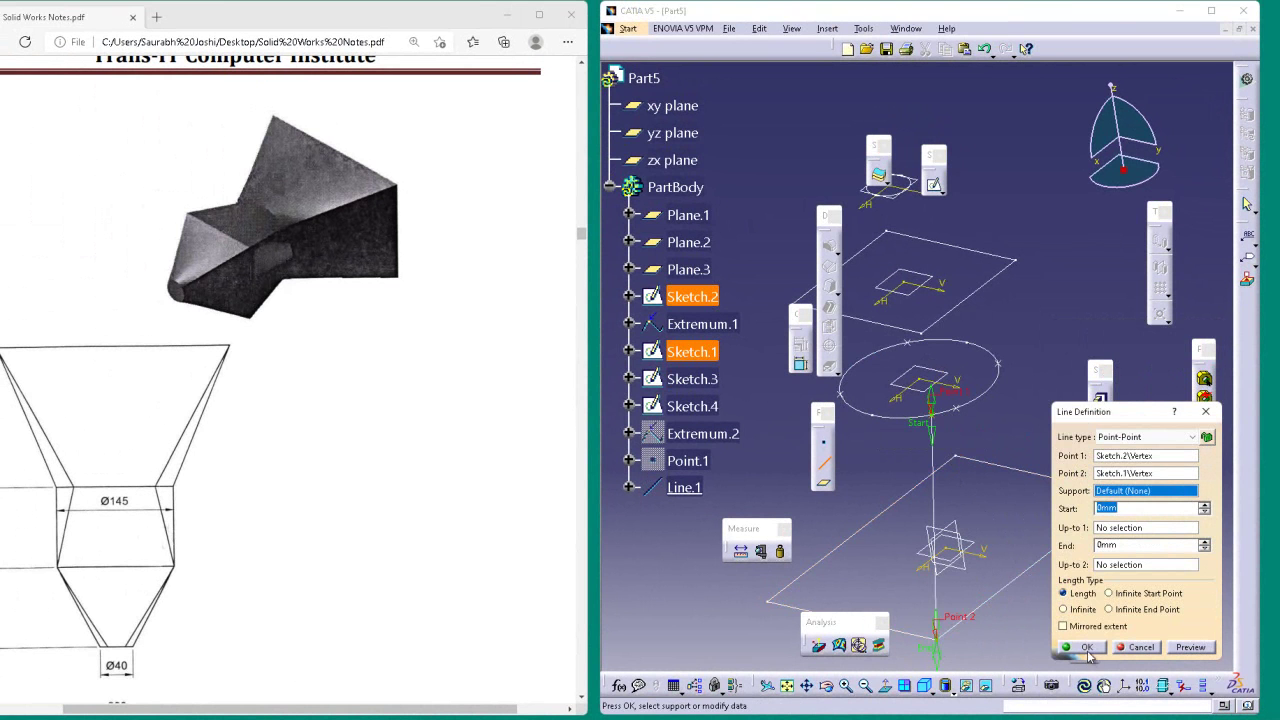
{"action": "left_click", "coordinate": [1087, 648]}
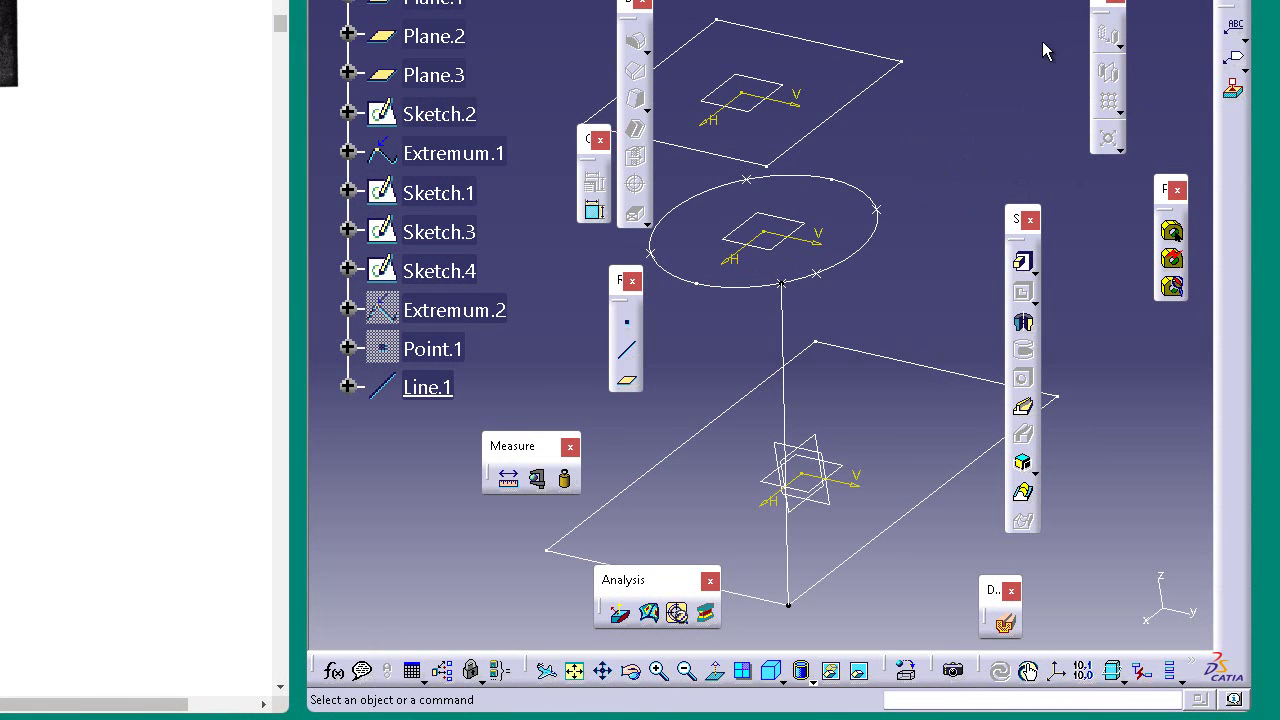
- Create a Point-Point line from the circle's right-hand 45-degree point to the right corner of the lower rectangle
{"action": "left_click", "coordinate": [626, 349]}
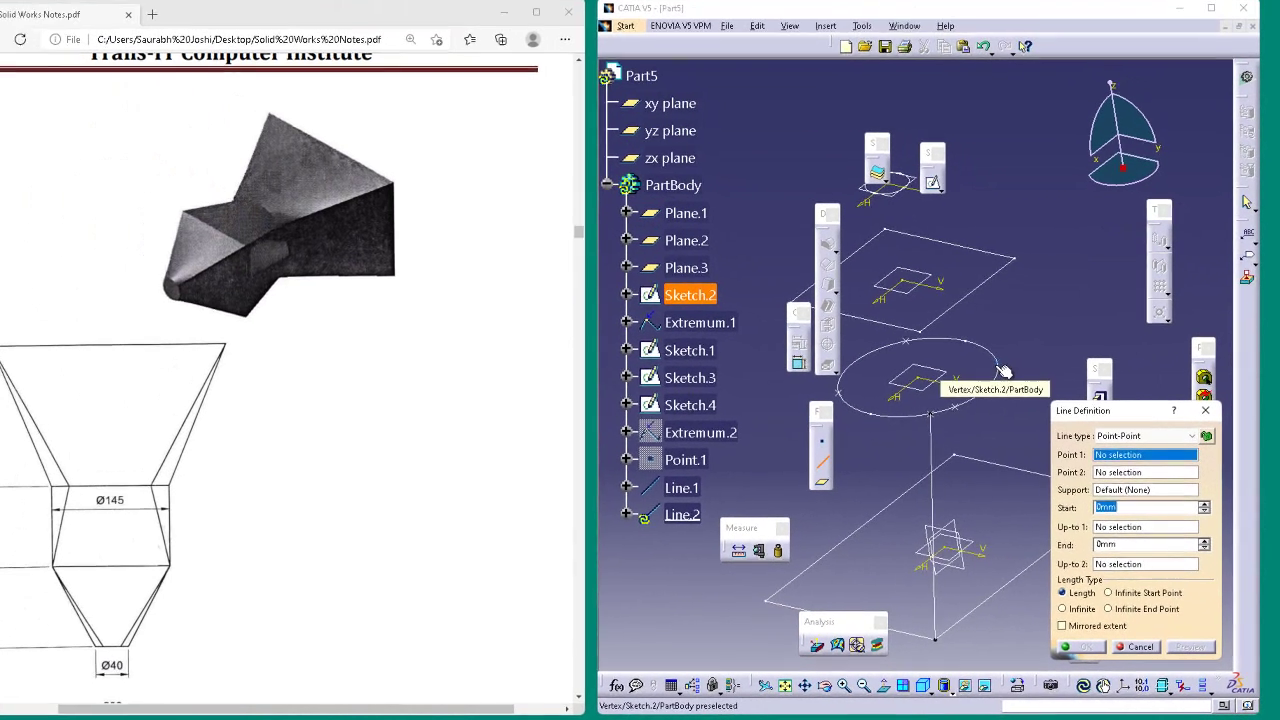
{"action": "left_click", "coordinate": [1001, 370]}
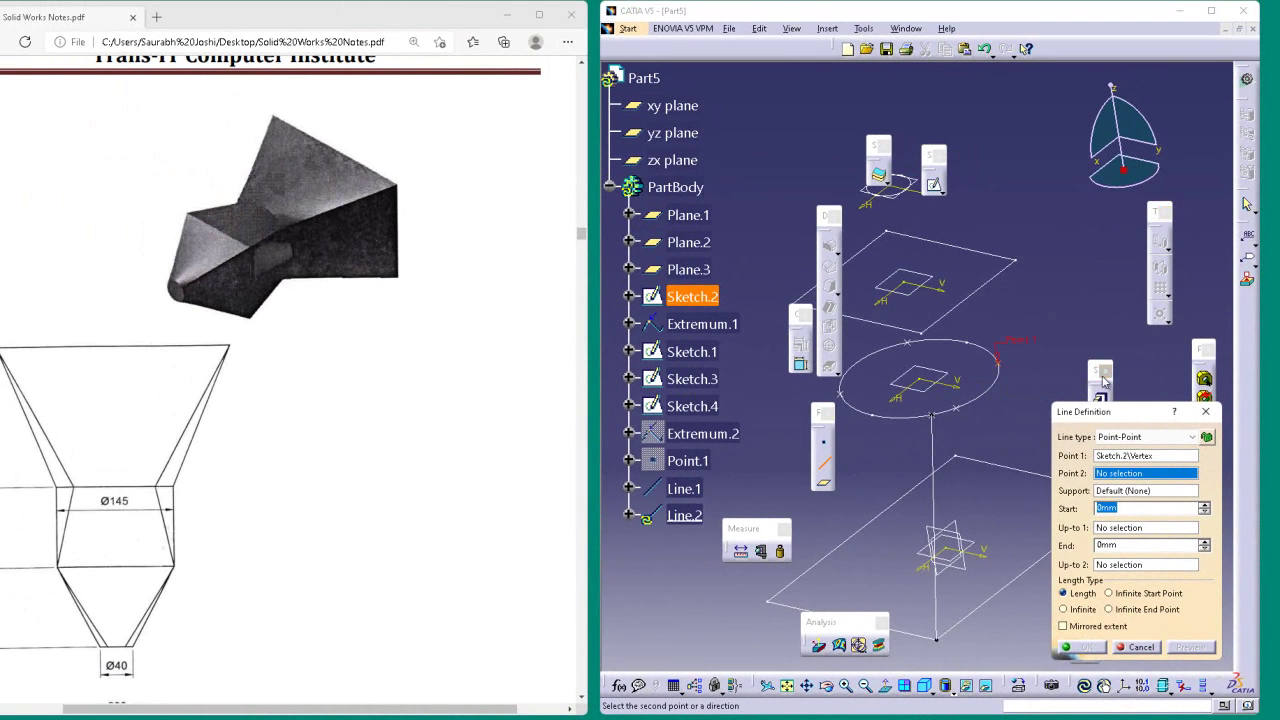
{"action": "left_click_drag", "start_coordinate": [1107, 417], "coordinate": [1082, 110]}
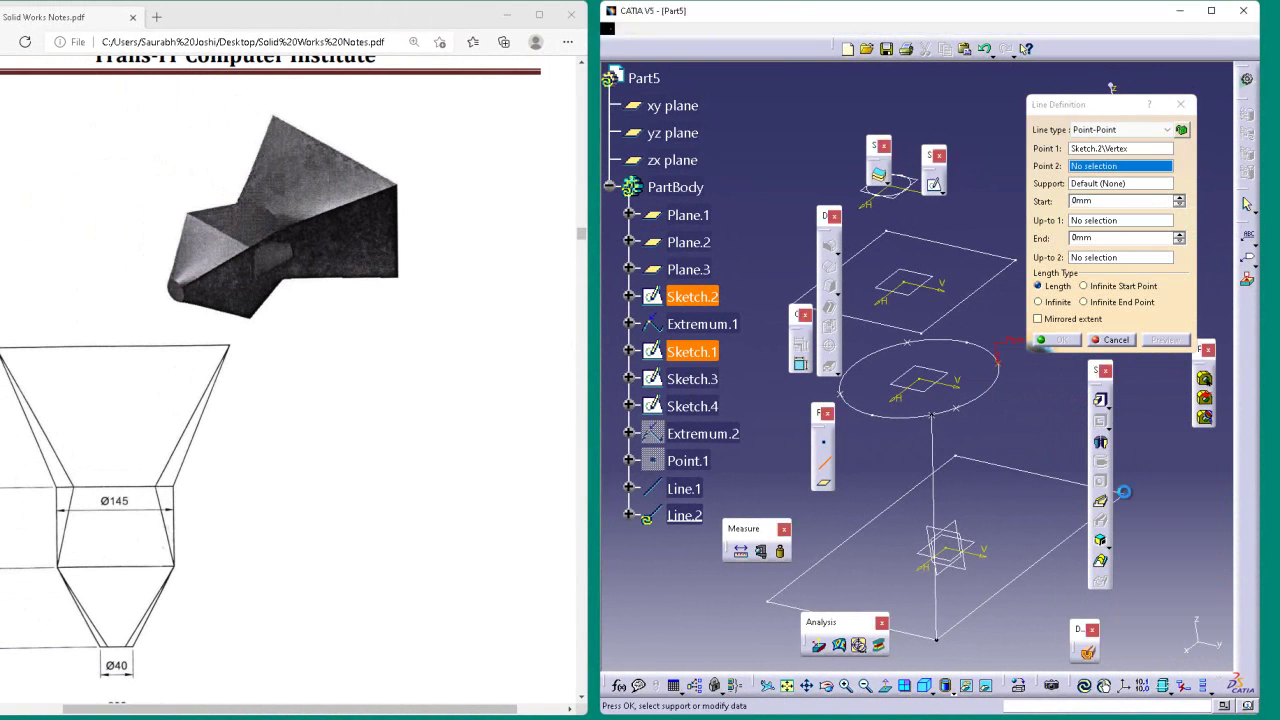
{"action": "left_click", "coordinate": [1123, 491]}
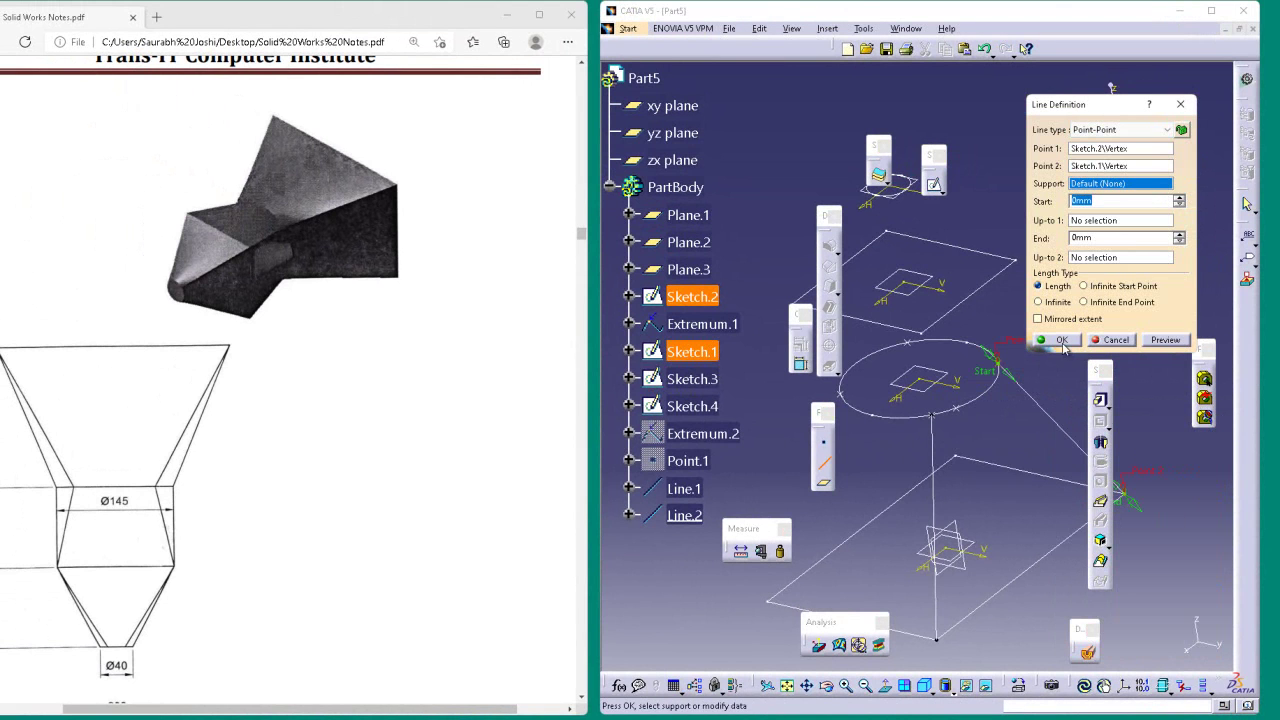
{"action": "left_click", "coordinate": [1062, 341]}
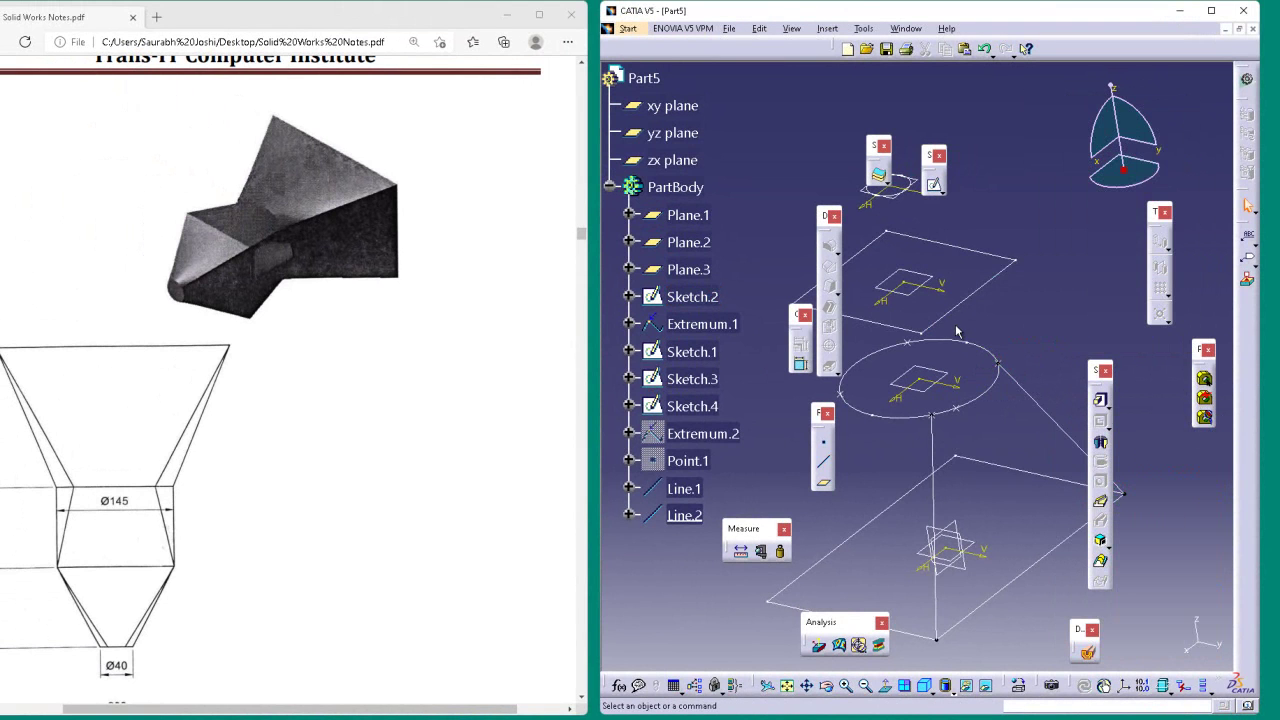
- Create a Point-Point line from the circle's left-hand 45-degree point to the left corner of the lower rectangle
{"action": "left_click", "coordinate": [823, 462]}
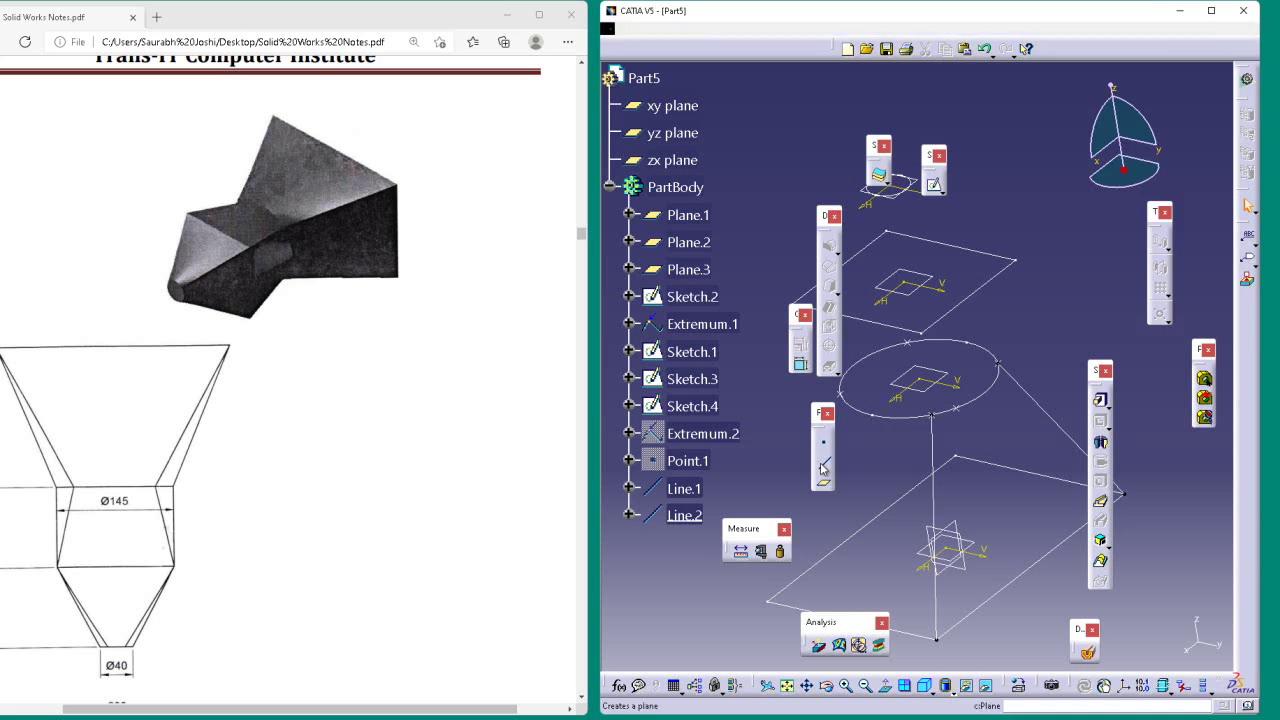
{"action": "left_click", "coordinate": [840, 388]}
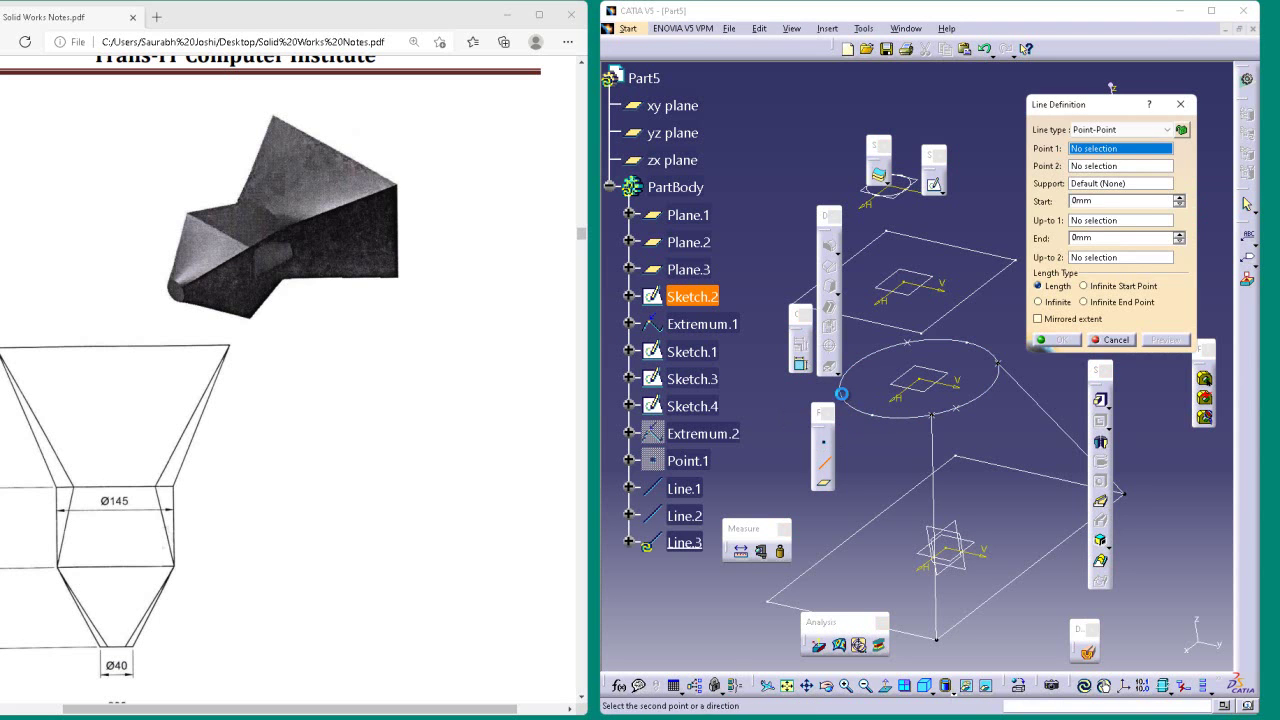
{"action": "left_click", "coordinate": [765, 605]}
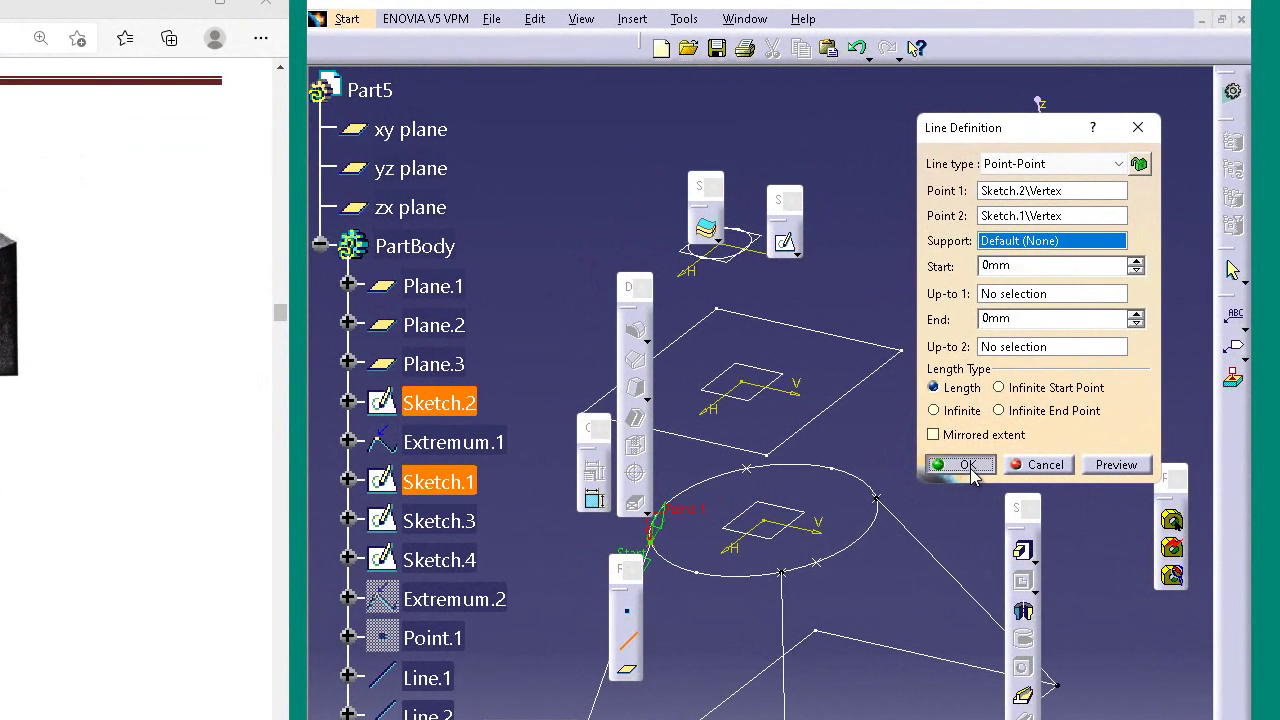
{"action": "left_click", "coordinate": [990, 427]}
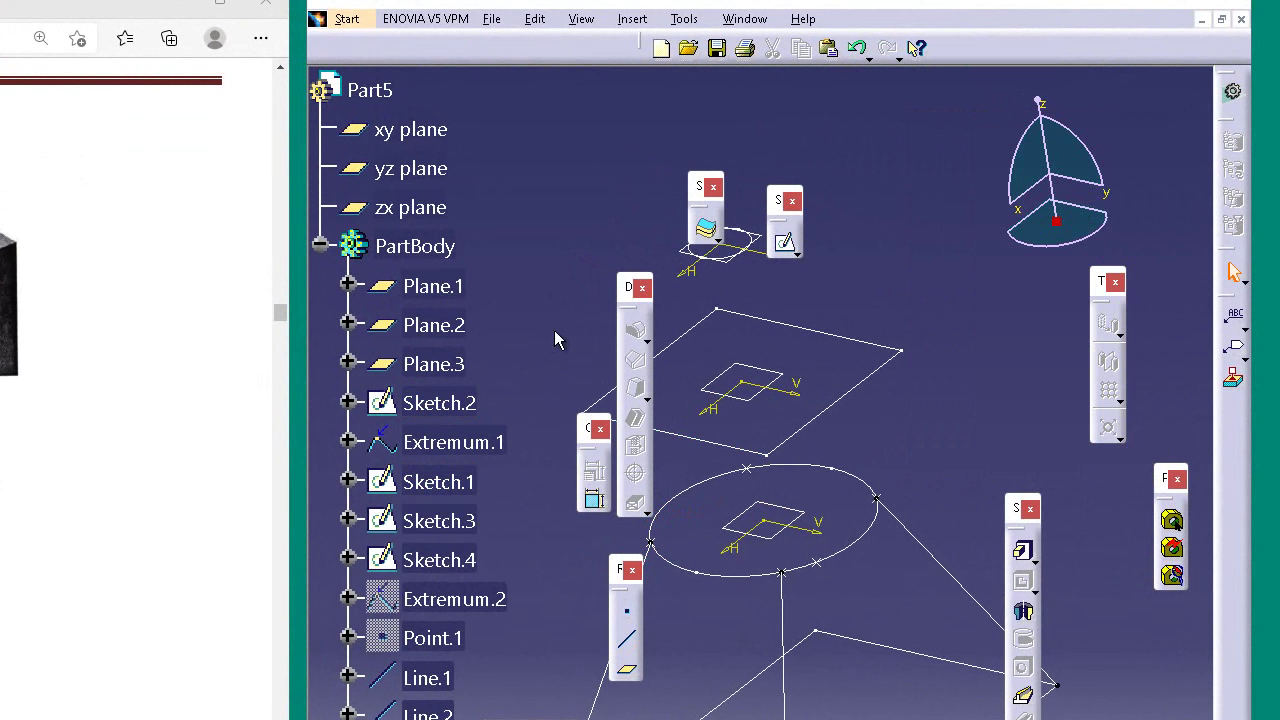
{"action": "left_click", "coordinate": [627, 640]}
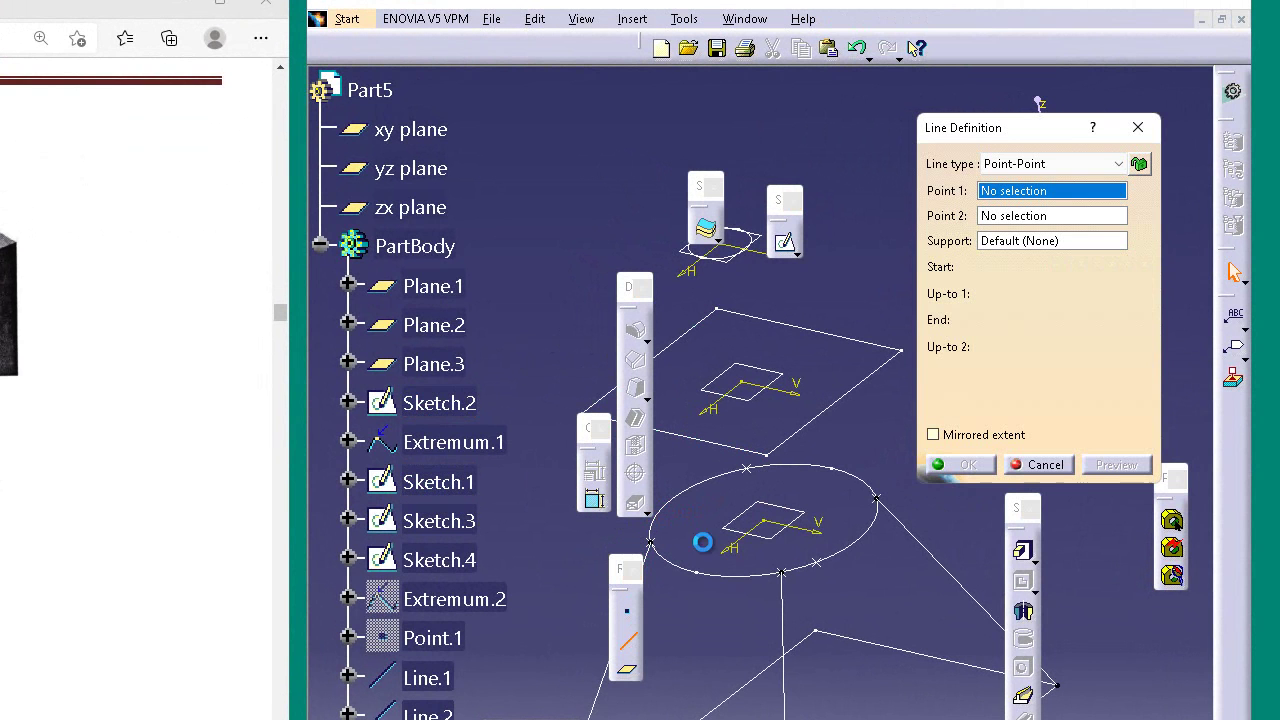
{"action": "left_click", "coordinate": [753, 475]}
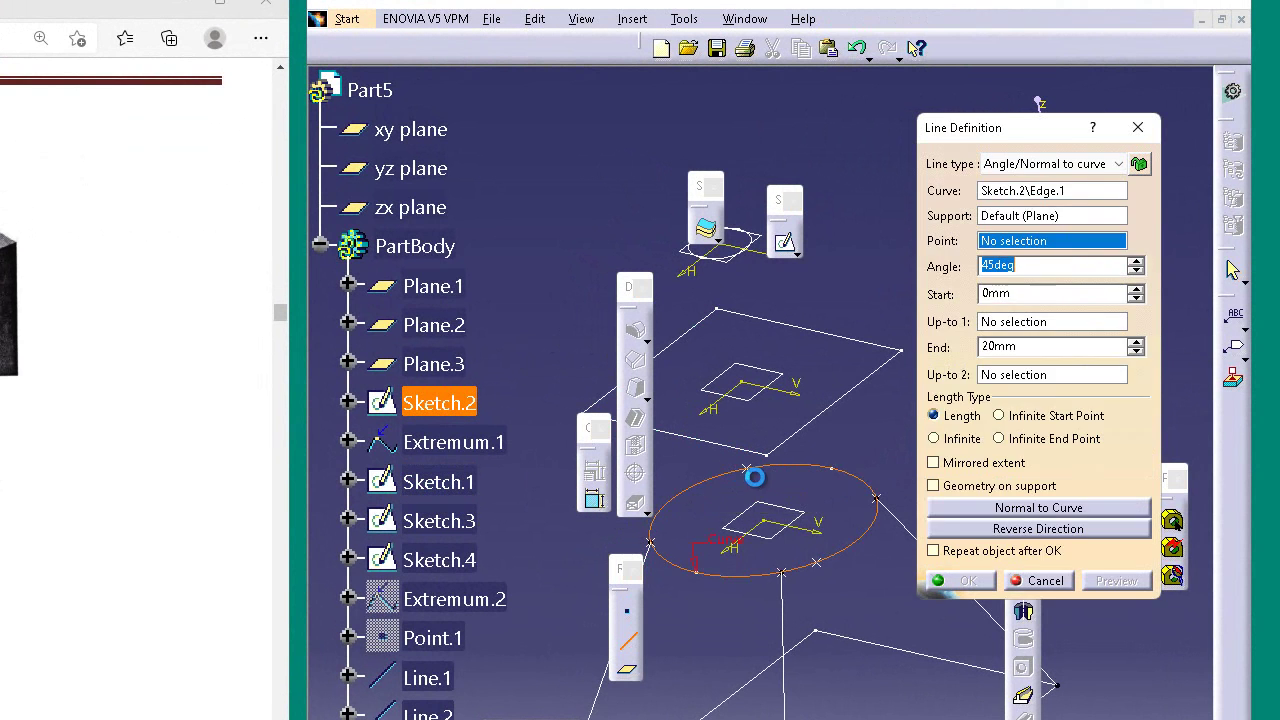
{"action": "left_click", "coordinate": [1037, 190]}
{"action": "right_click", "coordinate": [1035, 190]}
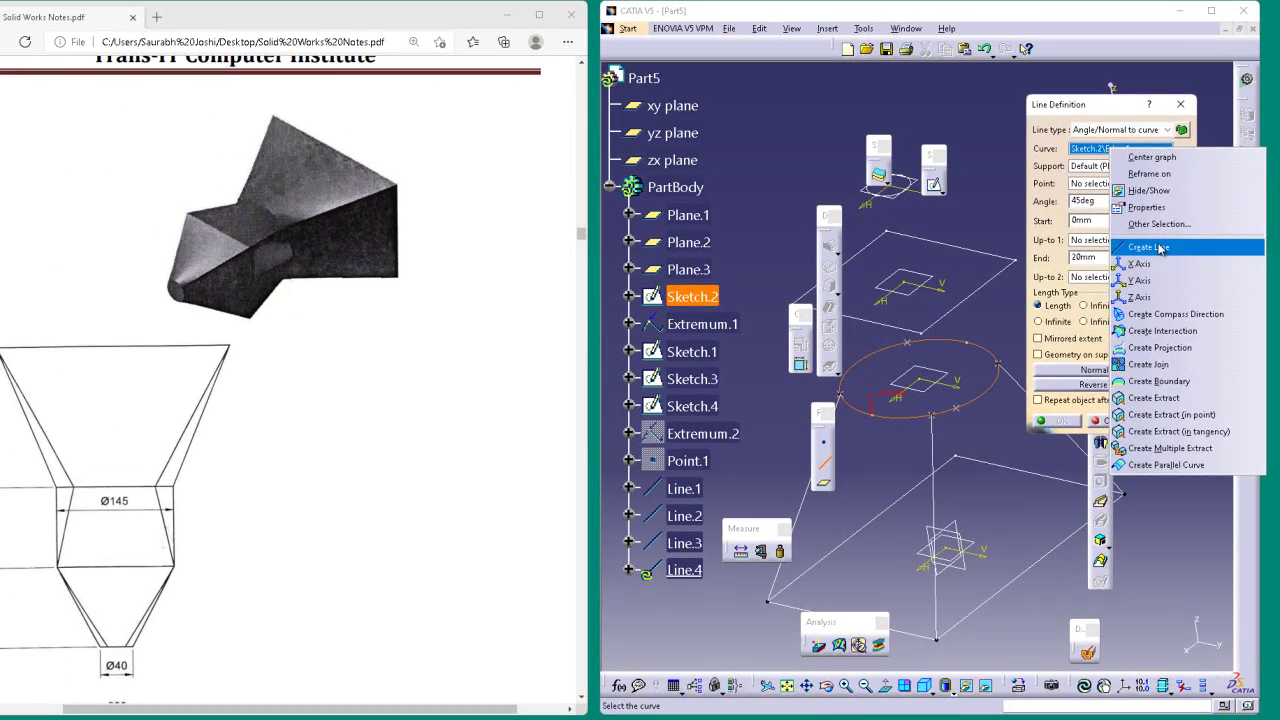
{"action": "left_click", "coordinate": [1159, 248]}
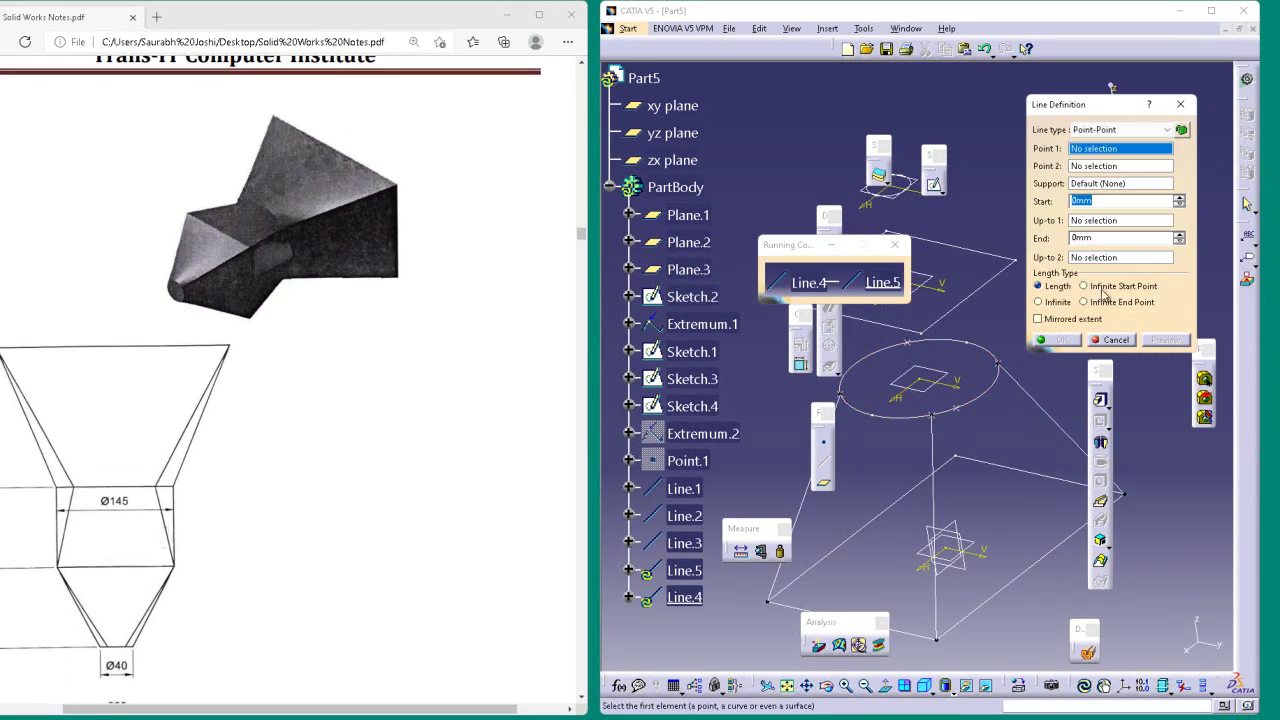
{"action": "left_click", "coordinate": [1115, 340]}
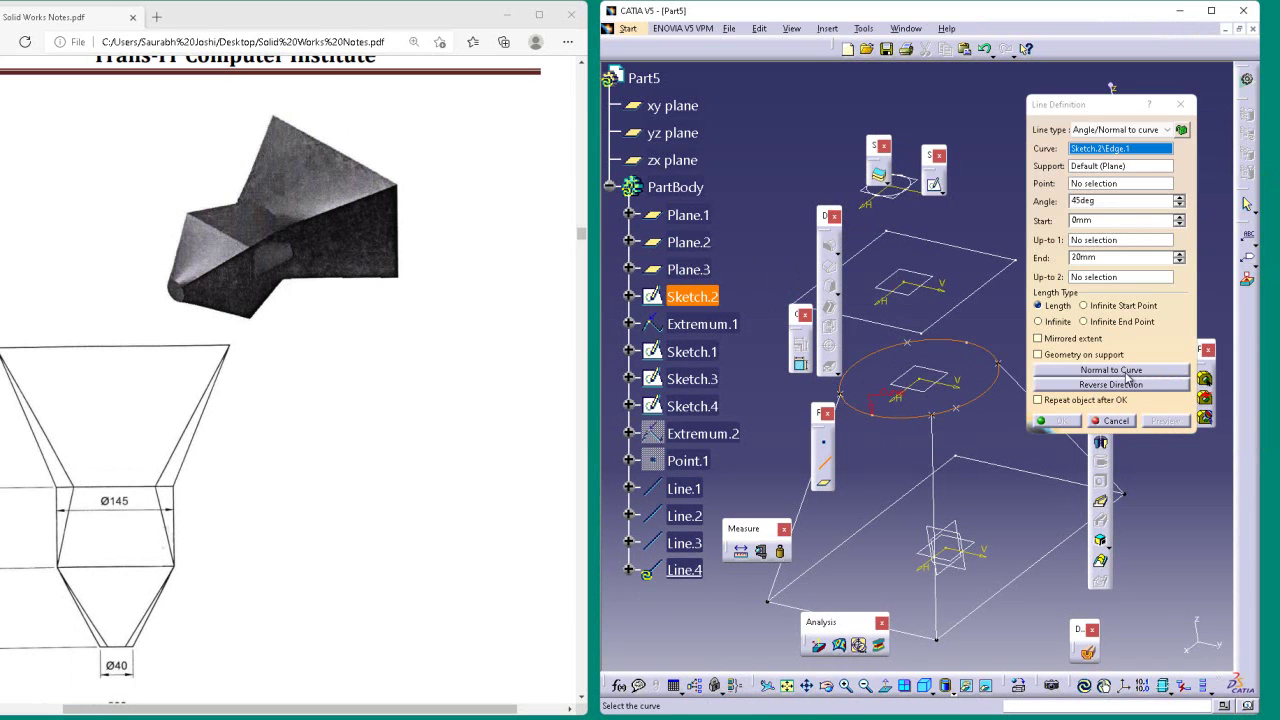
{"action": "left_click", "coordinate": [1115, 421]}
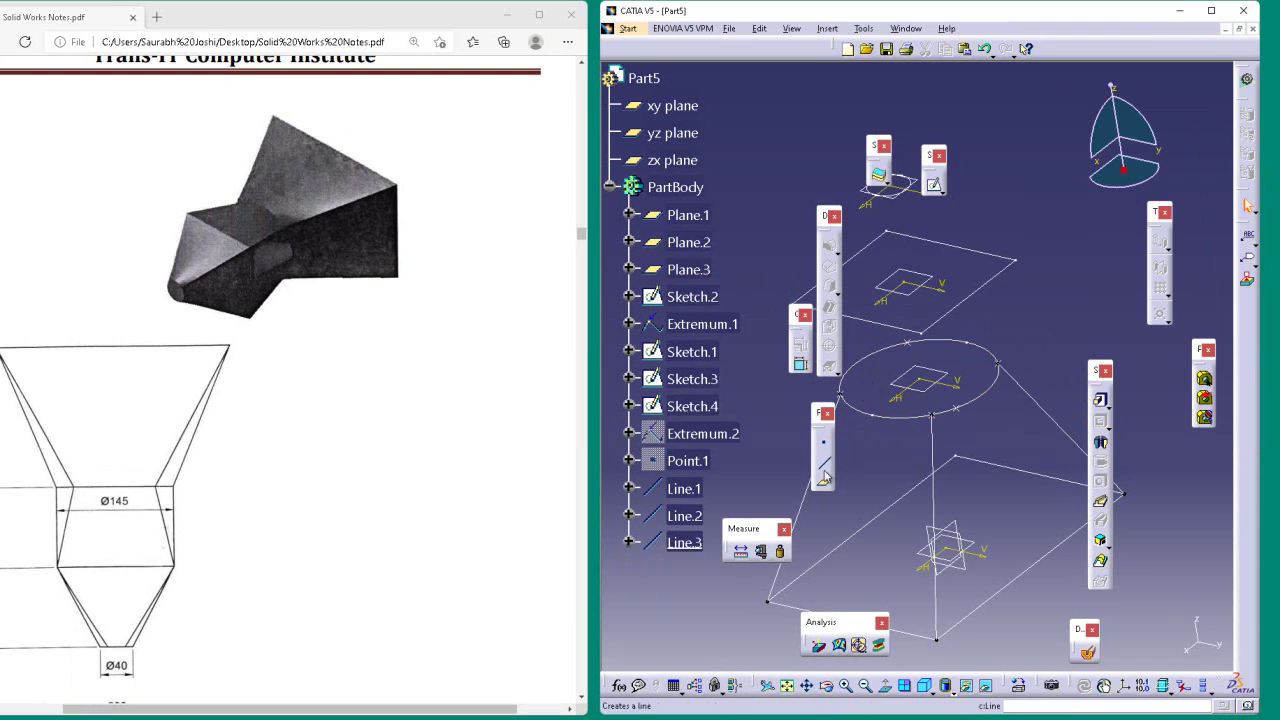
- Create a Point-Point line from the circle's rear 45-degree point to the rear corner of the lower rectangle
{"action": "left_click", "coordinate": [823, 461]}
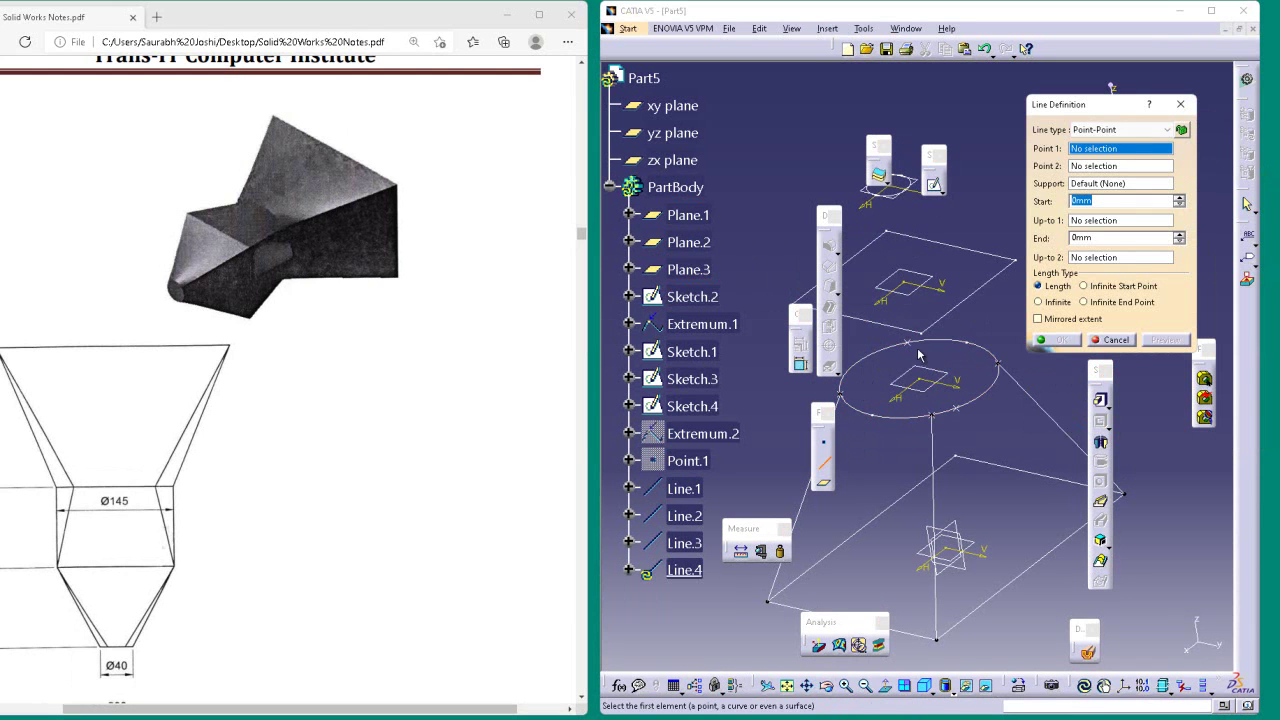
{"action": "left_click", "coordinate": [914, 343]}
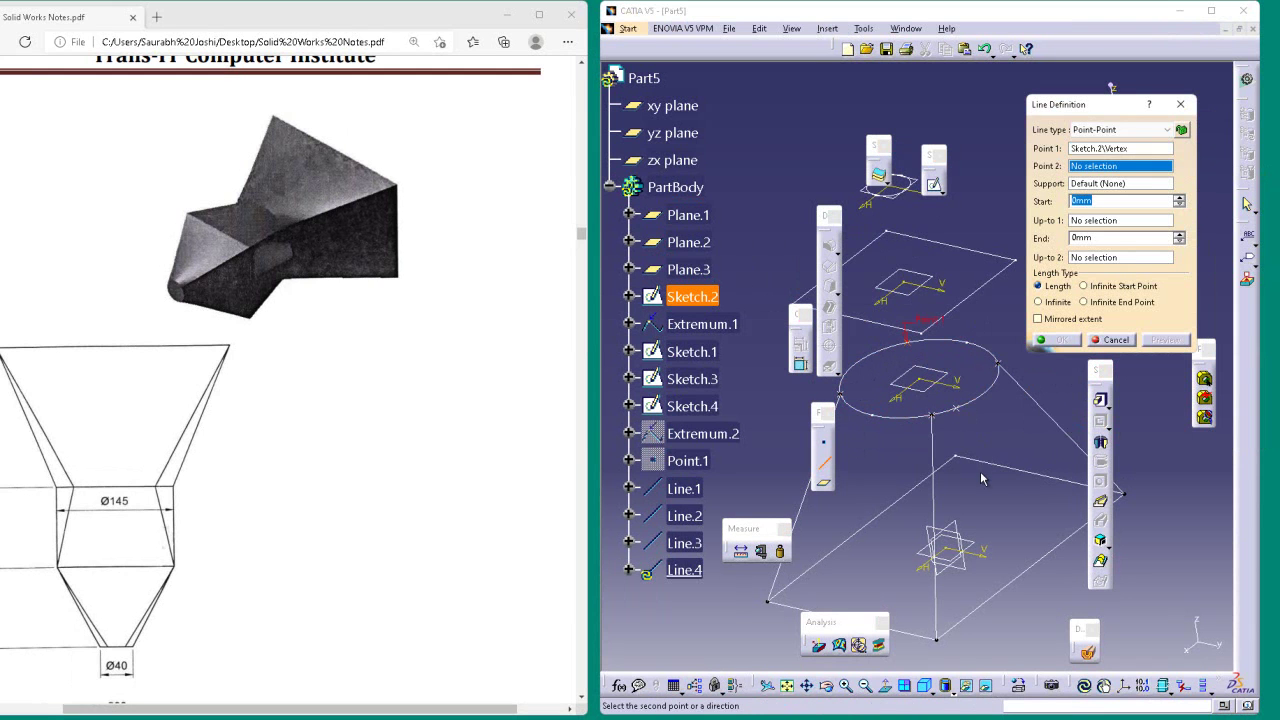
{"action": "left_click", "coordinate": [956, 459]}
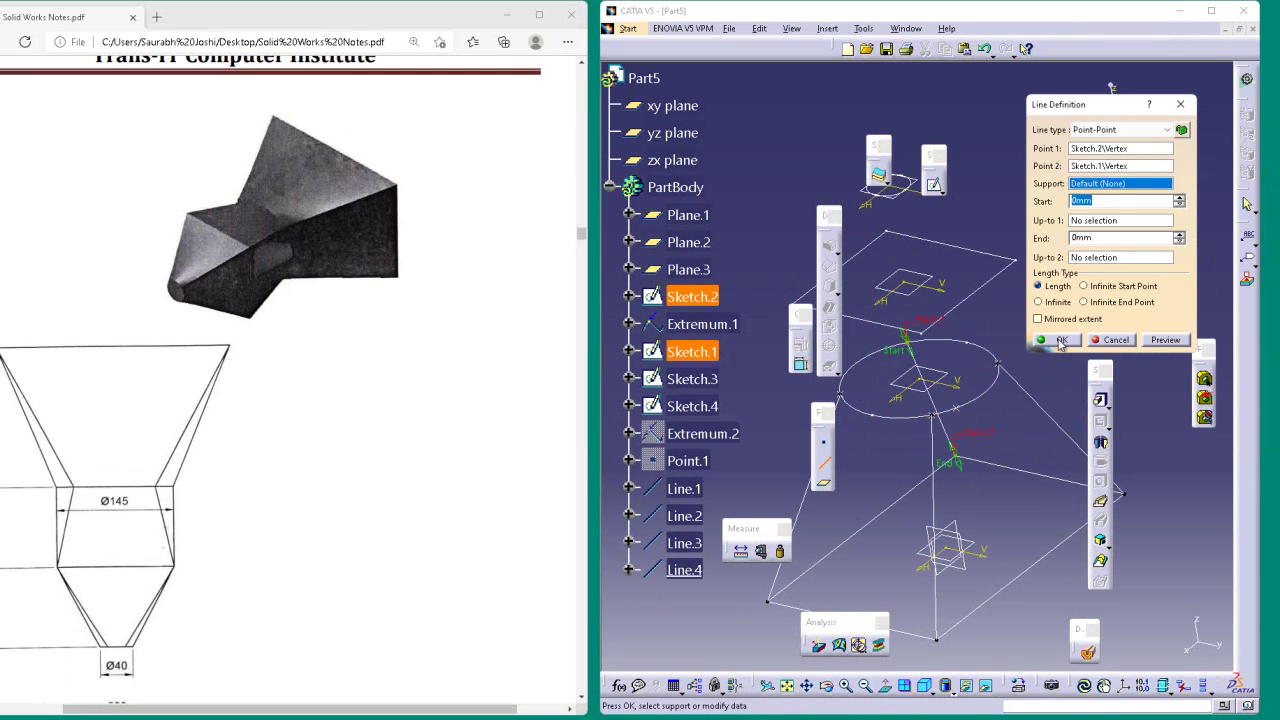
{"action": "left_click", "coordinate": [1057, 339]}
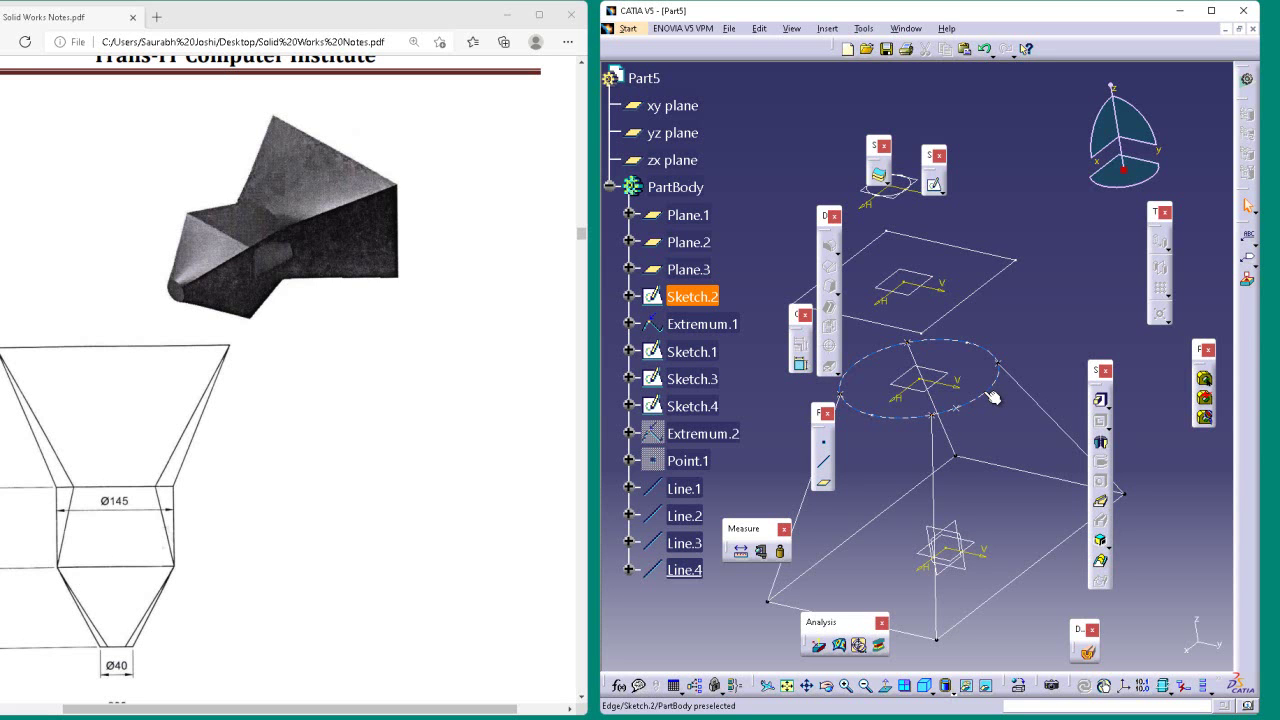
- Start a Multi-Sections Solid with the lower rectangle, Sketch.1, and the 145 mm circle of Sketch.2 as its sections
{"action": "left_click", "coordinate": [1099, 559]}
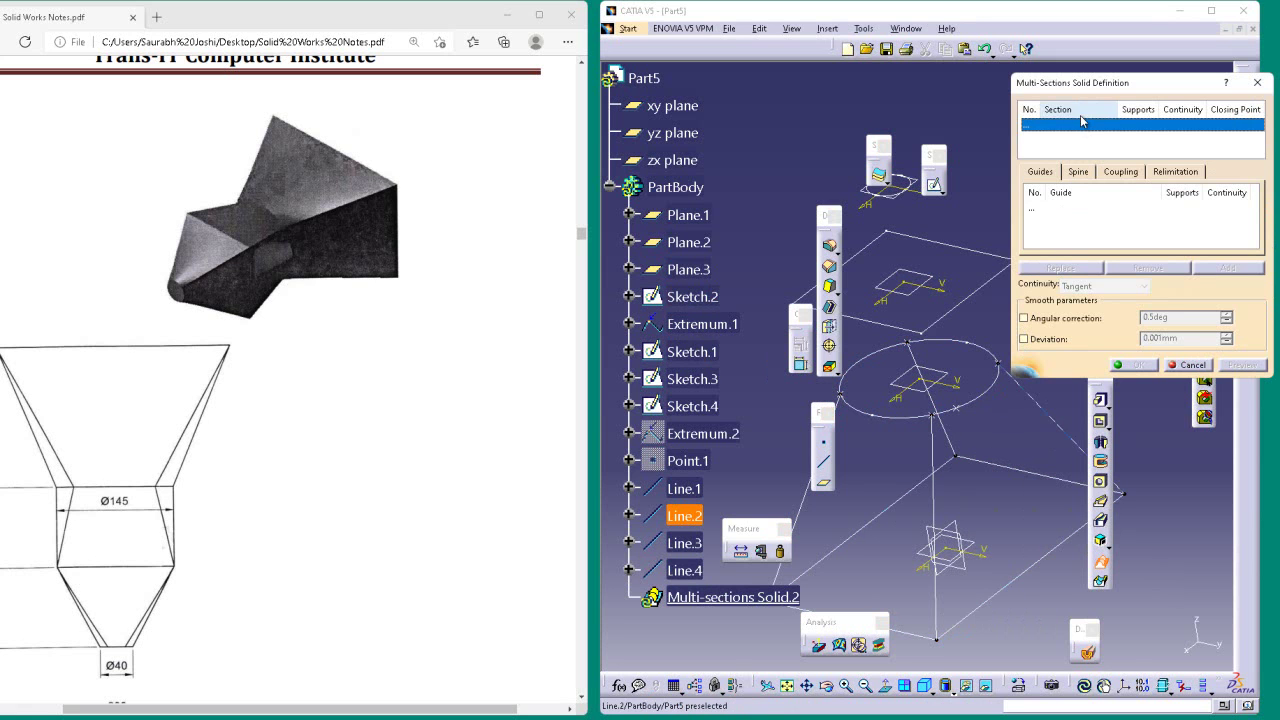
{"action": "left_click", "coordinate": [983, 620]}
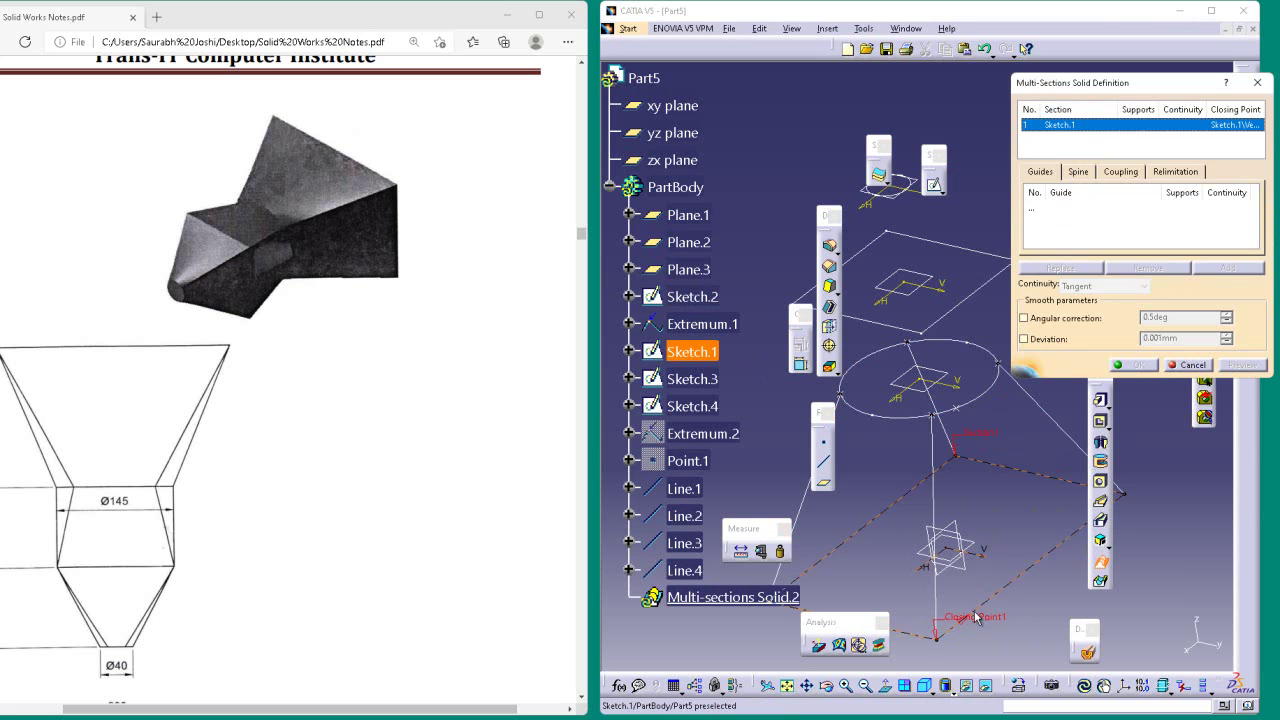
{"action": "left_click", "coordinate": [948, 418]}
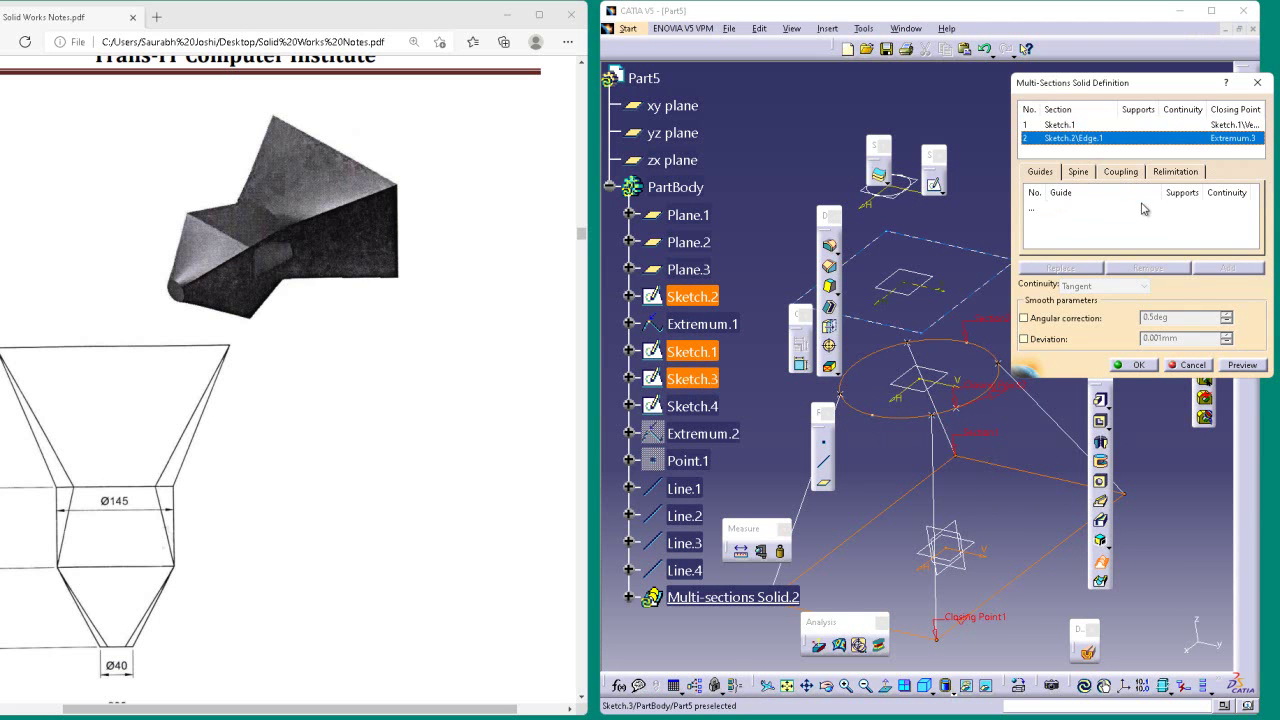
- Add Line.1, Line.2, Line.4 and Line.3 as guides of the multi-sections solid and preview it
{"action": "left_click", "coordinate": [1052, 212]}
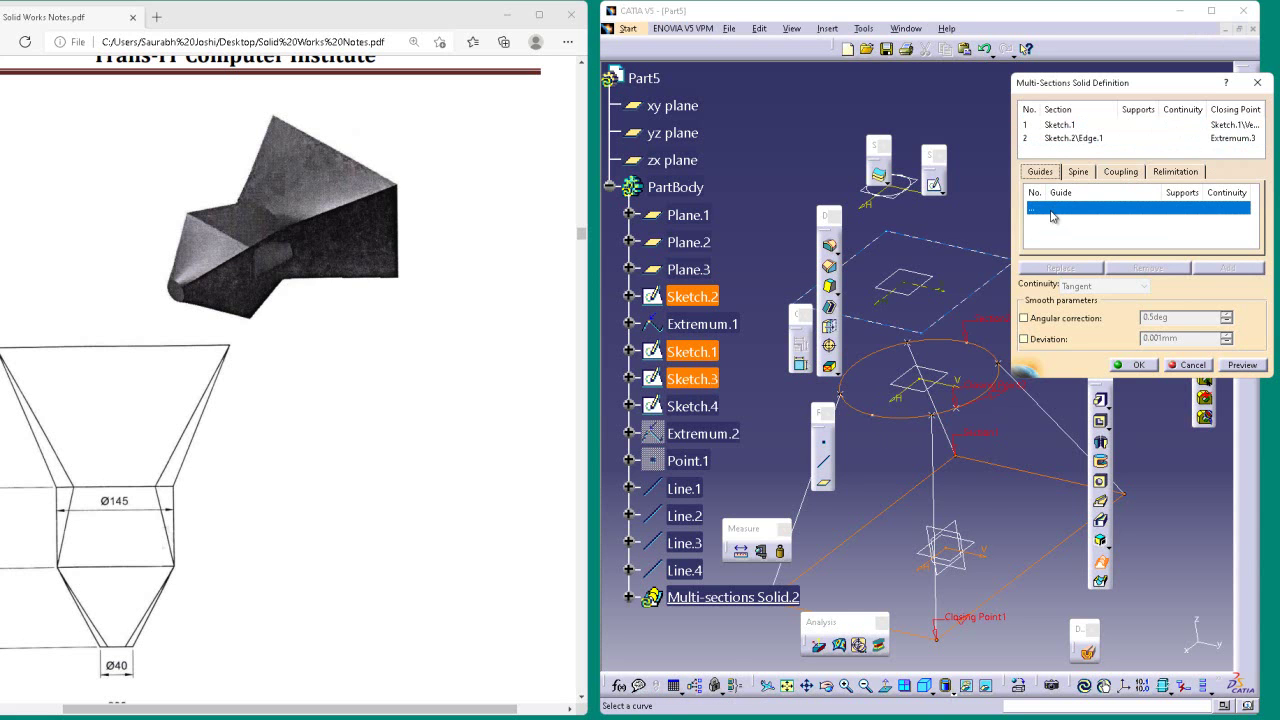
{"action": "left_click", "coordinate": [935, 508]}
{"action": "left_click", "coordinate": [951, 435]}
{"action": "left_click", "coordinate": [815, 617]}
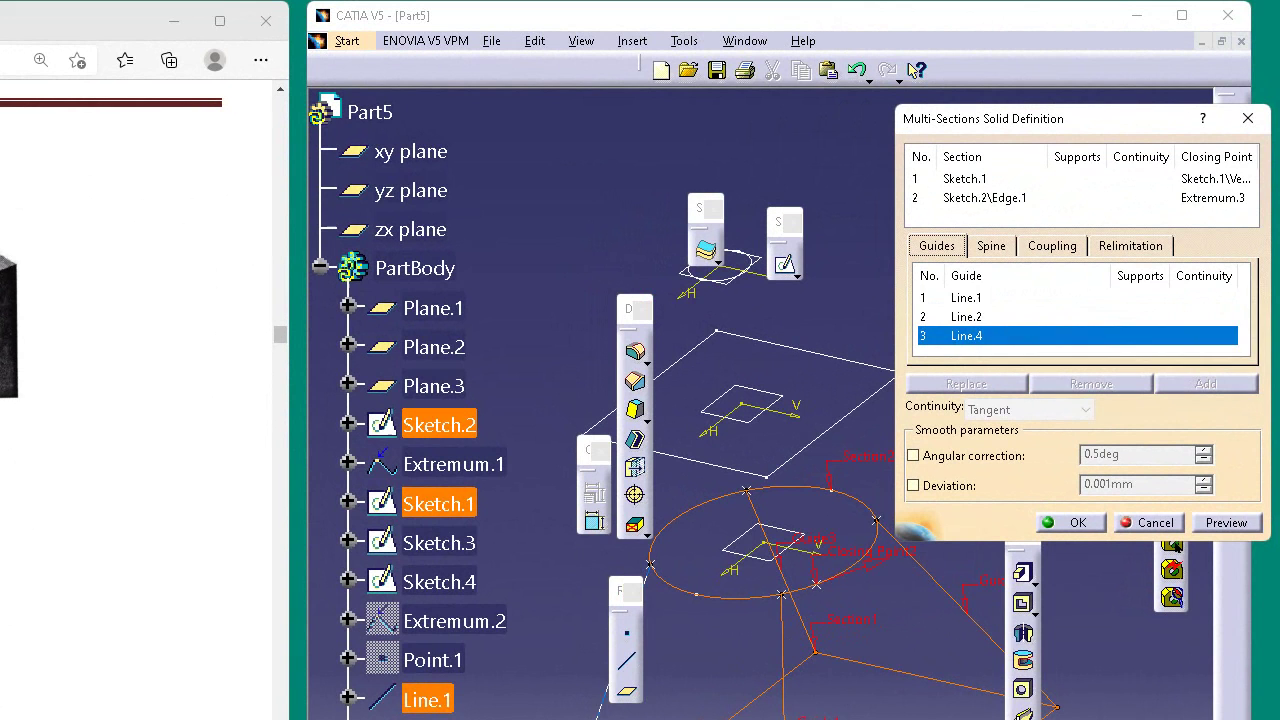
{"action": "left_click", "coordinate": [600, 698]}
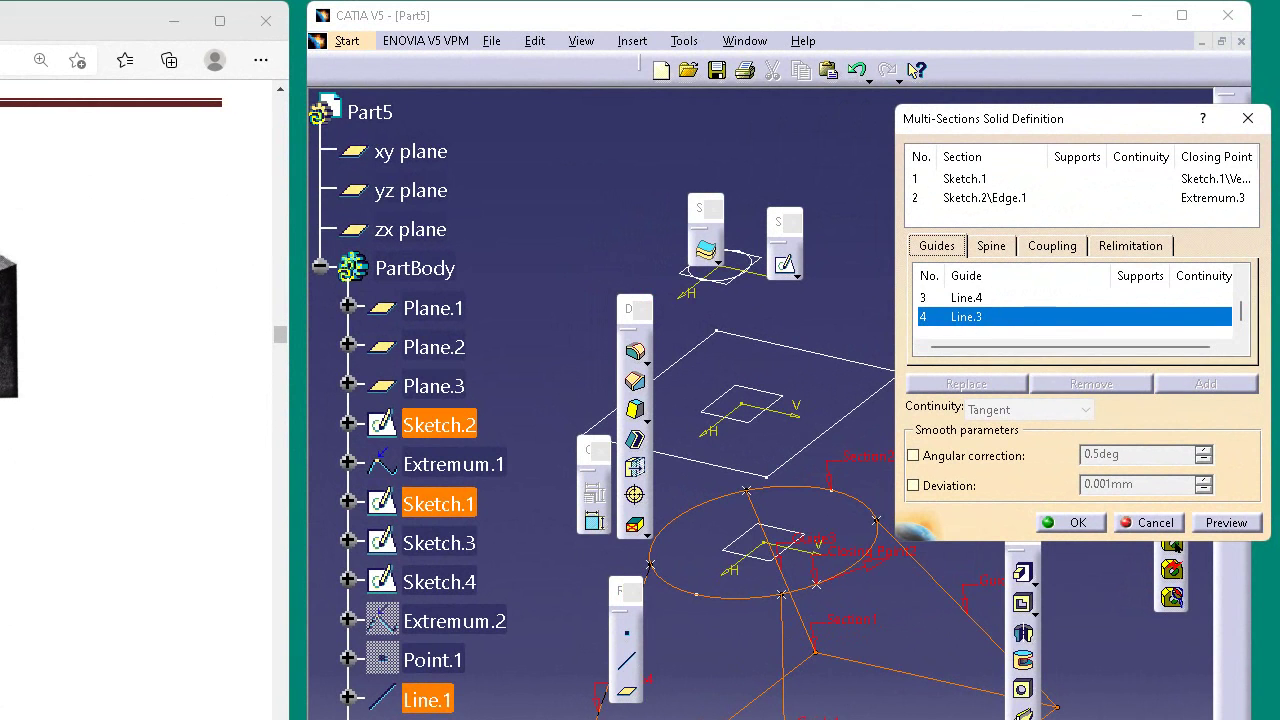
{"action": "left_click", "coordinate": [1254, 530]}
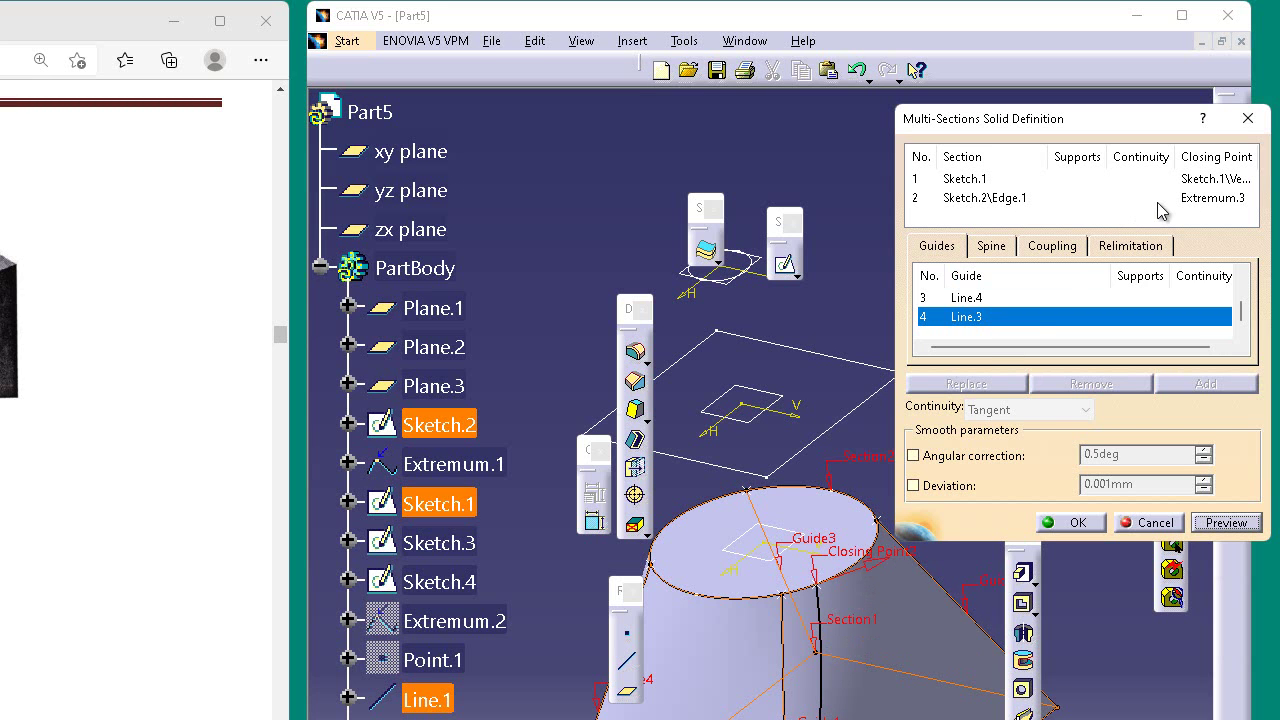
- Move the closing point of the Sketch.2 section to the circle's front 45-degree point, preview, and create the lower multi-sections solid
{"action": "left_click", "coordinate": [1191, 198]}
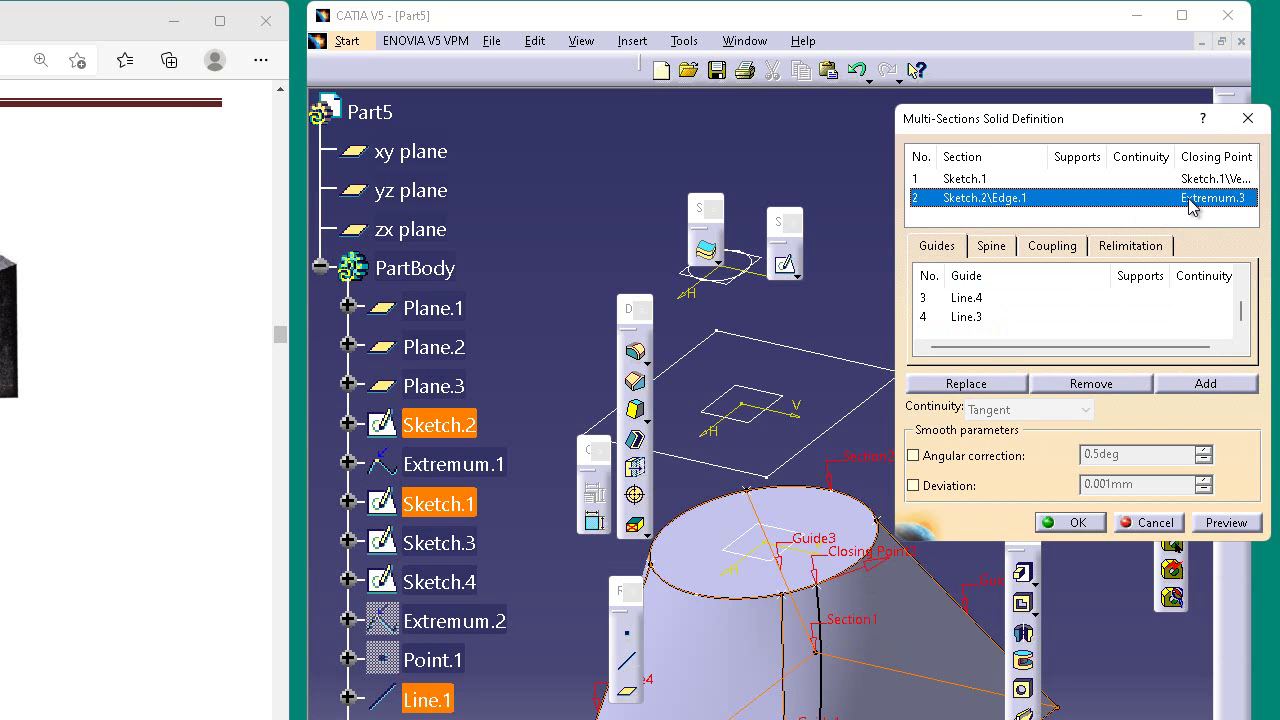
{"action": "right_click", "coordinate": [1191, 198]}
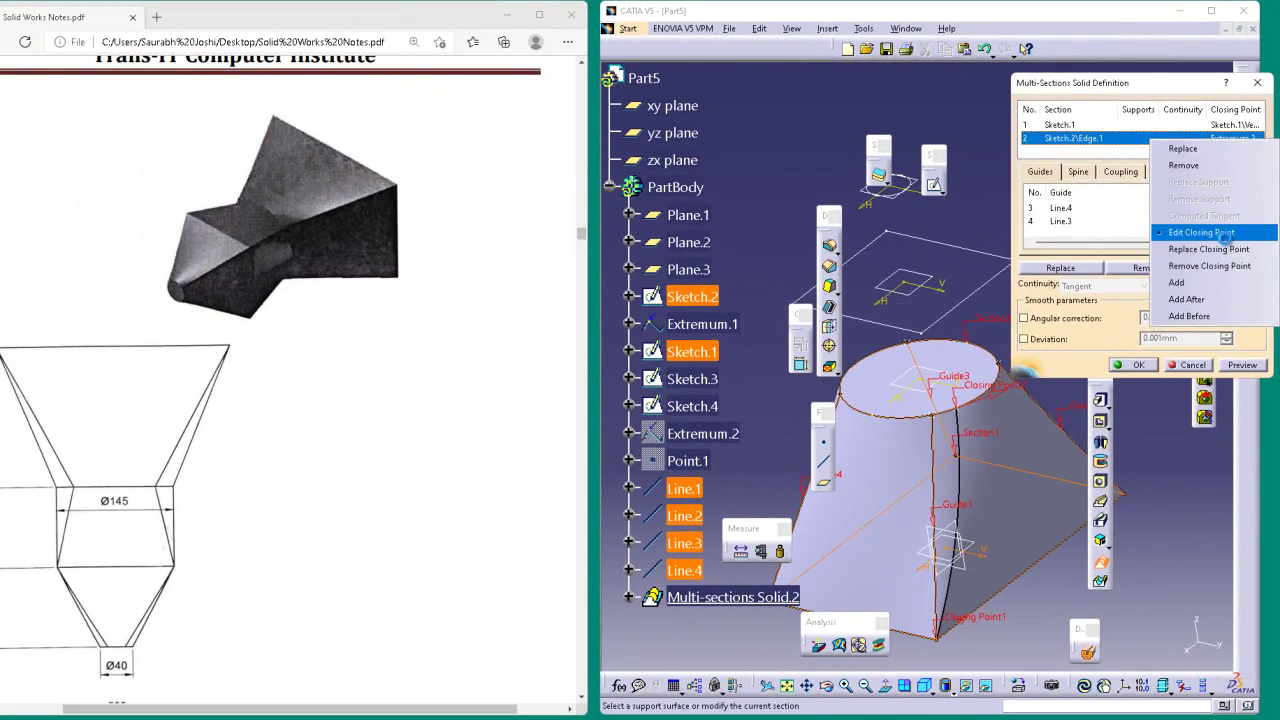
{"action": "left_click", "coordinate": [1200, 278]}
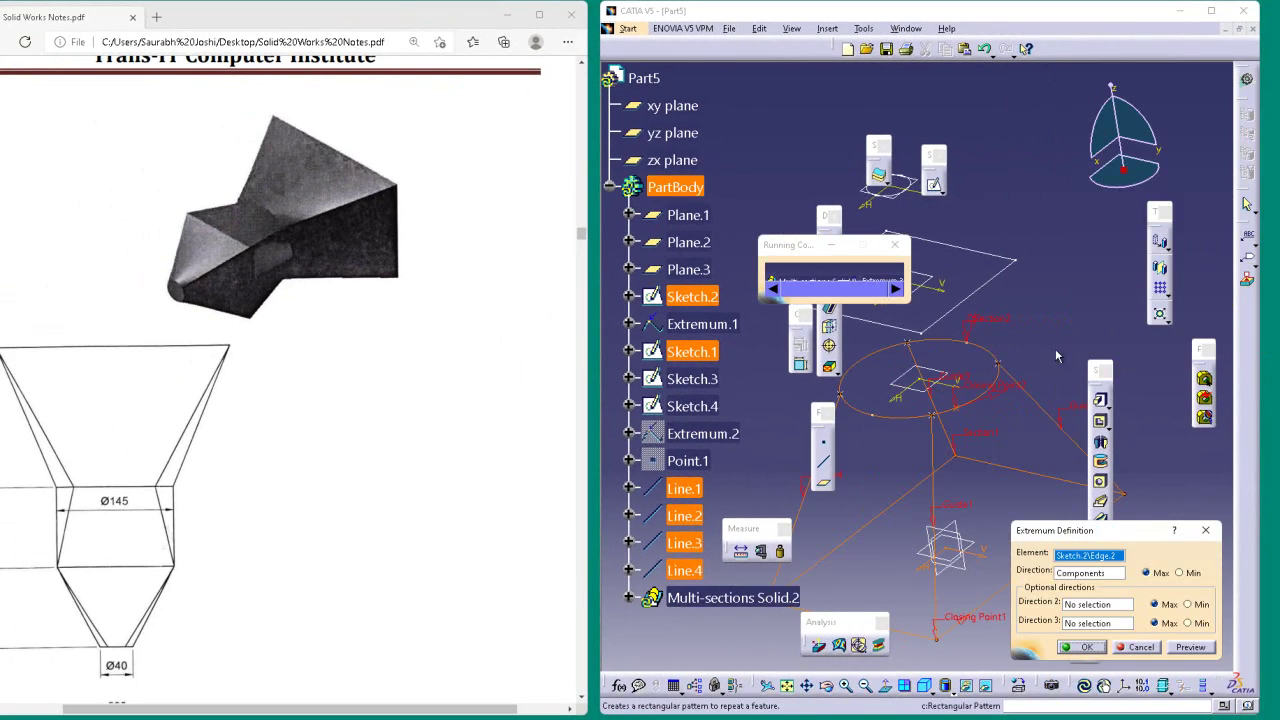
{"action": "left_click", "coordinate": [955, 407]}
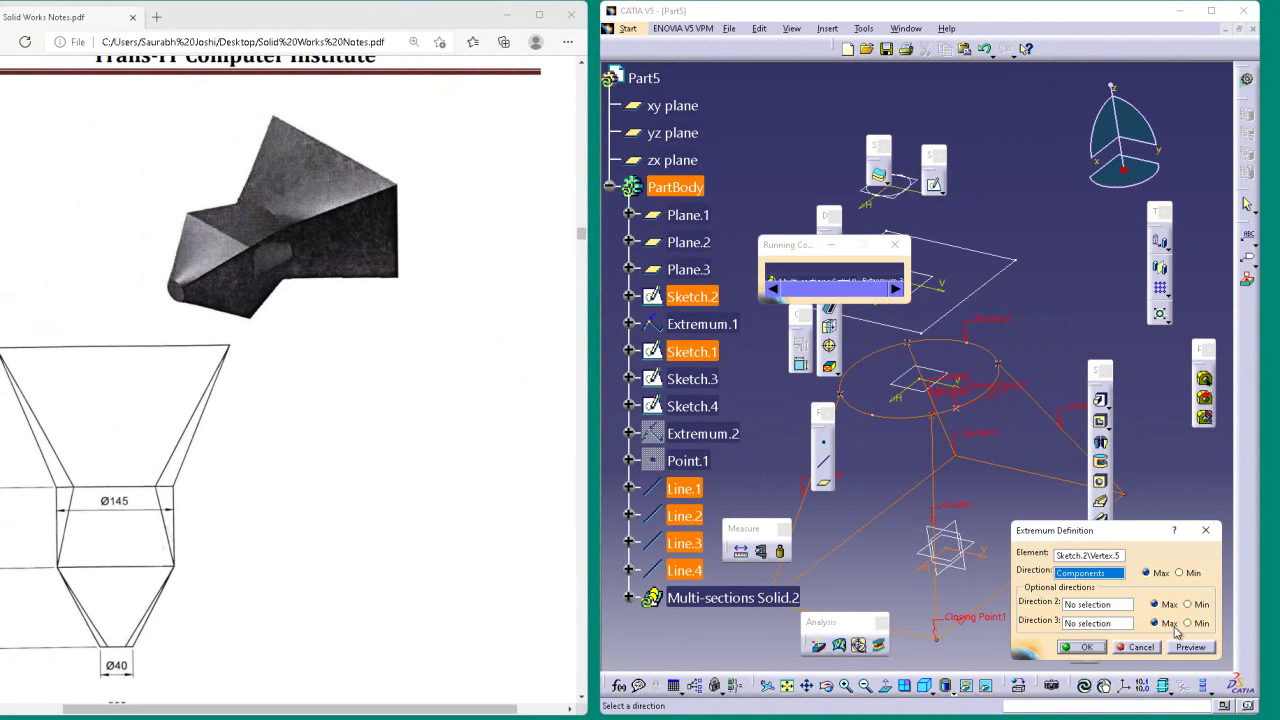
{"action": "left_click", "coordinate": [1104, 650]}
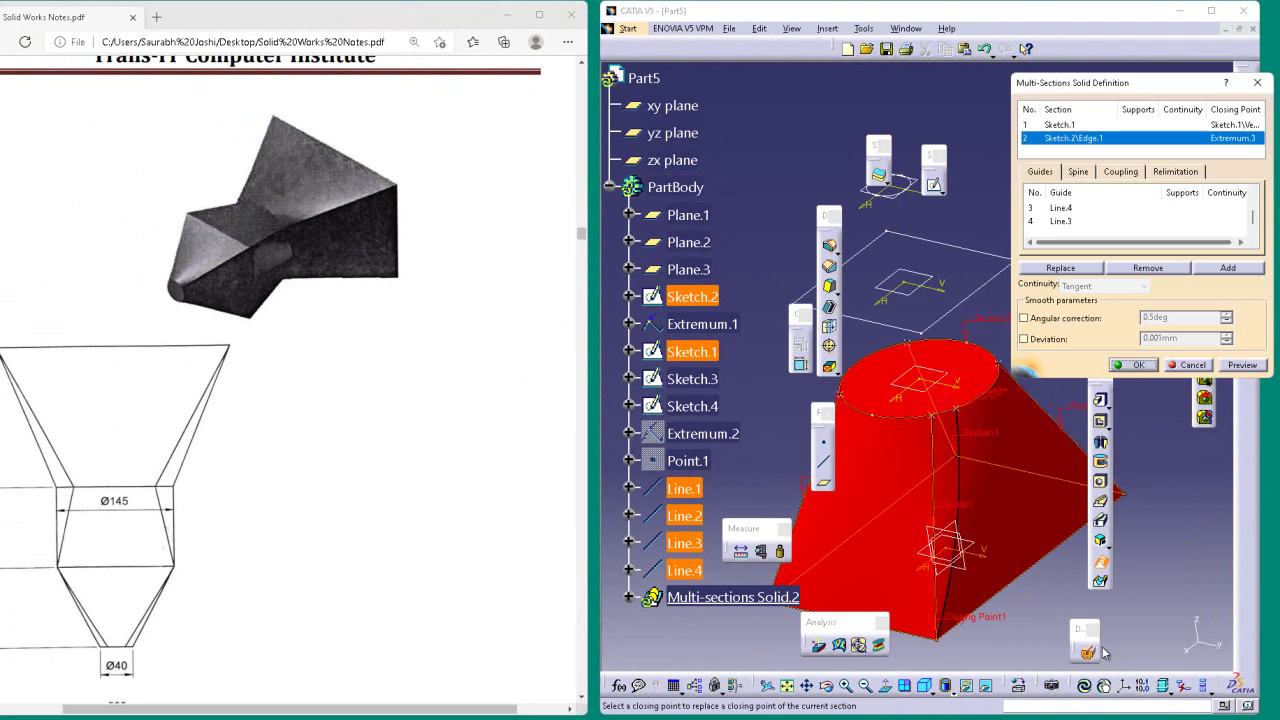
{"action": "left_click", "coordinate": [1244, 367]}
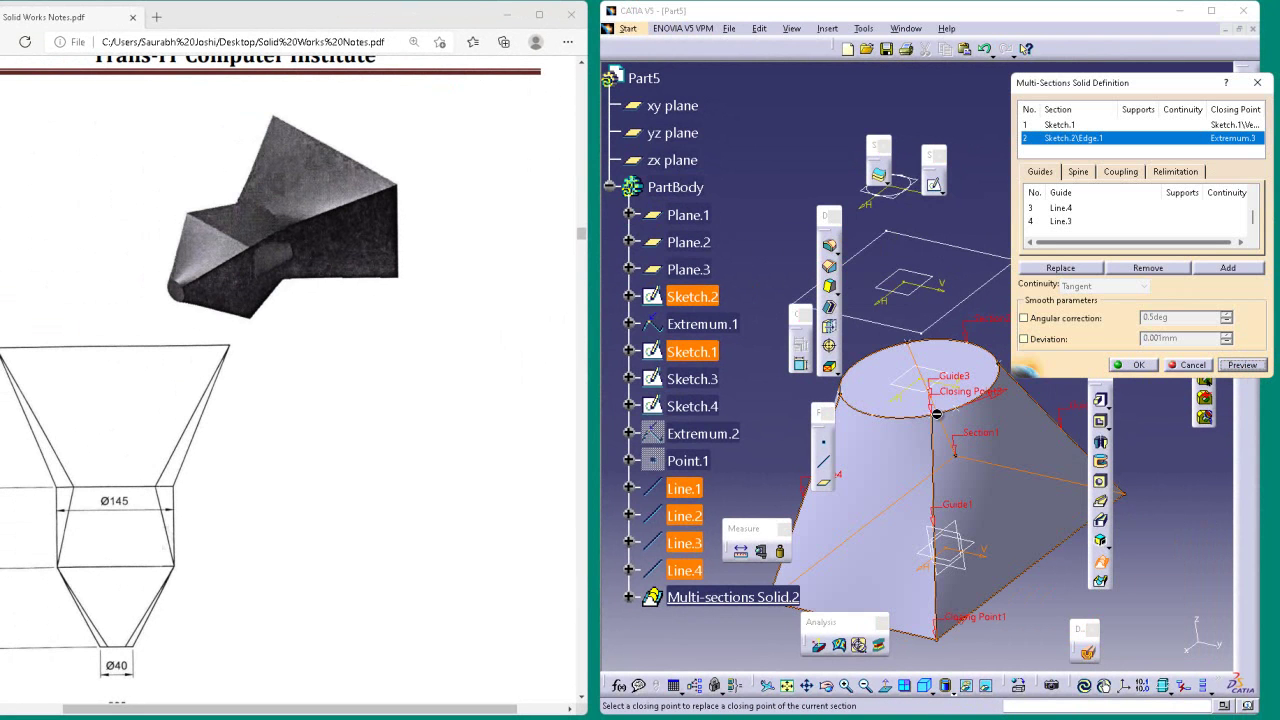
{"action": "left_click", "coordinate": [1137, 366]}
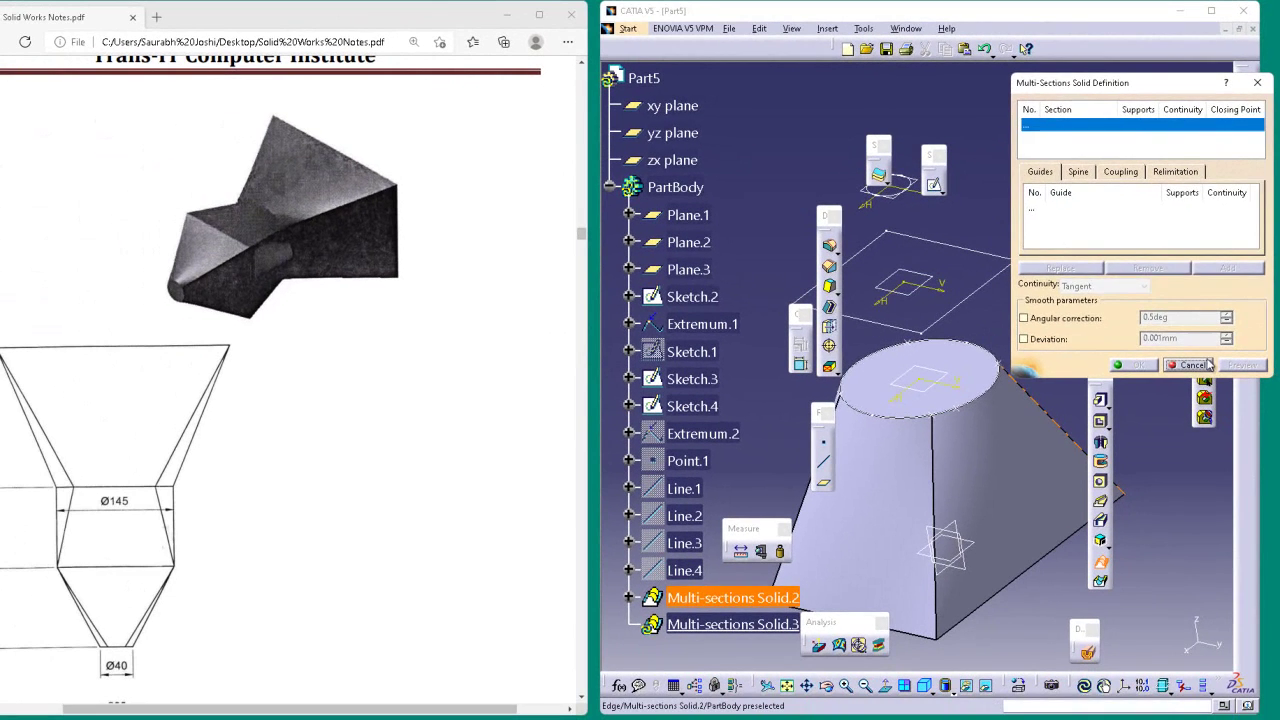
{"action": "left_click", "coordinate": [1188, 365]}
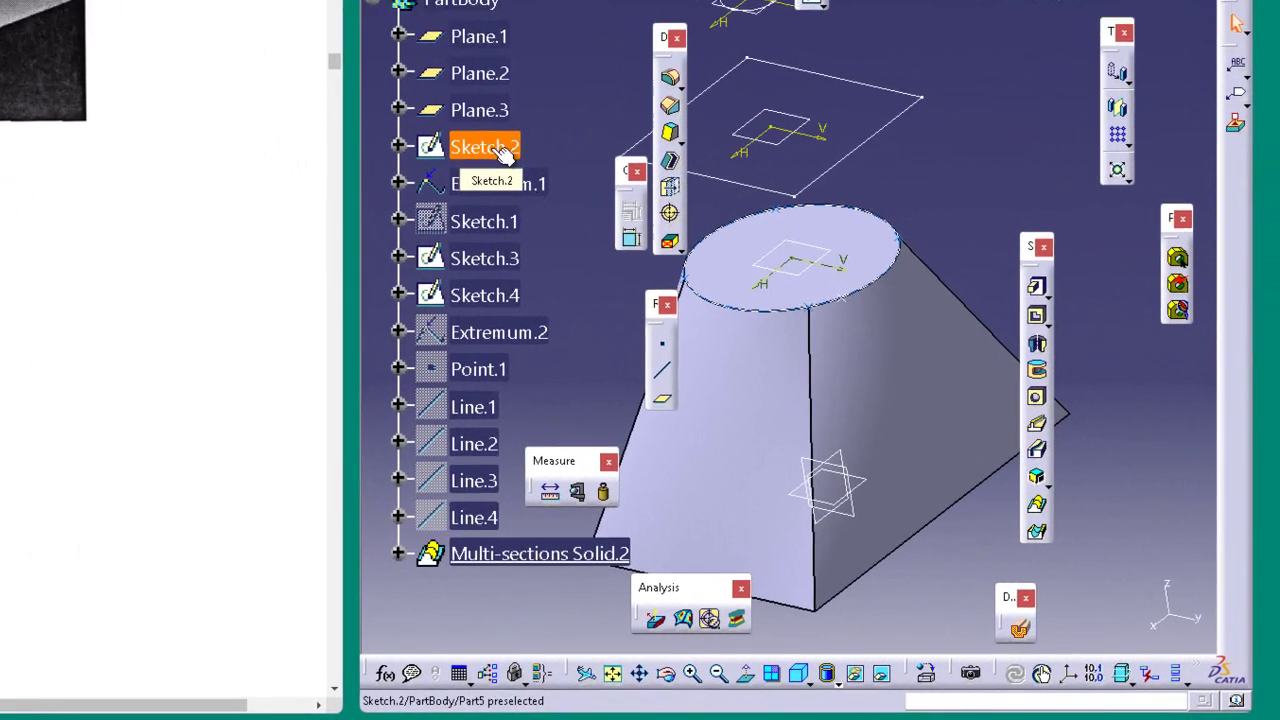
{"action": "right_click", "coordinate": [702, 300]}
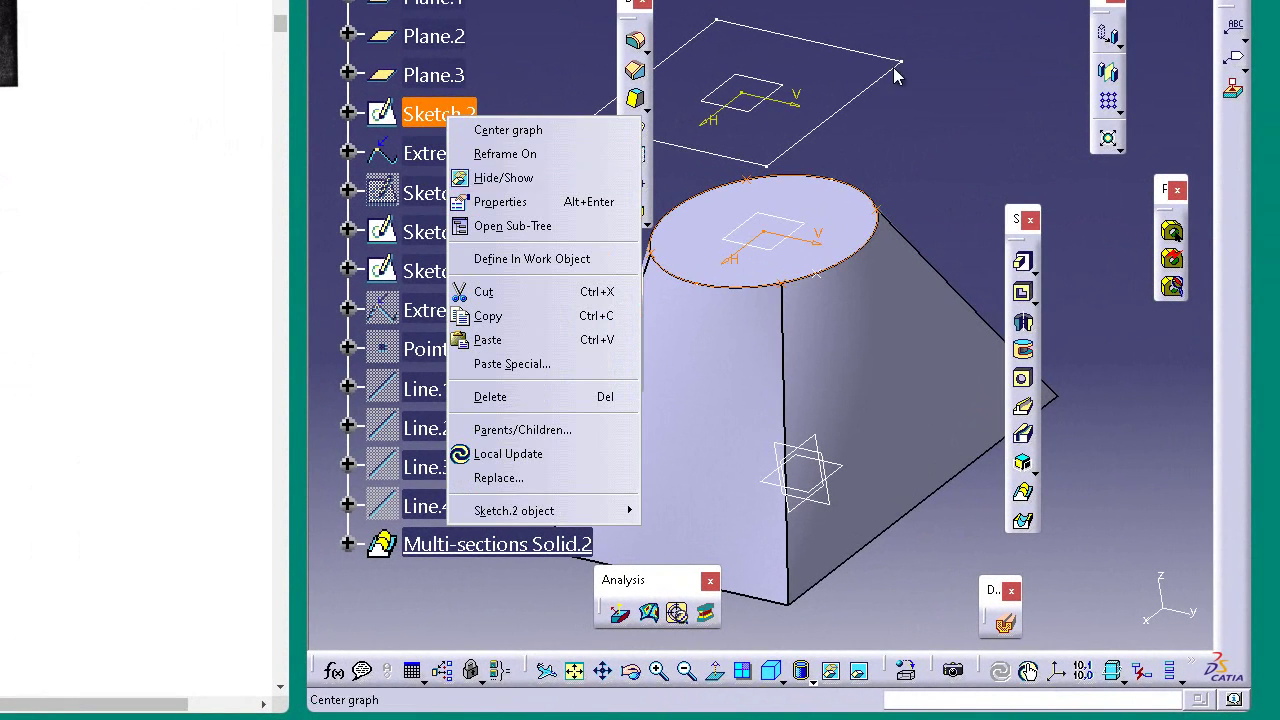
{"action": "left_click", "coordinate": [436, 116]}
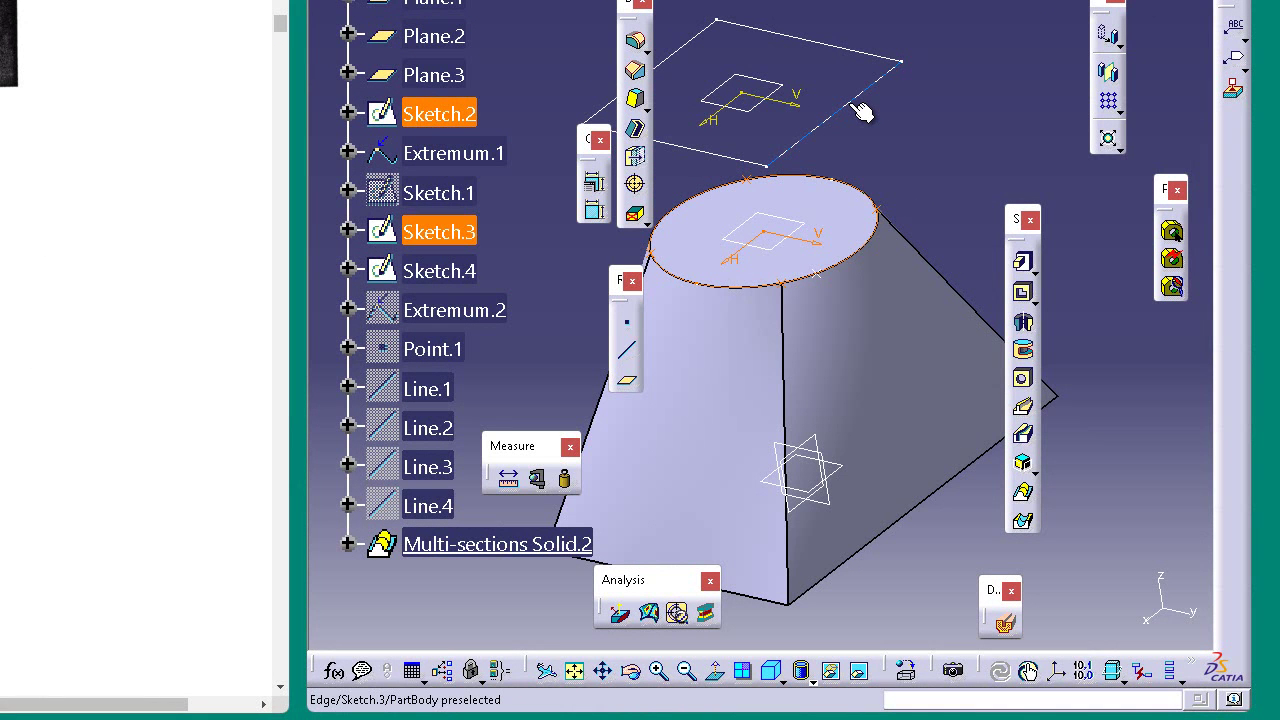
{"action": "left_click", "coordinate": [913, 116]}
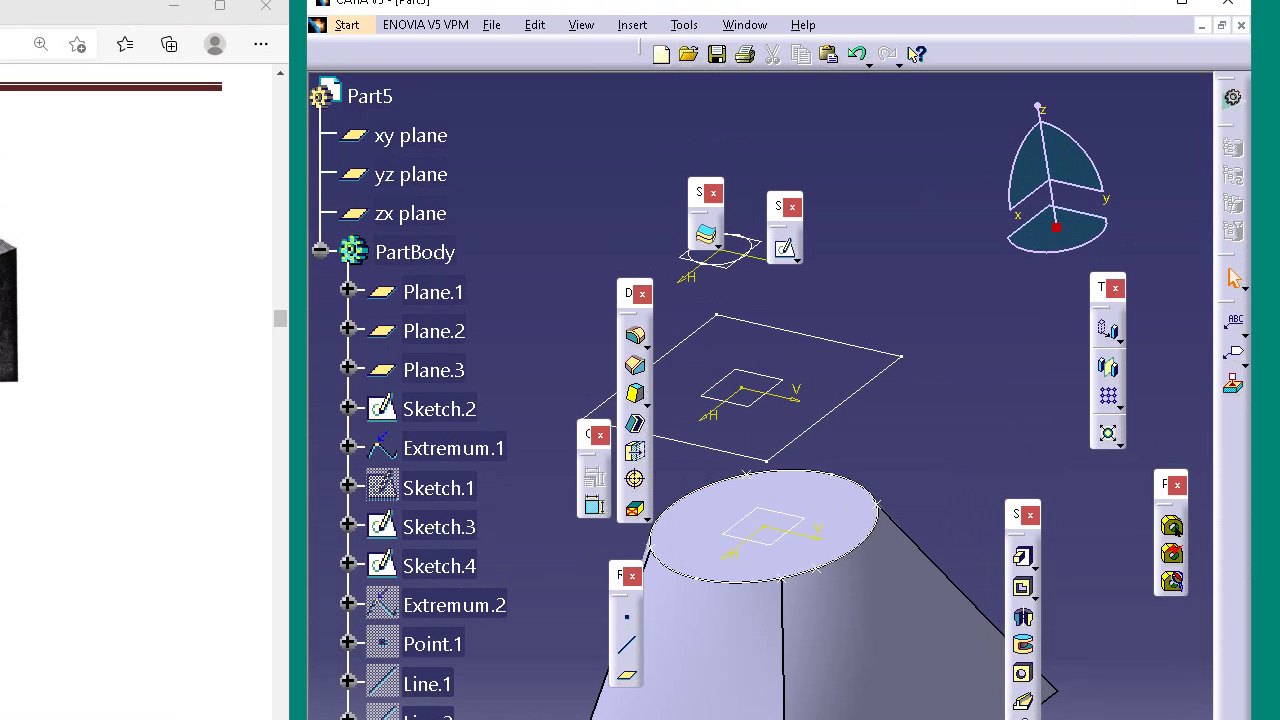
- Start a Multi-Sections Solid with the 145 mm circle of Sketch.2 and the rectangle above it, Sketch.3, as its sections
{"action": "left_click", "coordinate": [1023, 719]}
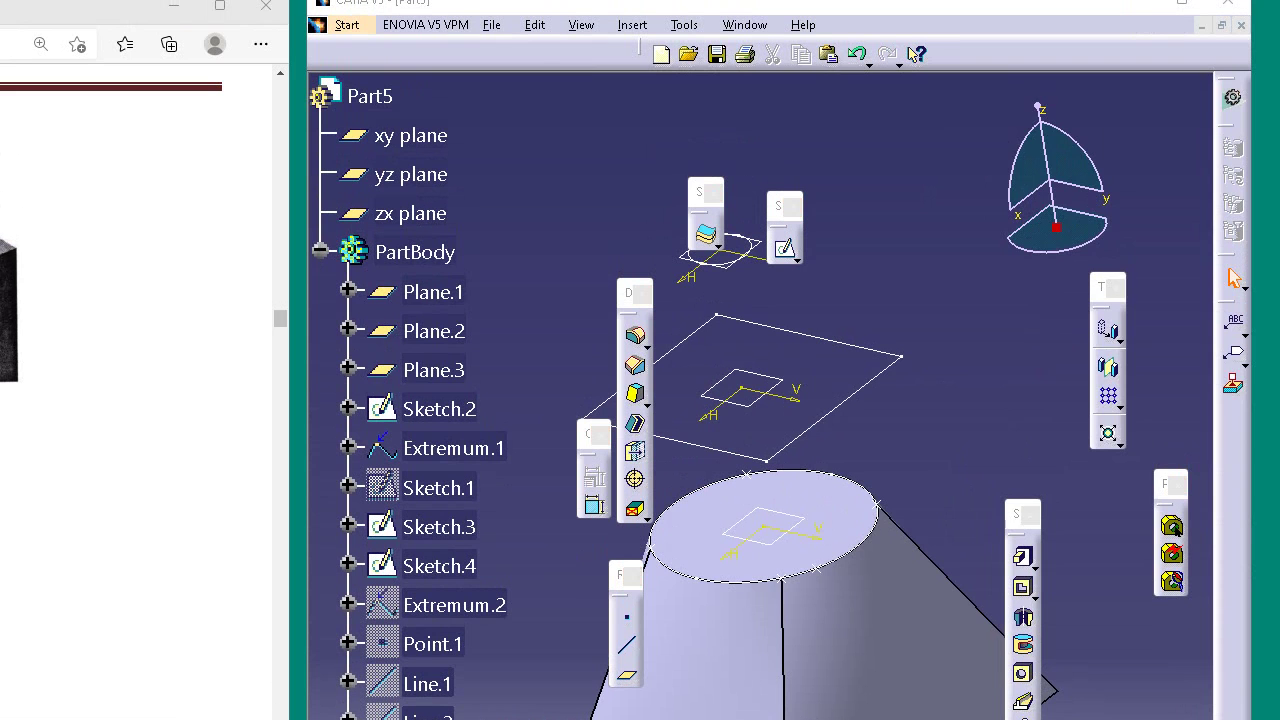
{"action": "left_click", "coordinate": [834, 578]}
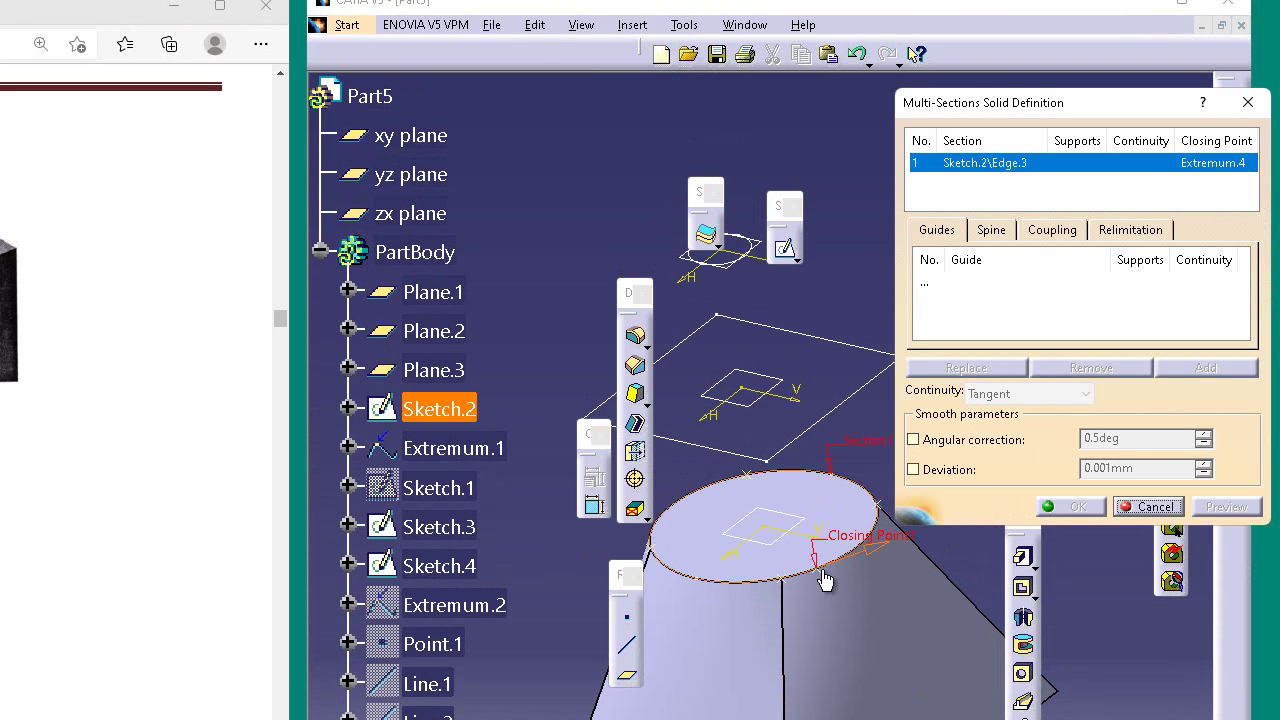
{"action": "left_click", "coordinate": [795, 441]}
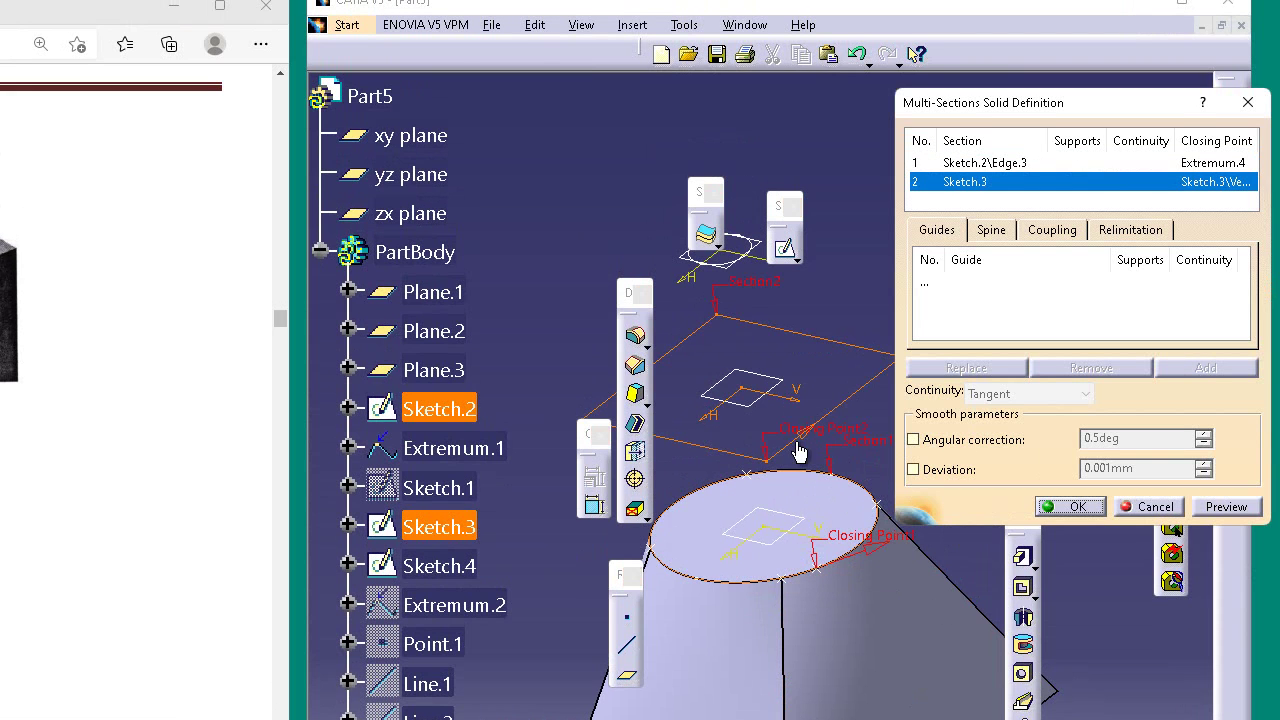
- Add a coupling between the circle's front 45-degree point and the front corner of the Sketch.3 rectangle
{"action": "left_click", "coordinate": [1049, 232]}
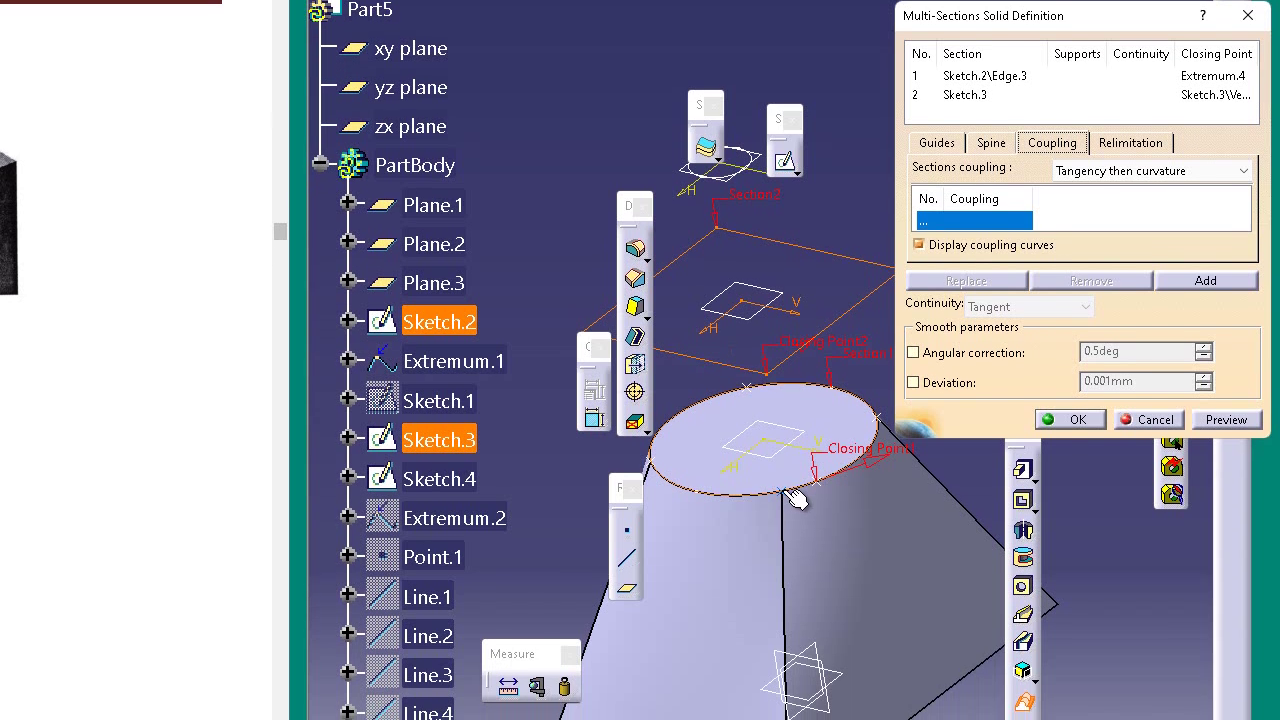
{"action": "left_click", "coordinate": [783, 551]}
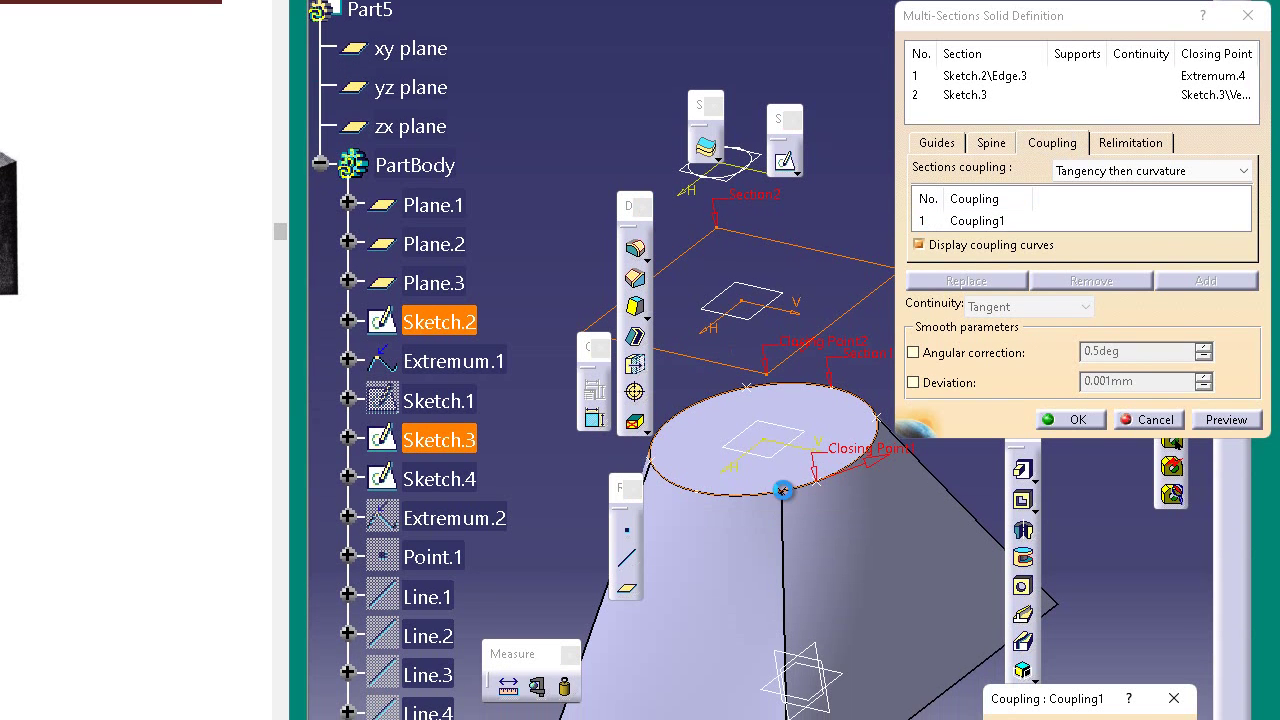
{"action": "left_click", "coordinate": [773, 385]}
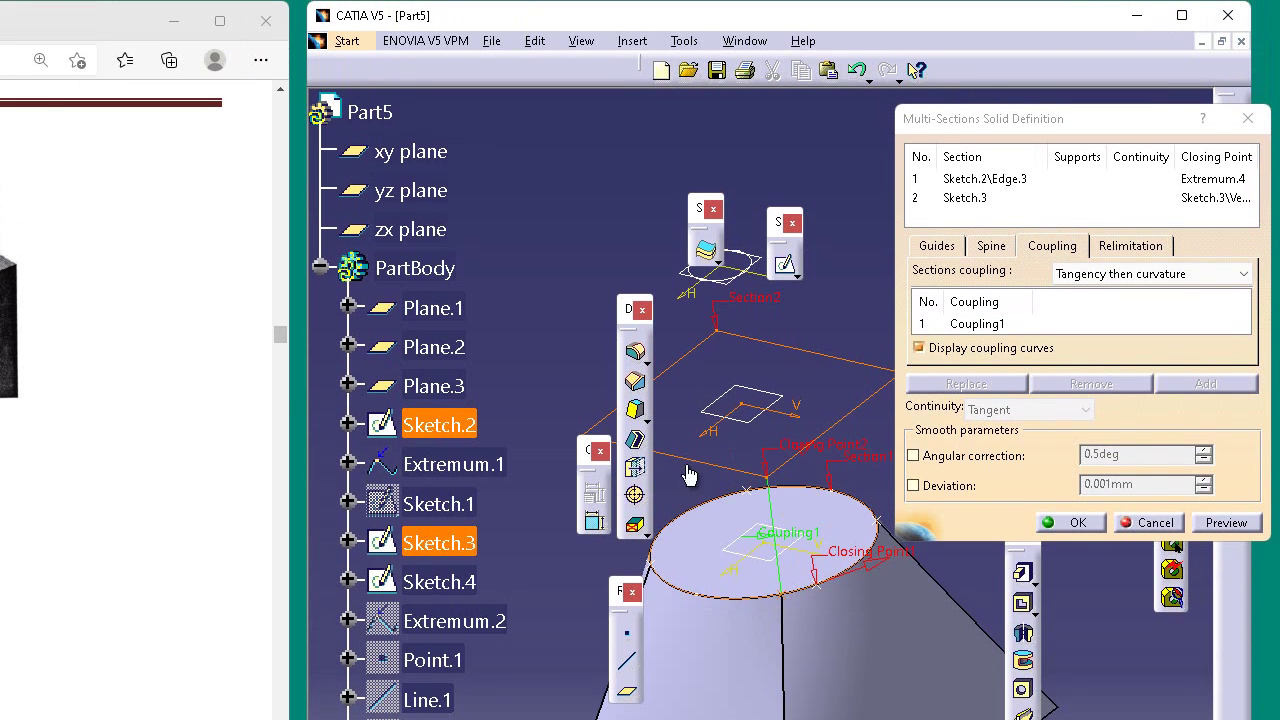
- Move the definition dialog off the model and add a second coupling from the circle's right-hand point to the rectangle's right corner
{"action": "left_click", "coordinate": [1021, 323]}
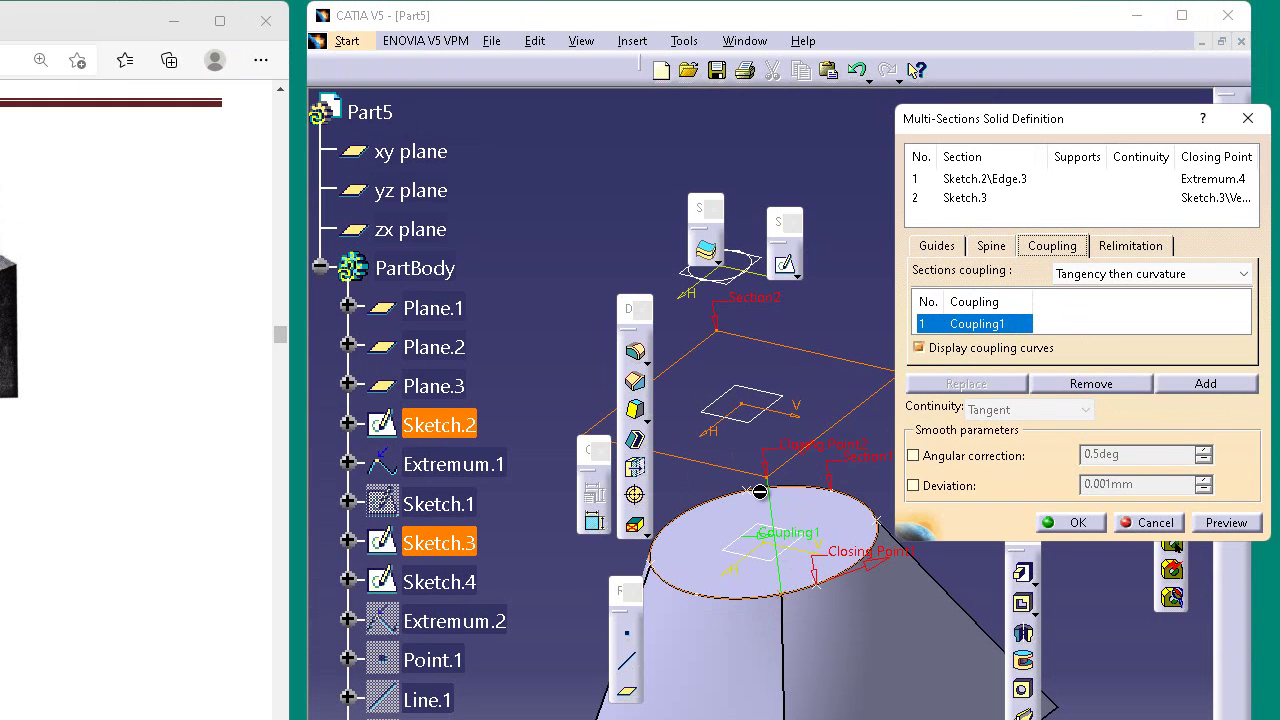
{"action": "left_click_drag", "start_coordinate": [1005, 120], "coordinate": [313, 63]}
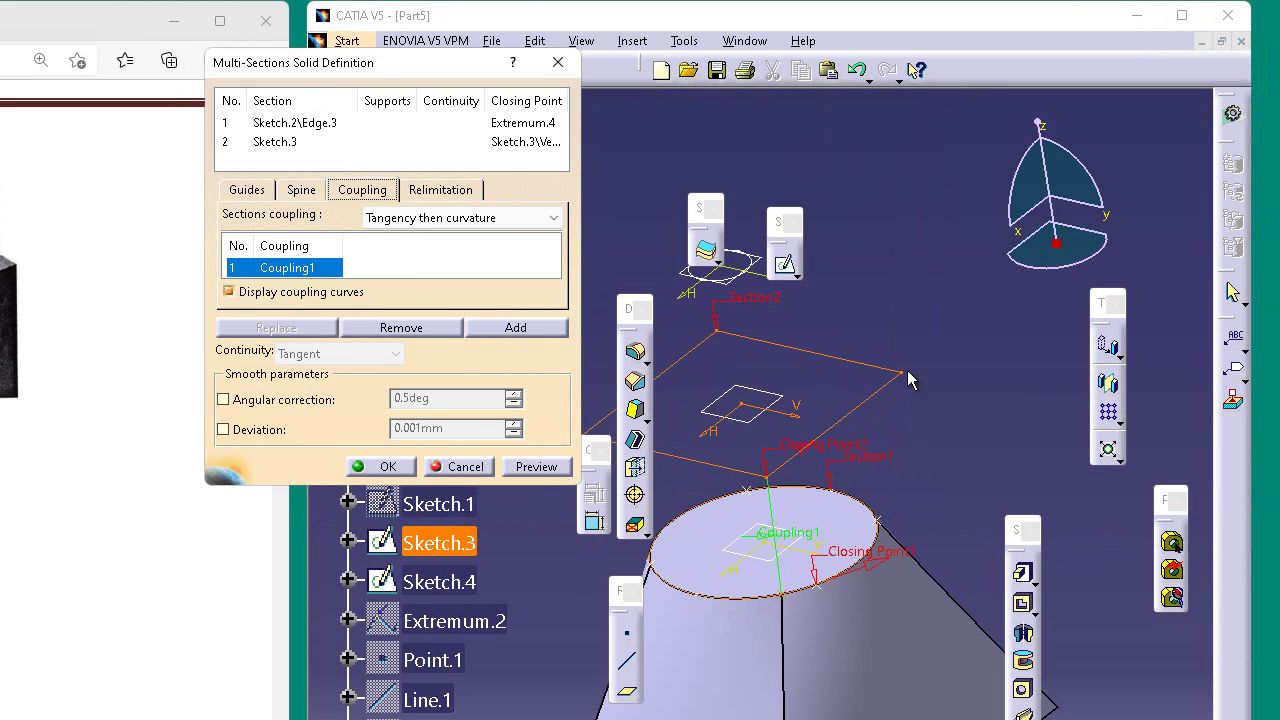
{"action": "left_click", "coordinate": [514, 330]}
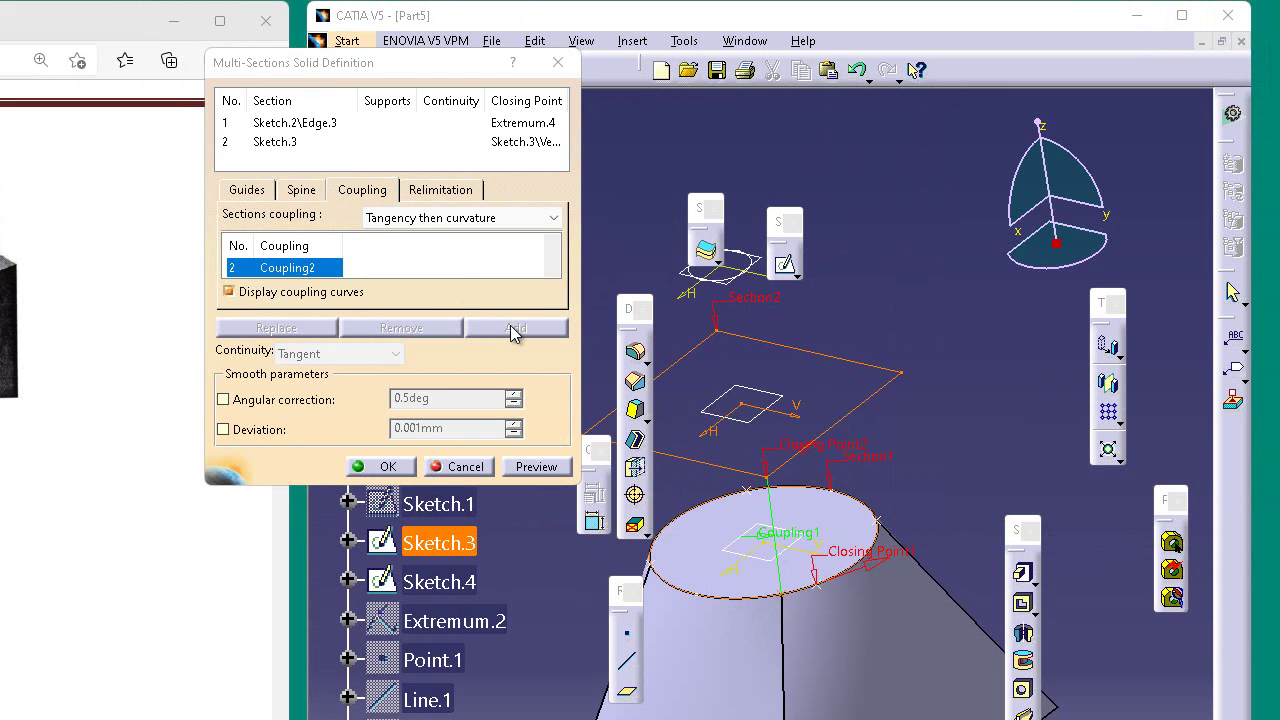
{"action": "left_click", "coordinate": [886, 524]}
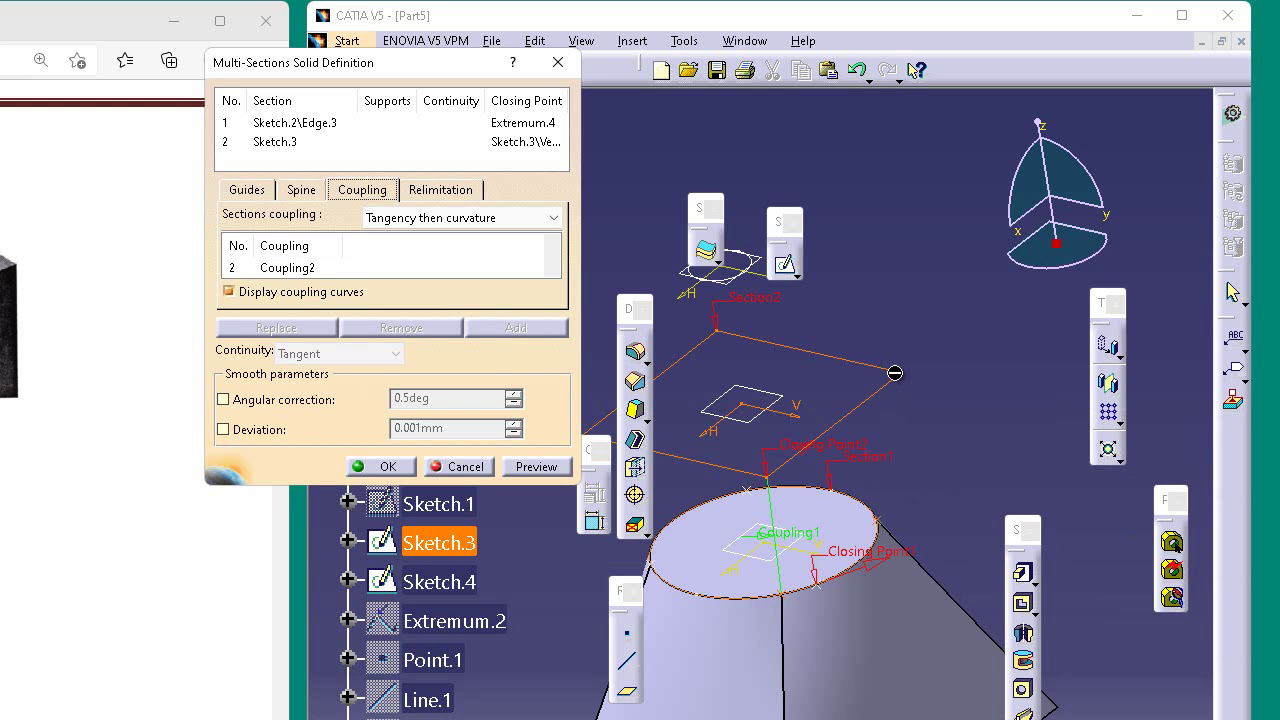
{"action": "left_click", "coordinate": [899, 373]}
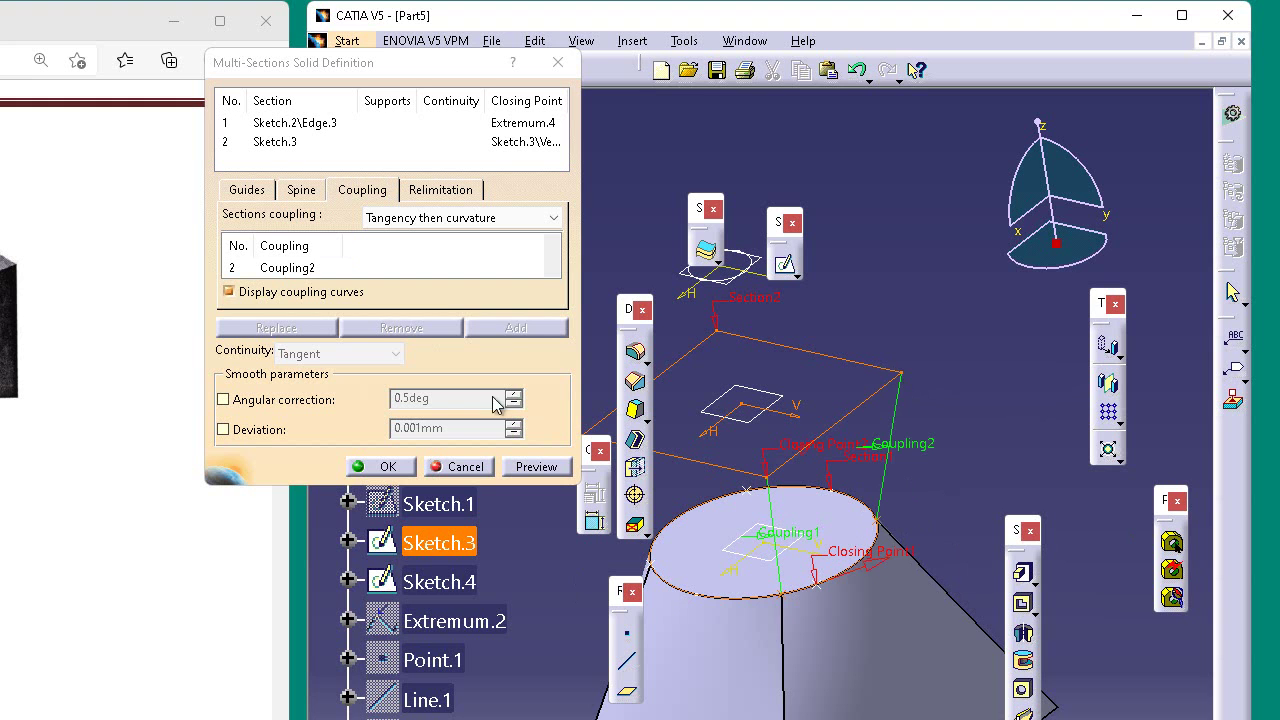
- Add a third coupling between the circle's rear 45-degree point and the rear corner of the Sketch.3 rectangle
{"action": "left_click", "coordinate": [299, 268]}
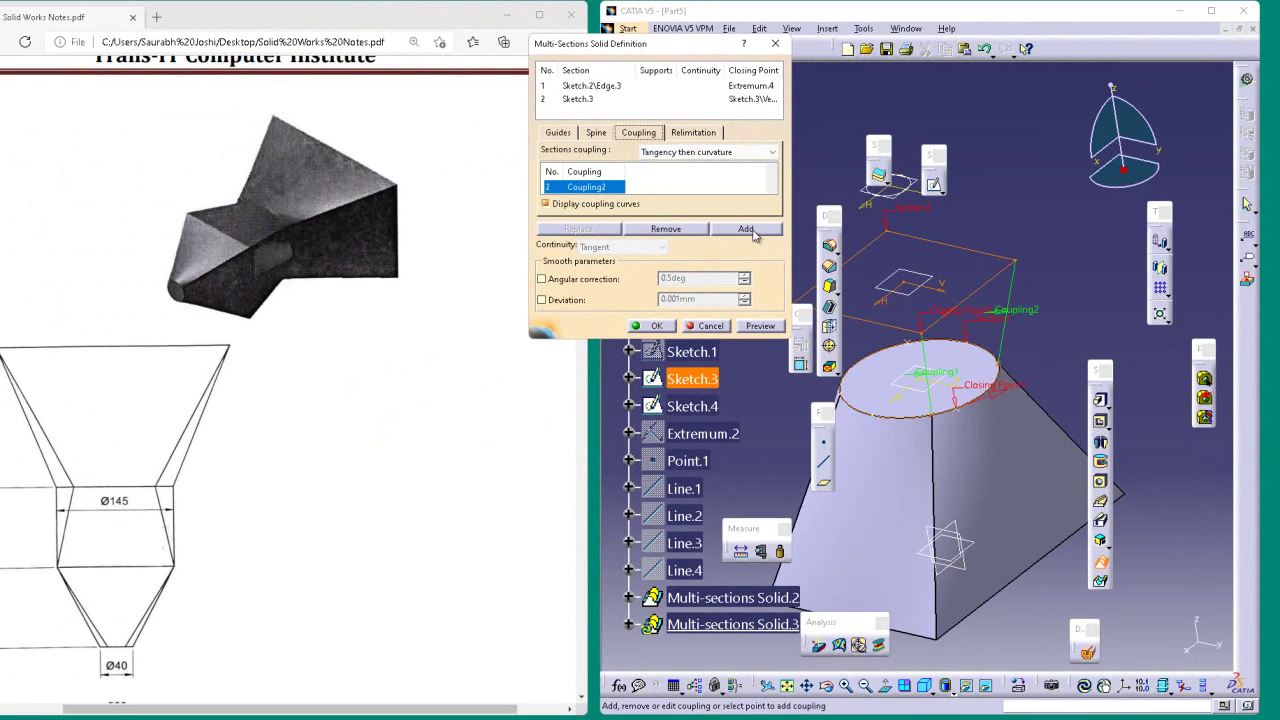
{"action": "left_click", "coordinate": [746, 229]}
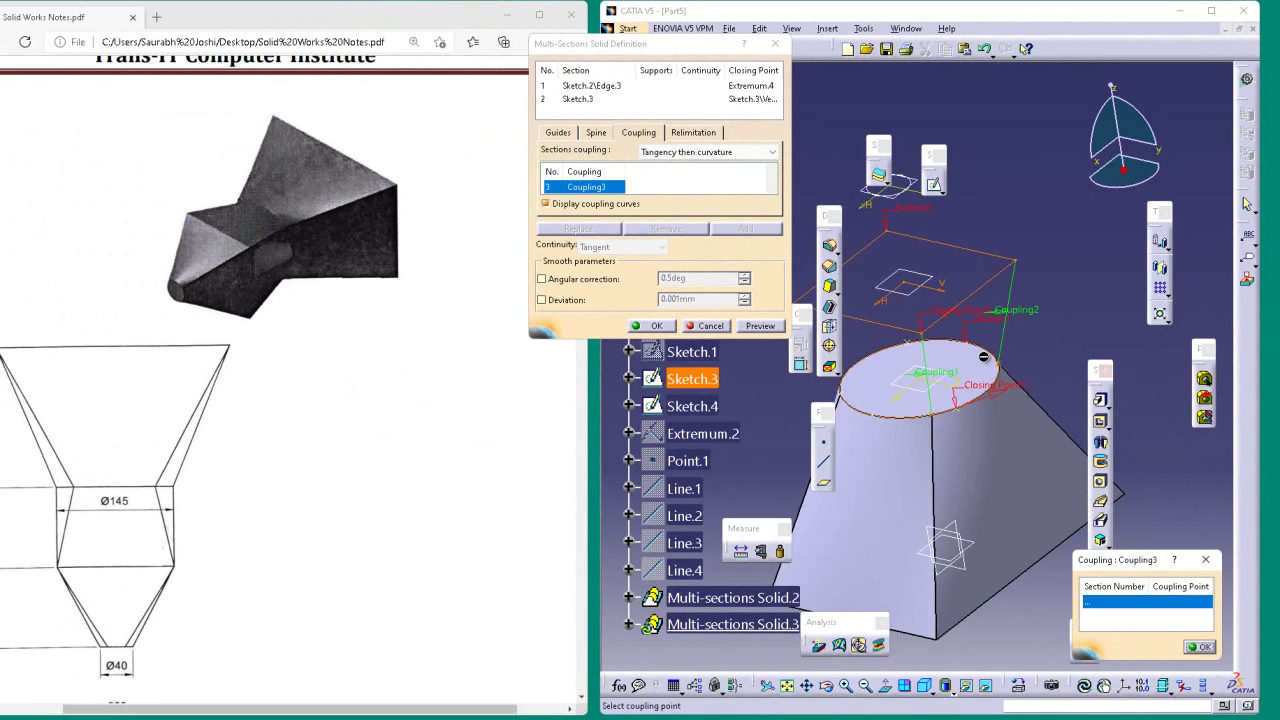
{"action": "left_click", "coordinate": [900, 347]}
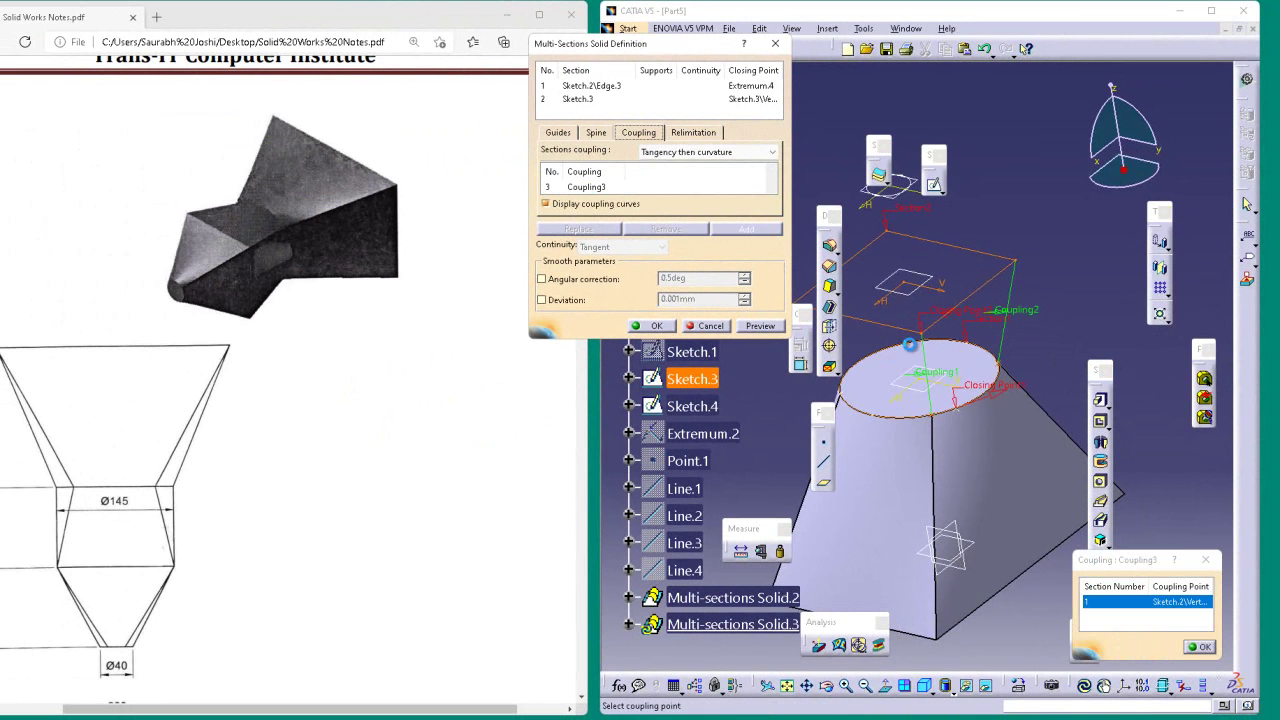
{"action": "left_click", "coordinate": [886, 236]}
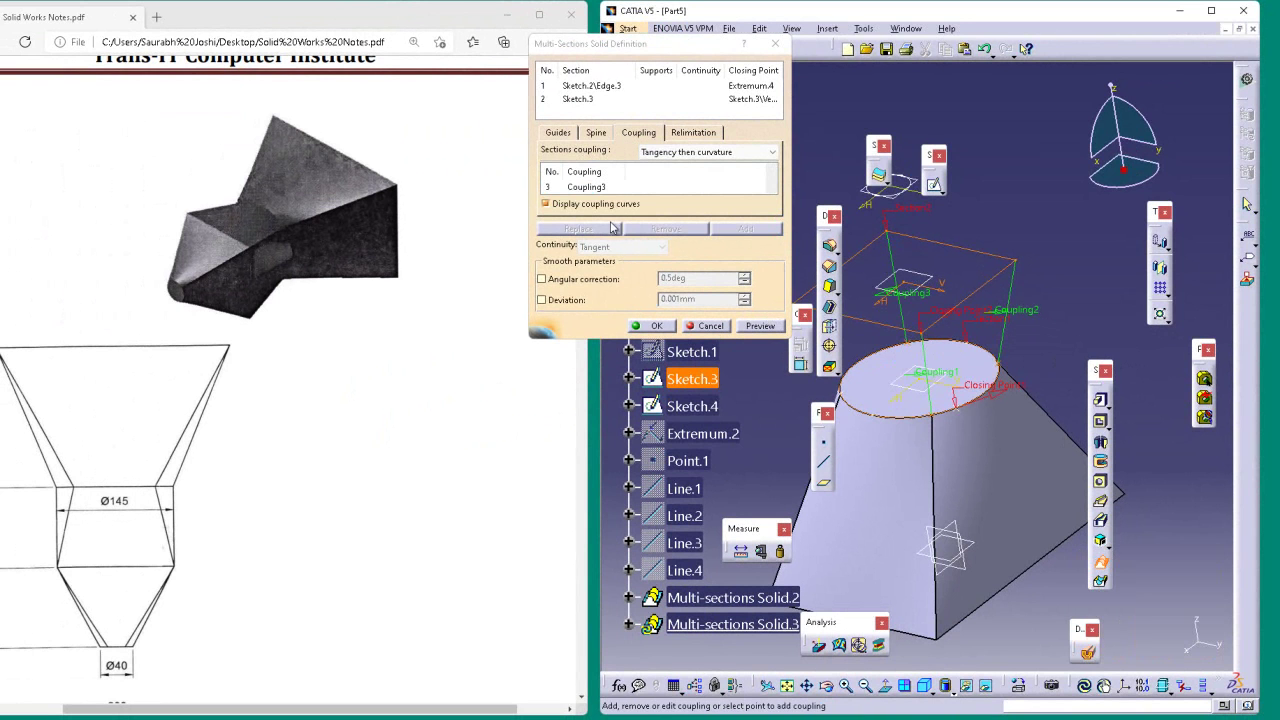
- Add a fourth coupling between the circle's left-hand 45-degree point and the left corner of the Sketch.3 rectangle
{"action": "left_click", "coordinate": [613, 187]}
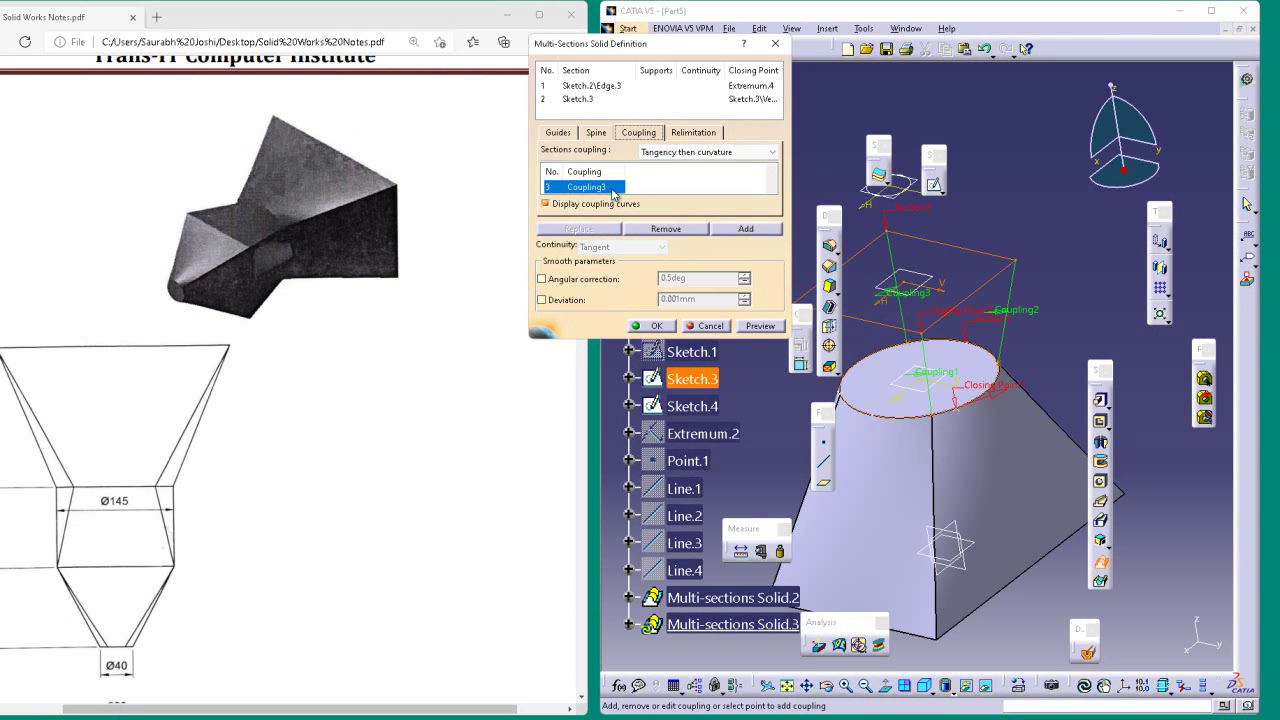
{"action": "left_click", "coordinate": [746, 230]}
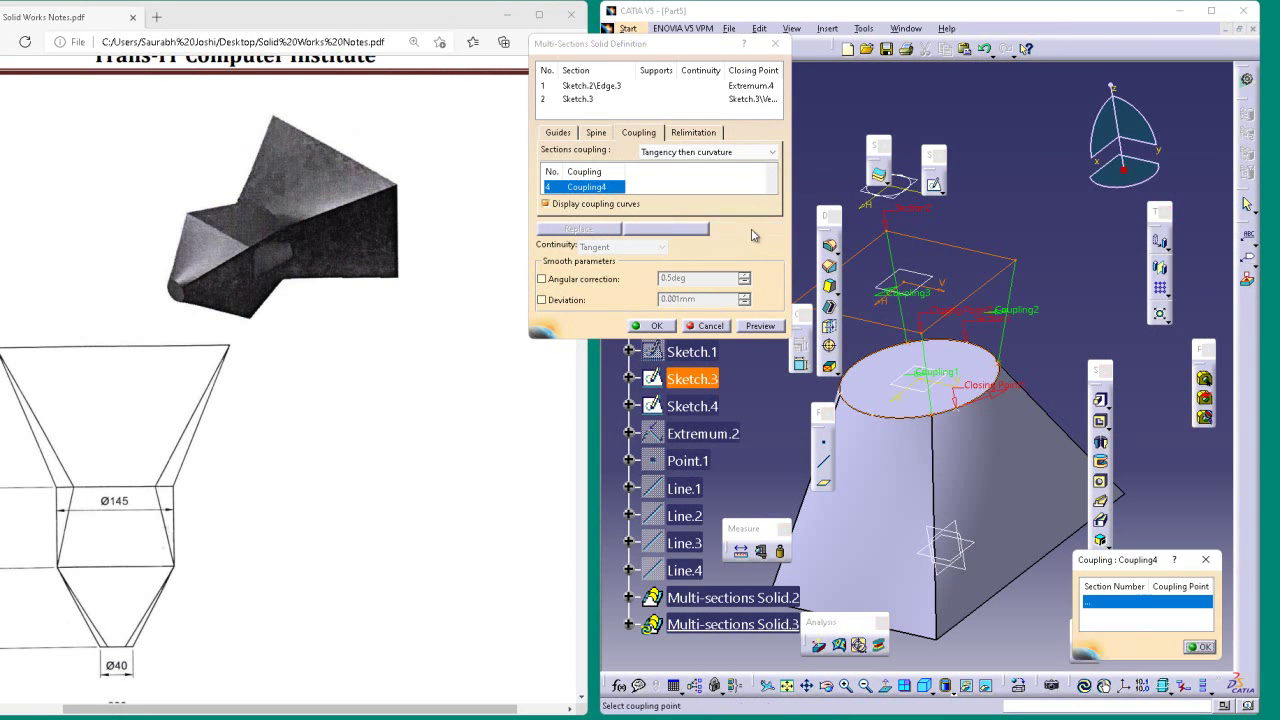
{"action": "left_click", "coordinate": [848, 399]}
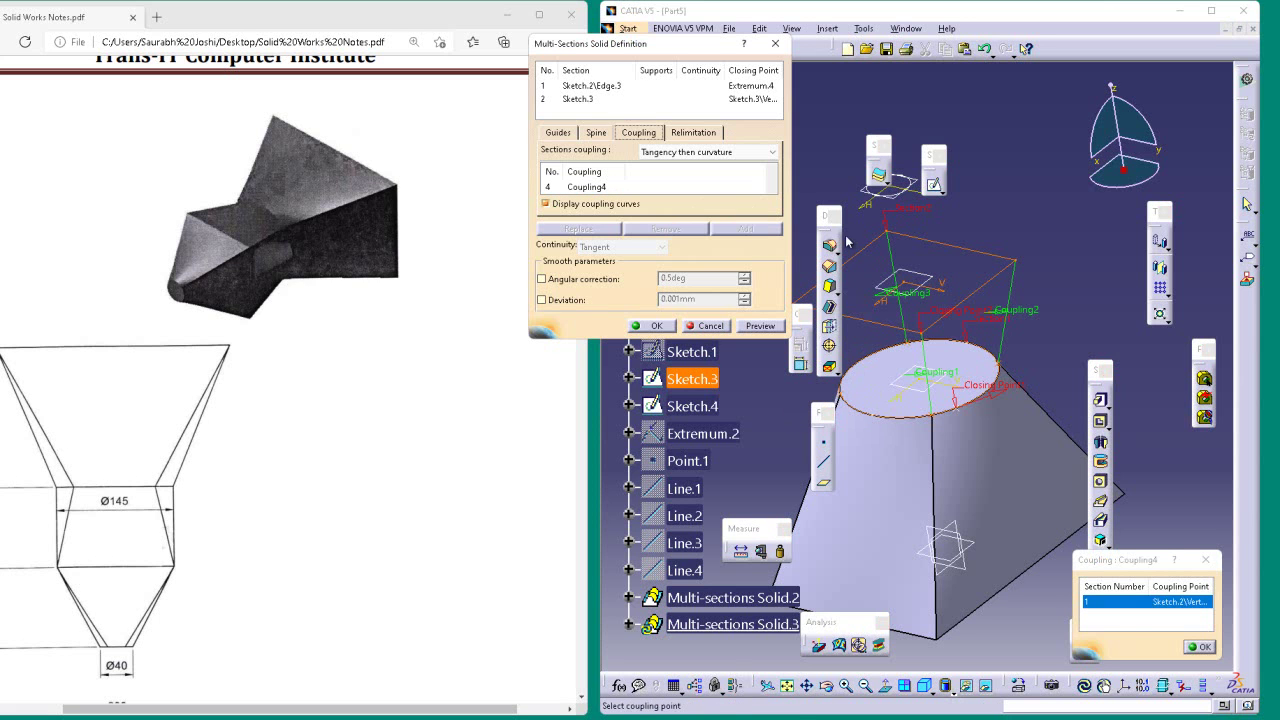
{"action": "left_click_drag", "start_coordinate": [826, 217], "coordinate": [1147, 158]}
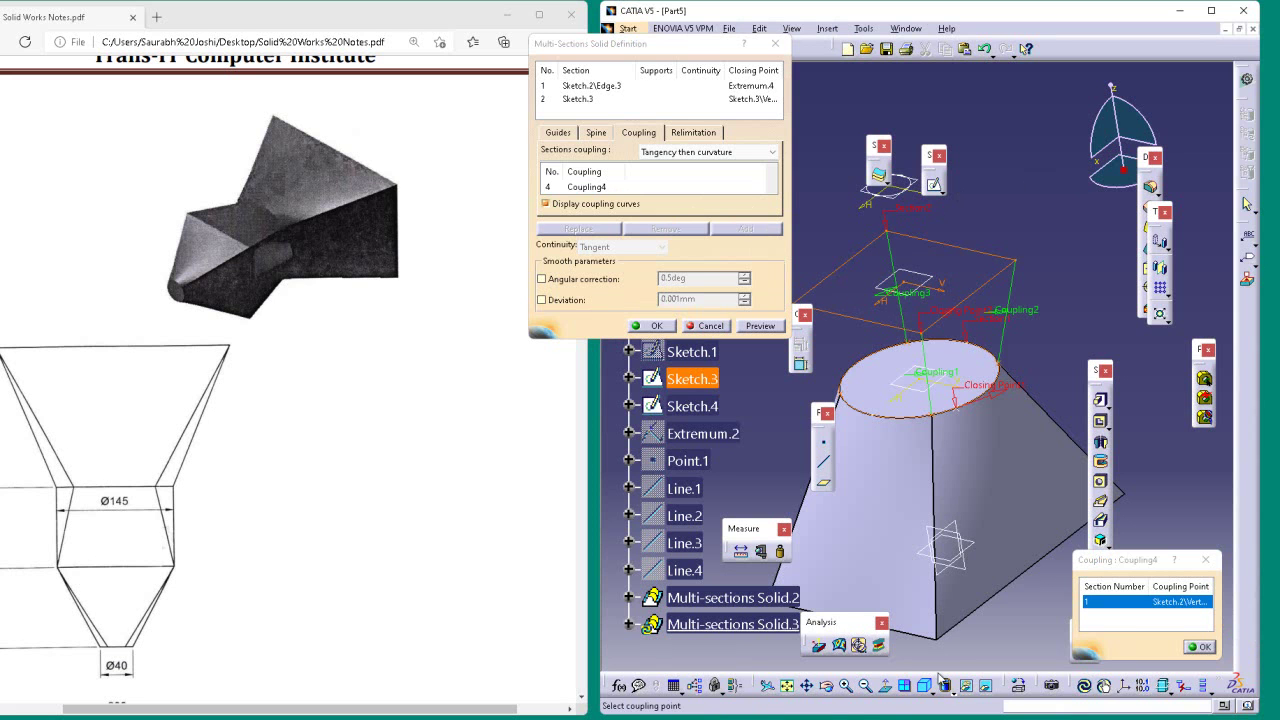
{"action": "left_click", "coordinate": [866, 686]}
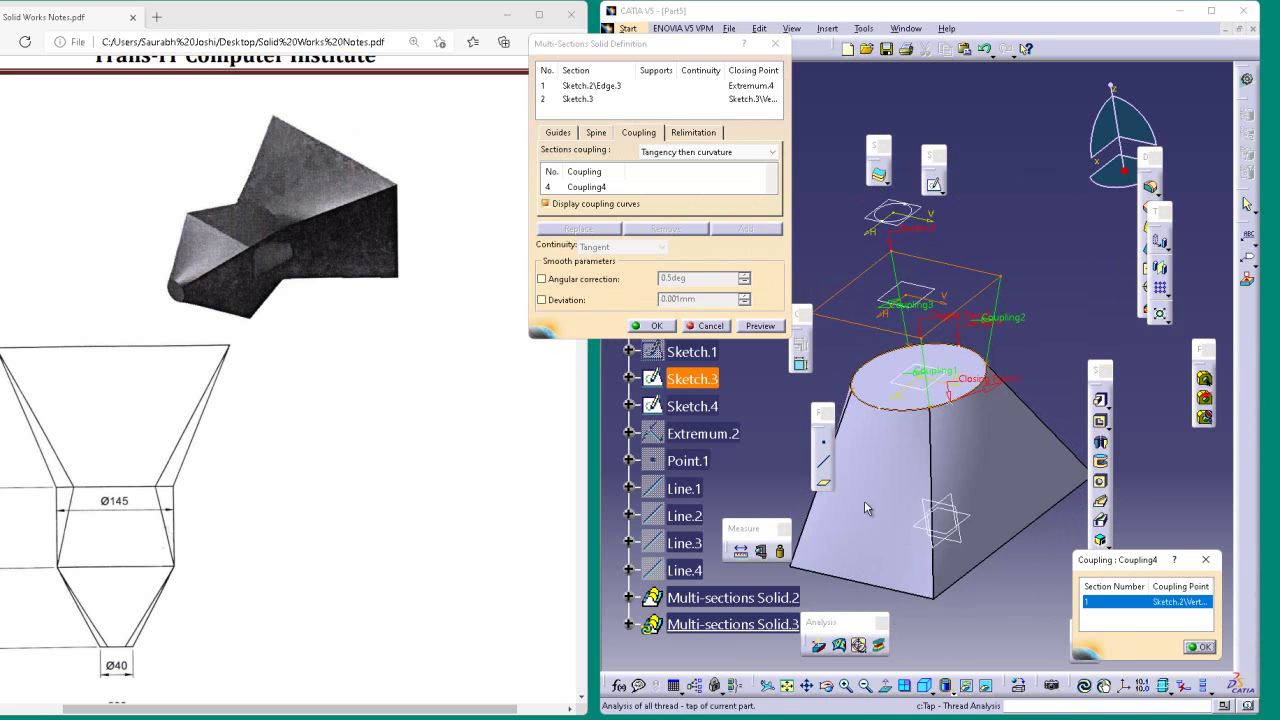
{"action": "left_click", "coordinate": [830, 319]}
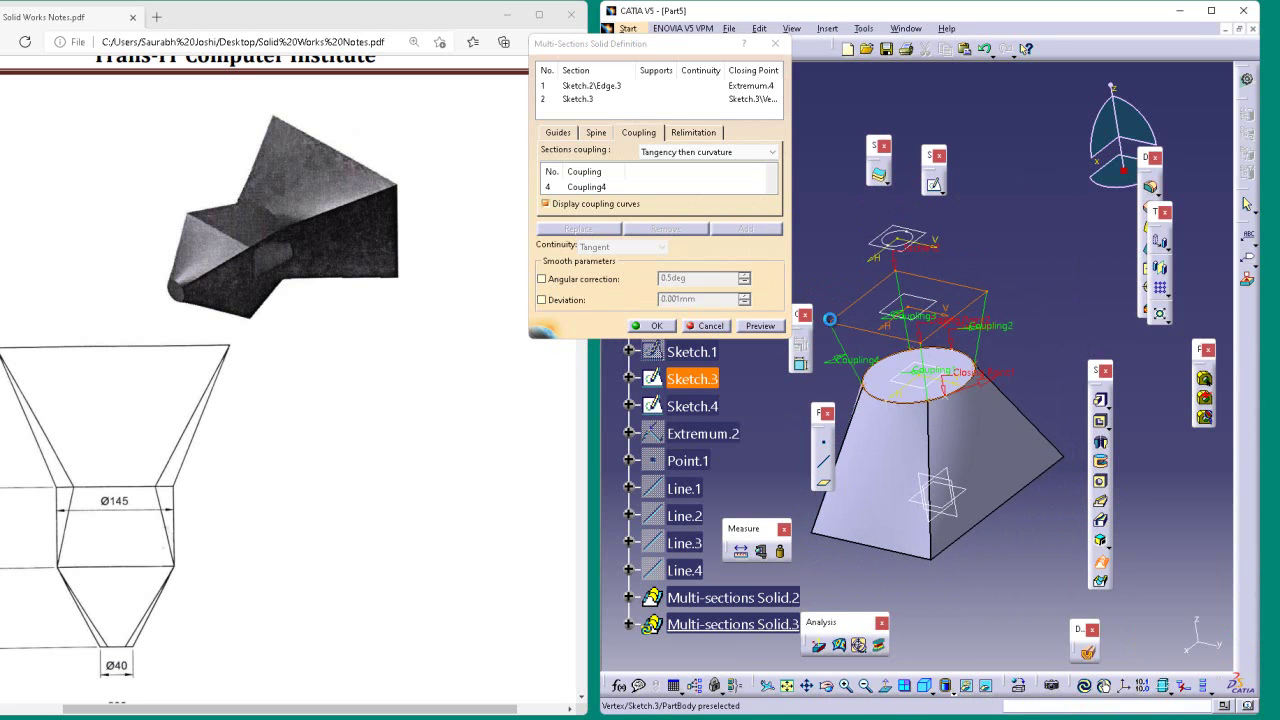
- Preview the multi-sections solid with its four couplings and create it
{"action": "left_click", "coordinate": [602, 188]}
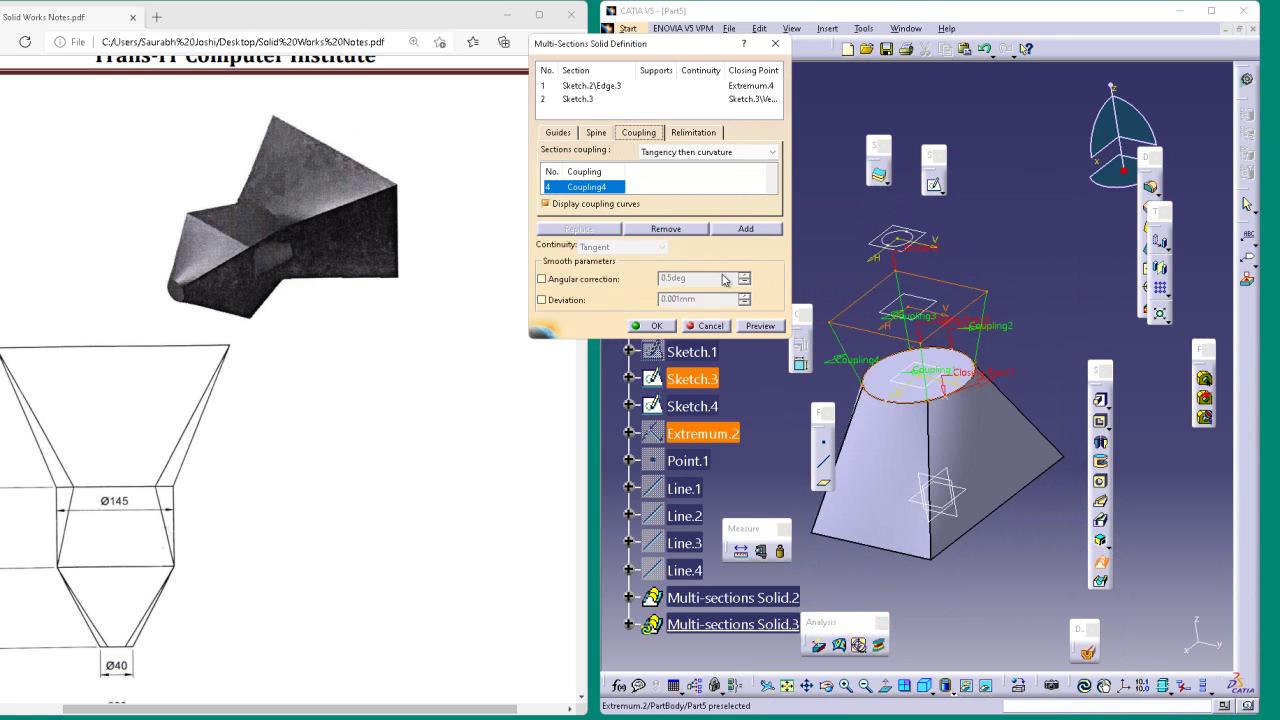
{"action": "left_click", "coordinate": [758, 326]}
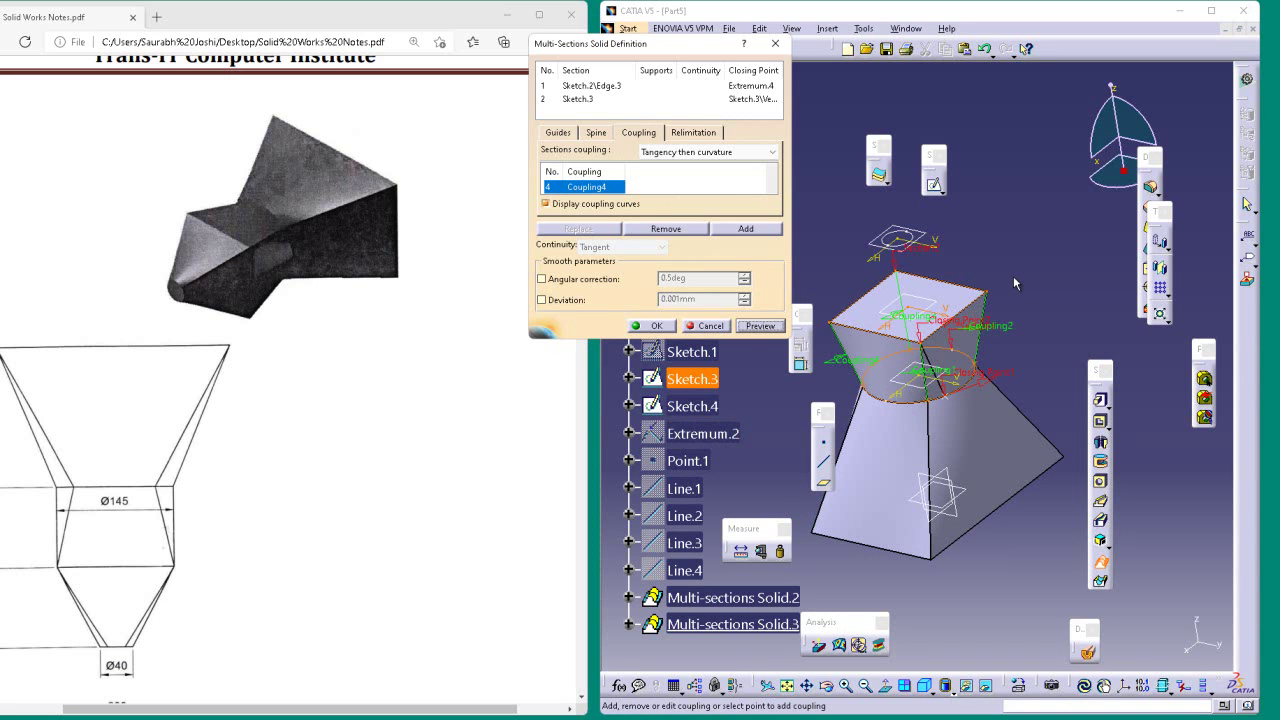
{"action": "left_click", "coordinate": [664, 329]}
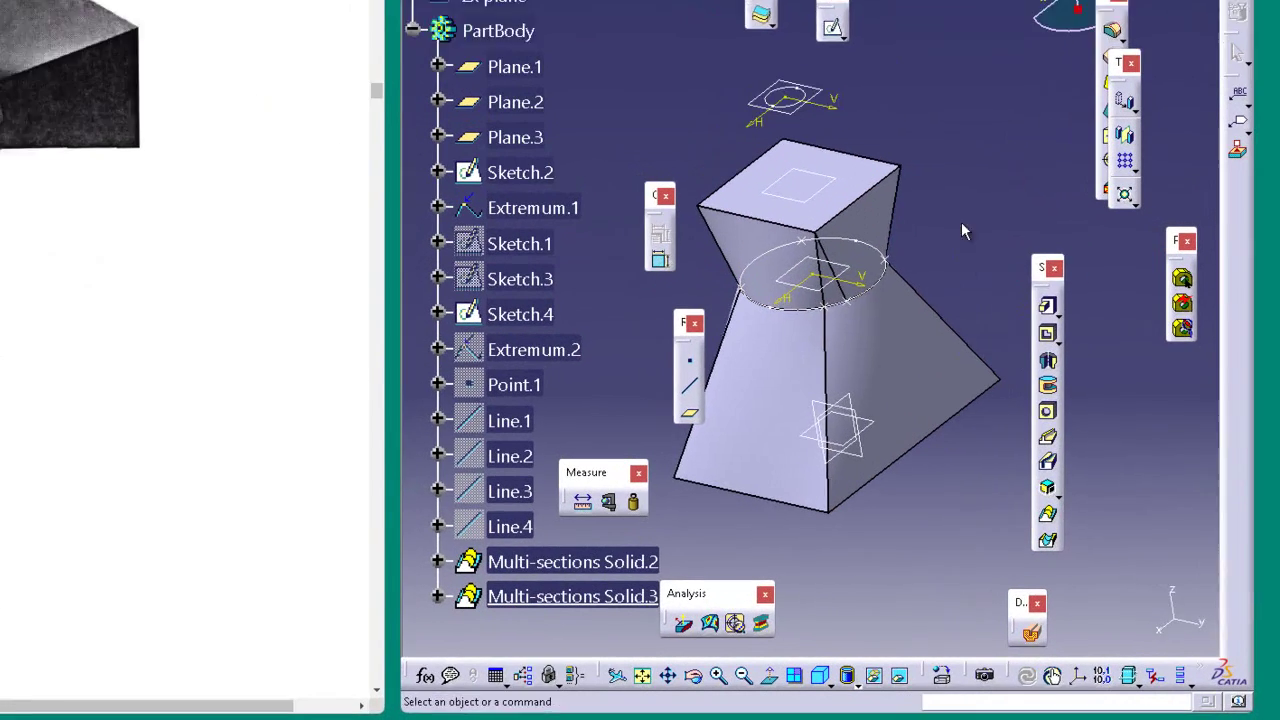
- Reopen the definition of Multi-sections Solid.3 and remove the closing point of its Sketch.3 section
{"action": "middle_click_drag", "start_coordinate": [961, 231], "coordinate": [820, 238]}
{"action": "middle_click_drag", "start_coordinate": [771, 188], "coordinate": [777, 129]}
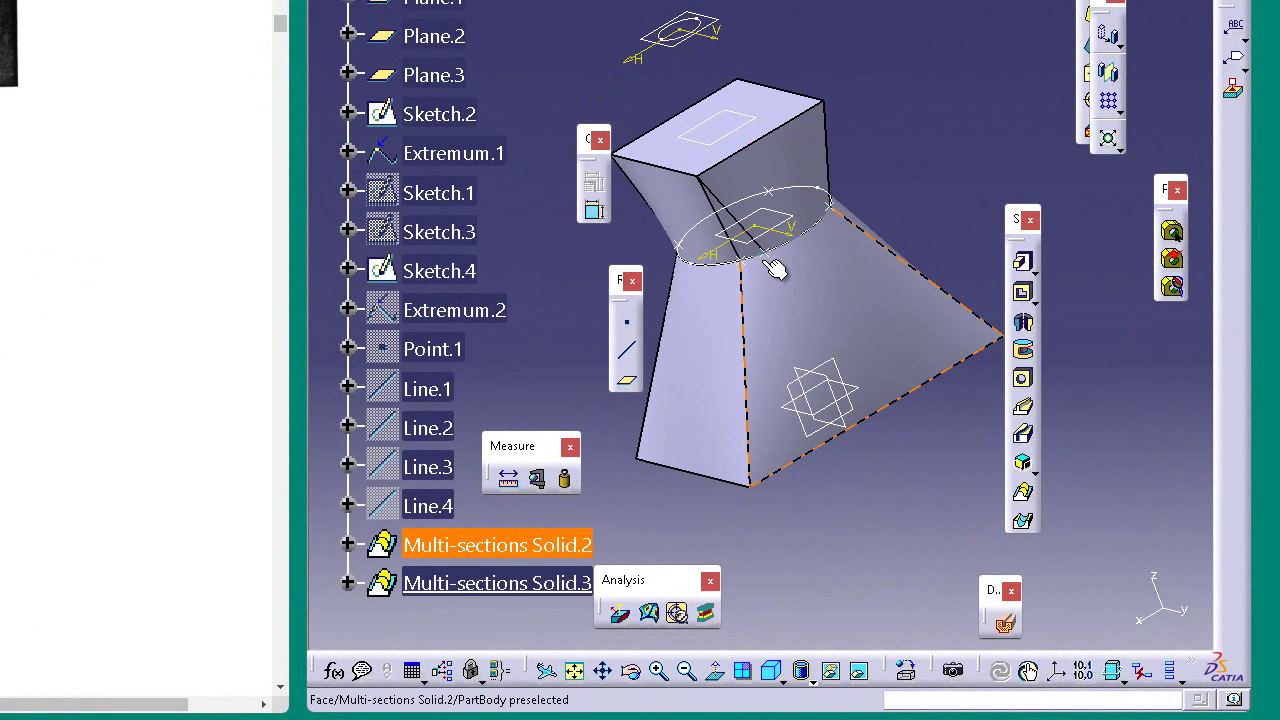
{"action": "right_click", "coordinate": [536, 594]}
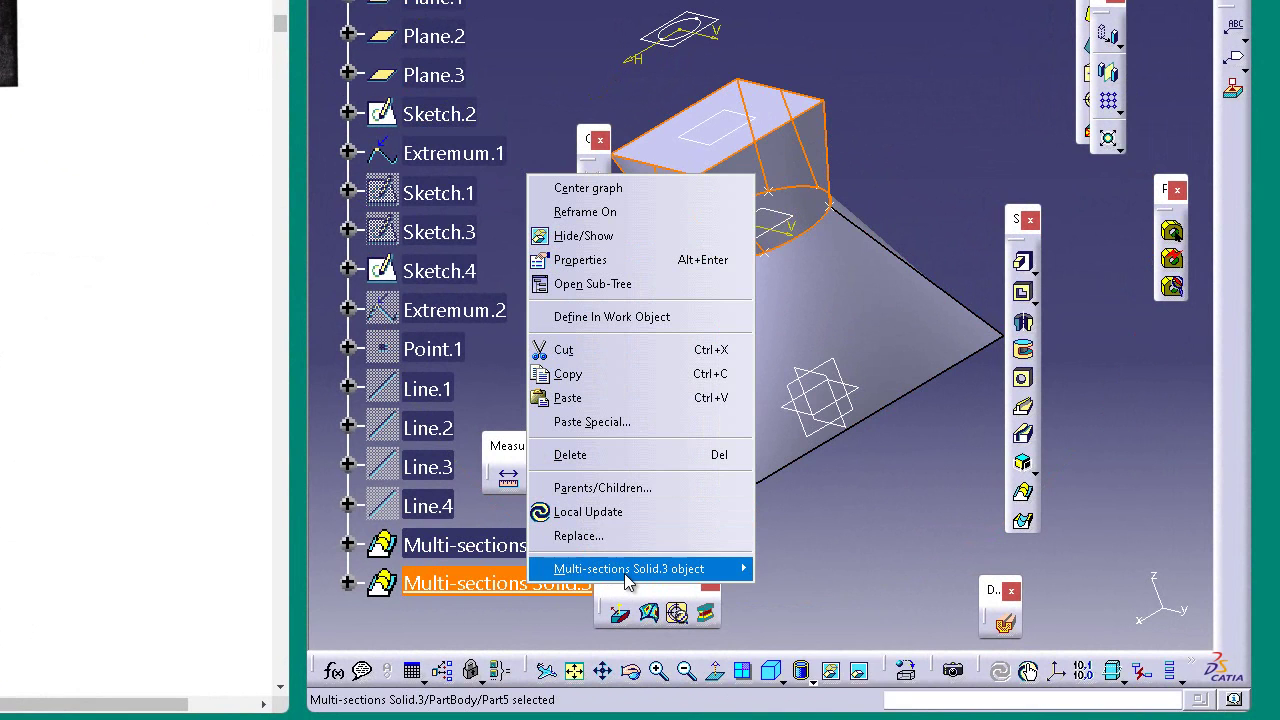
{"action": "mouse_move", "coordinate": [628, 581]}
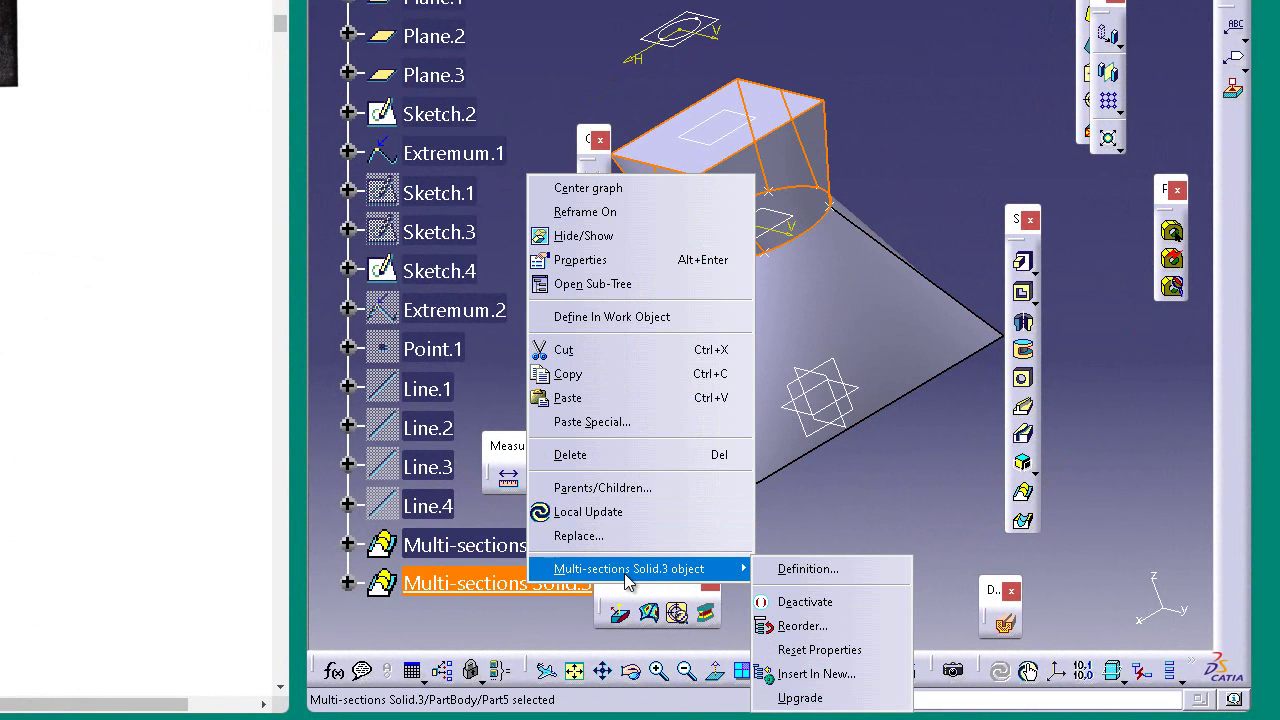
{"action": "left_click", "coordinate": [800, 567]}
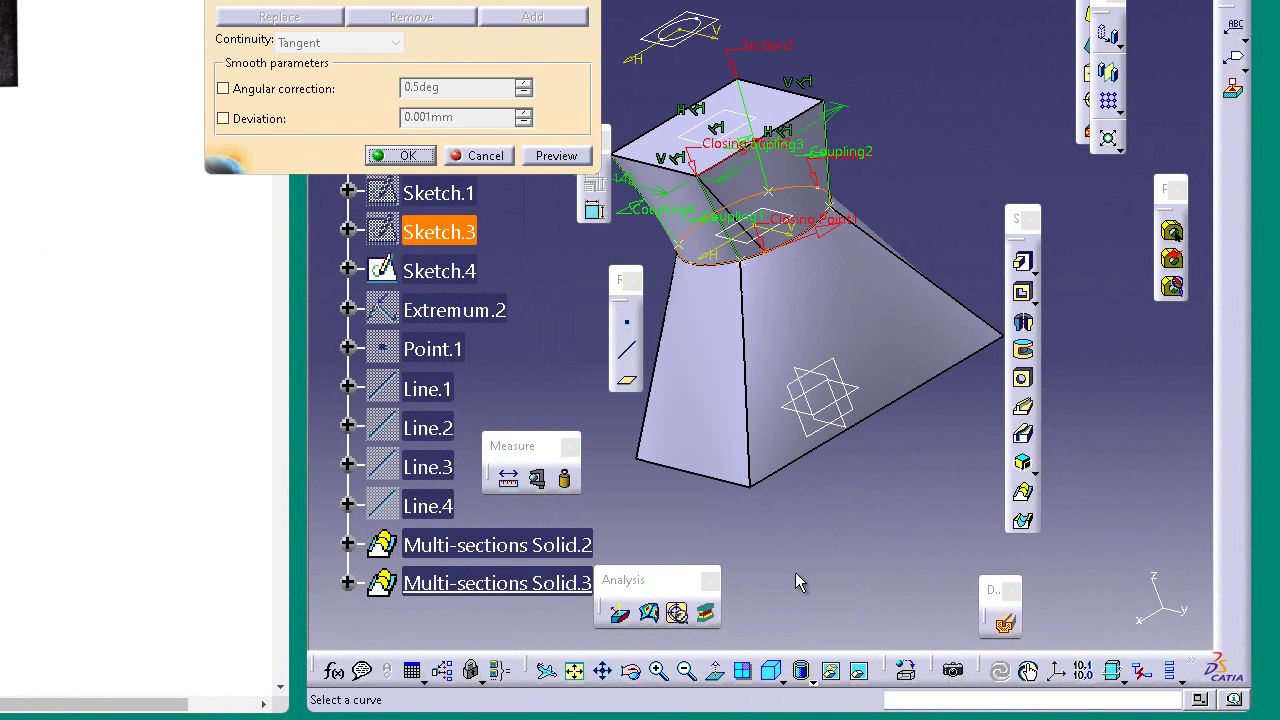
{"action": "right_click", "coordinate": [536, 1]}
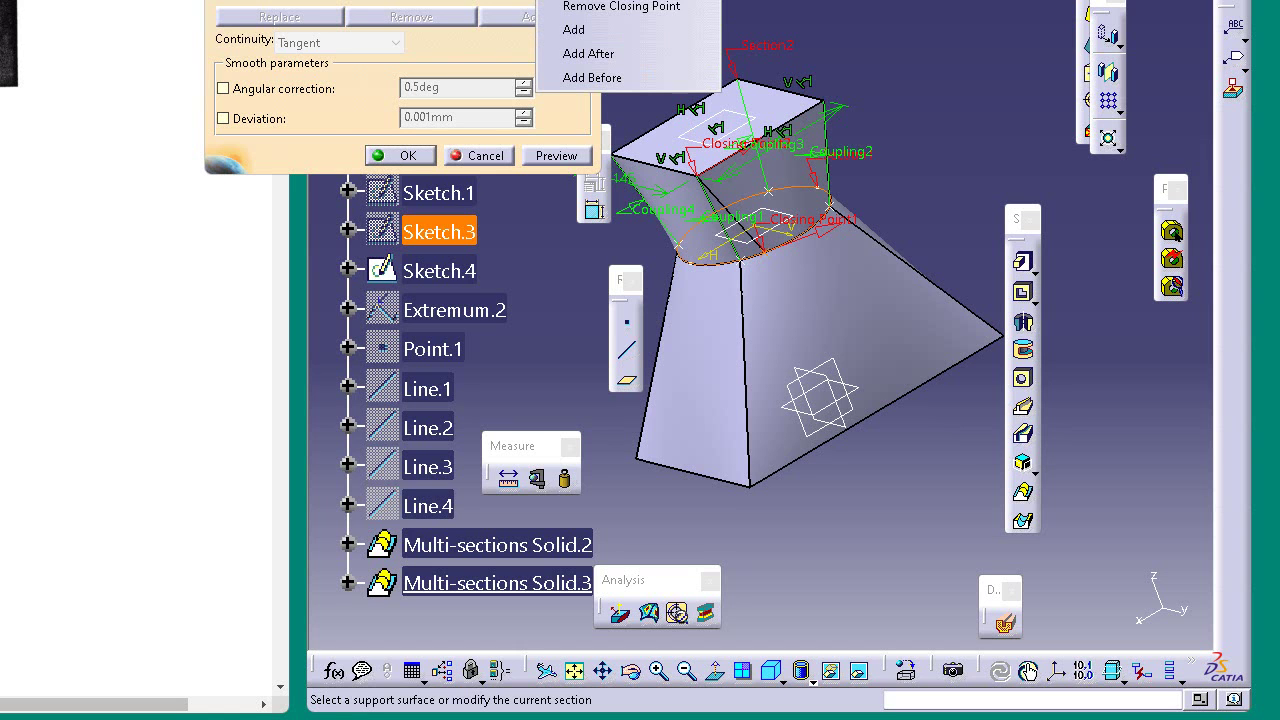
{"action": "left_click", "coordinate": [622, 7]}
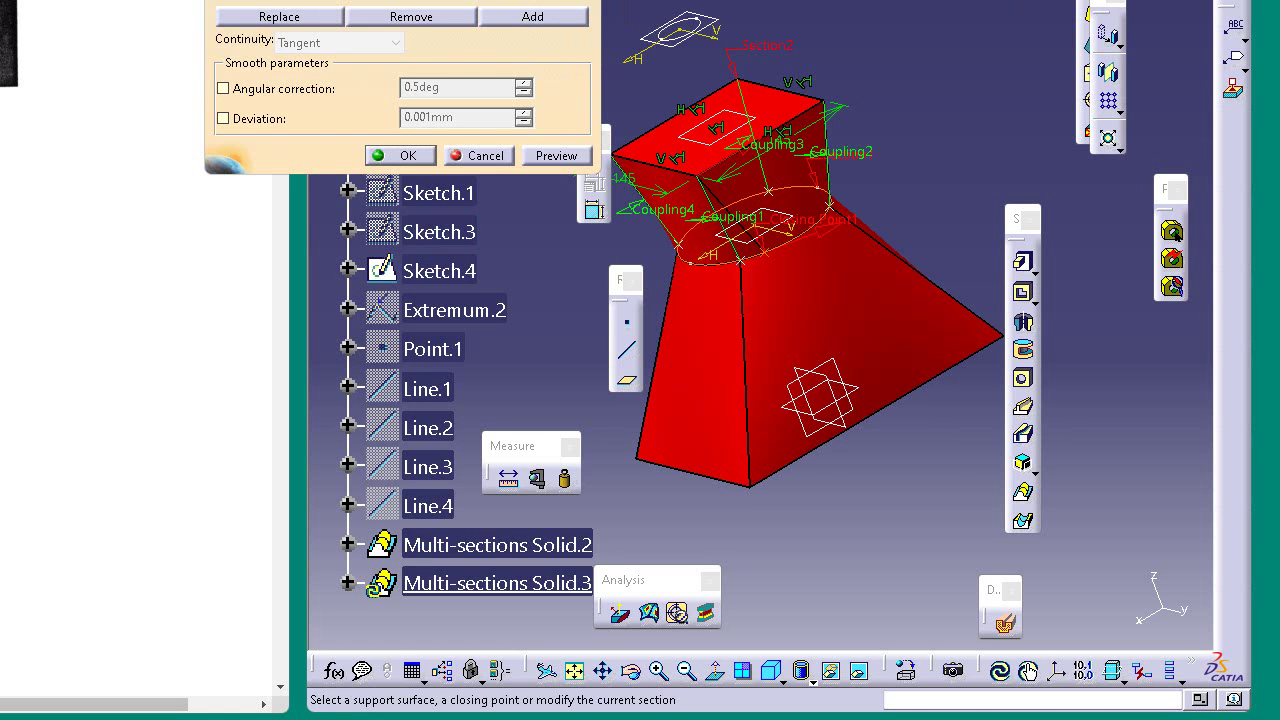
- Create a new closing point on the Sketch.3 rectangle, 21.235 mm along the curve from its front corner, and rebuild the solid
{"action": "right_click", "coordinate": [541, 1]}
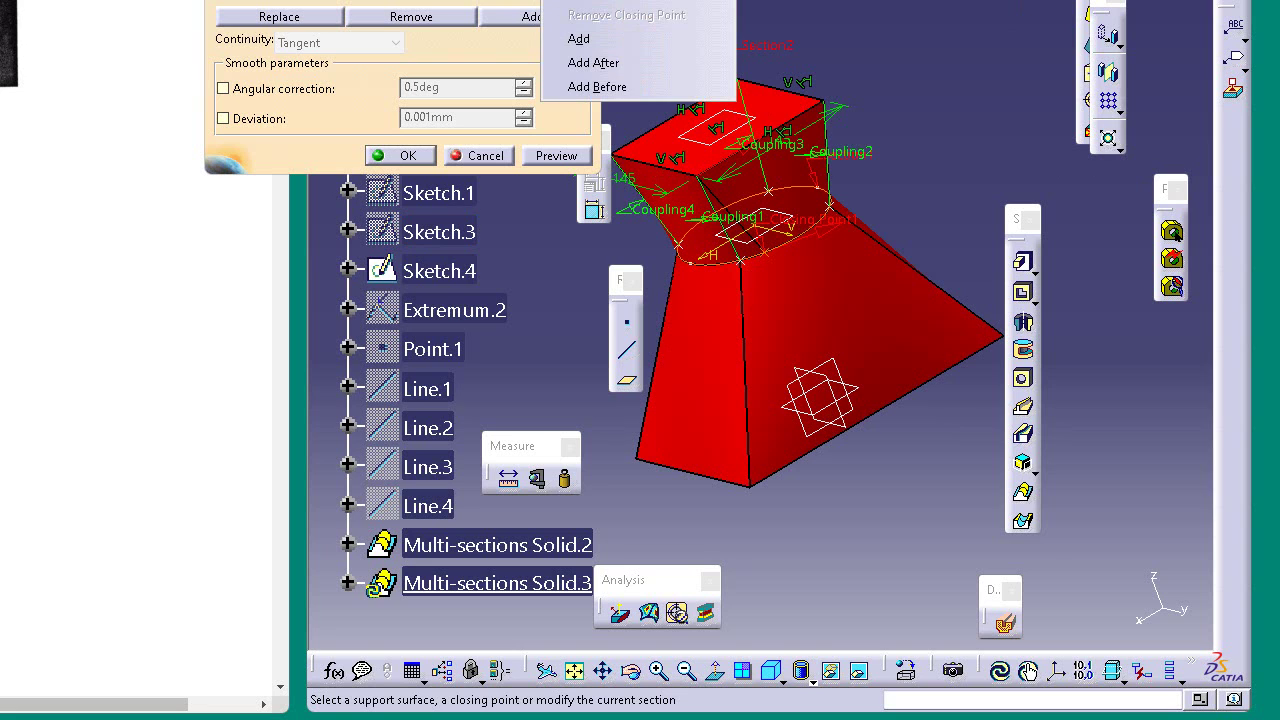
{"action": "left_click", "coordinate": [786, 166]}
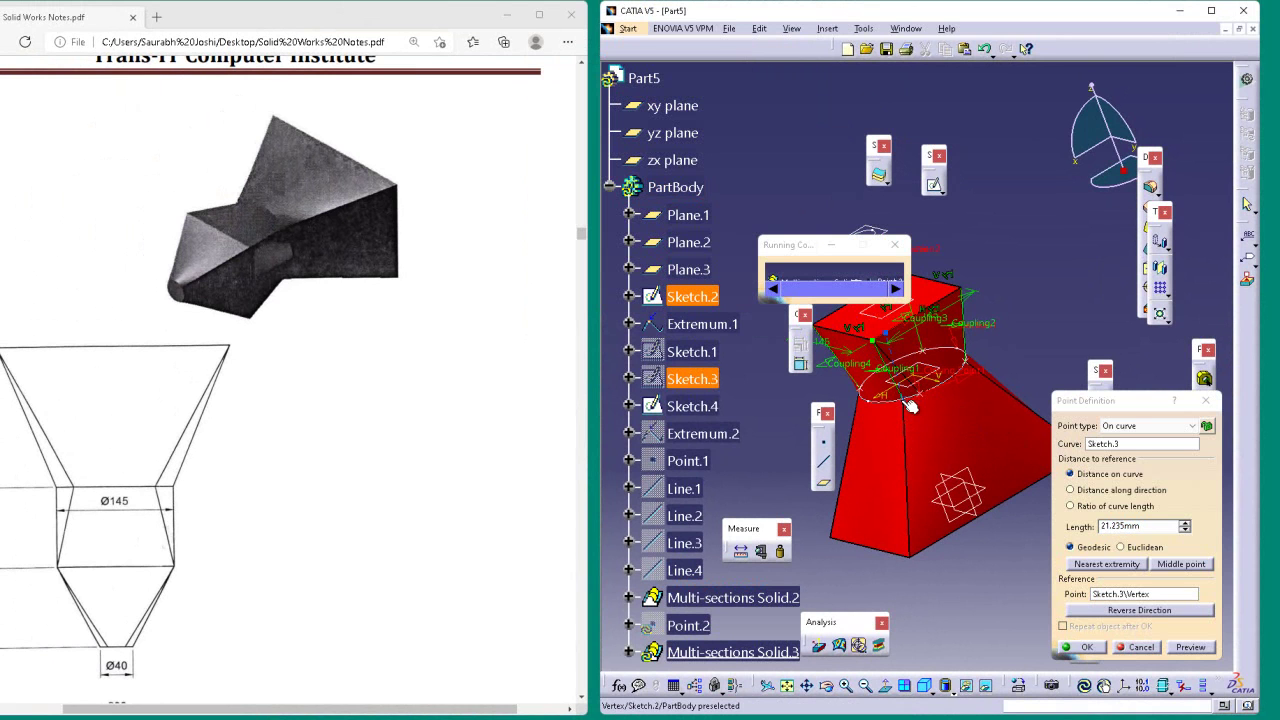
{"action": "left_click", "coordinate": [1185, 647]}
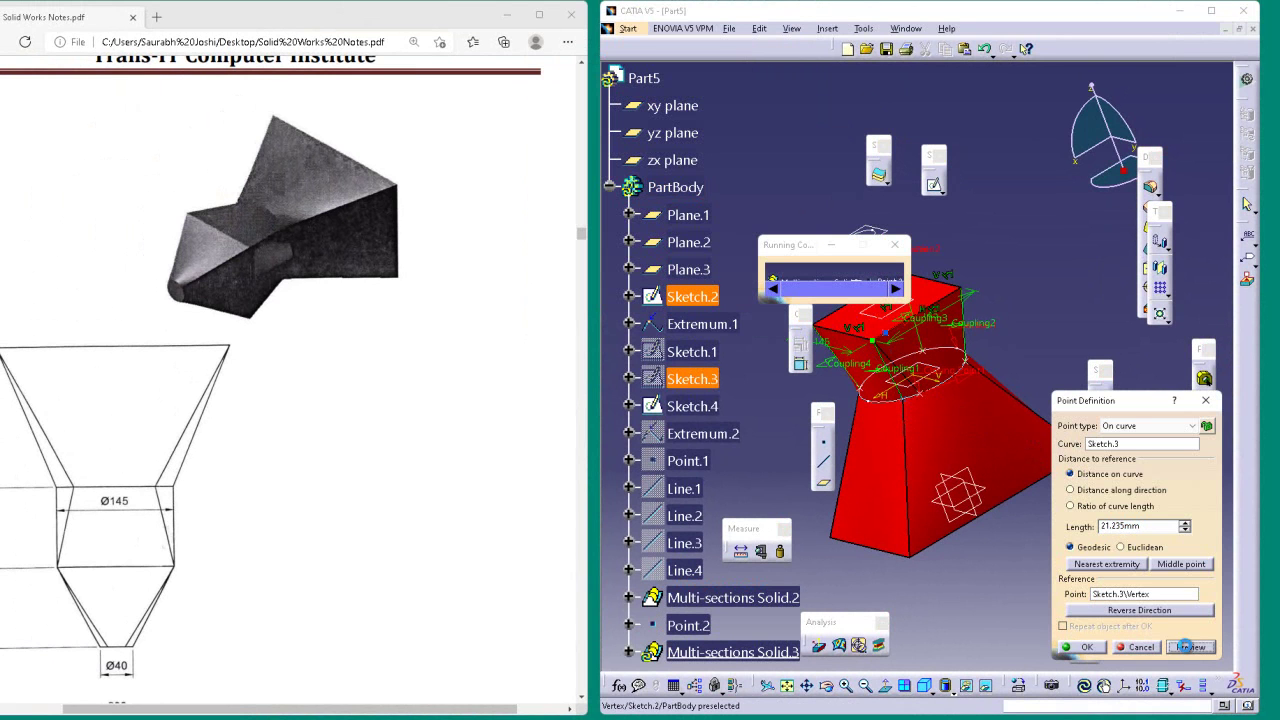
{"action": "left_click", "coordinate": [1085, 647]}
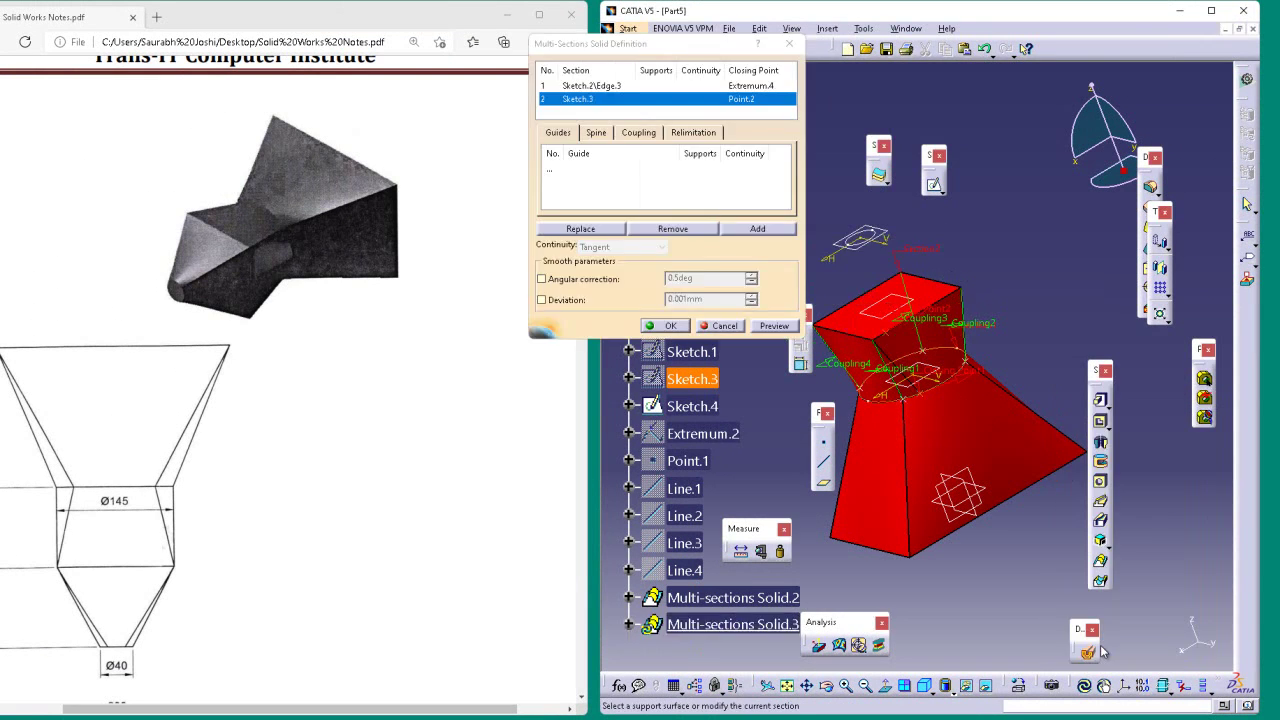
{"action": "left_click", "coordinate": [775, 327]}
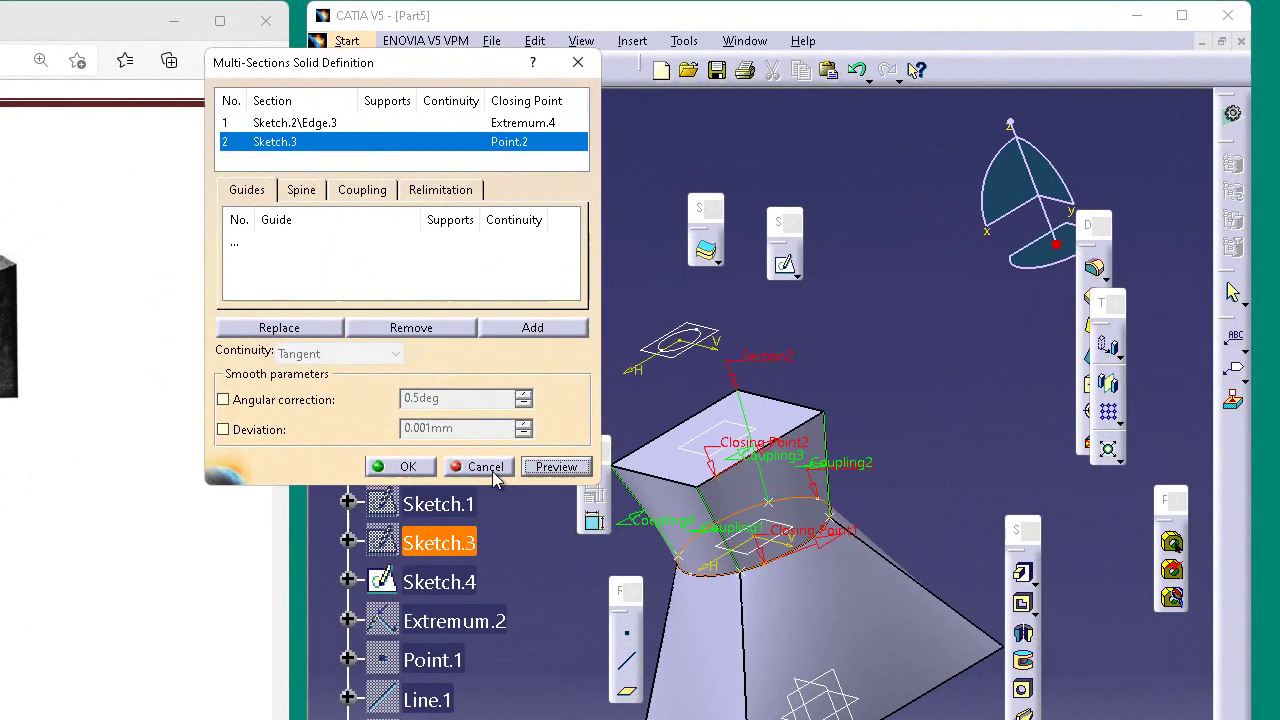
{"action": "left_click", "coordinate": [405, 467]}
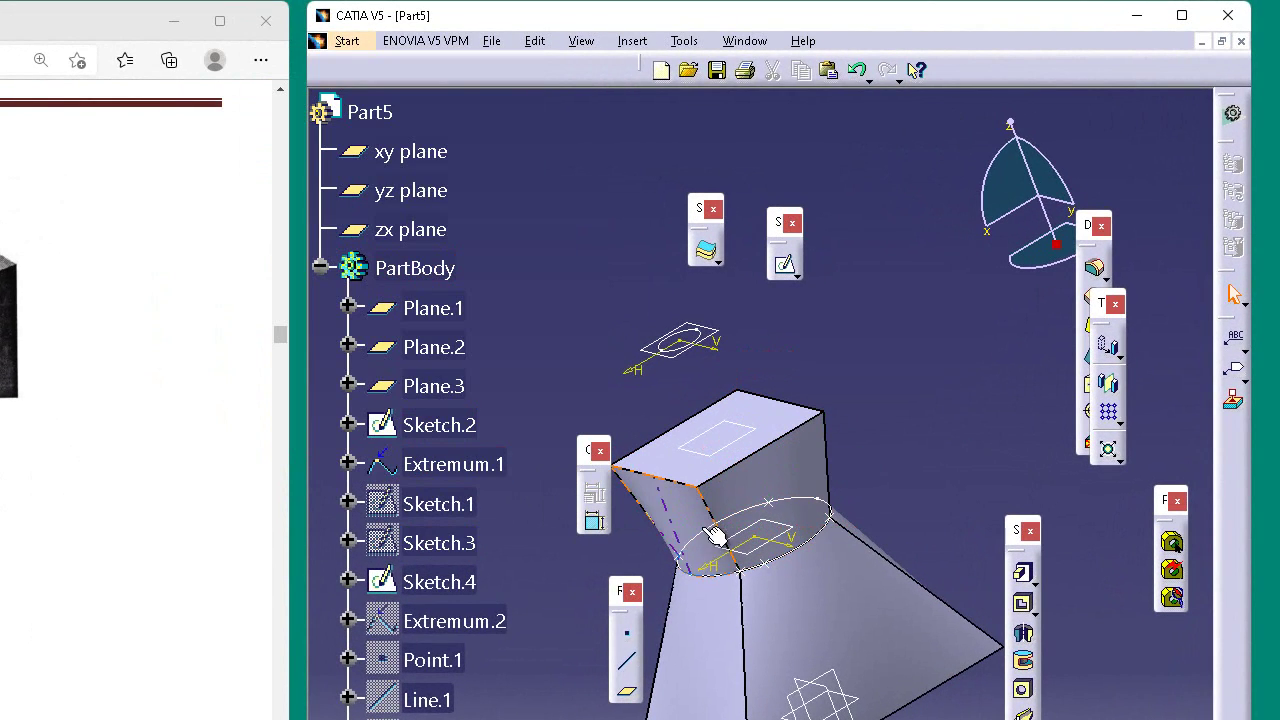
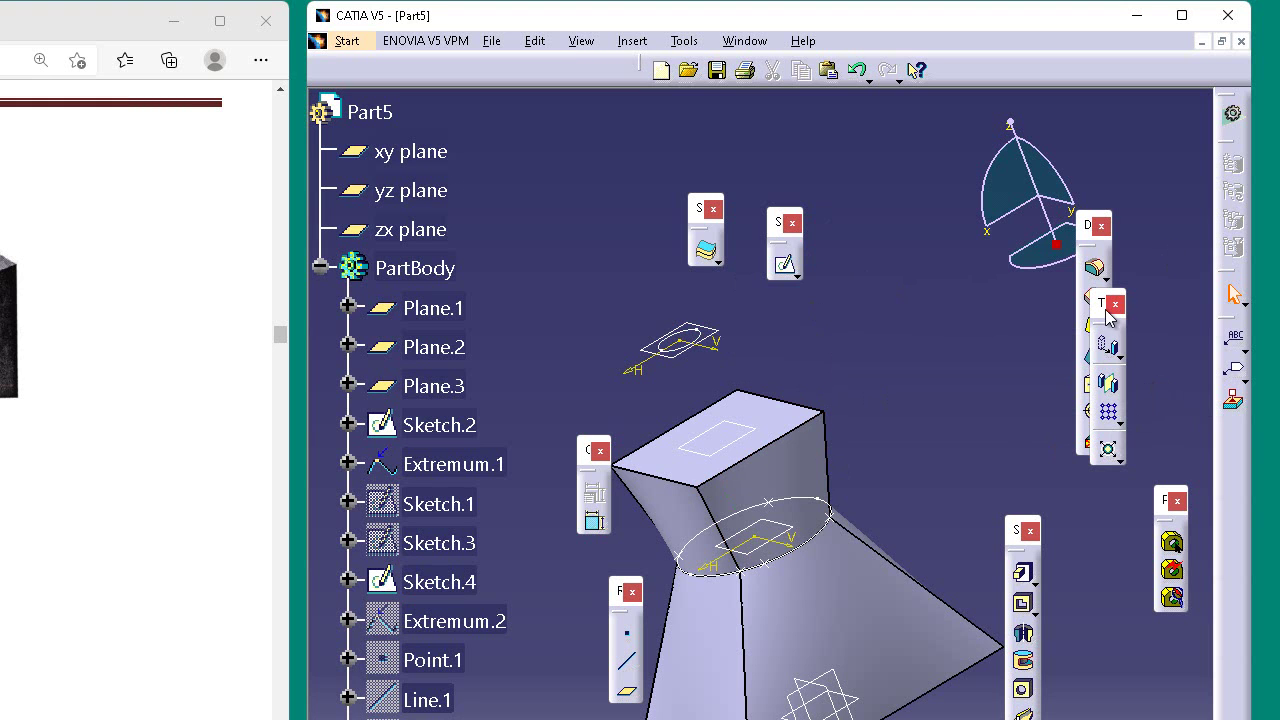
- Move the transformation toolbar aside and open Sketch.4, the small circle above the solid, for editing
{"action": "left_click_drag", "start_coordinate": [1104, 312], "coordinate": [1141, 314]}
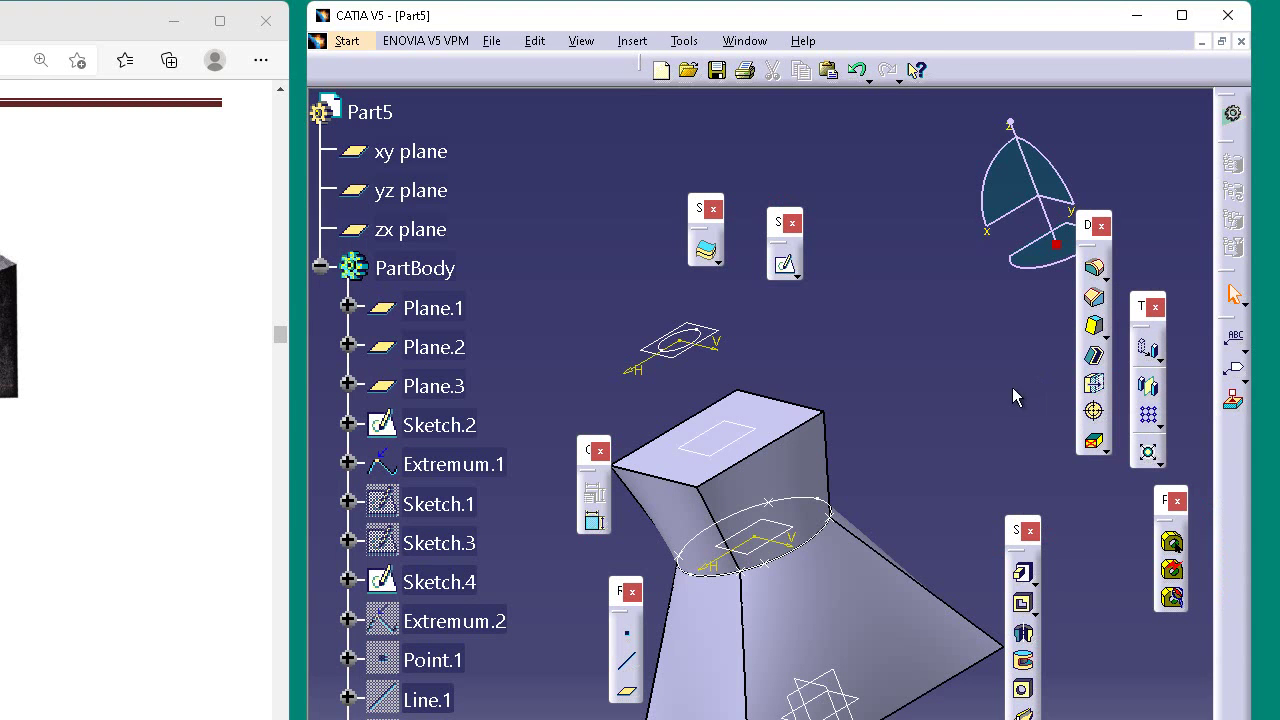
{"action": "left_click", "coordinate": [705, 338]}
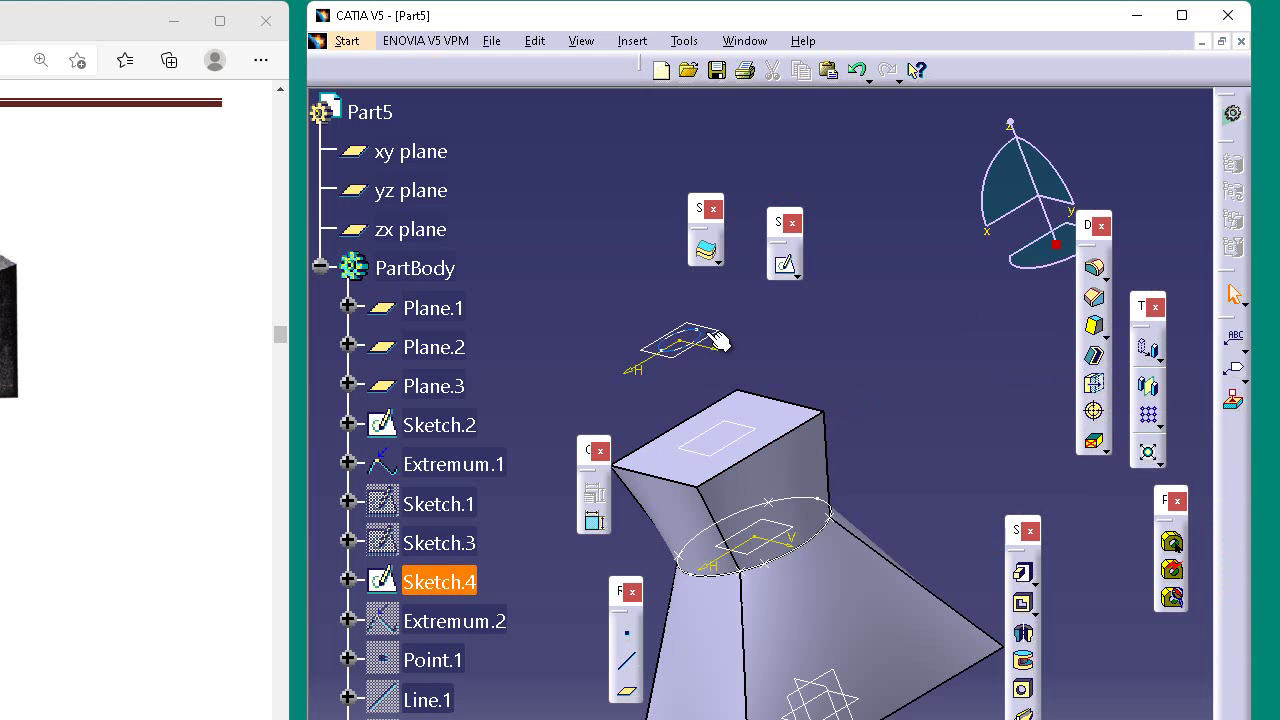
{"action": "double_click", "coordinate": [702, 336]}
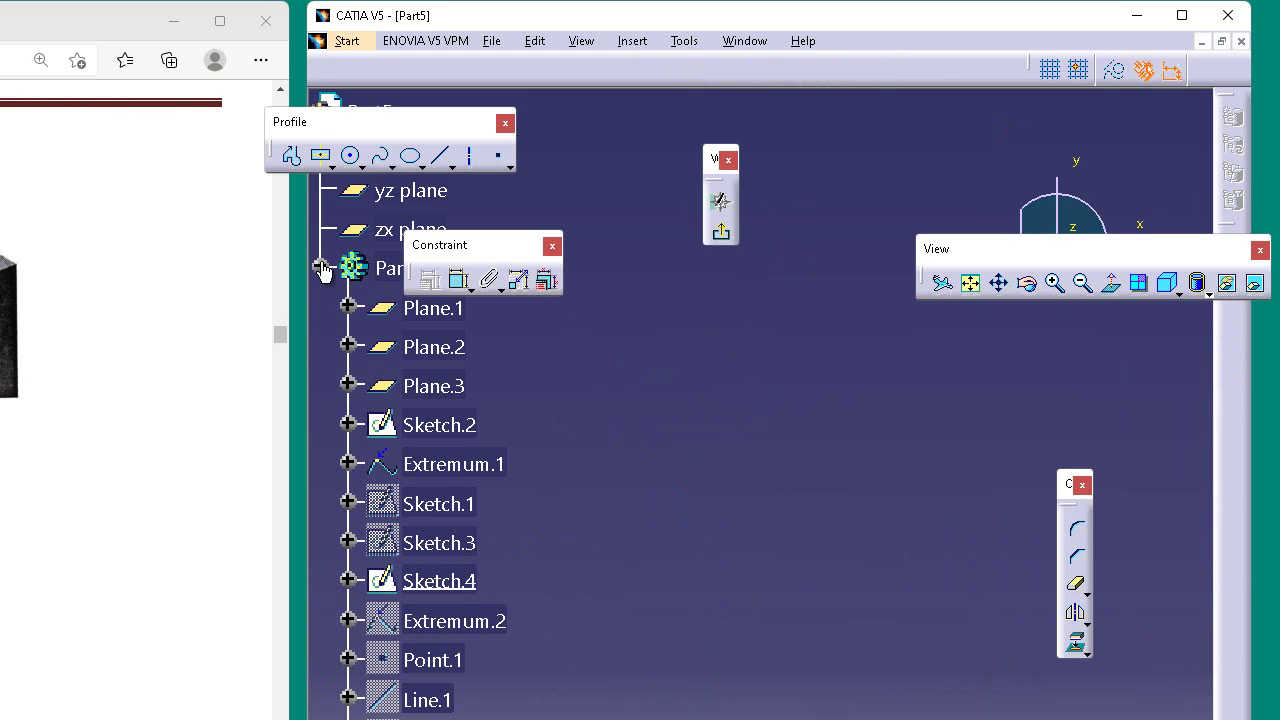
{"action": "left_click", "coordinate": [973, 289]}
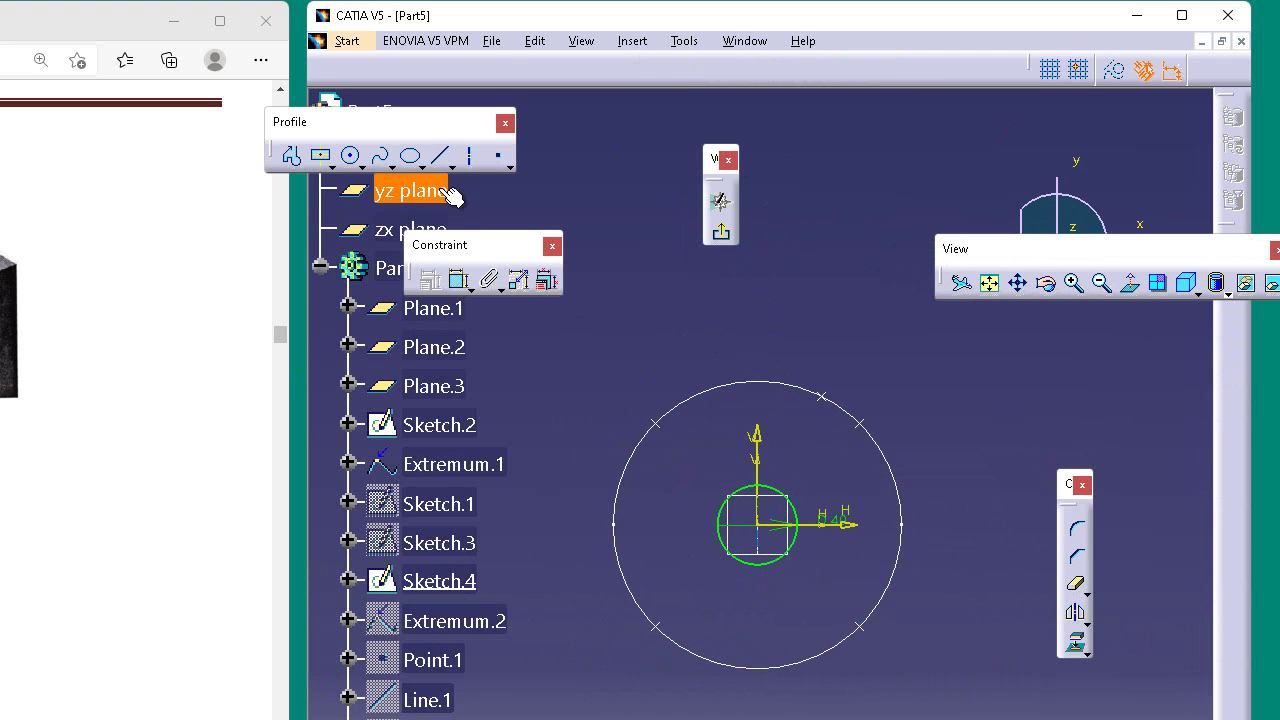
- Draw two axis lines from the sketch origin beyond the large circle, one toward the upper right and one toward the upper left
{"action": "left_click", "coordinate": [472, 155]}
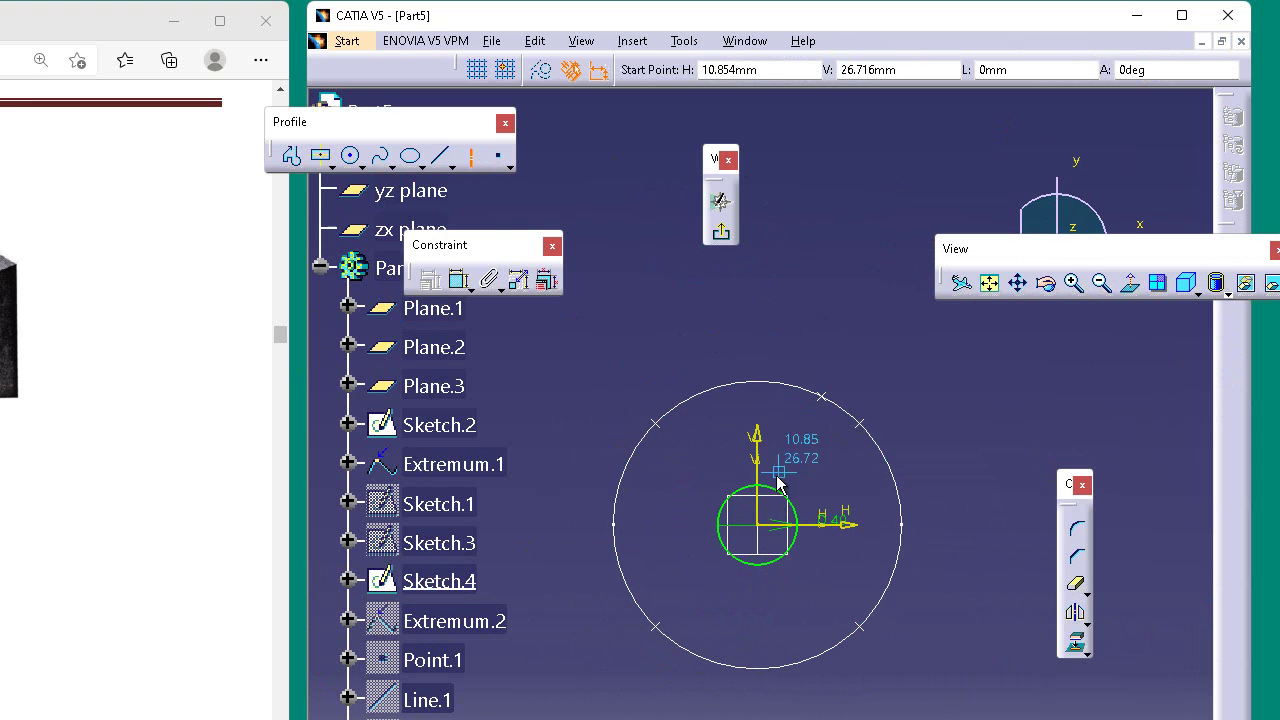
{"action": "left_click", "coordinate": [762, 532]}
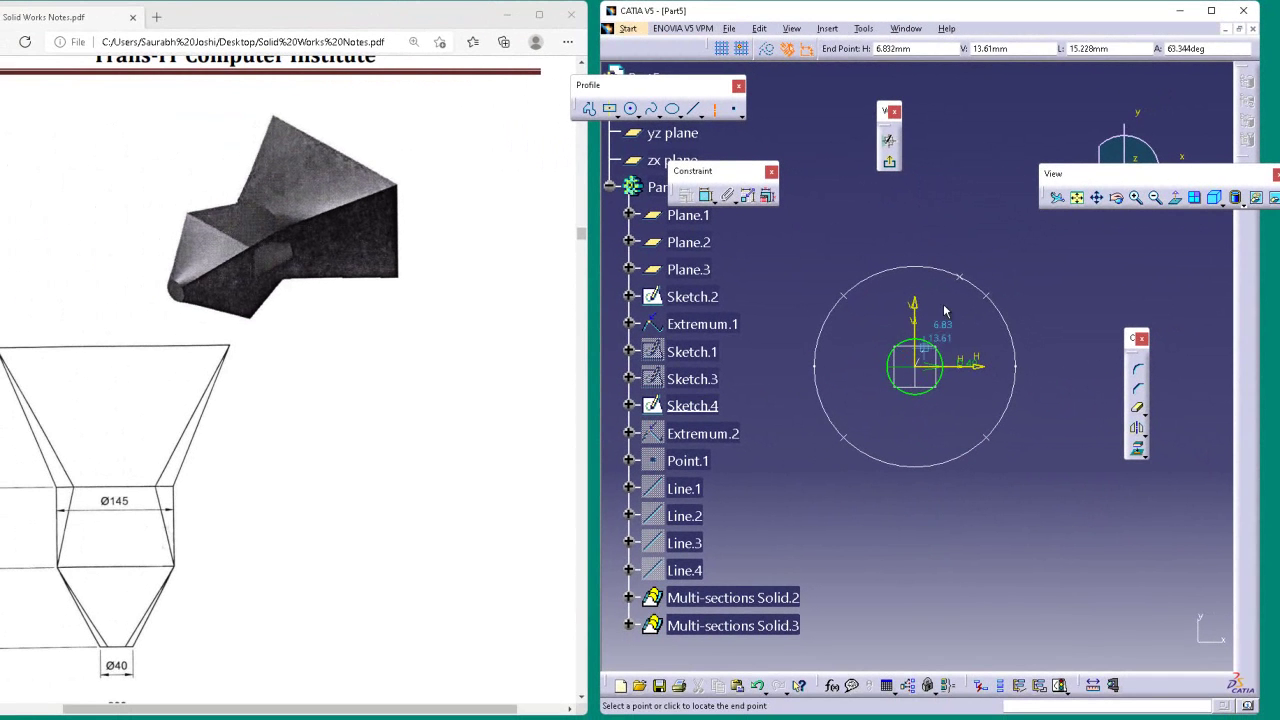
{"action": "left_click", "coordinate": [995, 254]}
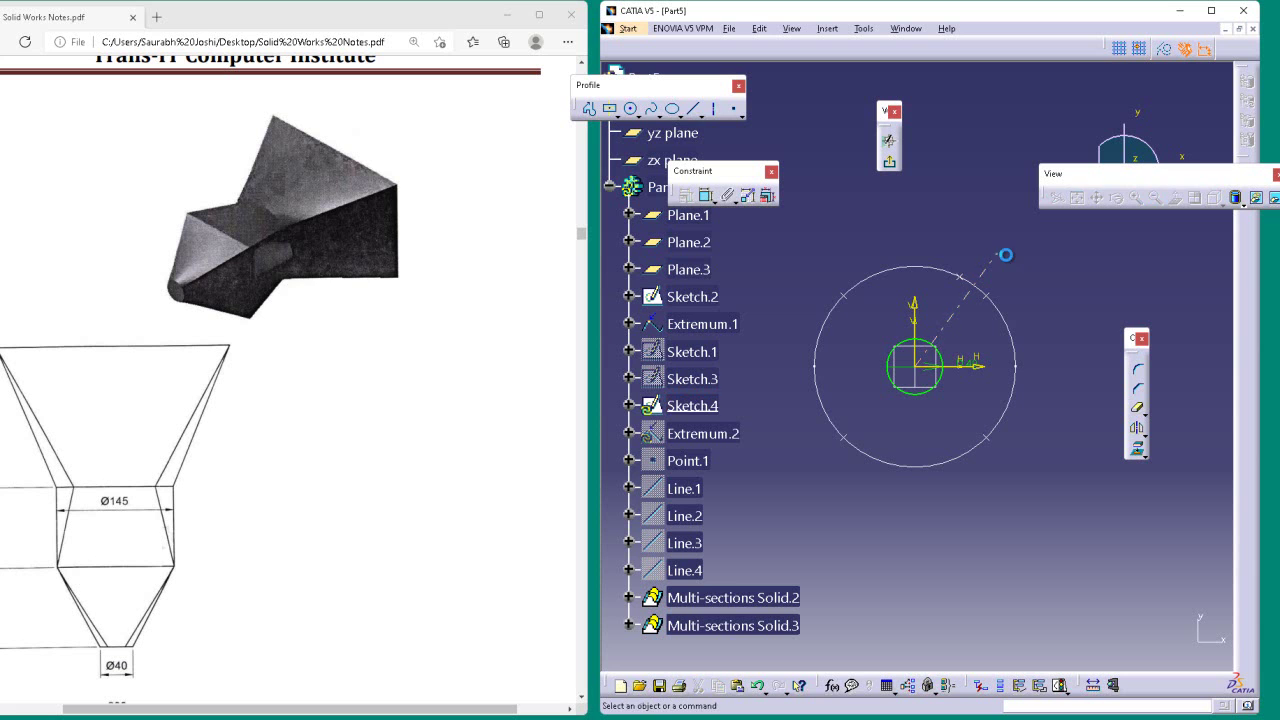
{"action": "left_click", "coordinate": [713, 108]}
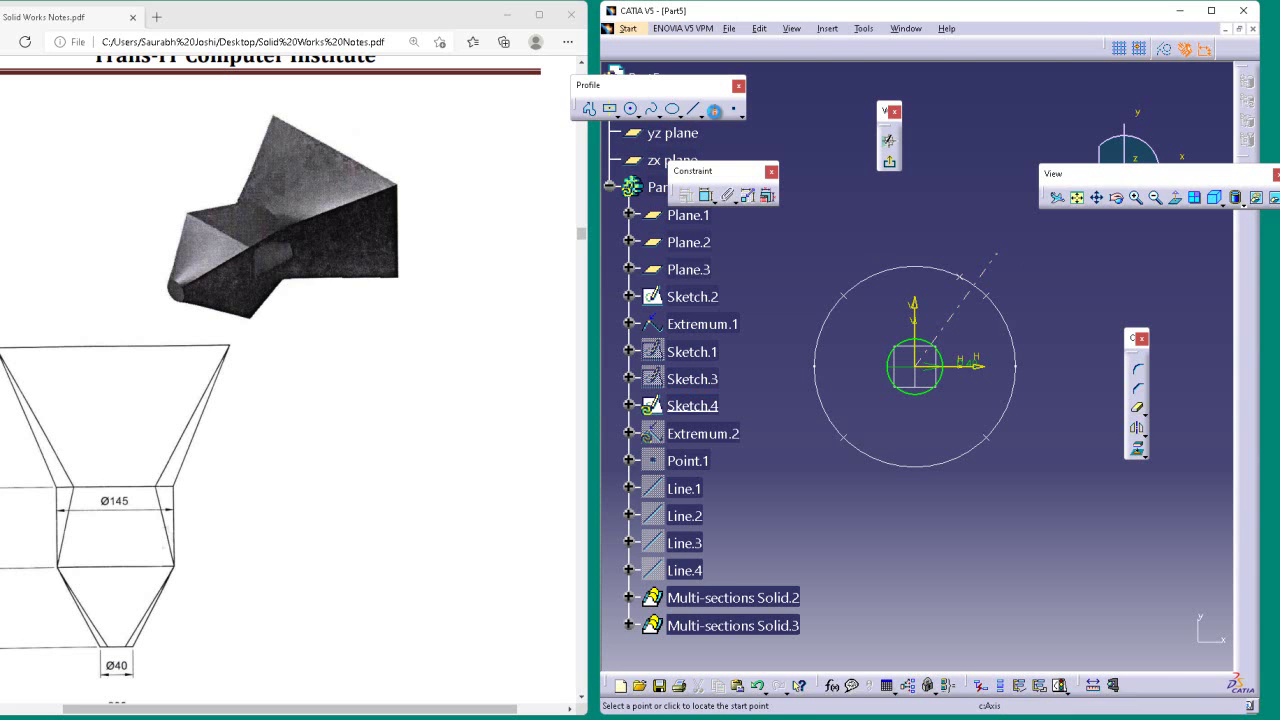
{"action": "left_click", "coordinate": [922, 368]}
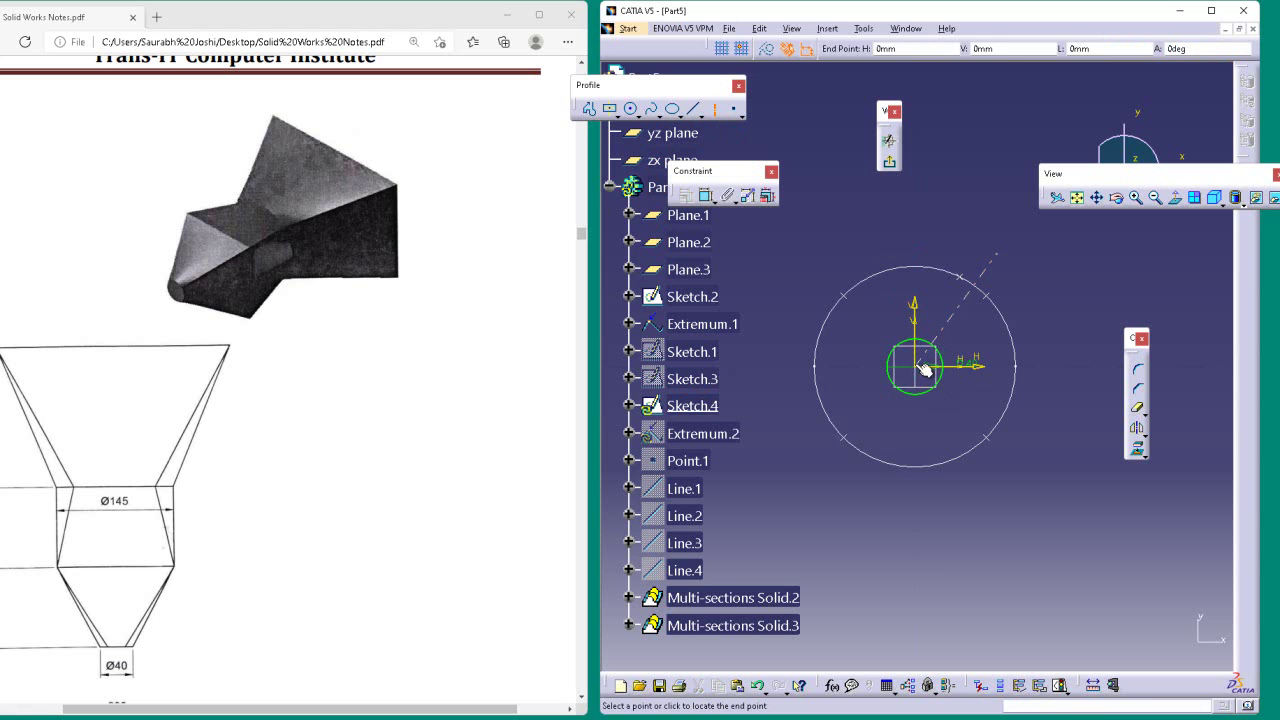
{"action": "left_click", "coordinate": [786, 268]}
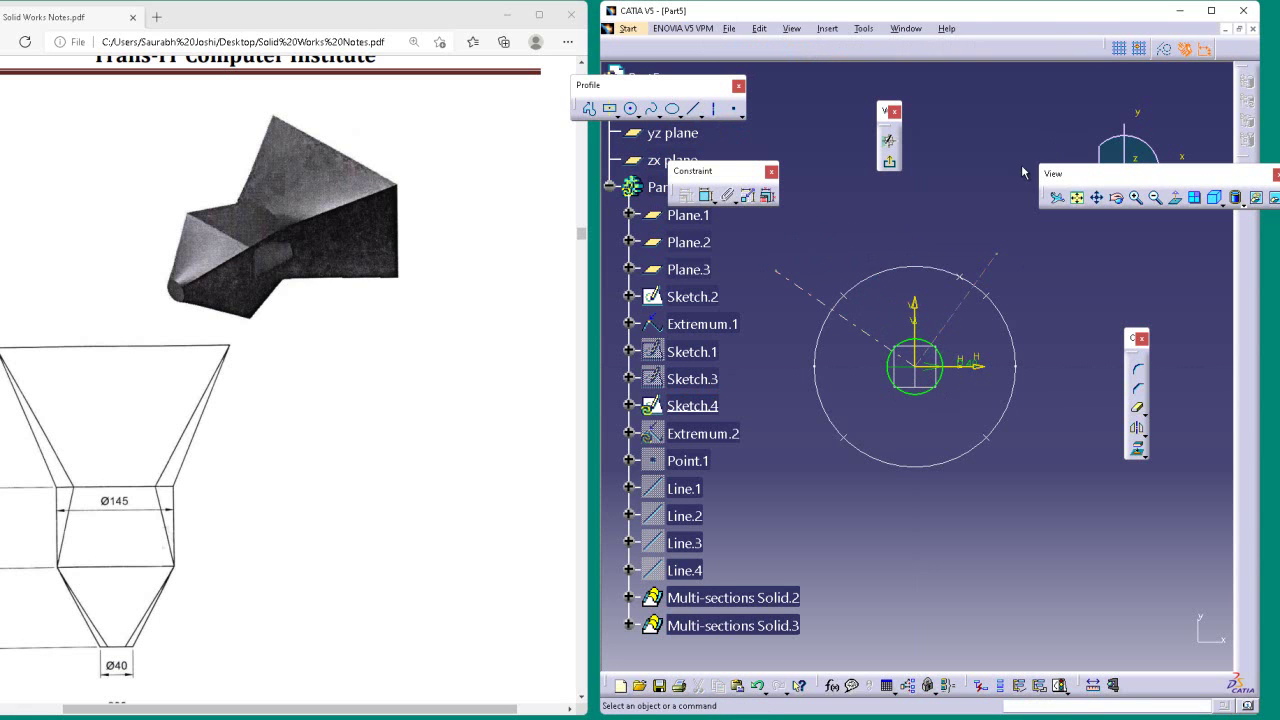
- Constrain the angle between the vertical axis and the upper-right axis line to 45 degrees
{"action": "left_click", "coordinate": [710, 198]}
{"action": "left_click", "coordinate": [918, 326]}
{"action": "left_click", "coordinate": [958, 312]}
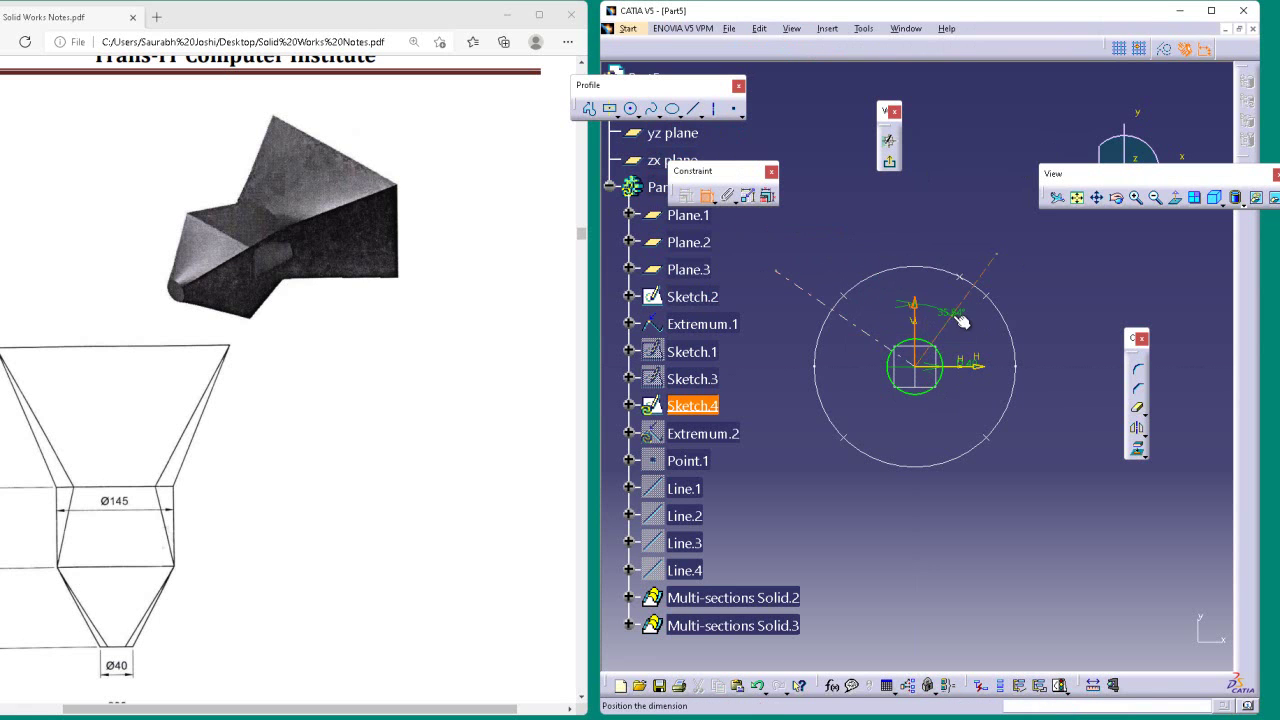
{"action": "left_click", "coordinate": [940, 292]}
{"action": "double_click", "coordinate": [942, 297]}
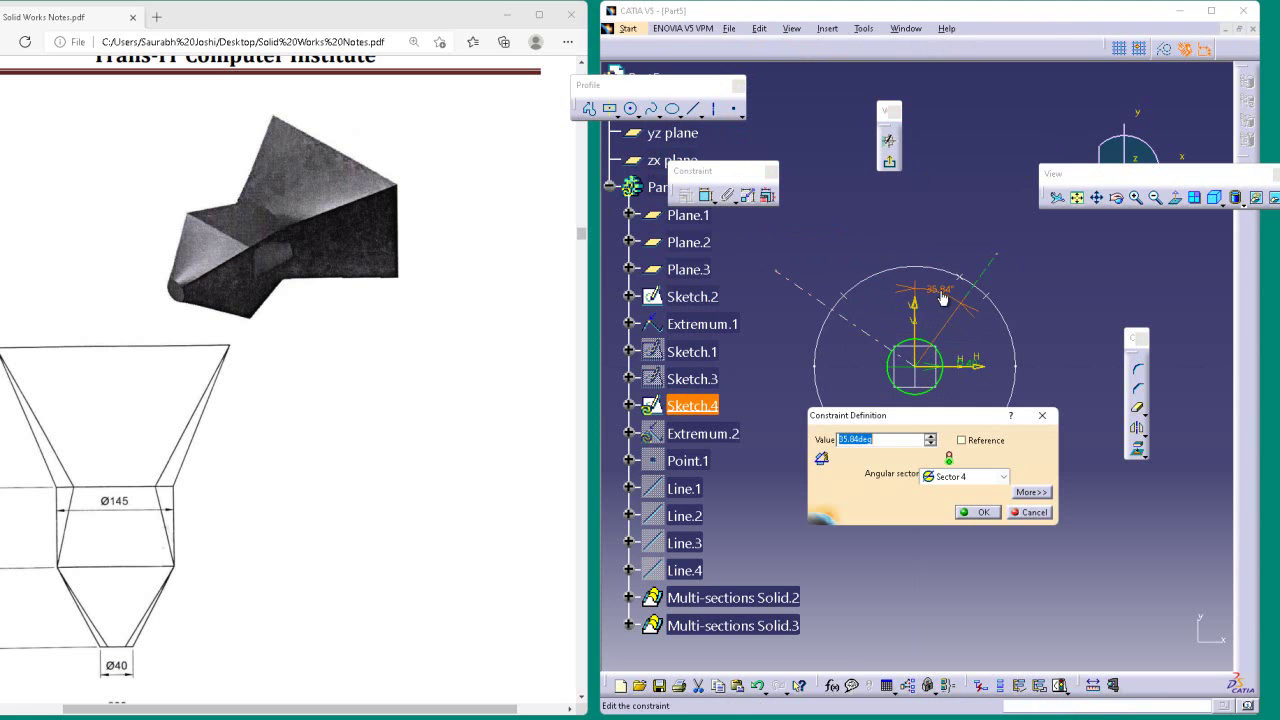
{"action": "type", "text": "45"}
{"action": "key", "text": "Return"}
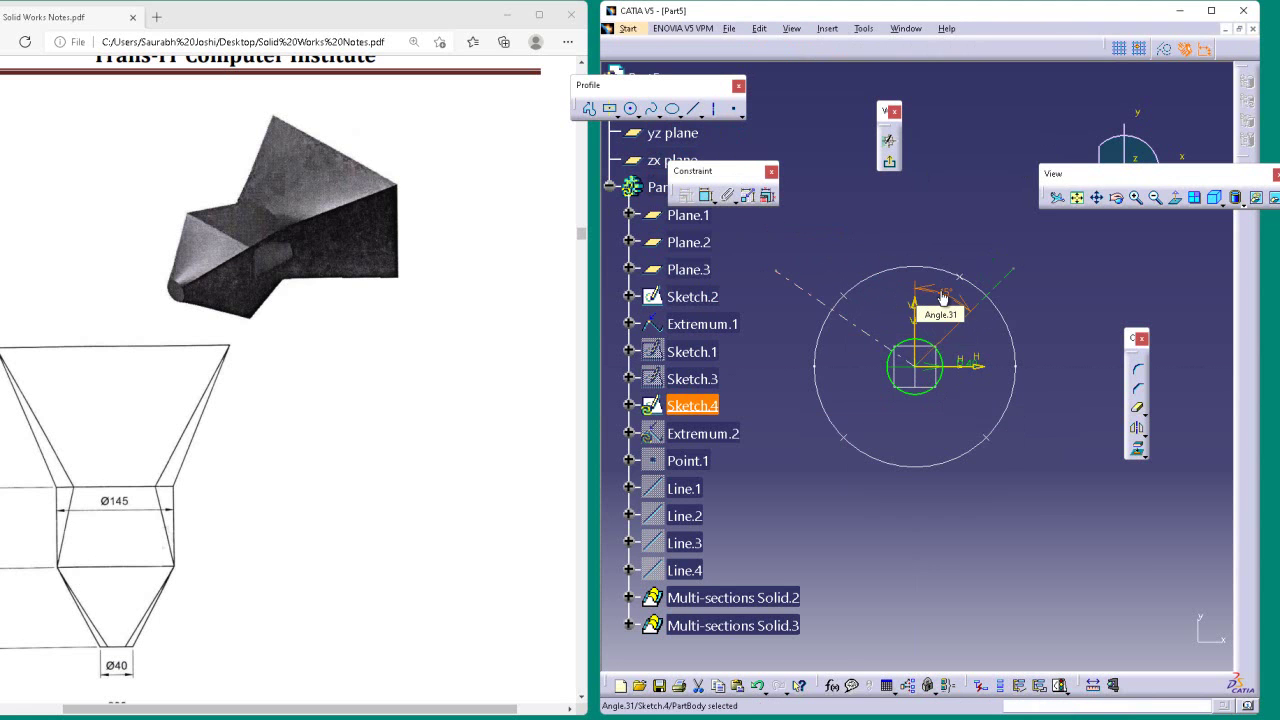
{"action": "left_click", "coordinate": [948, 231]}
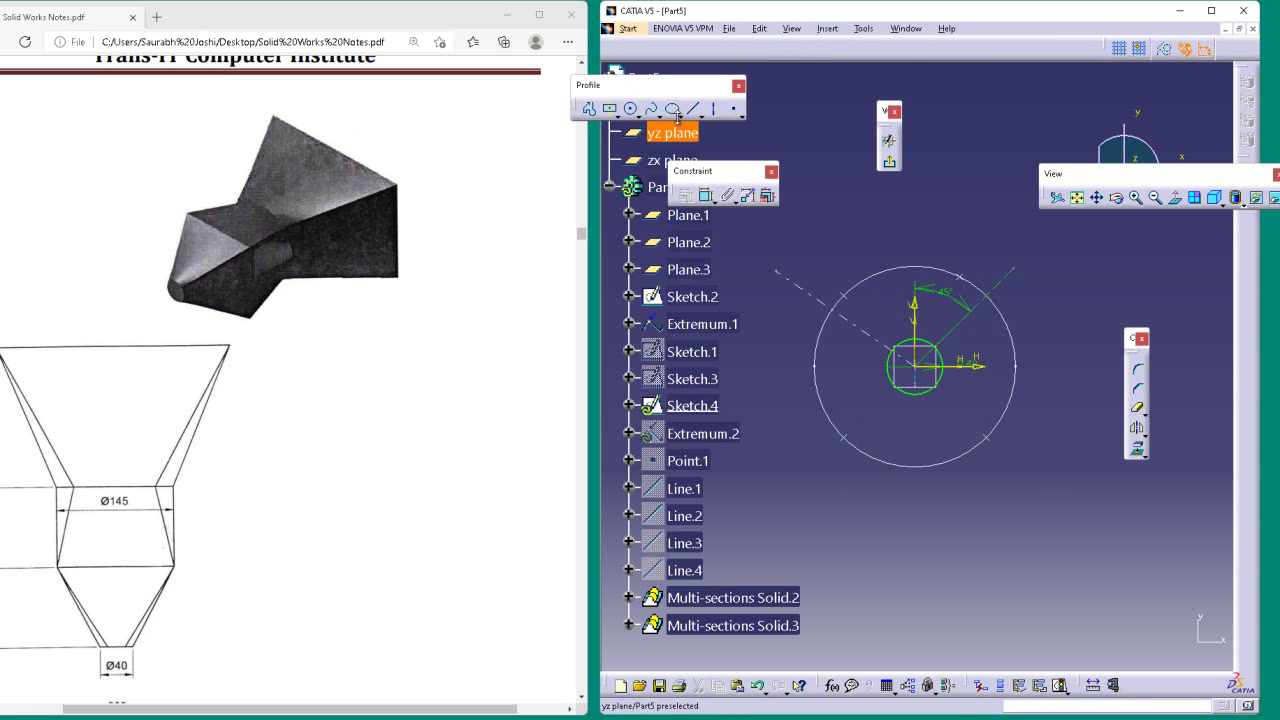
- Constrain the angle between the vertical axis and the upper-left axis line to 45 degrees
{"action": "left_click", "coordinate": [710, 198]}
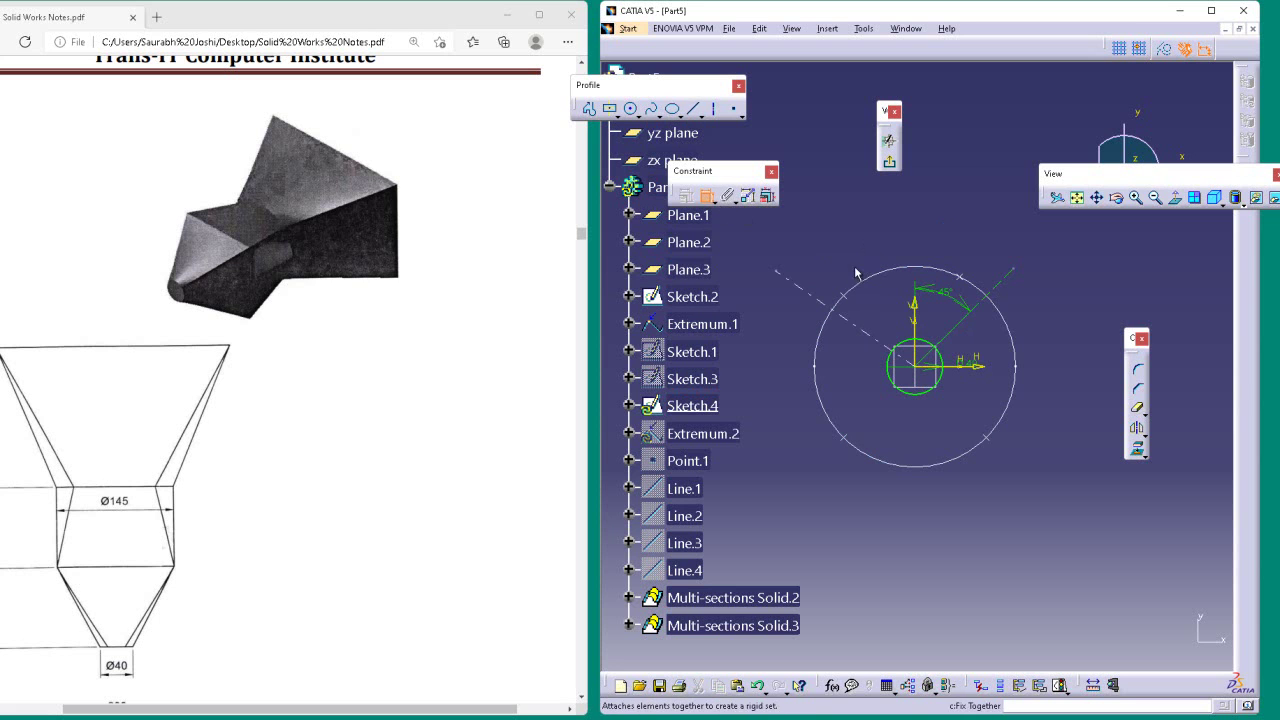
{"action": "left_click", "coordinate": [911, 313]}
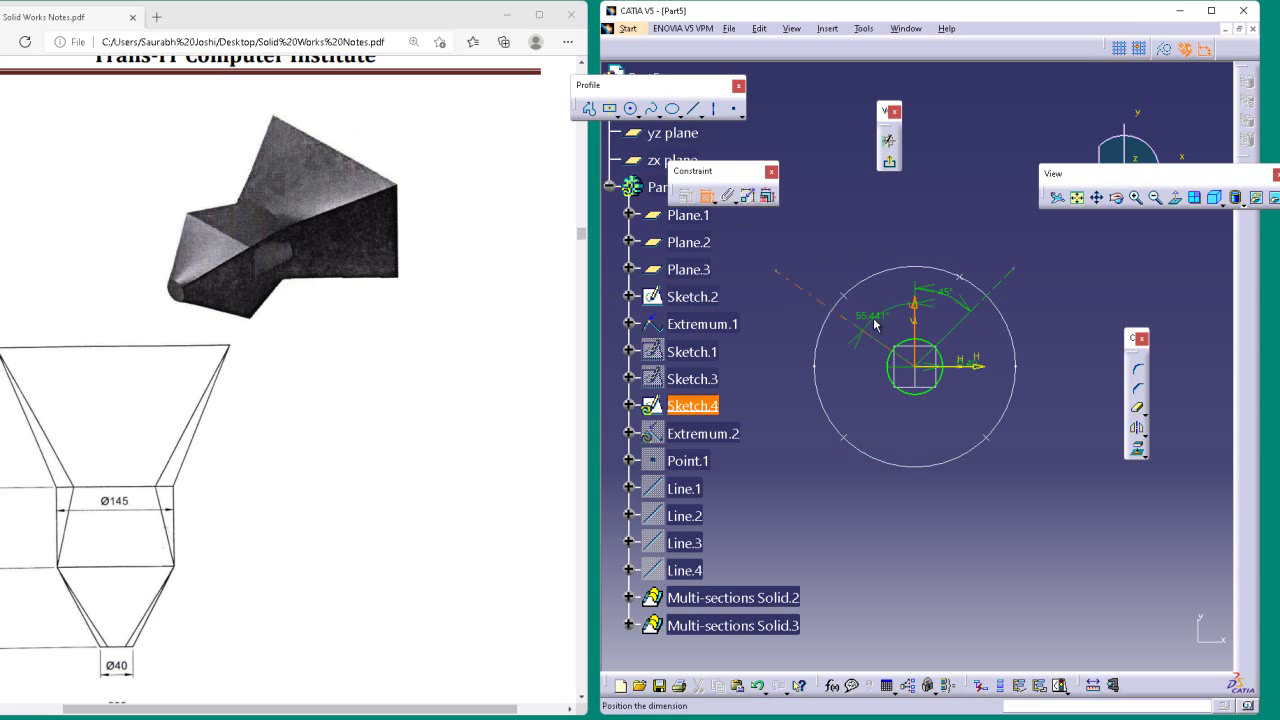
{"action": "left_click", "coordinate": [868, 330]}
{"action": "double_click", "coordinate": [875, 318]}
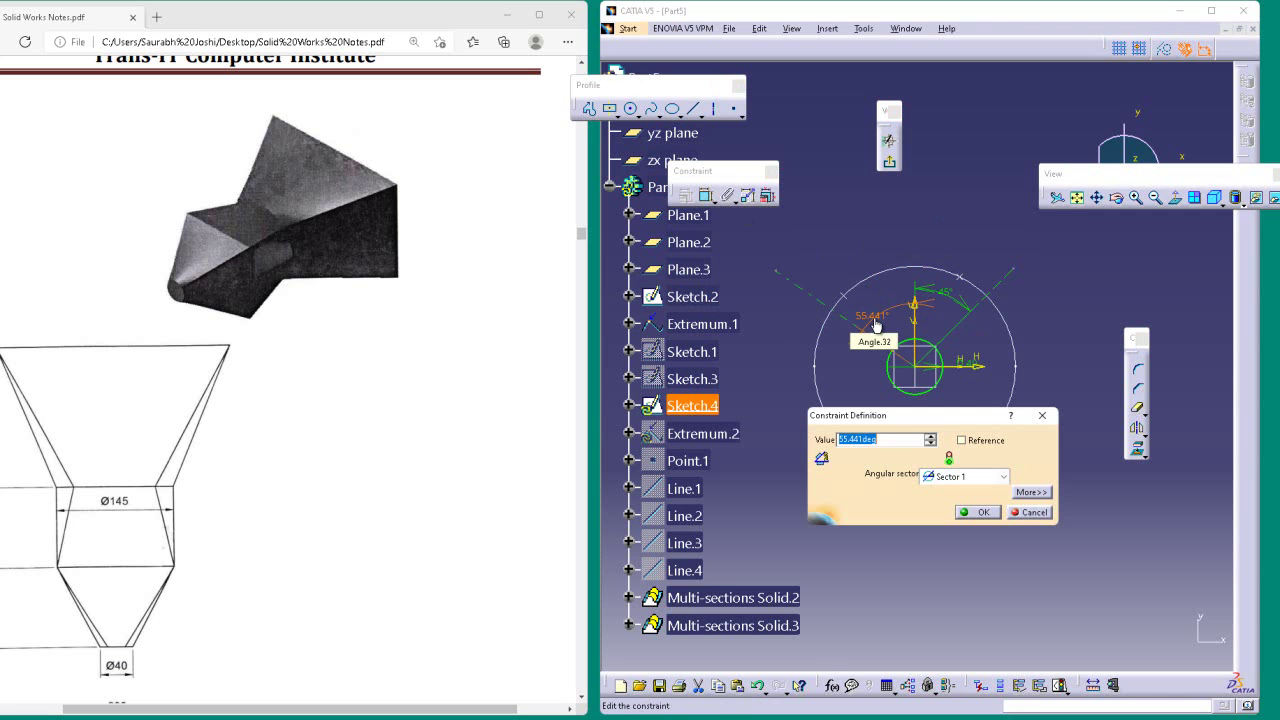
{"action": "type", "text": "45"}
{"action": "key", "text": "Return"}
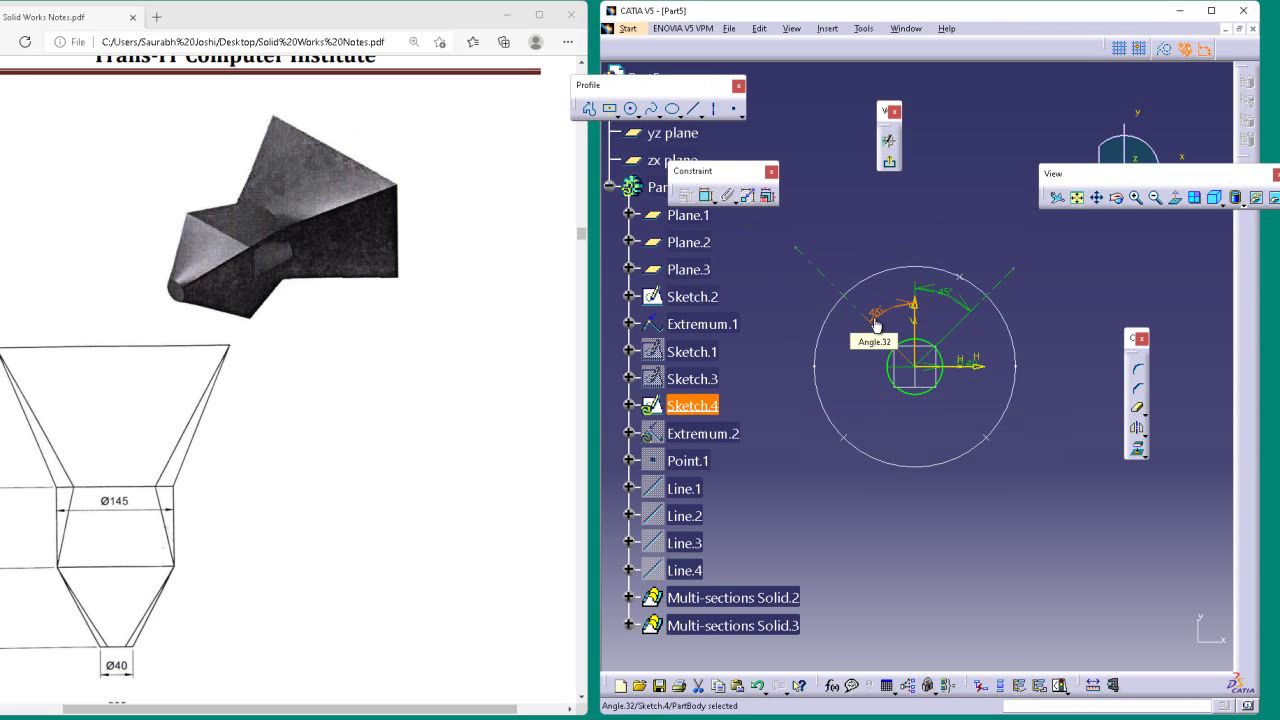
{"action": "left_click", "coordinate": [1015, 215]}
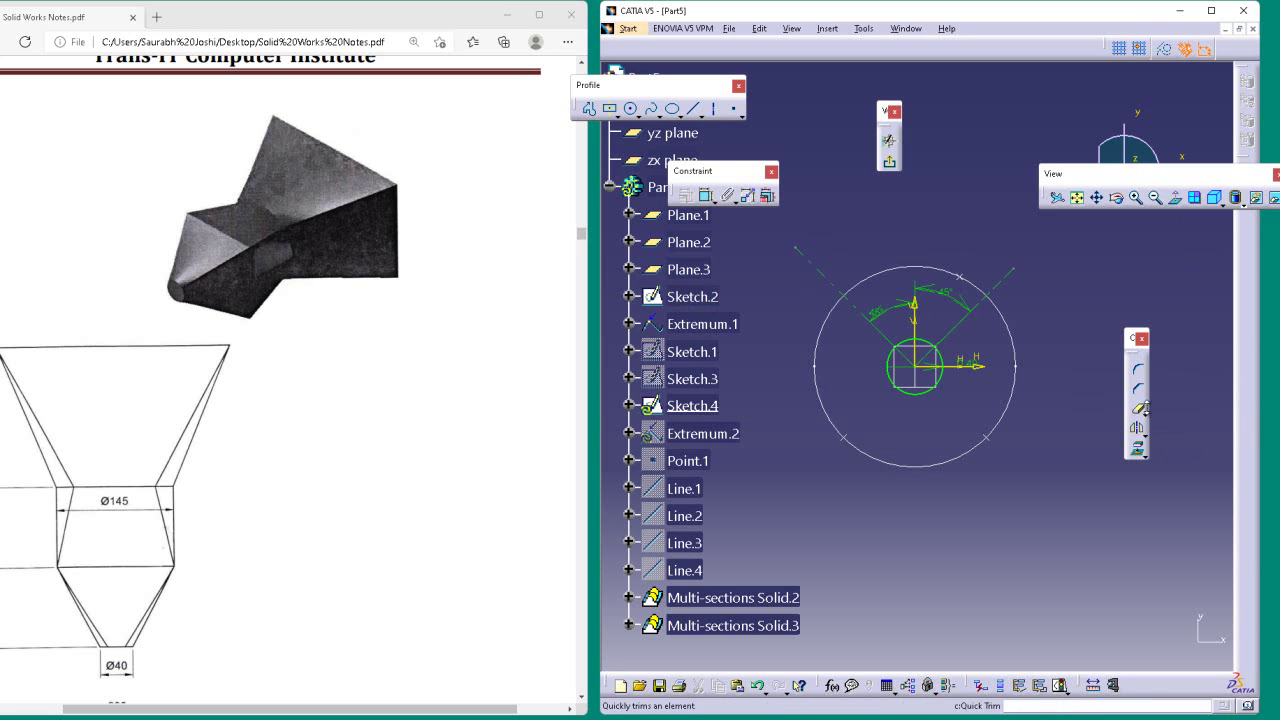
- Extend the upper-left axis line through the origin past the small circle's lower-right side with Trim
{"action": "left_click", "coordinate": [1143, 411]}
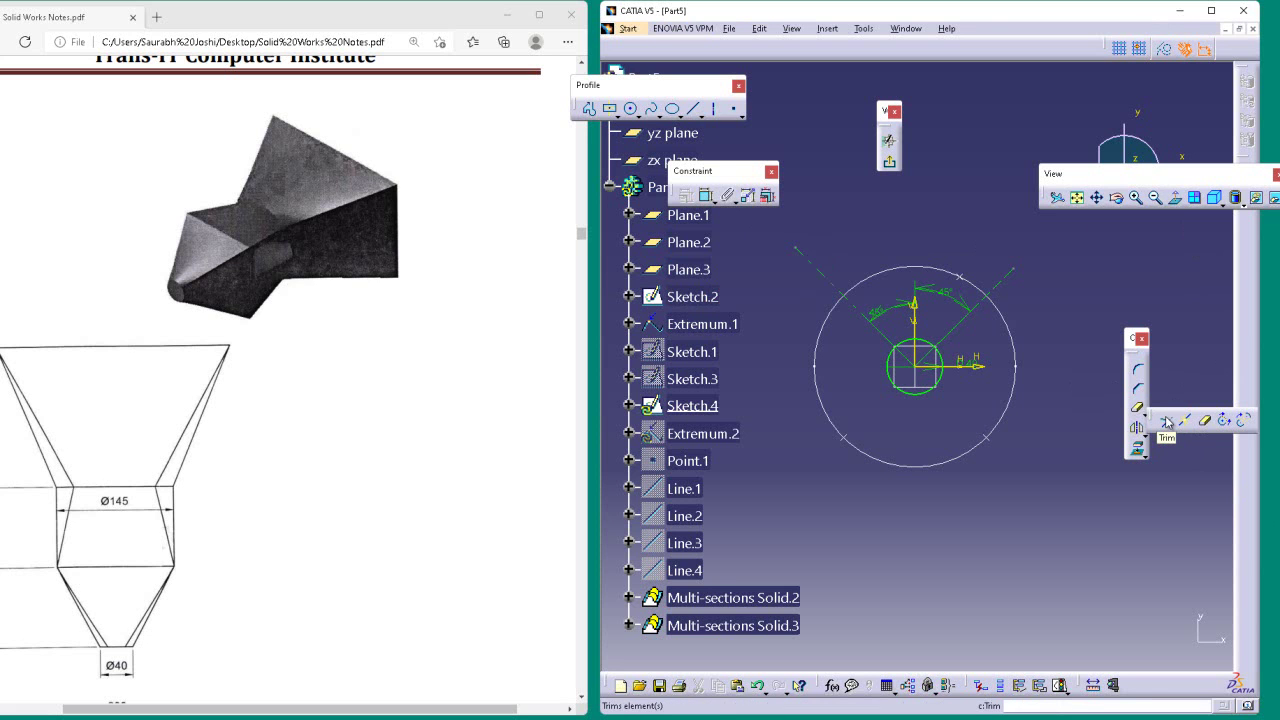
{"action": "left_click", "coordinate": [1166, 421]}
{"action": "left_click", "coordinate": [882, 332]}
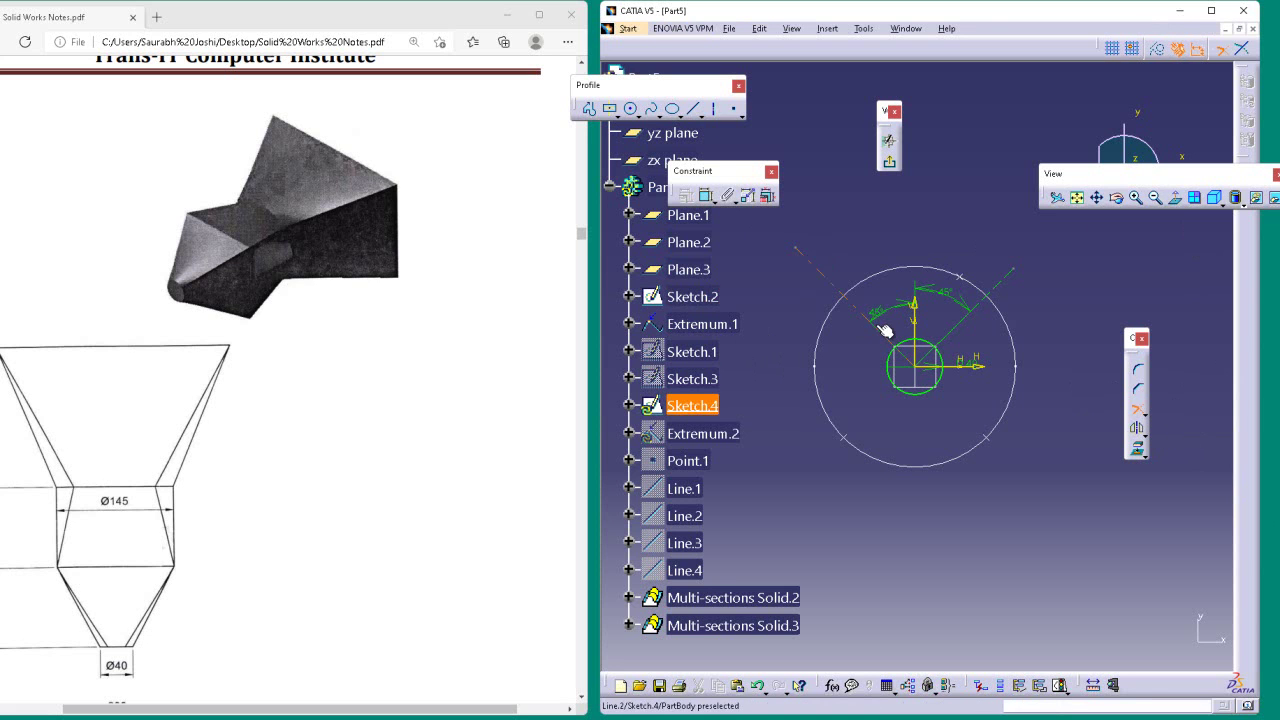
{"action": "left_click", "coordinate": [976, 437]}
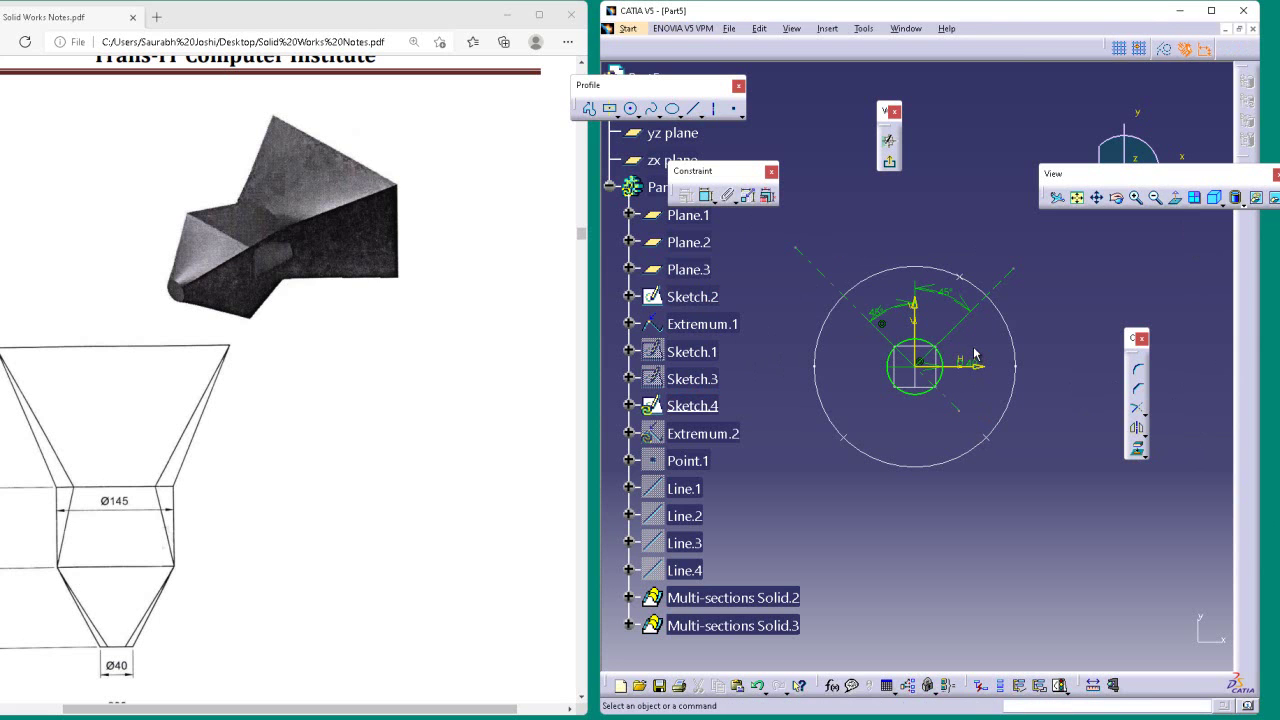
- Extend the upper-right axis line through the origin past the small circle's lower-left side with Trim
{"action": "left_click", "coordinate": [1137, 408]}
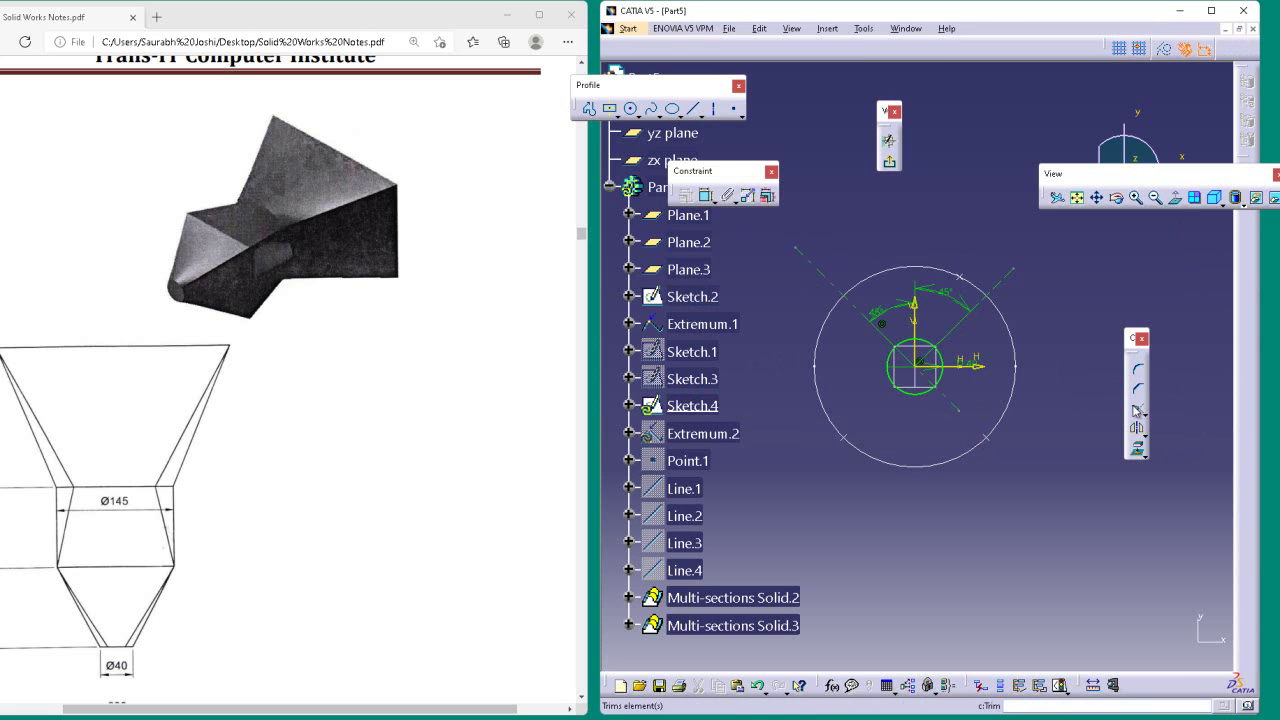
{"action": "left_click", "coordinate": [965, 320]}
{"action": "left_click", "coordinate": [861, 400]}
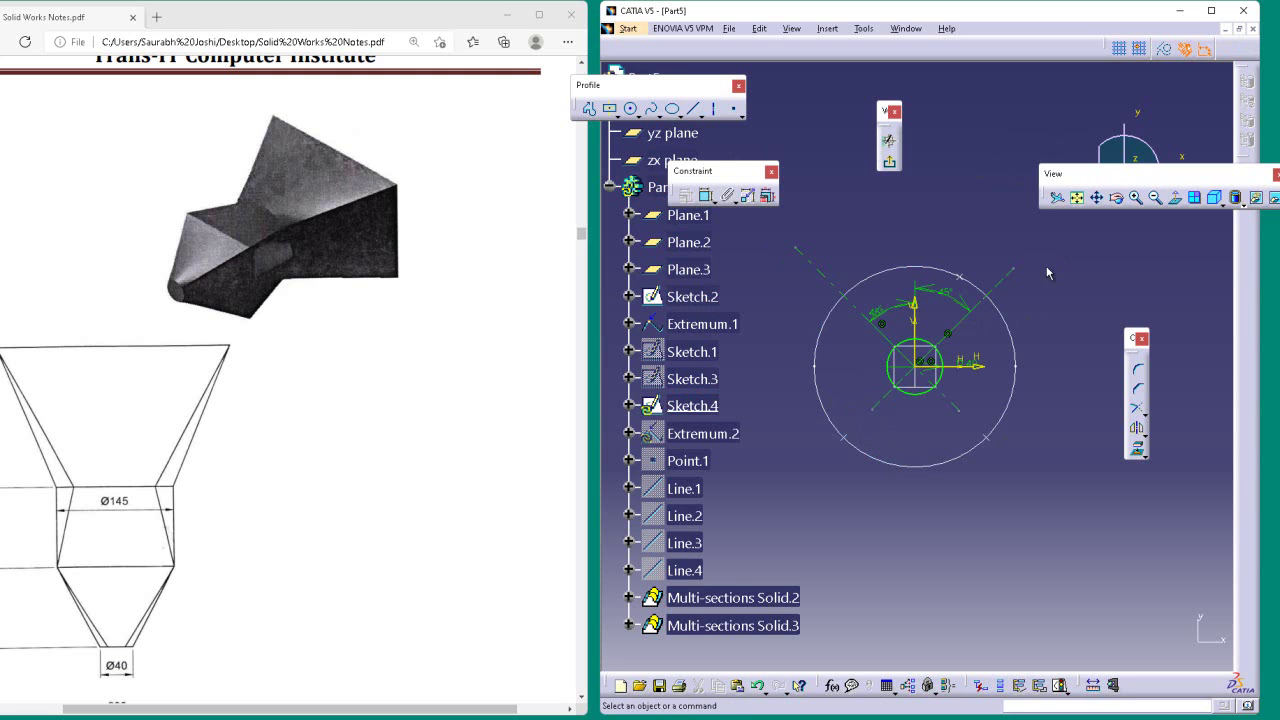
- Quick Trim the four ends of both 45-degree axis lines that extend outside the small circle
{"action": "left_click", "coordinate": [1145, 417]}
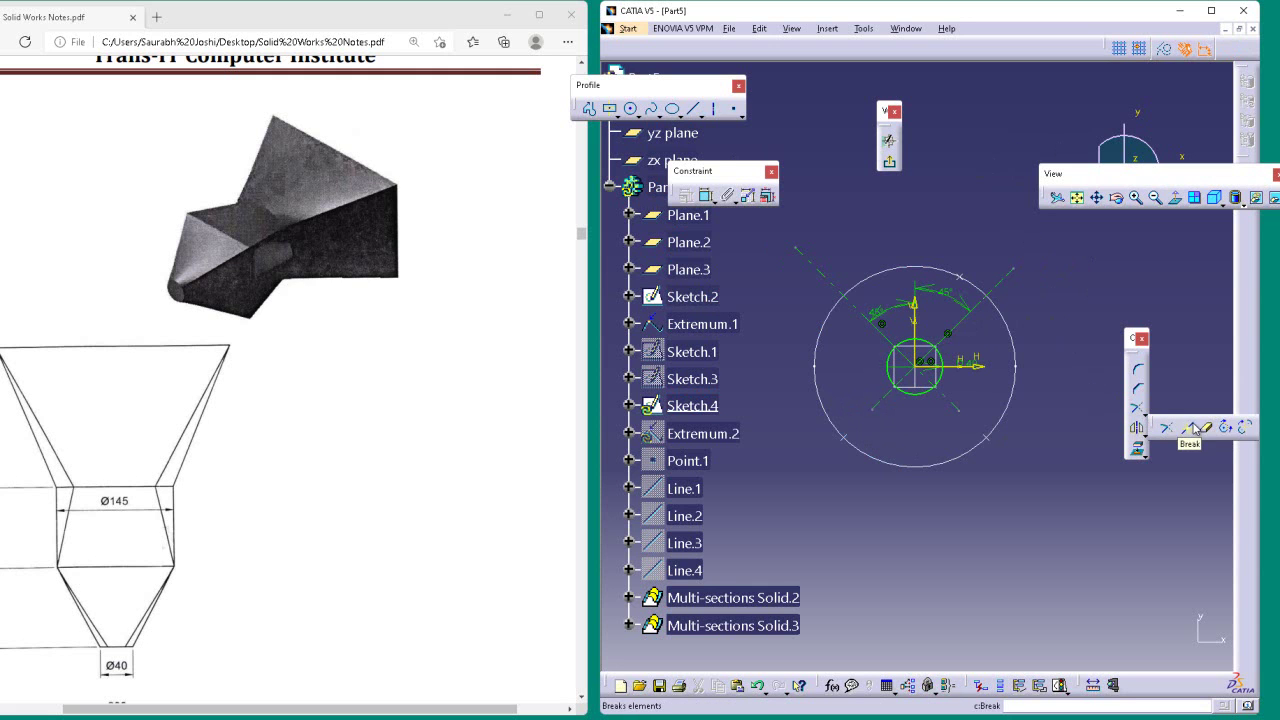
{"action": "left_click", "coordinate": [1210, 428]}
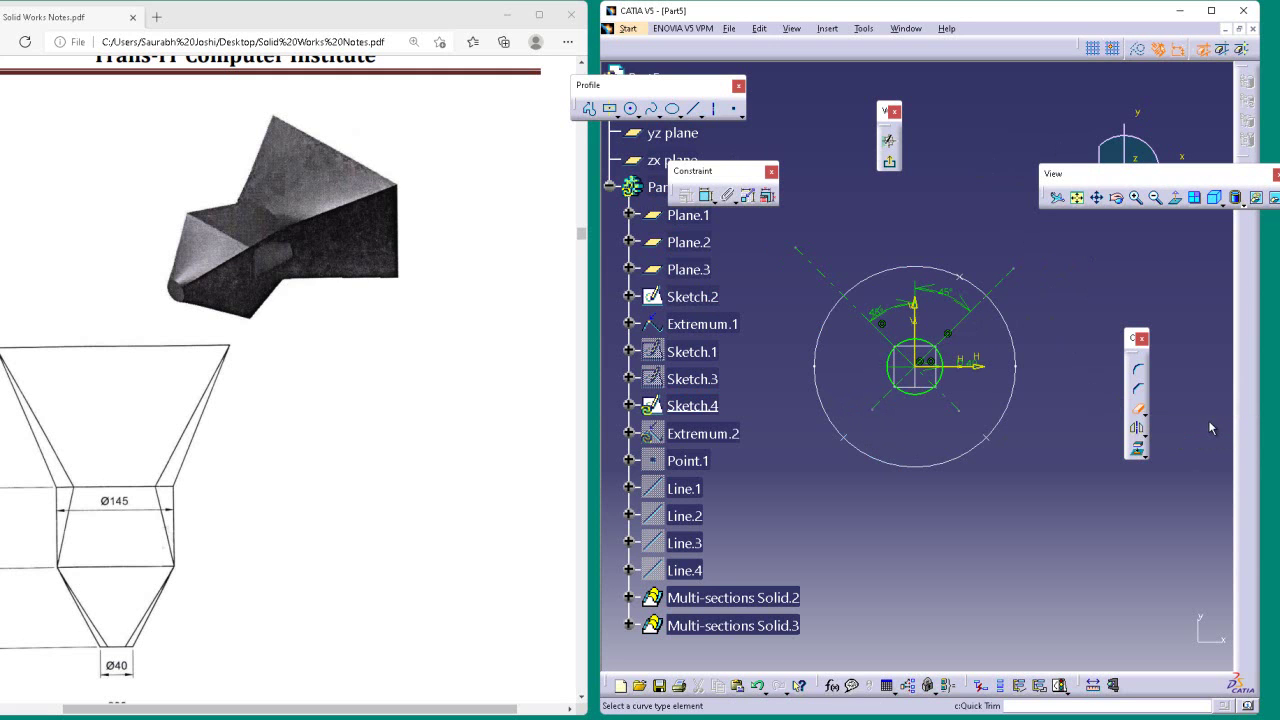
{"action": "left_click", "coordinate": [1000, 297]}
{"action": "left_click", "coordinate": [1138, 408]}
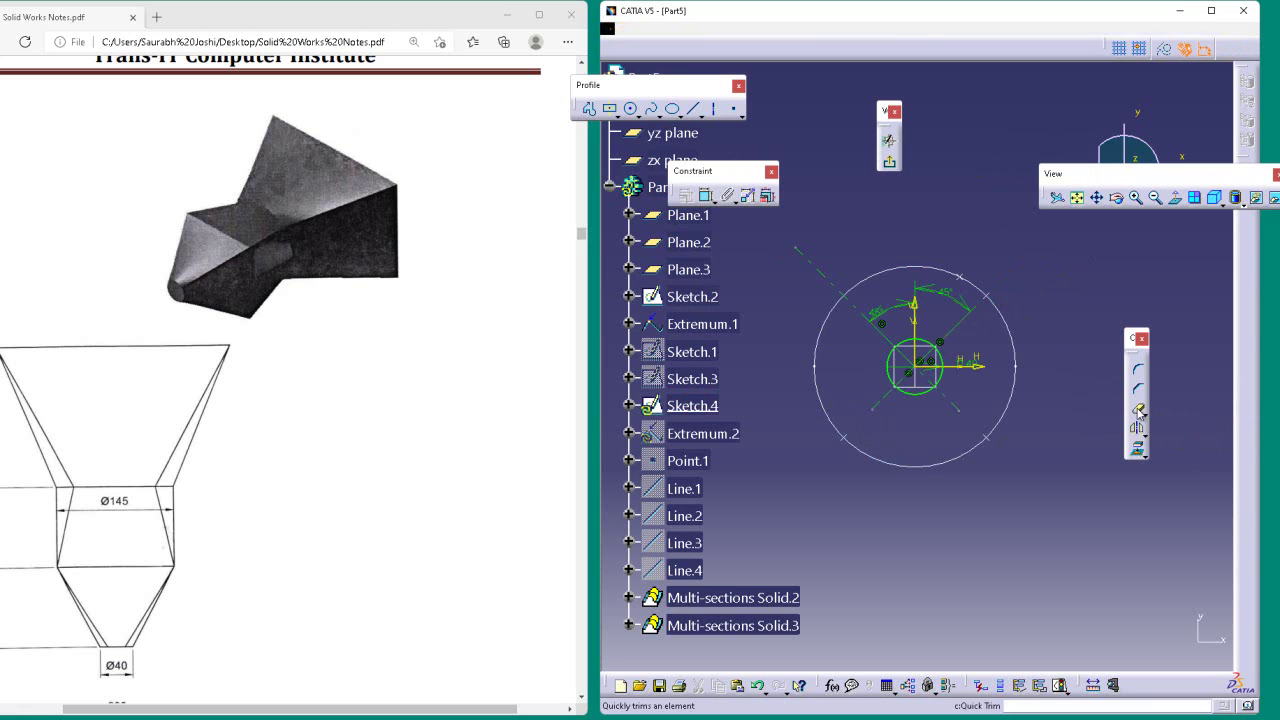
{"action": "left_click", "coordinate": [851, 314]}
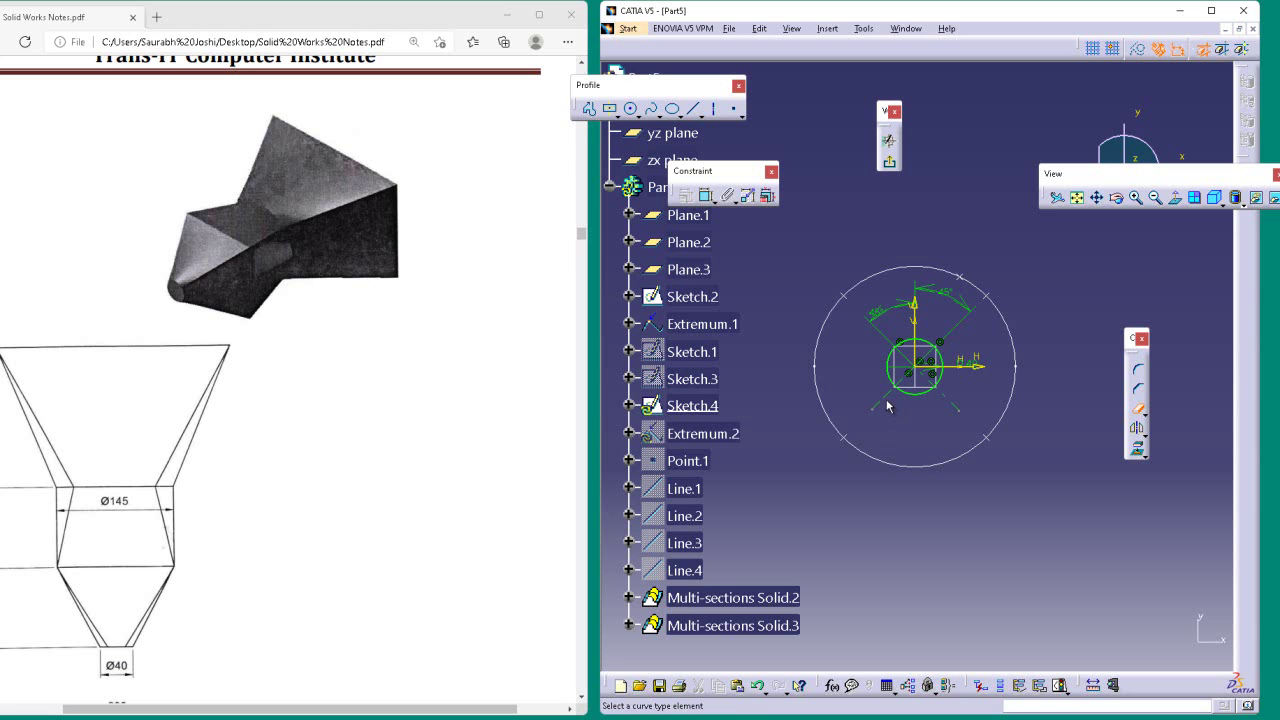
{"action": "left_click", "coordinate": [884, 402]}
{"action": "left_click", "coordinate": [956, 406]}
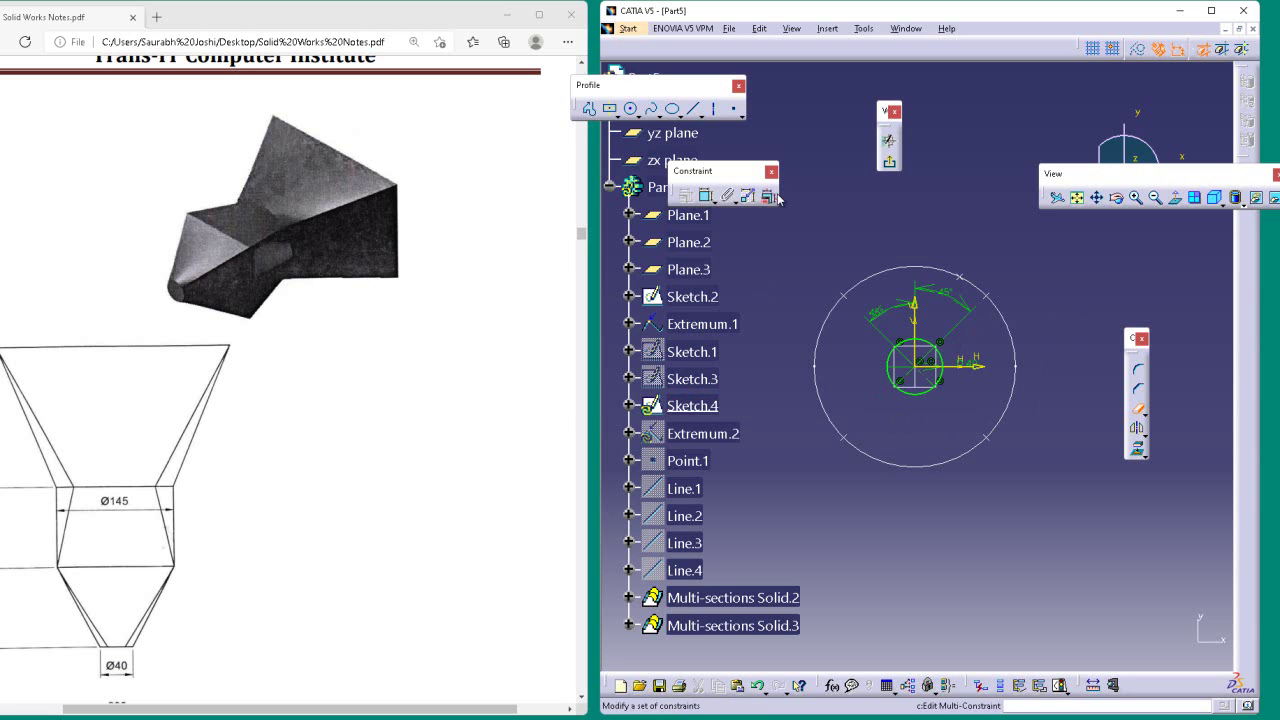
- Place points where the 45-degree axis lines meet the small circle and exit the sketch
{"action": "left_click", "coordinate": [735, 112]}
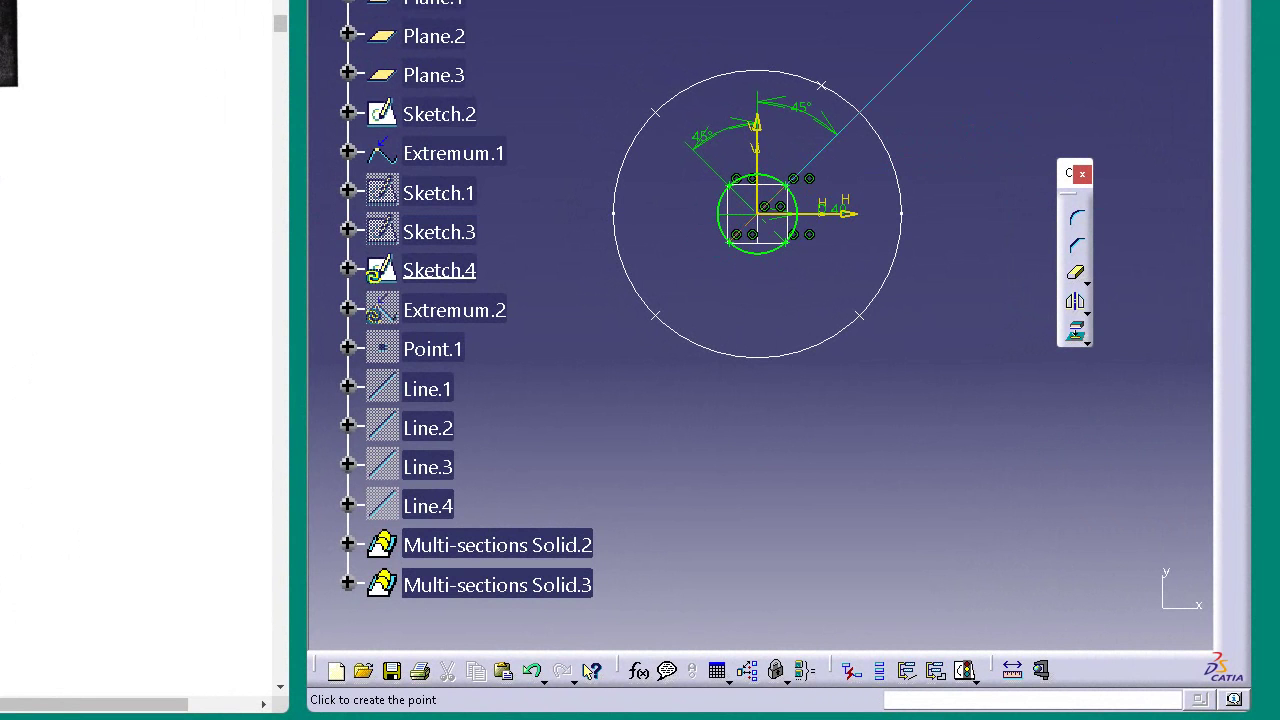
{"action": "left_click", "coordinate": [853, 113]}
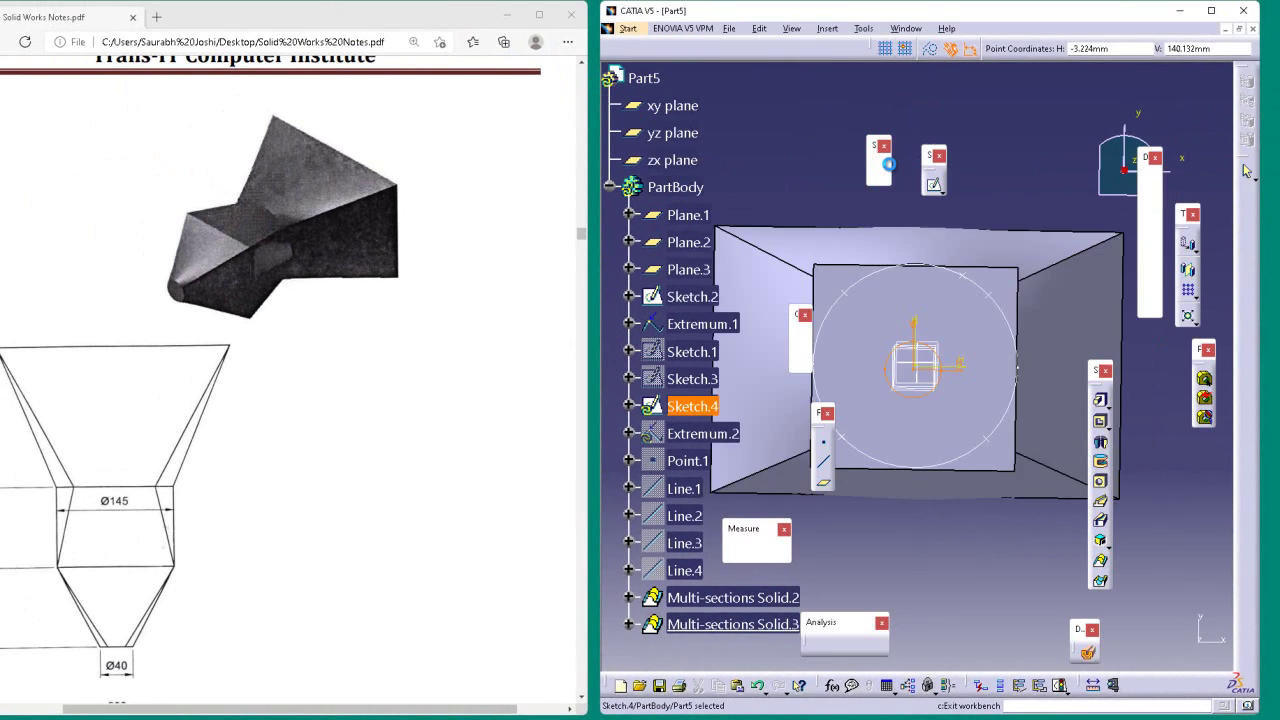
{"action": "left_click", "coordinate": [1046, 302]}
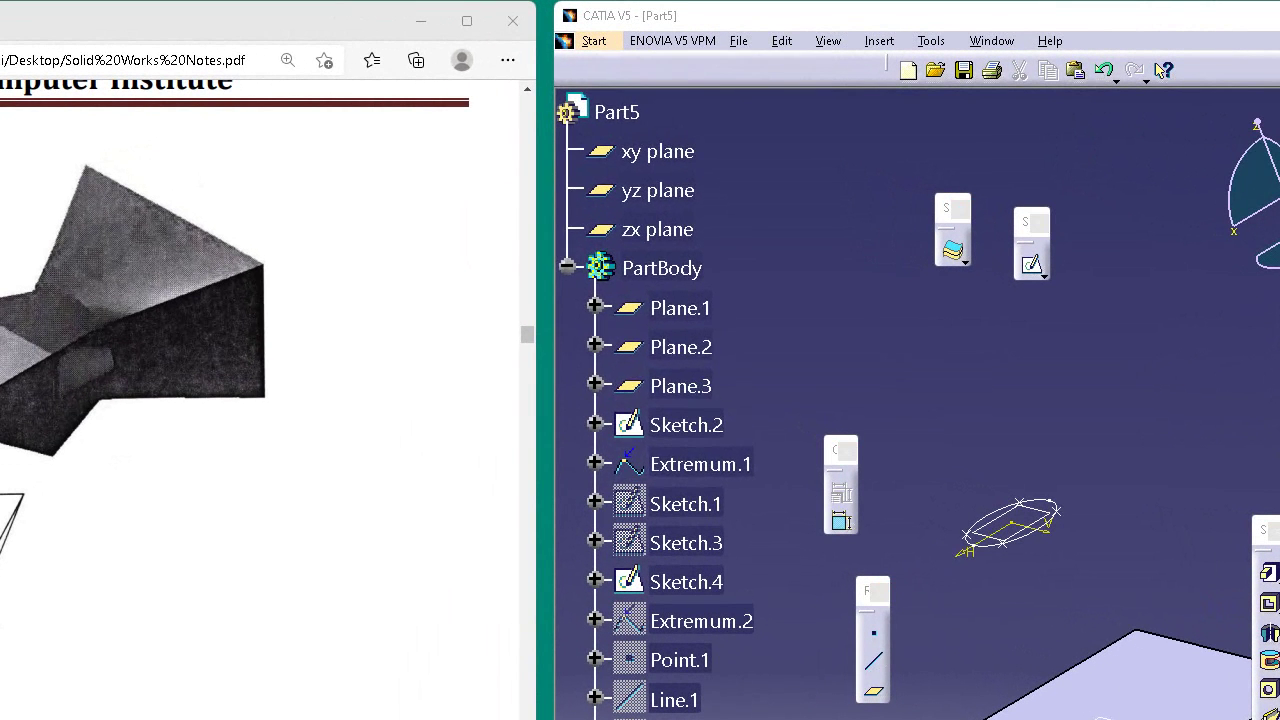
{"action": "left_click", "coordinate": [1186, 708]}
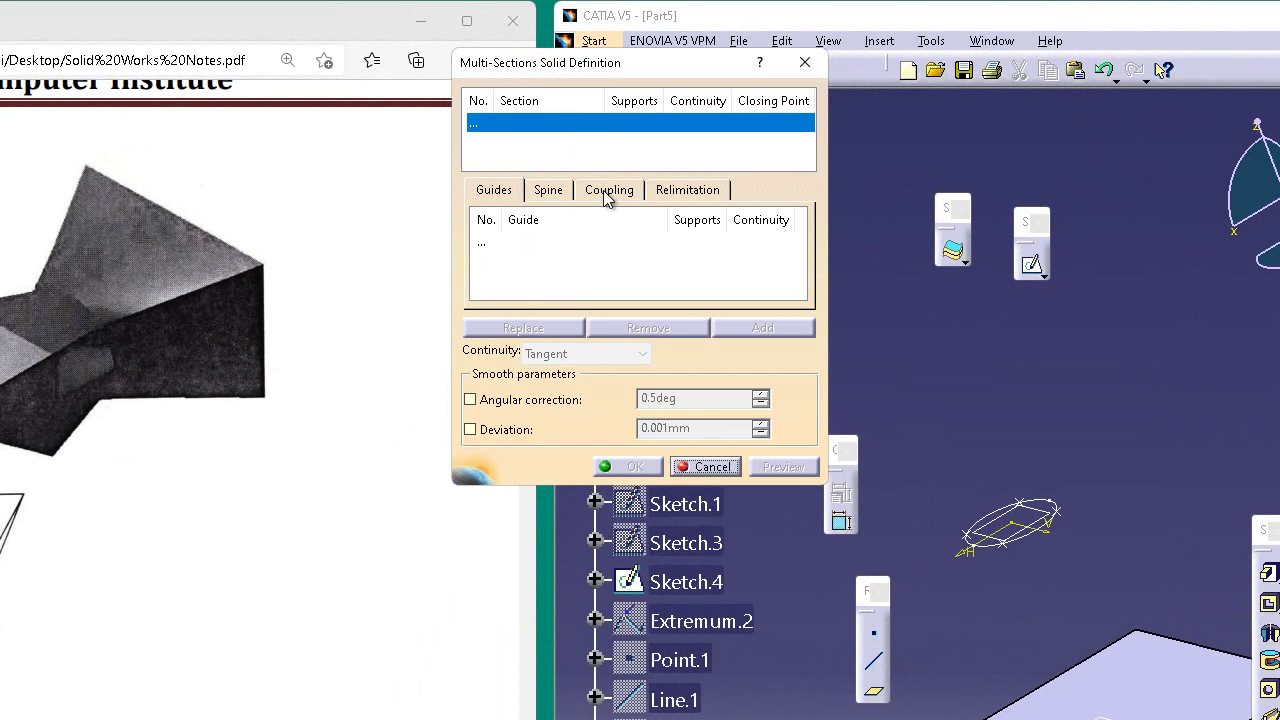
{"action": "left_click", "coordinate": [606, 128]}
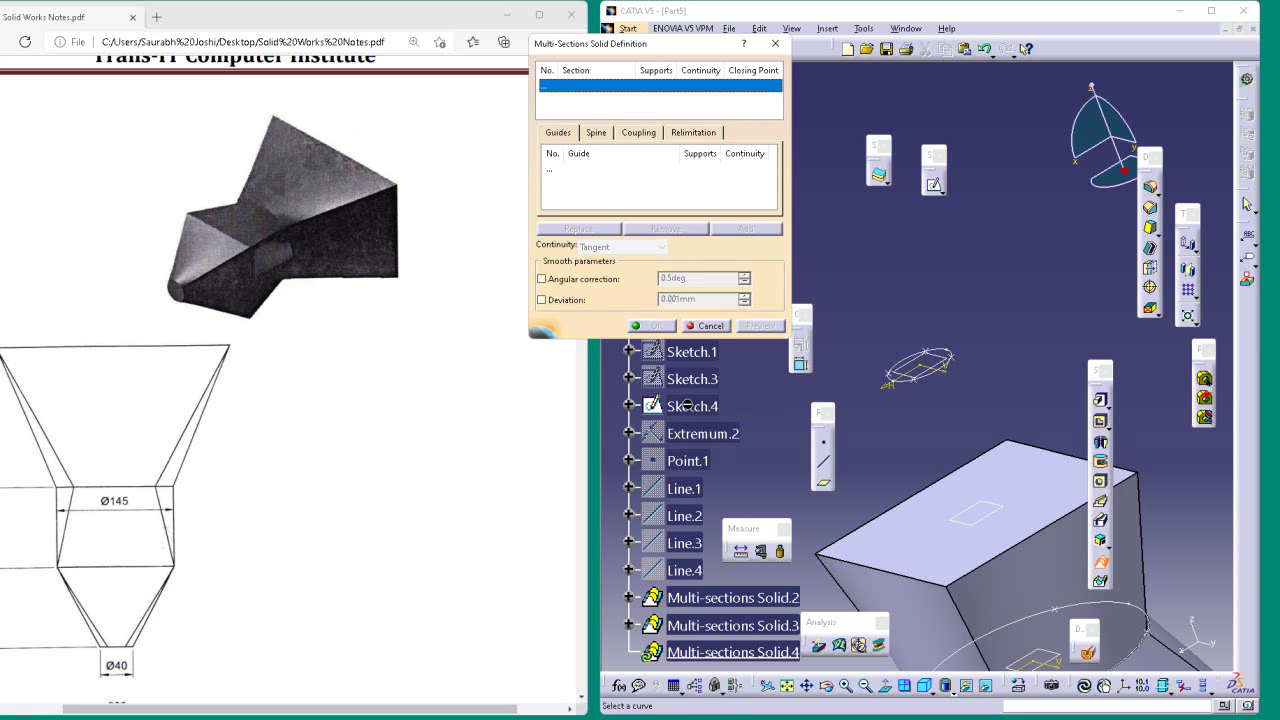
{"action": "left_click", "coordinate": [709, 326]}
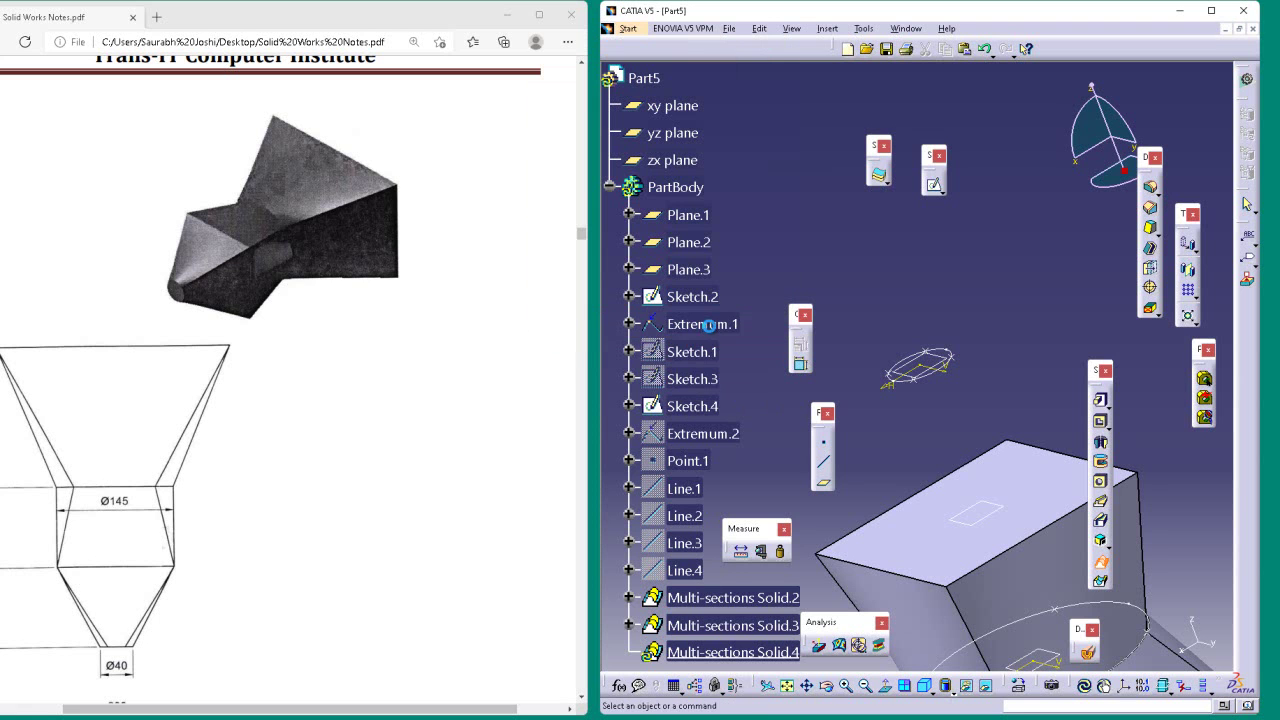
- Show Sketch.3 and start a multi-sections solid with Sketch.3 and the small circle of Sketch.4 as sections
{"action": "right_click", "coordinate": [701, 388]}
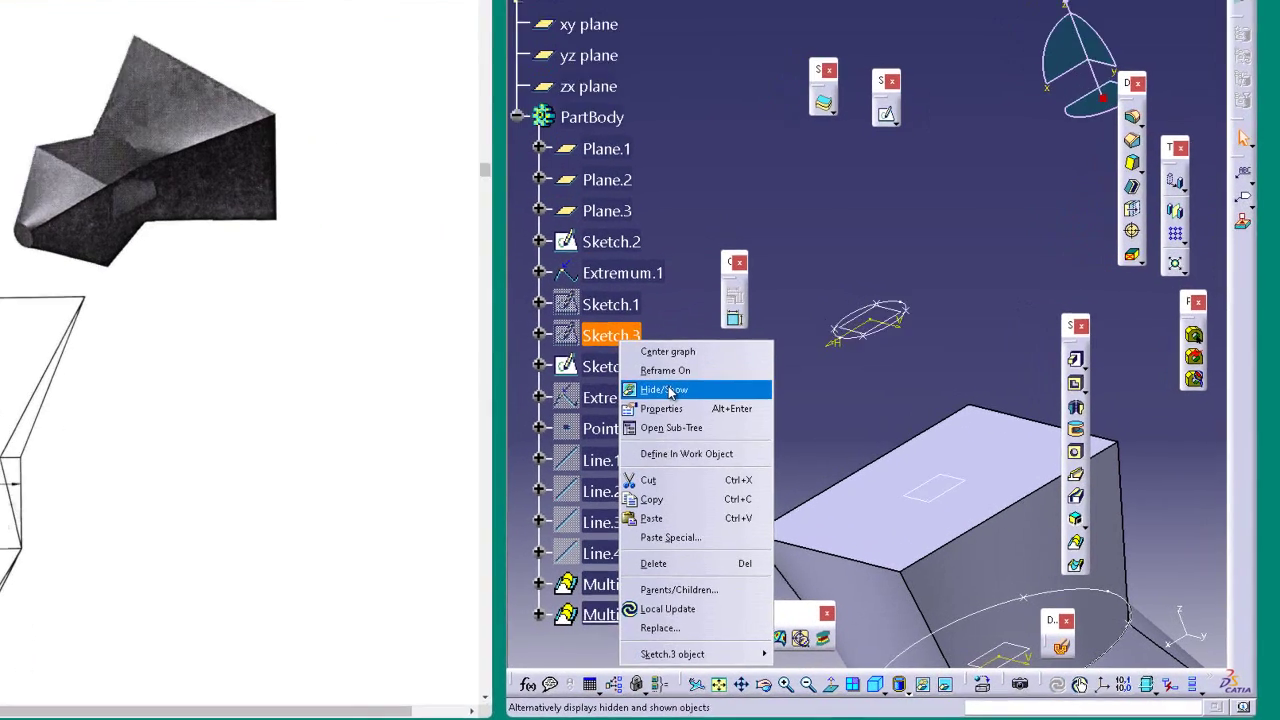
{"action": "left_click", "coordinate": [738, 426]}
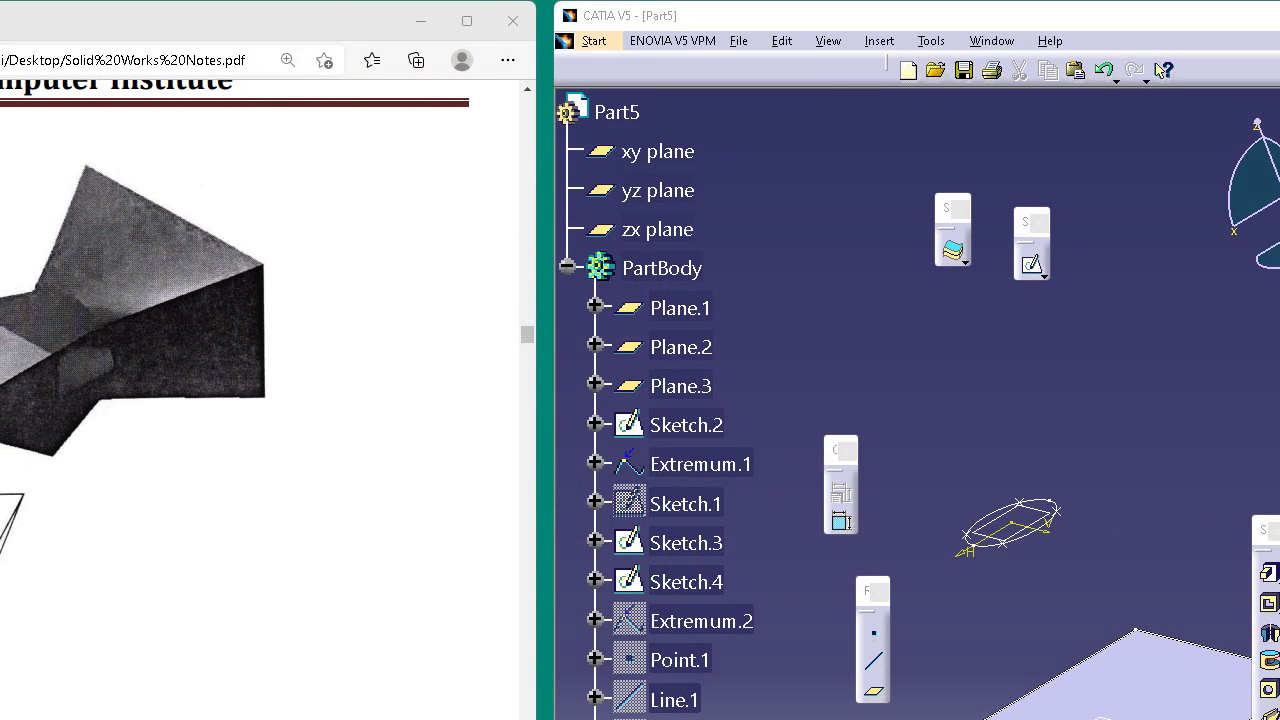
{"action": "left_click", "coordinate": [1270, 717]}
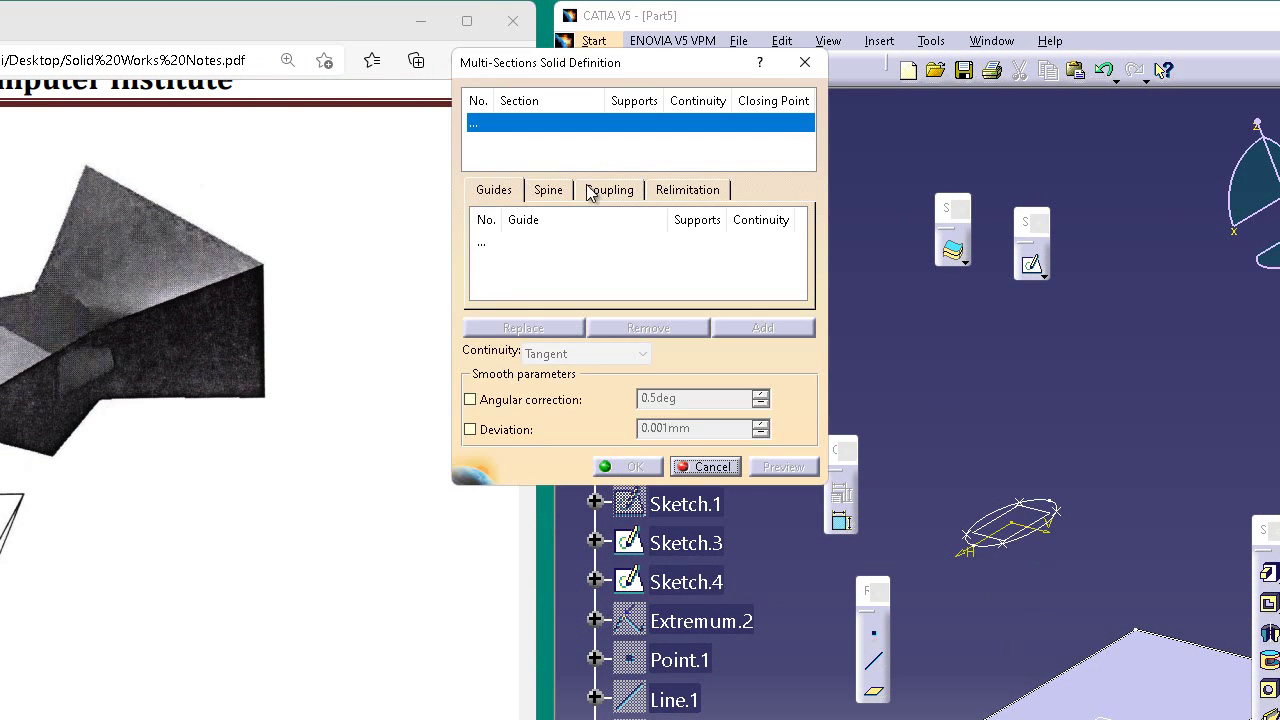
{"action": "left_click", "coordinate": [714, 550]}
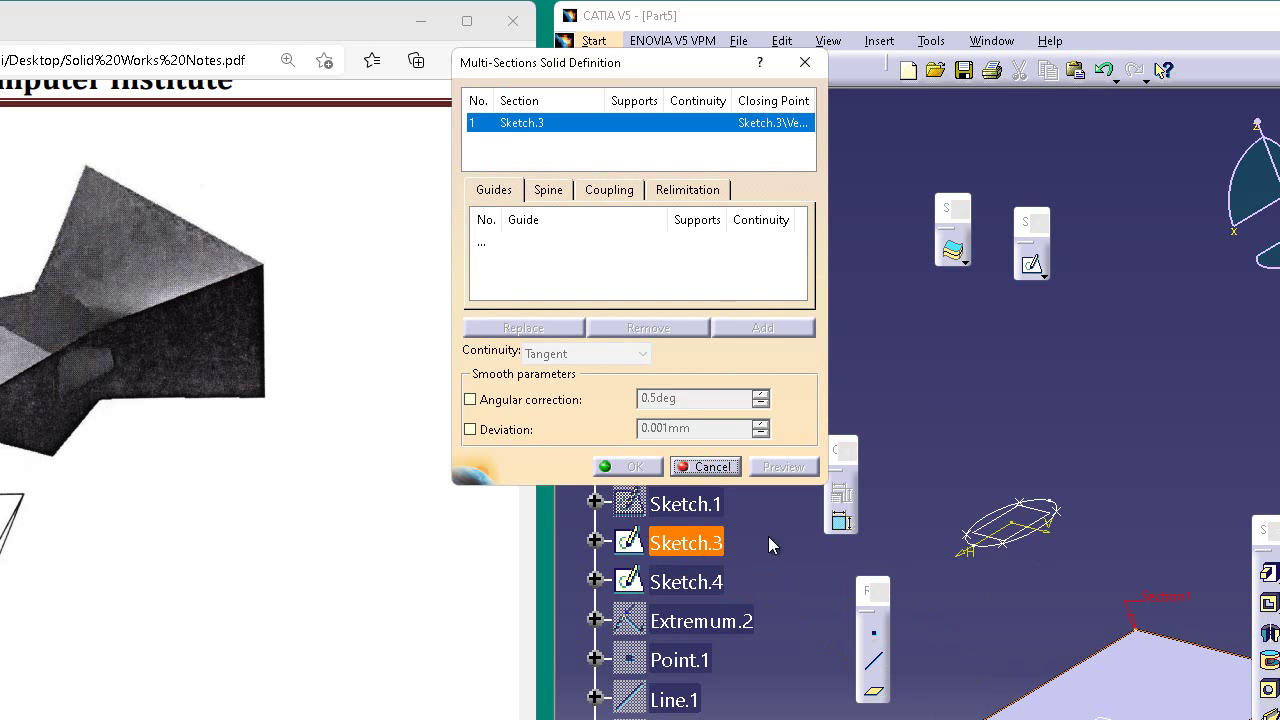
{"action": "left_click", "coordinate": [1030, 540]}
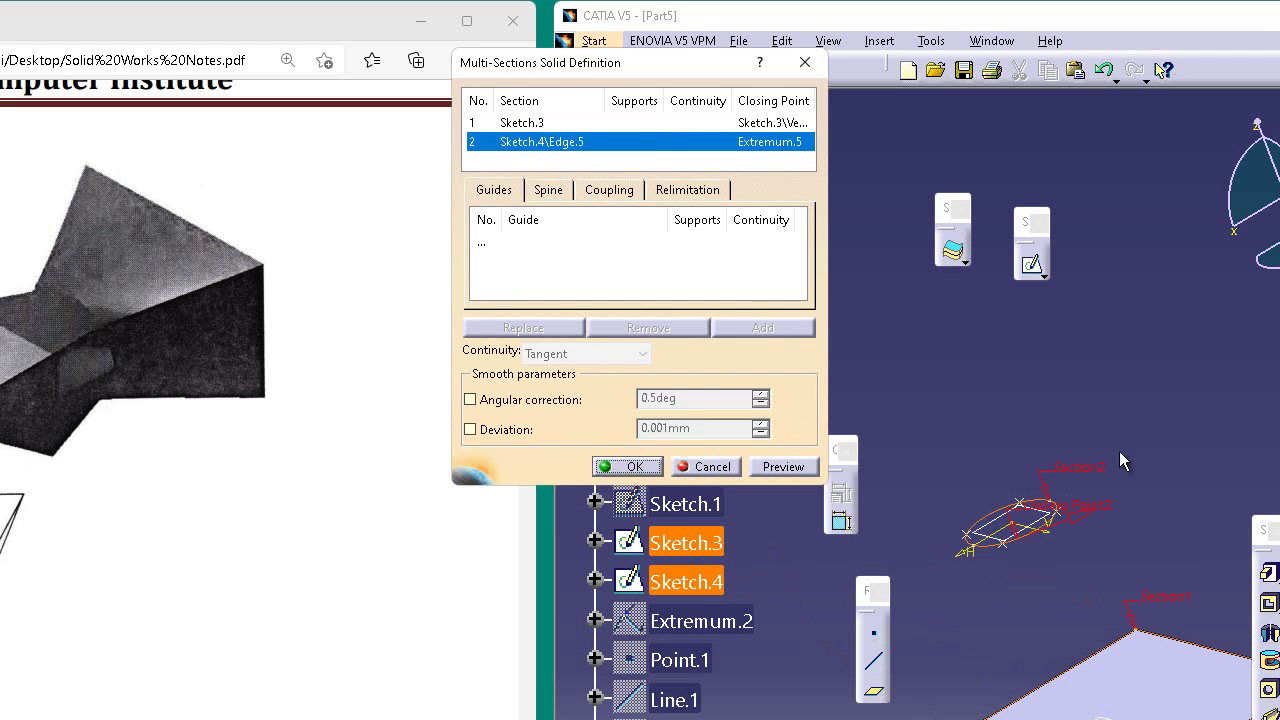
- Replace the small circle section's closing point with its 45-degree point facing the rectangle's closing-point corner
{"action": "right_click", "coordinate": [786, 146]}
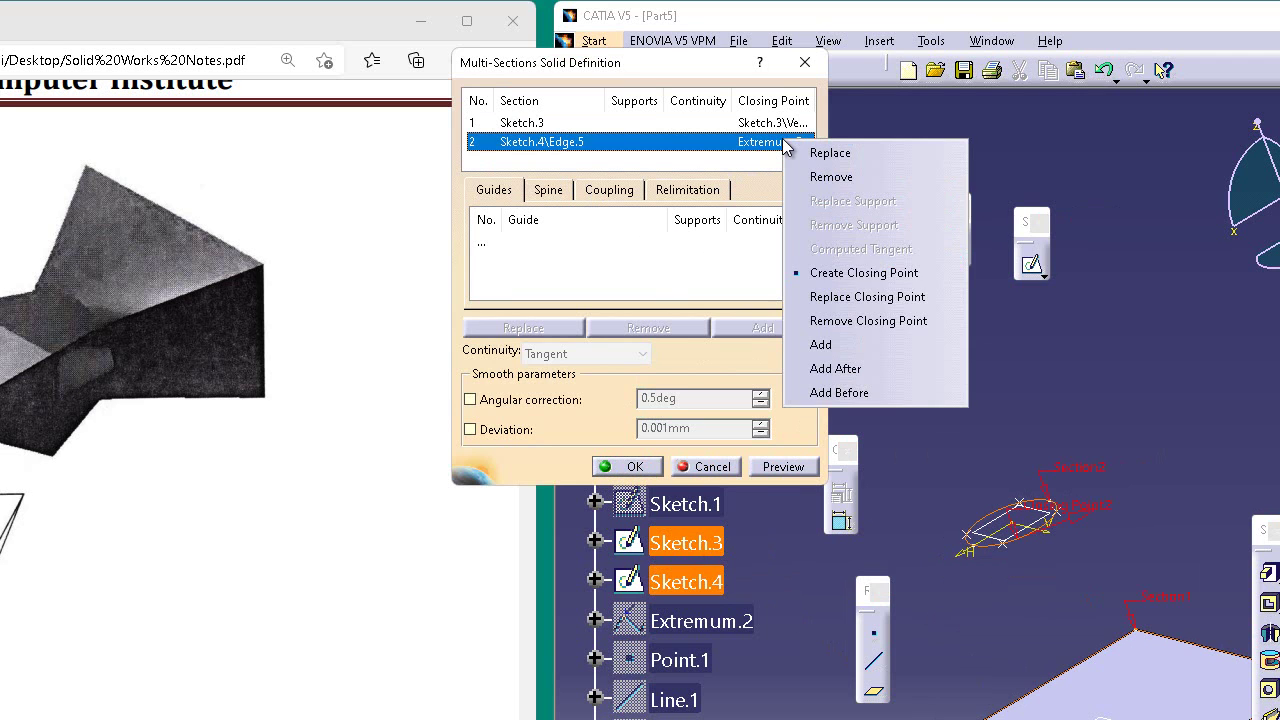
{"action": "left_click", "coordinate": [879, 298]}
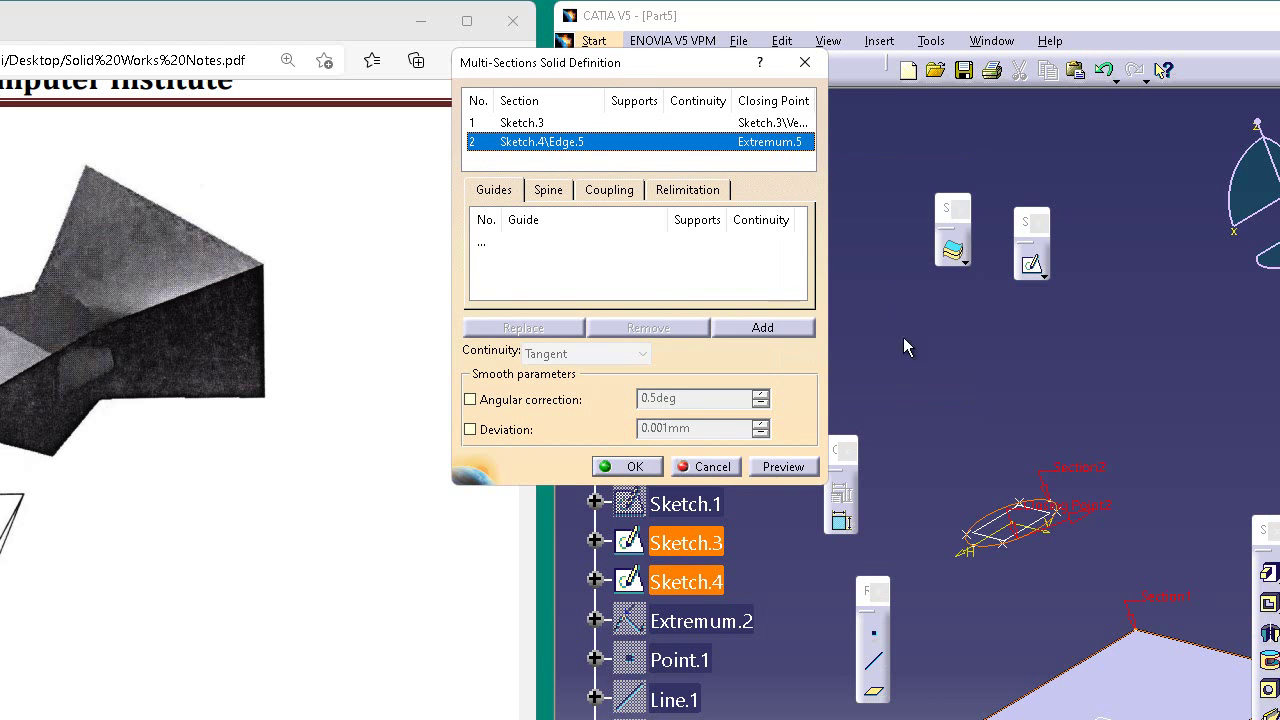
{"action": "left_click", "coordinate": [1009, 541]}
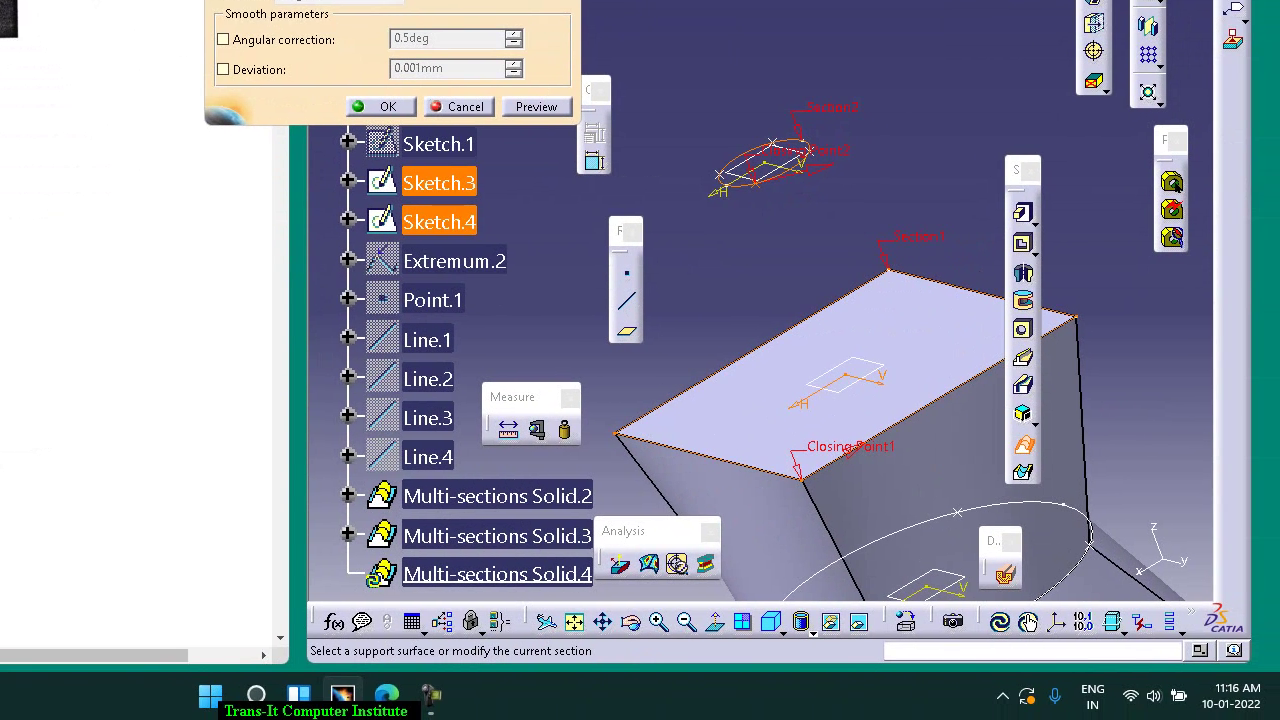
- Add the first coupling from the rectangle's closing-point corner to the circle's closing point
{"action": "left_click", "coordinate": [609, 190]}
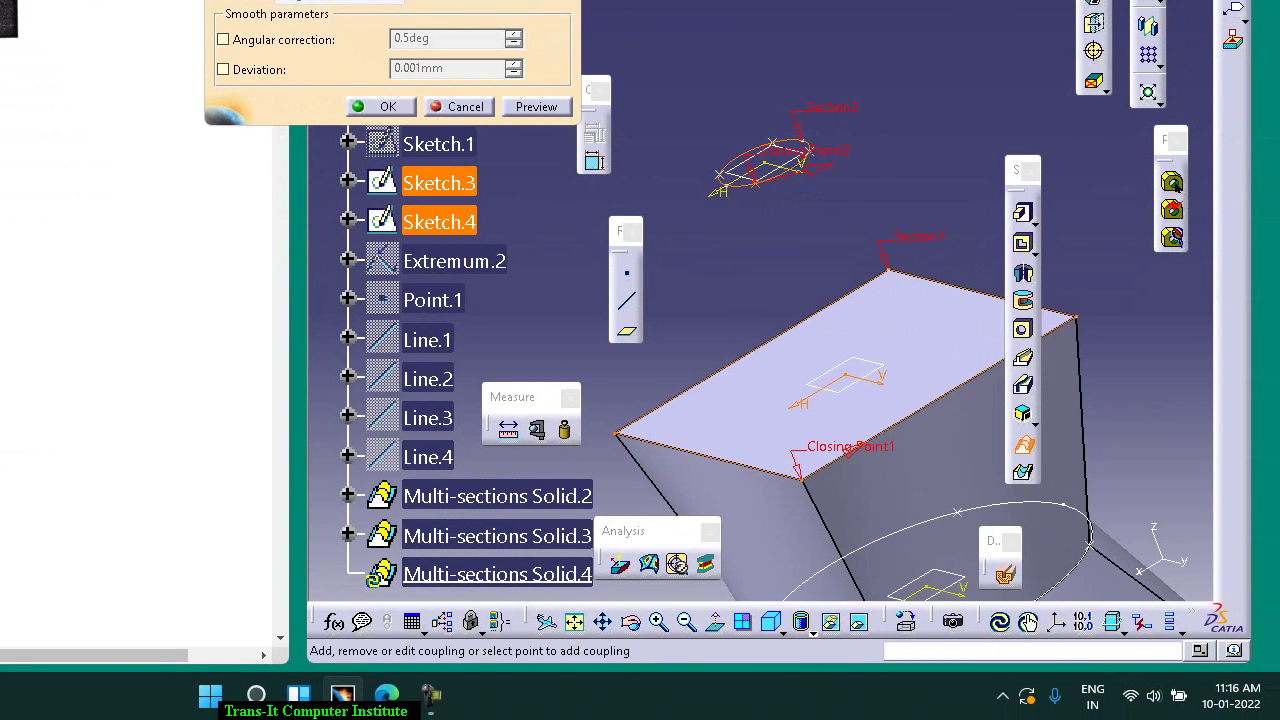
{"action": "left_click", "coordinate": [520, 2]}
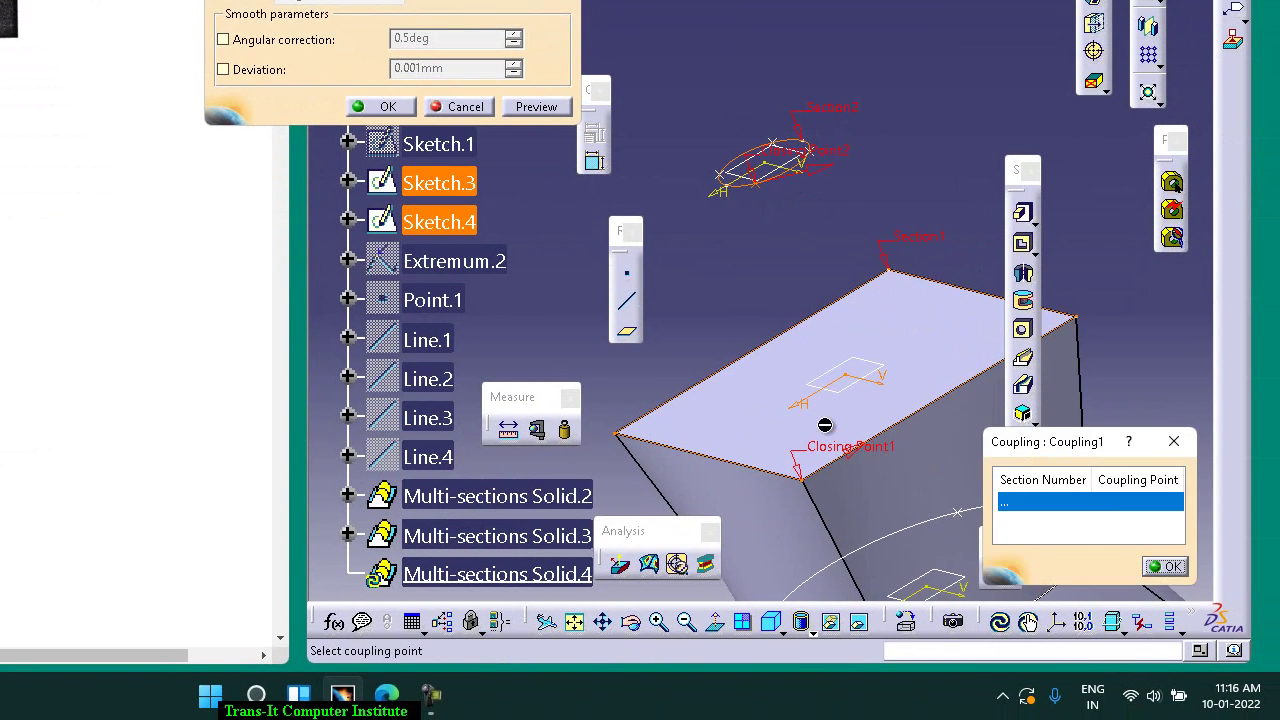
{"action": "left_click", "coordinate": [805, 473]}
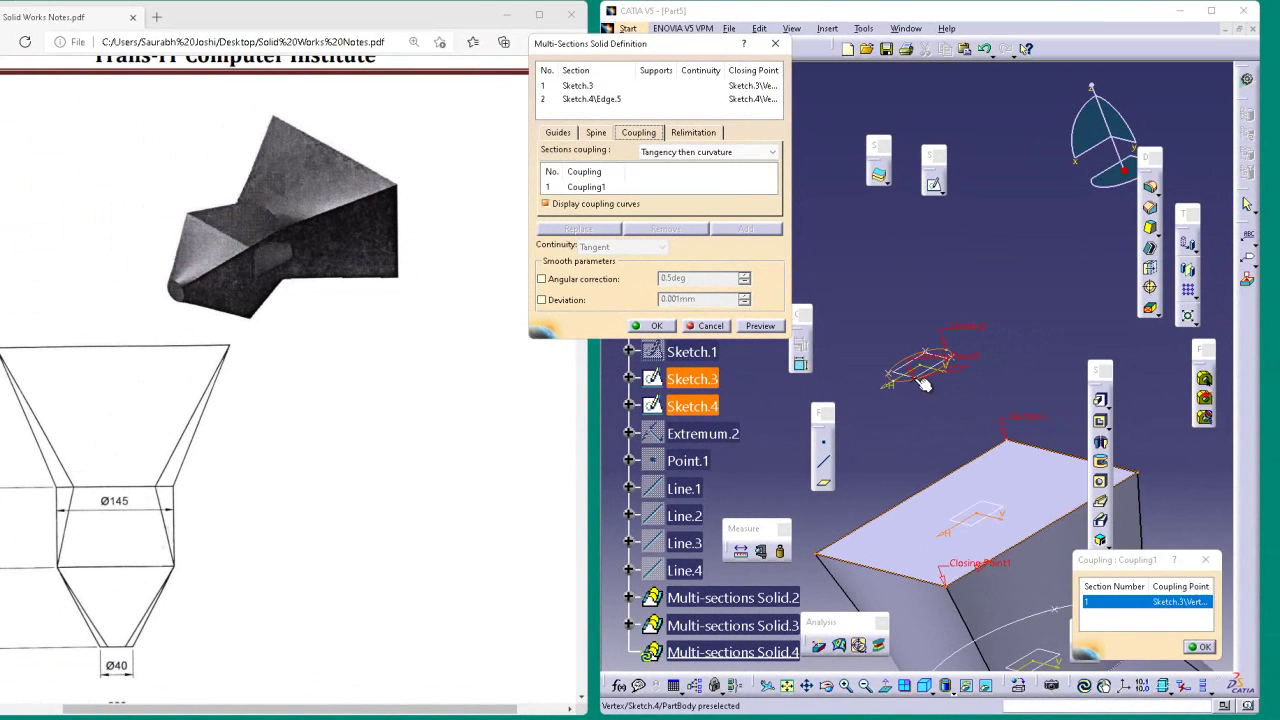
{"action": "left_click", "coordinate": [875, 323]}
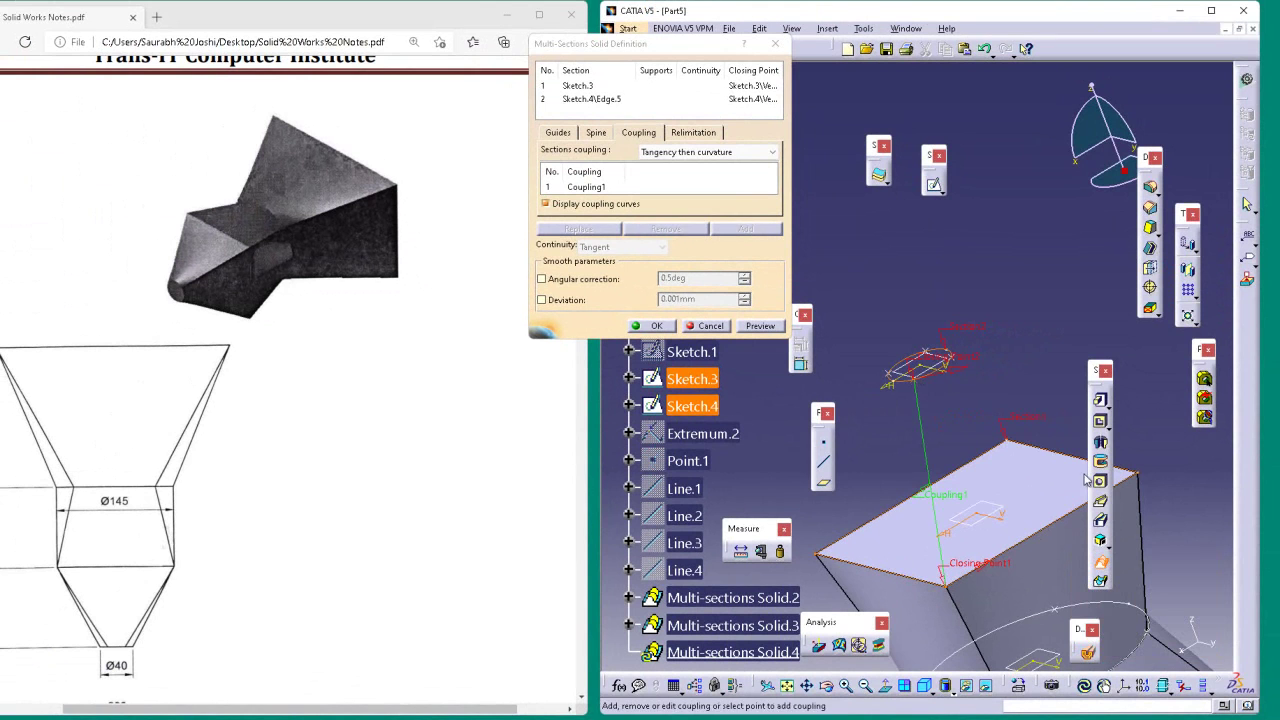
- Add a second coupling from the rectangle's right corner to the matching 45-degree point on the small circle
{"action": "left_click", "coordinate": [660, 187]}
{"action": "left_click", "coordinate": [752, 229]}
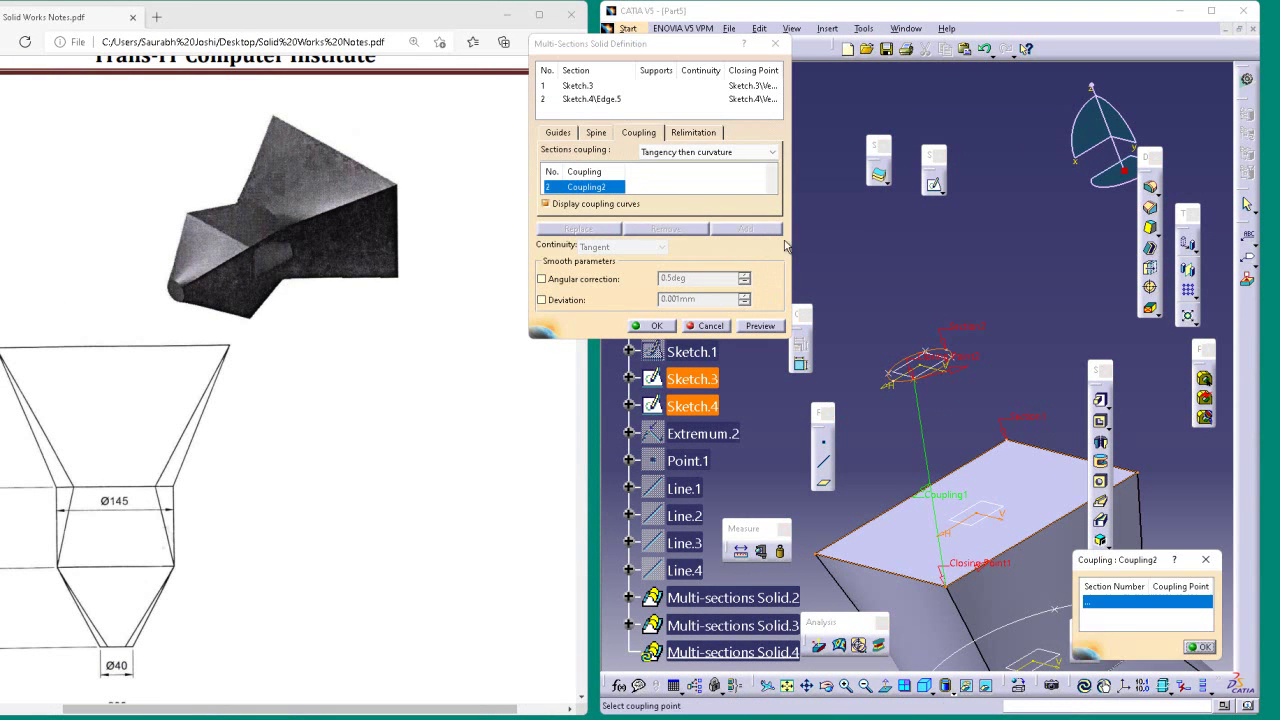
{"action": "left_click_drag", "start_coordinate": [1097, 375], "coordinate": [1165, 383]}
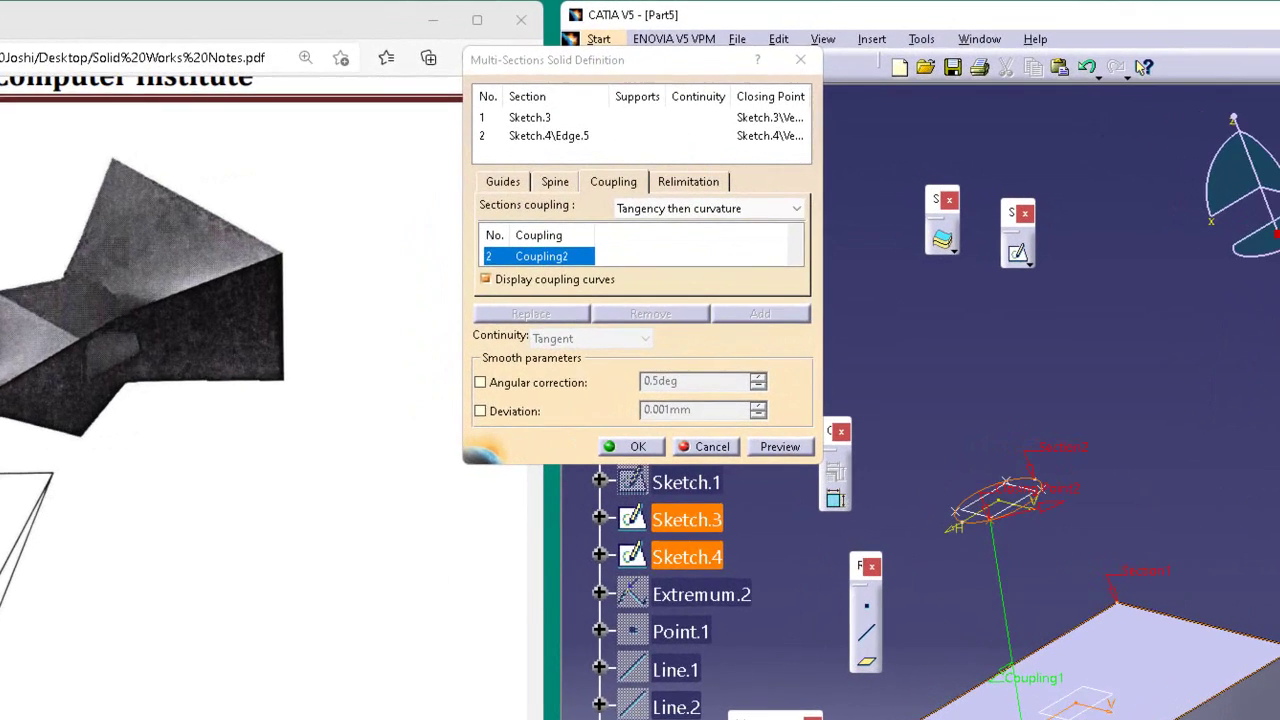
{"action": "left_click", "coordinate": [1199, 647]}
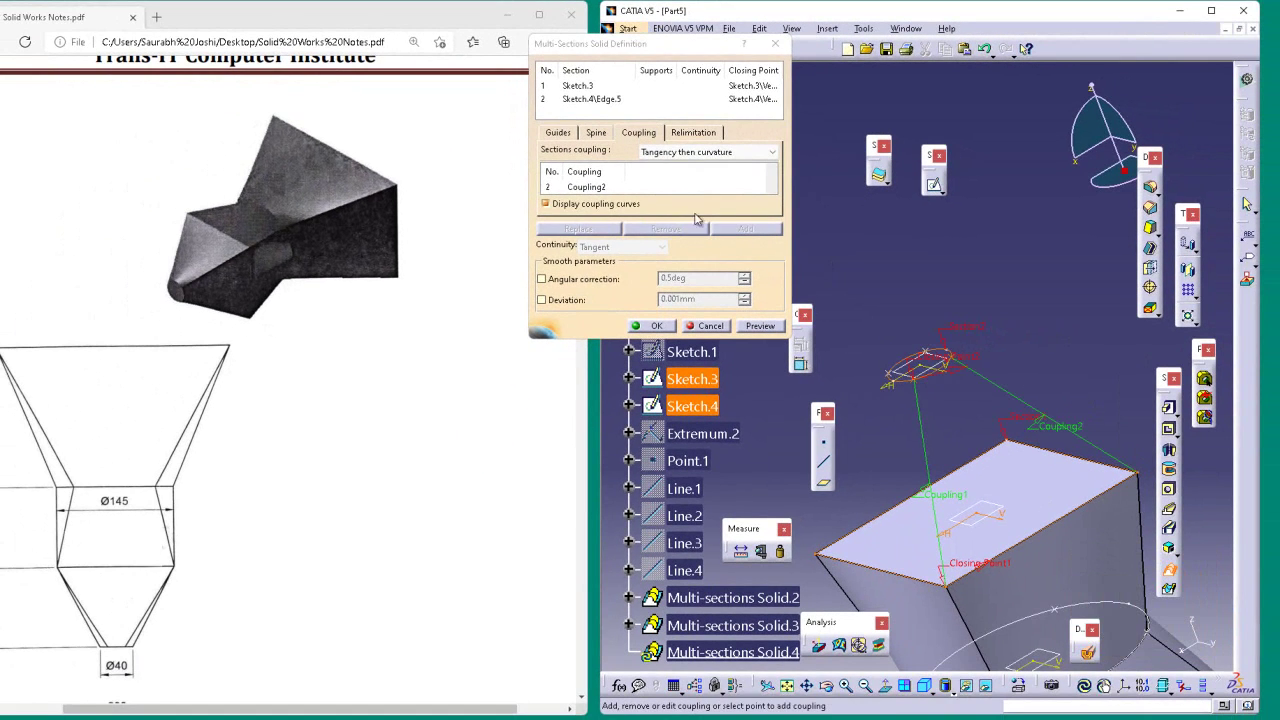
- Add a third coupling from the rectangle's rear corner to the matching 45-degree point on the small circle
{"action": "left_click", "coordinate": [607, 187]}
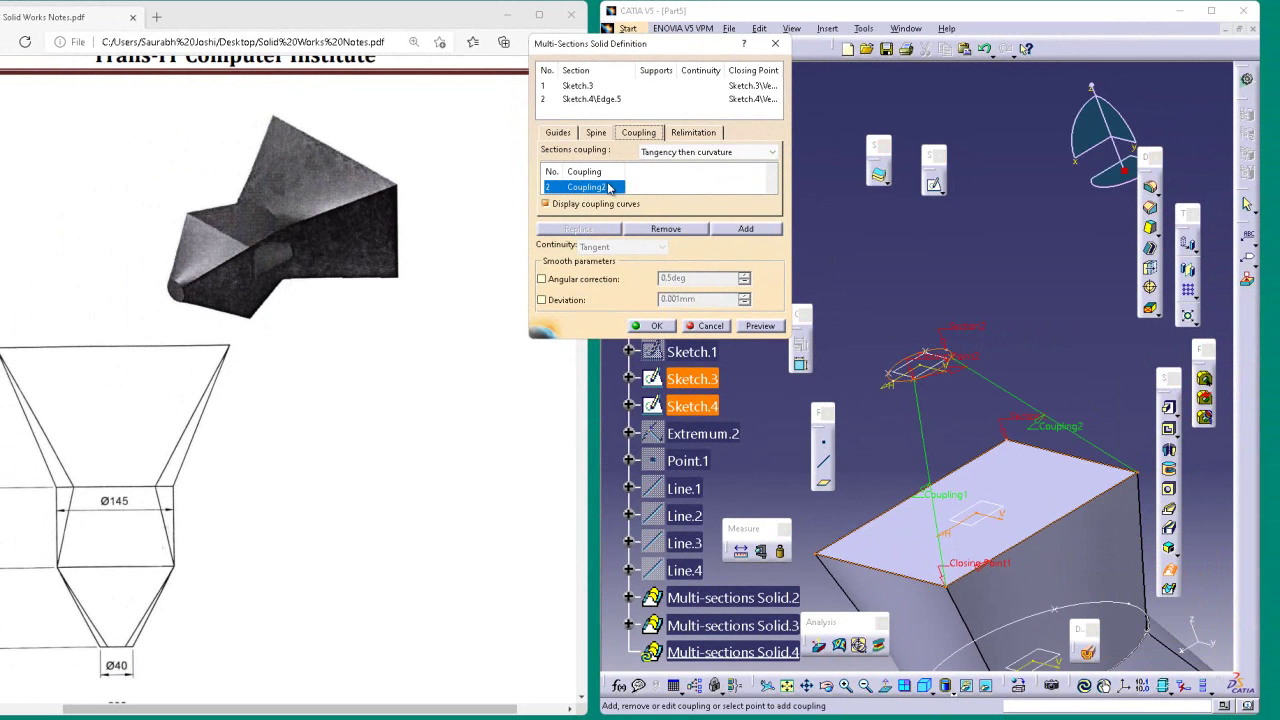
{"action": "left_click", "coordinate": [742, 229]}
{"action": "left_click", "coordinate": [929, 350]}
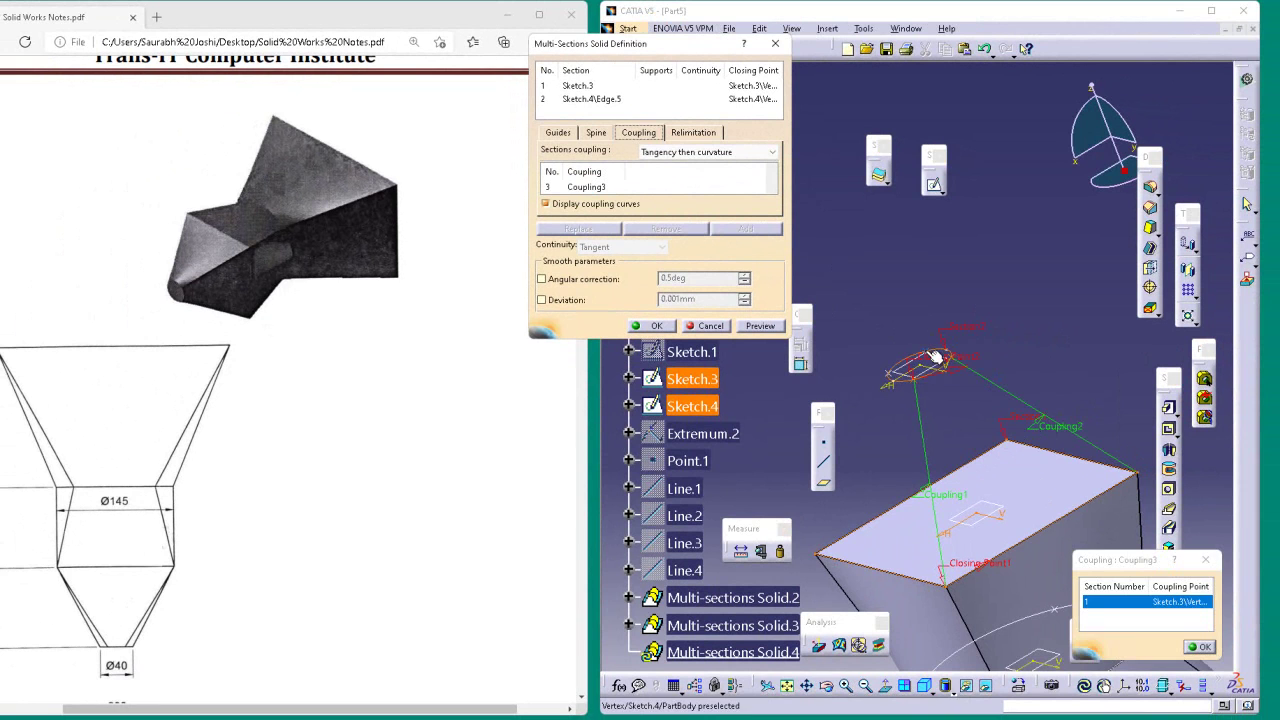
{"action": "left_click", "coordinate": [1006, 440]}
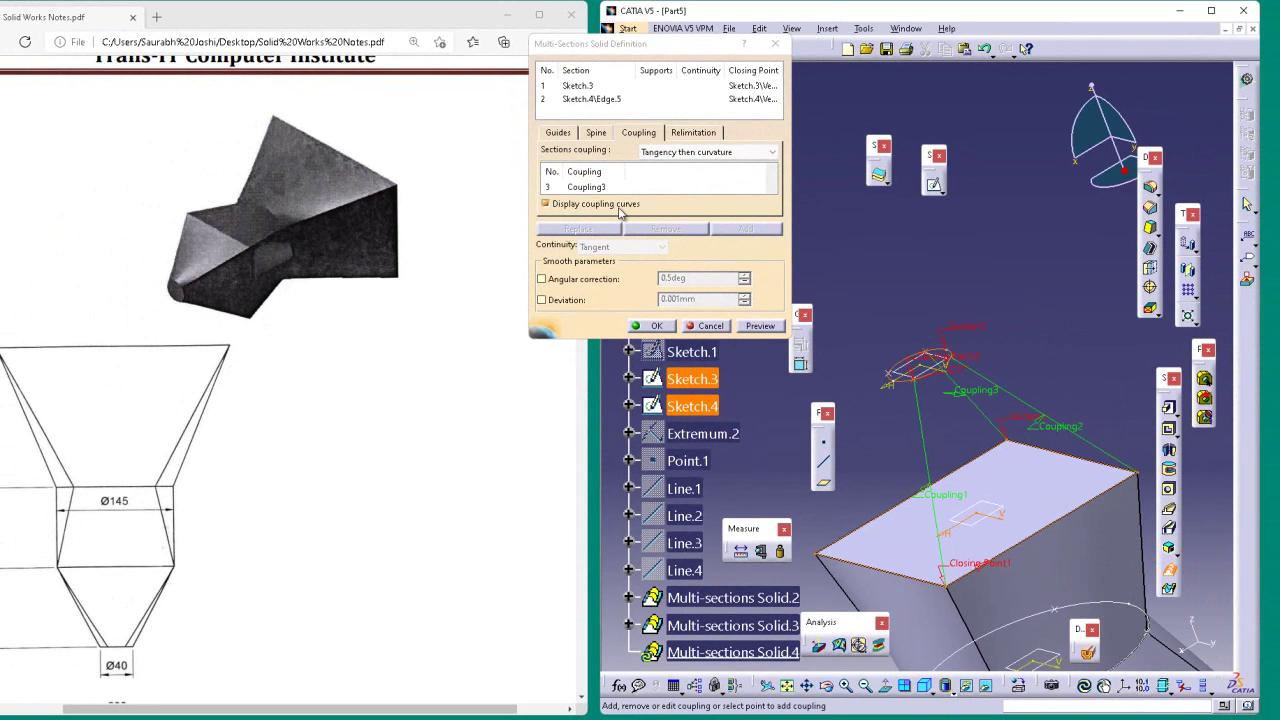
- Add a fourth coupling from the rectangle's left corner to the remaining 45-degree circle point and preview the solid
{"action": "left_click", "coordinate": [578, 187]}
{"action": "left_click", "coordinate": [773, 229]}
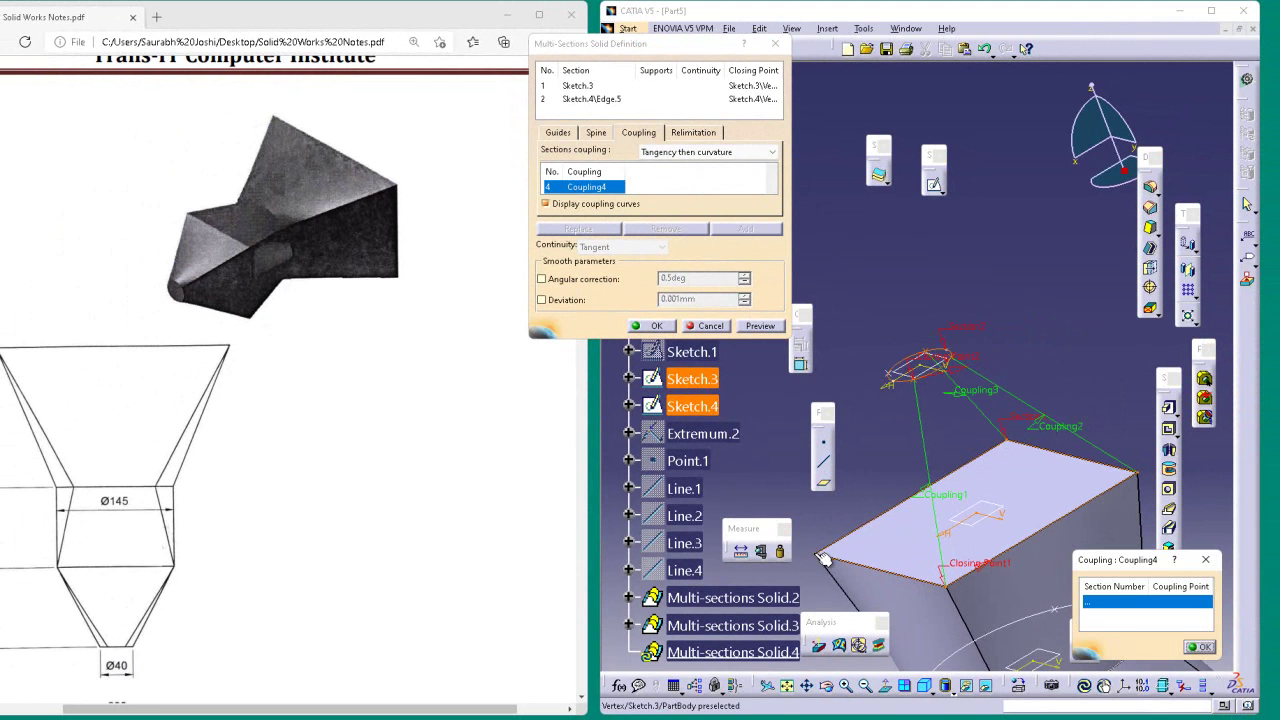
{"action": "left_click", "coordinate": [896, 375]}
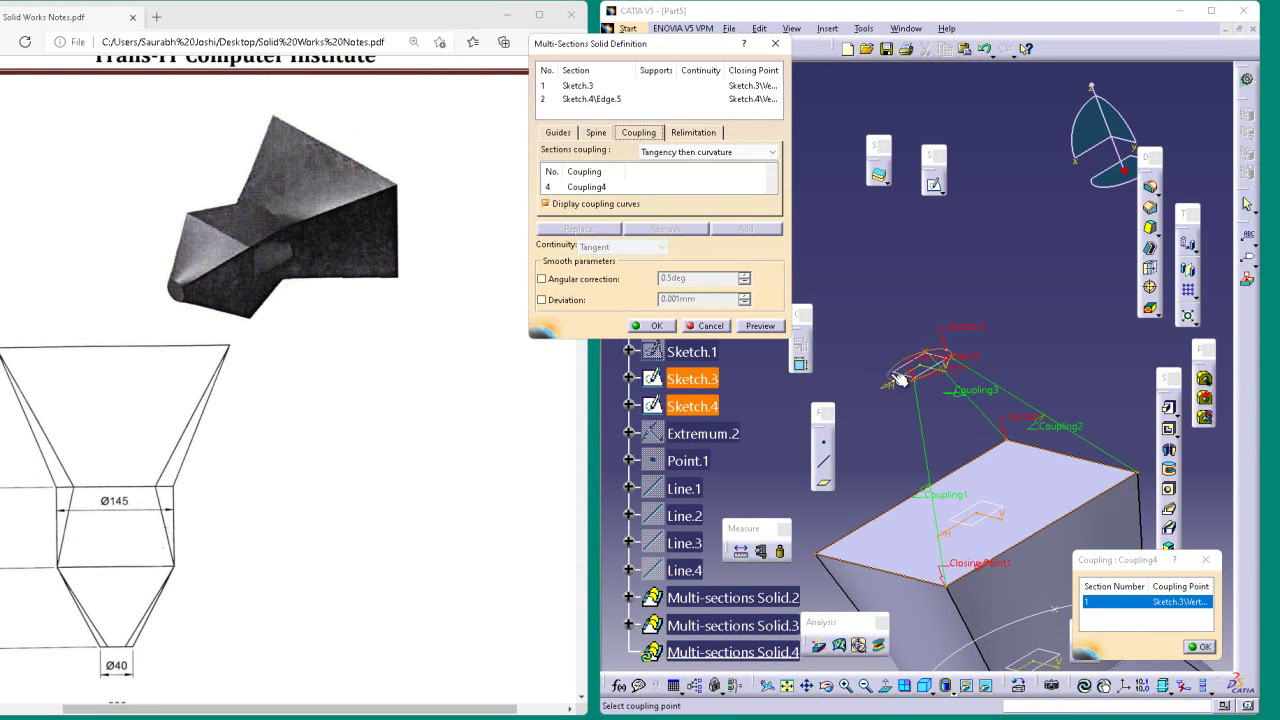
{"action": "left_click", "coordinate": [886, 376]}
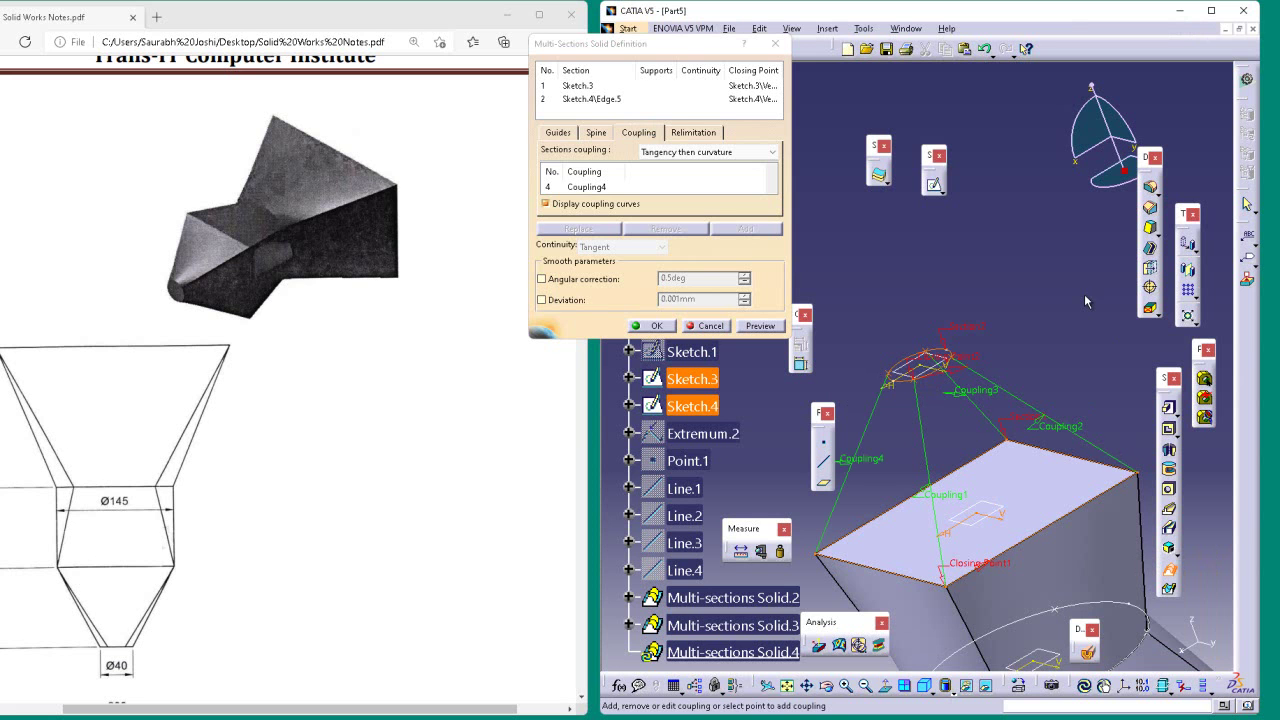
{"action": "left_click", "coordinate": [774, 334]}
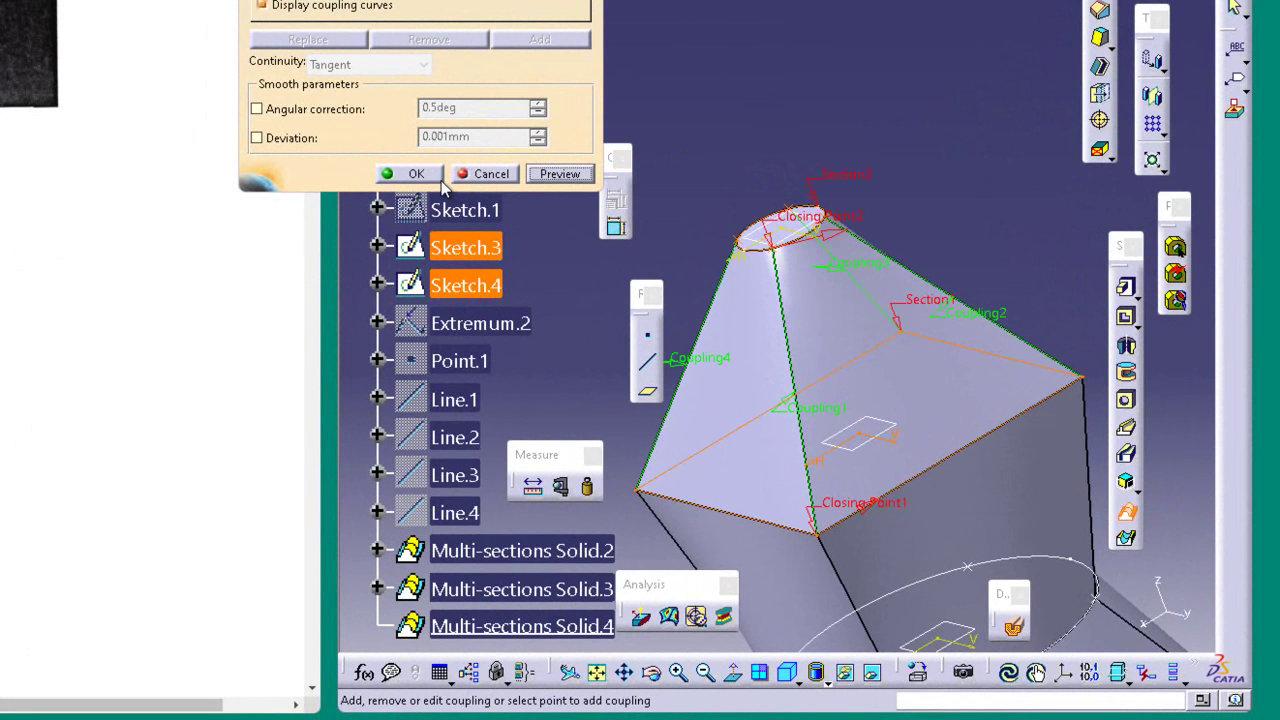
- Confirm the coupled multi-sections solid and hide the small top circle's Sketch.4 and the middle circle's Sketch.2
{"action": "left_click", "coordinate": [400, 175]}
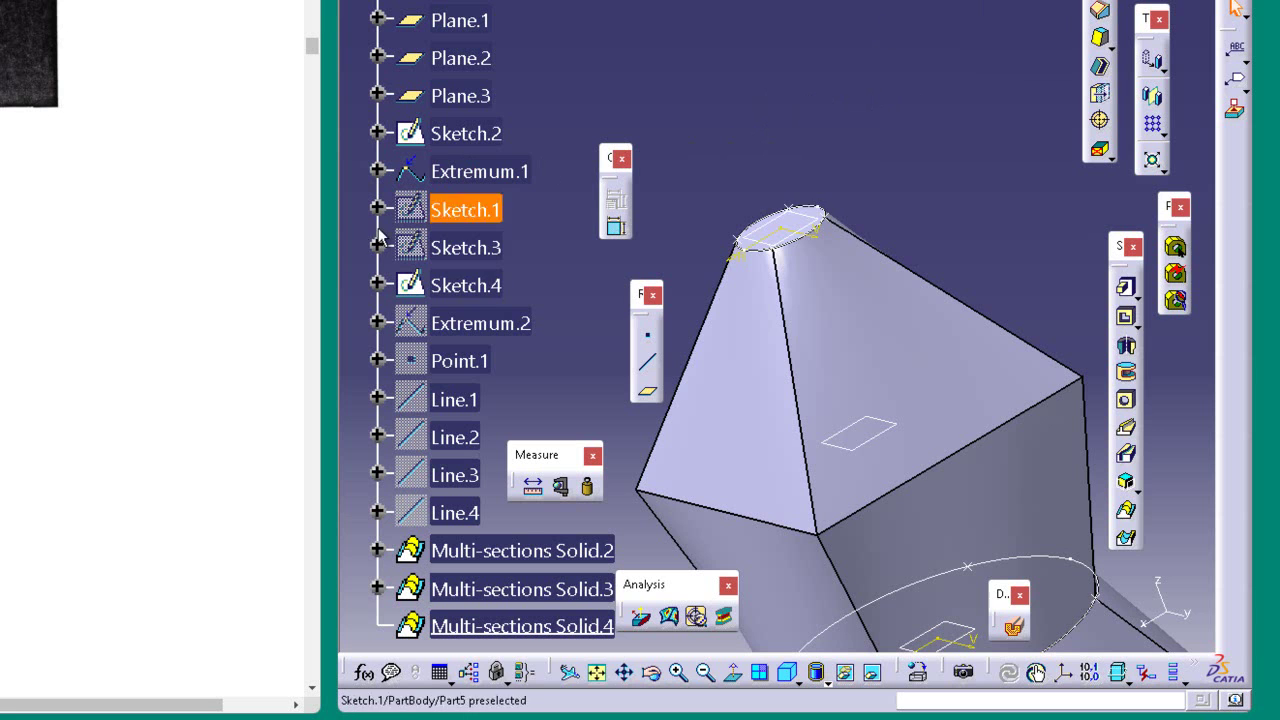
{"action": "right_click", "coordinate": [495, 289]}
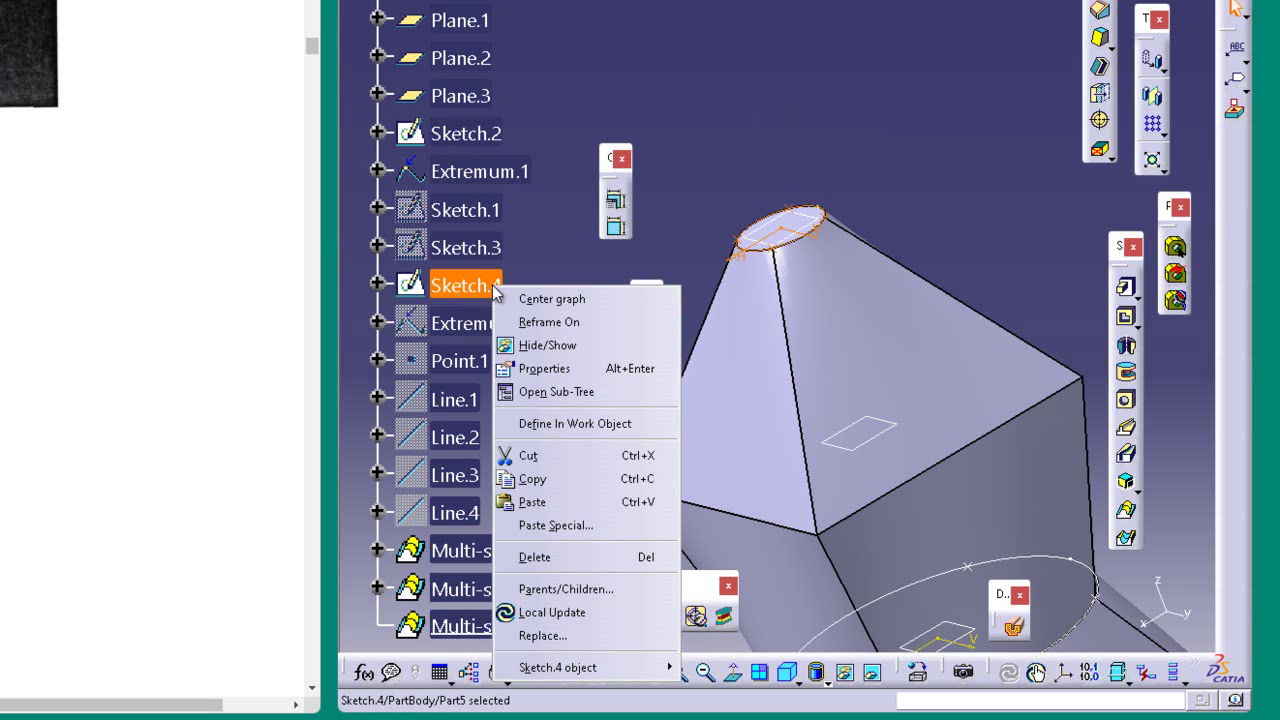
{"action": "left_click", "coordinate": [527, 345]}
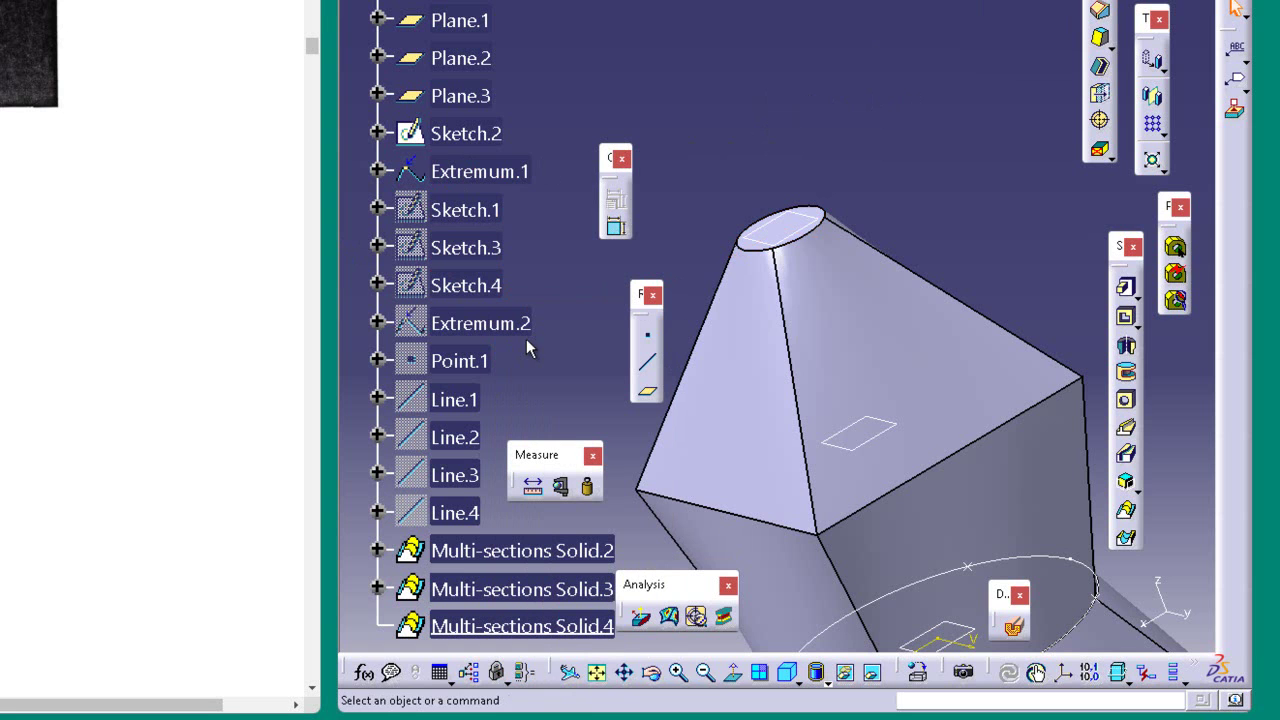
{"action": "right_click", "coordinate": [491, 138]}
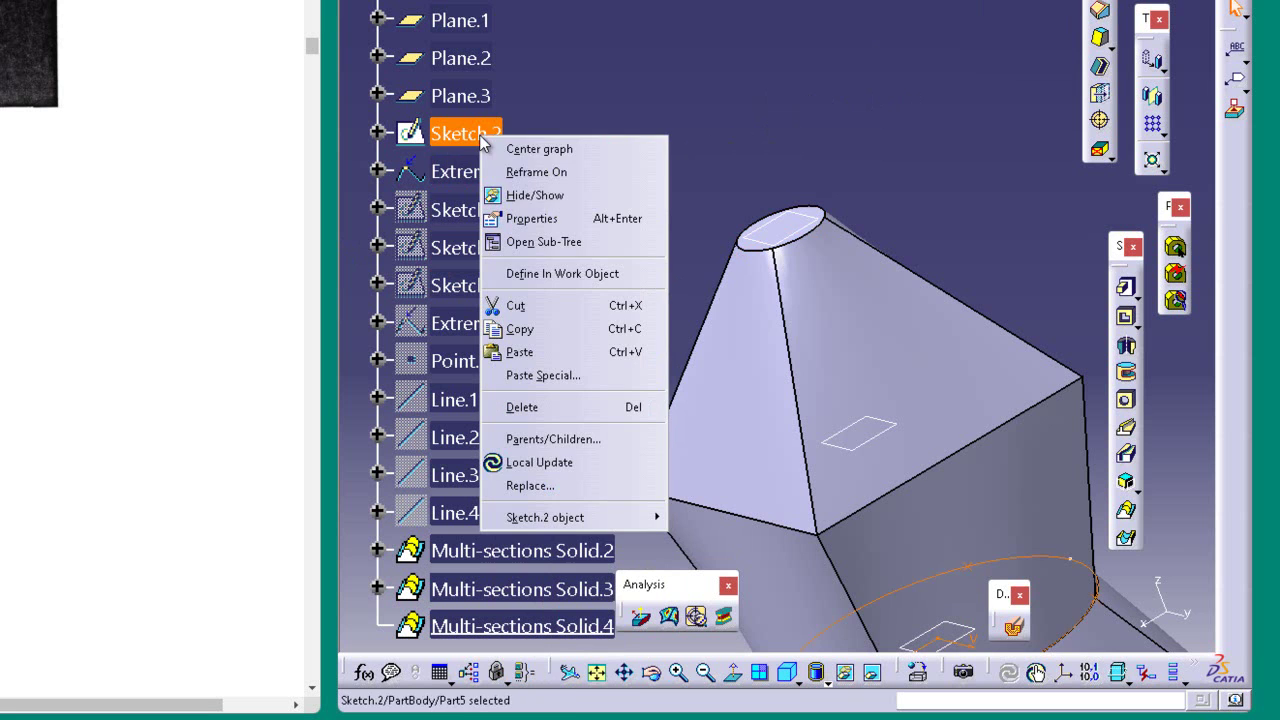
{"action": "left_click", "coordinate": [538, 204]}
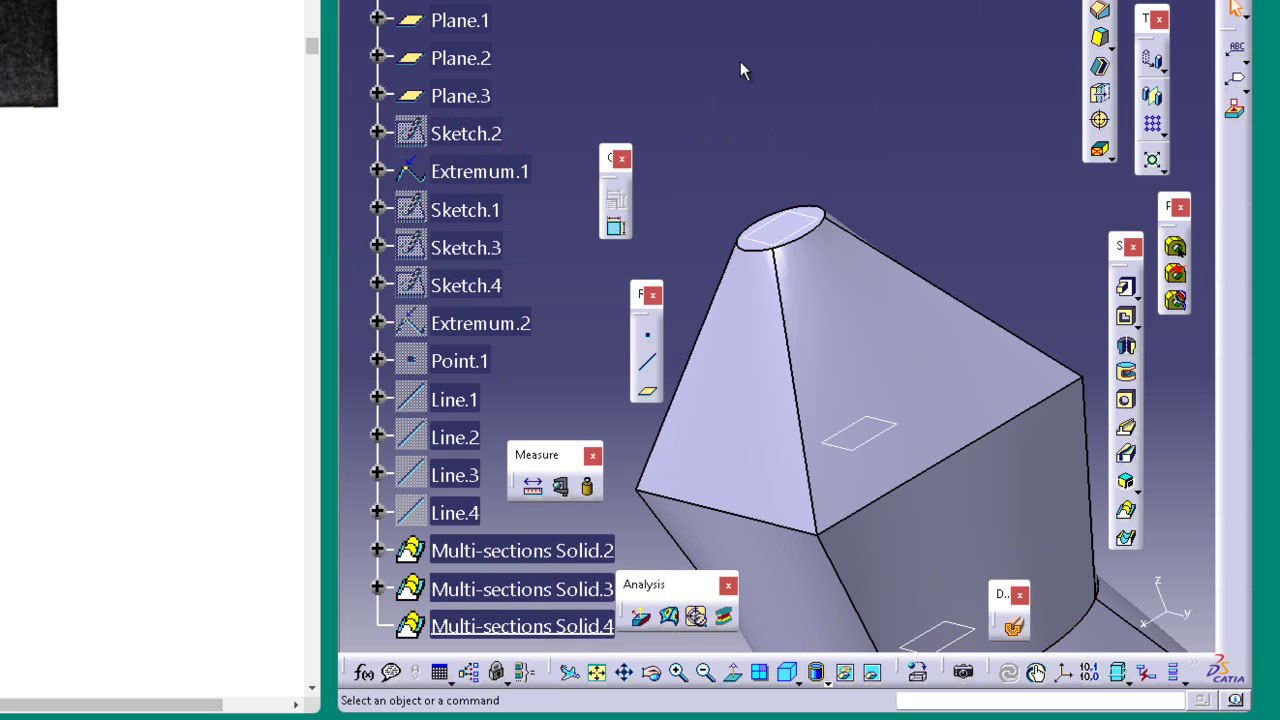
- Hide the three offset reference planes, Plane.1, Plane.2 and Plane.3
{"action": "left_click", "coordinate": [920, 563]}
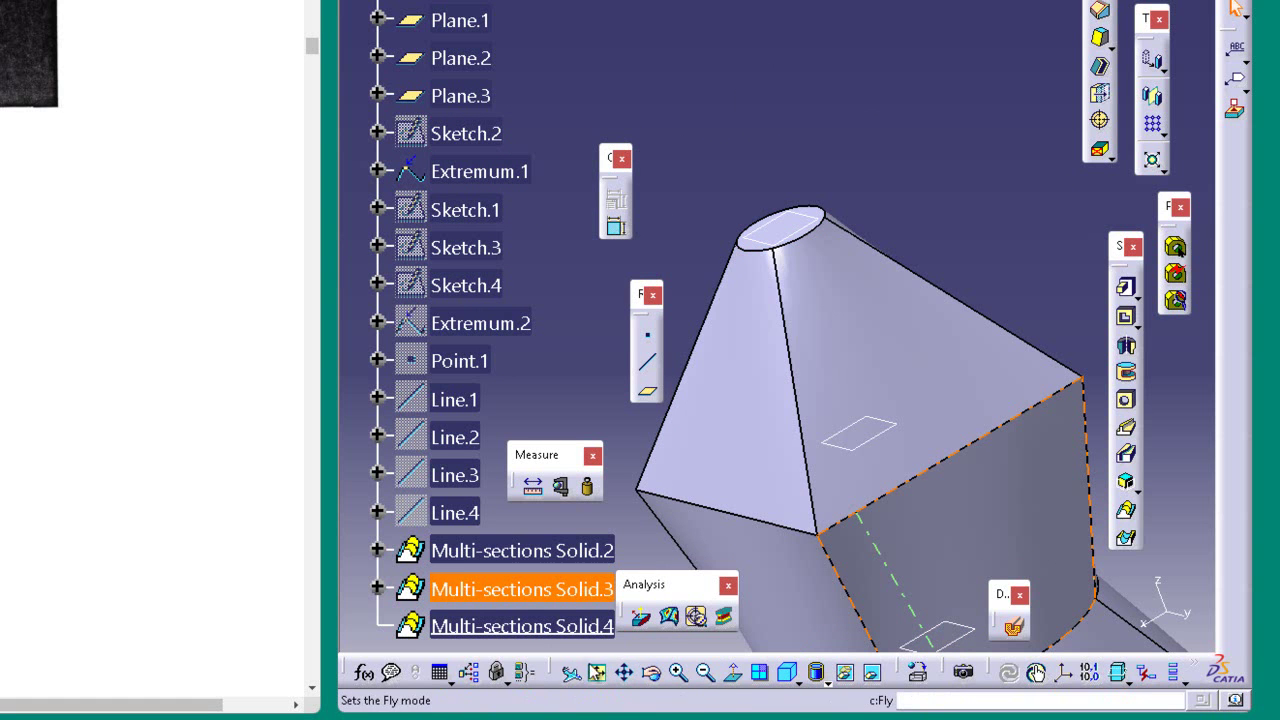
{"action": "left_click", "coordinate": [597, 672]}
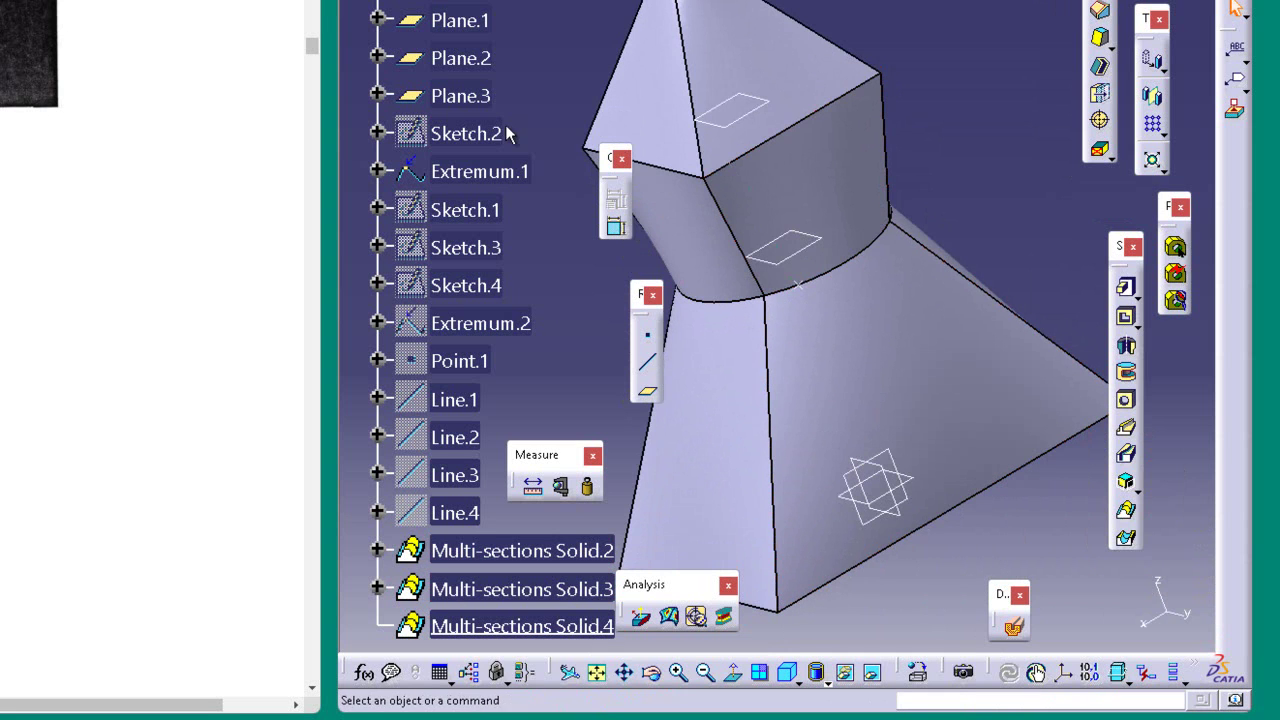
{"action": "left_click", "coordinate": [488, 28]}
{"action": "left_click", "coordinate": [458, 64], "text": "ctrl"}
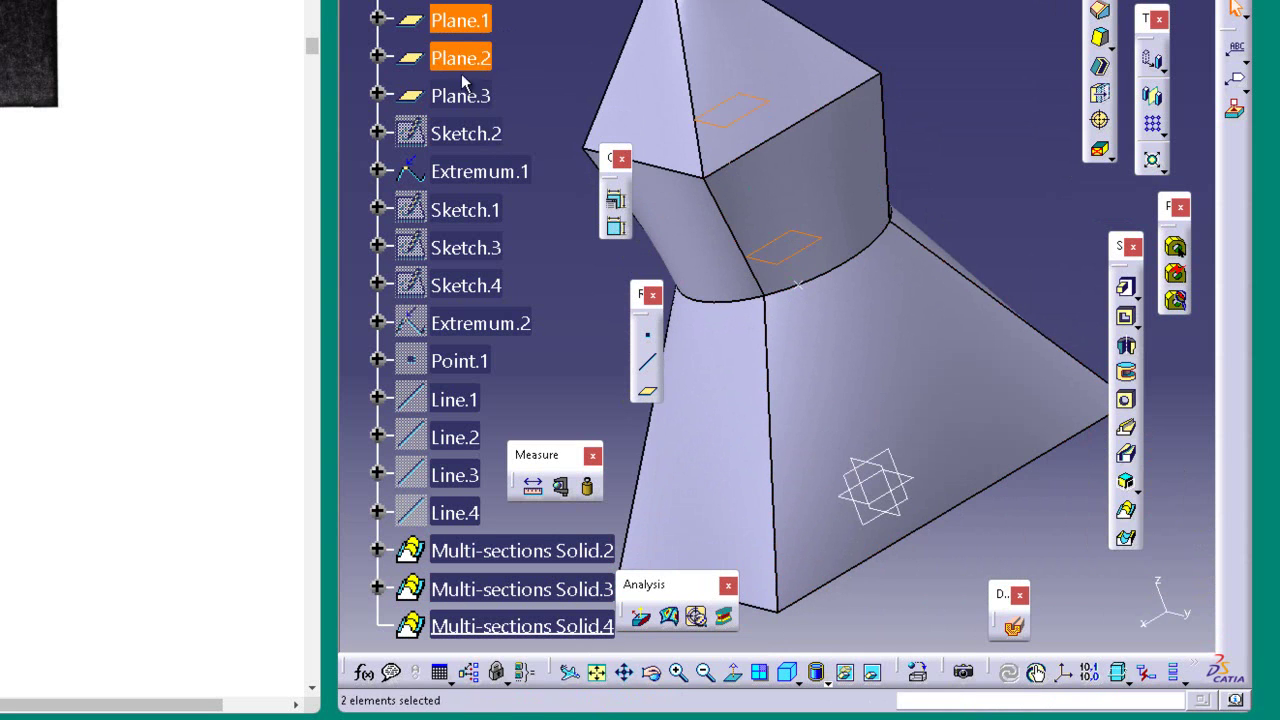
{"action": "left_click", "coordinate": [464, 104], "text": "ctrl"}
{"action": "right_click", "coordinate": [465, 106]}
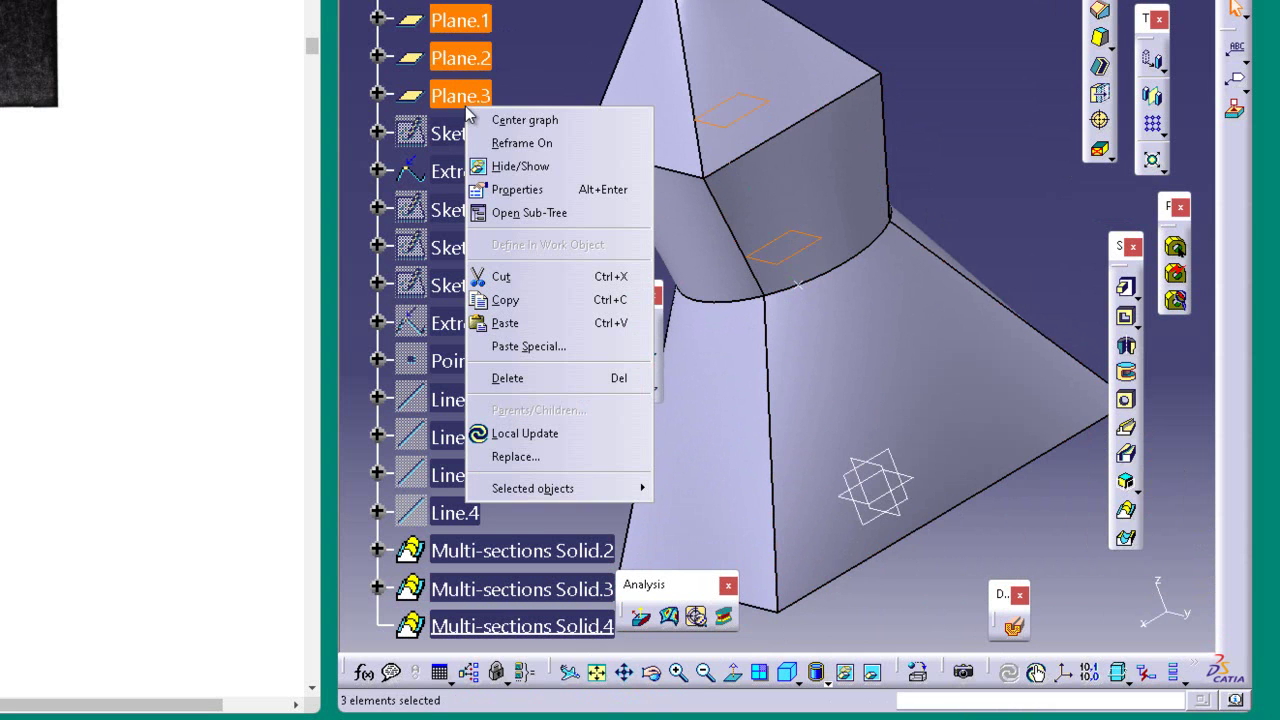
{"action": "left_click", "coordinate": [515, 167]}
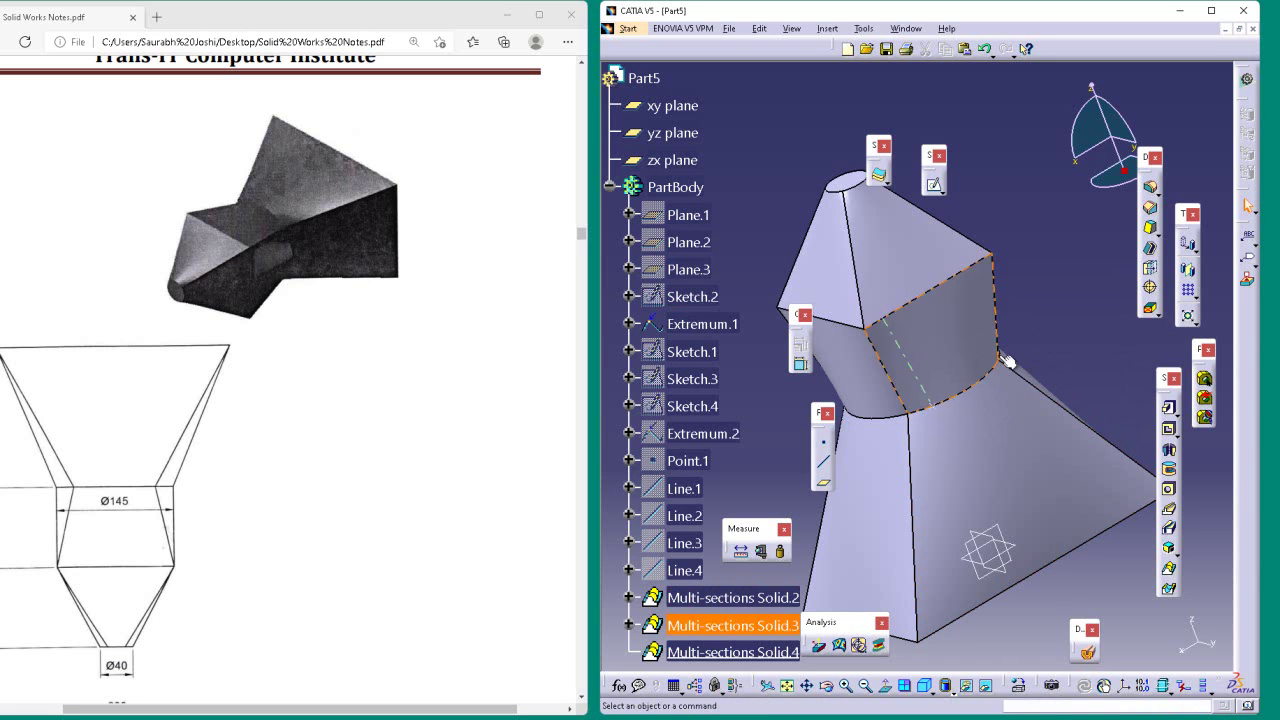
- Hide the Extremum.1 point on the middle circle's edge
{"action": "left_click", "coordinate": [826, 686]}
{"action": "left_click_drag", "start_coordinate": [935, 385], "coordinate": [1001, 397]}
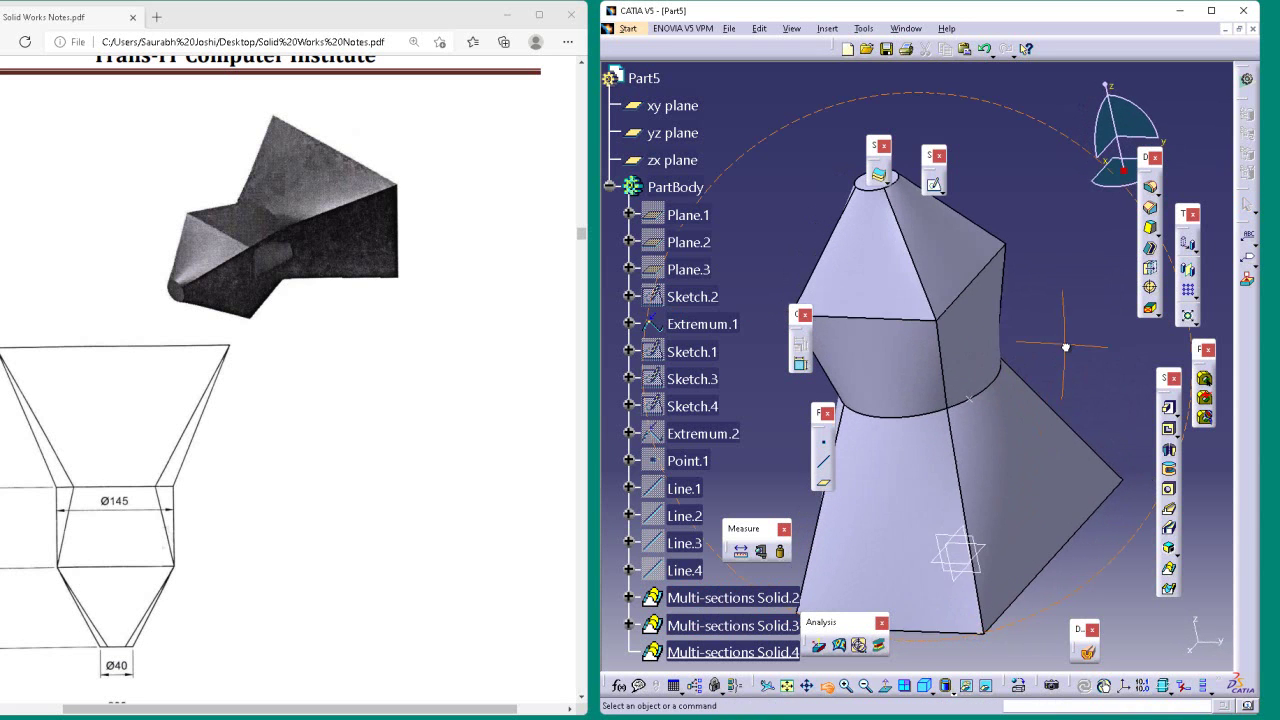
{"action": "left_click", "coordinate": [972, 396]}
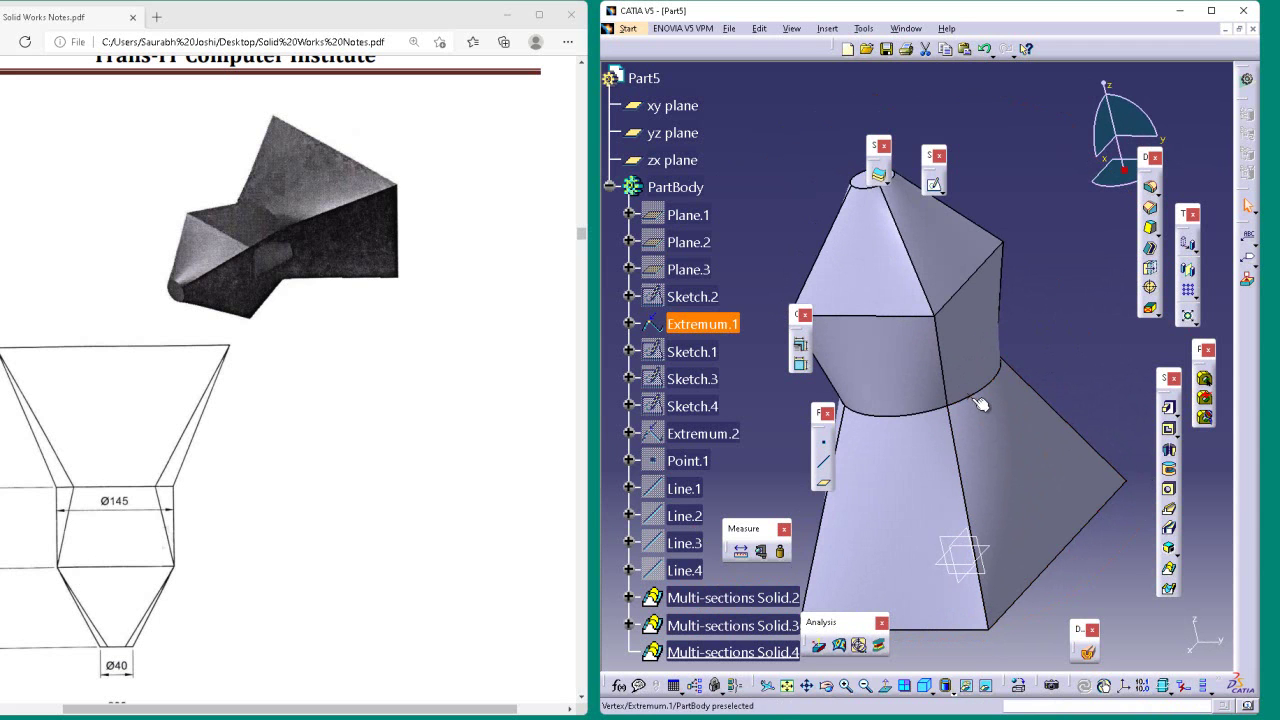
{"action": "right_click", "coordinate": [712, 328]}
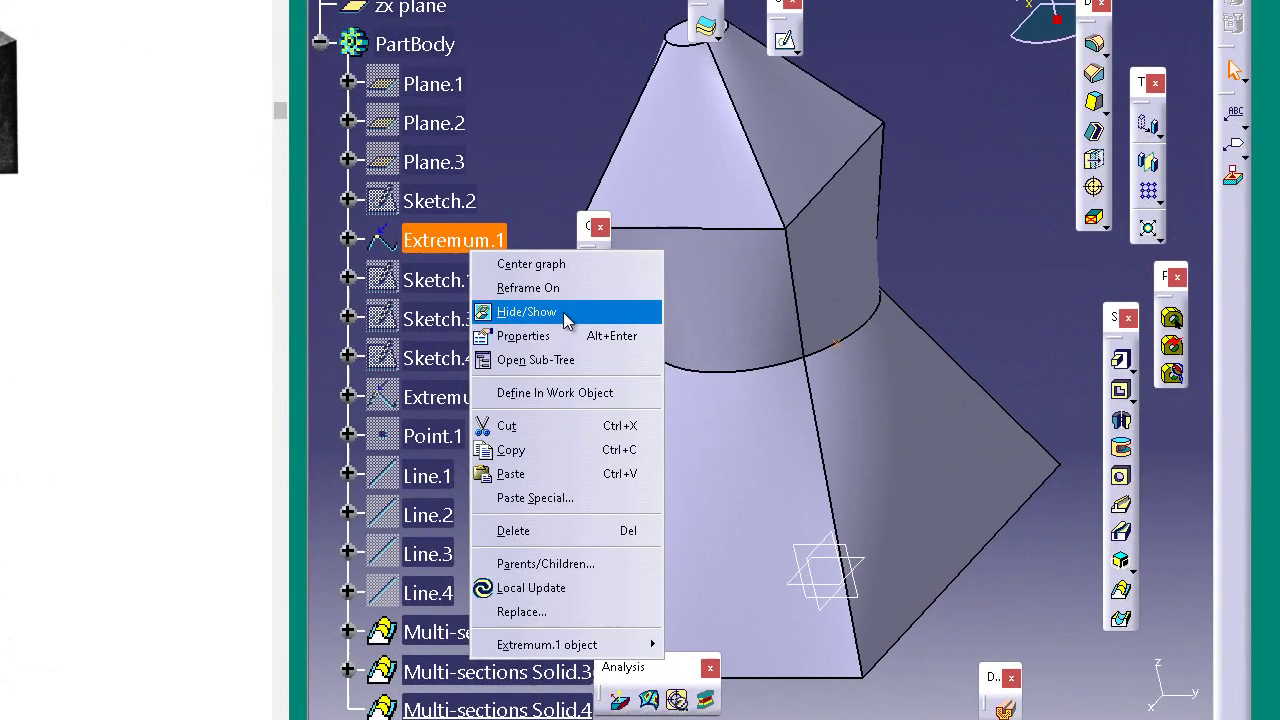
{"action": "left_click", "coordinate": [753, 374]}
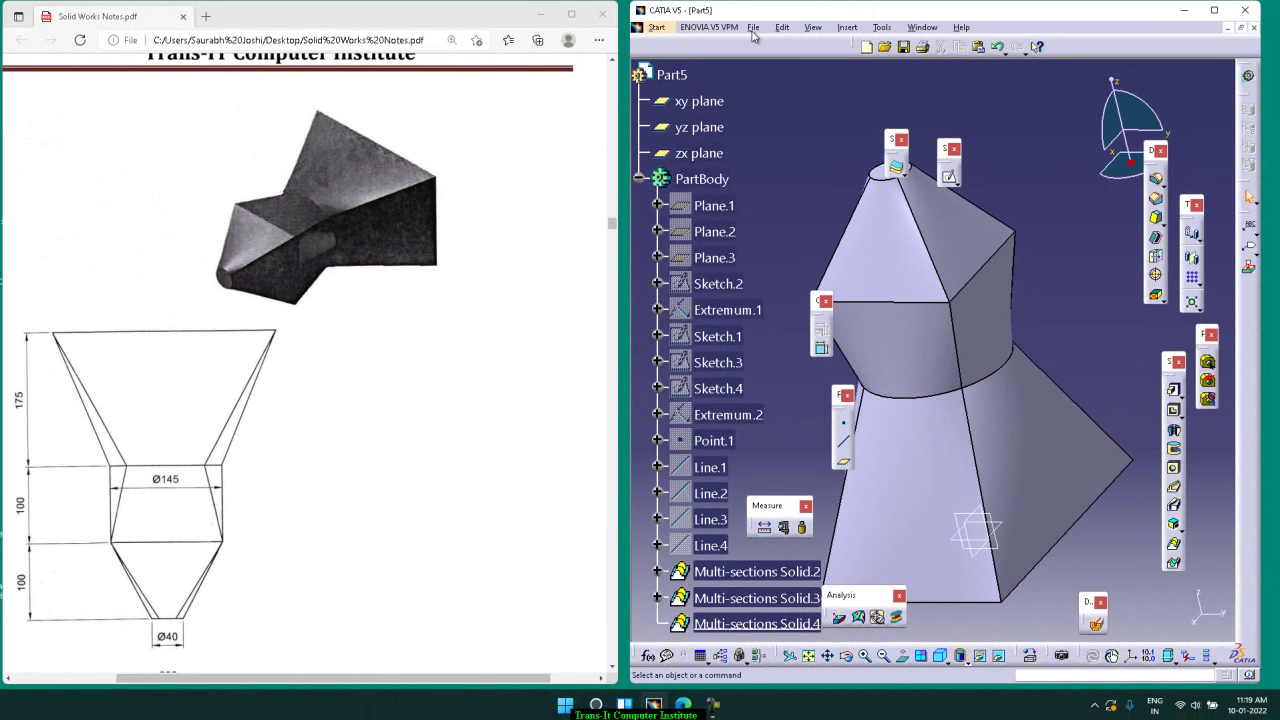
- Create a new Part document with the default name and hybrid design enabled
{"action": "key", "text": "ctrl+n"}
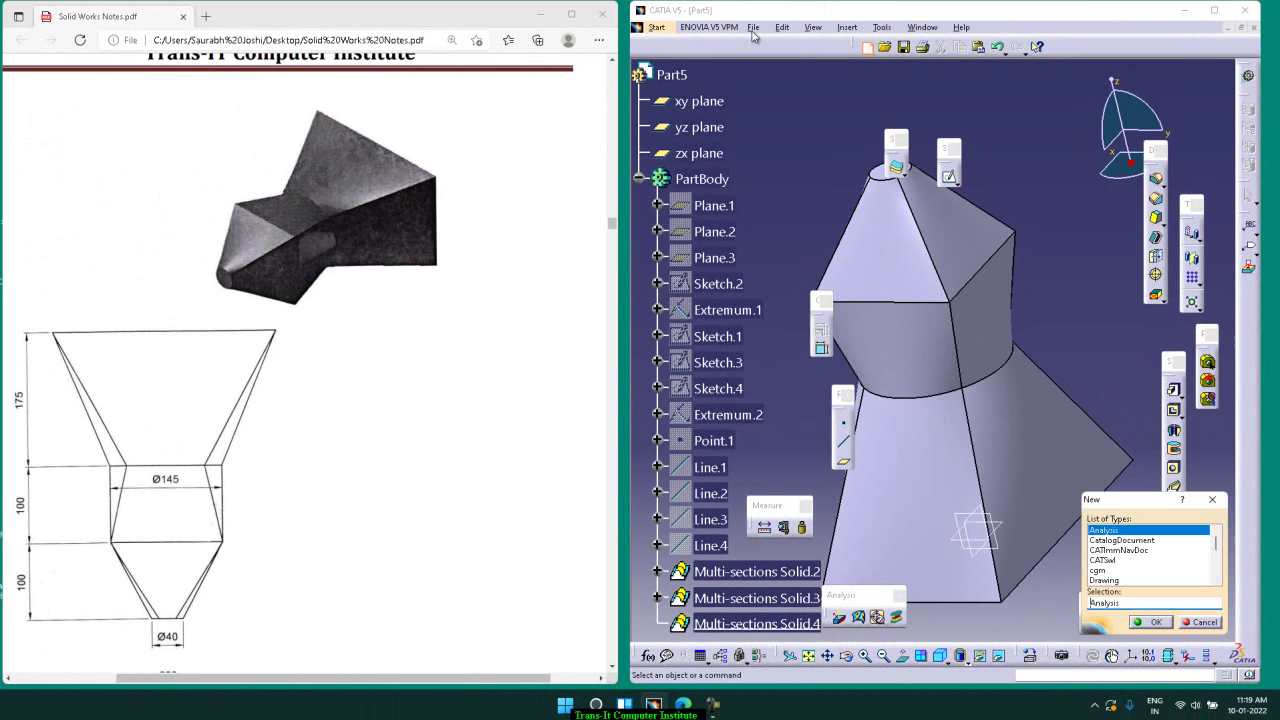
{"action": "type", "text": "Part"}
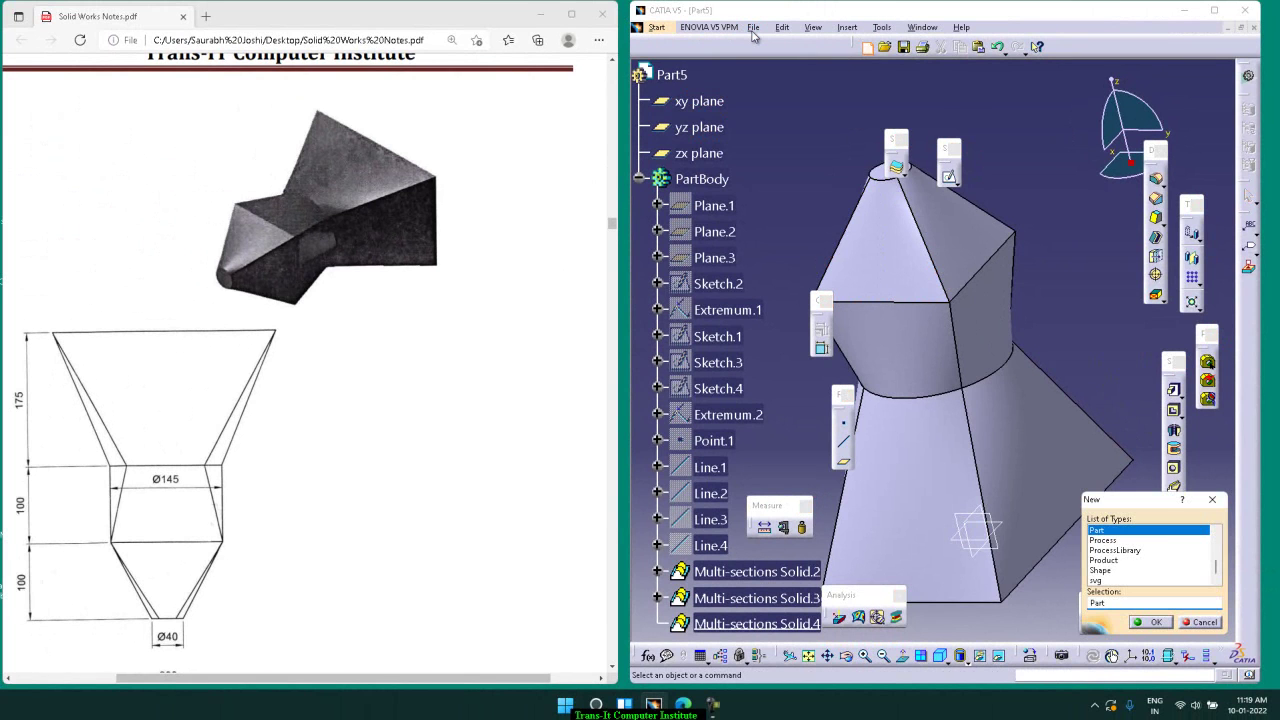
{"action": "key", "text": "Return"}
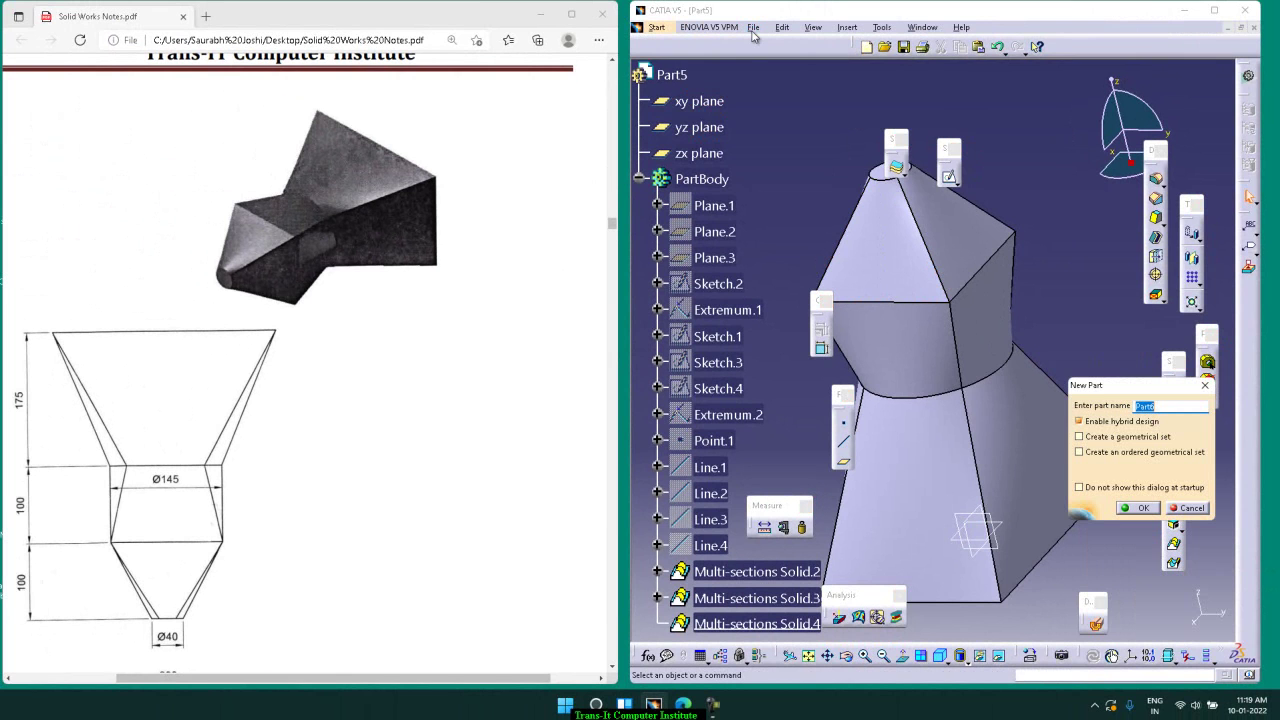
{"action": "left_click", "coordinate": [1142, 508]}
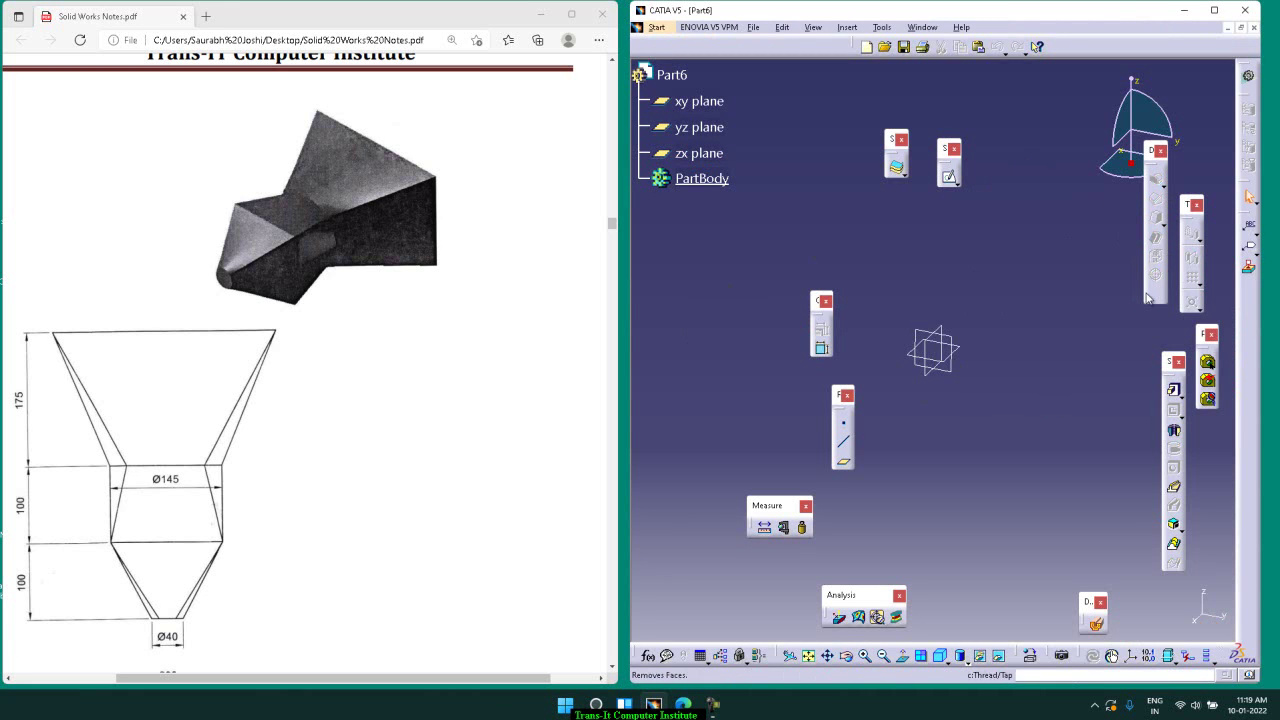
- Start a Pad and sketch a rectangle centred on the origin of the zx plane as its profile
{"action": "left_click", "coordinate": [1175, 390]}
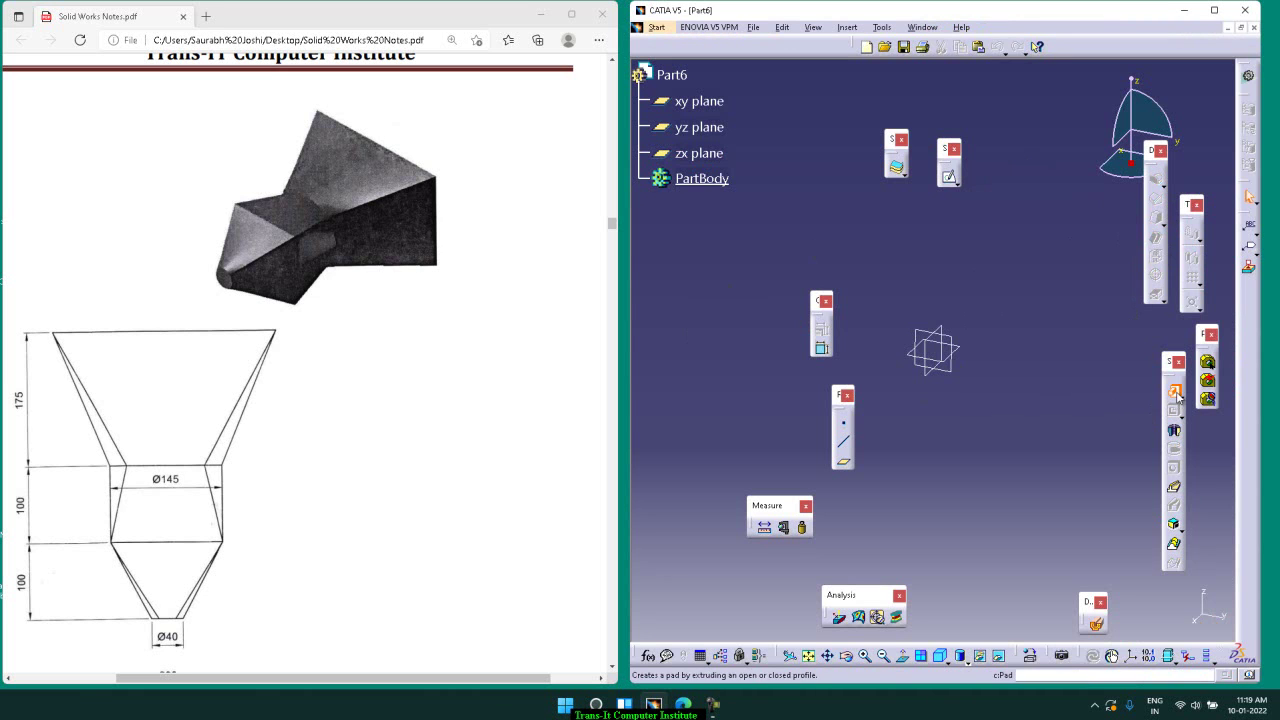
{"action": "left_click", "coordinate": [1029, 334]}
{"action": "left_click", "coordinate": [1155, 179]}
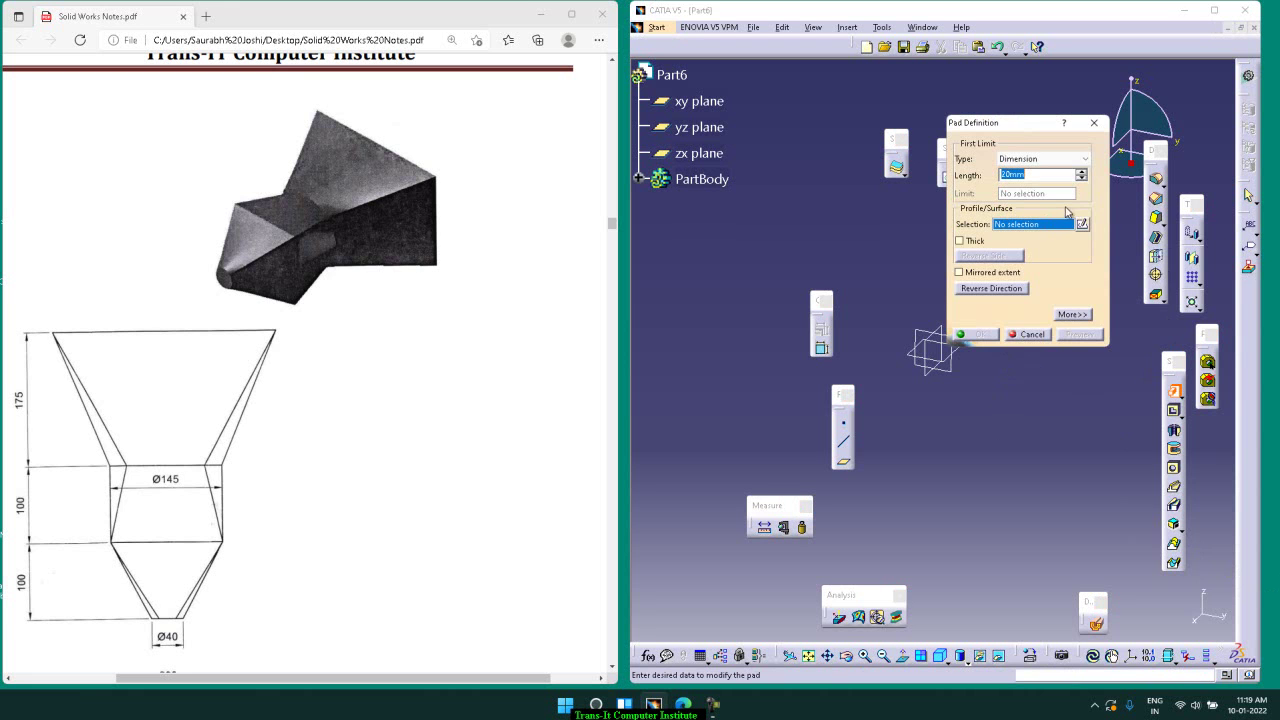
{"action": "left_click", "coordinate": [1082, 225]}
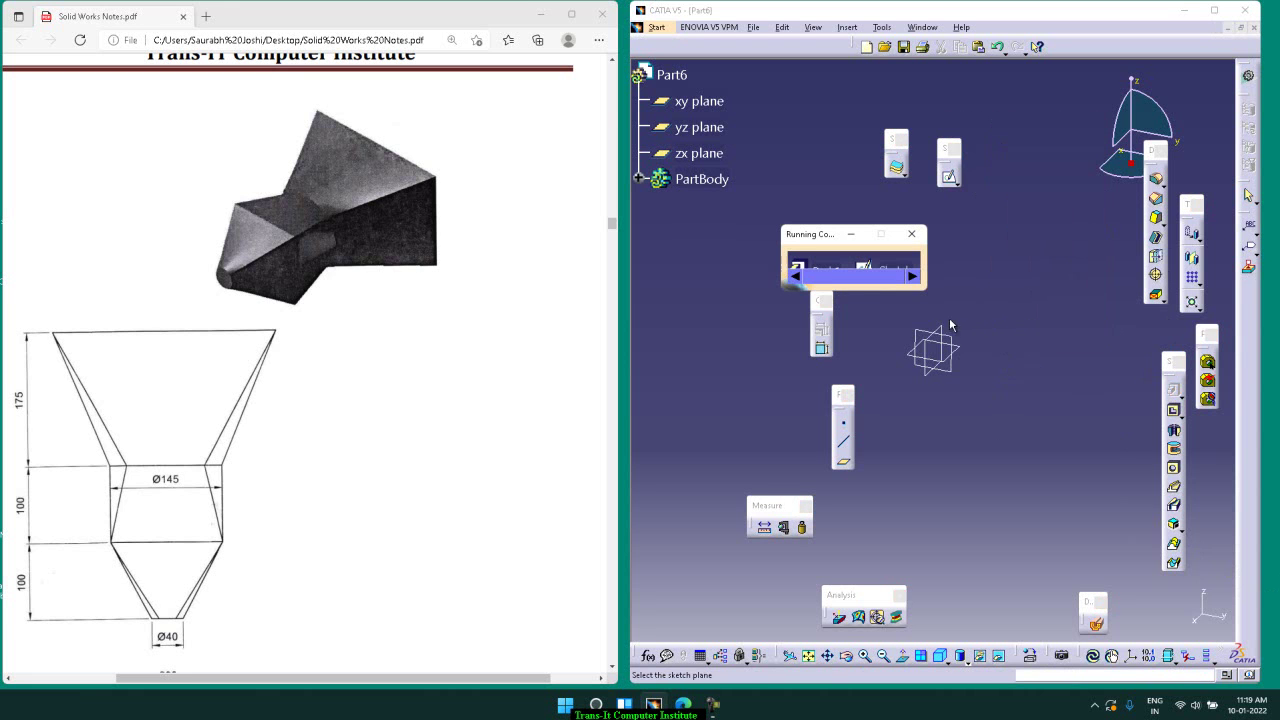
{"action": "left_click", "coordinate": [955, 321]}
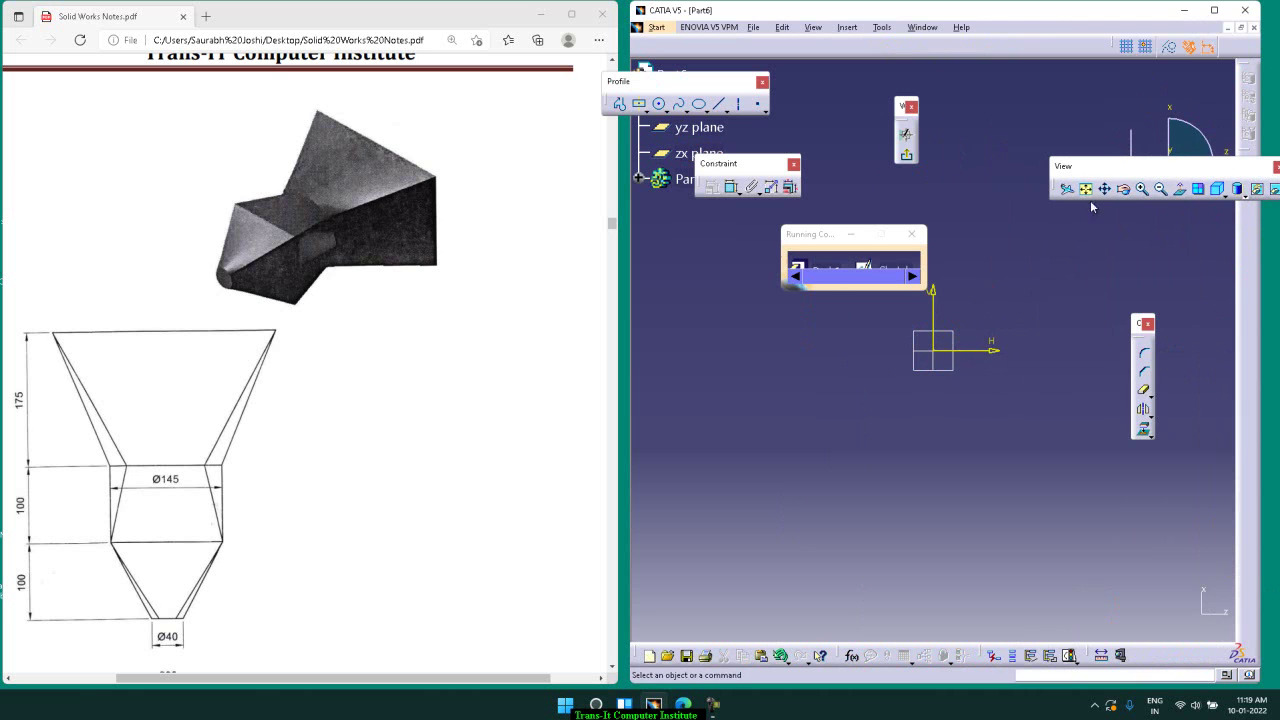
{"action": "left_click", "coordinate": [641, 106]}
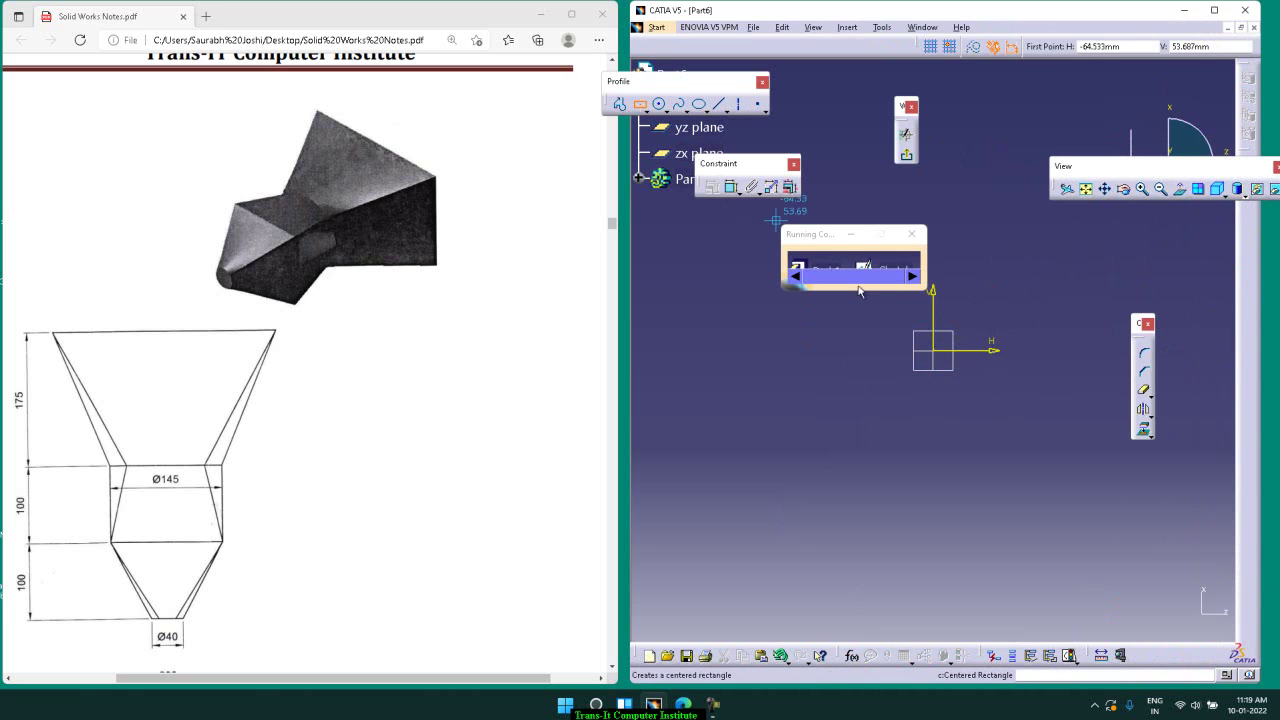
{"action": "left_click", "coordinate": [933, 351]}
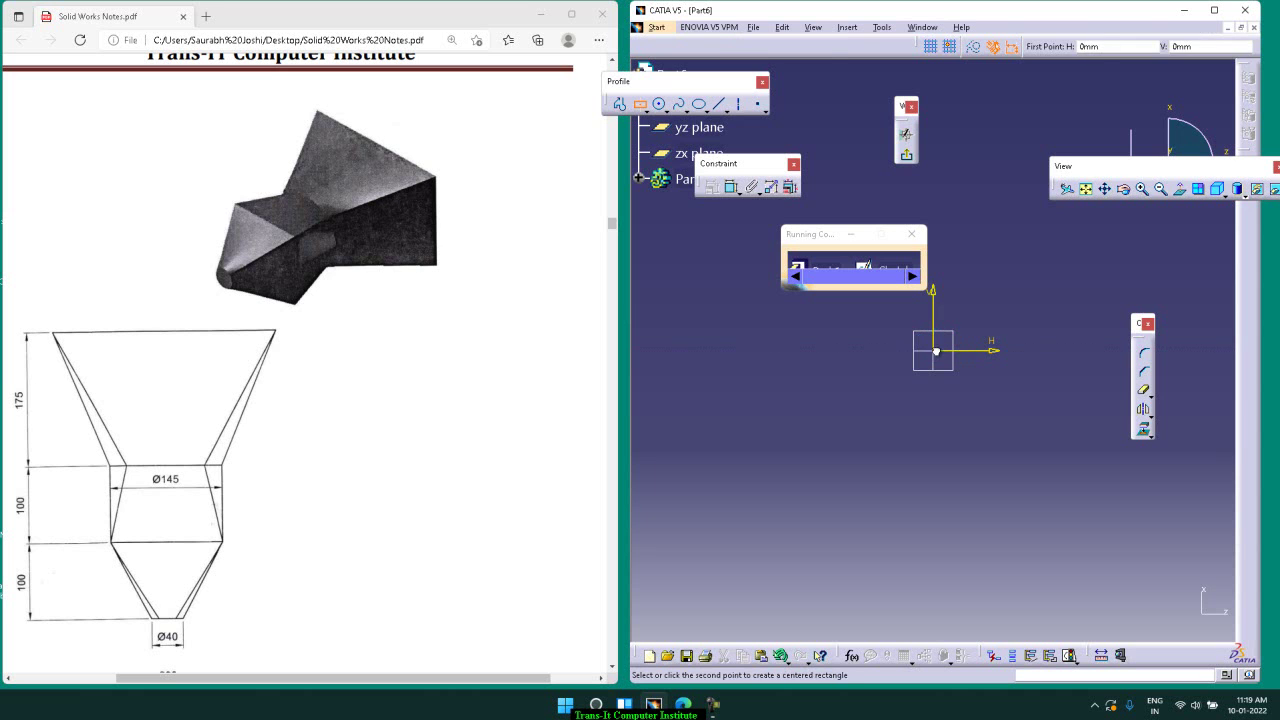
{"action": "left_click", "coordinate": [1081, 433]}
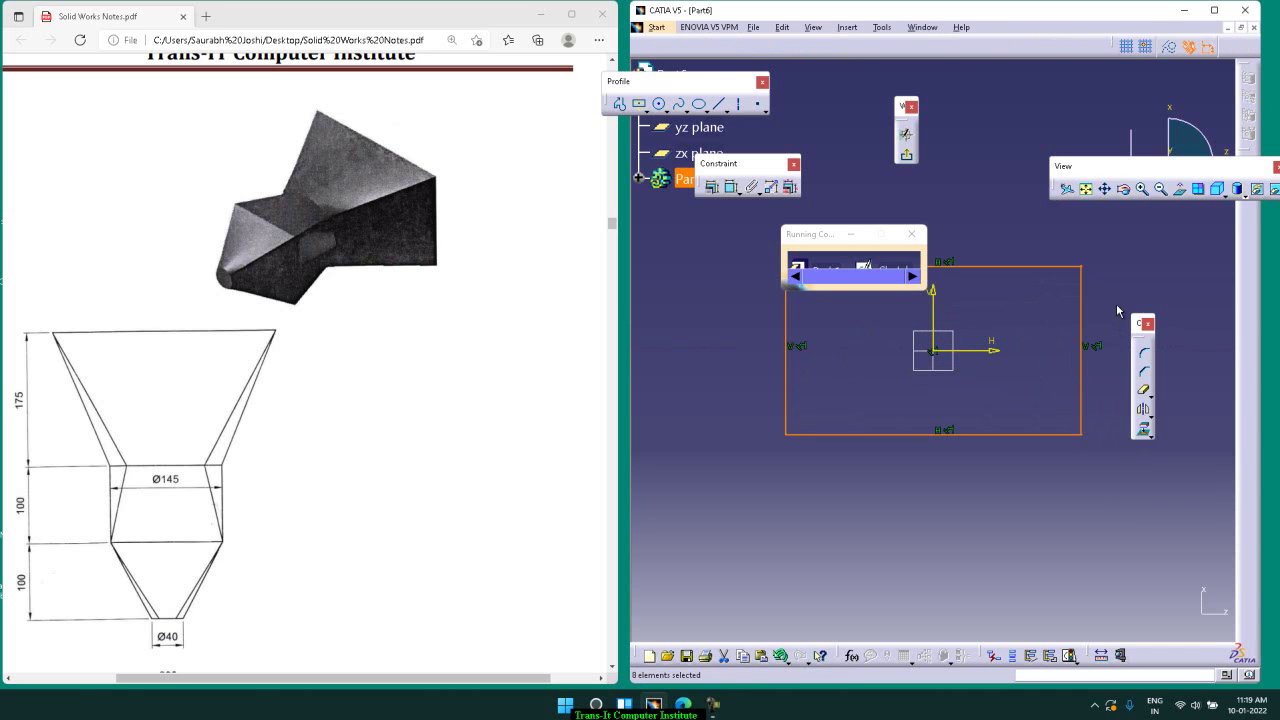
{"action": "left_click", "coordinate": [906, 155]}
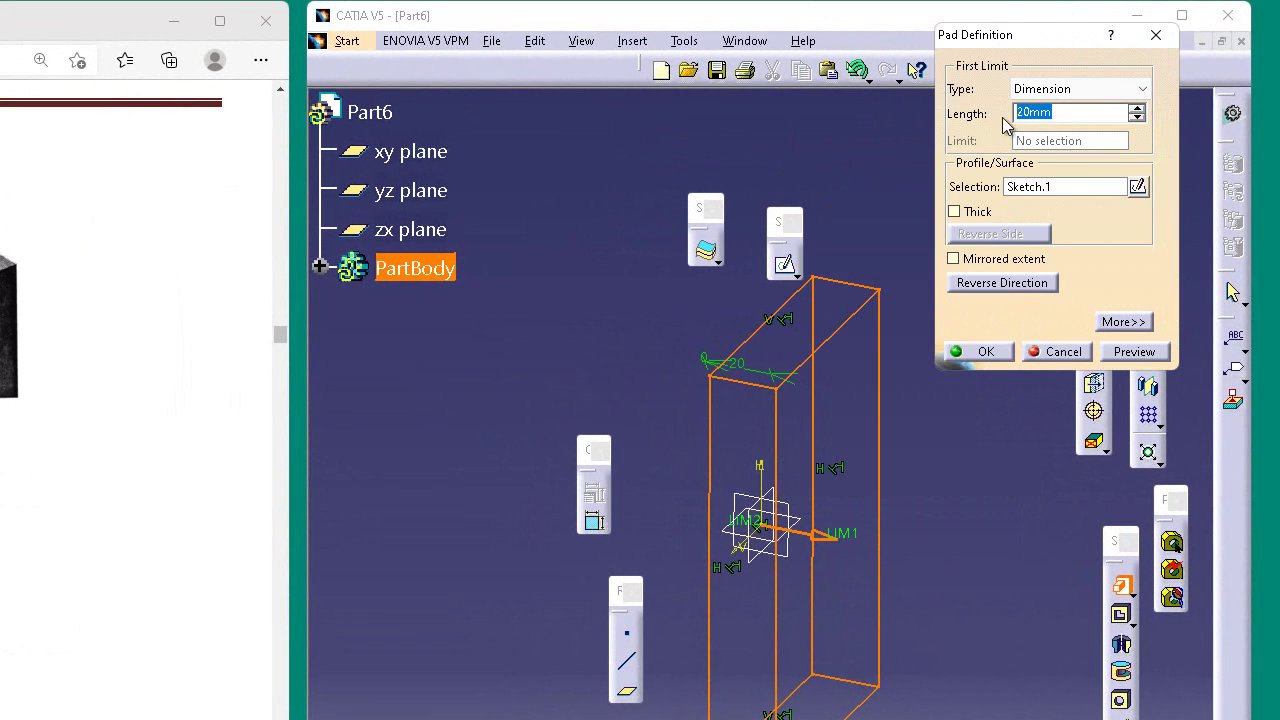
- Set the pad length to 42 mm with mirrored extent and create the block
{"action": "left_click", "coordinate": [1137, 110]}
{"action": "left_click", "coordinate": [1137, 110]}
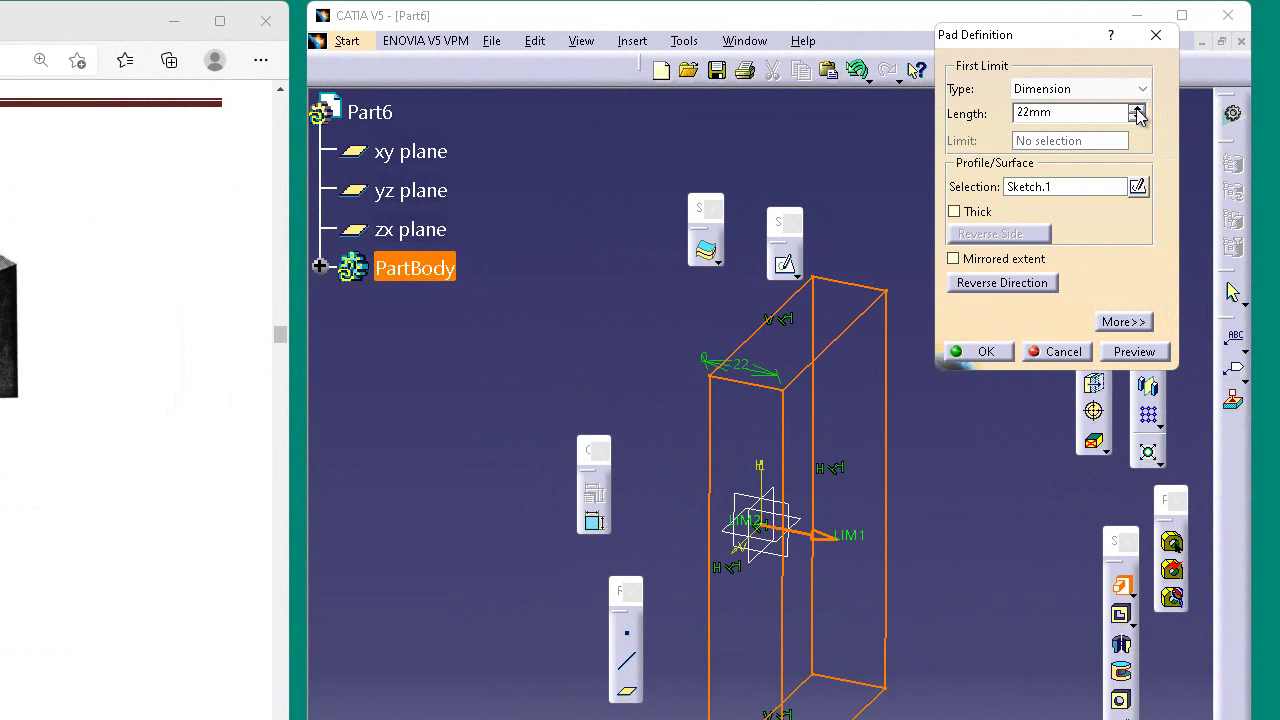
{"action": "left_click", "coordinate": [1137, 110]}
{"action": "left_click", "coordinate": [1137, 110]}
{"action": "left_click", "coordinate": [1137, 110]}
{"action": "left_click", "coordinate": [1137, 110]}
{"action": "left_click_drag", "start_coordinate": [1137, 110], "coordinate": [1137, 110]}
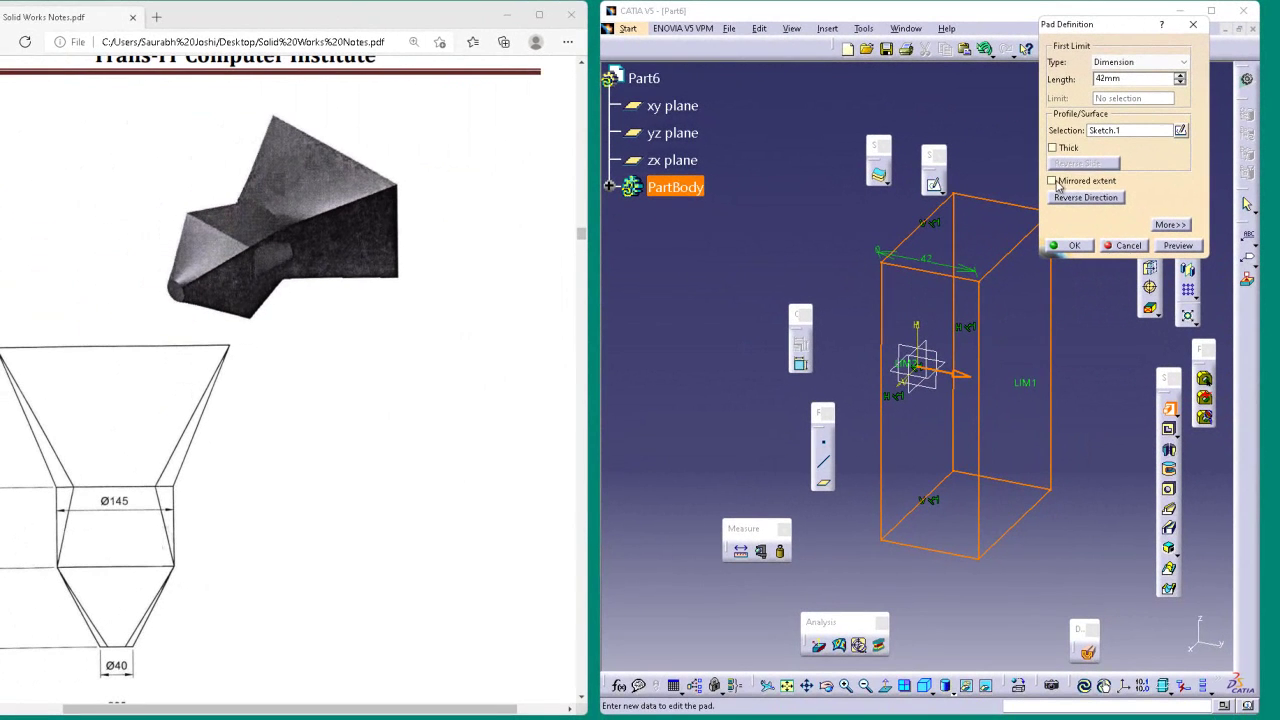
{"action": "left_click", "coordinate": [1052, 180]}
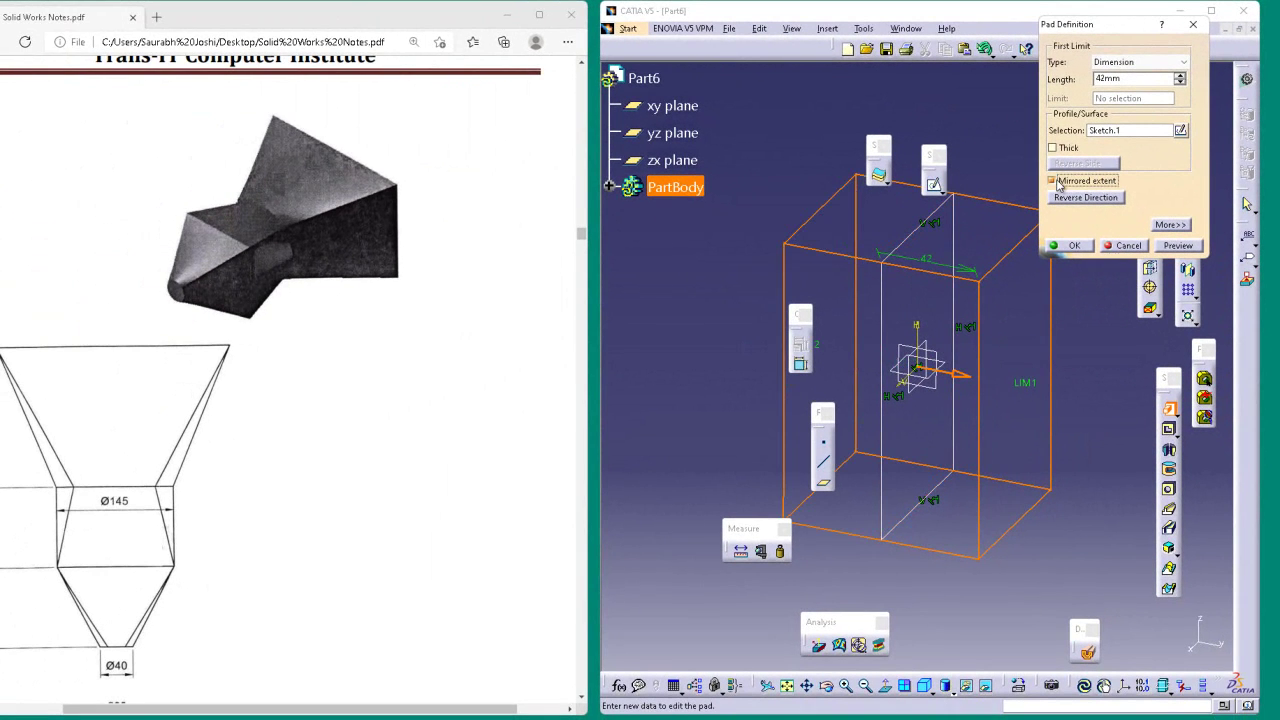
{"action": "left_click", "coordinate": [1178, 245]}
{"action": "left_click", "coordinate": [1080, 246]}
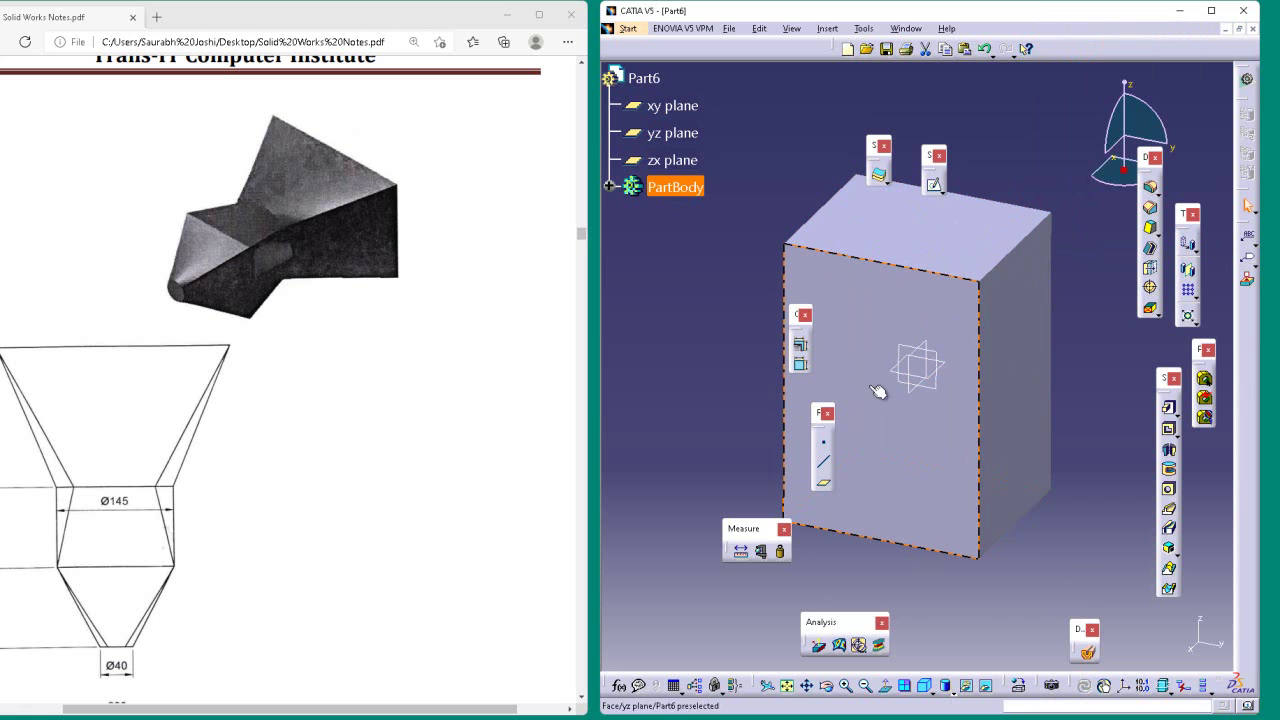
{"action": "left_click", "coordinate": [1087, 269]}
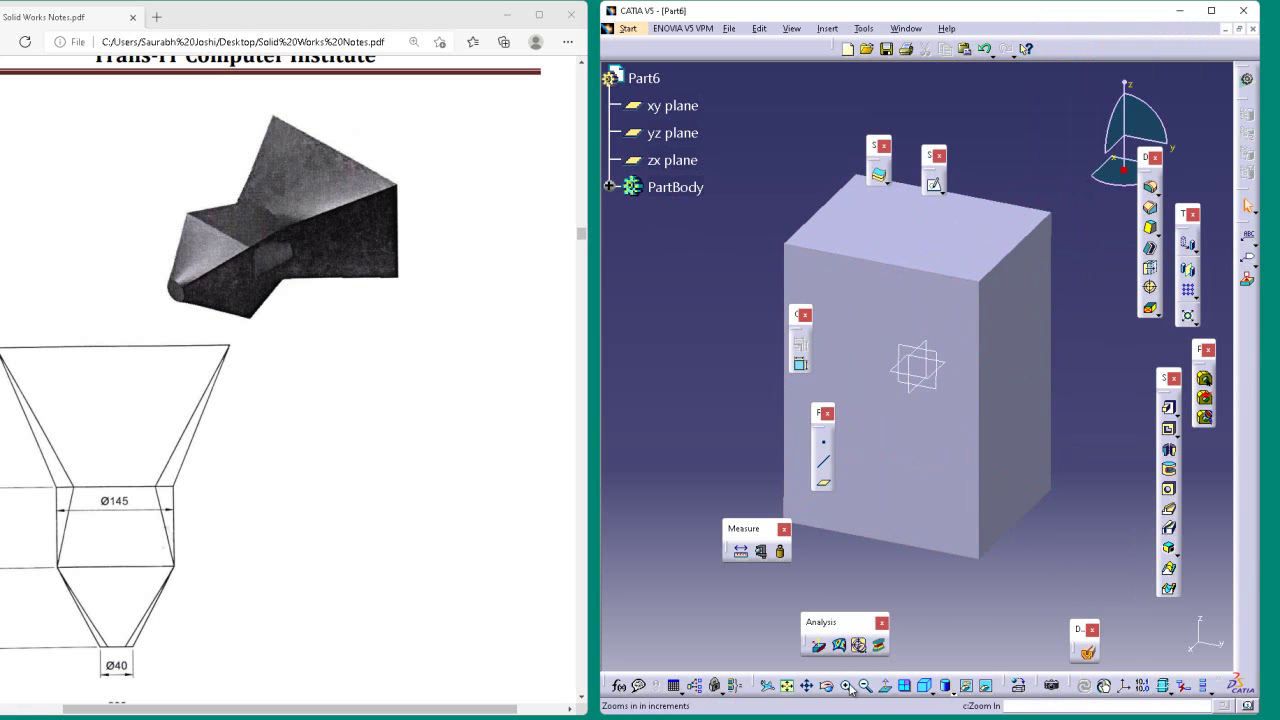
- Edit the pad's profile sketch to enlarge the origin-centred rectangle in height and width, and update the block with the modified pad
{"action": "middle_click_drag", "start_coordinate": [966, 427], "coordinate": [903, 386]}
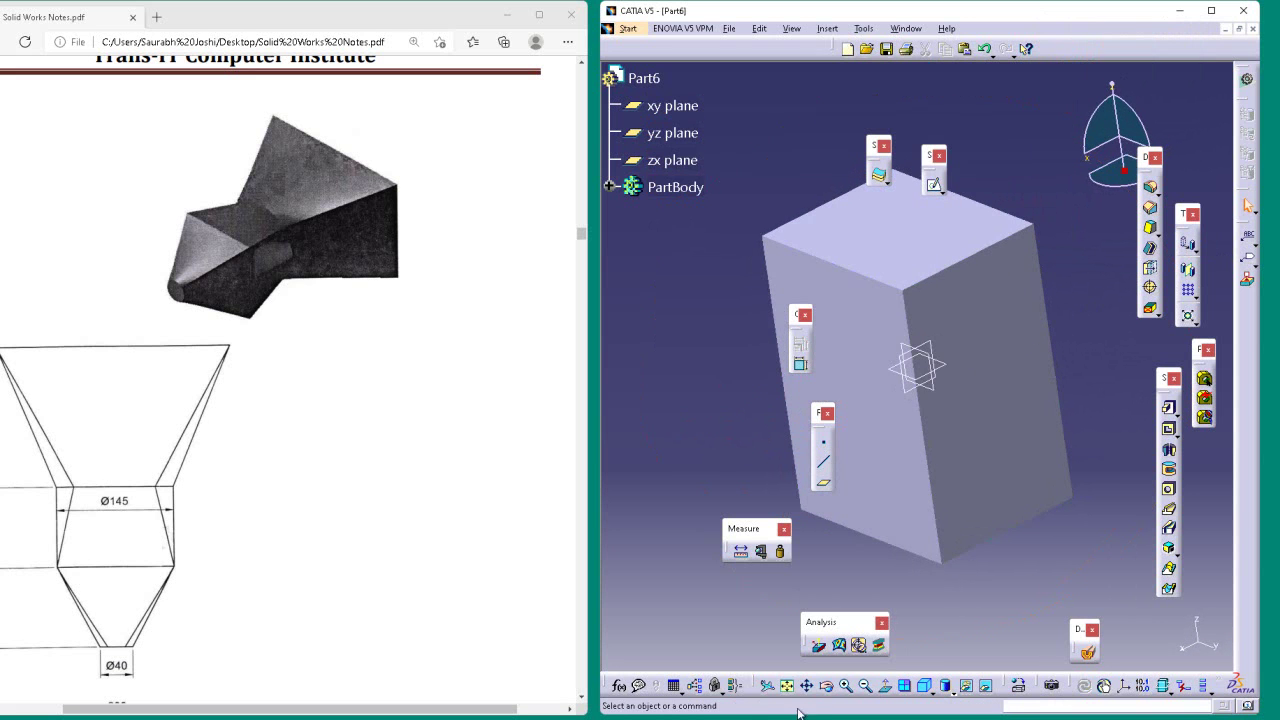
{"action": "middle_click_drag", "start_coordinate": [883, 518], "coordinate": [715, 476]}
{"action": "left_click", "coordinate": [1013, 394]}
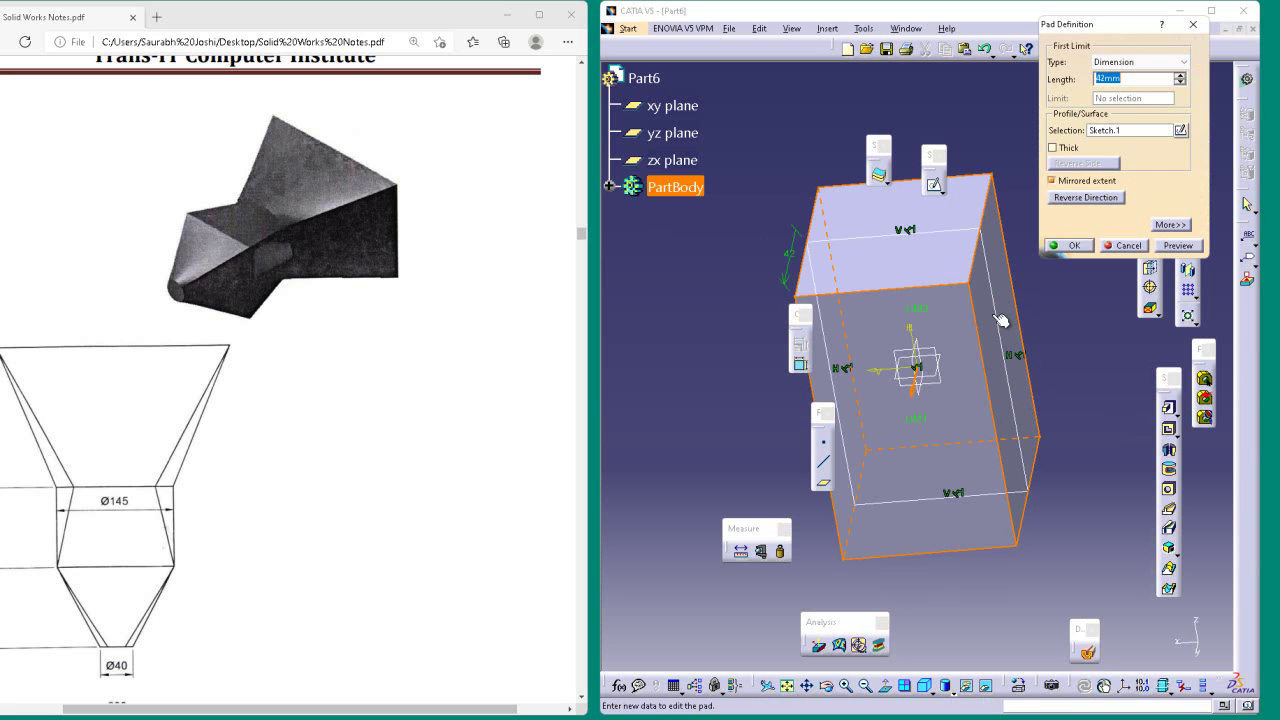
{"action": "left_click", "coordinate": [1182, 130]}
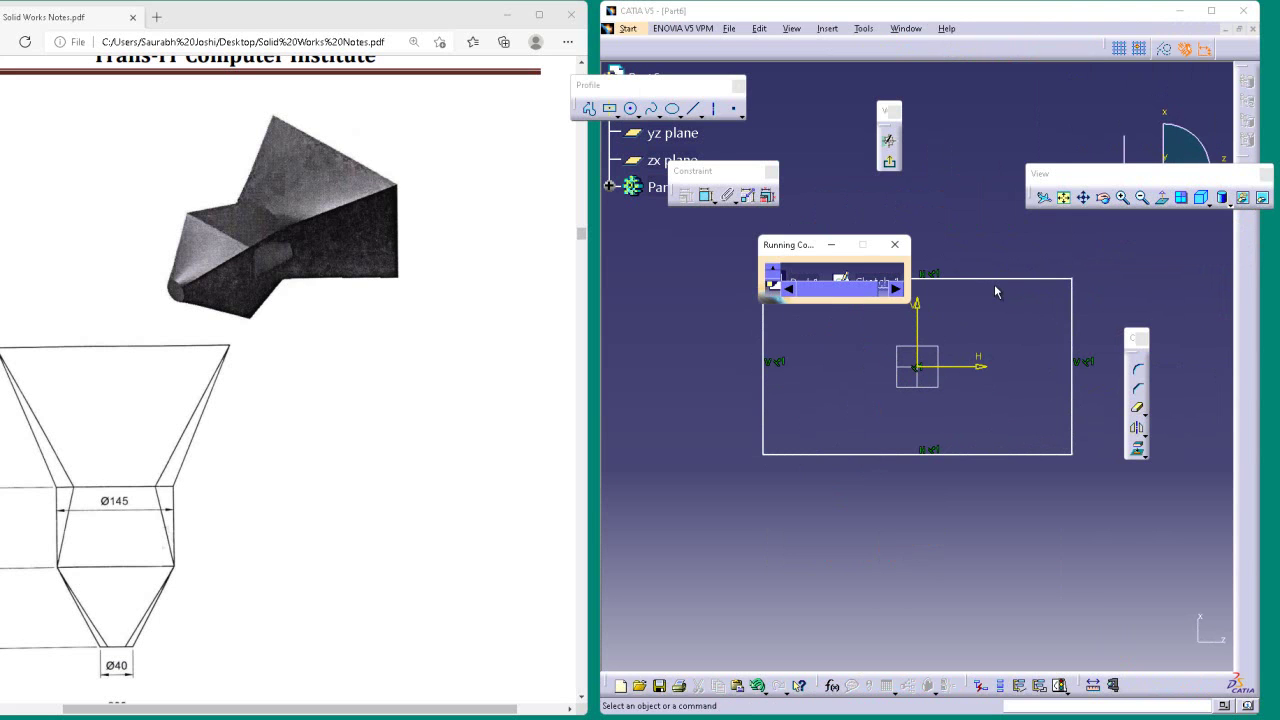
{"action": "left_click_drag", "start_coordinate": [1004, 285], "coordinate": [997, 148]}
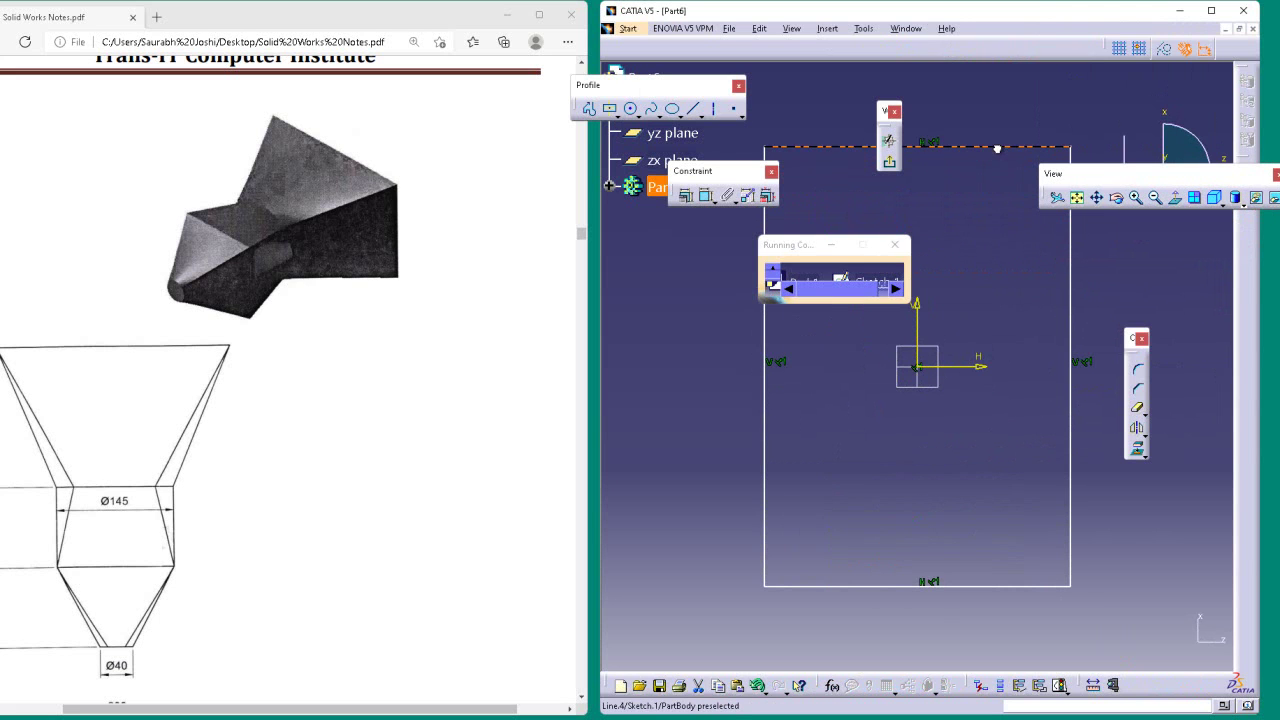
{"action": "left_click", "coordinate": [1005, 149]}
{"action": "left_click_drag", "start_coordinate": [1071, 300], "coordinate": [1141, 300]}
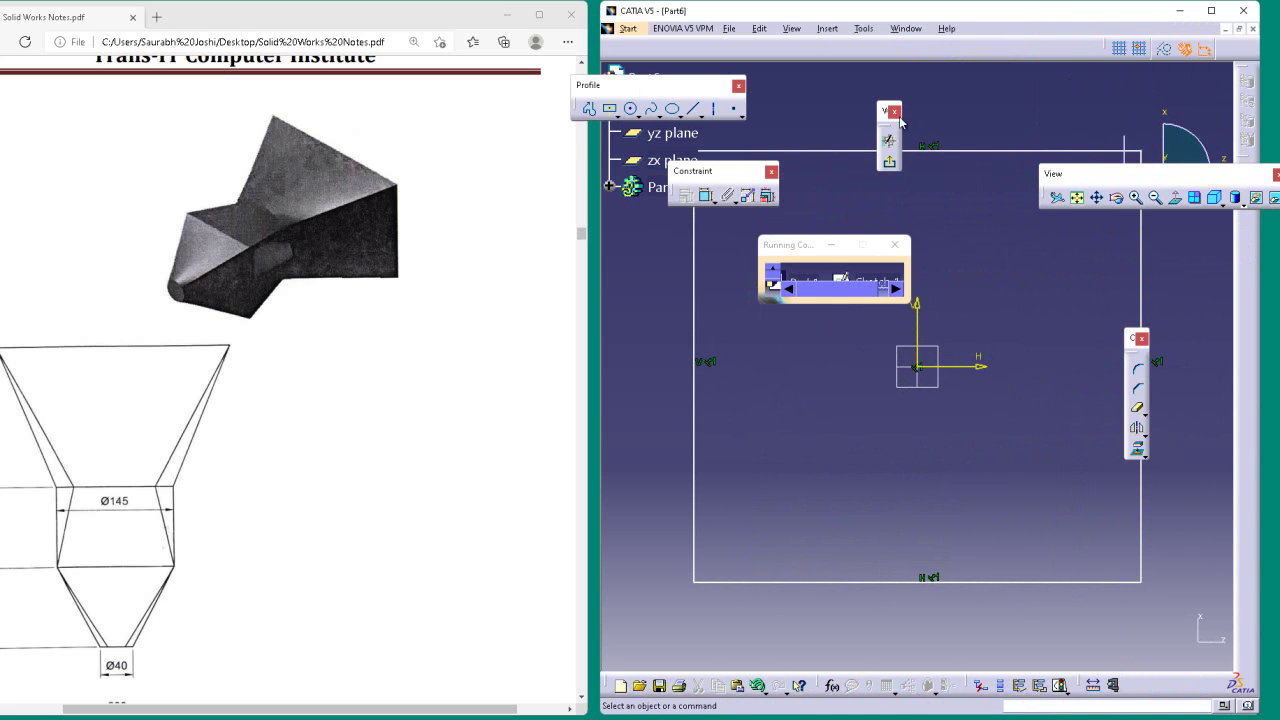
{"action": "left_click", "coordinate": [890, 164]}
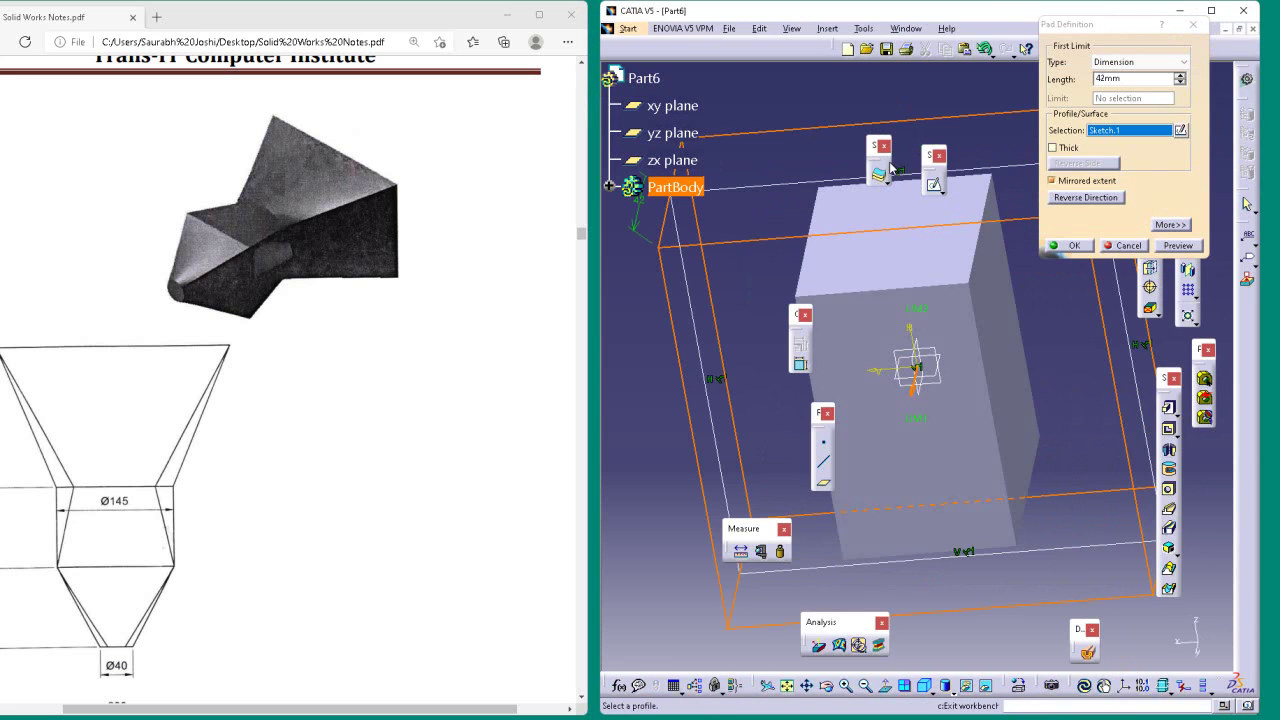
{"action": "left_click", "coordinate": [1068, 245]}
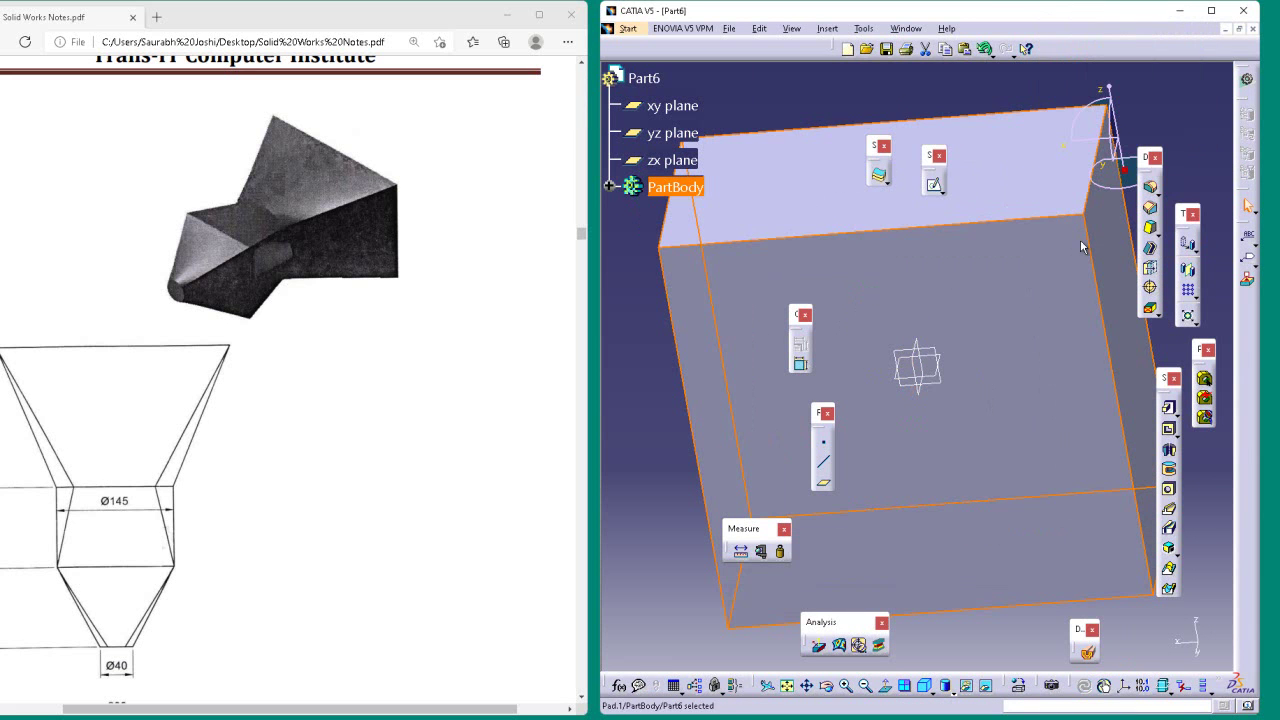
- Sketch a circle of about 16 mm radius centred on the origin on the block's large front face
{"action": "left_click", "coordinate": [948, 135]}
{"action": "left_click", "coordinate": [936, 182]}
{"action": "left_click", "coordinate": [980, 320]}
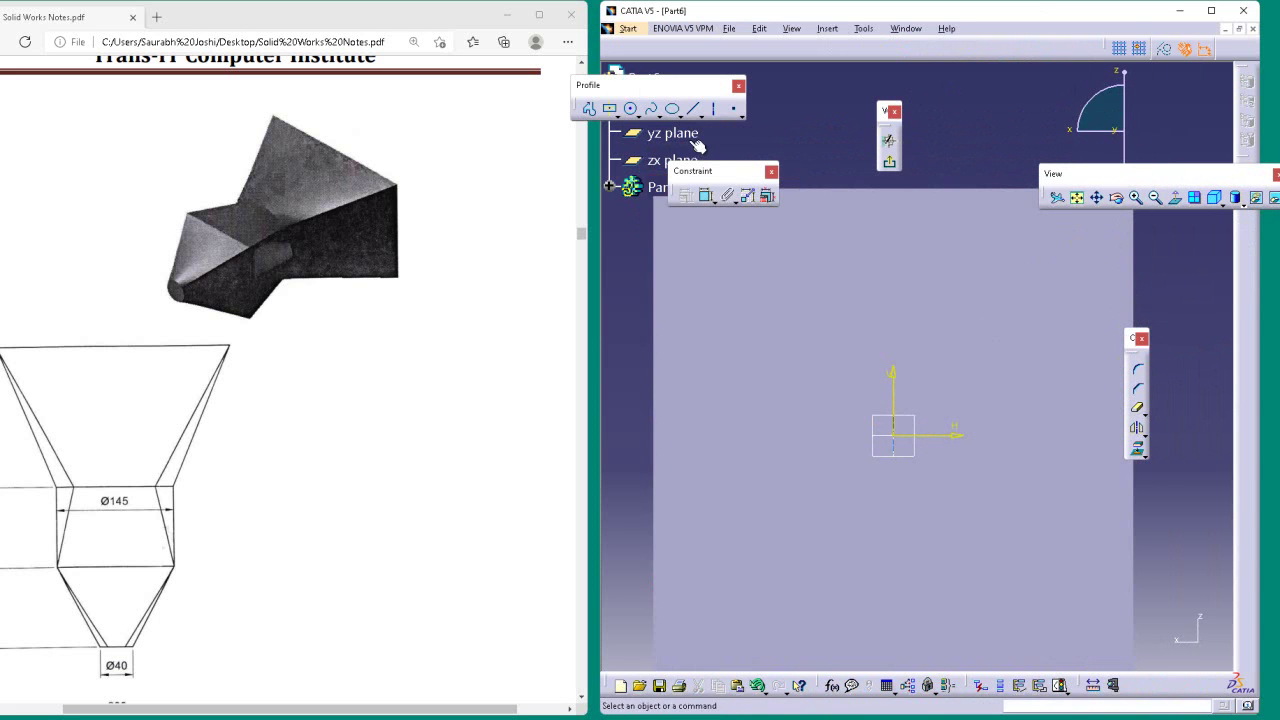
{"action": "left_click", "coordinate": [632, 110]}
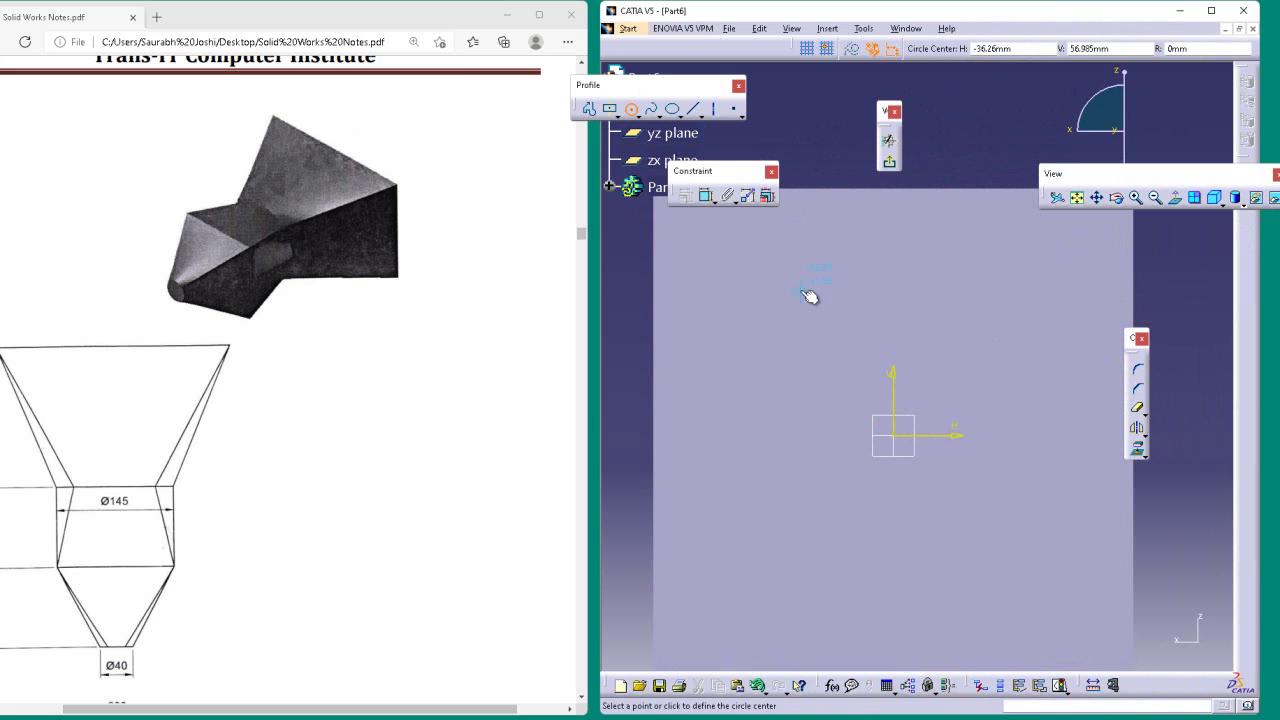
{"action": "left_click", "coordinate": [894, 437]}
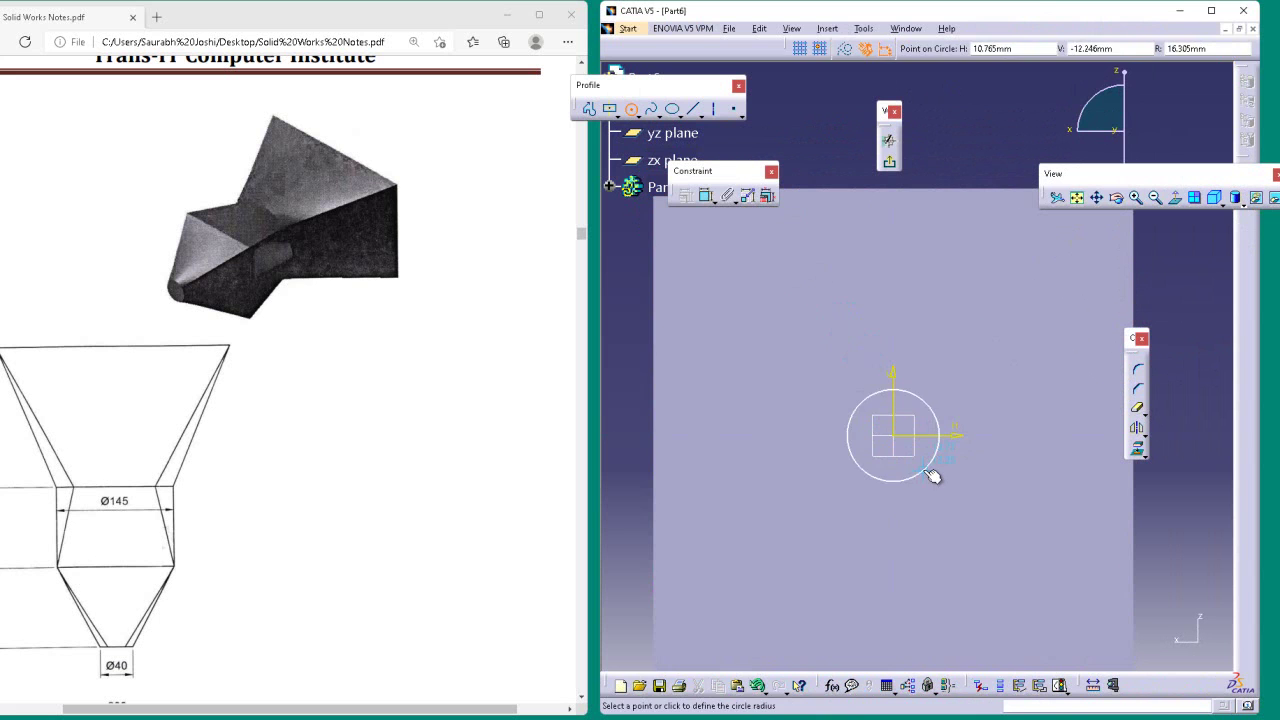
{"action": "left_click", "coordinate": [932, 470]}
{"action": "left_click", "coordinate": [1017, 351]}
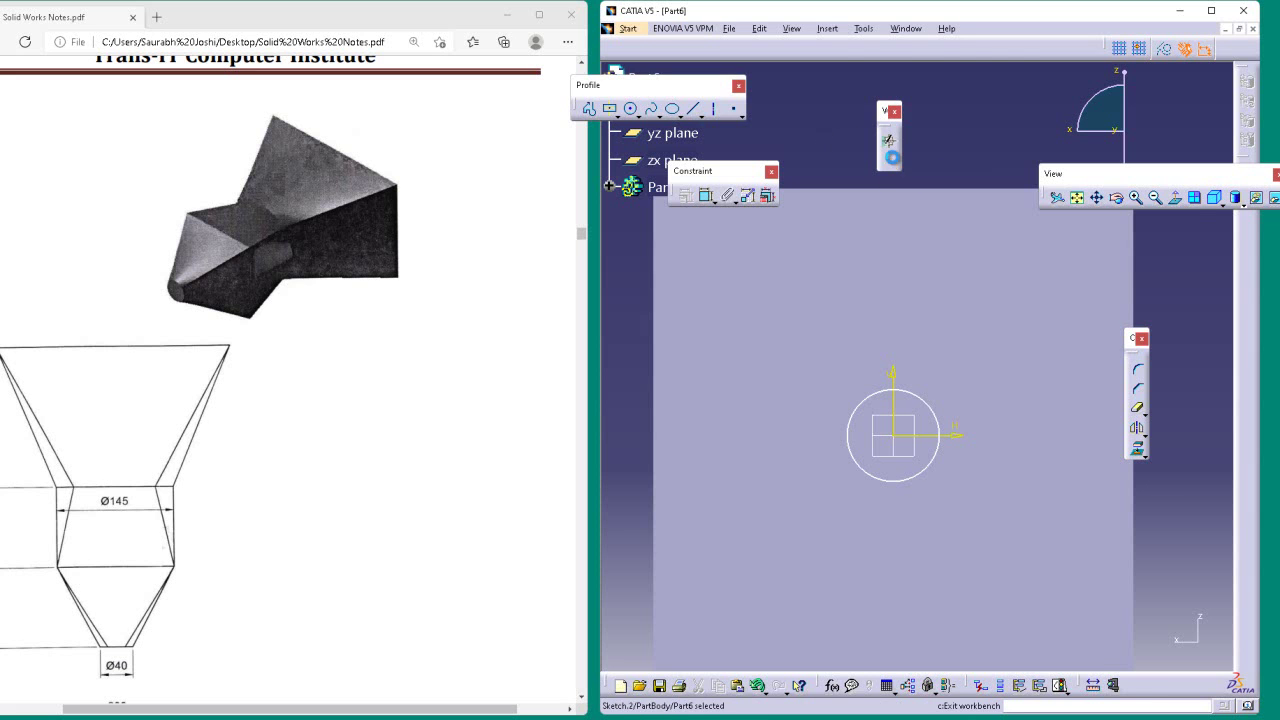
{"action": "left_click", "coordinate": [889, 161]}
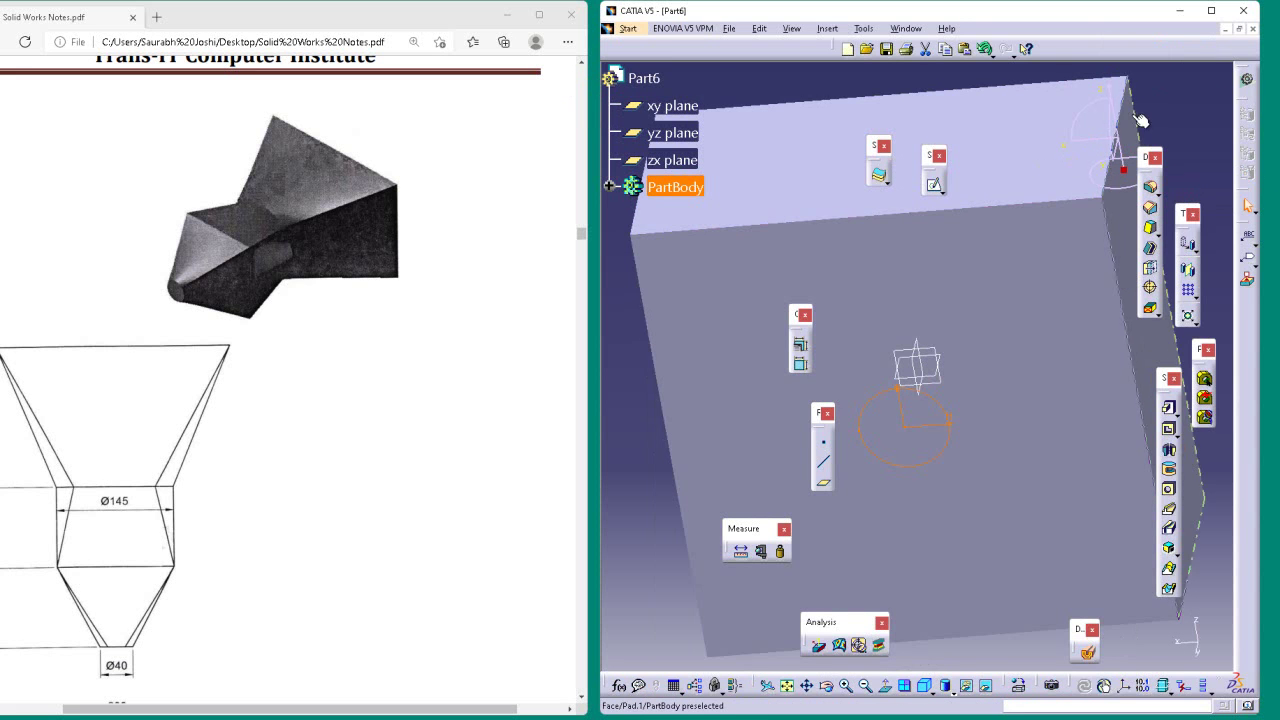
- Sketch a centred rectangle about the origin on the top face of the block
{"action": "left_click", "coordinate": [1221, 121]}
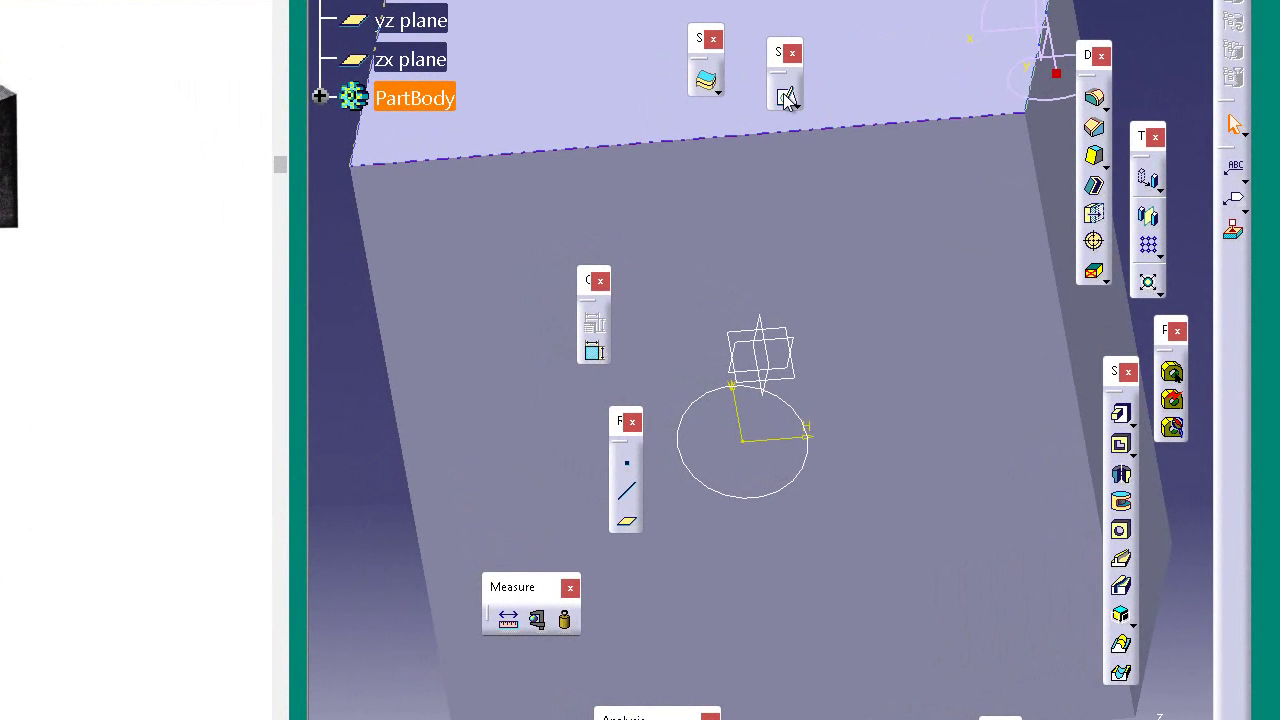
{"action": "left_click", "coordinate": [787, 97]}
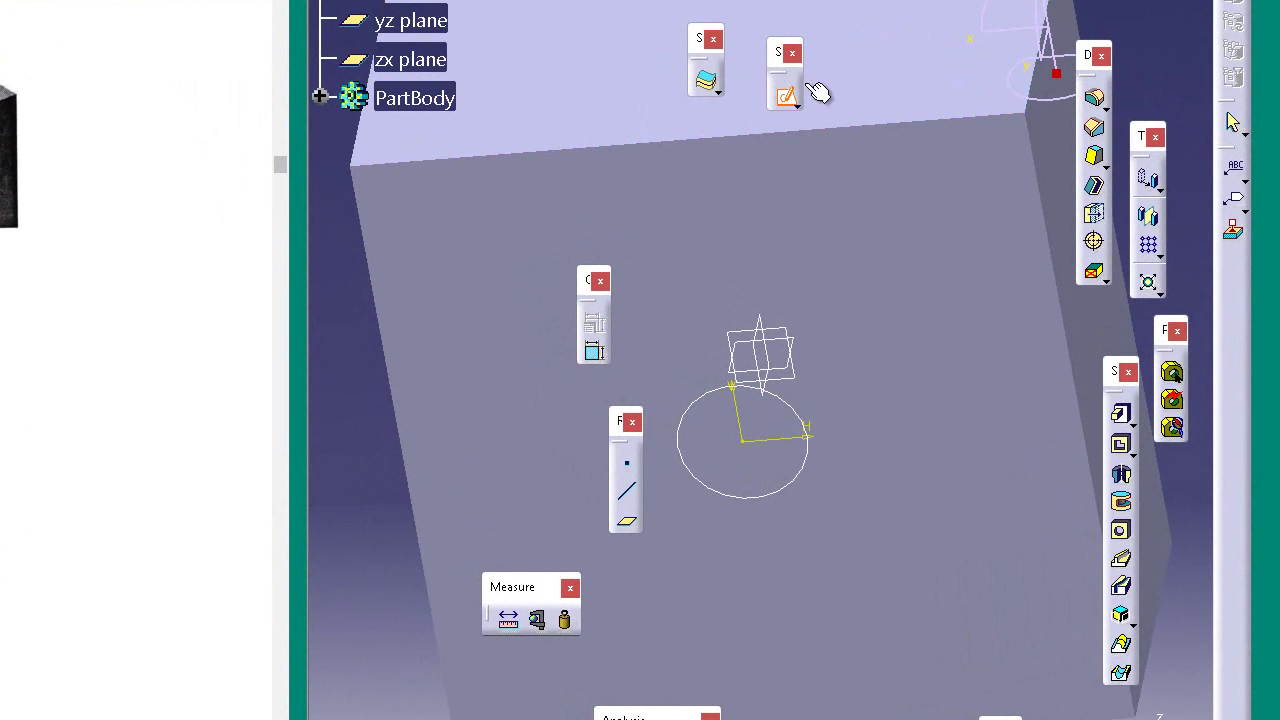
{"action": "left_click", "coordinate": [888, 63]}
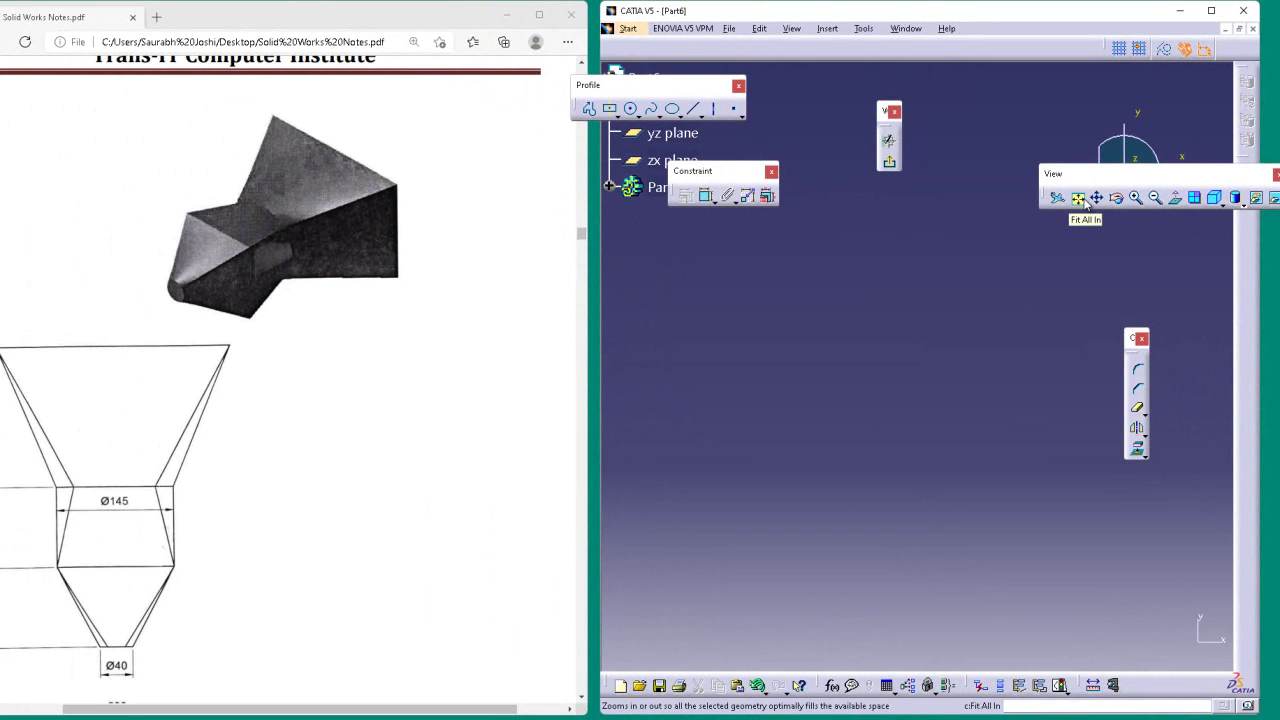
{"action": "left_click", "coordinate": [1085, 201]}
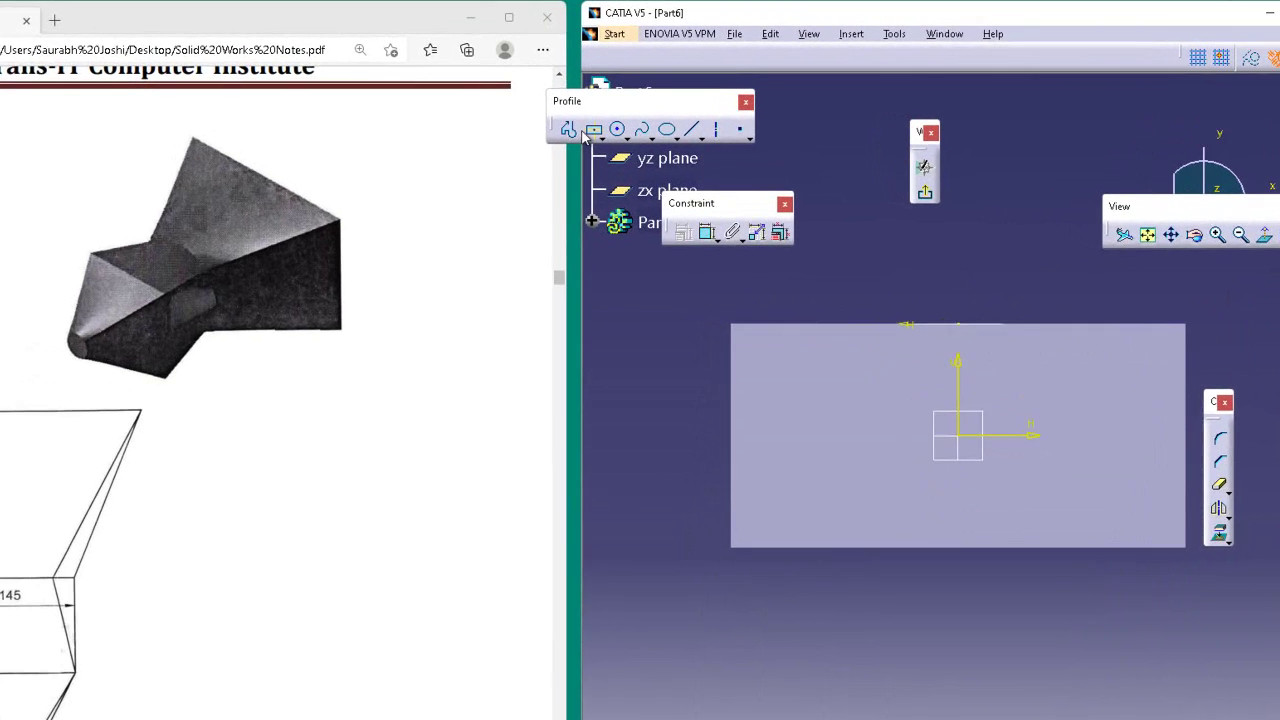
{"action": "left_click", "coordinate": [609, 108]}
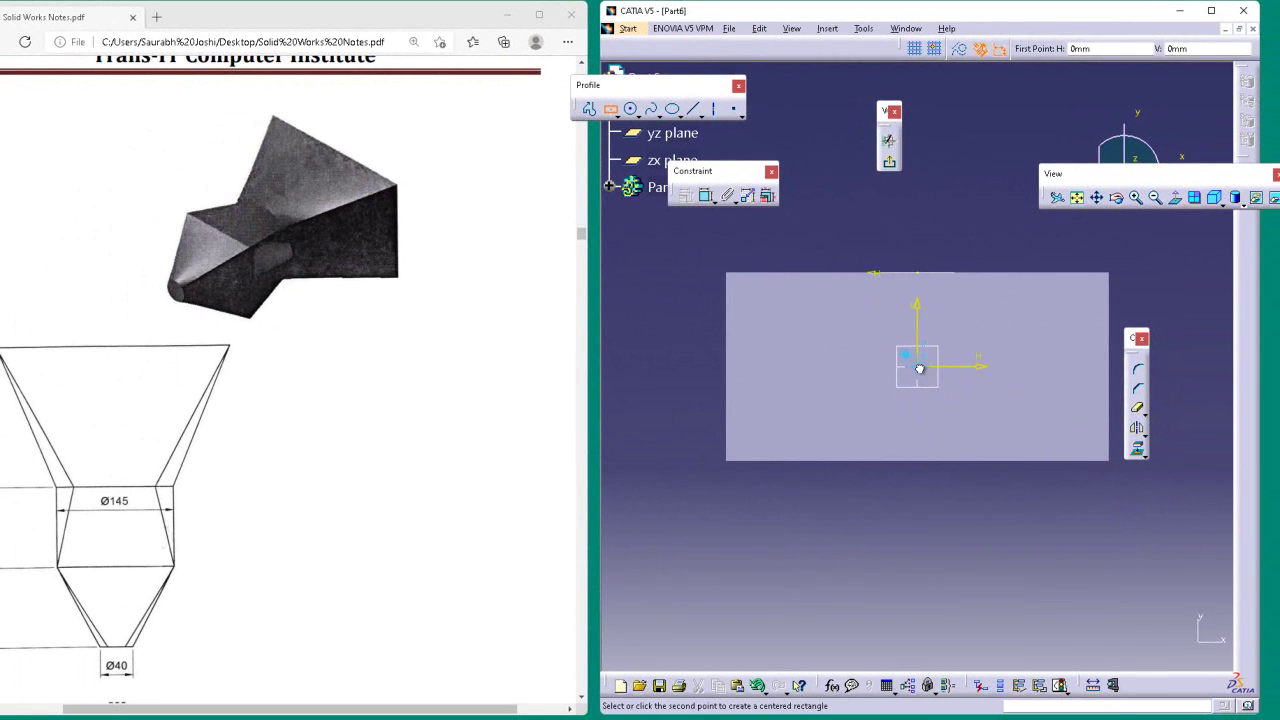
{"action": "left_click", "coordinate": [933, 390]}
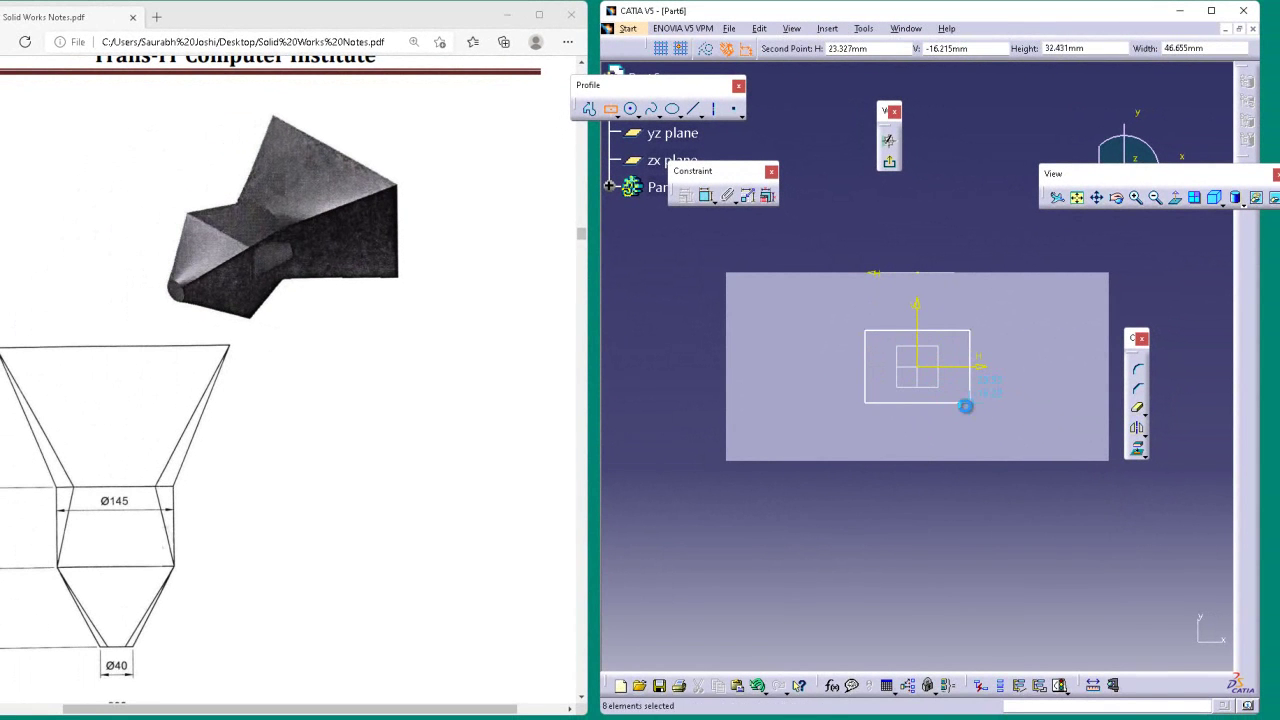
{"action": "left_click", "coordinate": [969, 404]}
{"action": "left_click", "coordinate": [971, 248]}
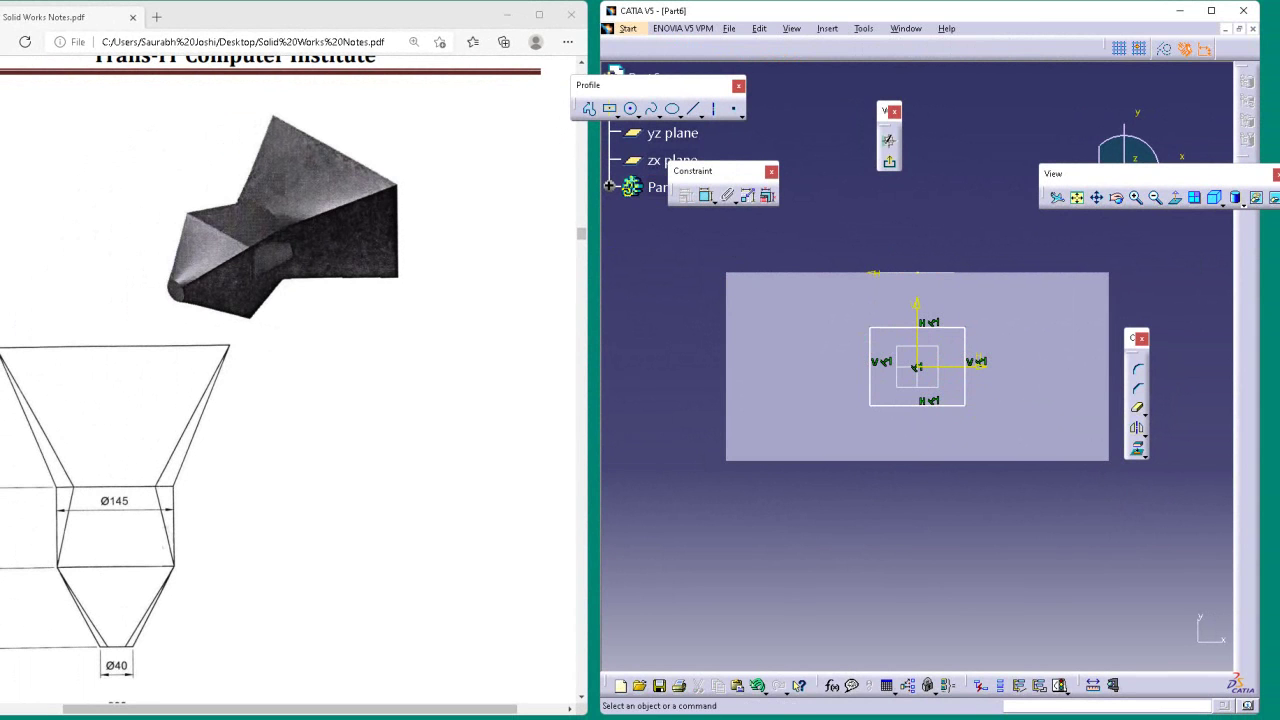
{"action": "left_click", "coordinate": [893, 167]}
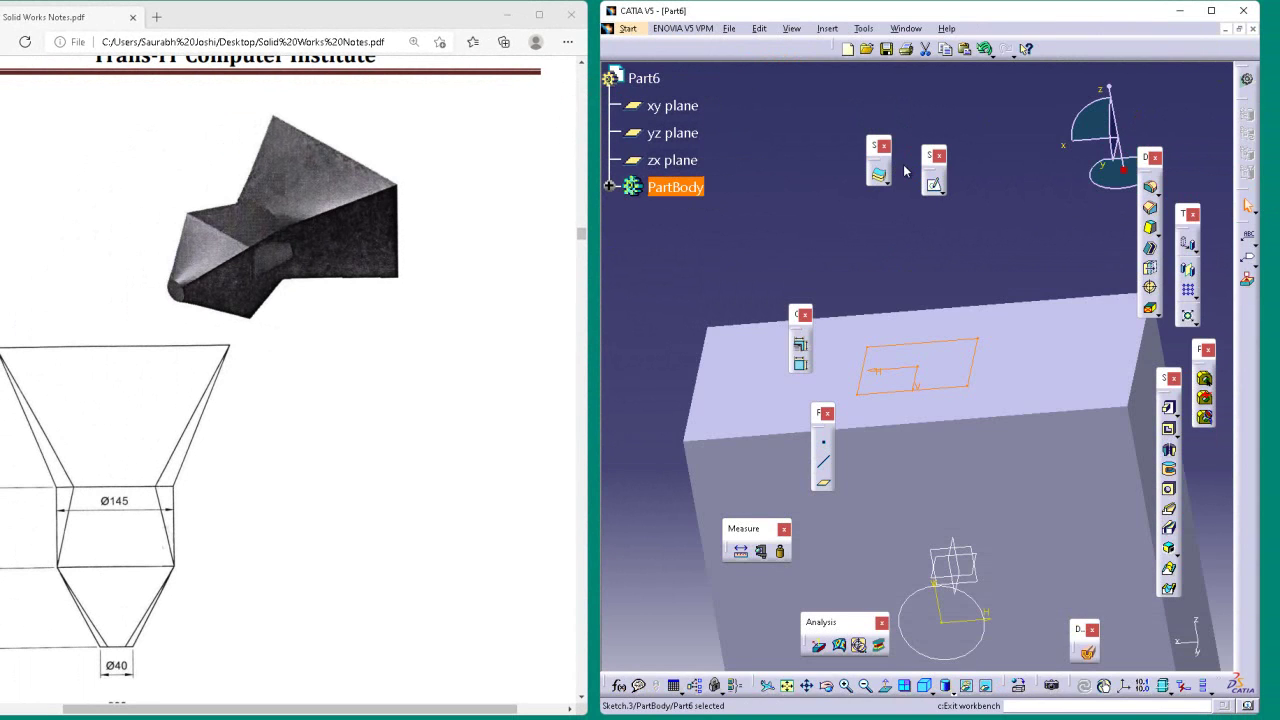
{"action": "left_click", "coordinate": [998, 220]}
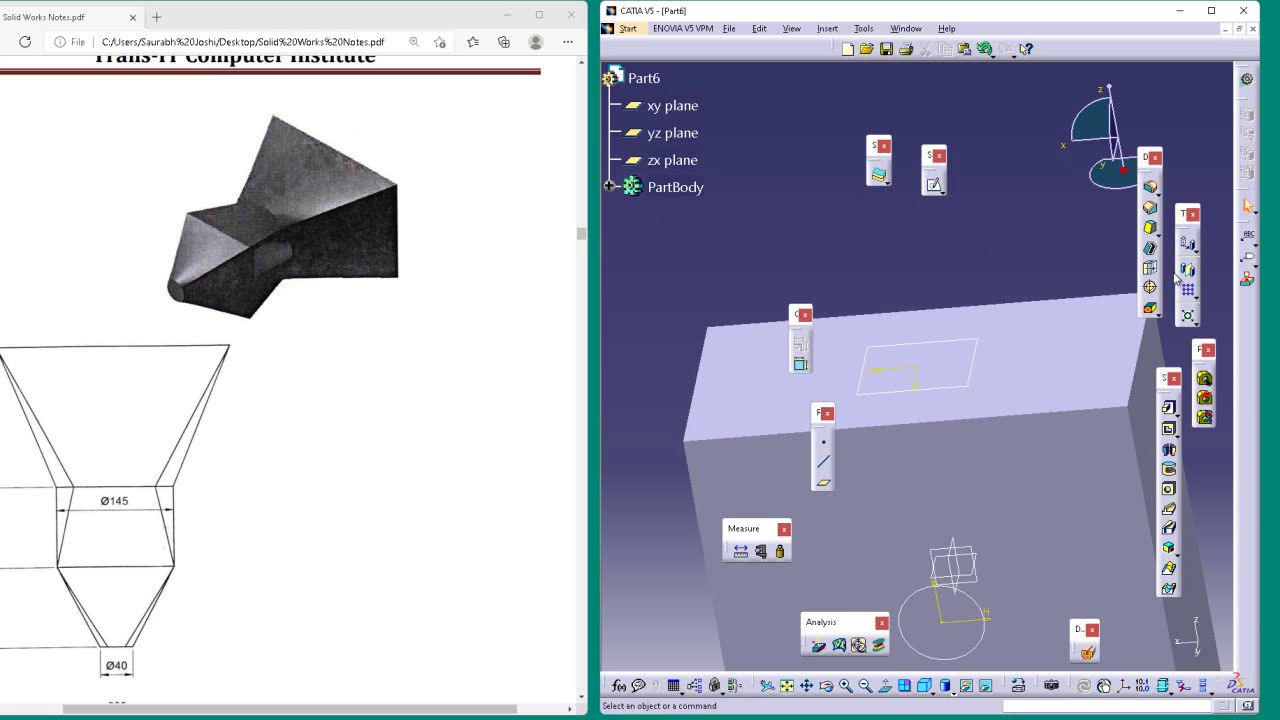
- Start a sketch on the yz plane and project the top-face rectangle and the front-face circle onto it
{"action": "left_click", "coordinate": [934, 186]}
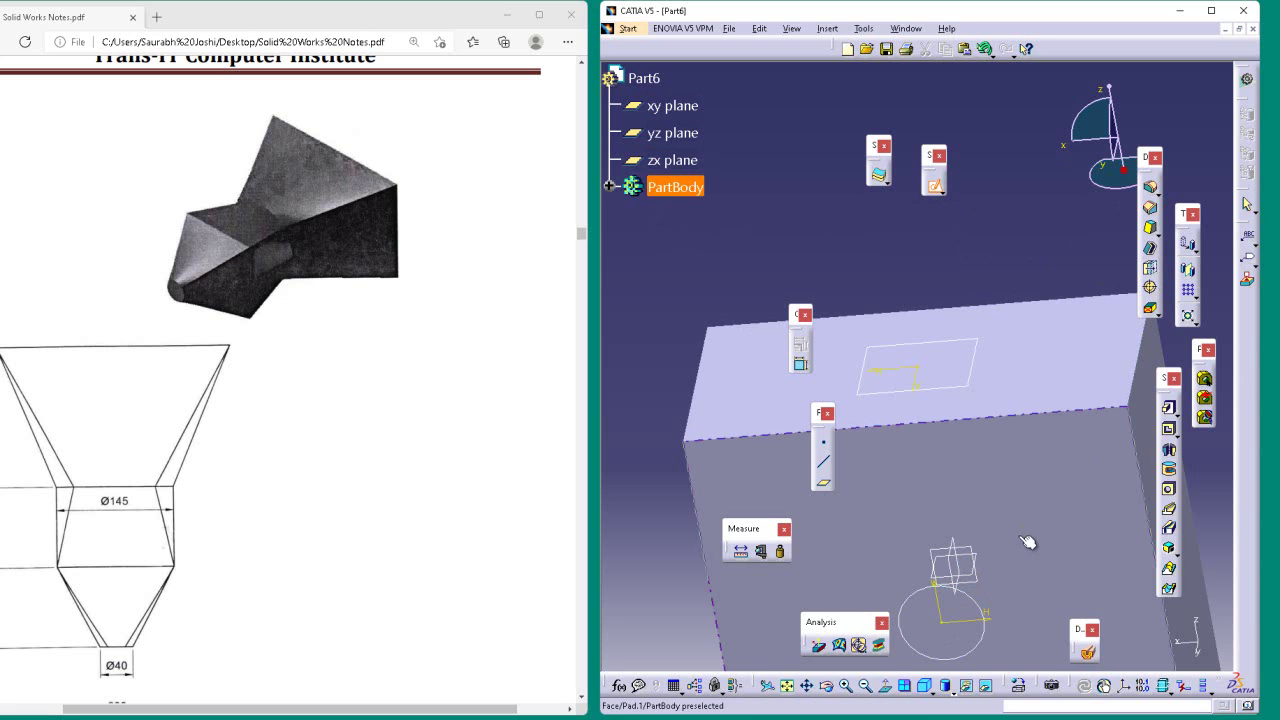
{"action": "left_click", "coordinate": [952, 570]}
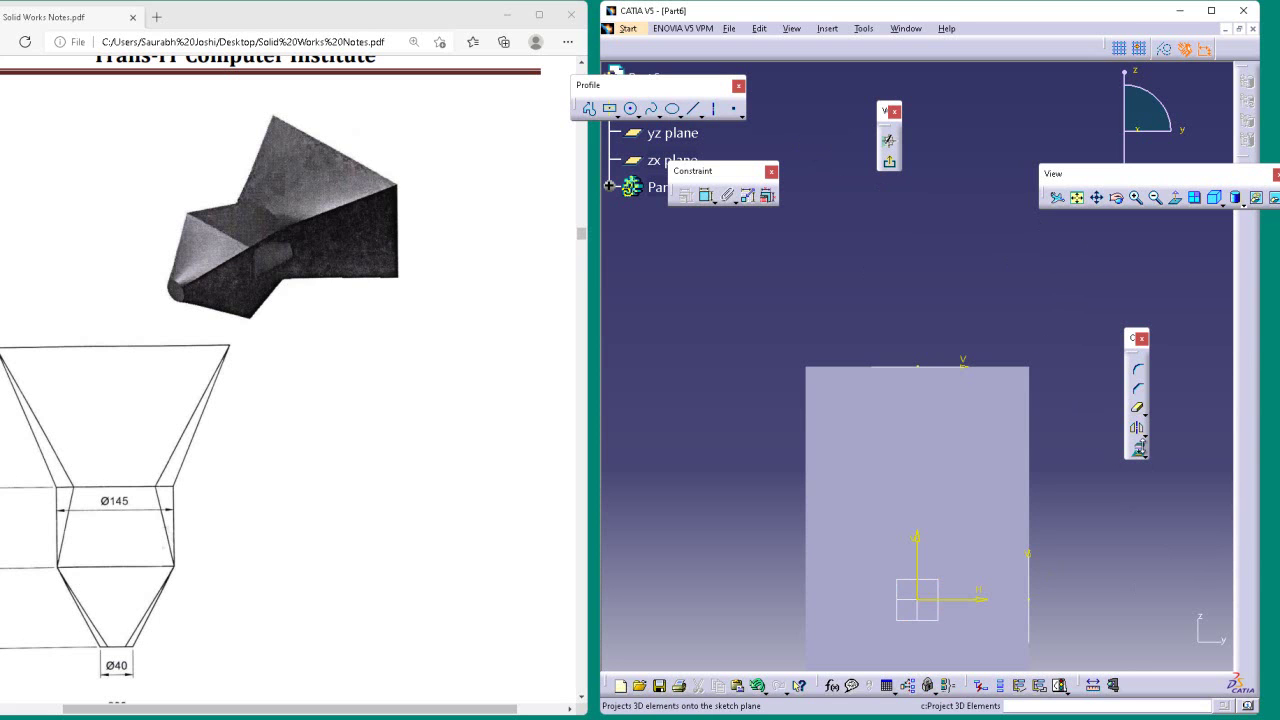
{"action": "left_click", "coordinate": [1138, 452]}
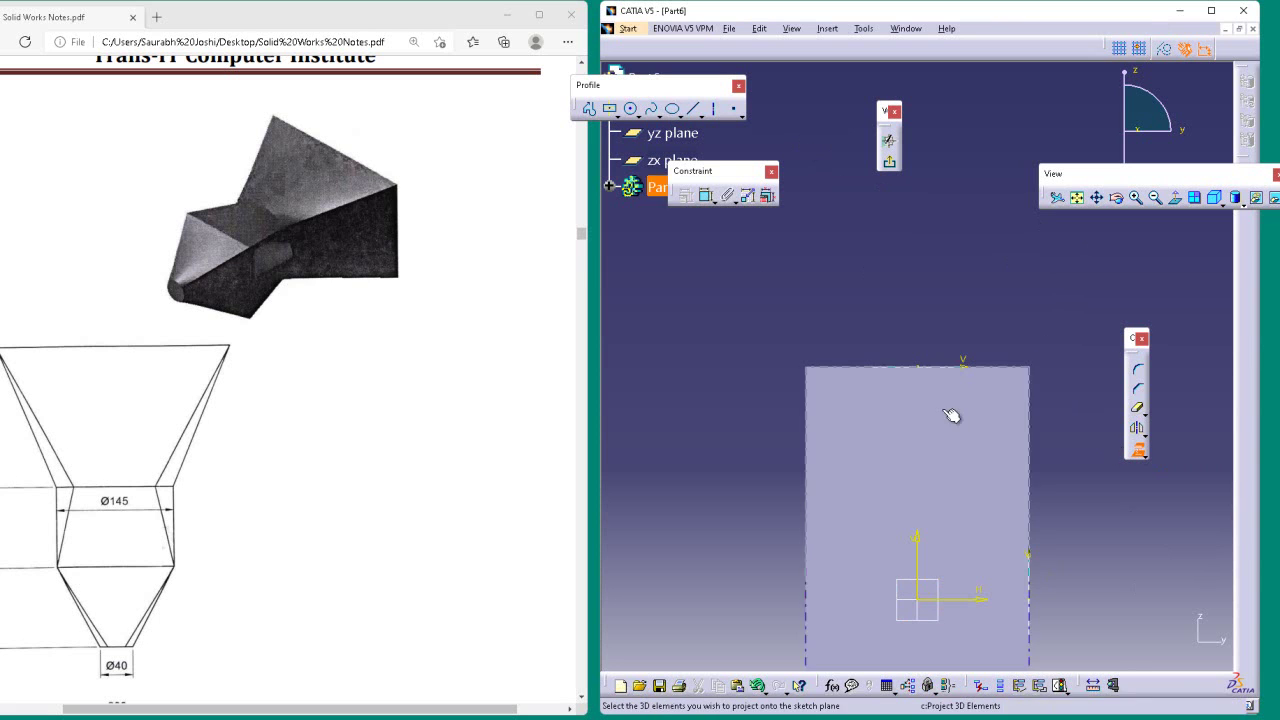
{"action": "left_click", "coordinate": [934, 367]}
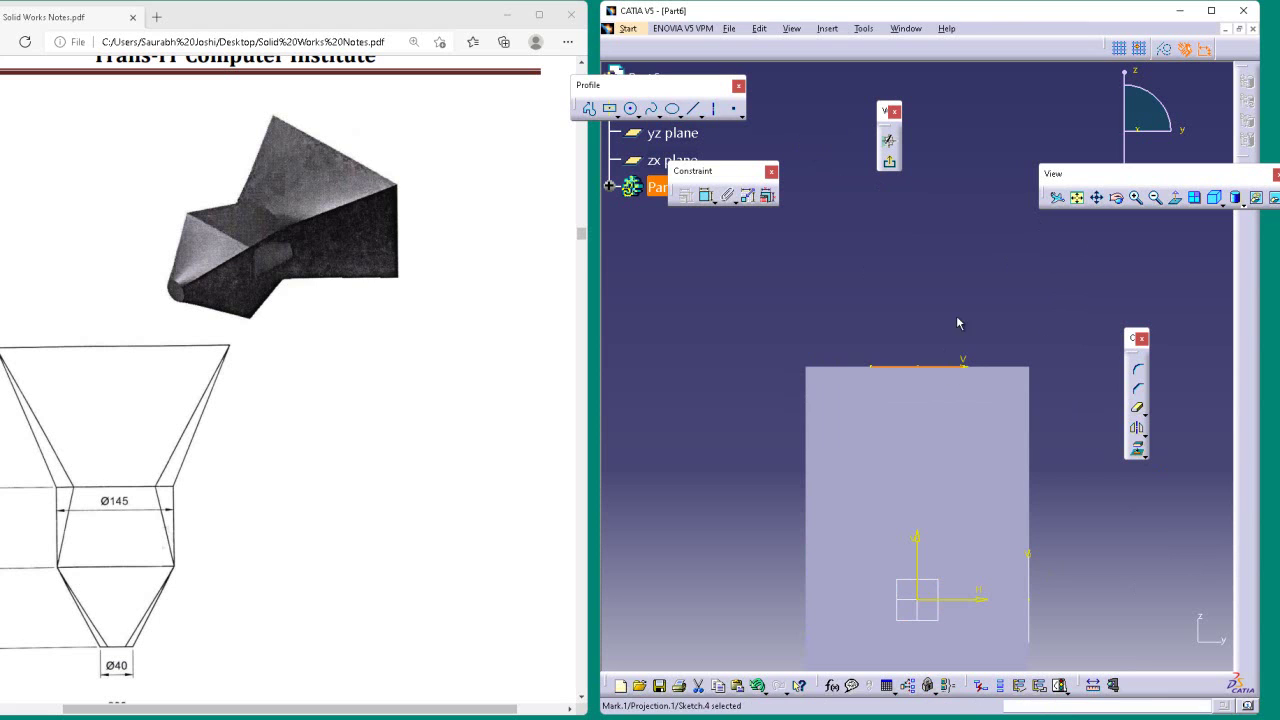
{"action": "left_click", "coordinate": [1137, 452]}
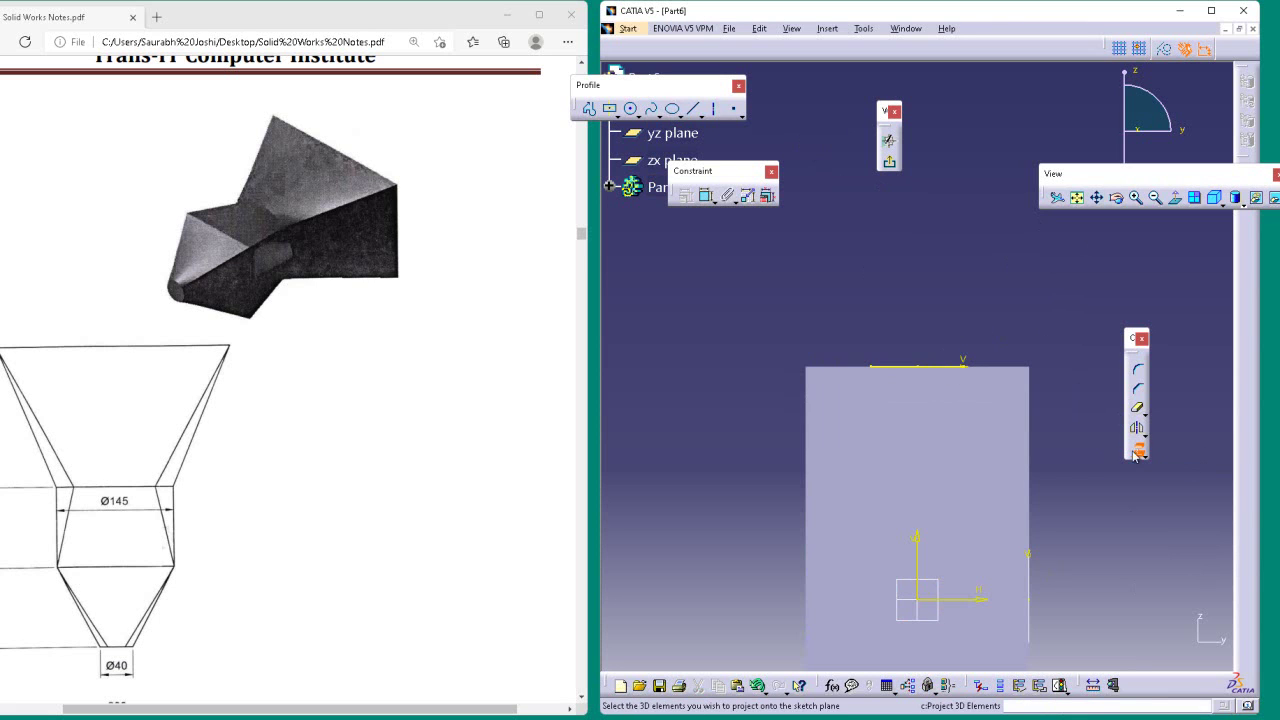
{"action": "left_click", "coordinate": [1029, 585]}
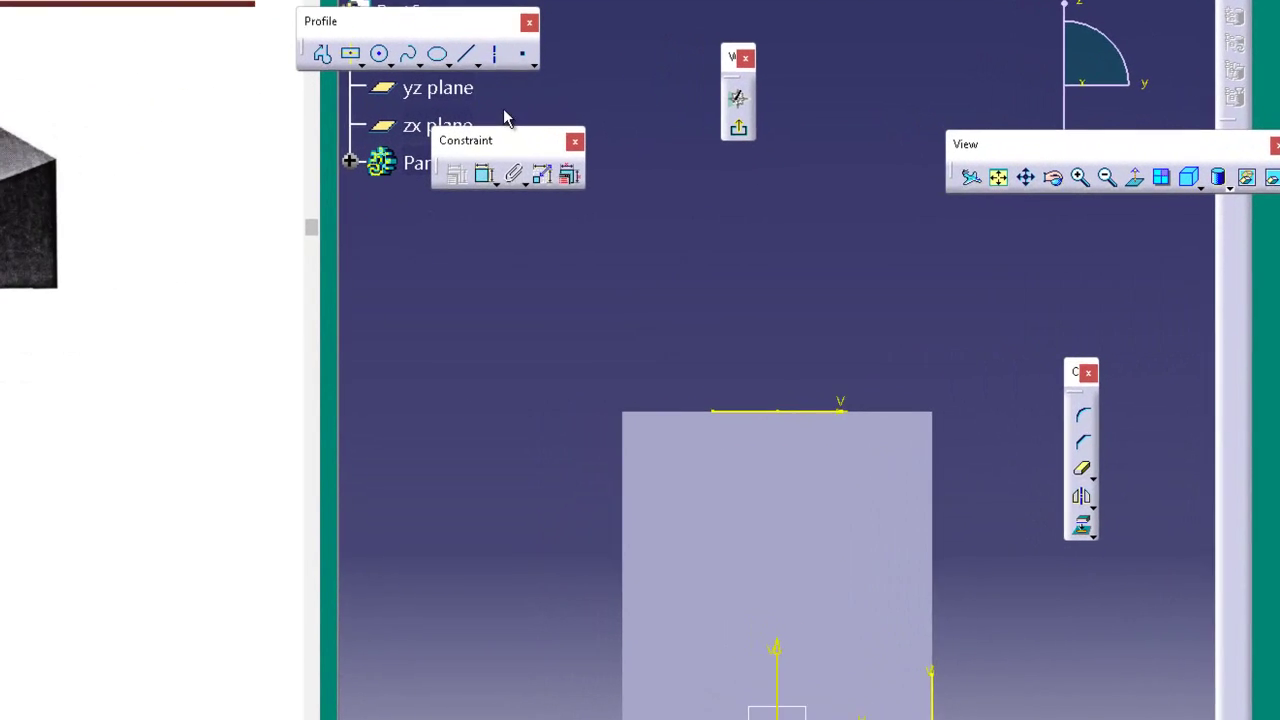
- Draw a vertical line from the projected rectangle's midpoint to the origin and a 42 mm horizontal line from the projected circle's midpoint to the origin
{"action": "left_click", "coordinate": [772, 418]}
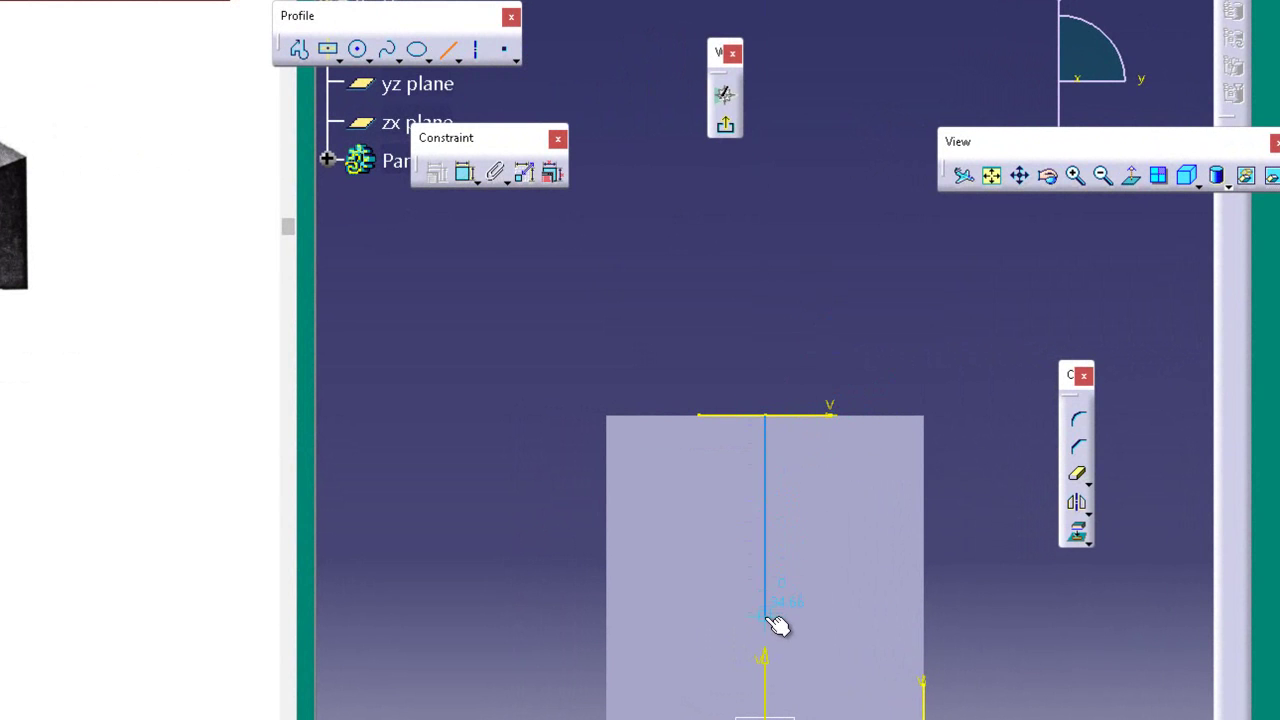
{"action": "left_click", "coordinate": [778, 713]}
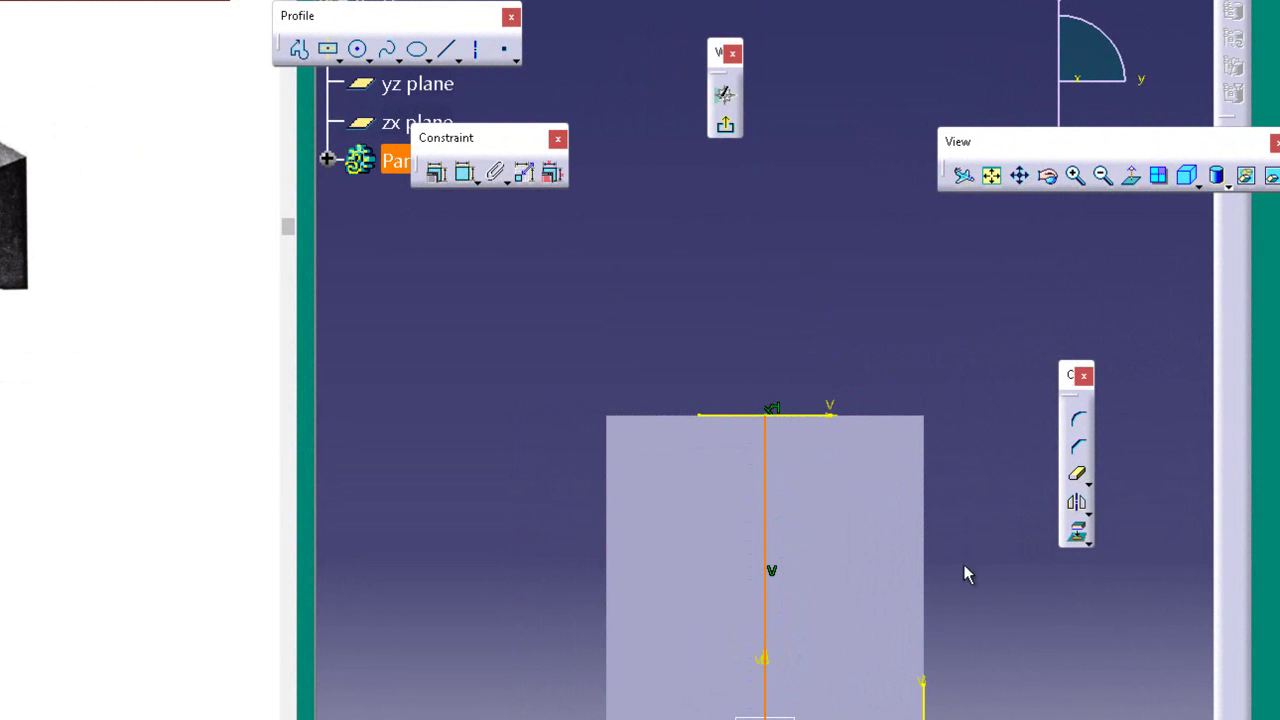
{"action": "left_click", "coordinate": [997, 495]}
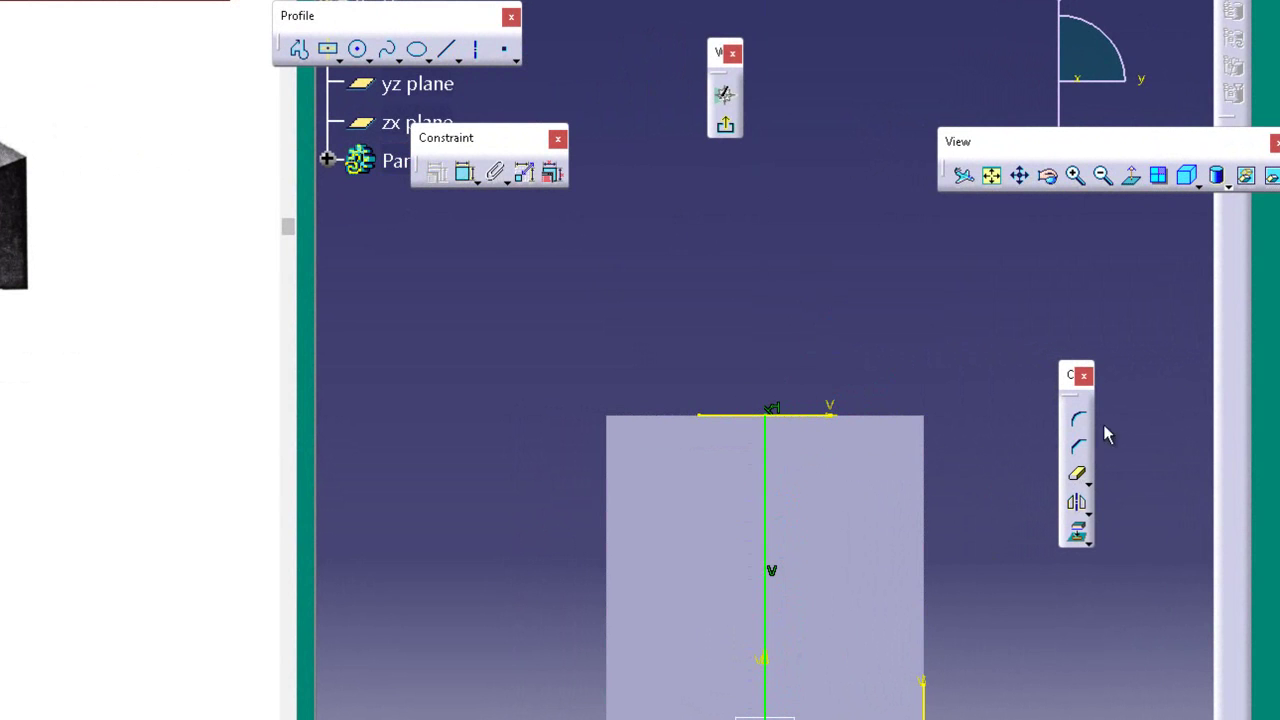
{"action": "left_click", "coordinate": [448, 55]}
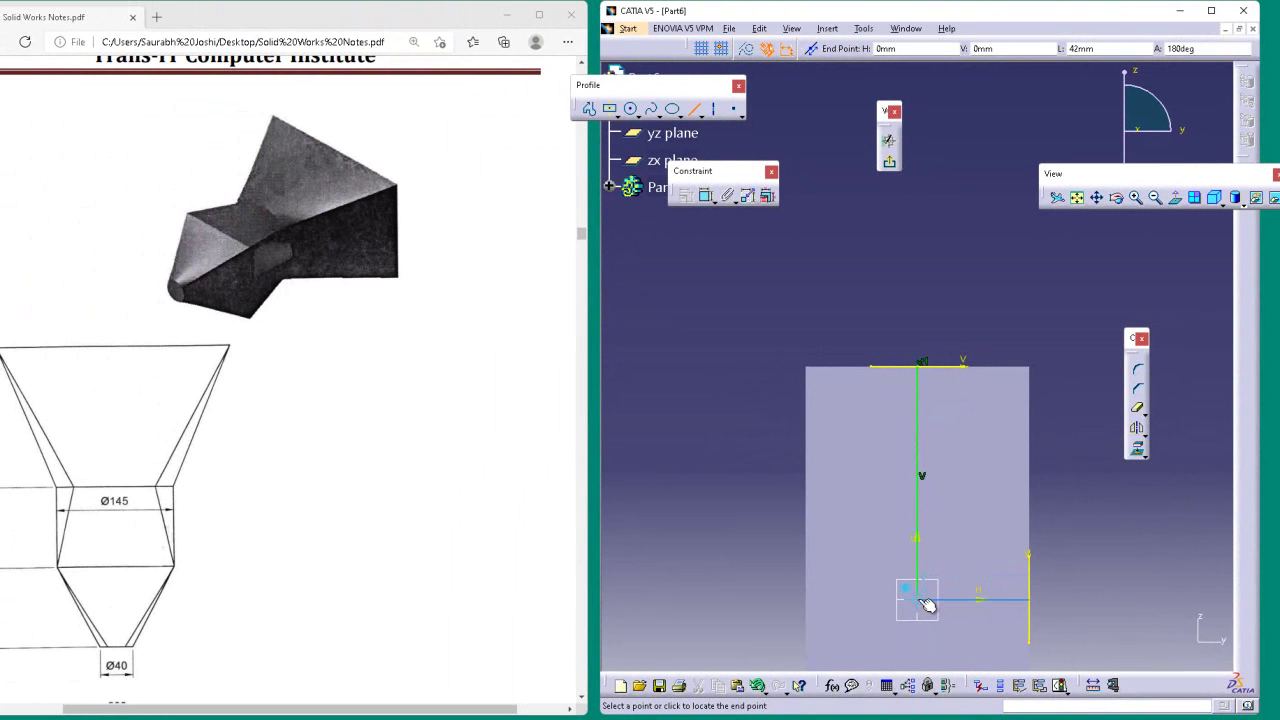
{"action": "left_click", "coordinate": [919, 600]}
{"action": "left_click", "coordinate": [1130, 546]}
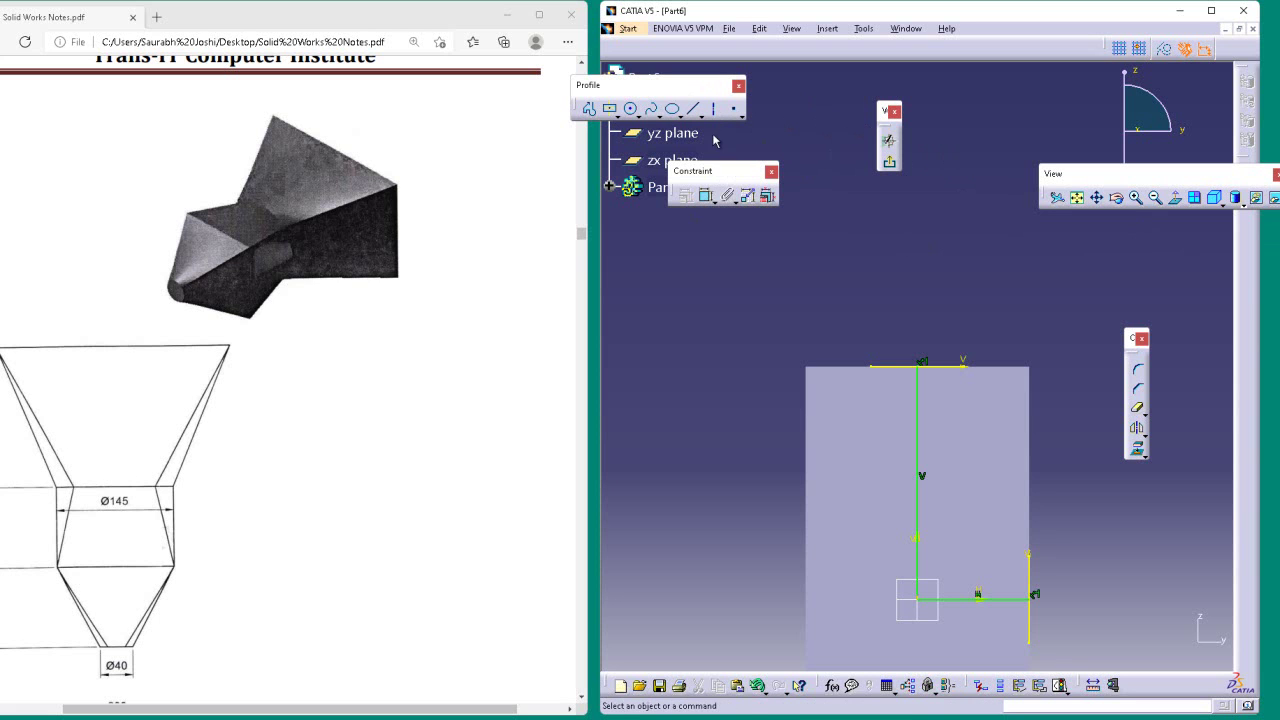
- Extend the vertical and horizontal path lines slightly past the origin with Trim so that they cross
{"action": "left_click", "coordinate": [1146, 415]}
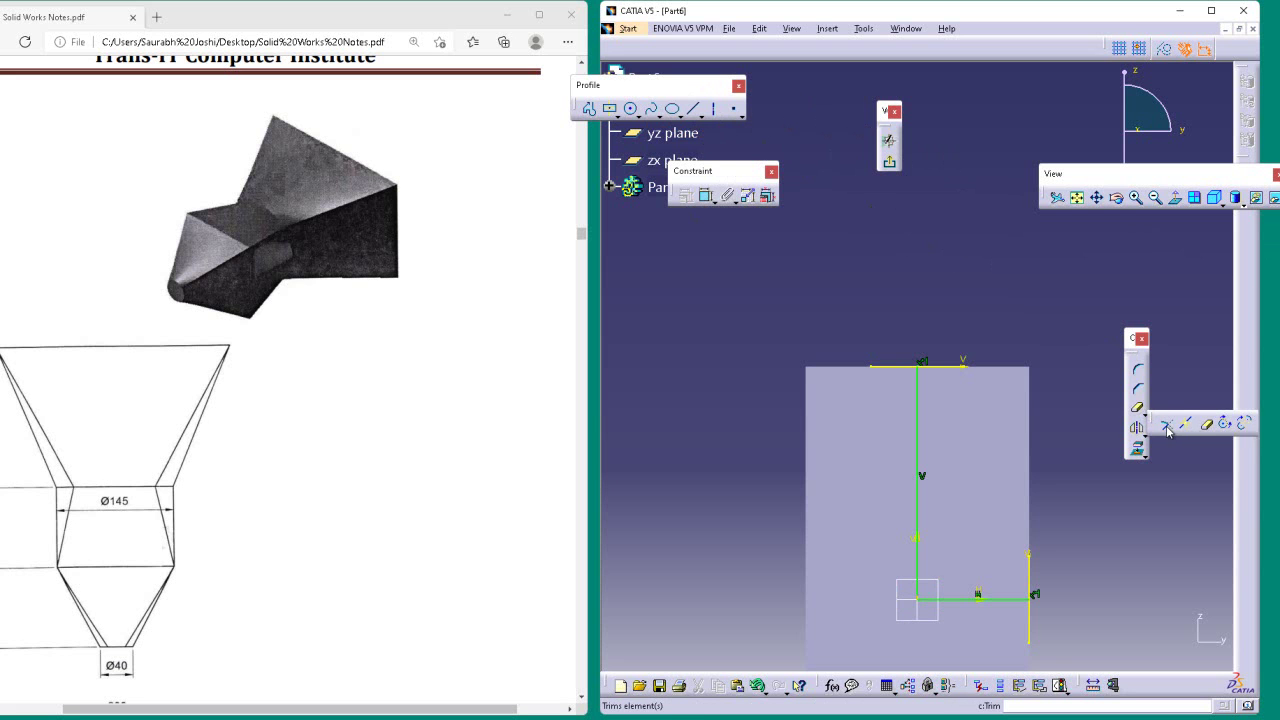
{"action": "left_click", "coordinate": [1165, 423]}
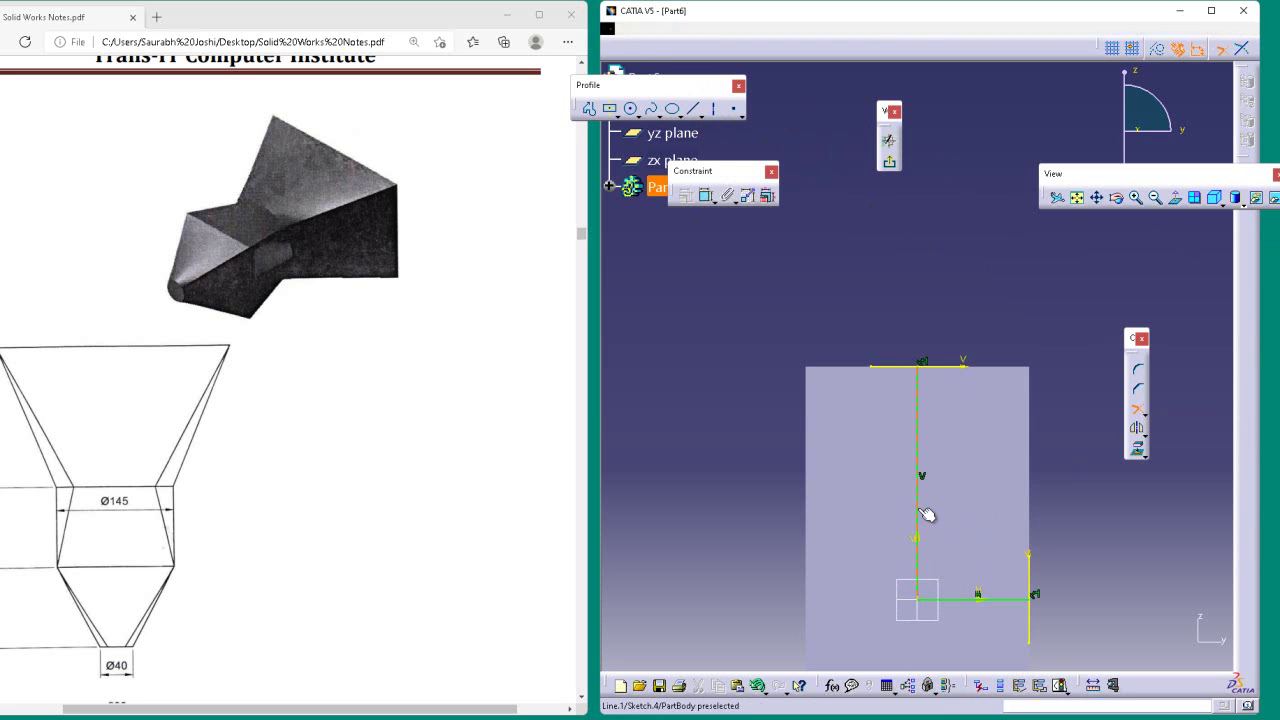
{"action": "left_click", "coordinate": [918, 611]}
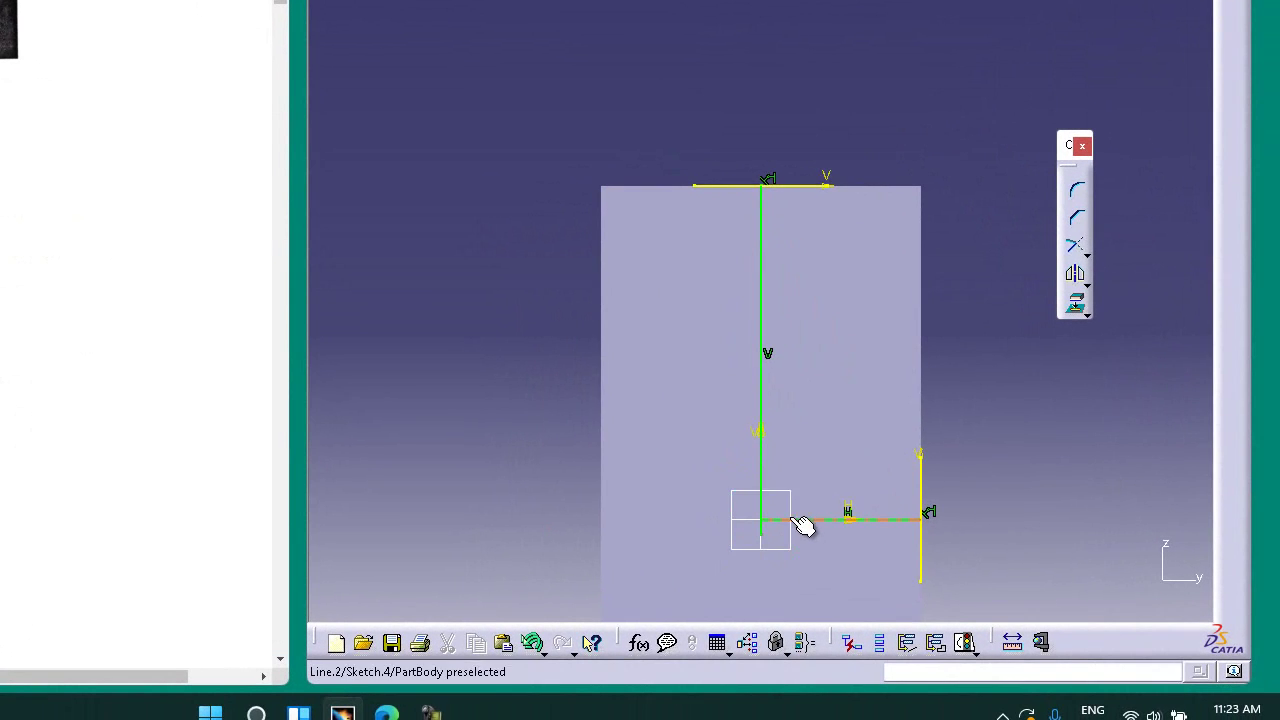
{"action": "left_click", "coordinate": [1075, 245]}
{"action": "left_click", "coordinate": [818, 520]}
{"action": "left_click", "coordinate": [708, 520]}
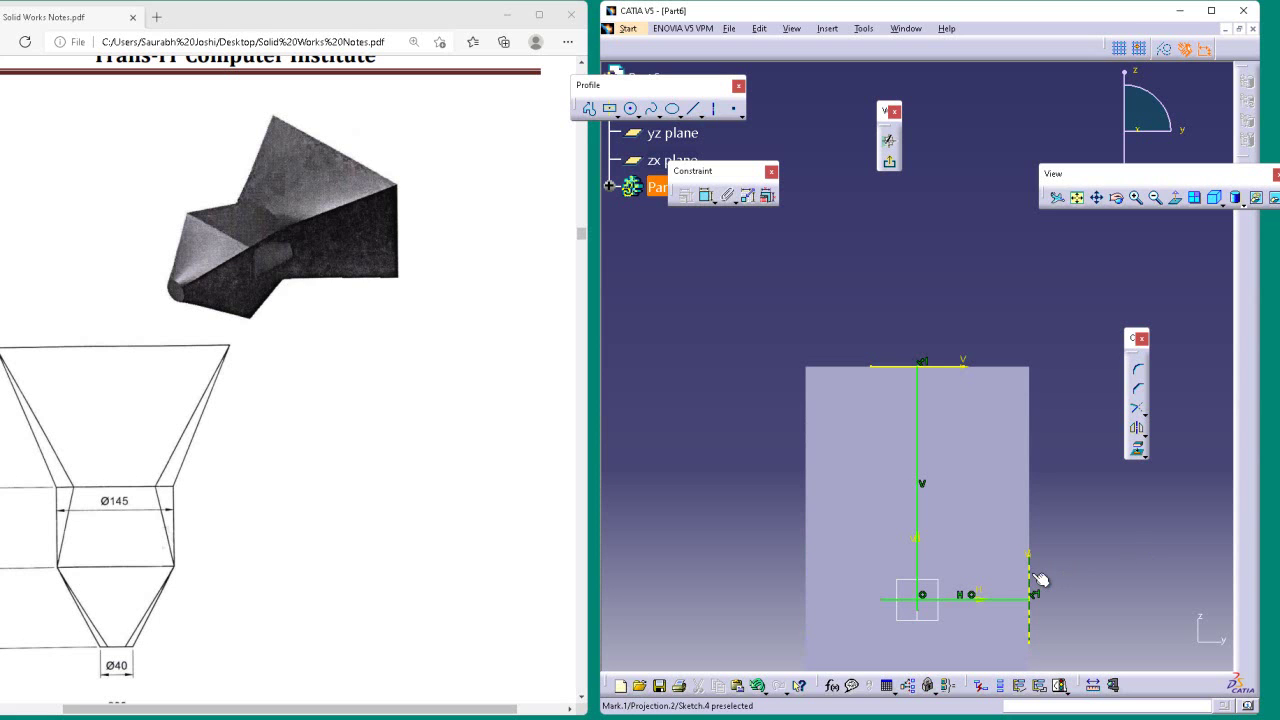
- Delete the projected circle and projected rectangle lines from the path sketch
{"action": "left_click", "coordinate": [1032, 574]}
{"action": "key", "text": "Delete"}
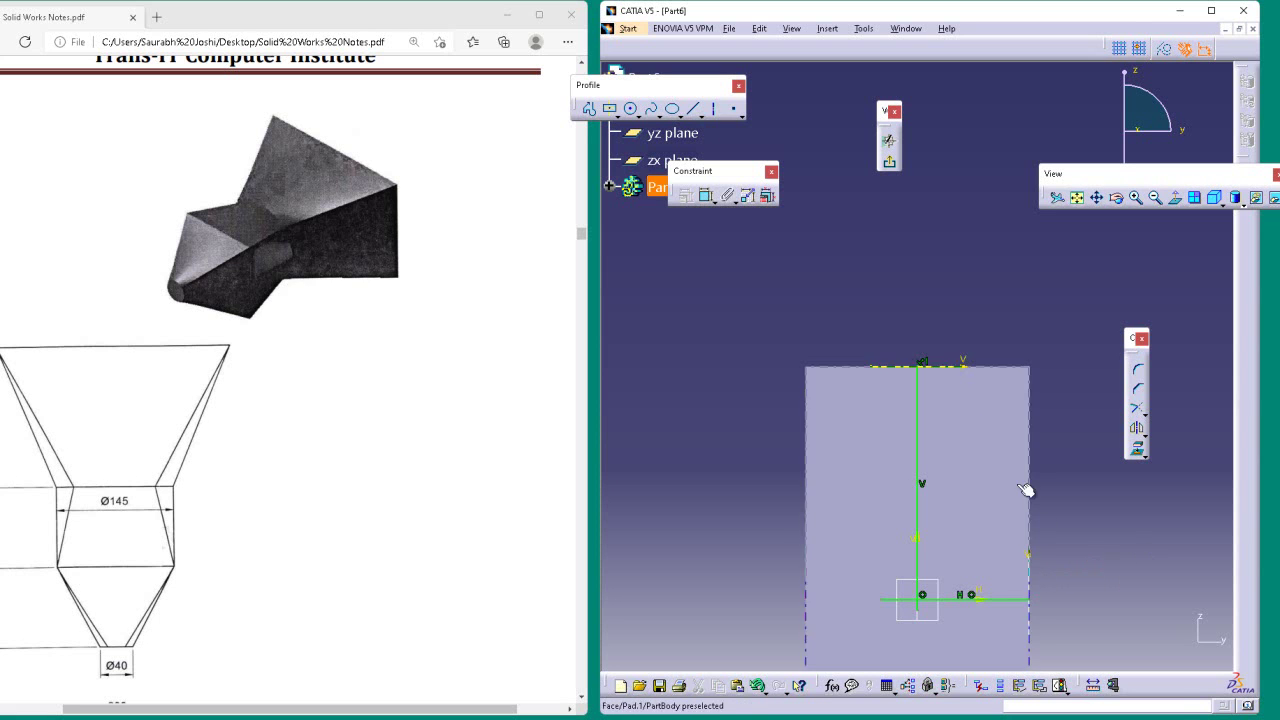
{"action": "left_click", "coordinate": [950, 367]}
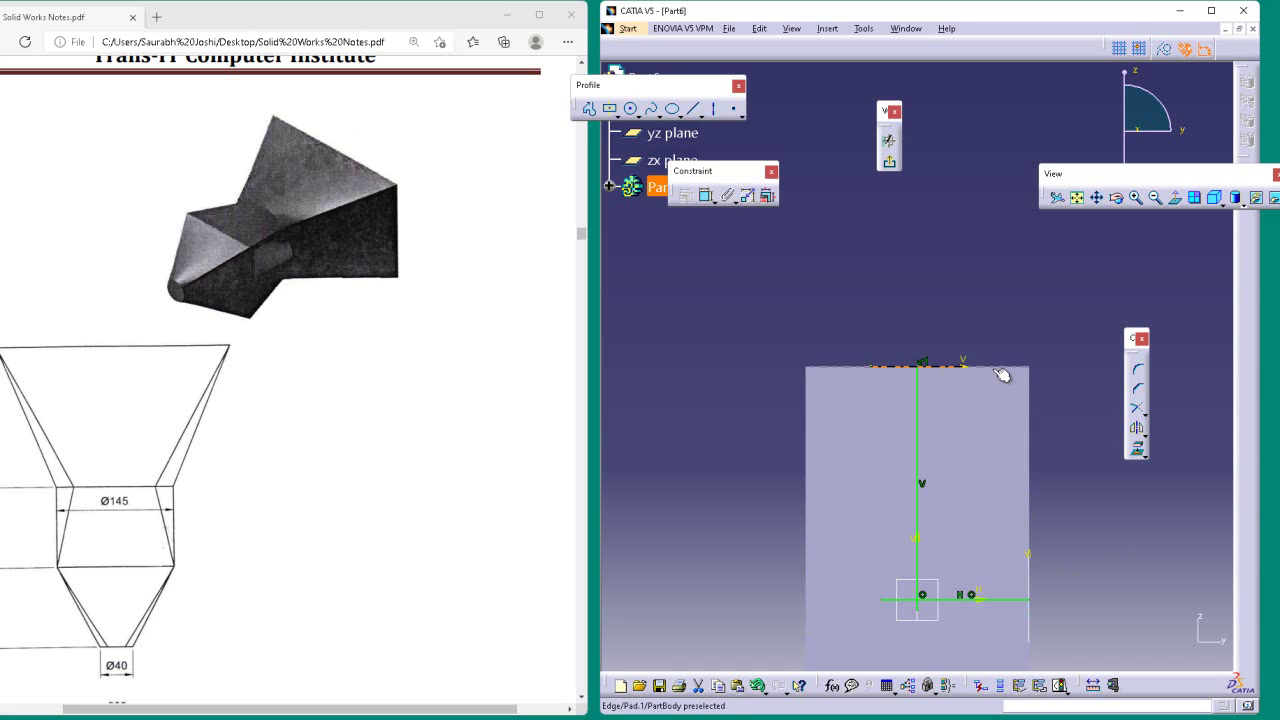
{"action": "key", "text": "Escape"}
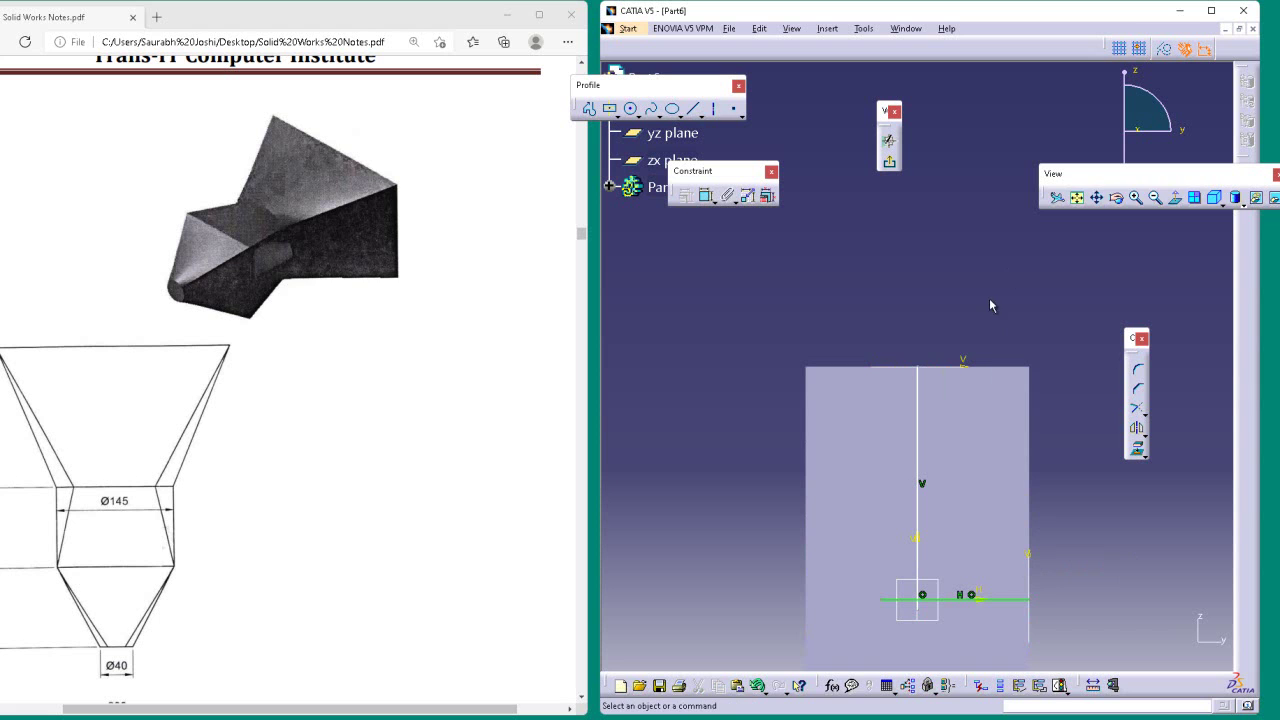
- Quick-trim the overhanging ends of both path lines beyond their intersection at the origin
{"action": "left_click", "coordinate": [1144, 413]}
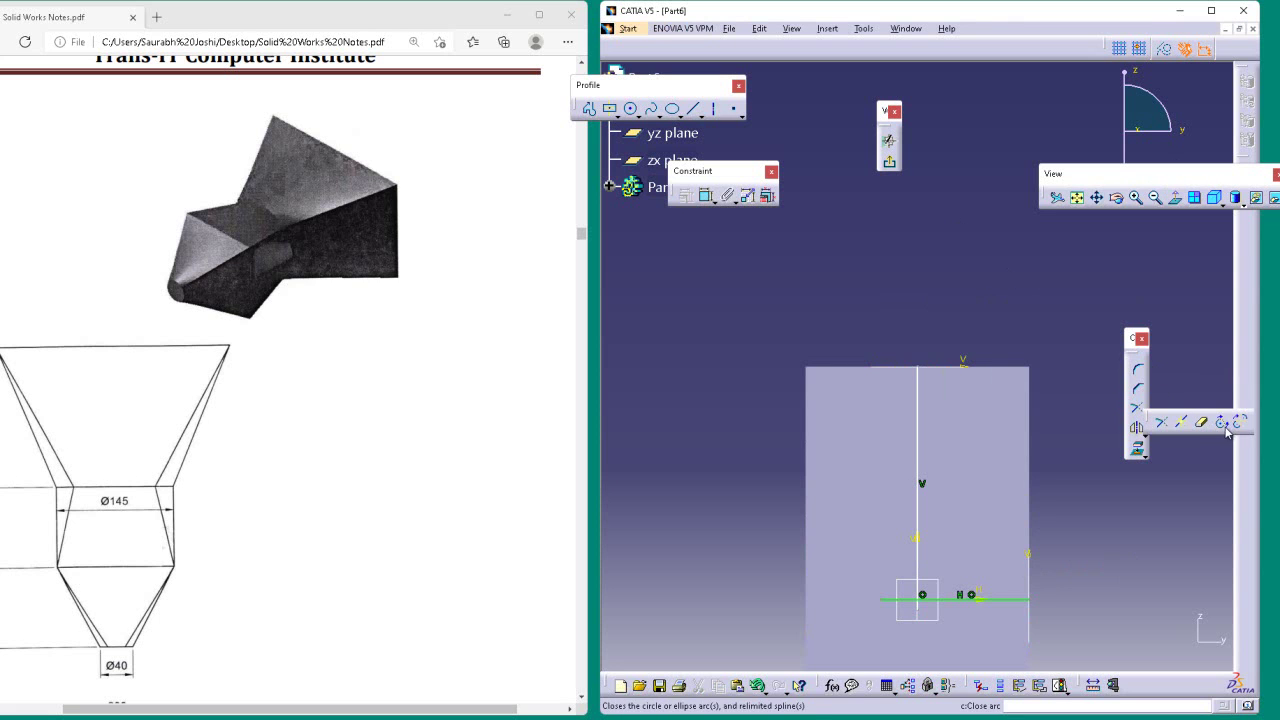
{"action": "left_click", "coordinate": [1203, 425]}
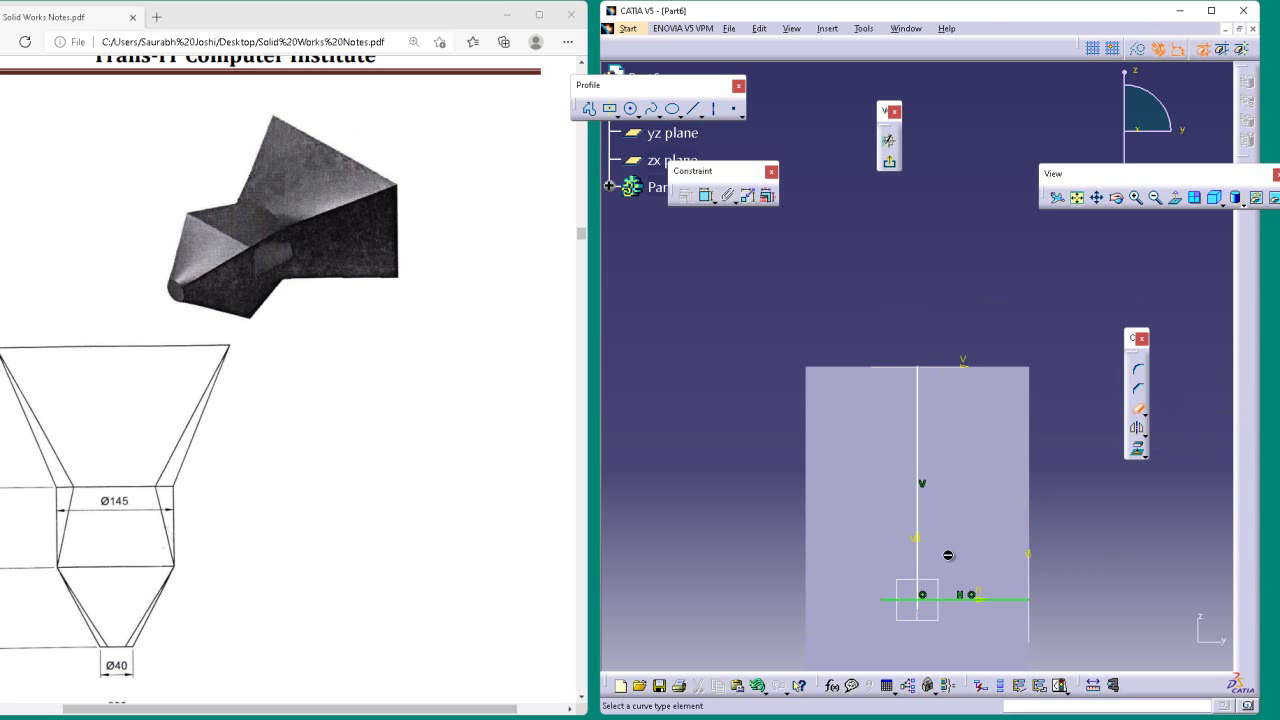
{"action": "left_click", "coordinate": [910, 600]}
{"action": "left_click", "coordinate": [922, 608]}
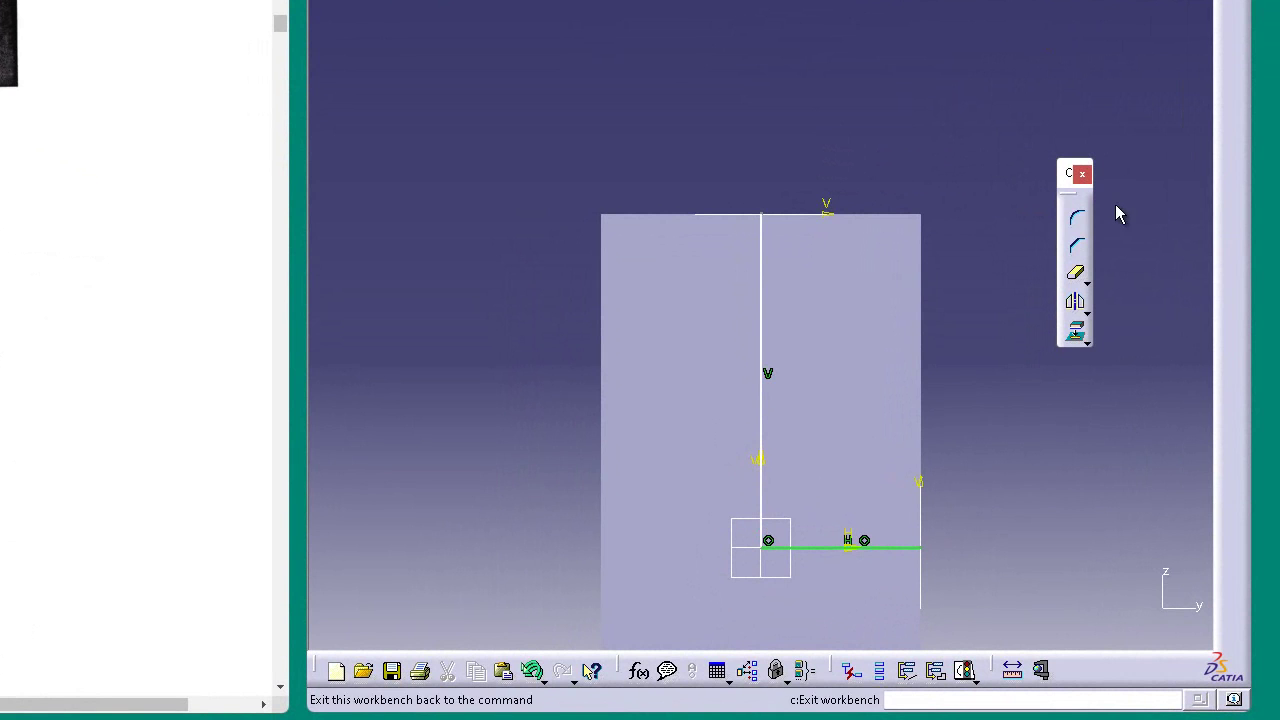
- Round the junction of the two path lines with a corner of about 36 mm radius and exit the sketch
{"action": "left_click", "coordinate": [1079, 221]}
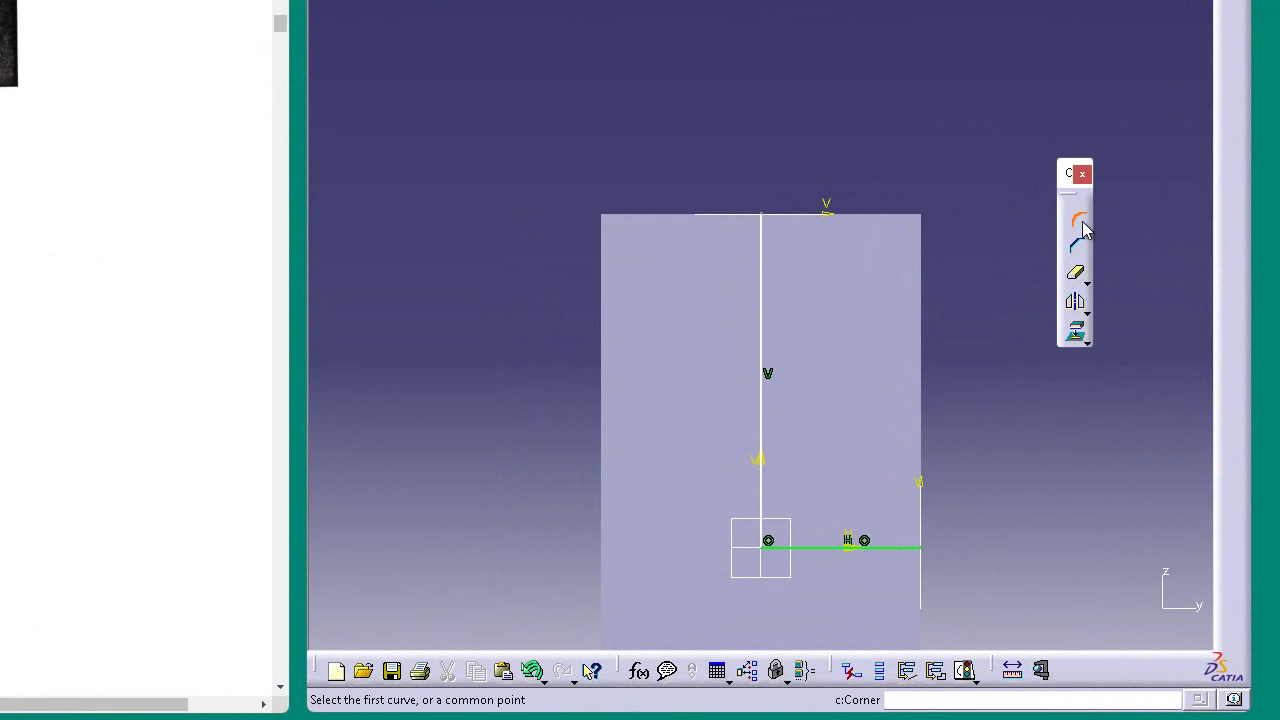
{"action": "left_click", "coordinate": [763, 484]}
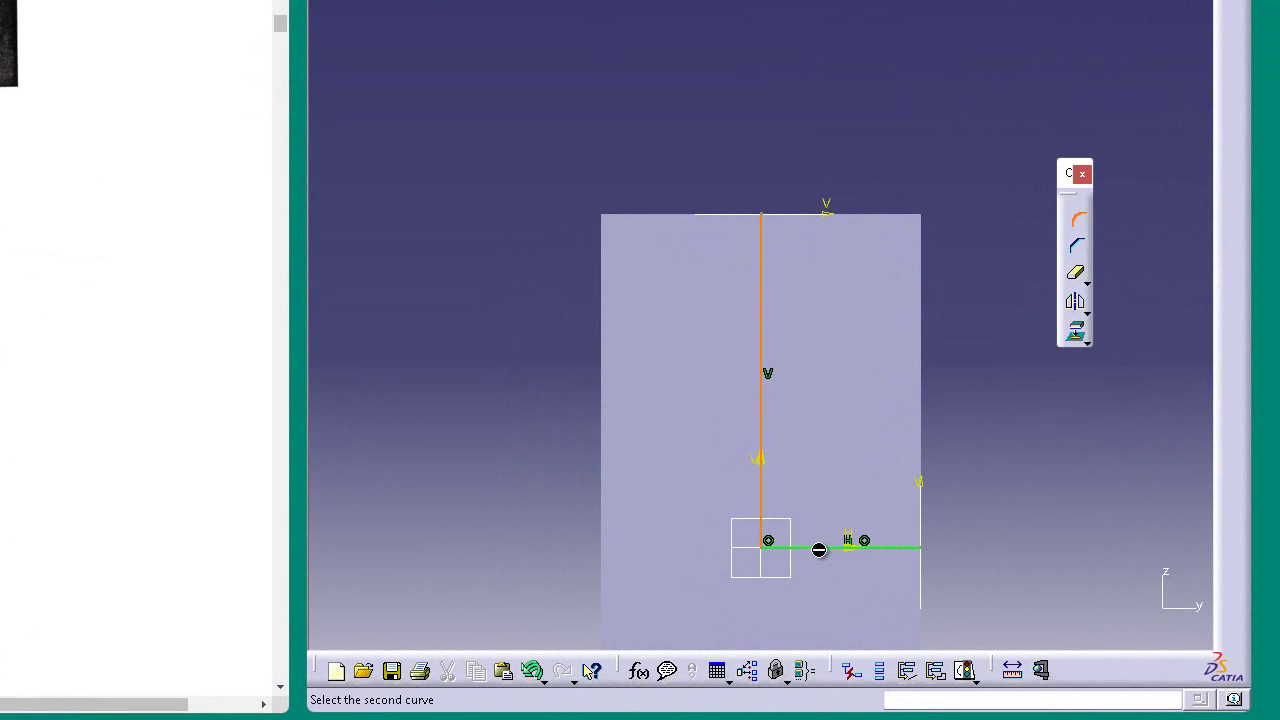
{"action": "left_click", "coordinate": [834, 549]}
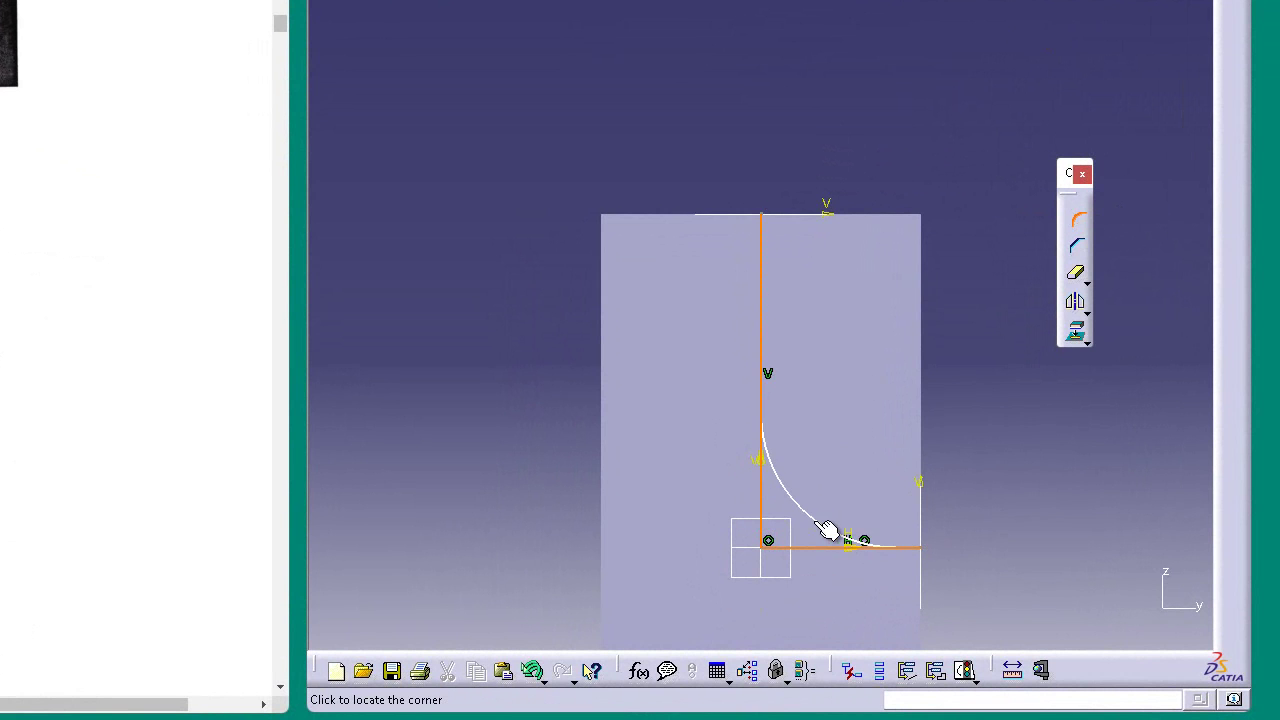
{"action": "left_click", "coordinate": [826, 529]}
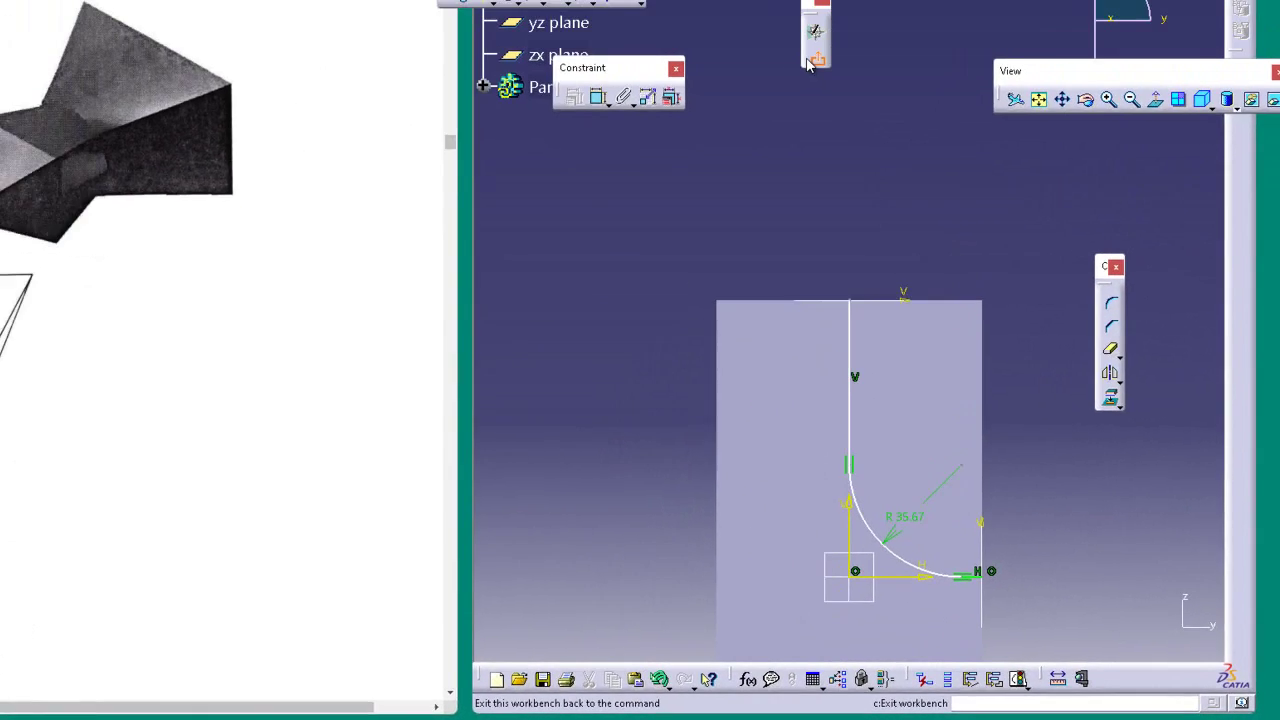
{"action": "left_click", "coordinate": [880, 172]}
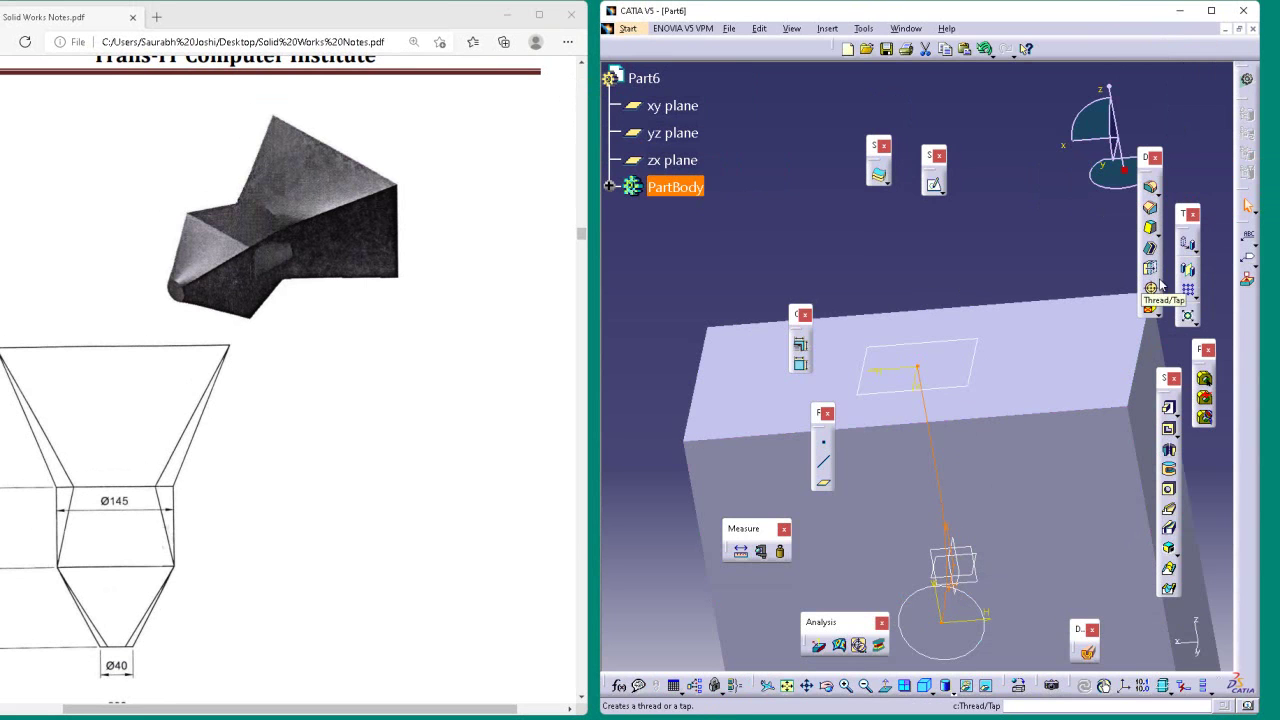
{"action": "left_click", "coordinate": [1168, 591]}
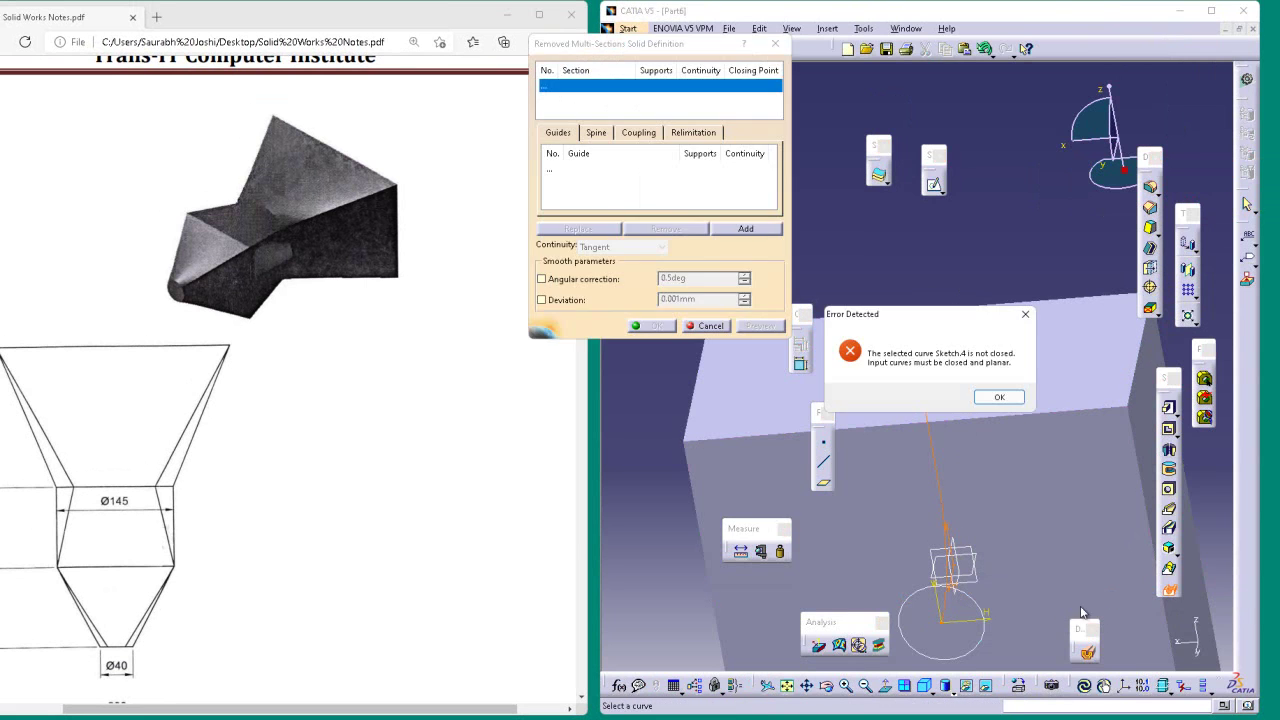
{"action": "left_click", "coordinate": [1002, 400]}
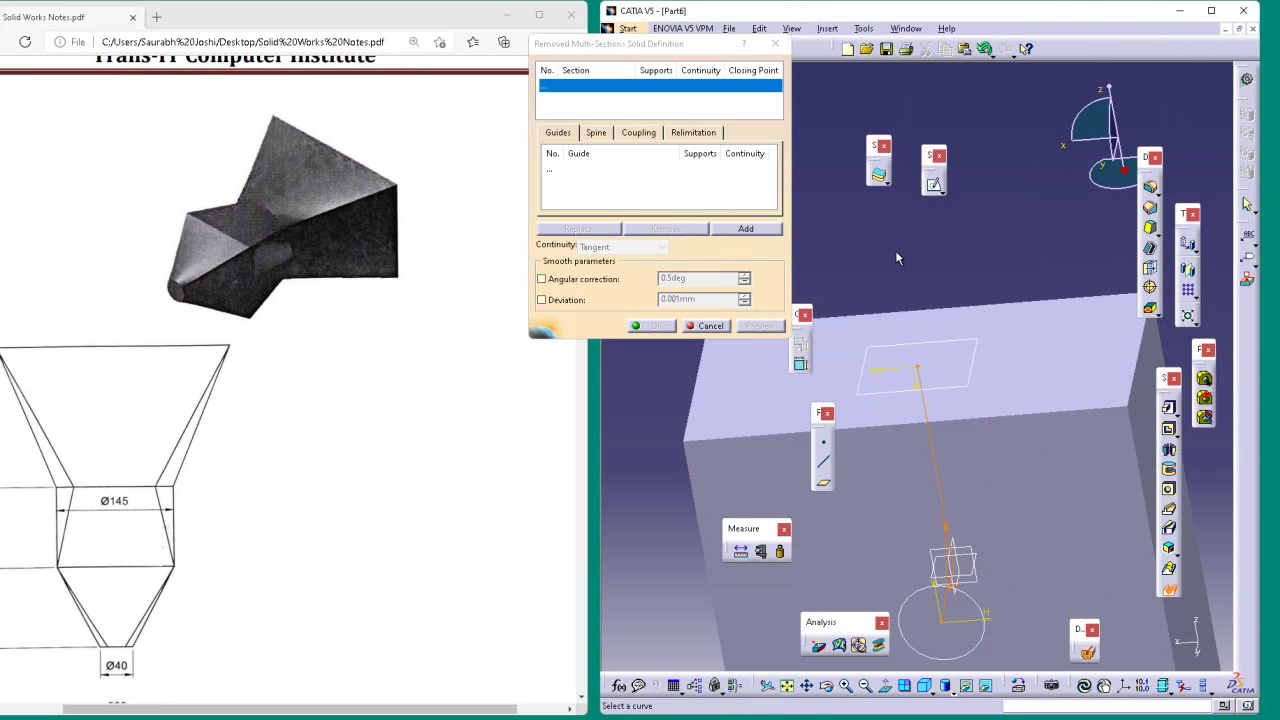
{"action": "left_click", "coordinate": [680, 100]}
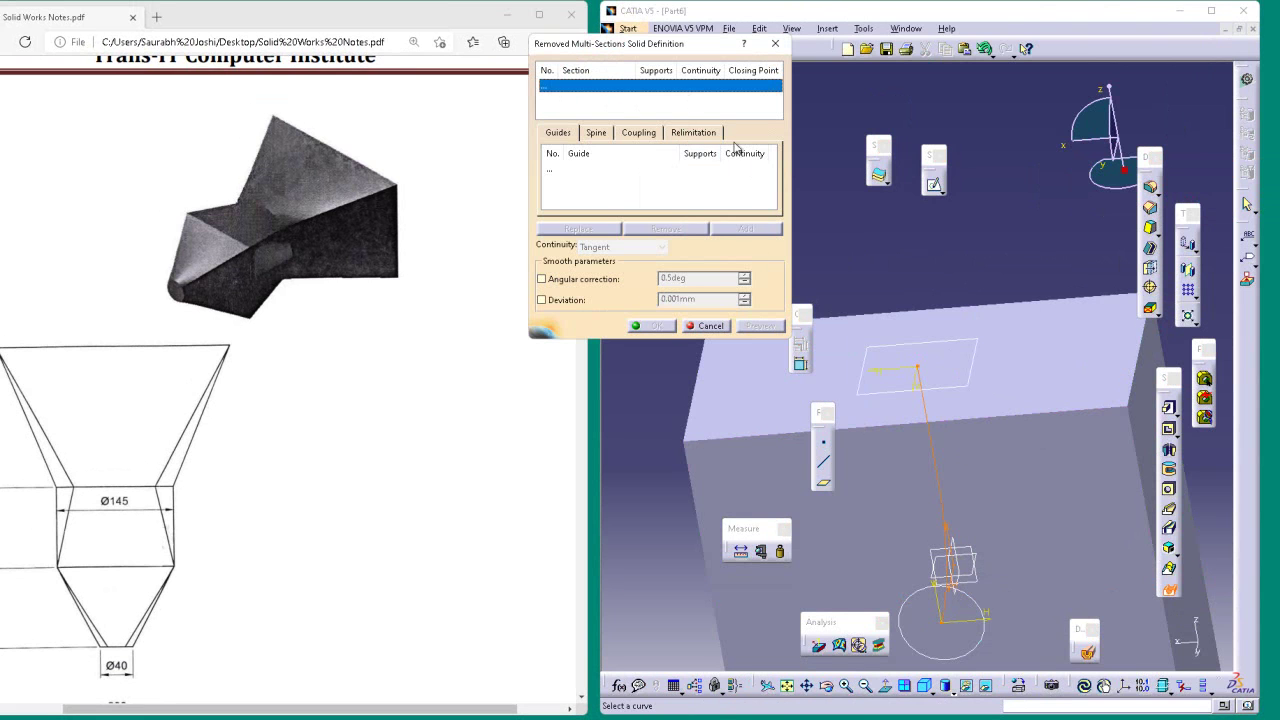
{"action": "left_click", "coordinate": [714, 328]}
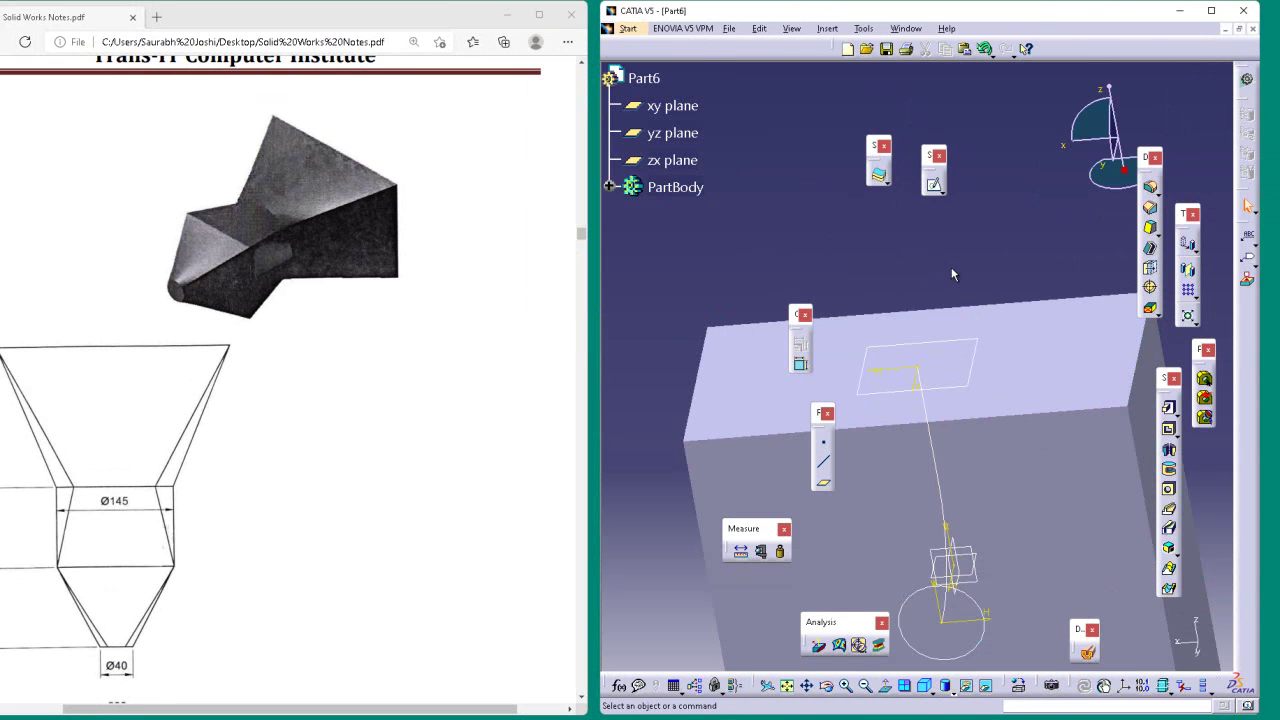
- Start a Removed Multi-Sections Solid with the front-face circle and the top-face rectangle as sections
{"action": "left_click", "coordinate": [1168, 590]}
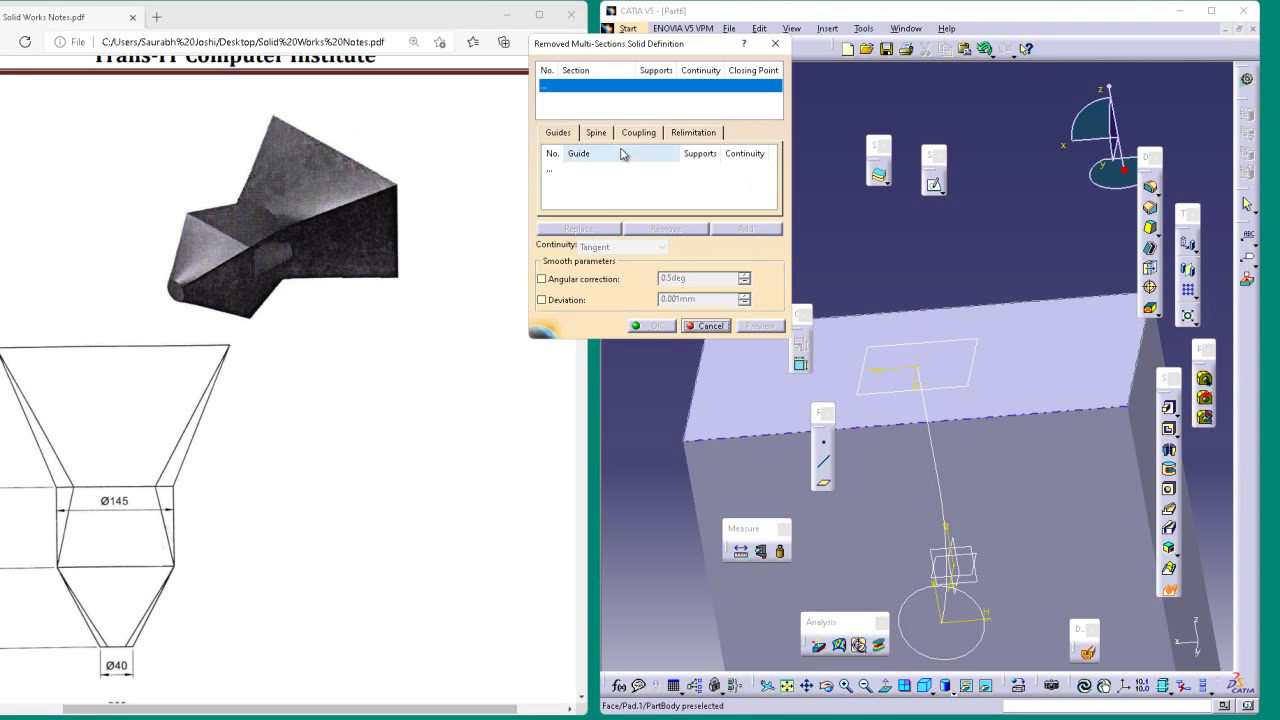
{"action": "left_click", "coordinate": [986, 616]}
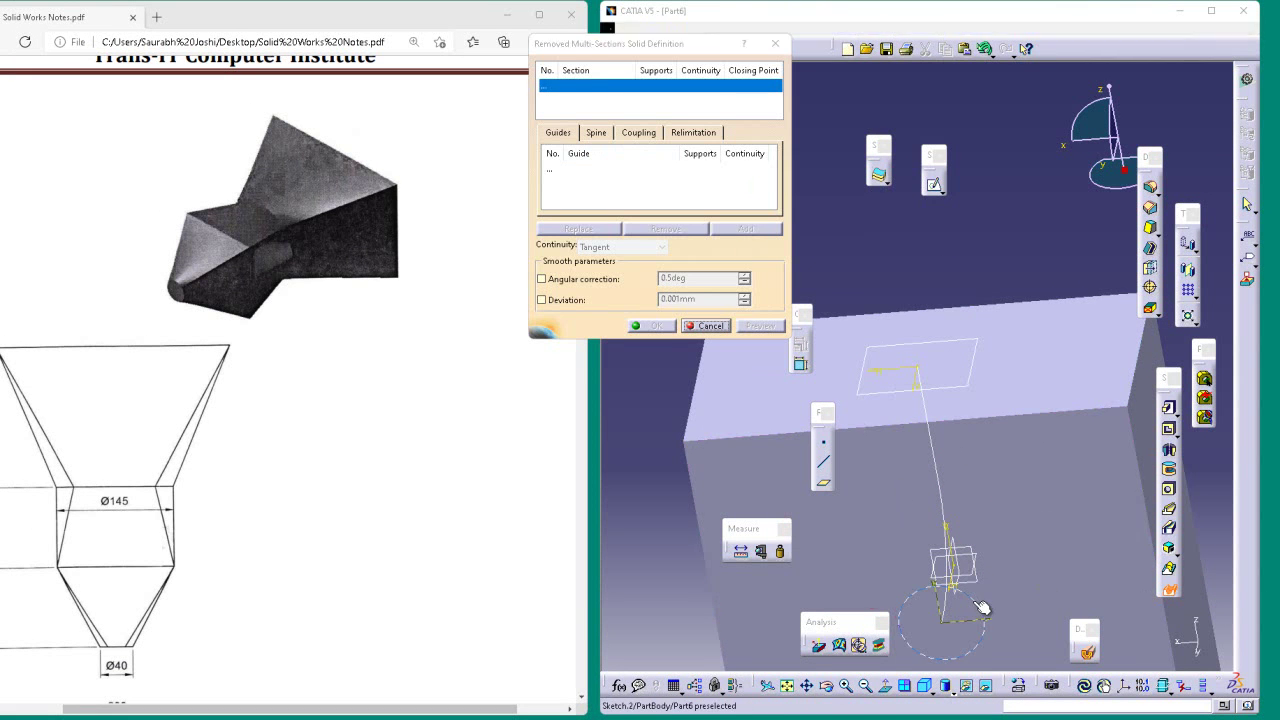
{"action": "left_click", "coordinate": [980, 355]}
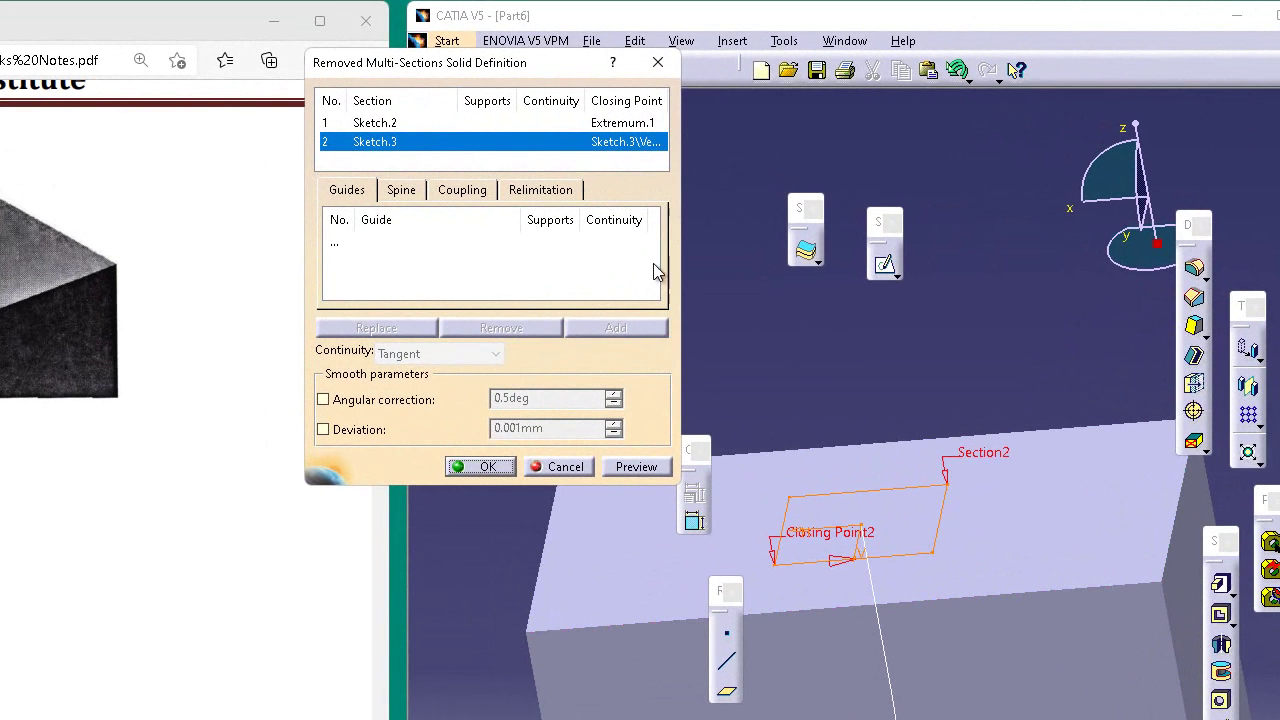
- Try to reassign the rectangle section's closing point to another corner, and remove the rectangle from the sections
{"action": "right_click", "coordinate": [640, 142]}
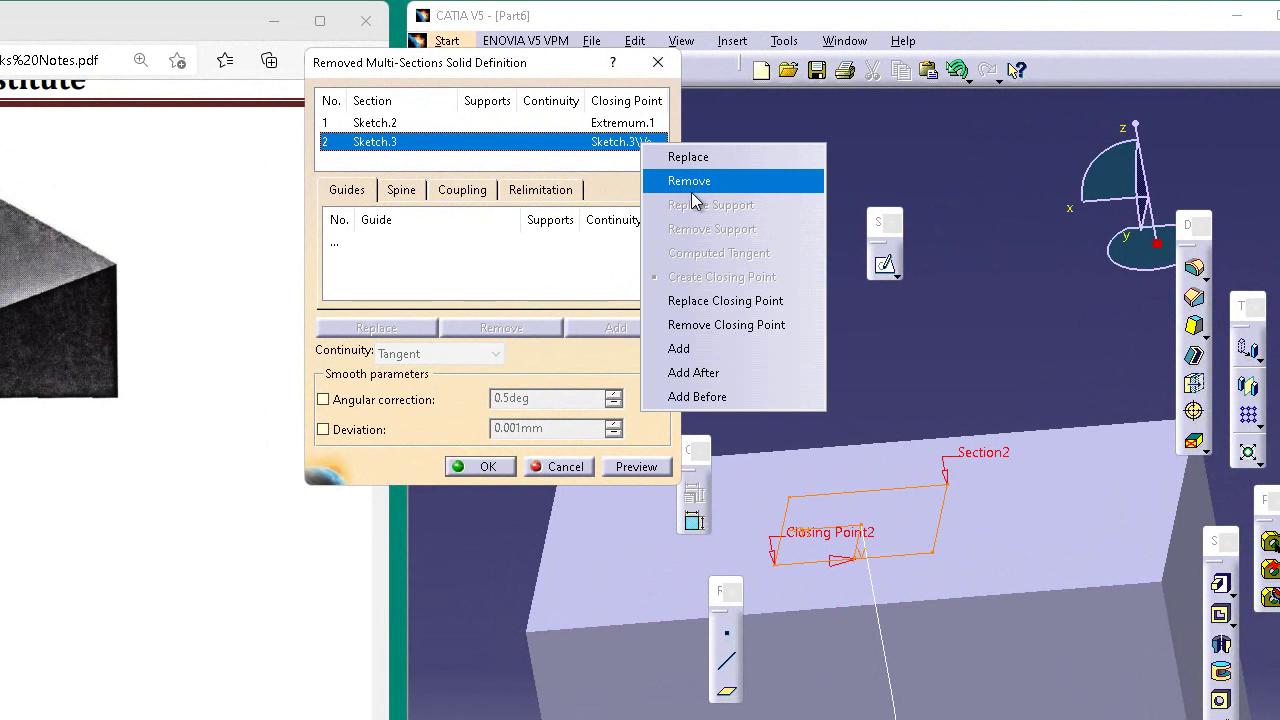
{"action": "left_click", "coordinate": [718, 325]}
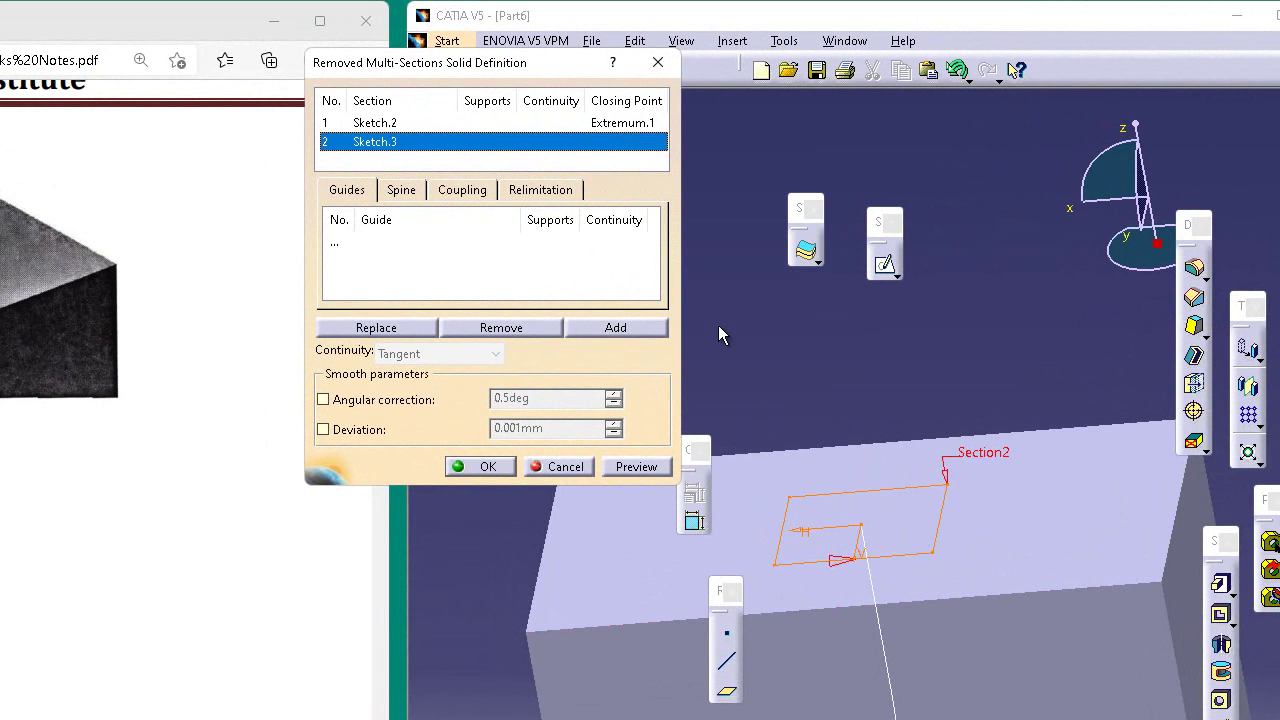
{"action": "left_click", "coordinate": [948, 485]}
{"action": "right_click", "coordinate": [614, 147]}
{"action": "left_click", "coordinate": [645, 177]}
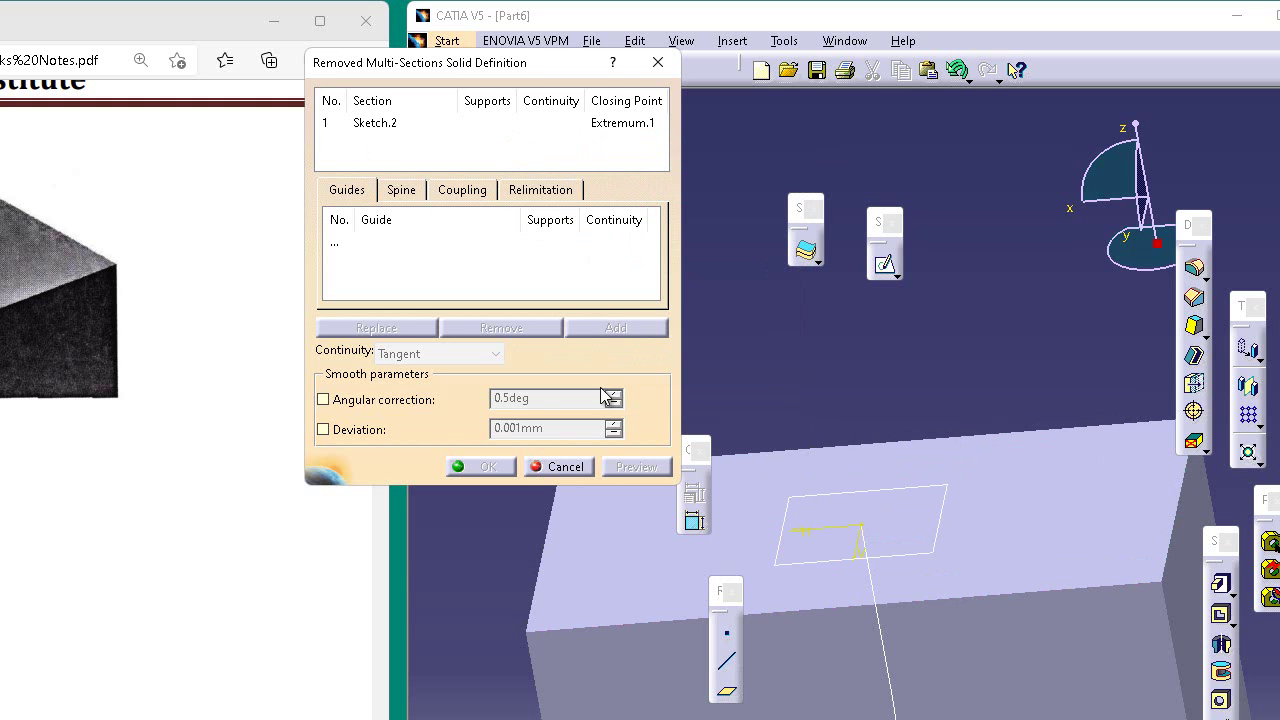
- Add the top-face rectangle again as the second section of the removed solid
{"action": "left_click", "coordinate": [370, 123]}
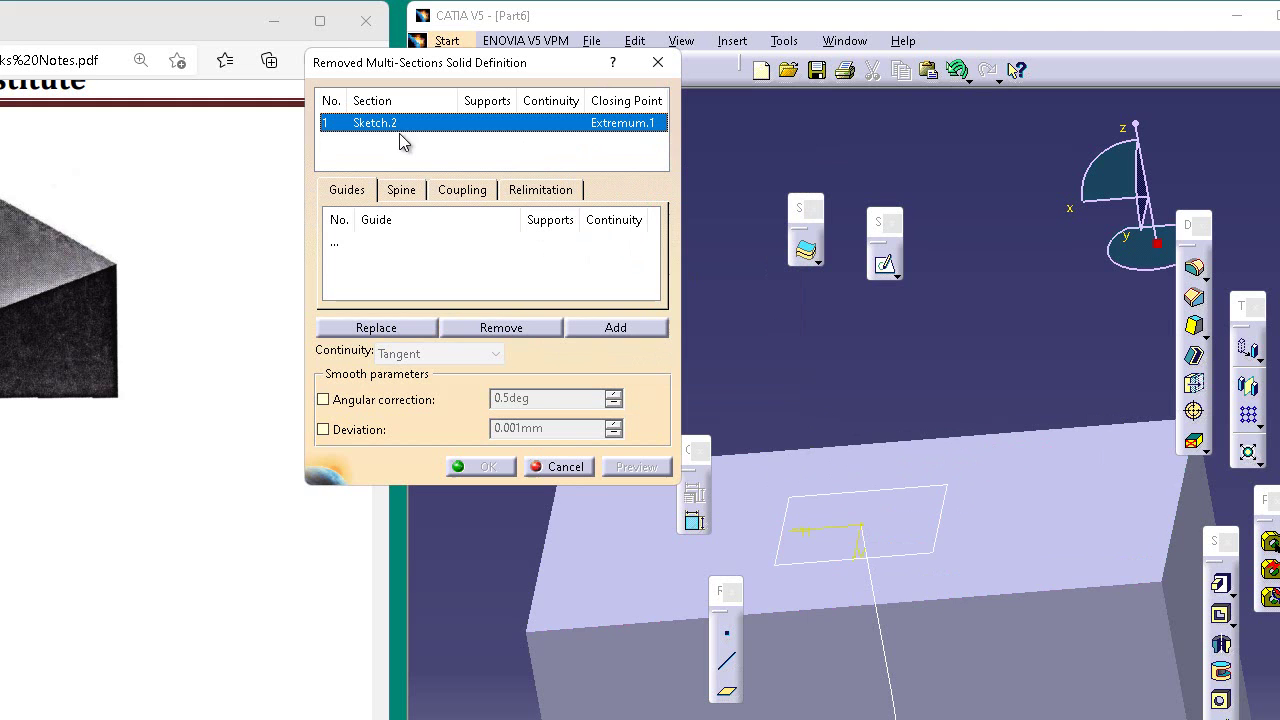
{"action": "left_click", "coordinate": [558, 141]}
{"action": "left_click", "coordinate": [626, 331]}
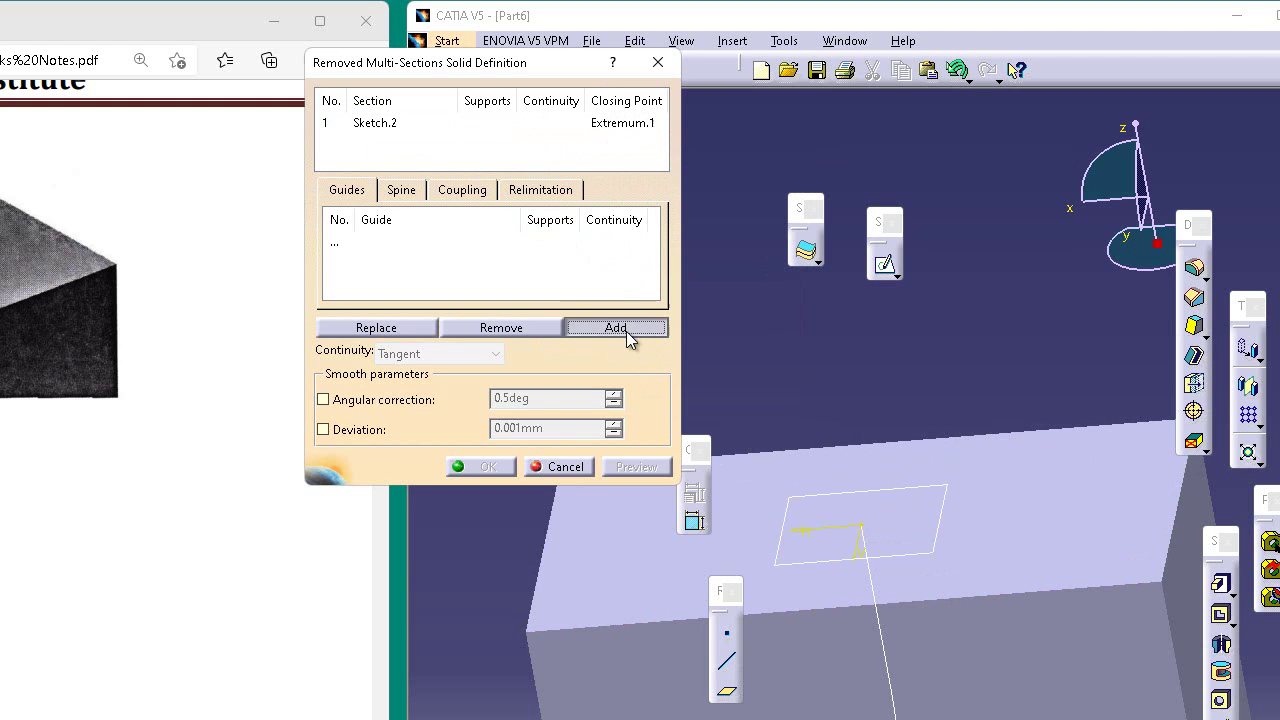
{"action": "left_click", "coordinate": [820, 496]}
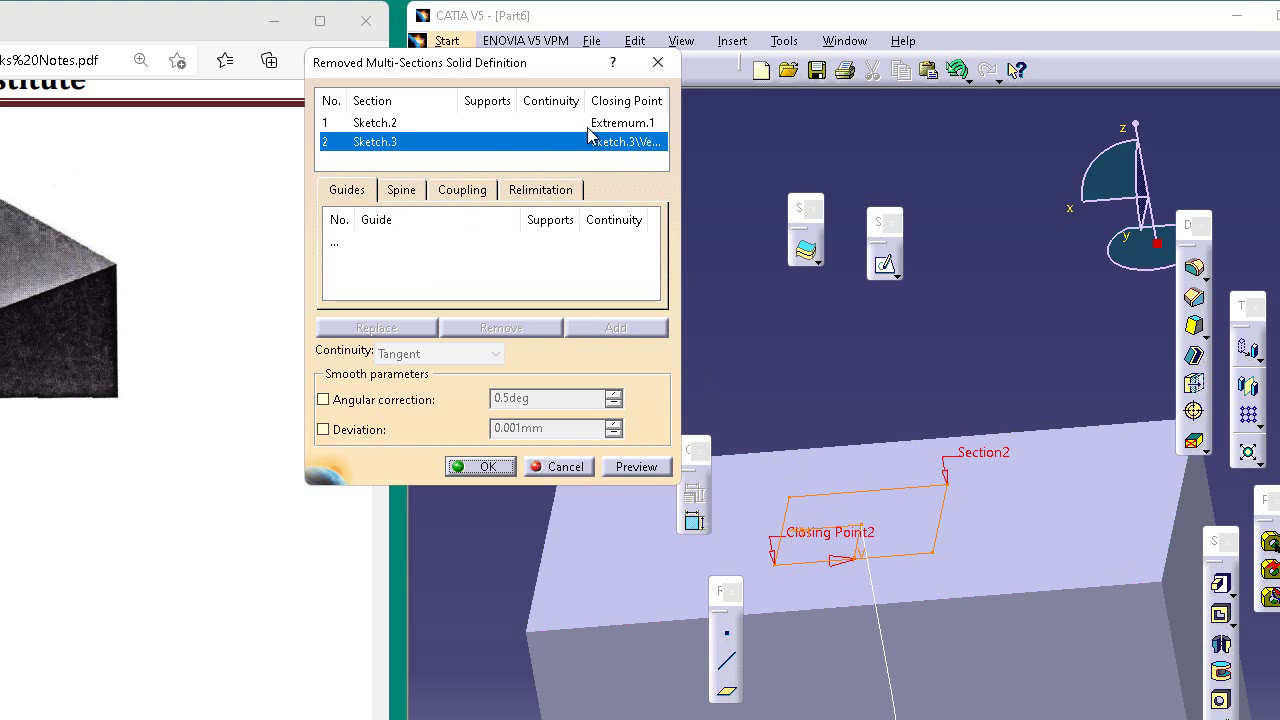
- Move the rectangle section's closing point to the rectangle's rear left corner
{"action": "right_click", "coordinate": [619, 146]}
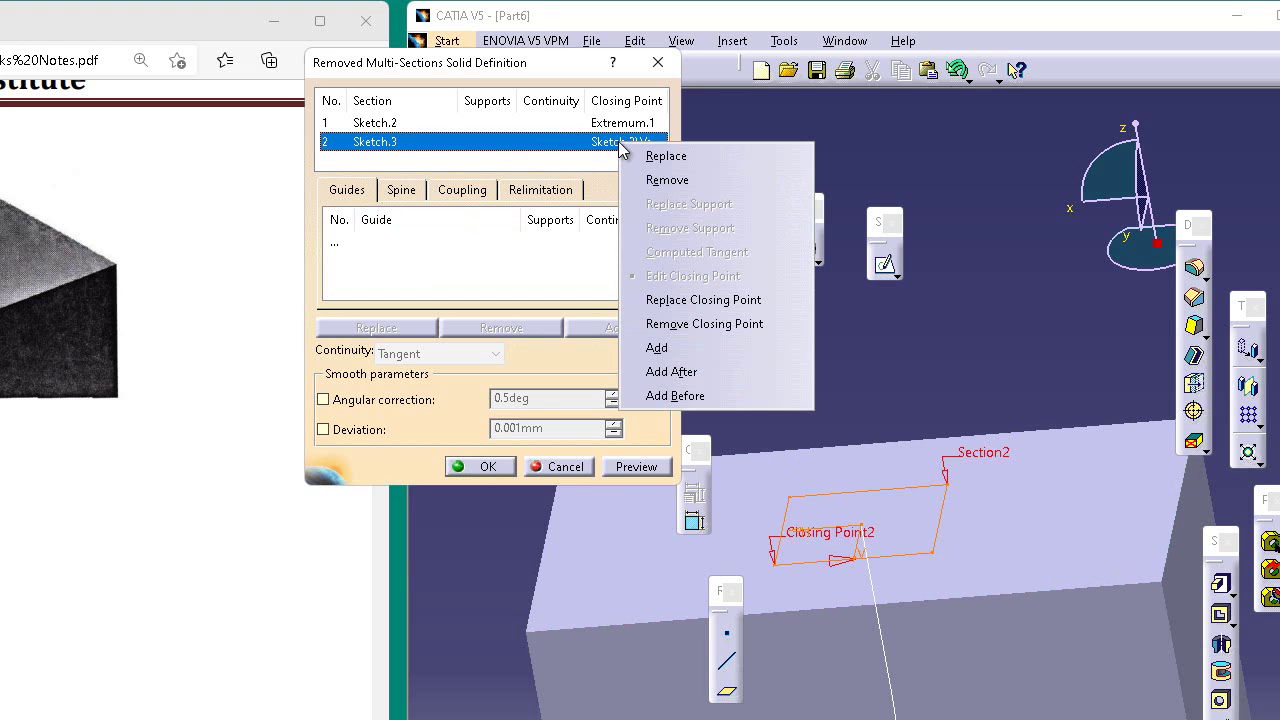
{"action": "left_click", "coordinate": [716, 324]}
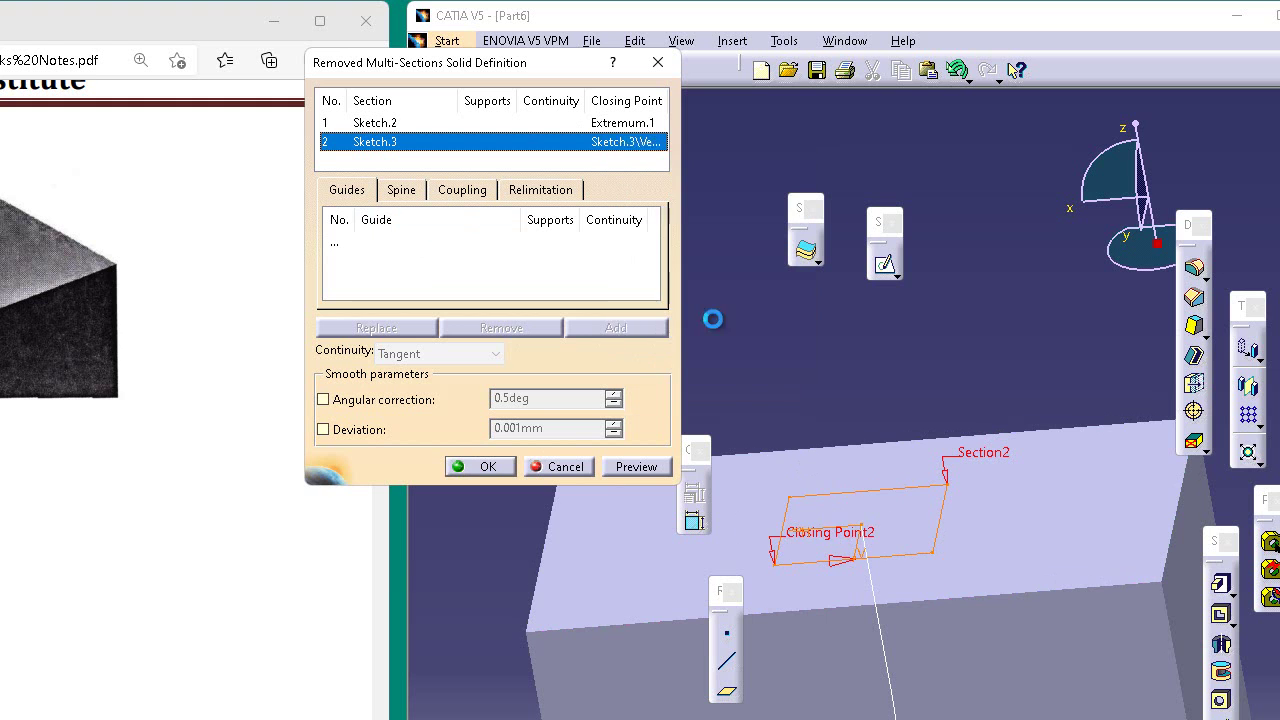
{"action": "left_click", "coordinate": [791, 499]}
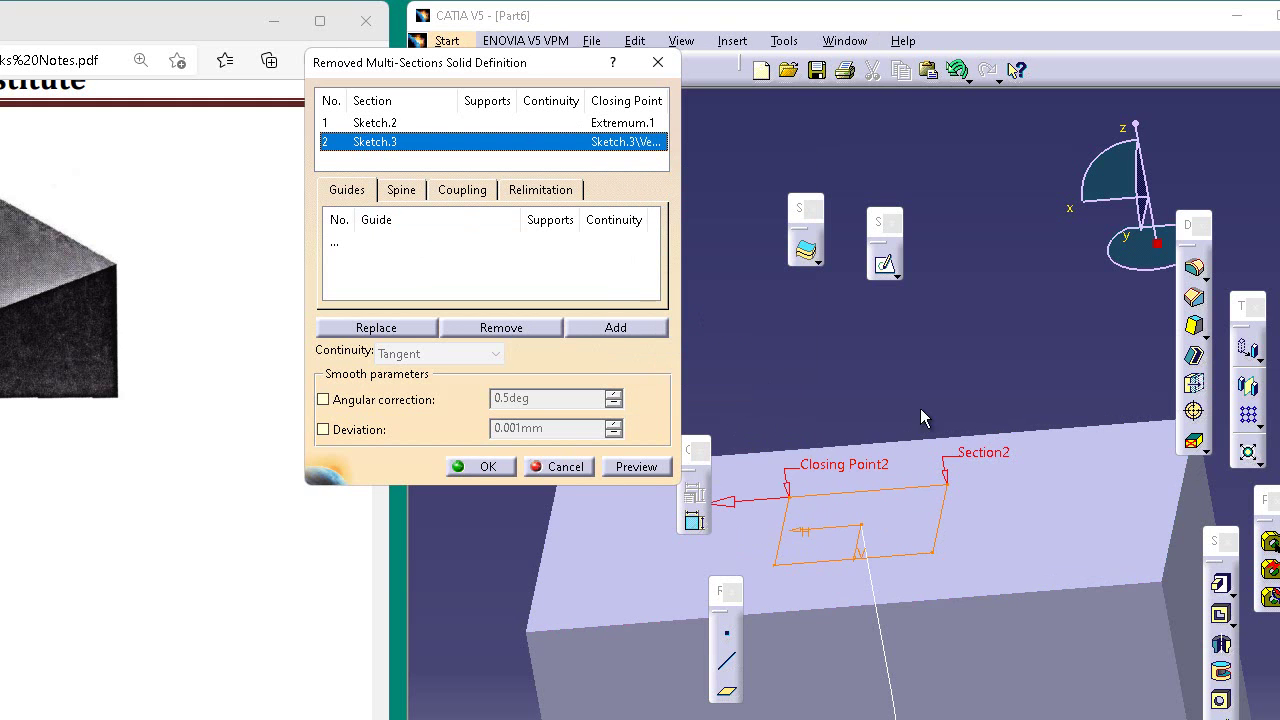
- Preview the removed multi-sections solid between the circle and rectangle, inspect it, and try to create it
{"action": "left_click", "coordinate": [636, 467]}
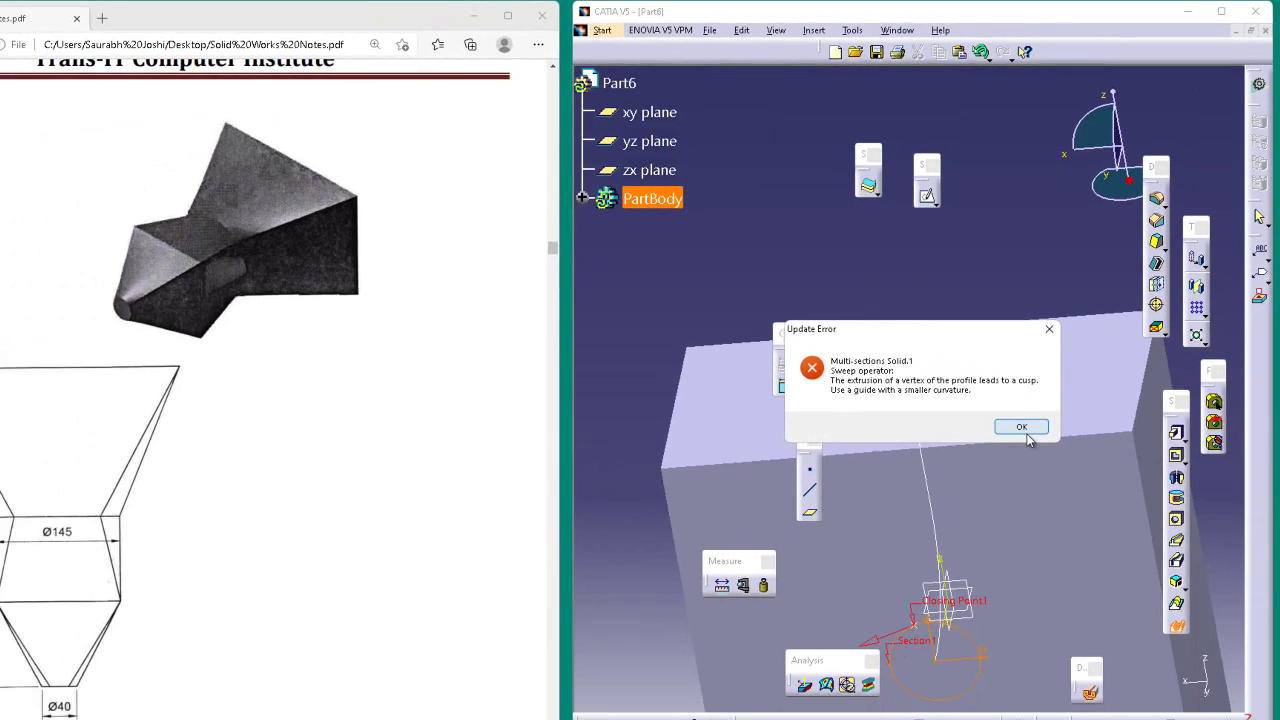
{"action": "left_click", "coordinate": [1014, 577]}
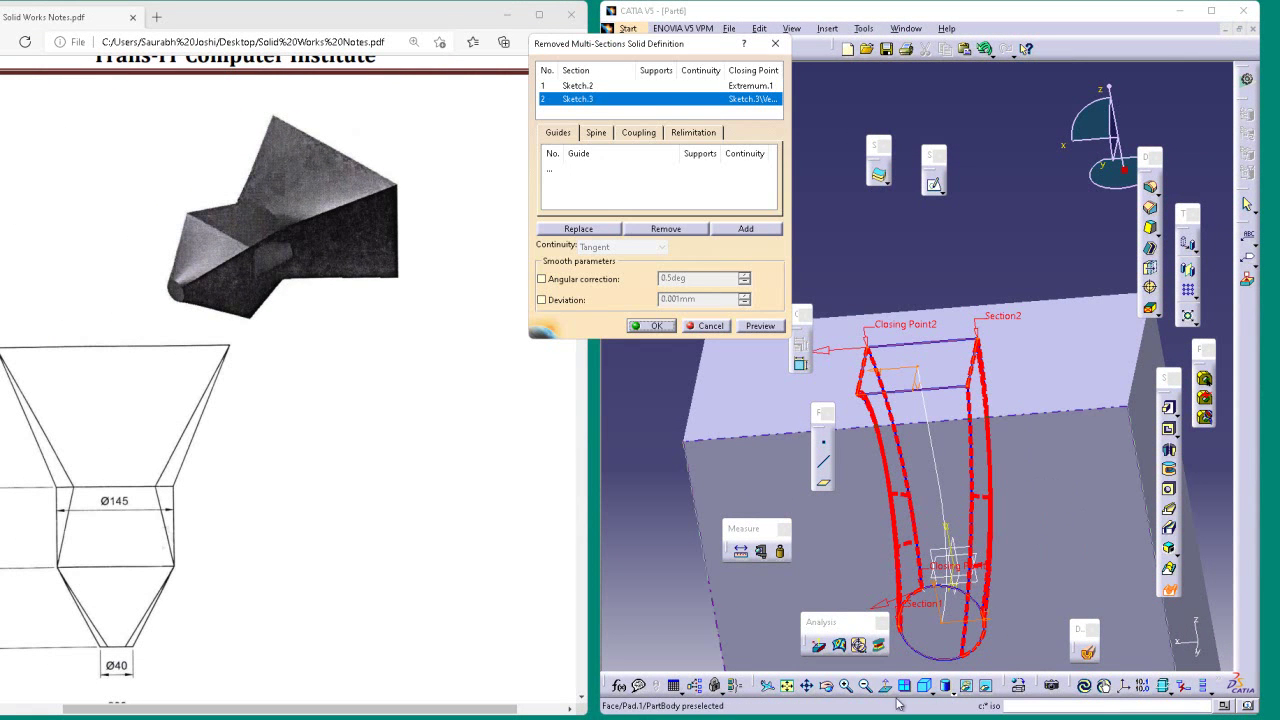
{"action": "left_click", "coordinate": [827, 685]}
{"action": "left_click_drag", "start_coordinate": [940, 470], "coordinate": [738, 379]}
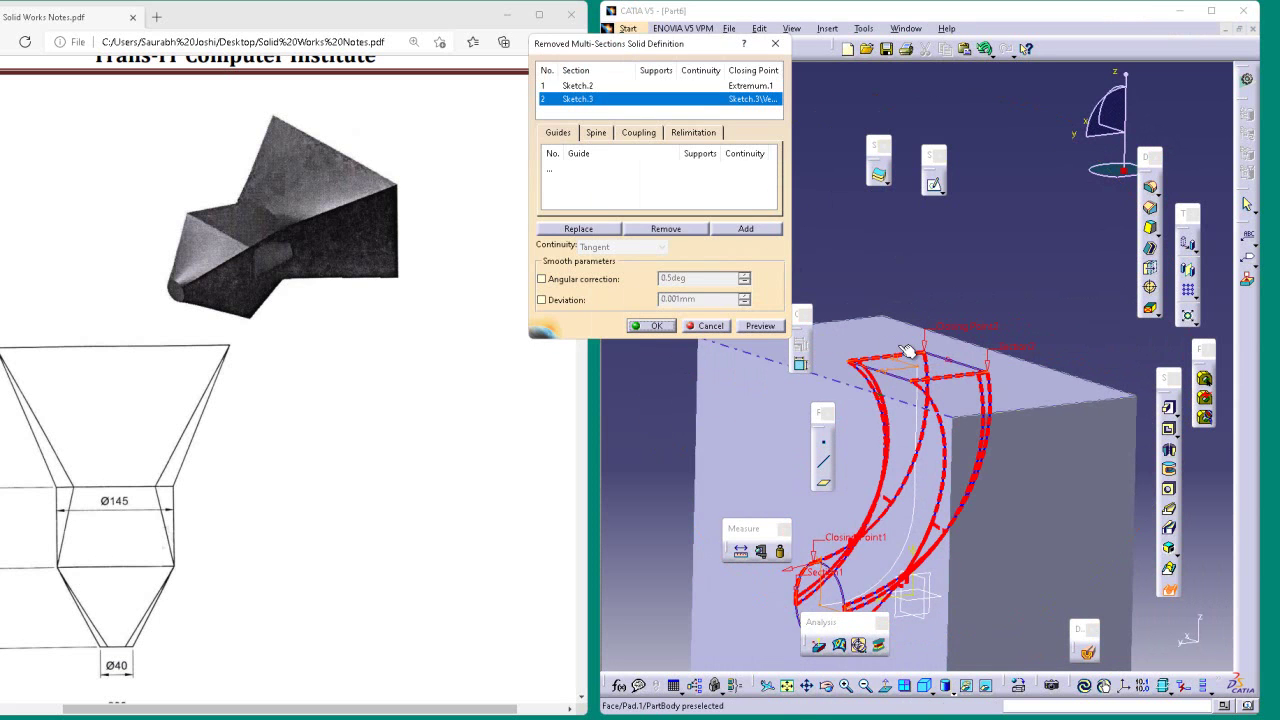
{"action": "left_click", "coordinate": [651, 326]}
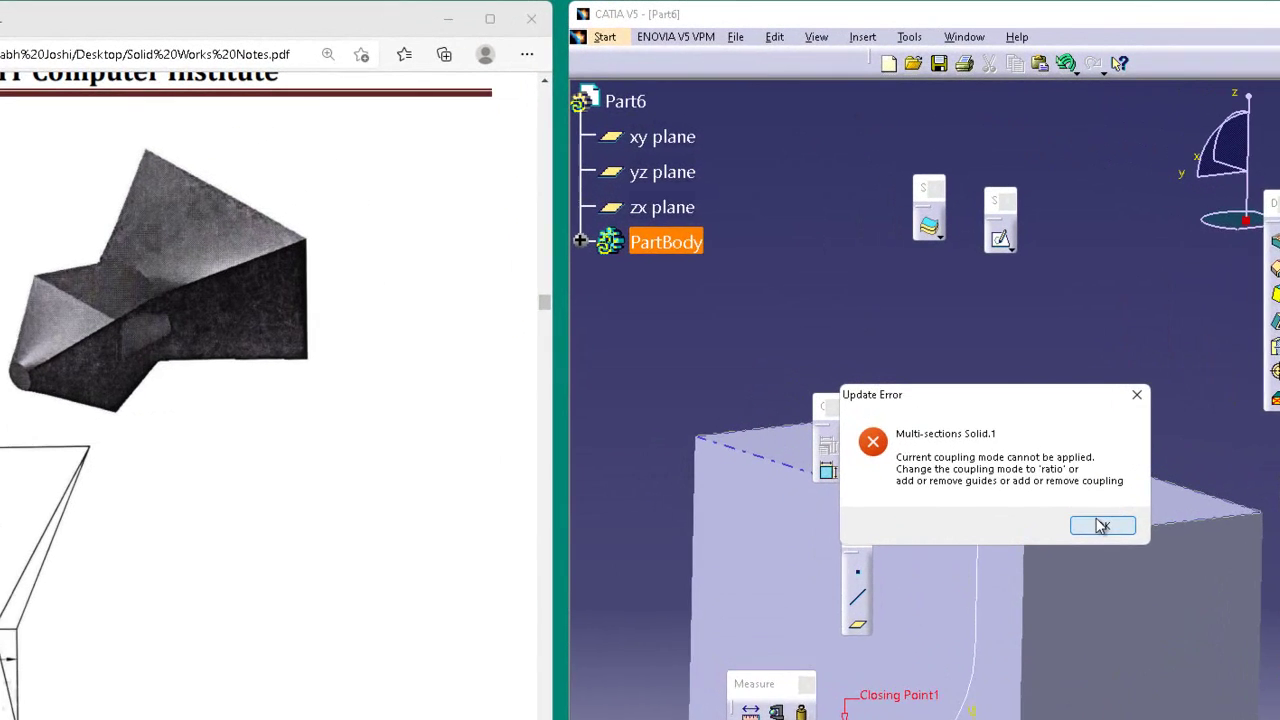
- Set the removed solid's section coupling to Ratio, preview it, and create the cut
{"action": "left_click", "coordinate": [1102, 525]}
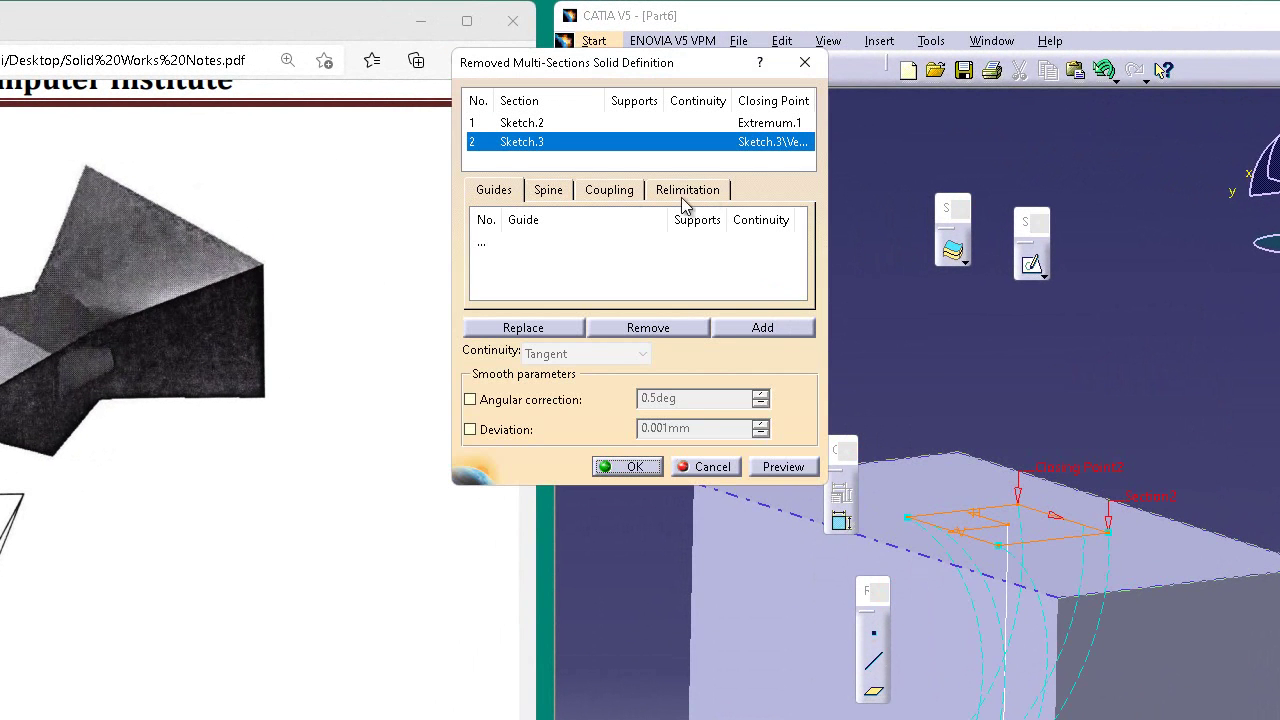
{"action": "left_click", "coordinate": [626, 192]}
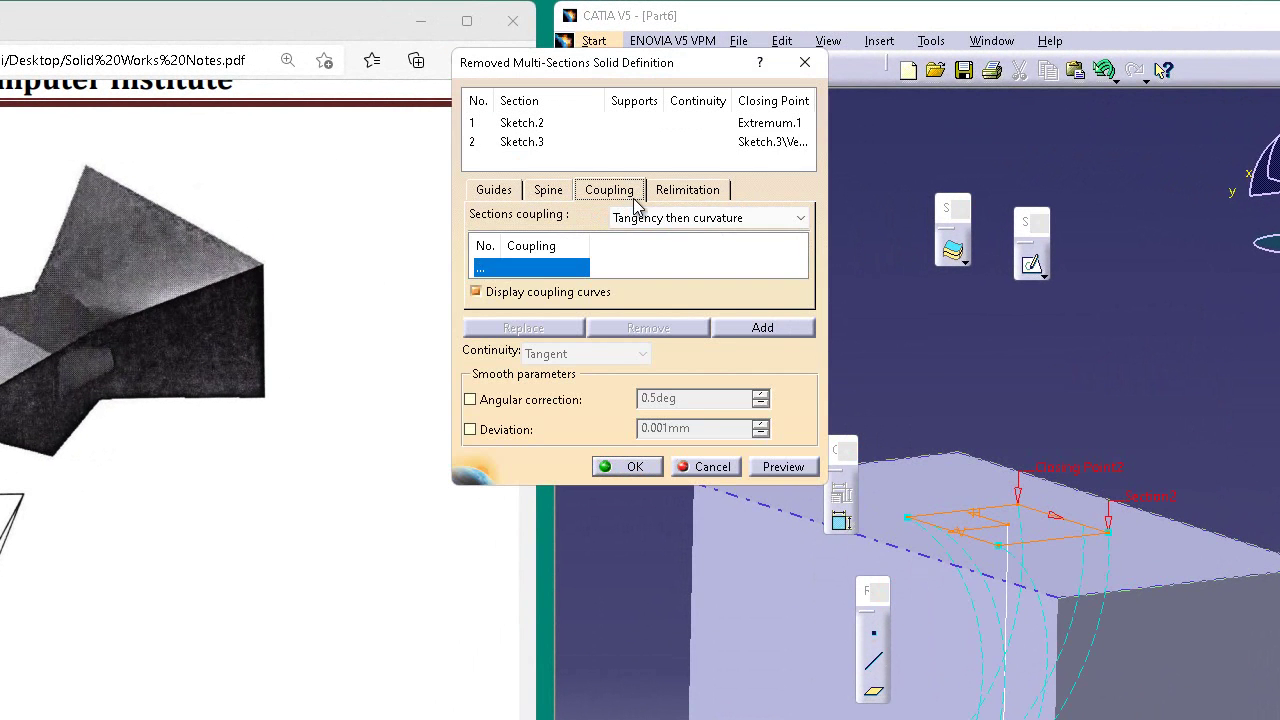
{"action": "left_click", "coordinate": [708, 218]}
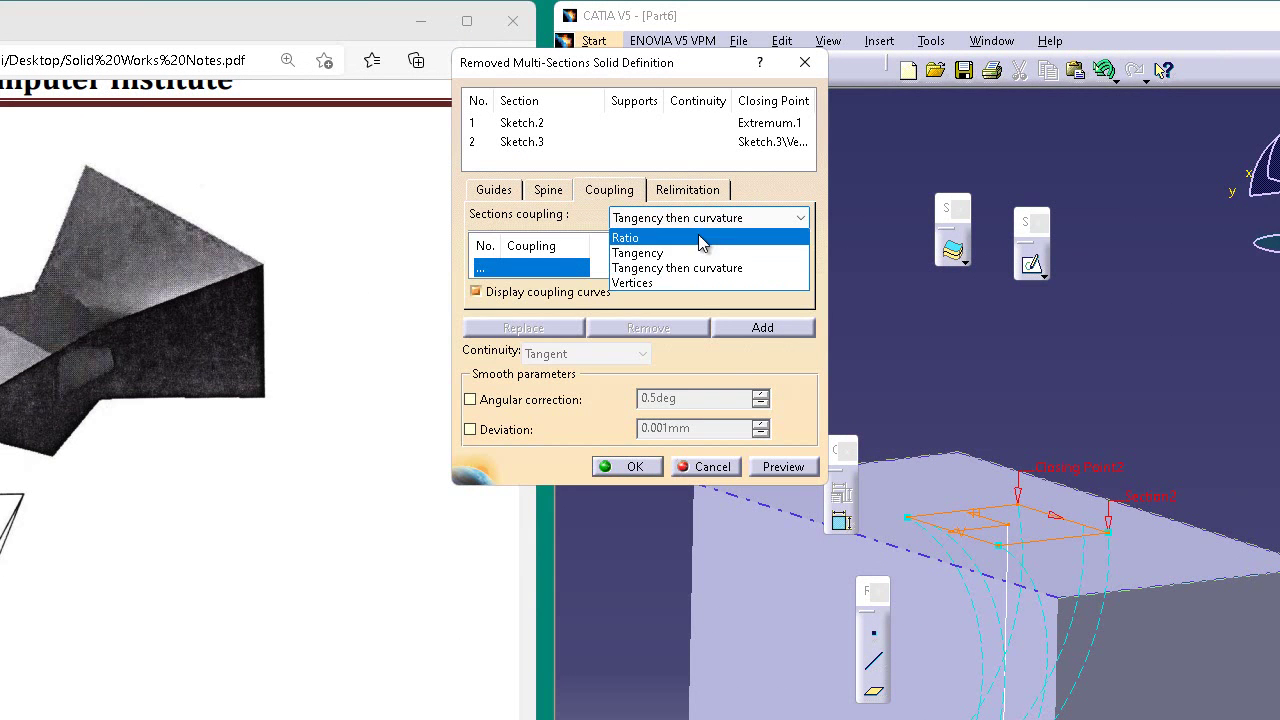
{"action": "left_click", "coordinate": [697, 236]}
{"action": "left_click", "coordinate": [782, 468]}
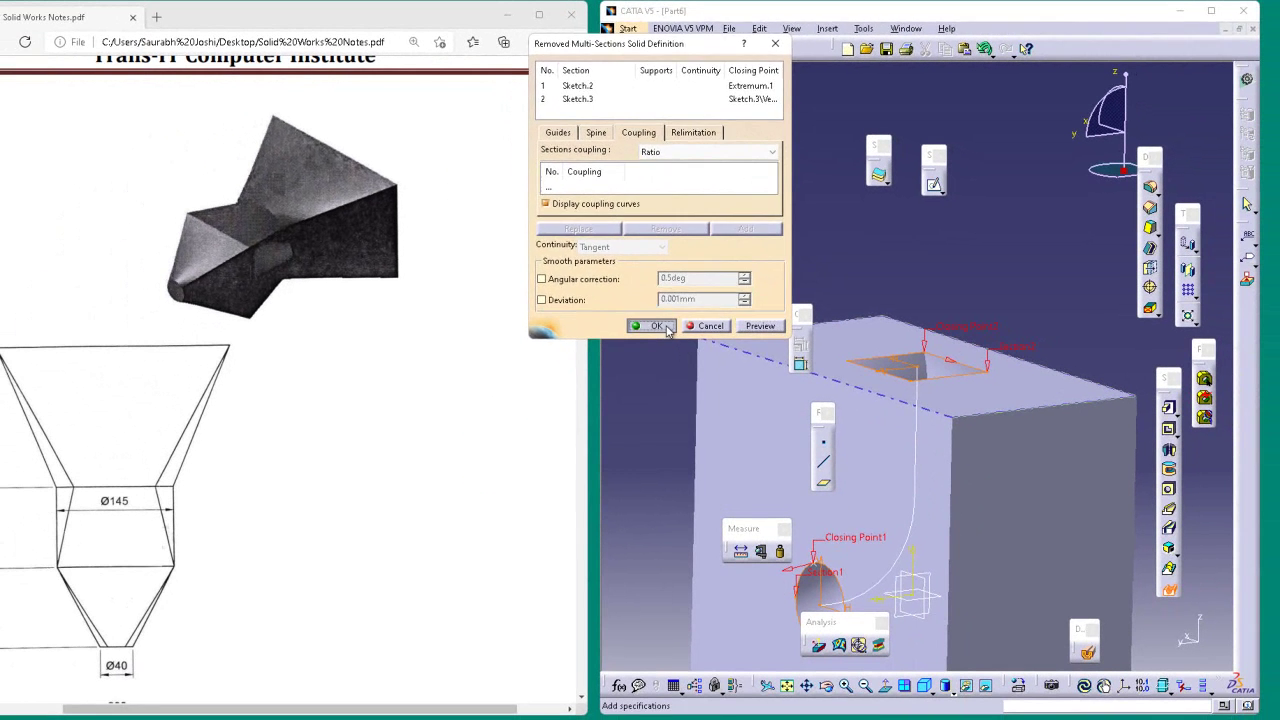
{"action": "left_click", "coordinate": [647, 387]}
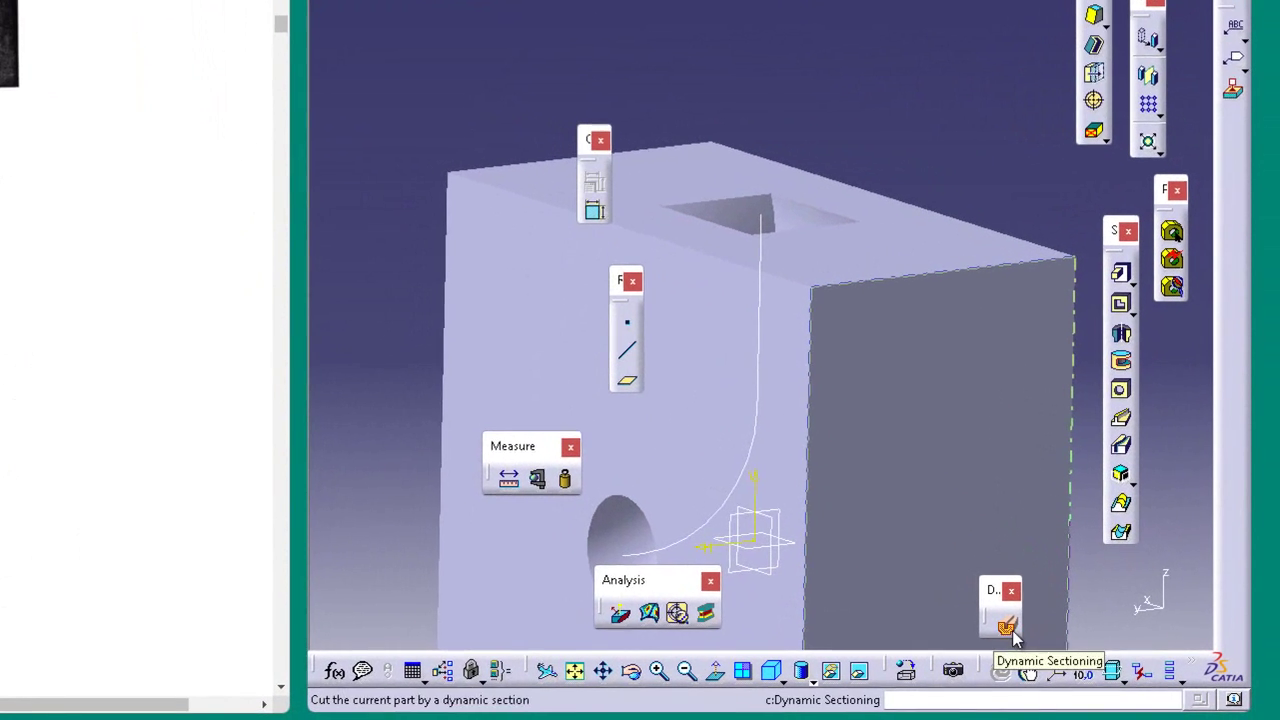
- Section the block dynamically with a vertical plane through the cut and examine the passage's interior shape
{"action": "left_click", "coordinate": [1059, 645]}
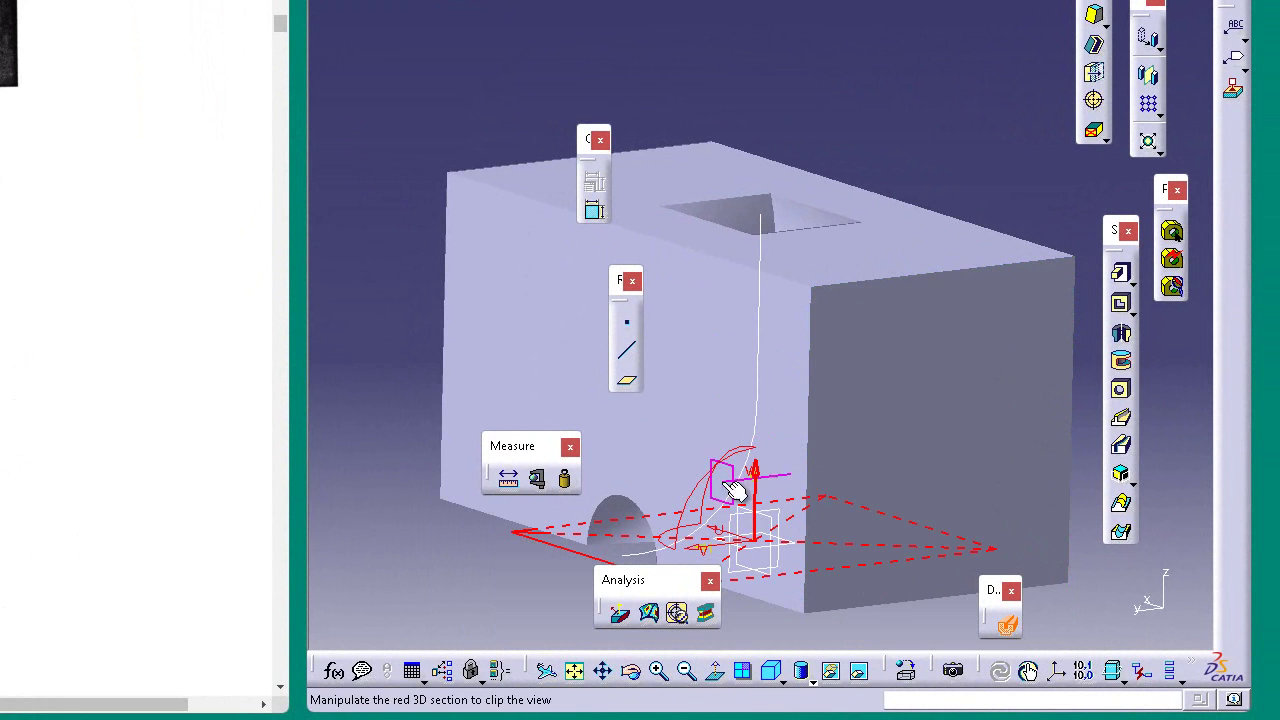
{"action": "left_click", "coordinate": [778, 518]}
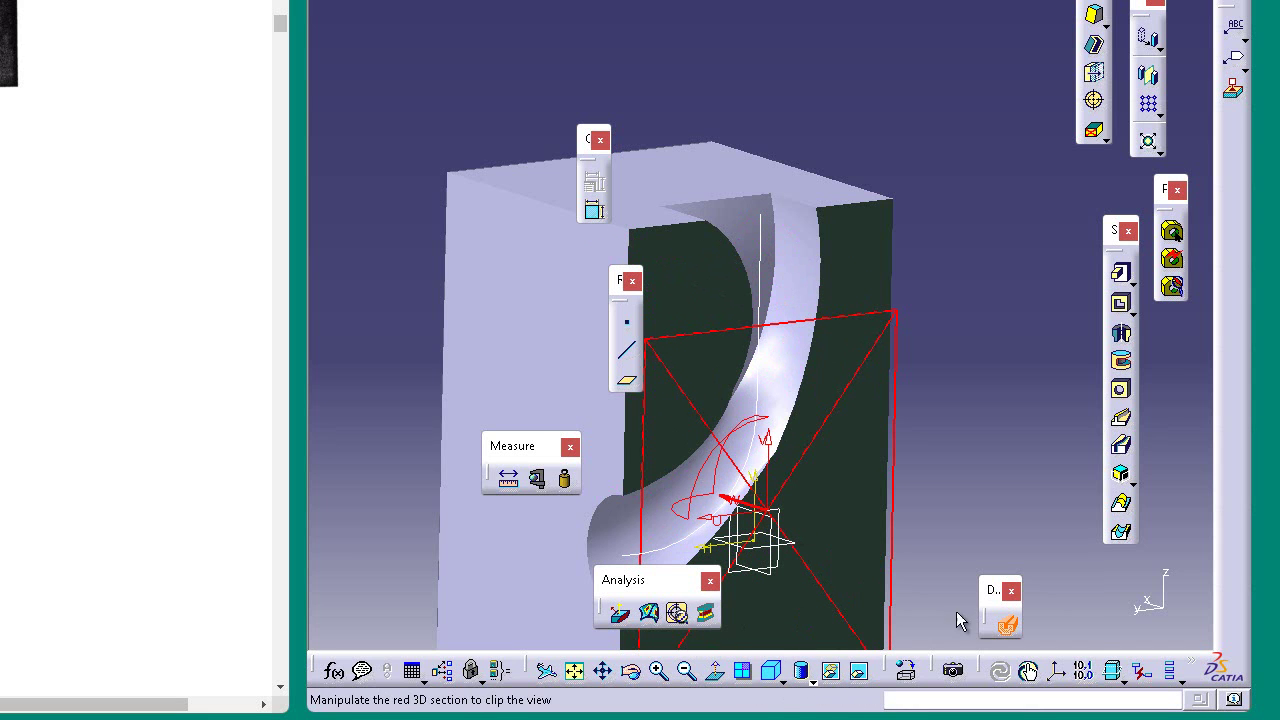
{"action": "left_click", "coordinate": [1006, 624]}
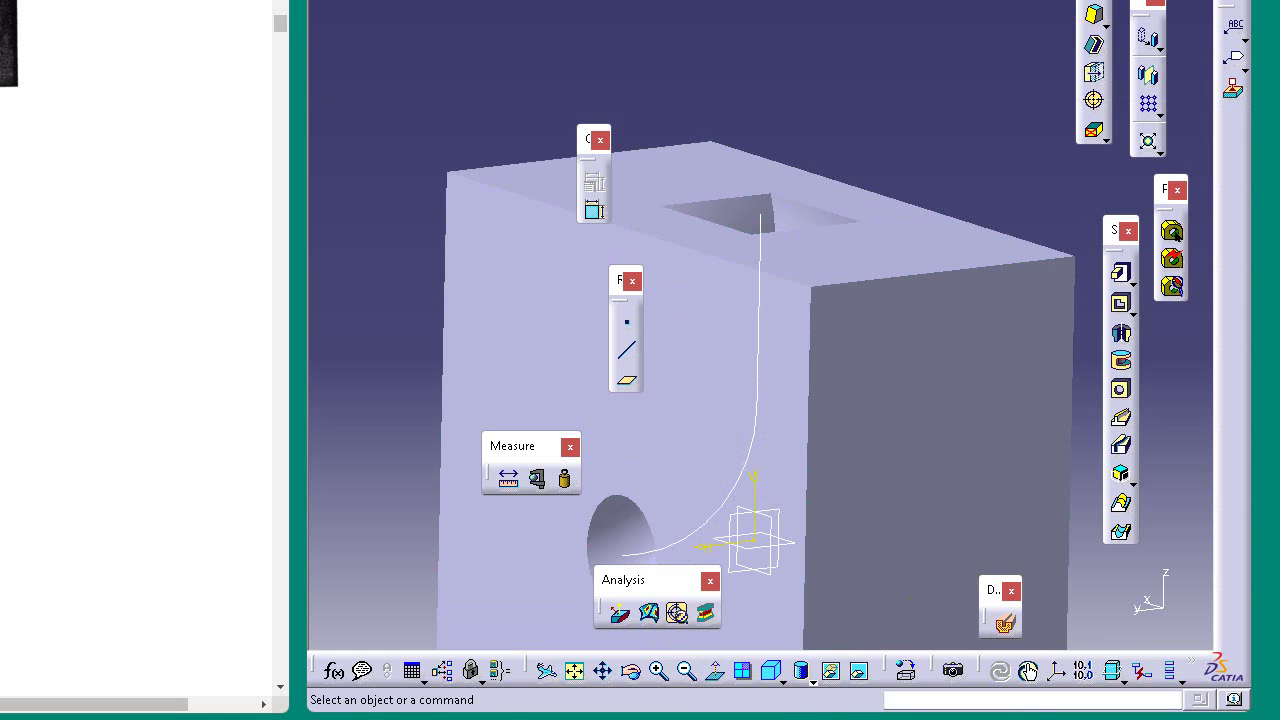
- Edit the removed multi-sections solid to use the rounded L-shaped path as its spine, then preview and apply the change
{"action": "key", "text": "F3"}
{"action": "left_click", "coordinate": [467, 150]}
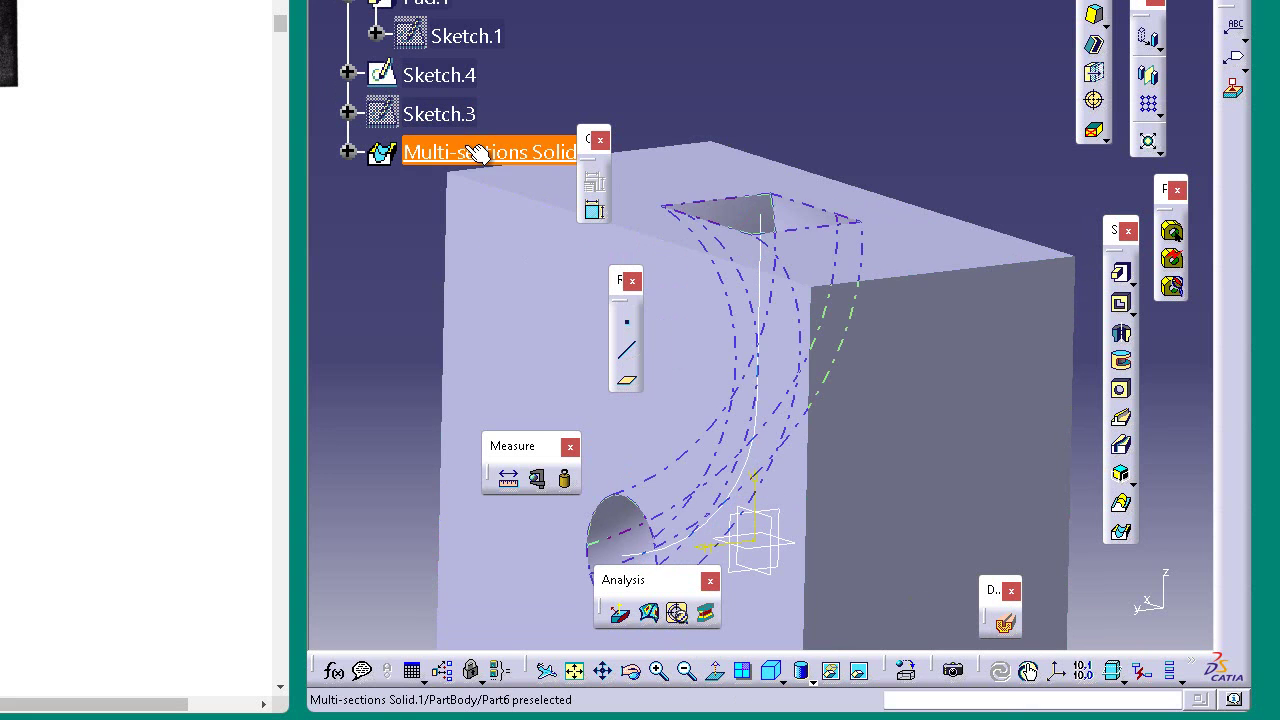
{"action": "right_click", "coordinate": [467, 151]}
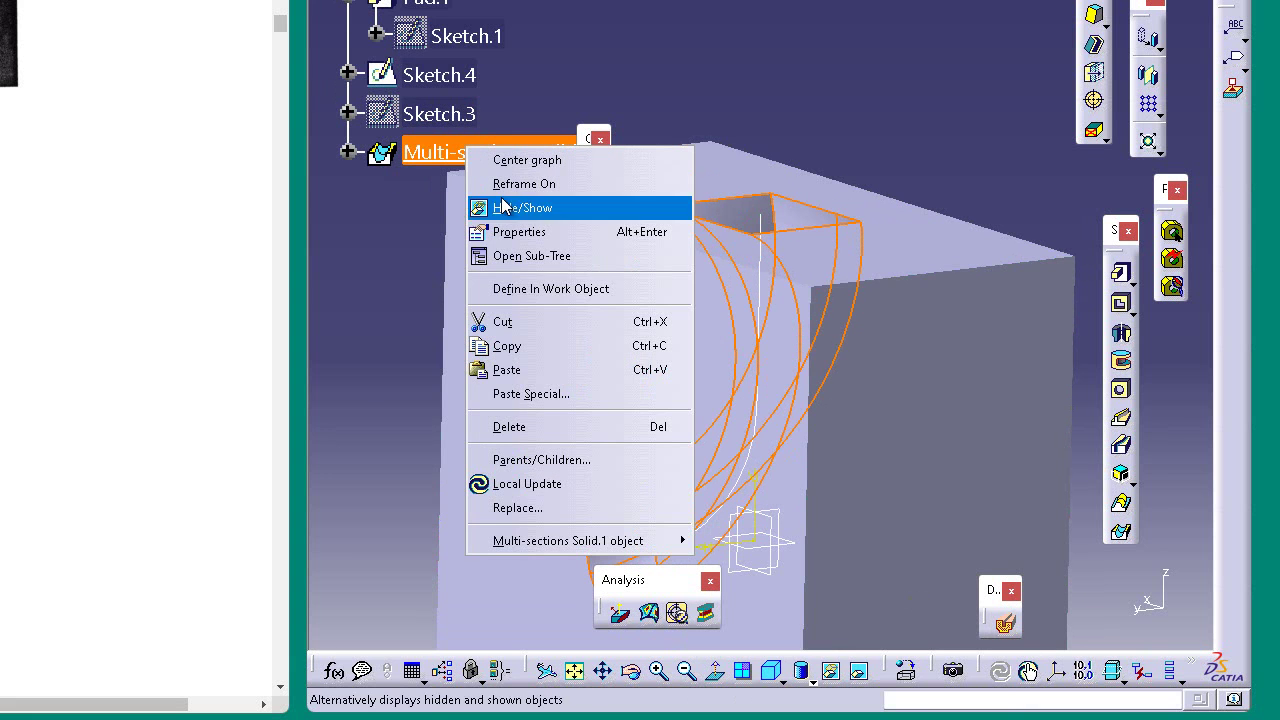
{"action": "mouse_move", "coordinate": [570, 545]}
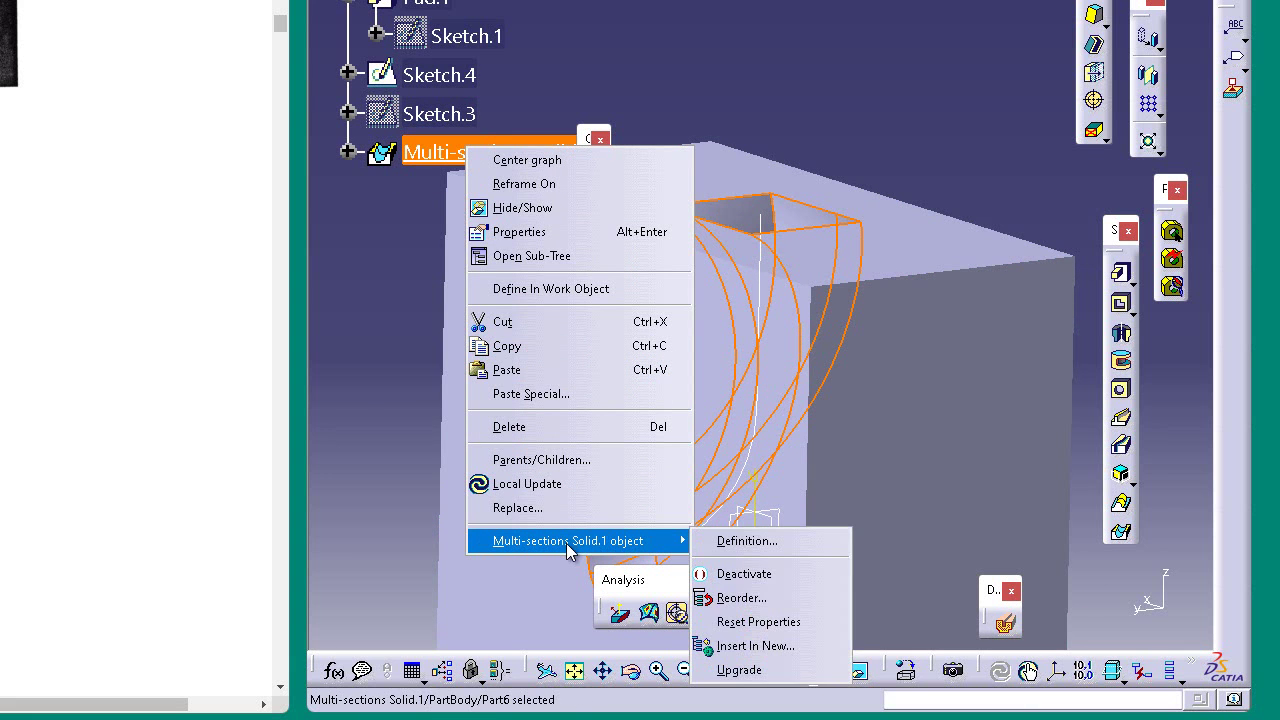
{"action": "left_click", "coordinate": [752, 541]}
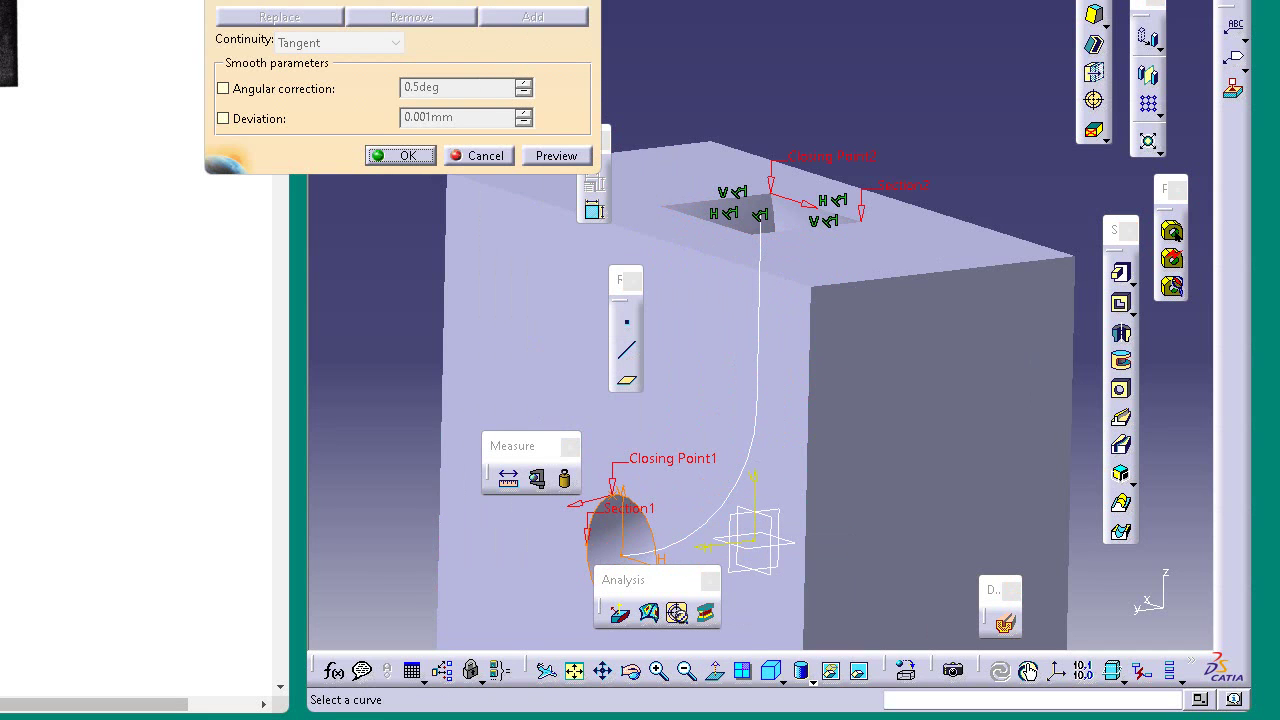
{"action": "left_click", "coordinate": [757, 290]}
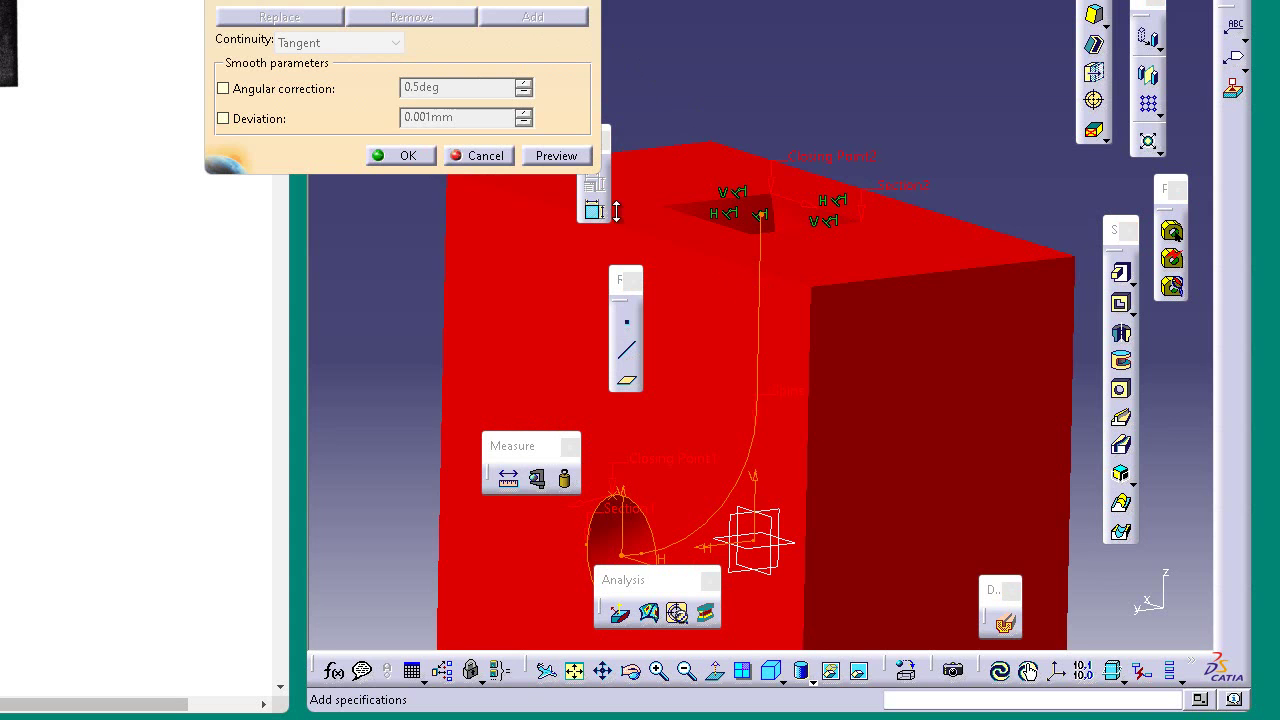
{"action": "left_click", "coordinate": [549, 157]}
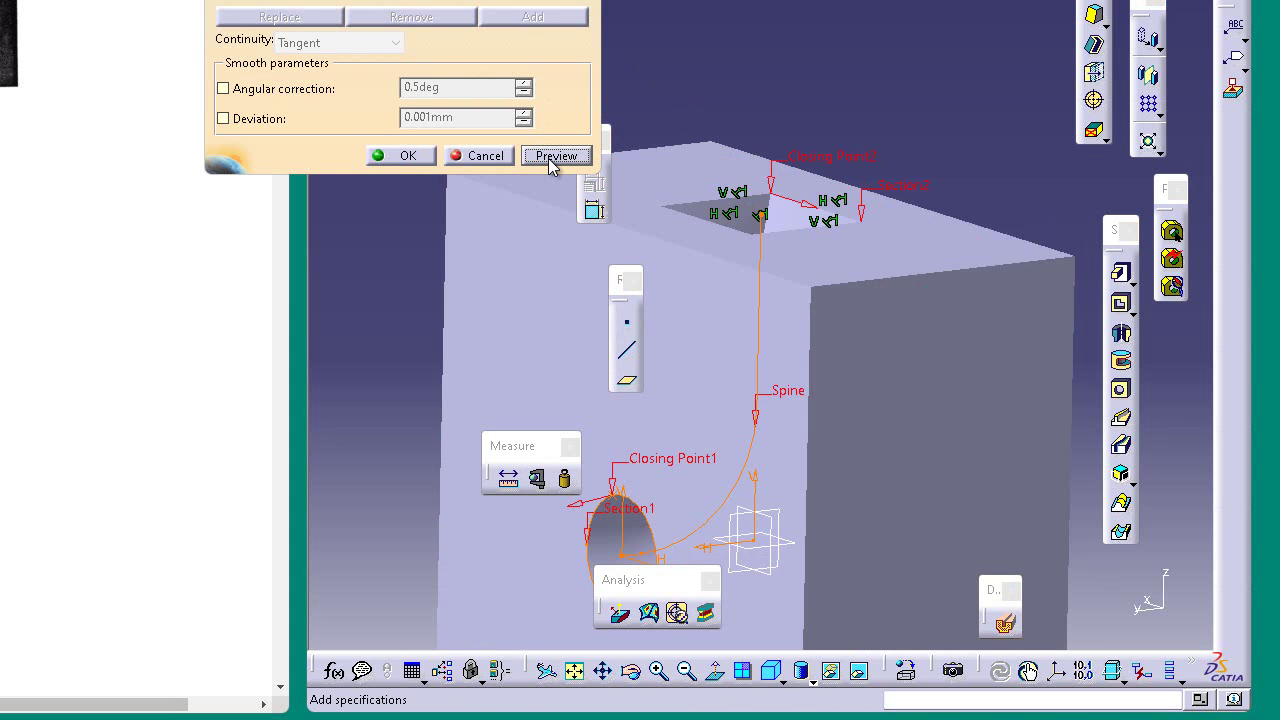
{"action": "left_click", "coordinate": [400, 158]}
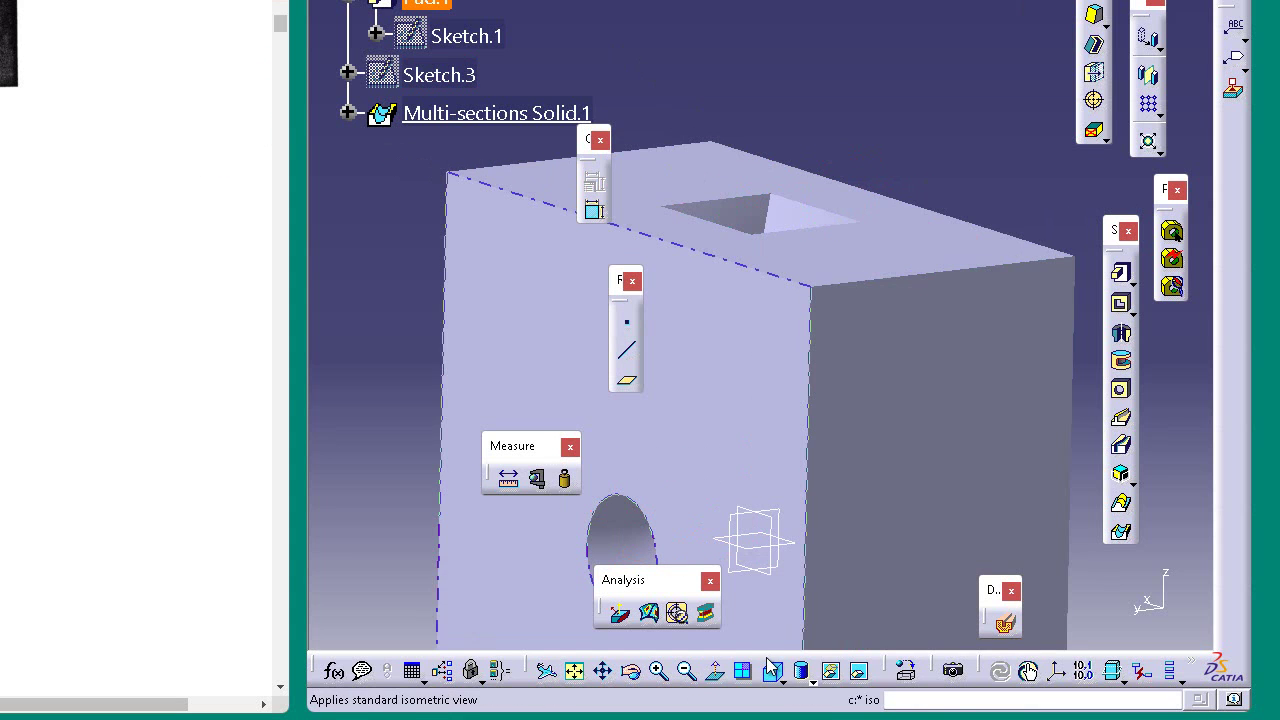
- Section the block dynamically again and examine how the passage follows the L-shaped spine
{"action": "left_click", "coordinate": [1005, 627]}
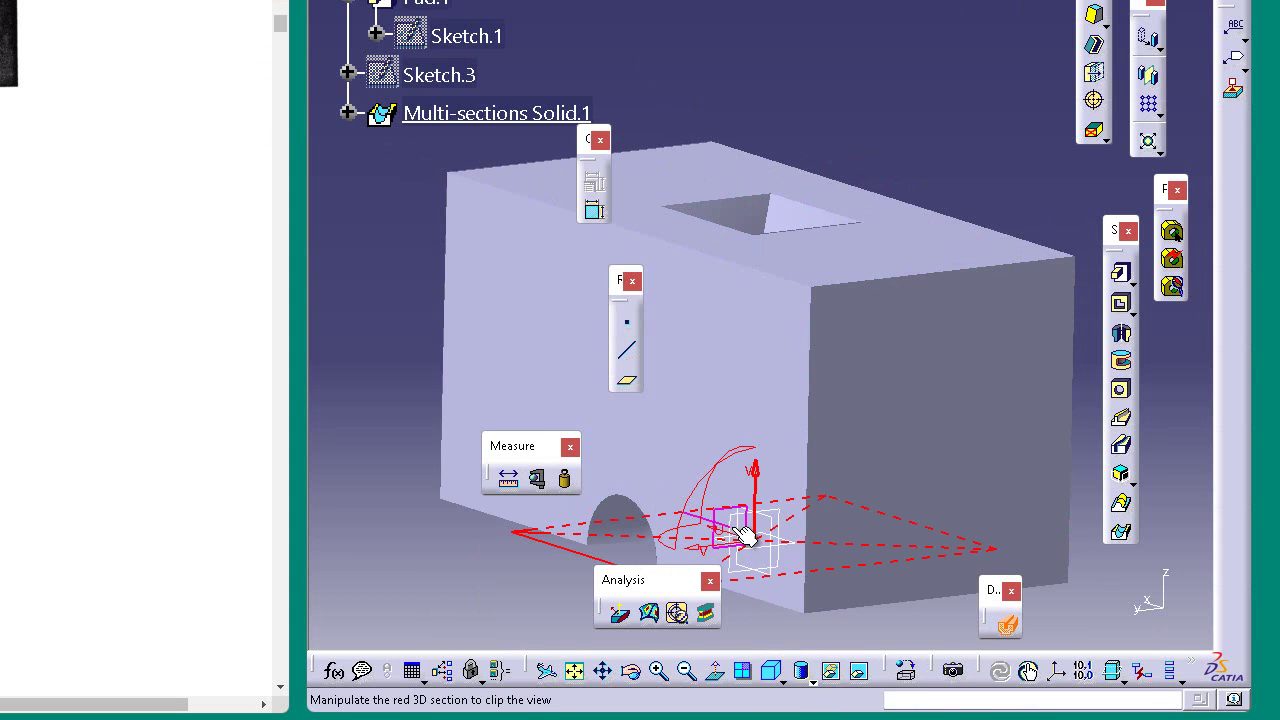
{"action": "left_click", "coordinate": [793, 530]}
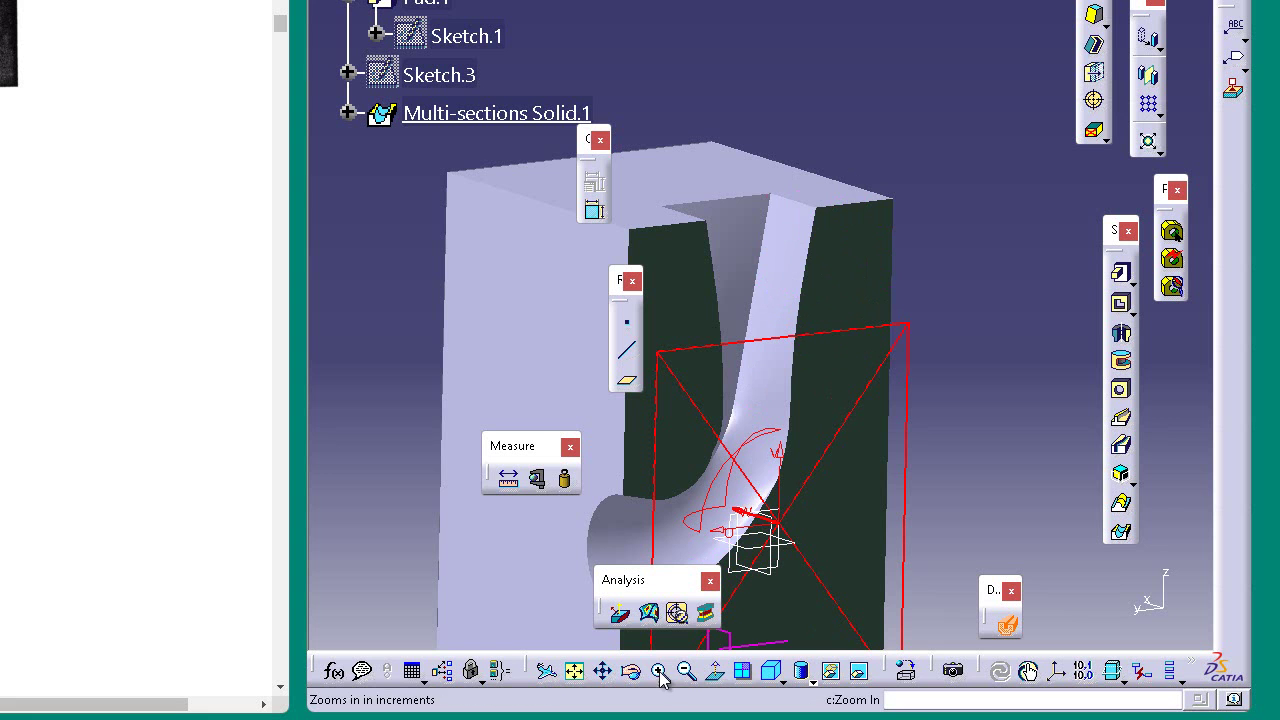
{"action": "middle_click_drag", "start_coordinate": [800, 283], "coordinate": [497, 323]}
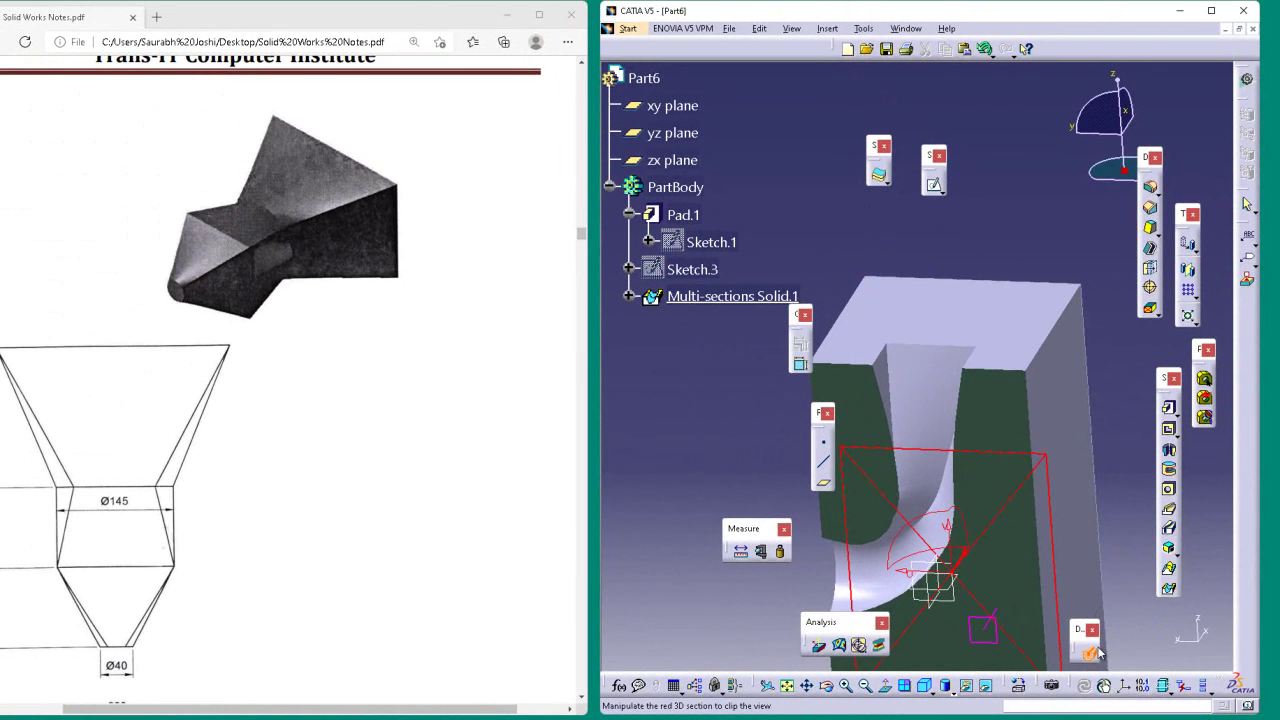
{"action": "left_click", "coordinate": [1090, 653]}
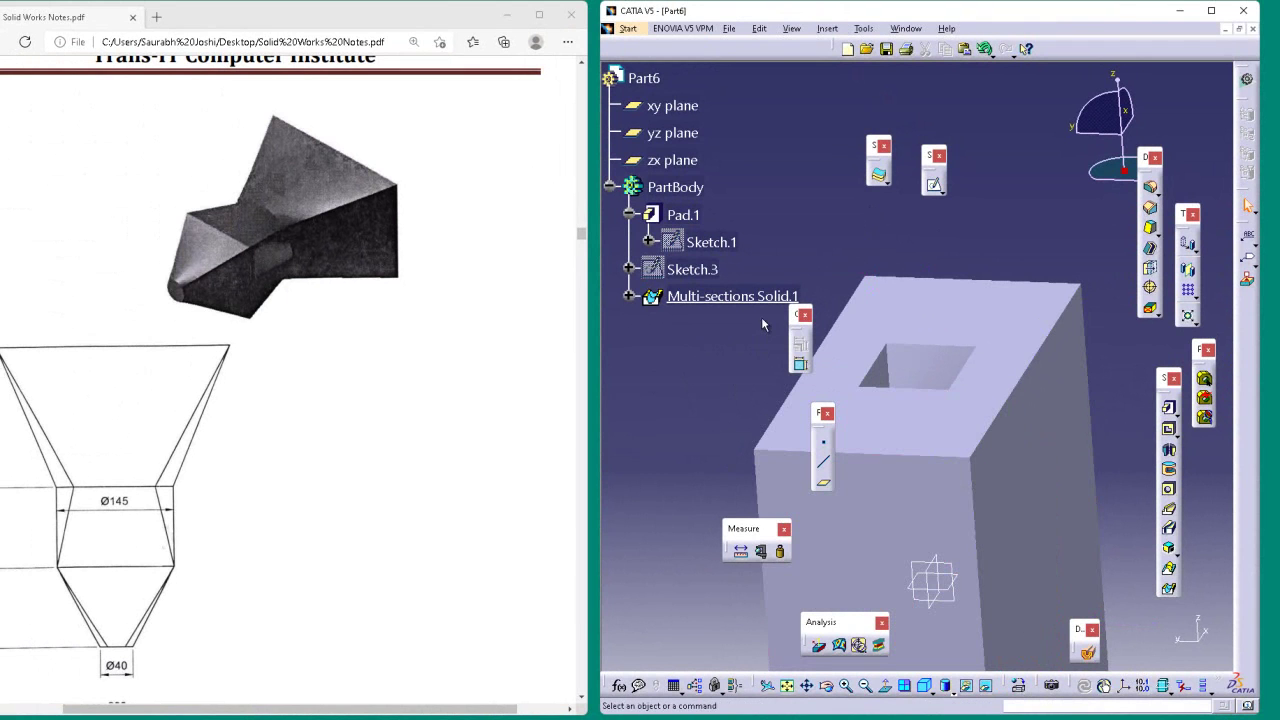
- Reopen the removed multi-sections solid's definition and remove the rectangle section's closing point
{"action": "right_click", "coordinate": [752, 298]}
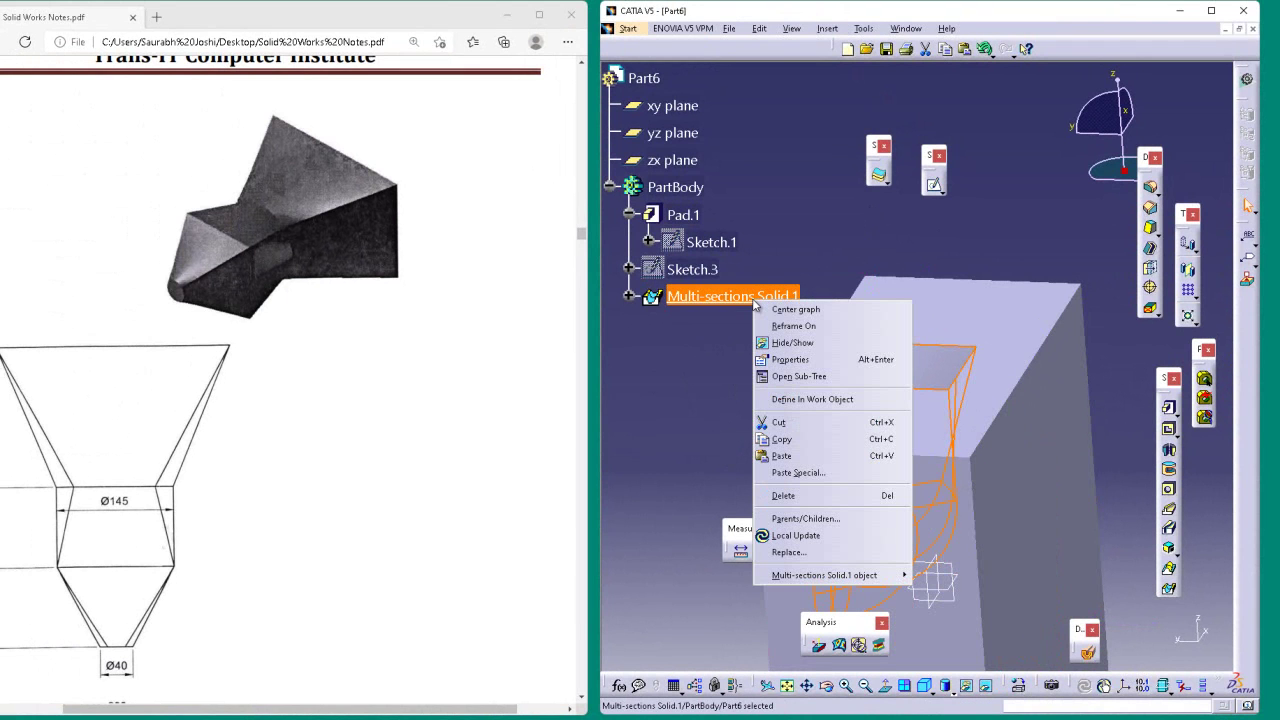
{"action": "left_click", "coordinate": [1006, 202]}
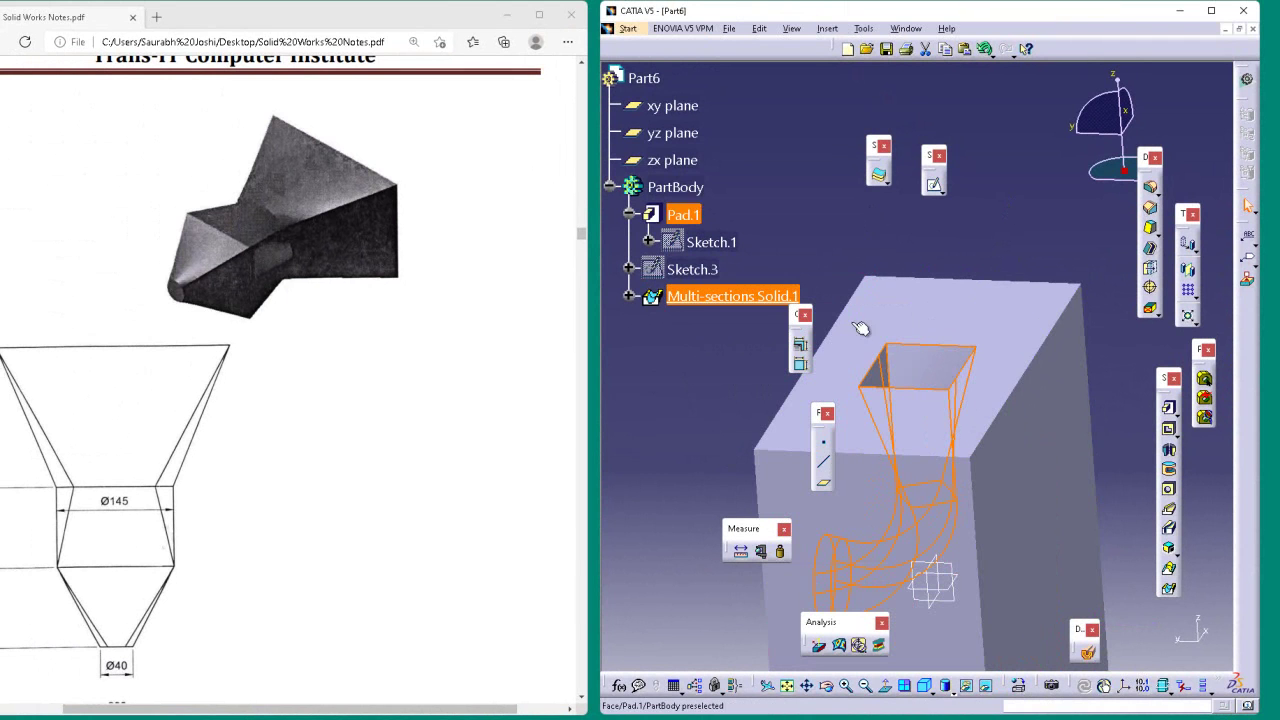
{"action": "right_click", "coordinate": [697, 297]}
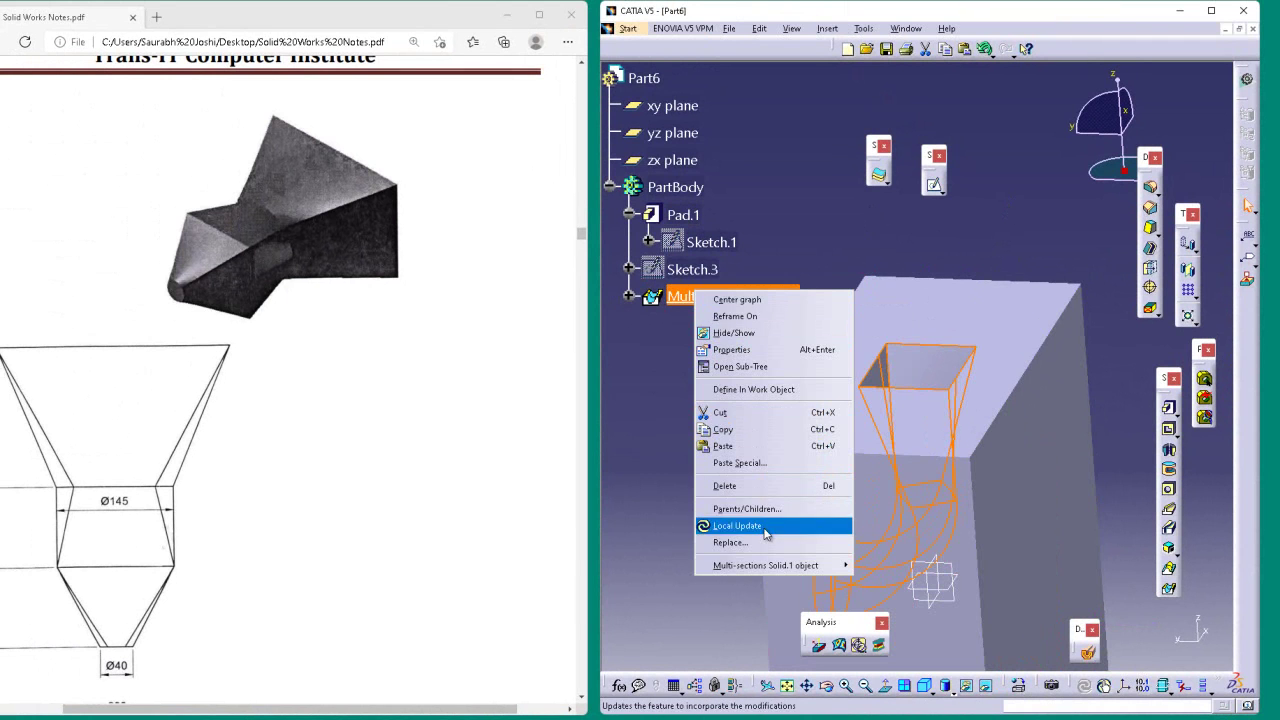
{"action": "mouse_move", "coordinate": [772, 566]}
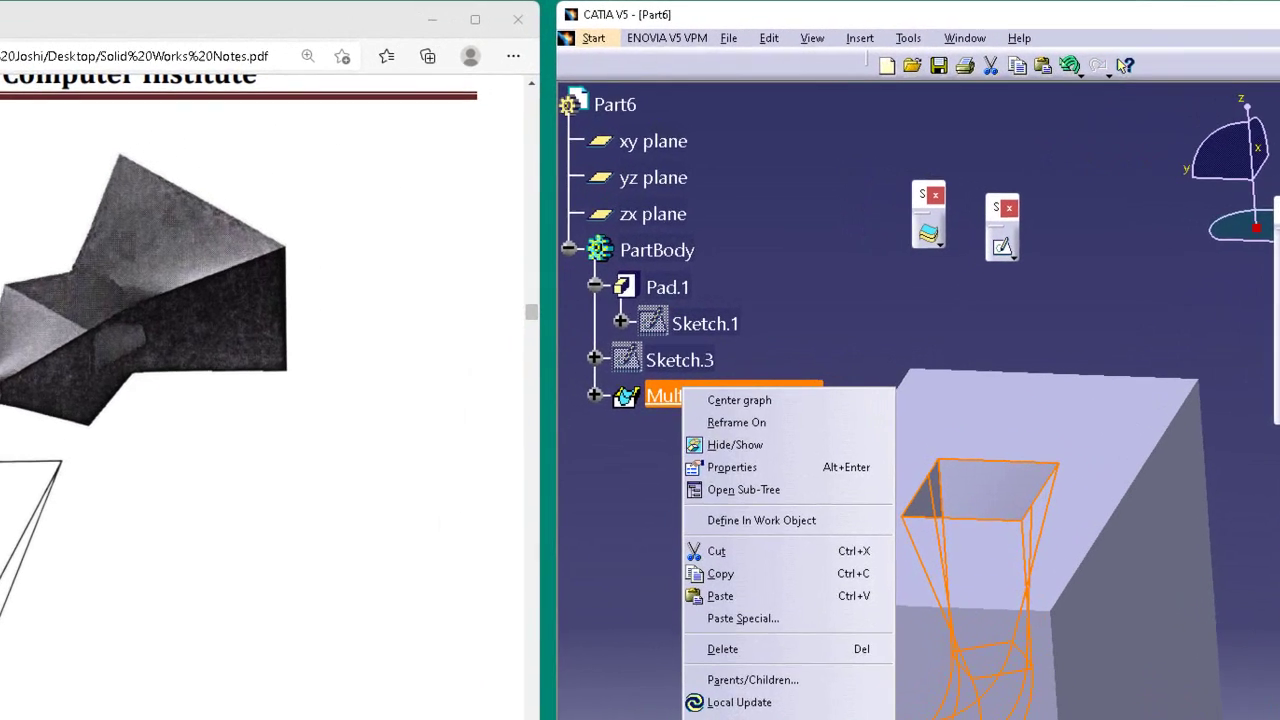
{"action": "left_click", "coordinate": [893, 566]}
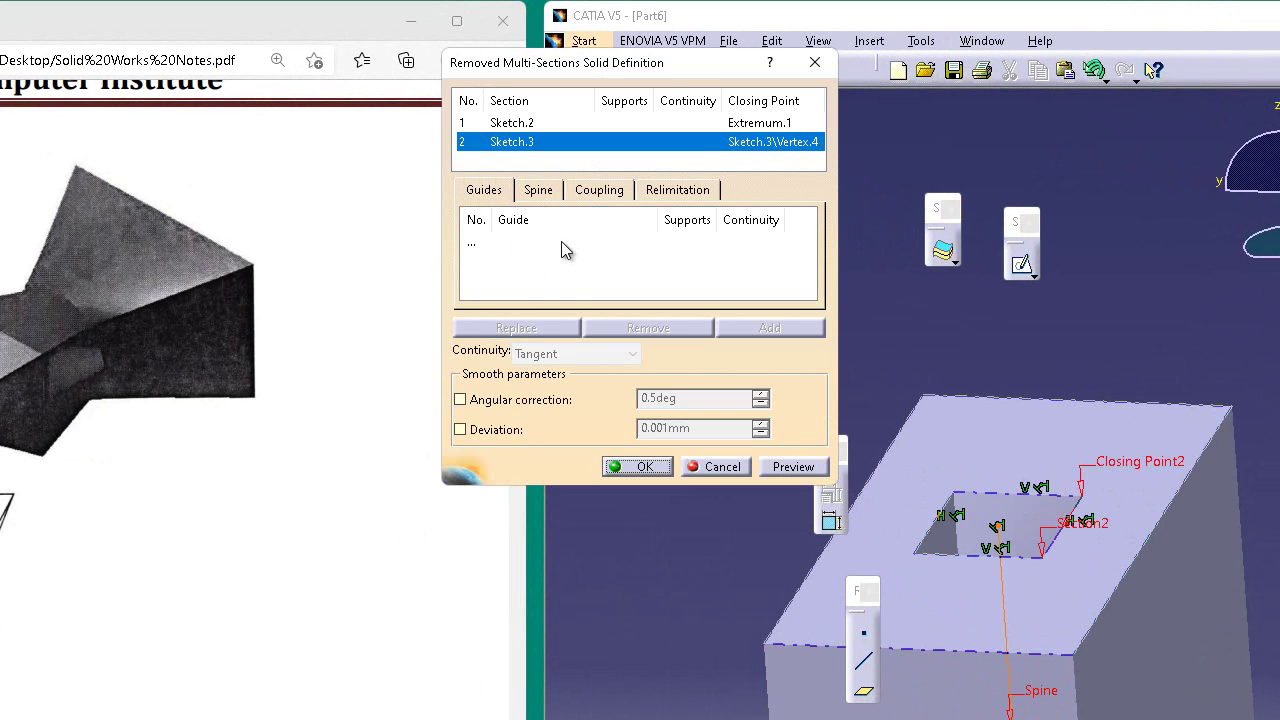
{"action": "right_click", "coordinate": [752, 152]}
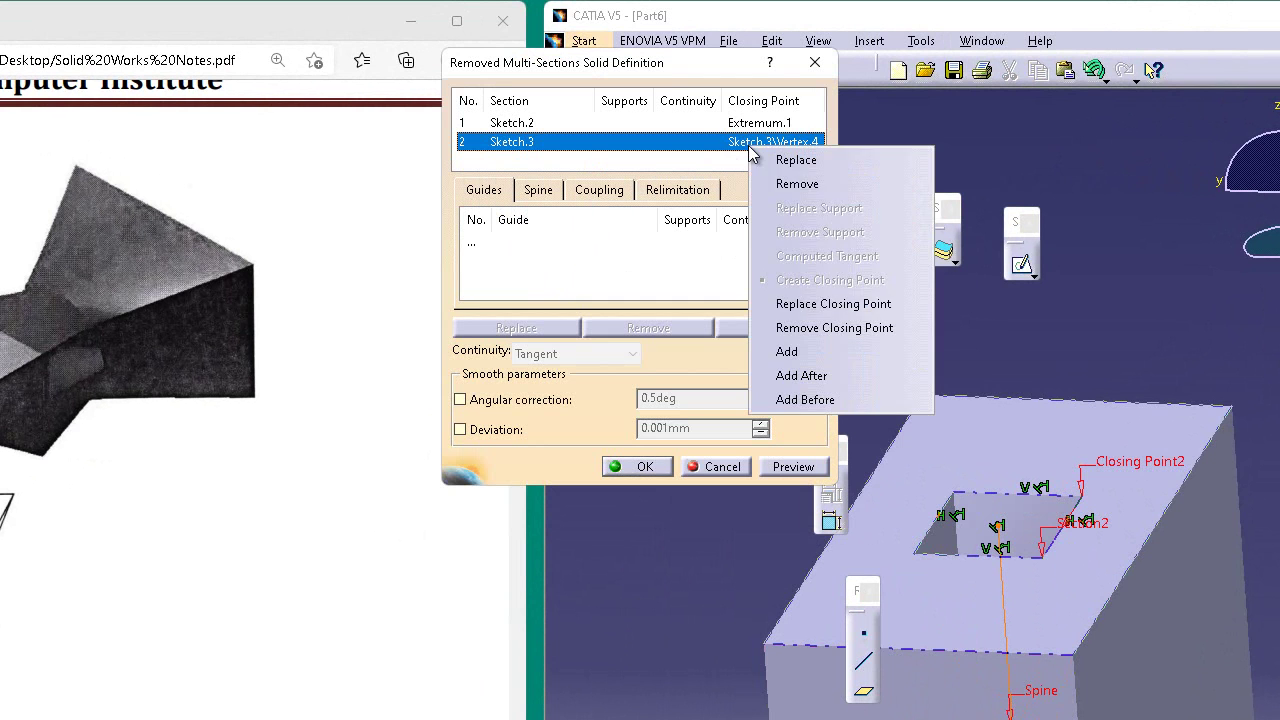
{"action": "left_click", "coordinate": [810, 328]}
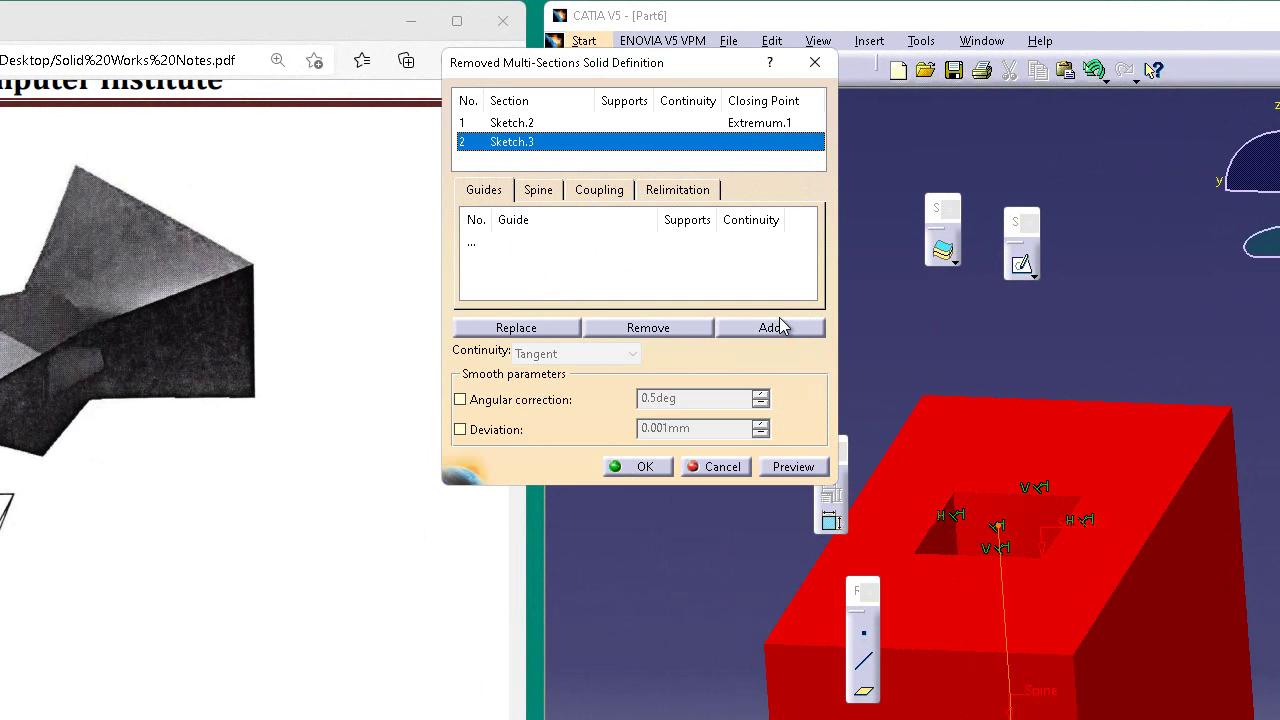
{"action": "right_click", "coordinate": [767, 143]}
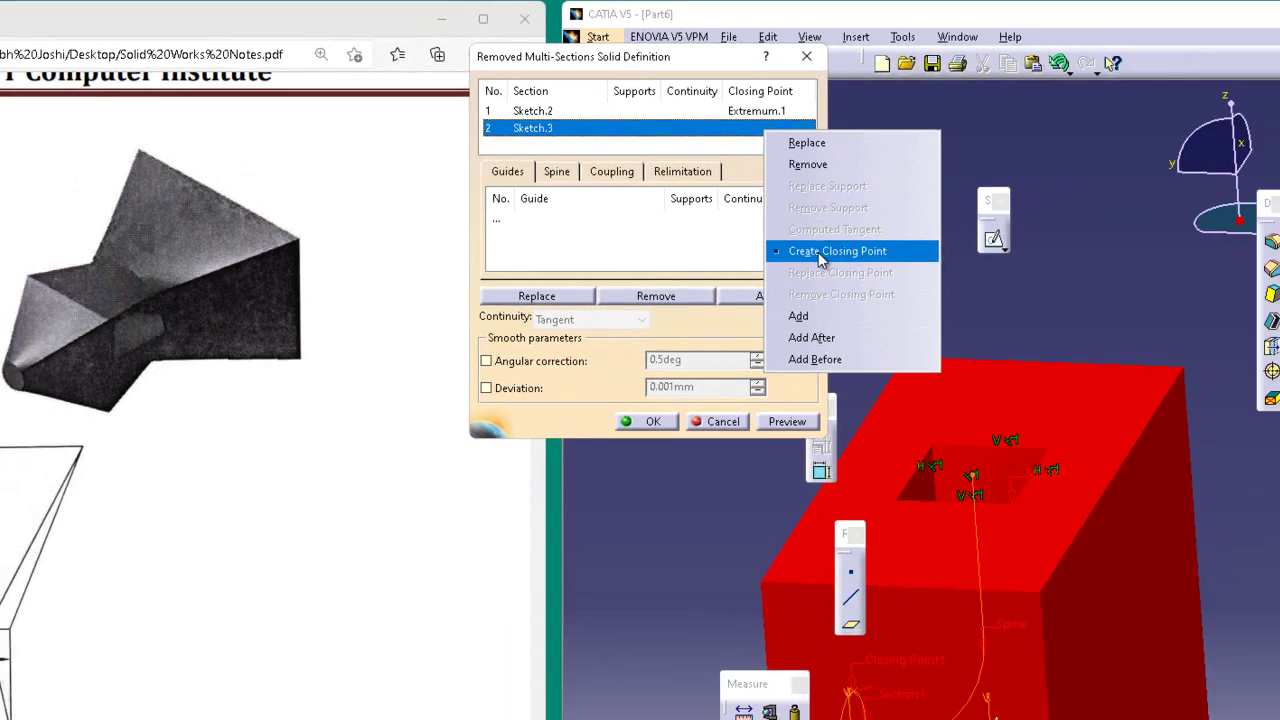
{"action": "left_click", "coordinate": [840, 277]}
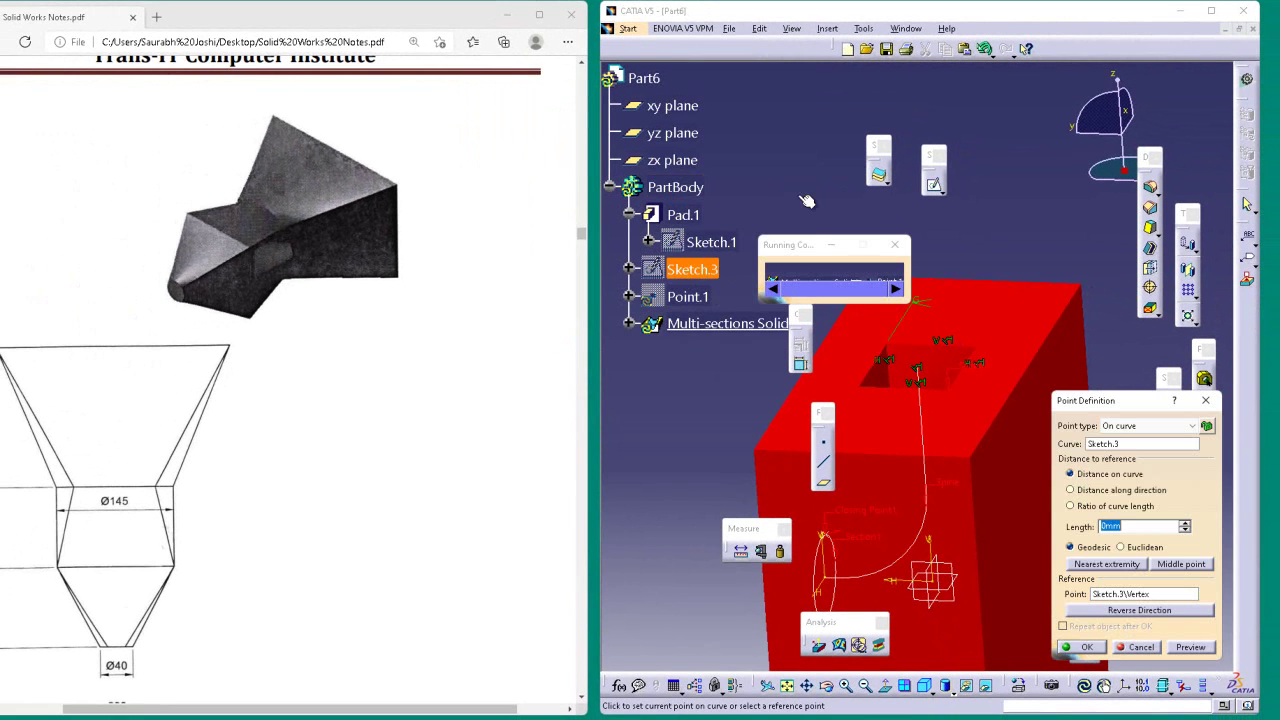
{"action": "left_click", "coordinate": [886, 347]}
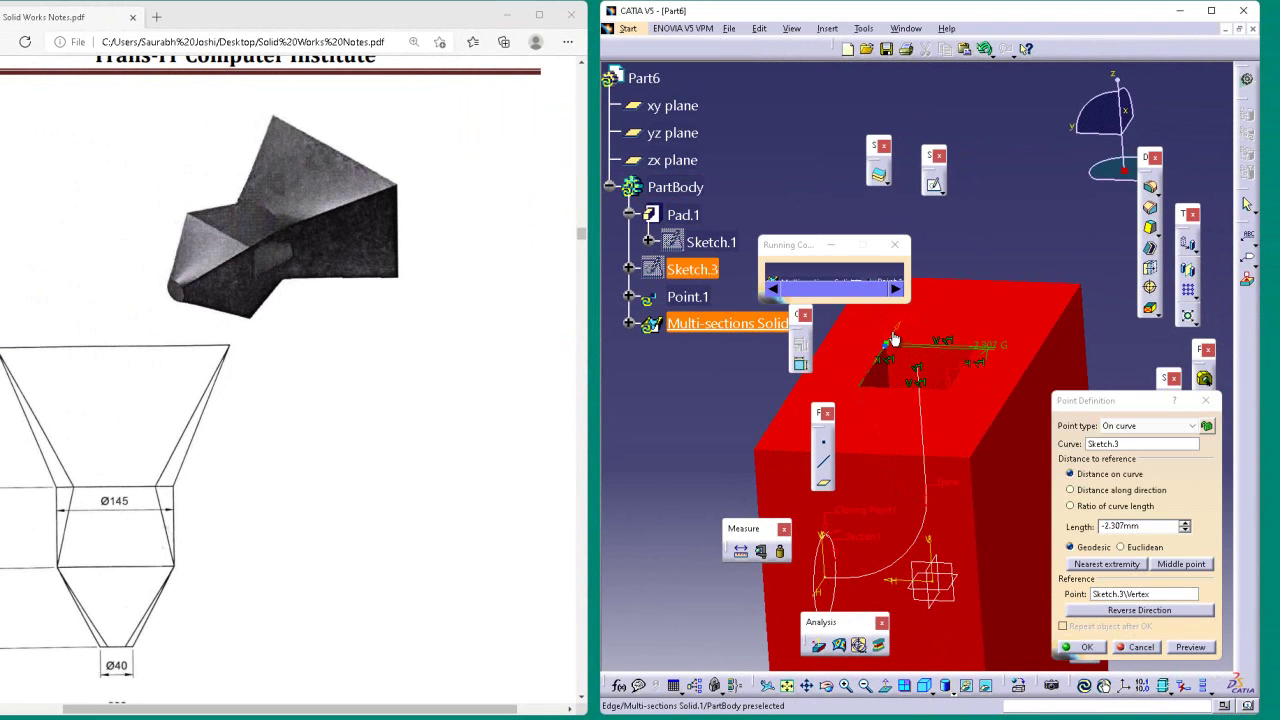
{"action": "left_click", "coordinate": [1152, 648]}
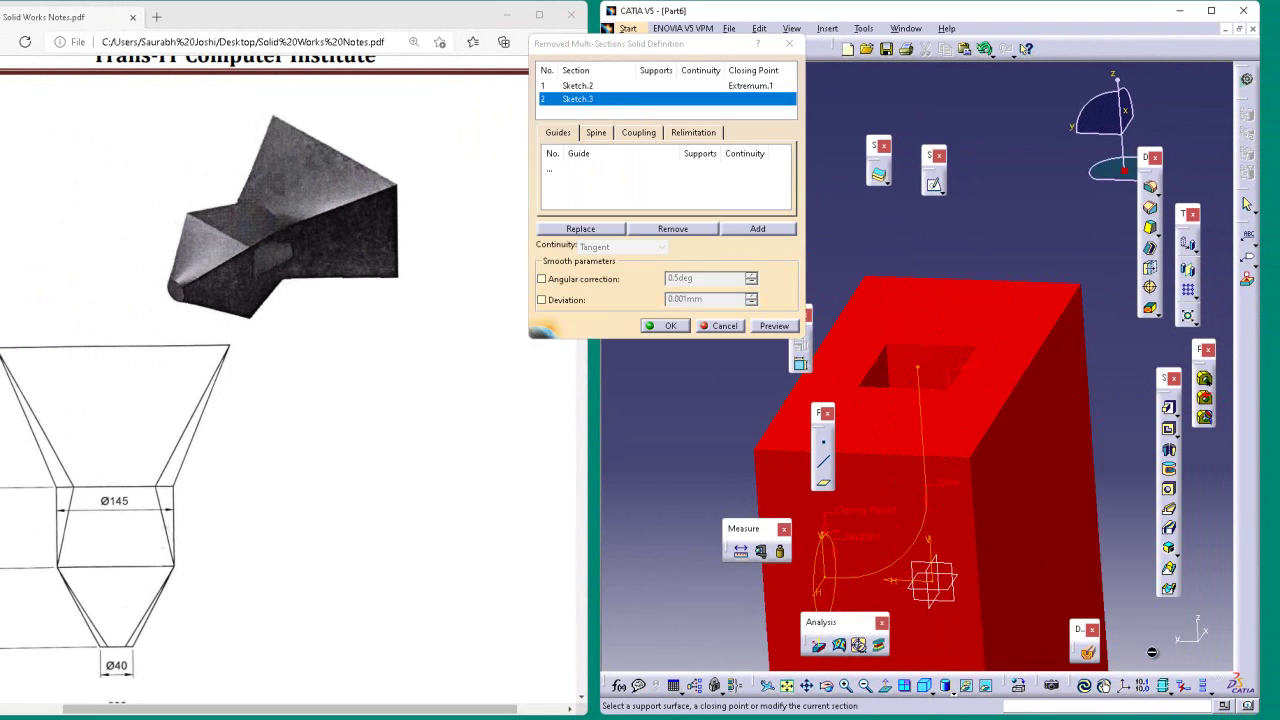
- Create a closing point on the rectangle section's rear edge, near its left corner
{"action": "right_click", "coordinate": [771, 119]}
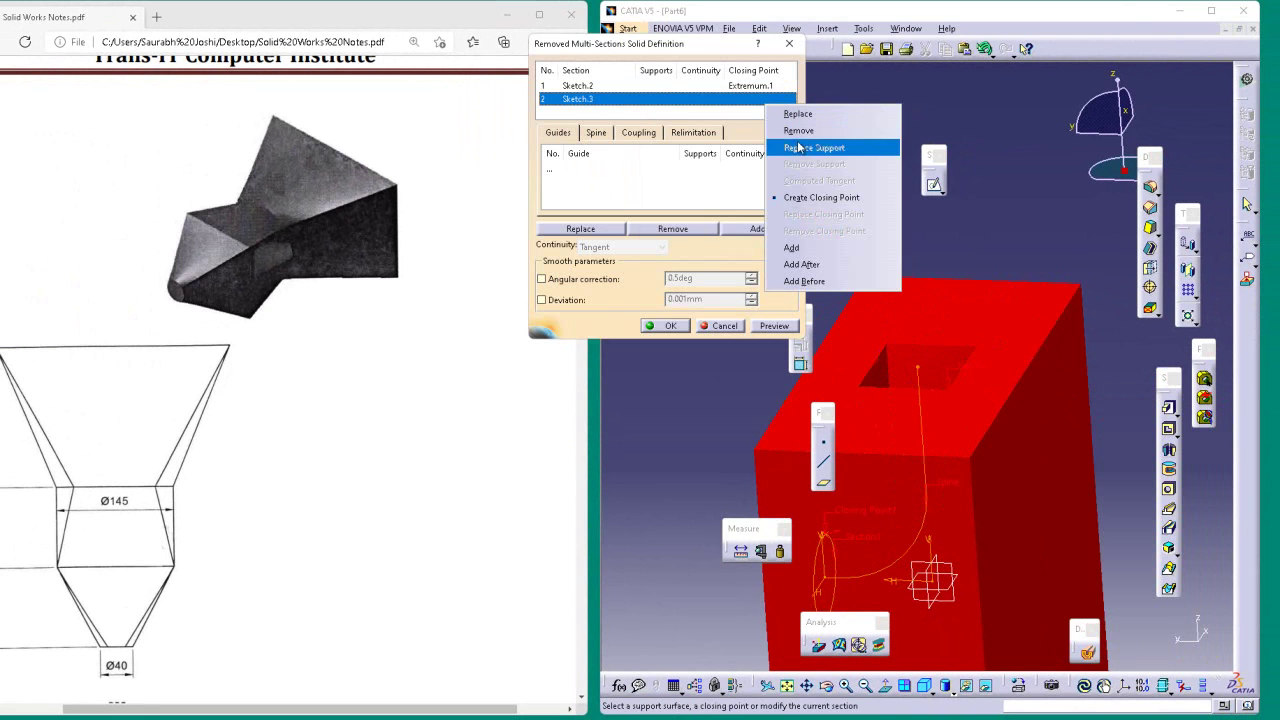
{"action": "left_click", "coordinate": [830, 198]}
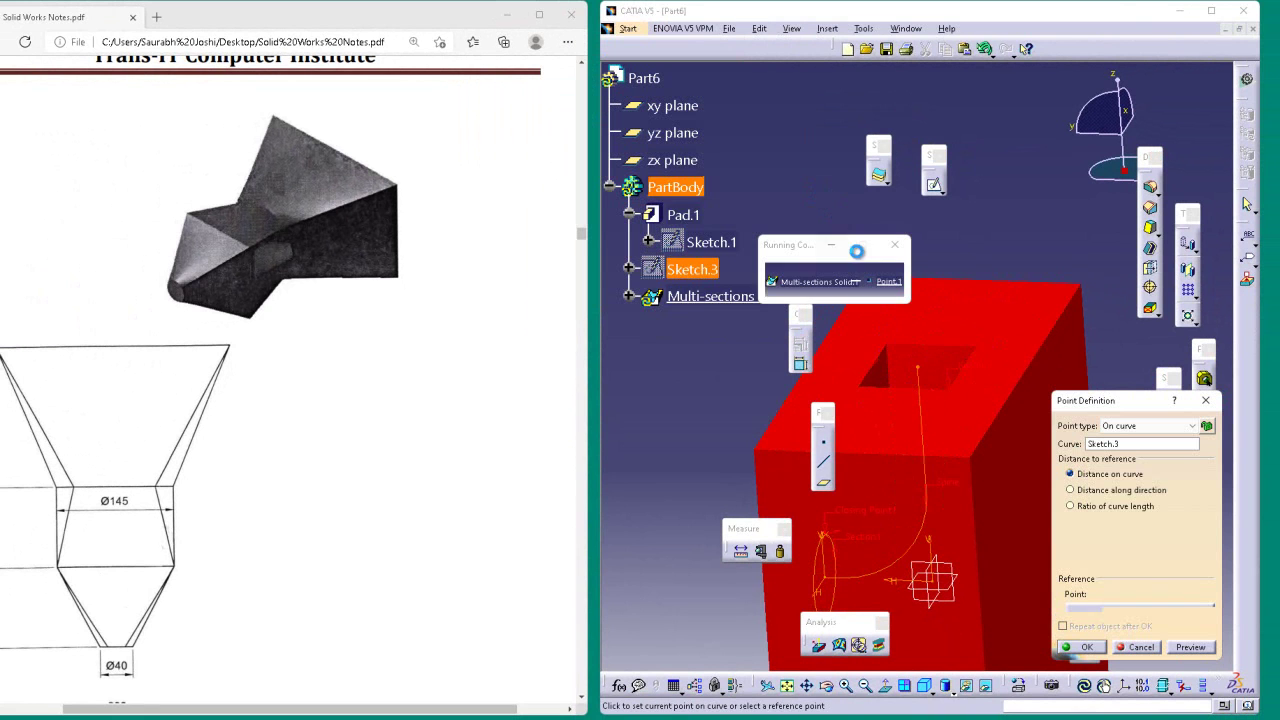
{"action": "left_click", "coordinate": [899, 346]}
{"action": "left_click", "coordinate": [1088, 647]}
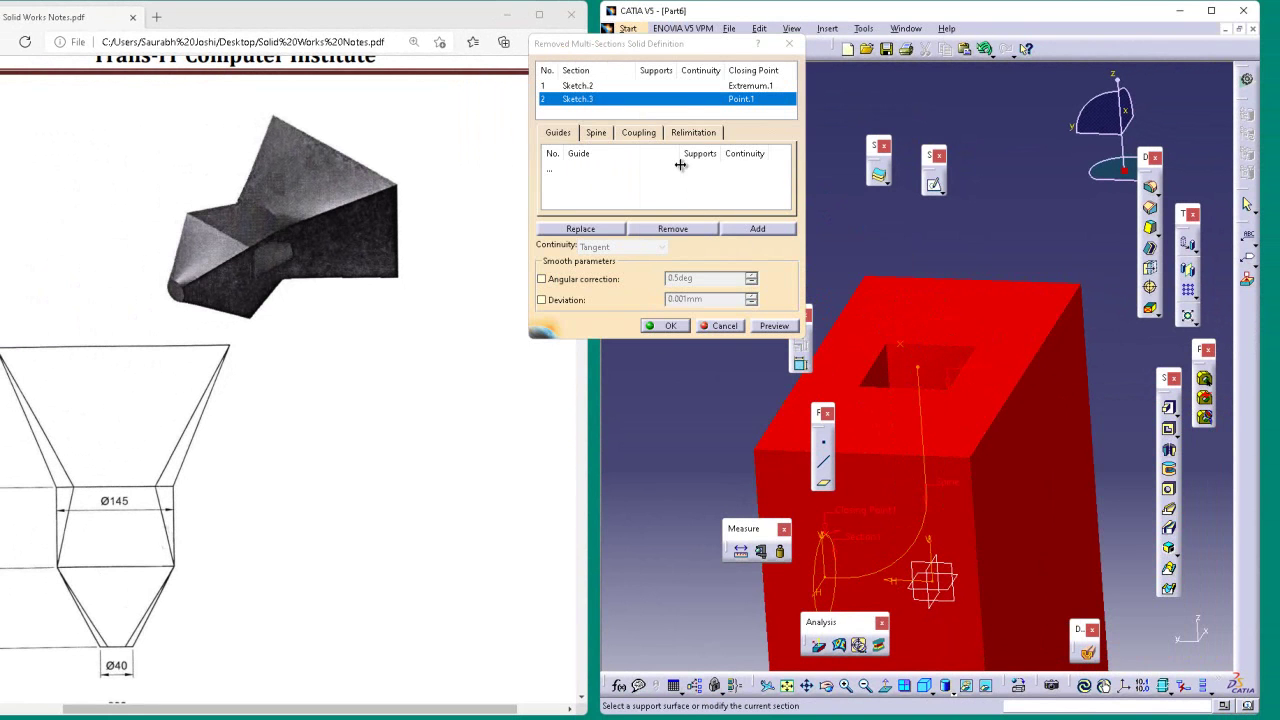
- Edit the rectangle section's closing point to reference its rear-left corner vertex, then preview the removed multi-sections solid
{"action": "right_click", "coordinate": [754, 104]}
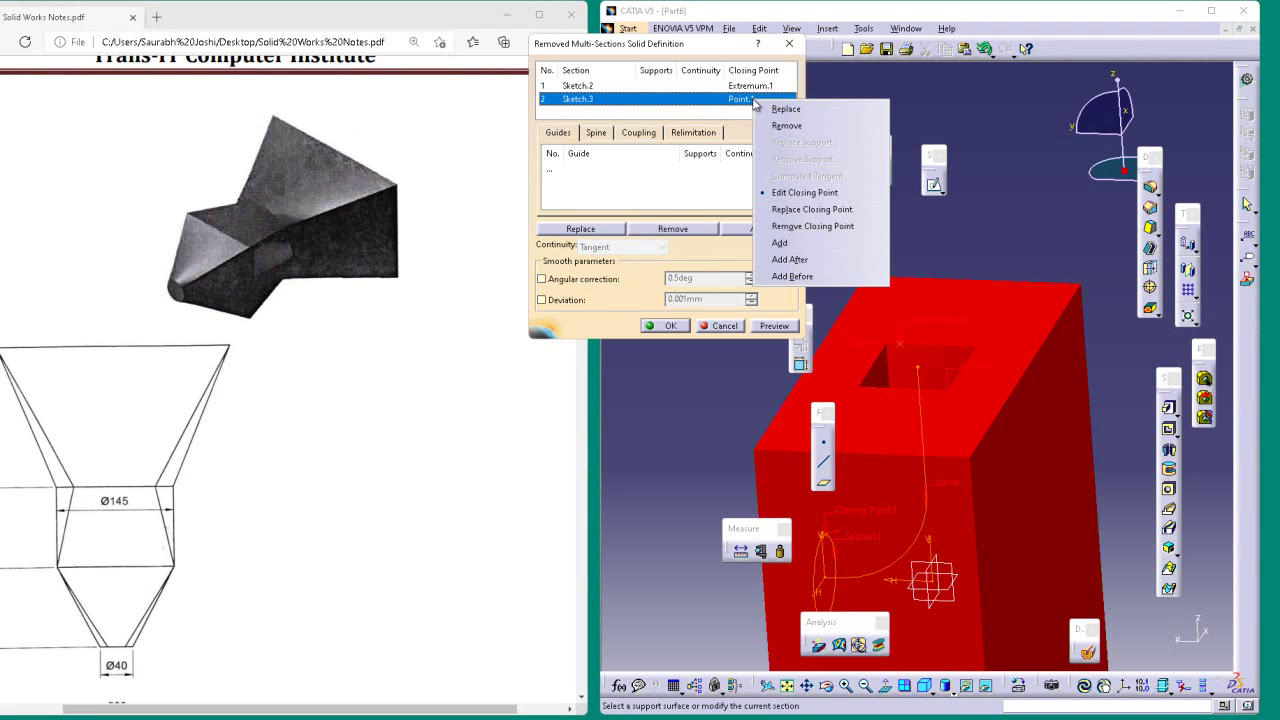
{"action": "left_click", "coordinate": [810, 193]}
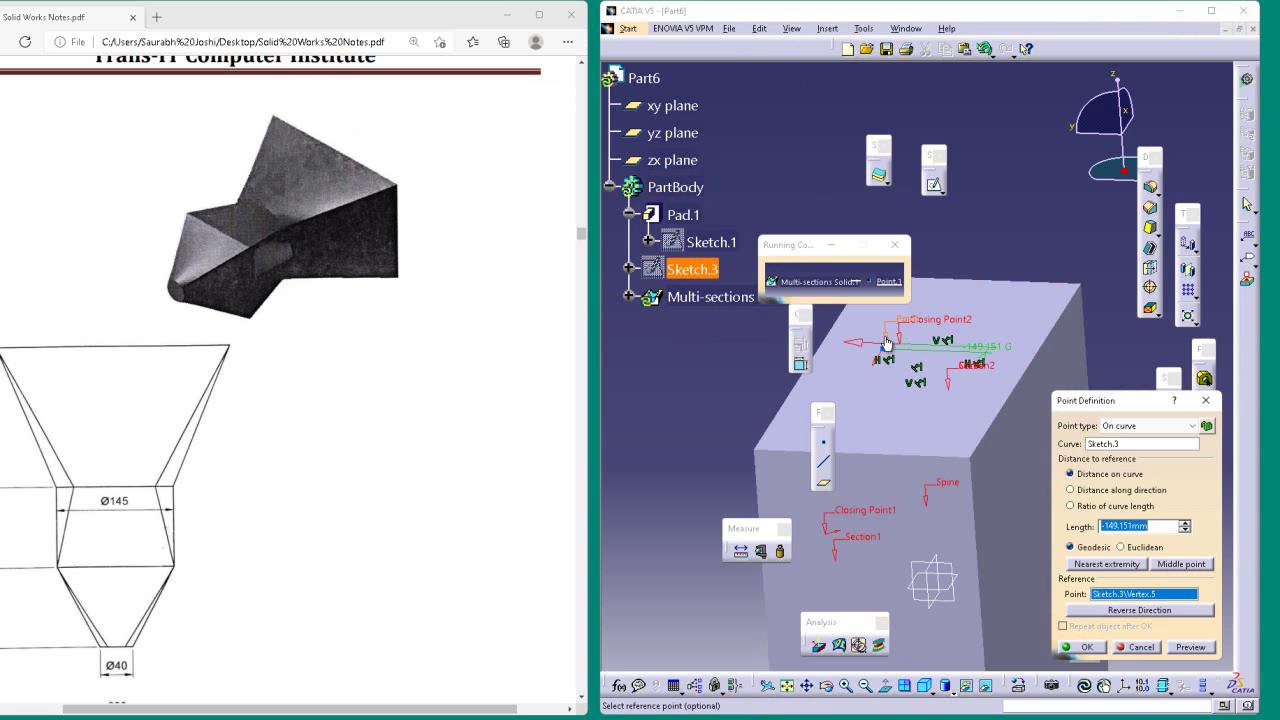
{"action": "left_click", "coordinate": [1183, 648]}
{"action": "left_click", "coordinate": [1090, 647]}
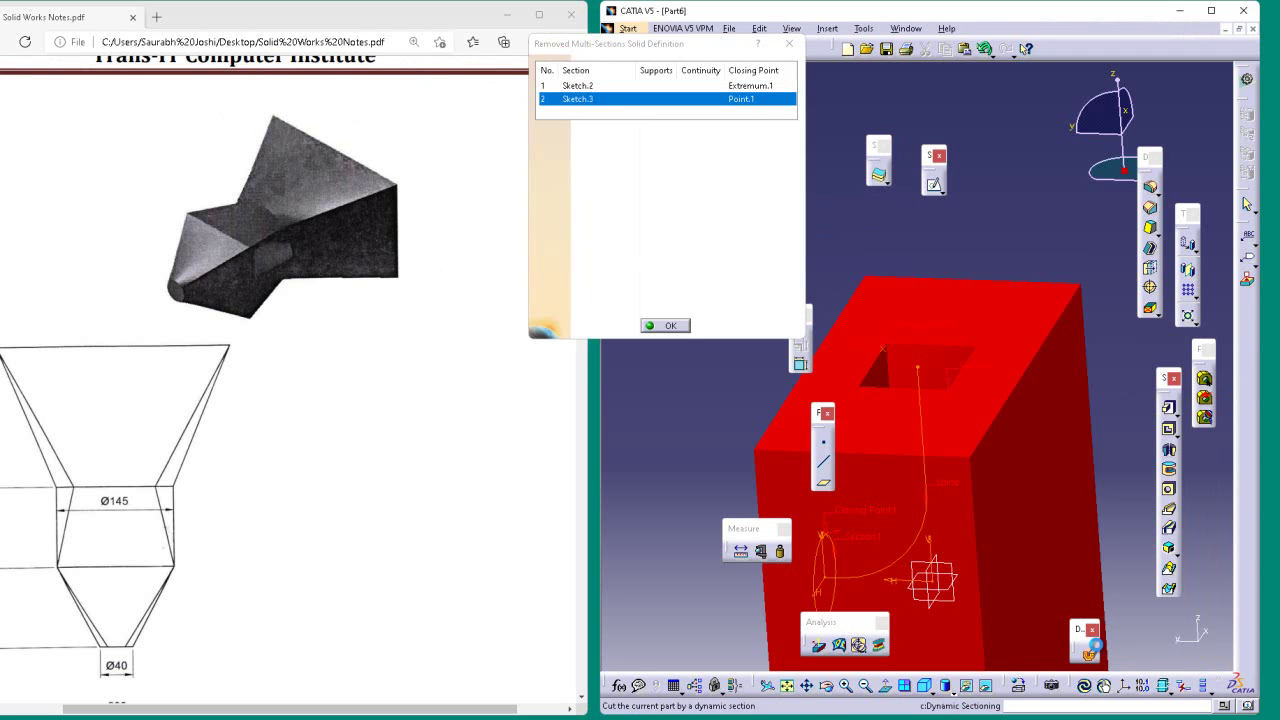
{"action": "left_click", "coordinate": [774, 325]}
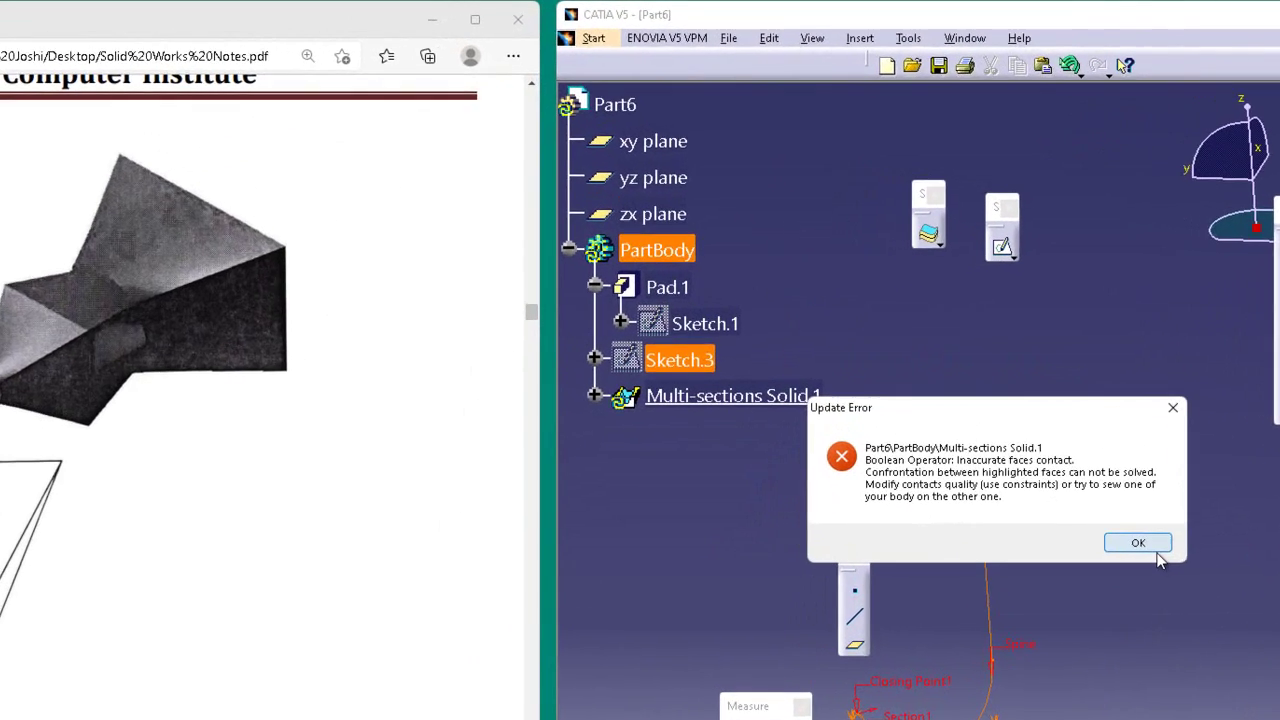
{"action": "left_click", "coordinate": [1036, 406]}
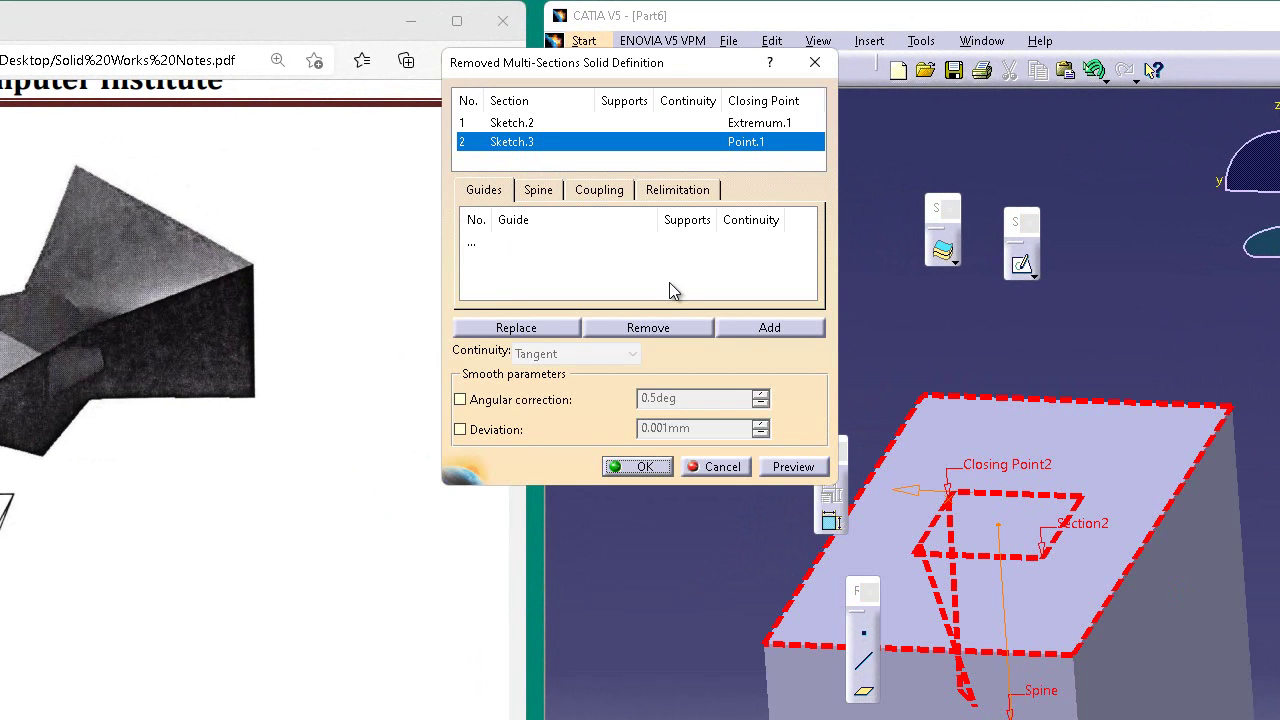
- Reverse the closing point direction on the rectangle section, preview the cut, and apply the removed multi-sections solid
{"action": "left_click", "coordinate": [919, 500]}
{"action": "left_click", "coordinate": [824, 470]}
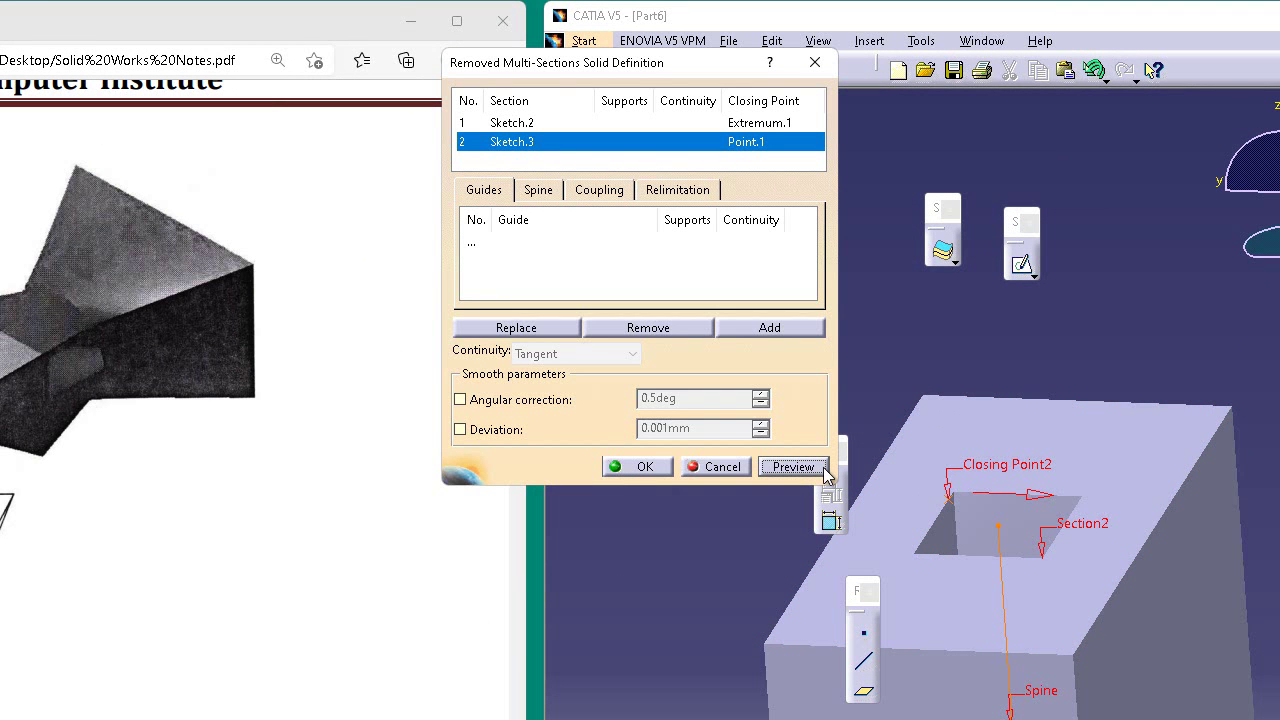
{"action": "left_click", "coordinate": [638, 467]}
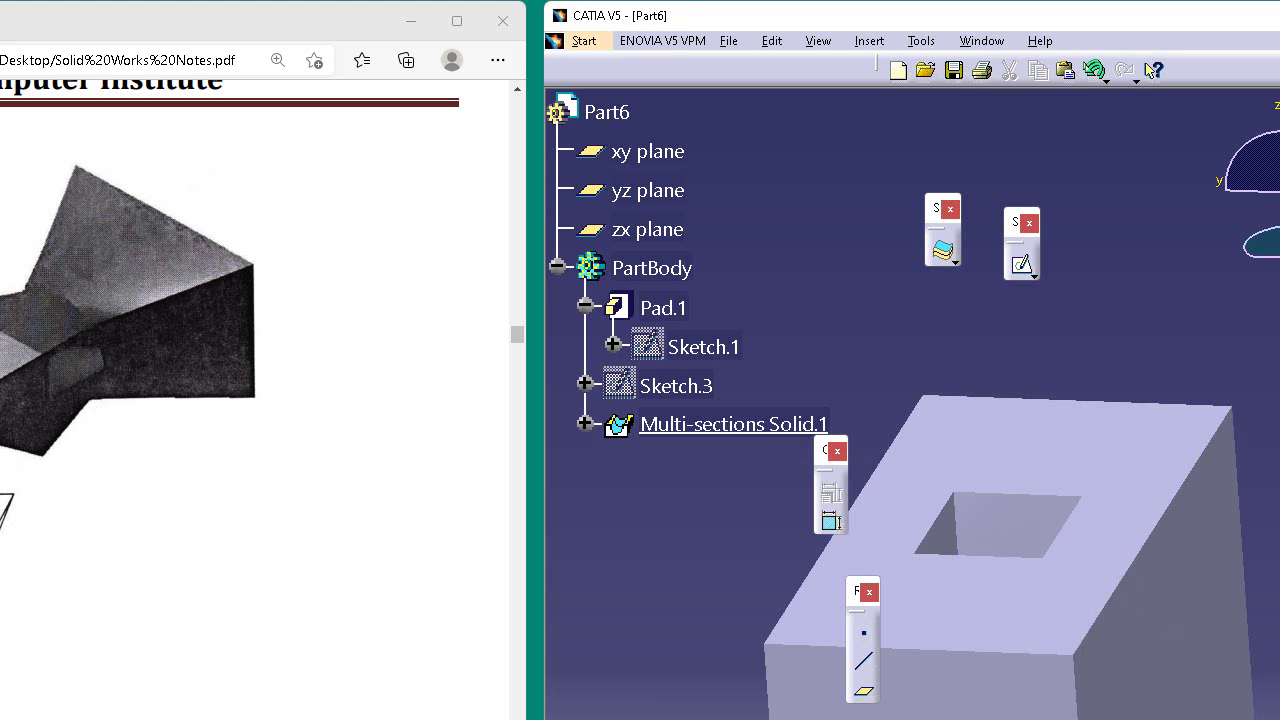
- Reopen the removed multi-sections solid's definition to review its sections and closing points, and close it with the settings kept
{"action": "right_click", "coordinate": [729, 429]}
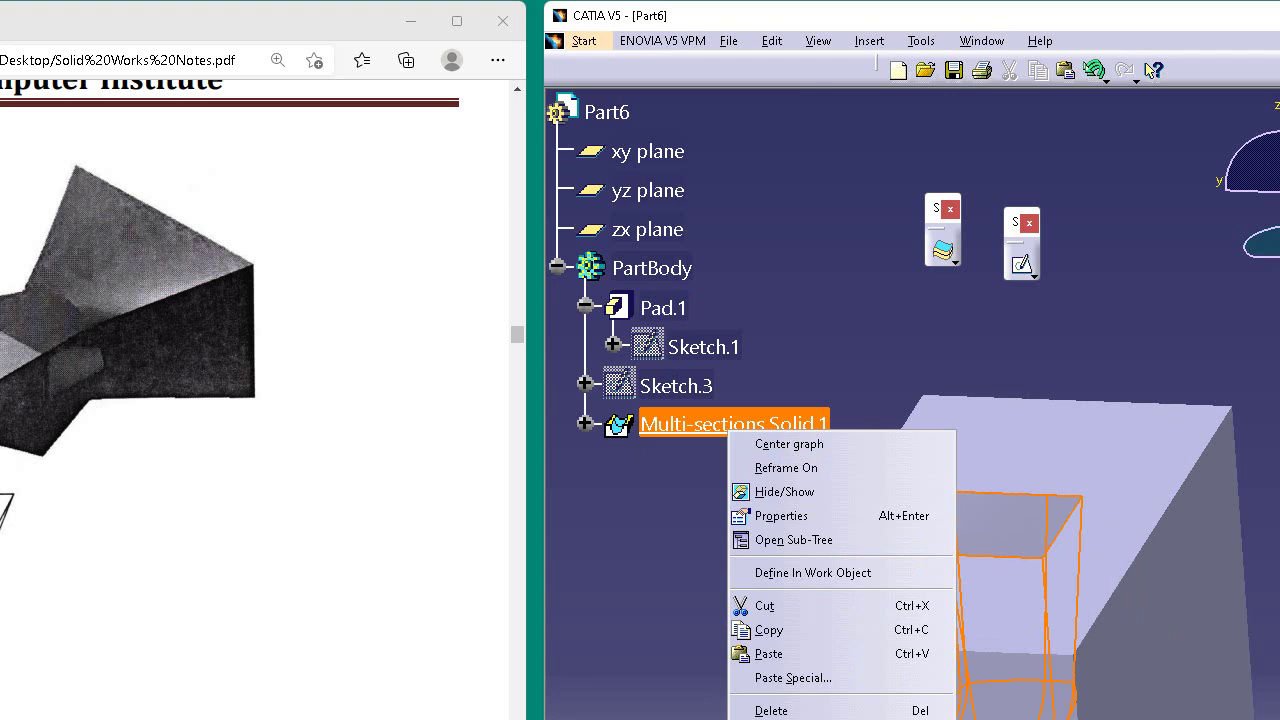
{"action": "left_click", "coordinate": [995, 718]}
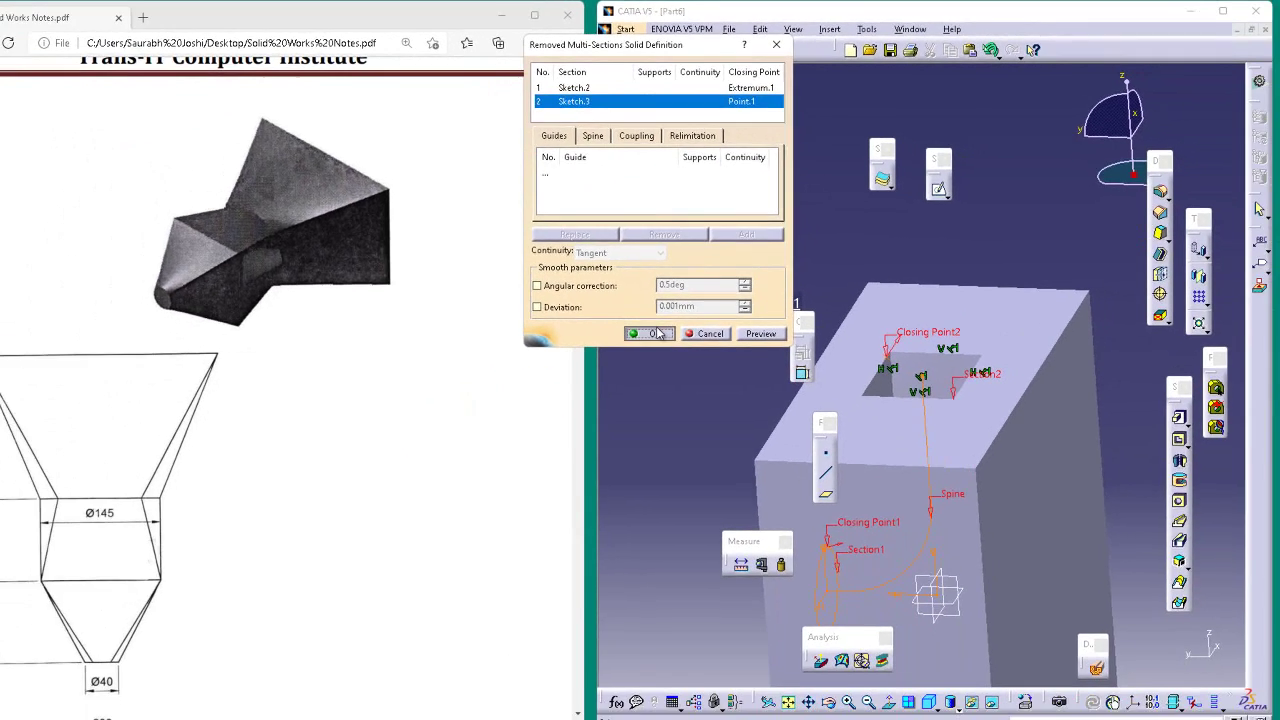
{"action": "left_click", "coordinate": [625, 465]}
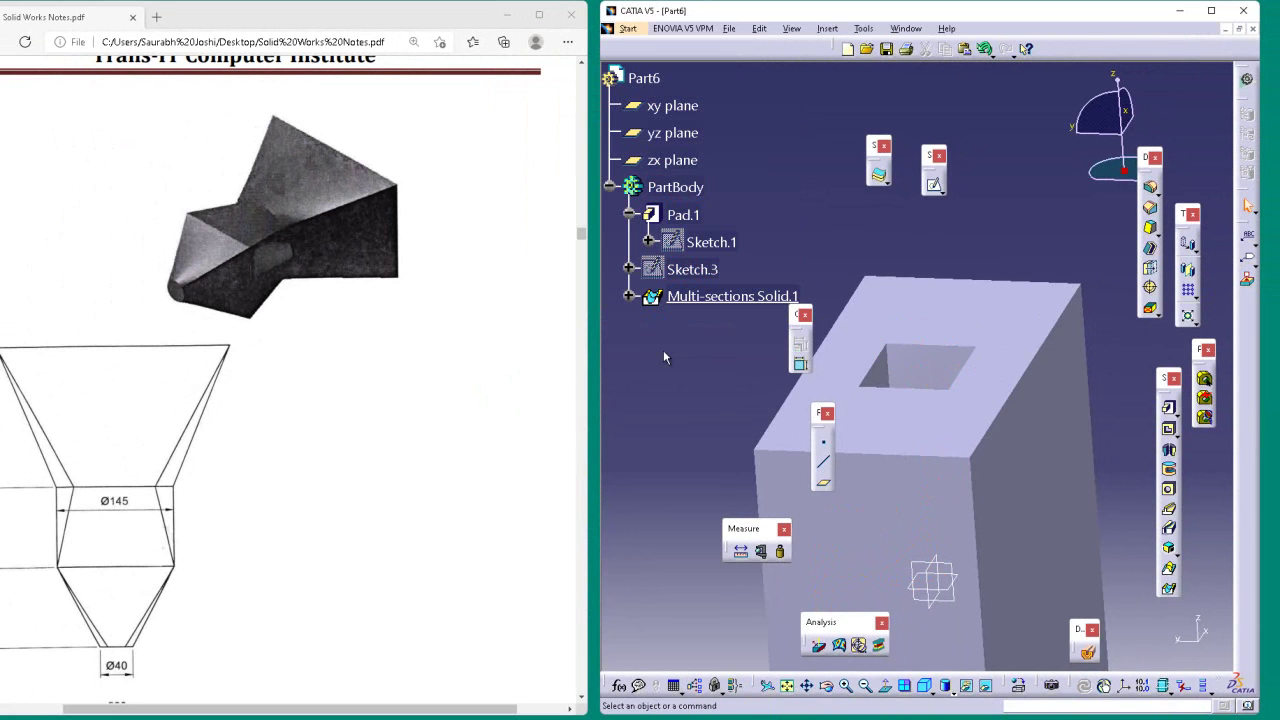